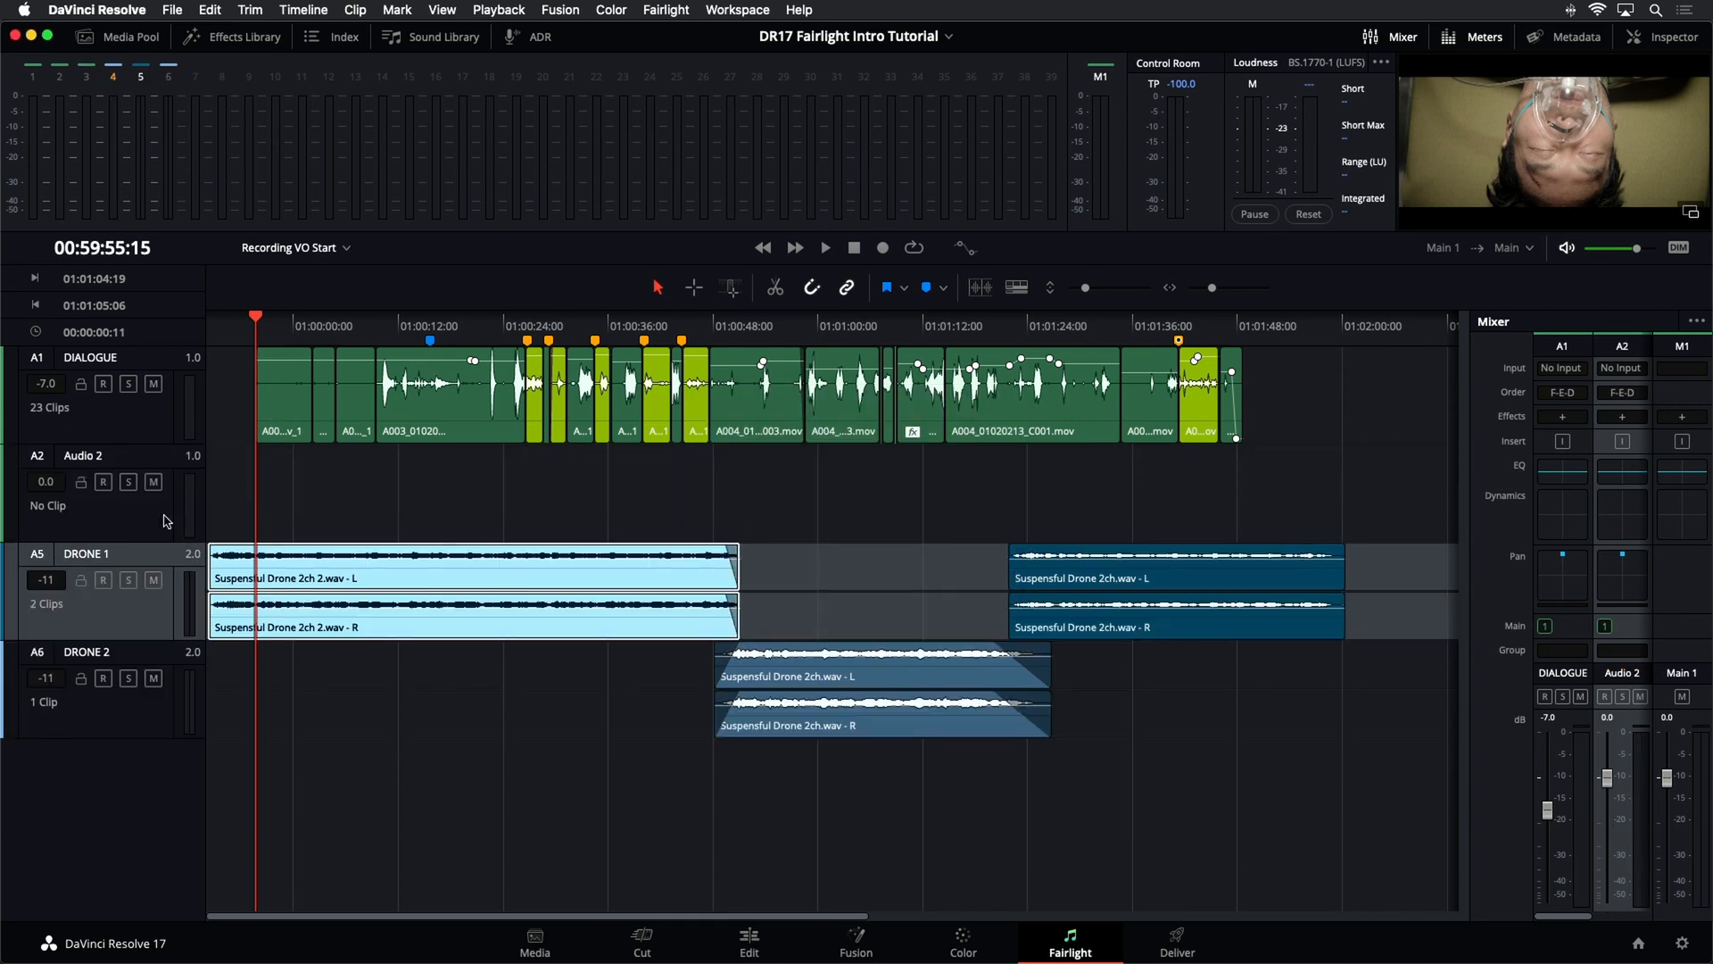
- Rename the Audio 2 track as "ADA Scratch VO"
{"action": "double_click", "coordinate": [101, 457]}
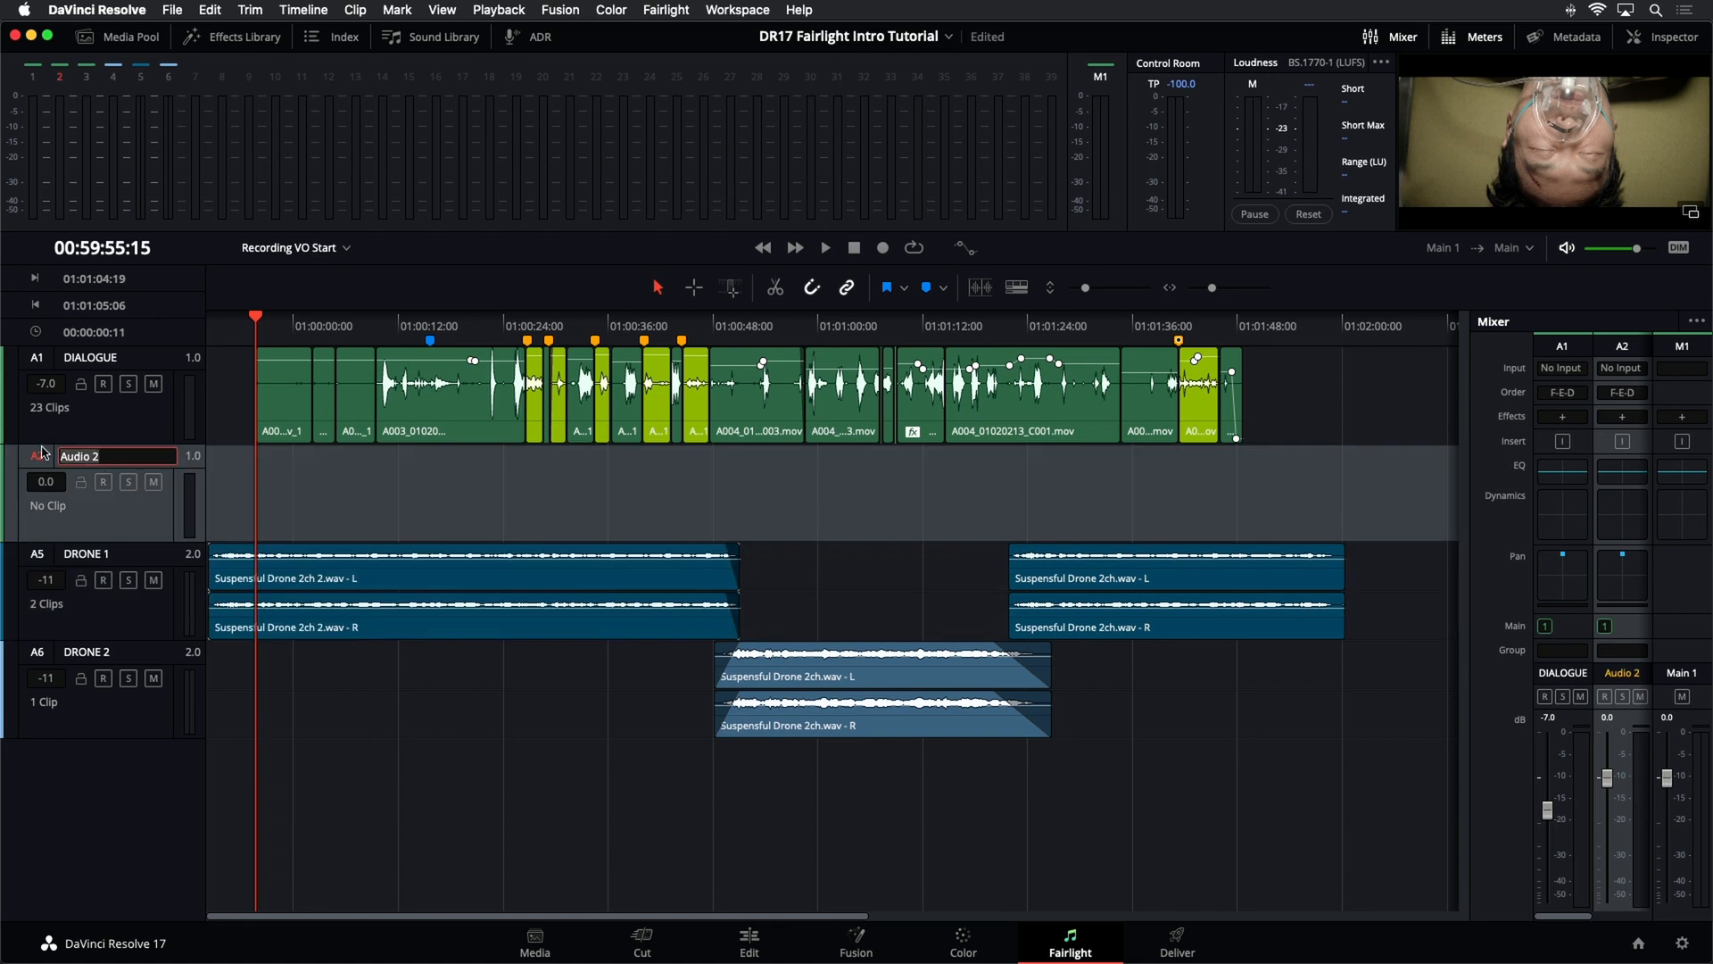
{"action": "type", "text": "ADA Scratch VO"}
{"action": "left_click", "coordinate": [149, 521]}
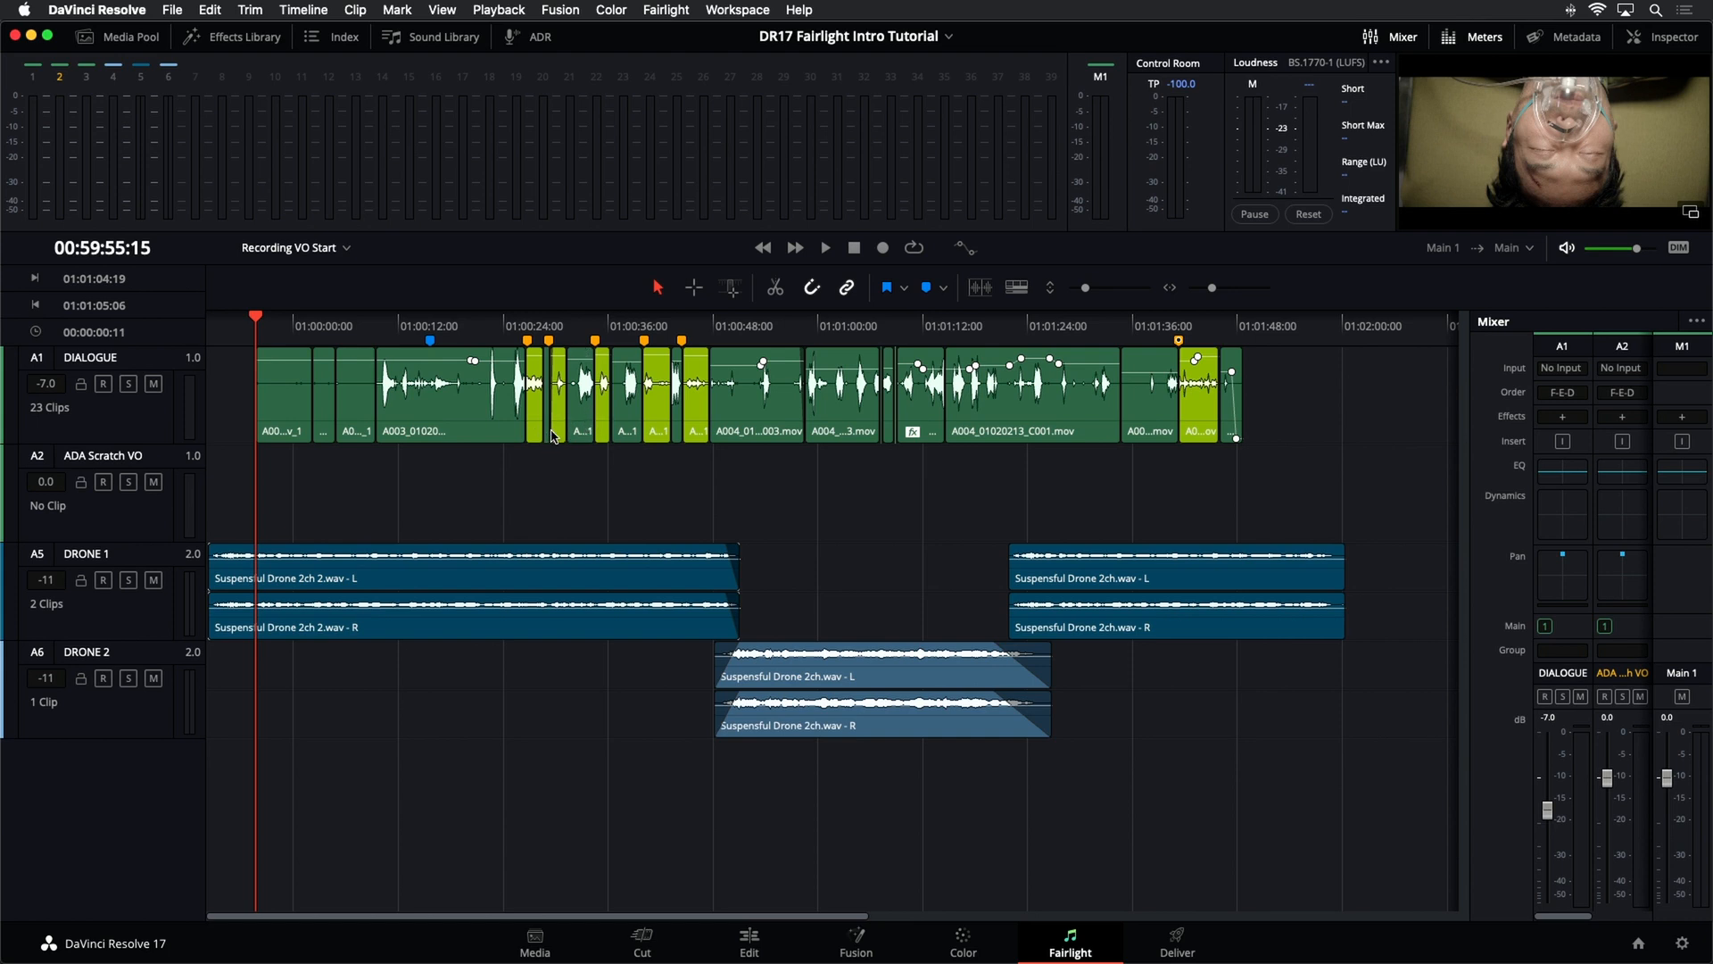
- Play the timeline from 01:00:24:12 to about 01:00:31:03 to hear the existing computer voice lines
{"action": "left_click", "coordinate": [509, 326]}
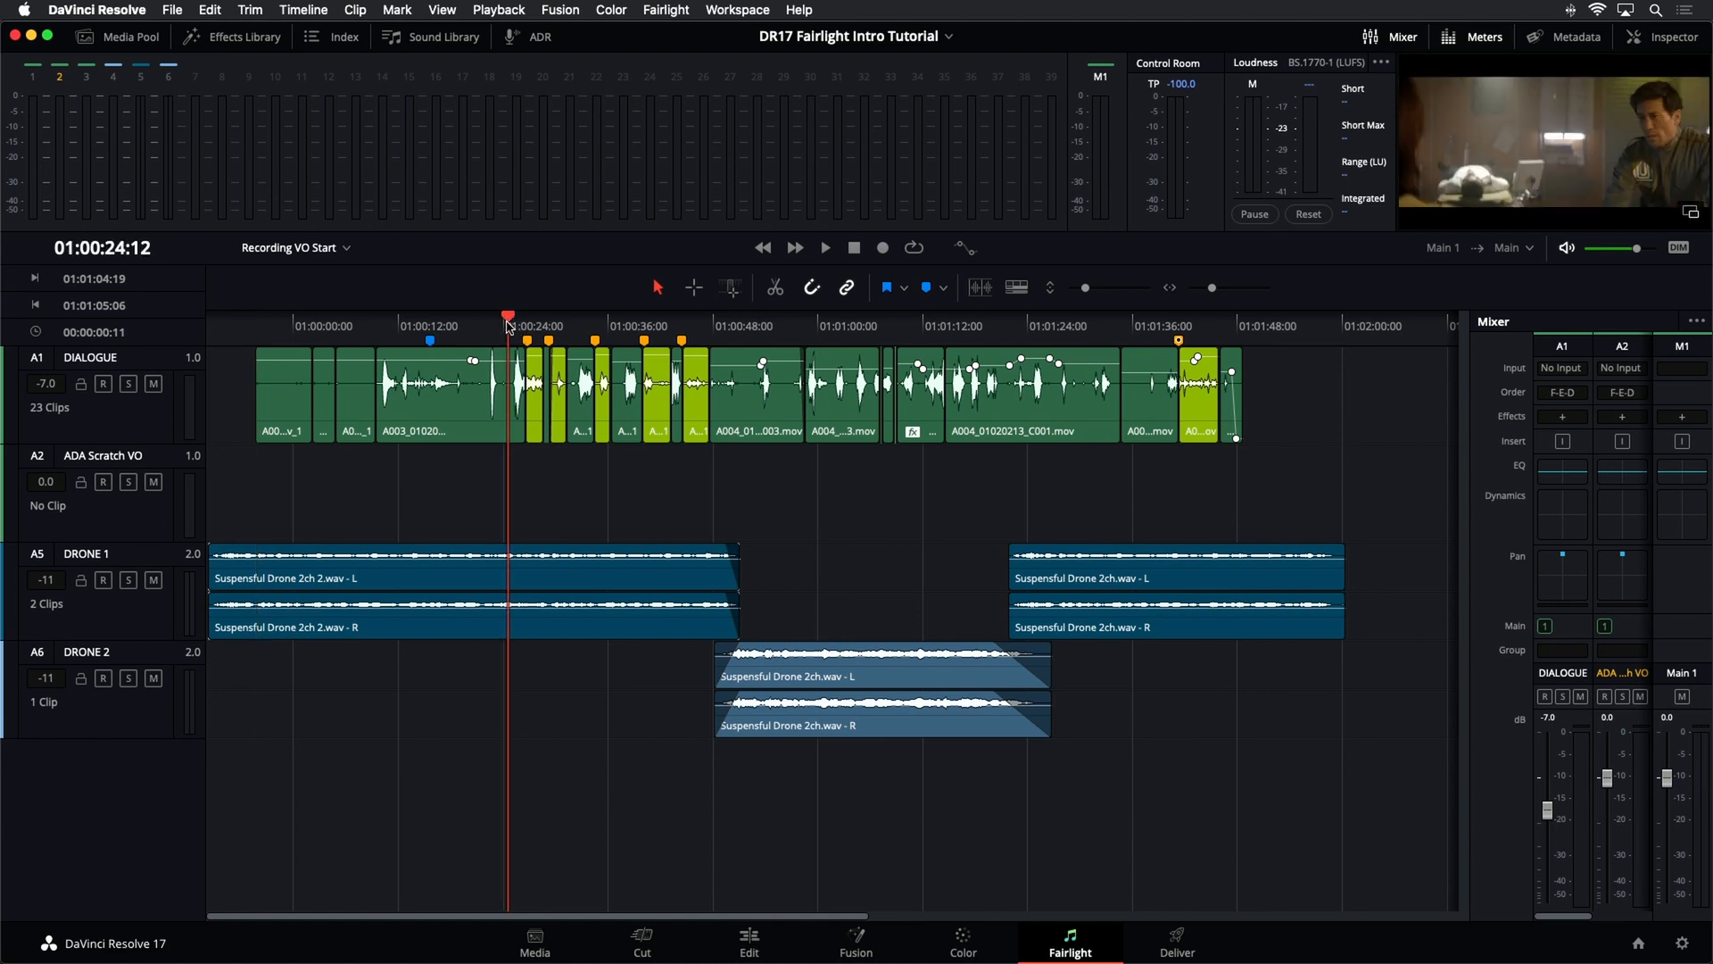
{"action": "key", "text": "space"}
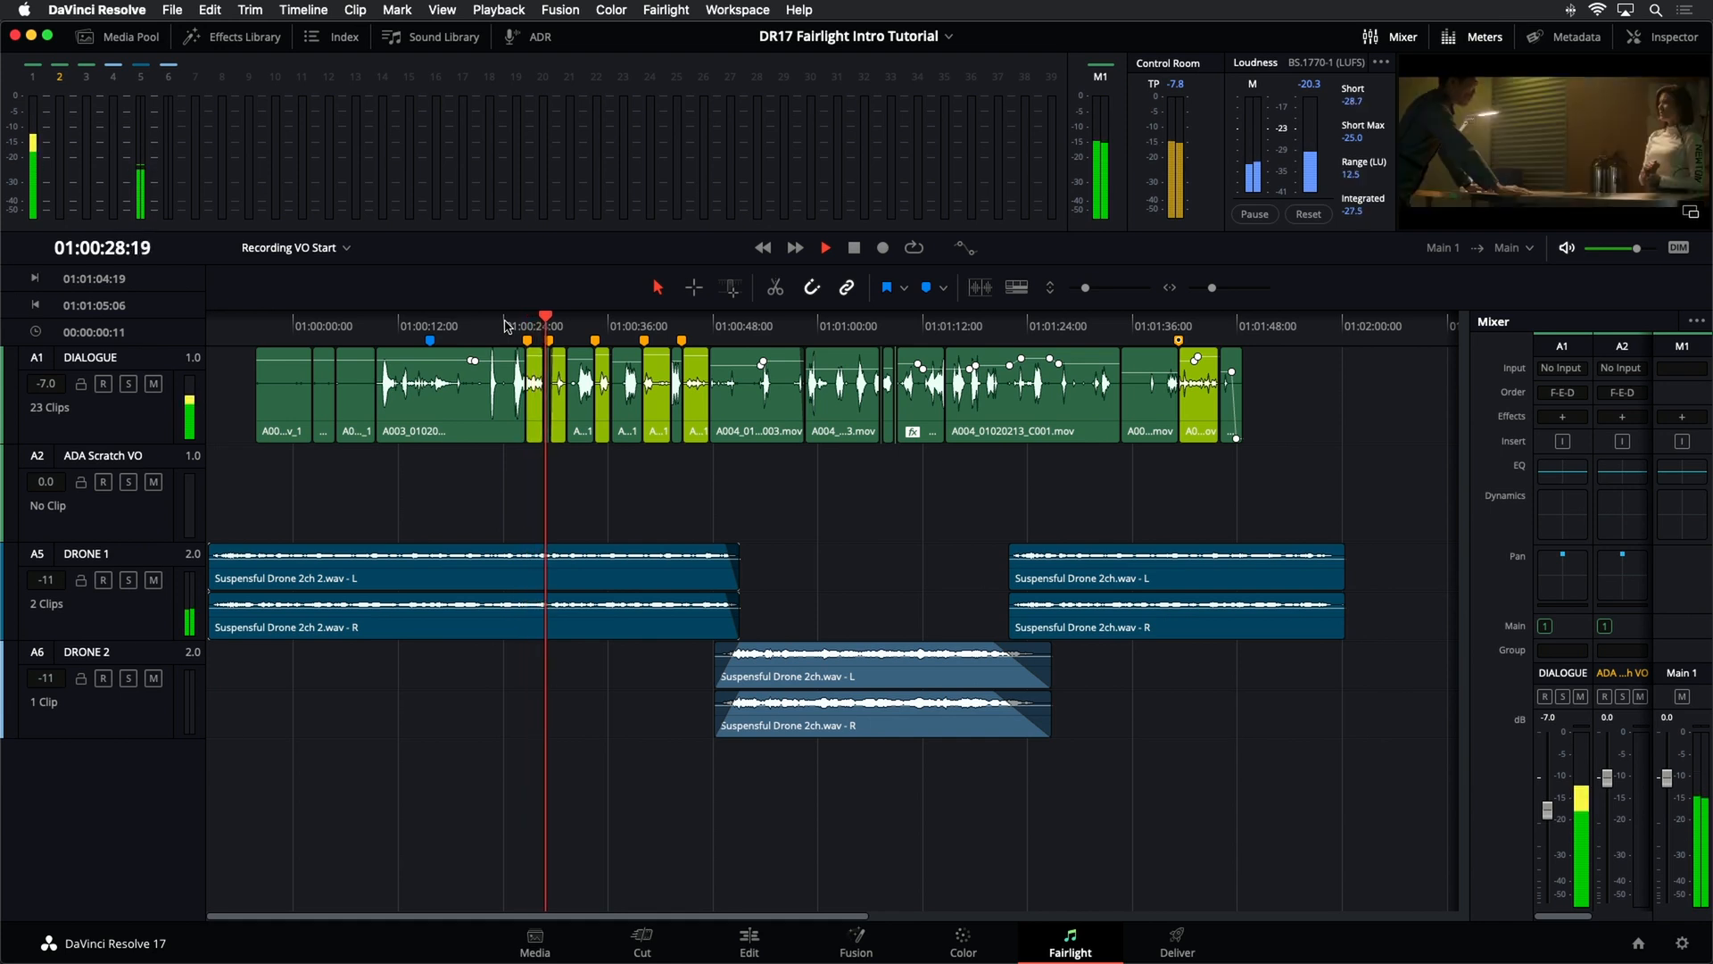
{"action": "key", "text": "space"}
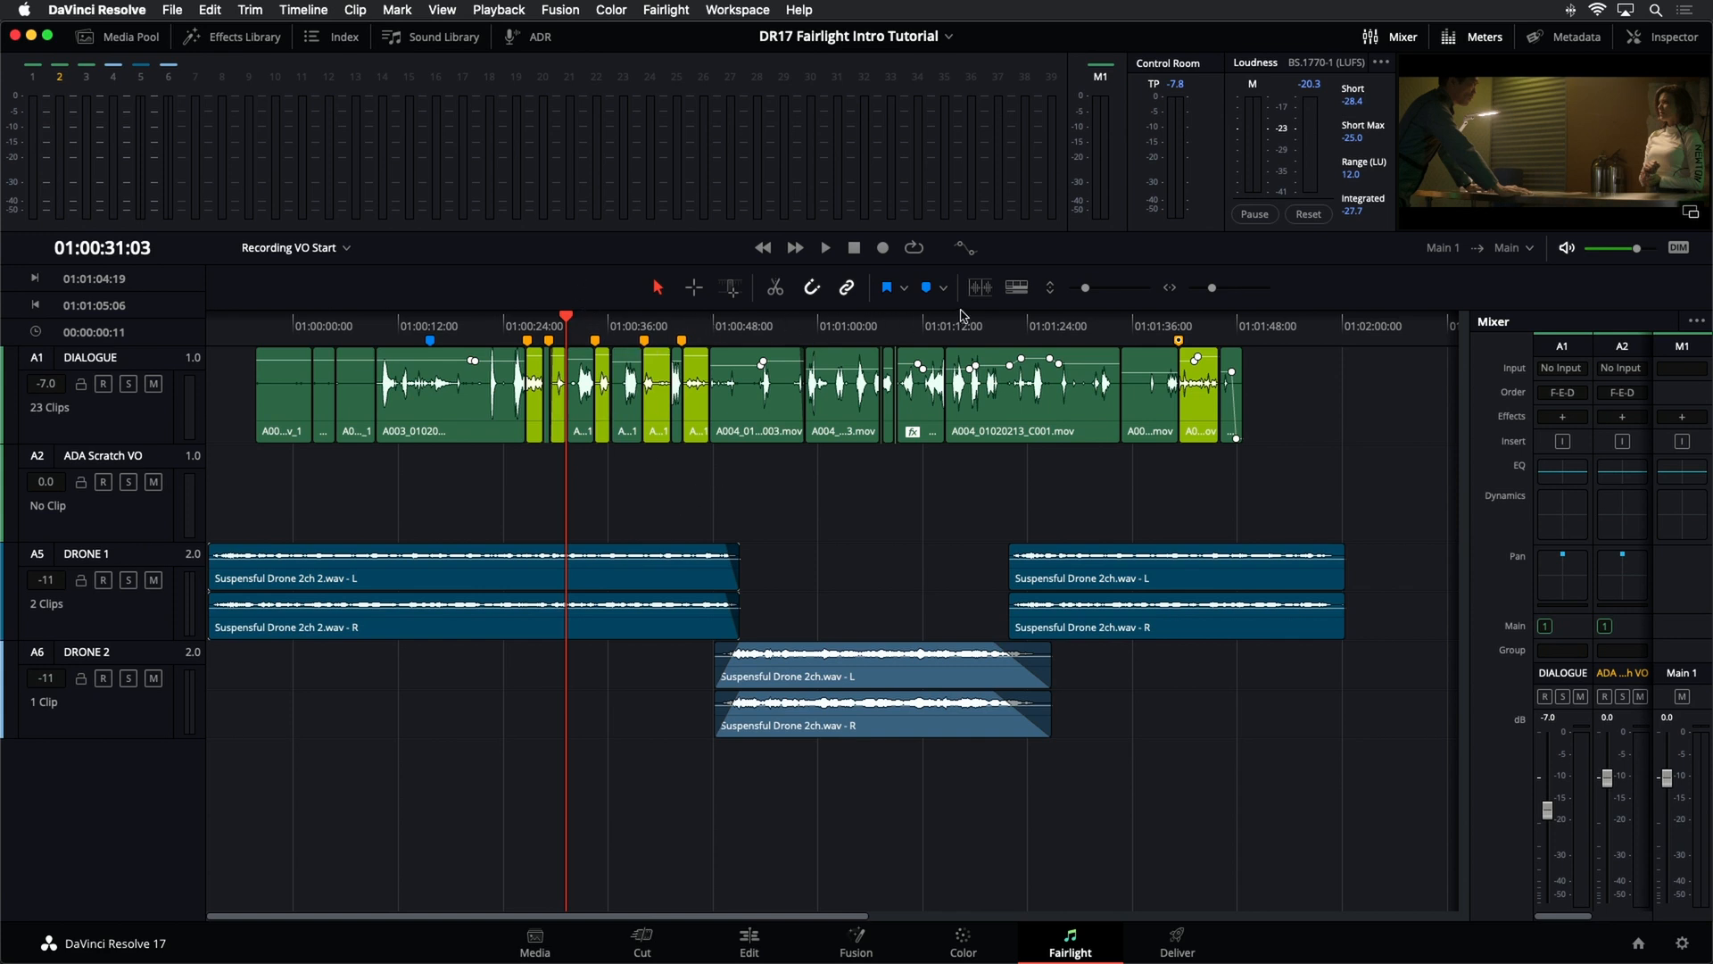
- Show the video tracks in the timeline and enable the Text clip on Video 2
{"action": "left_click", "coordinate": [1017, 287]}
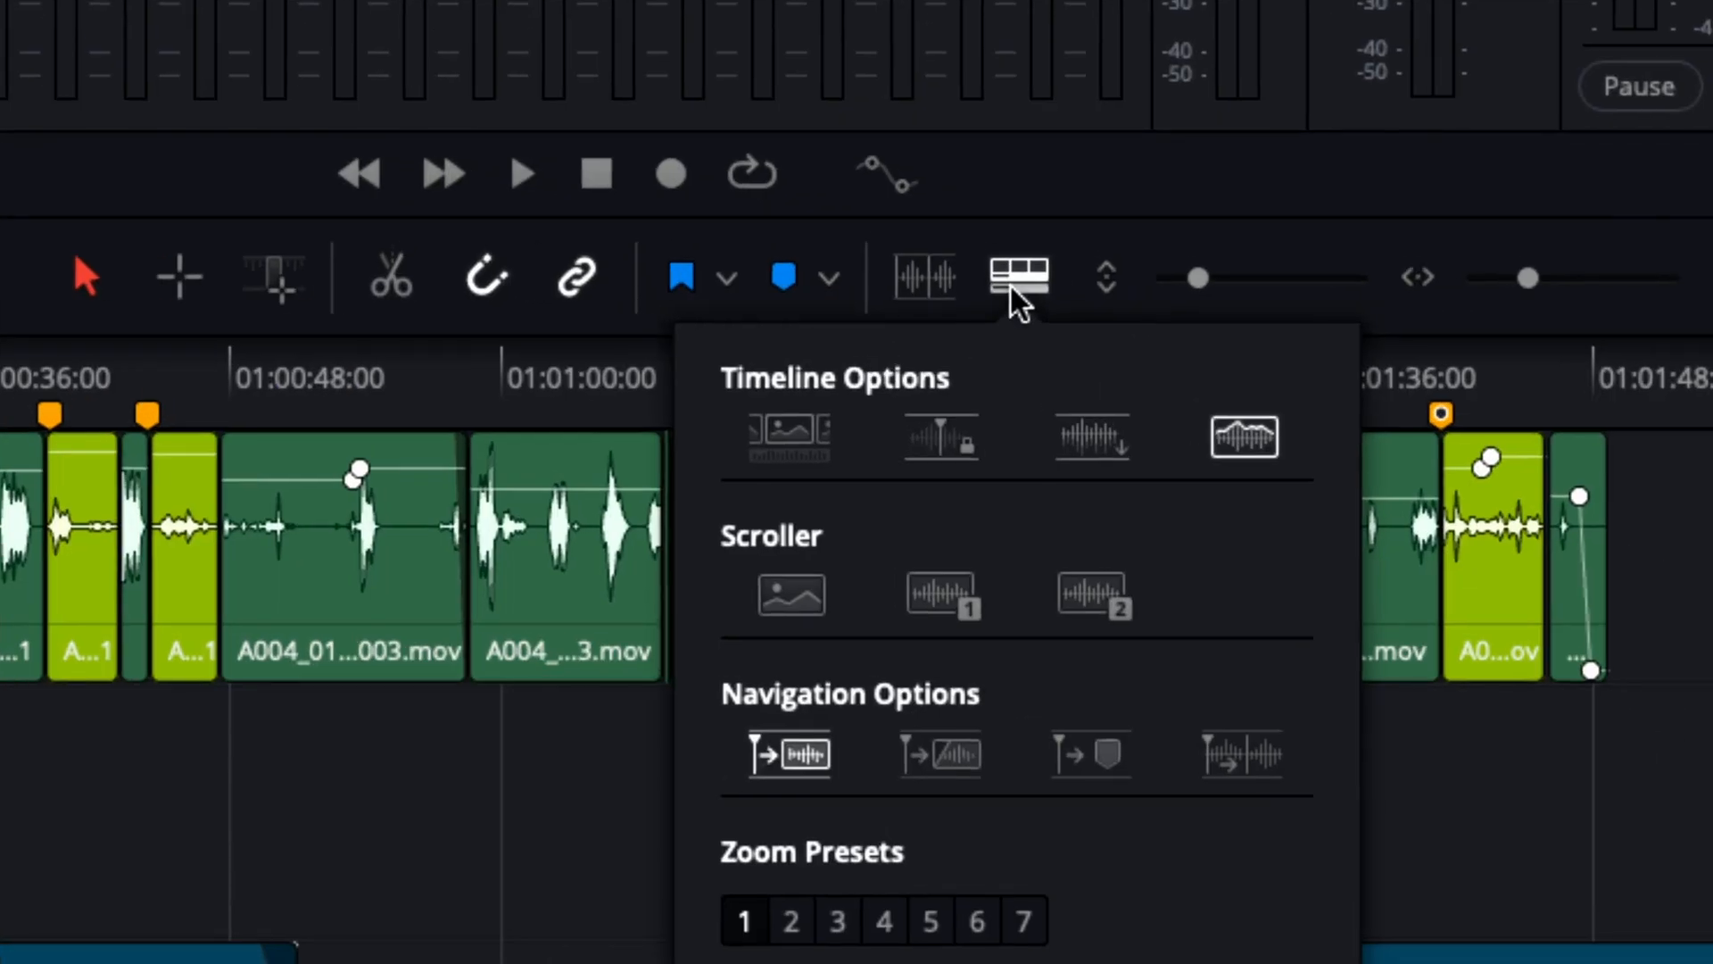
{"action": "left_click", "coordinate": [784, 433]}
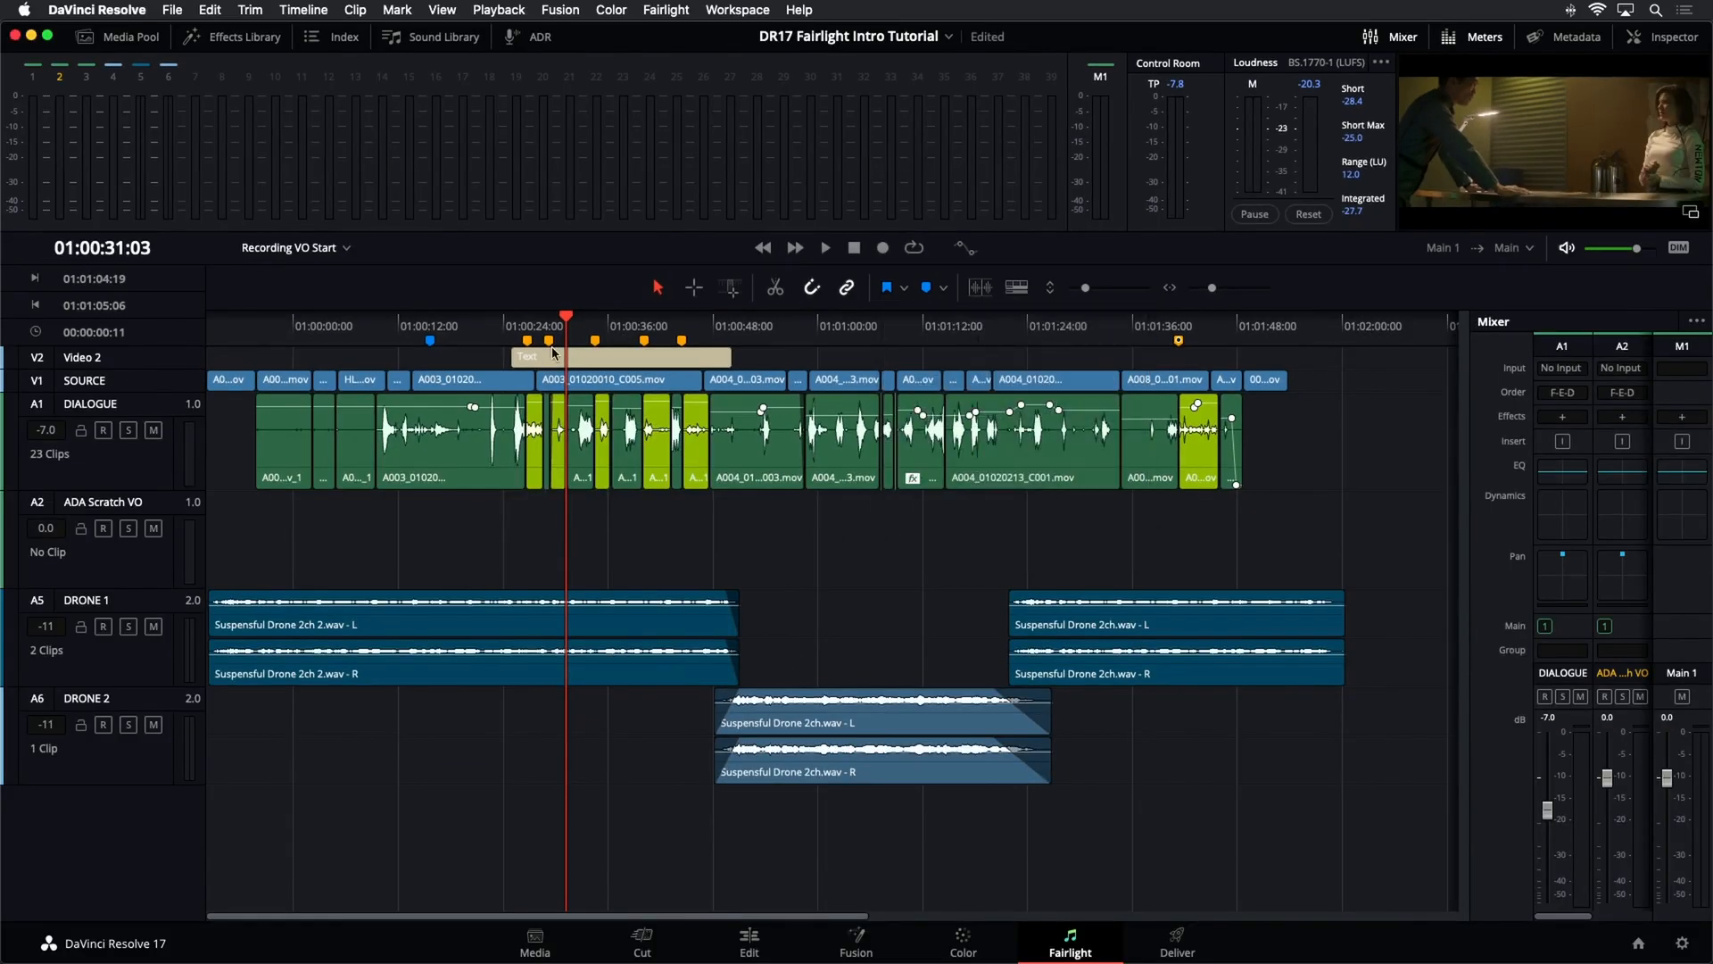
{"action": "left_click", "coordinate": [588, 354]}
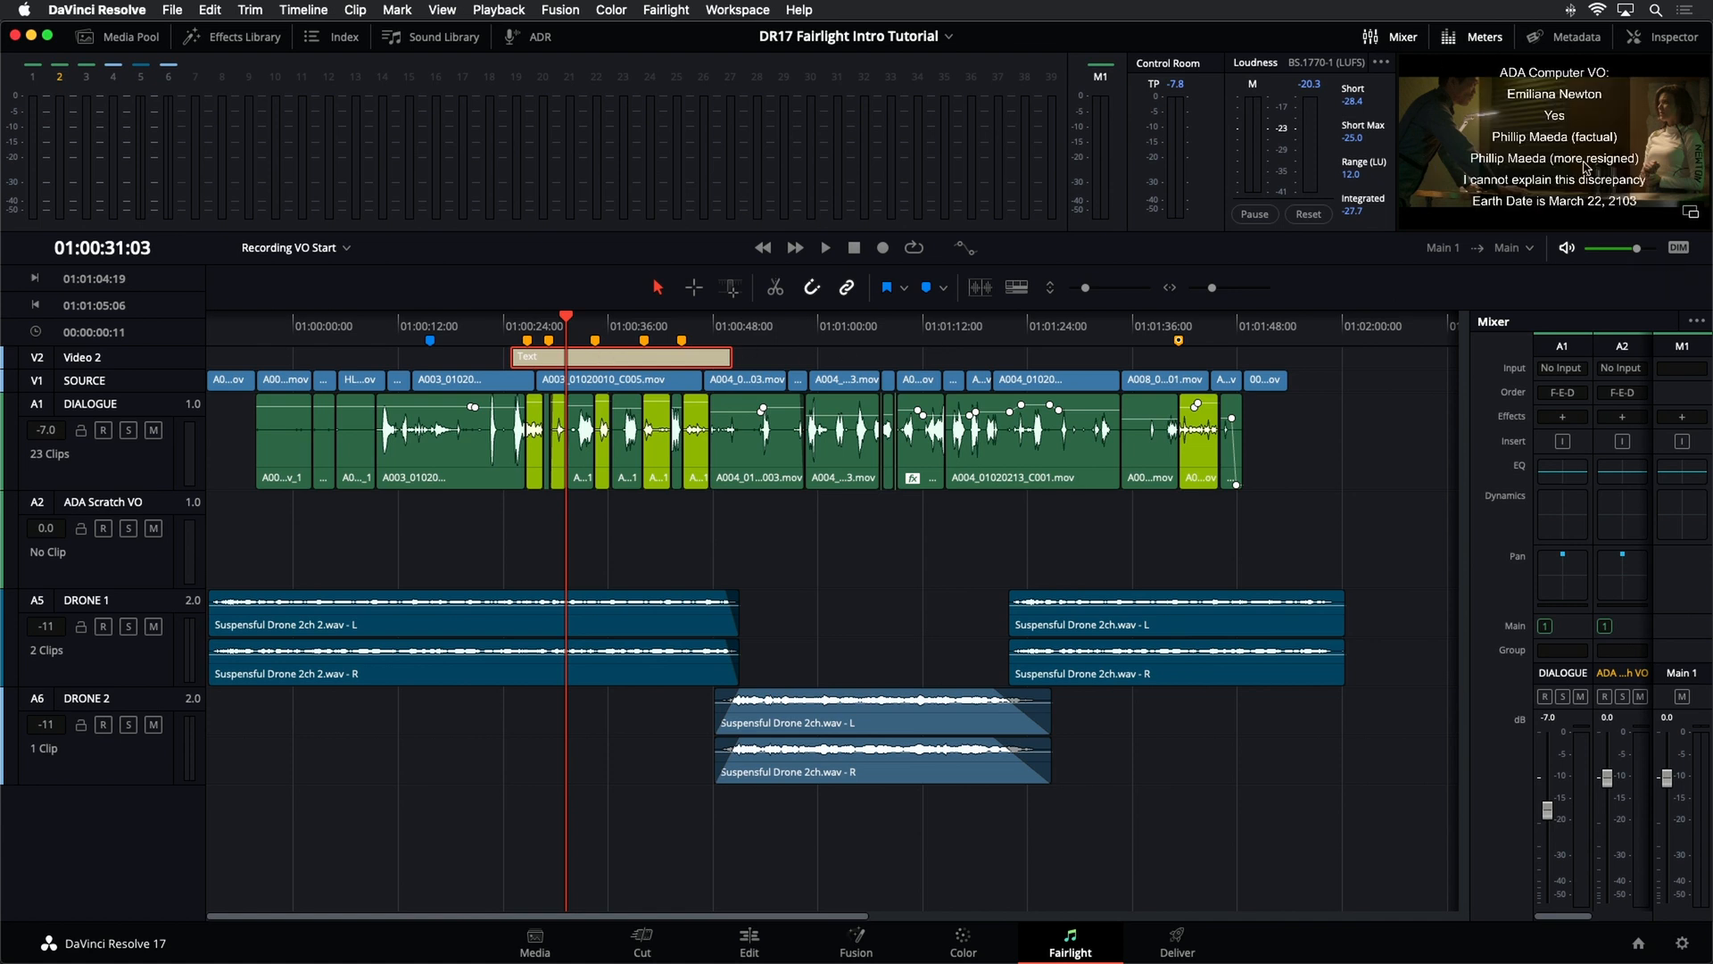
- Read the ADA Computer VO script lines in the full-screen viewer, and return to the timeline with nothing selected
{"action": "key", "text": "super+f"}
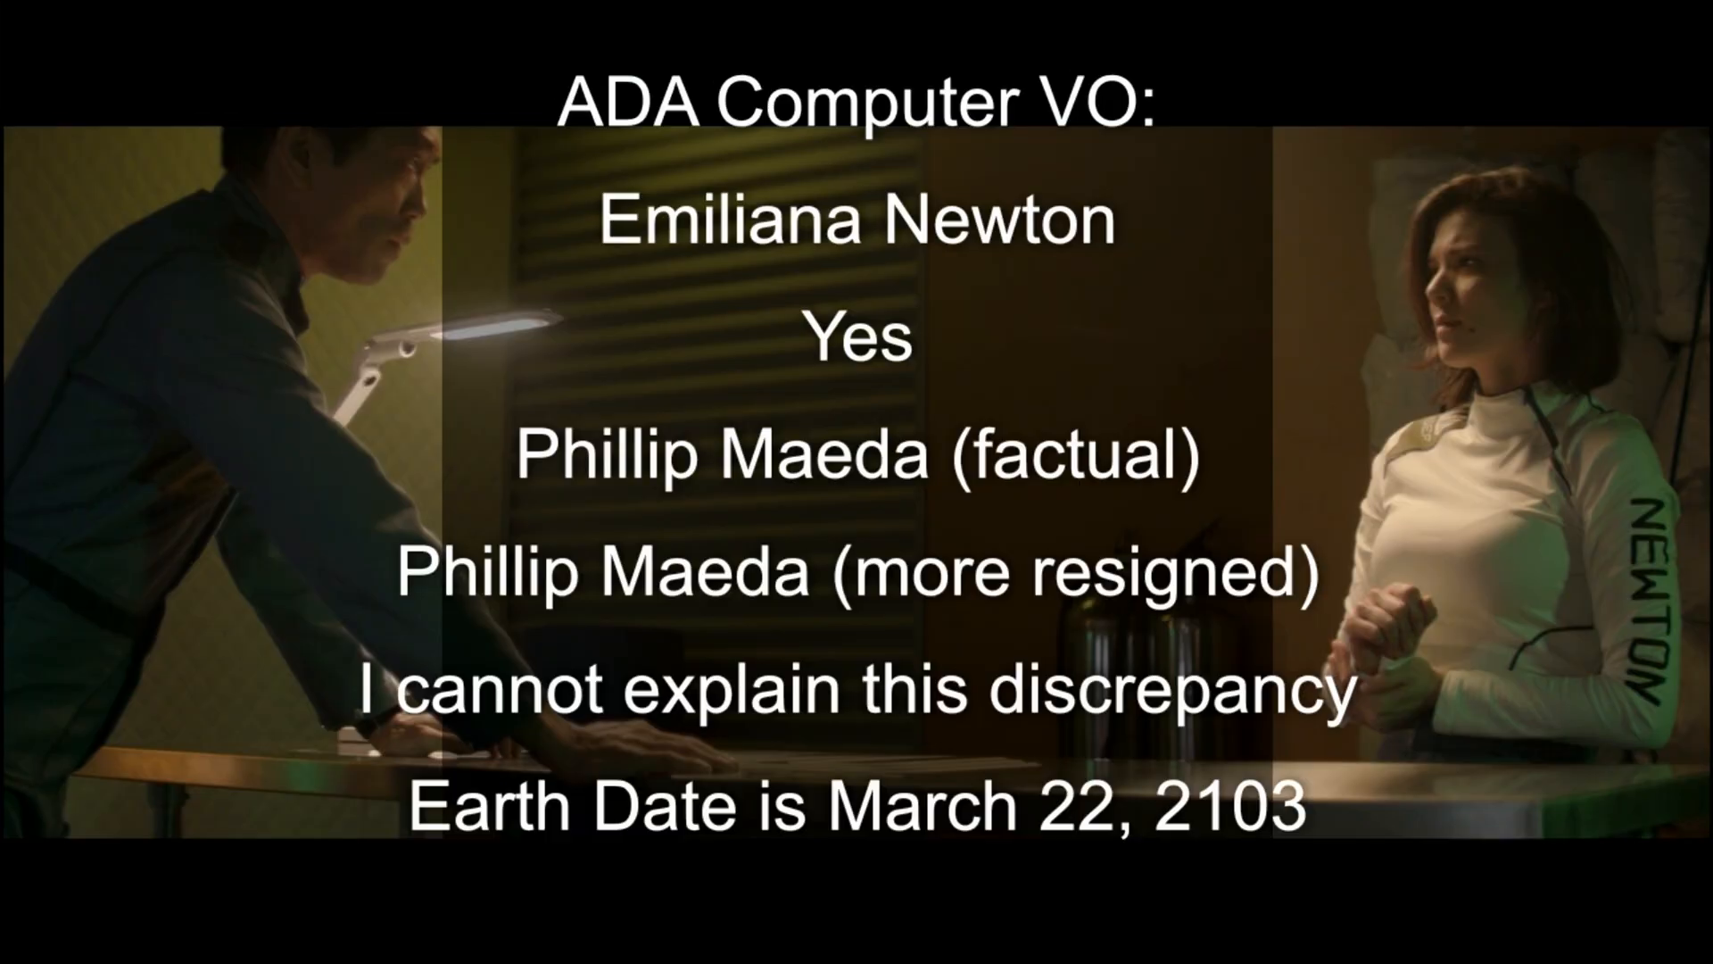
{"action": "mouse_move", "coordinate": [1584, 168]}
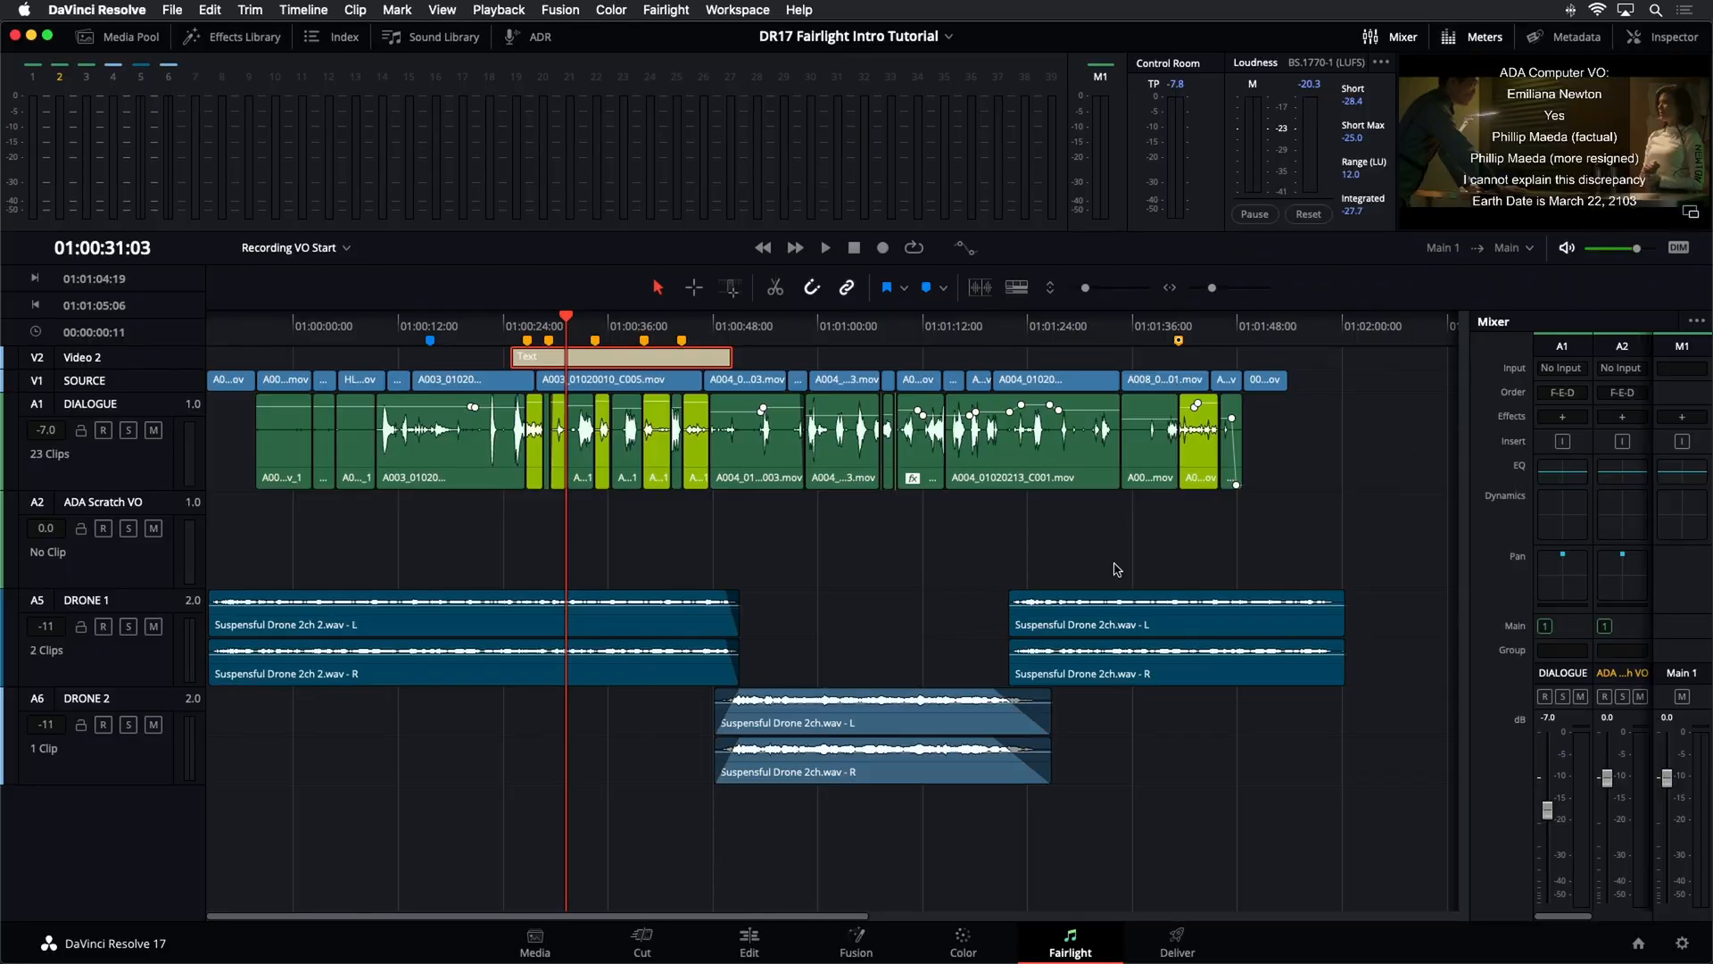
{"action": "left_click", "coordinate": [829, 531]}
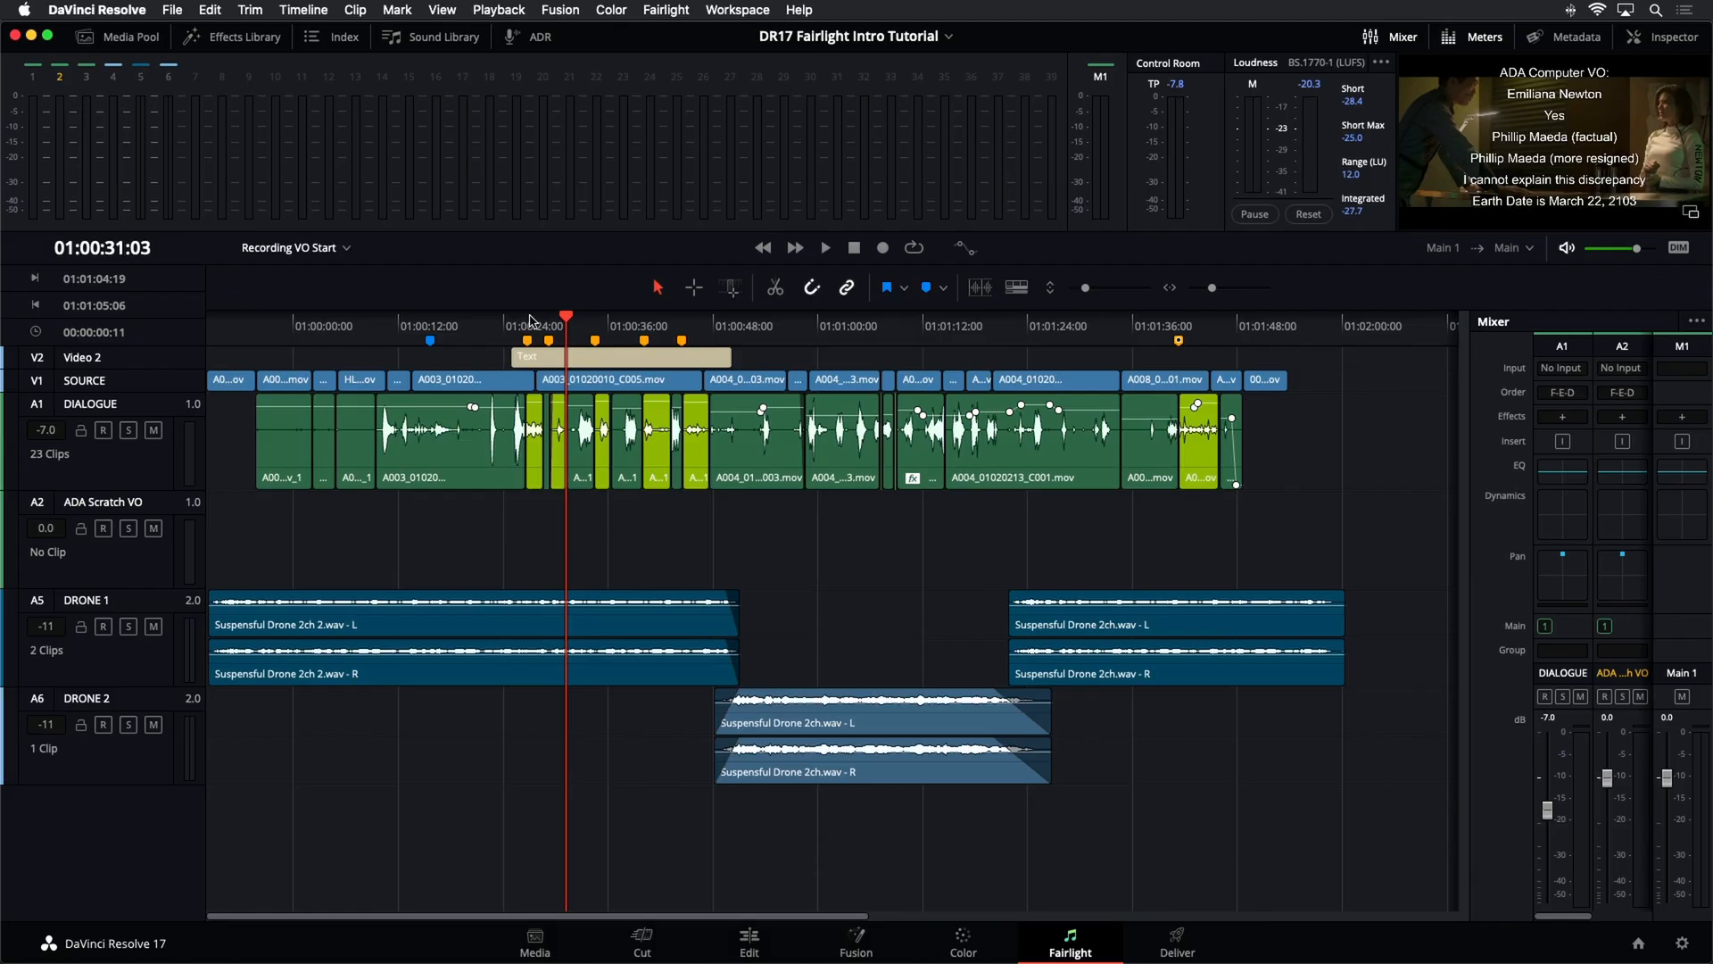
- Disable the first lime clip on the DIALOGUE track, around 01:00:27:13
{"action": "left_click", "coordinate": [533, 320]}
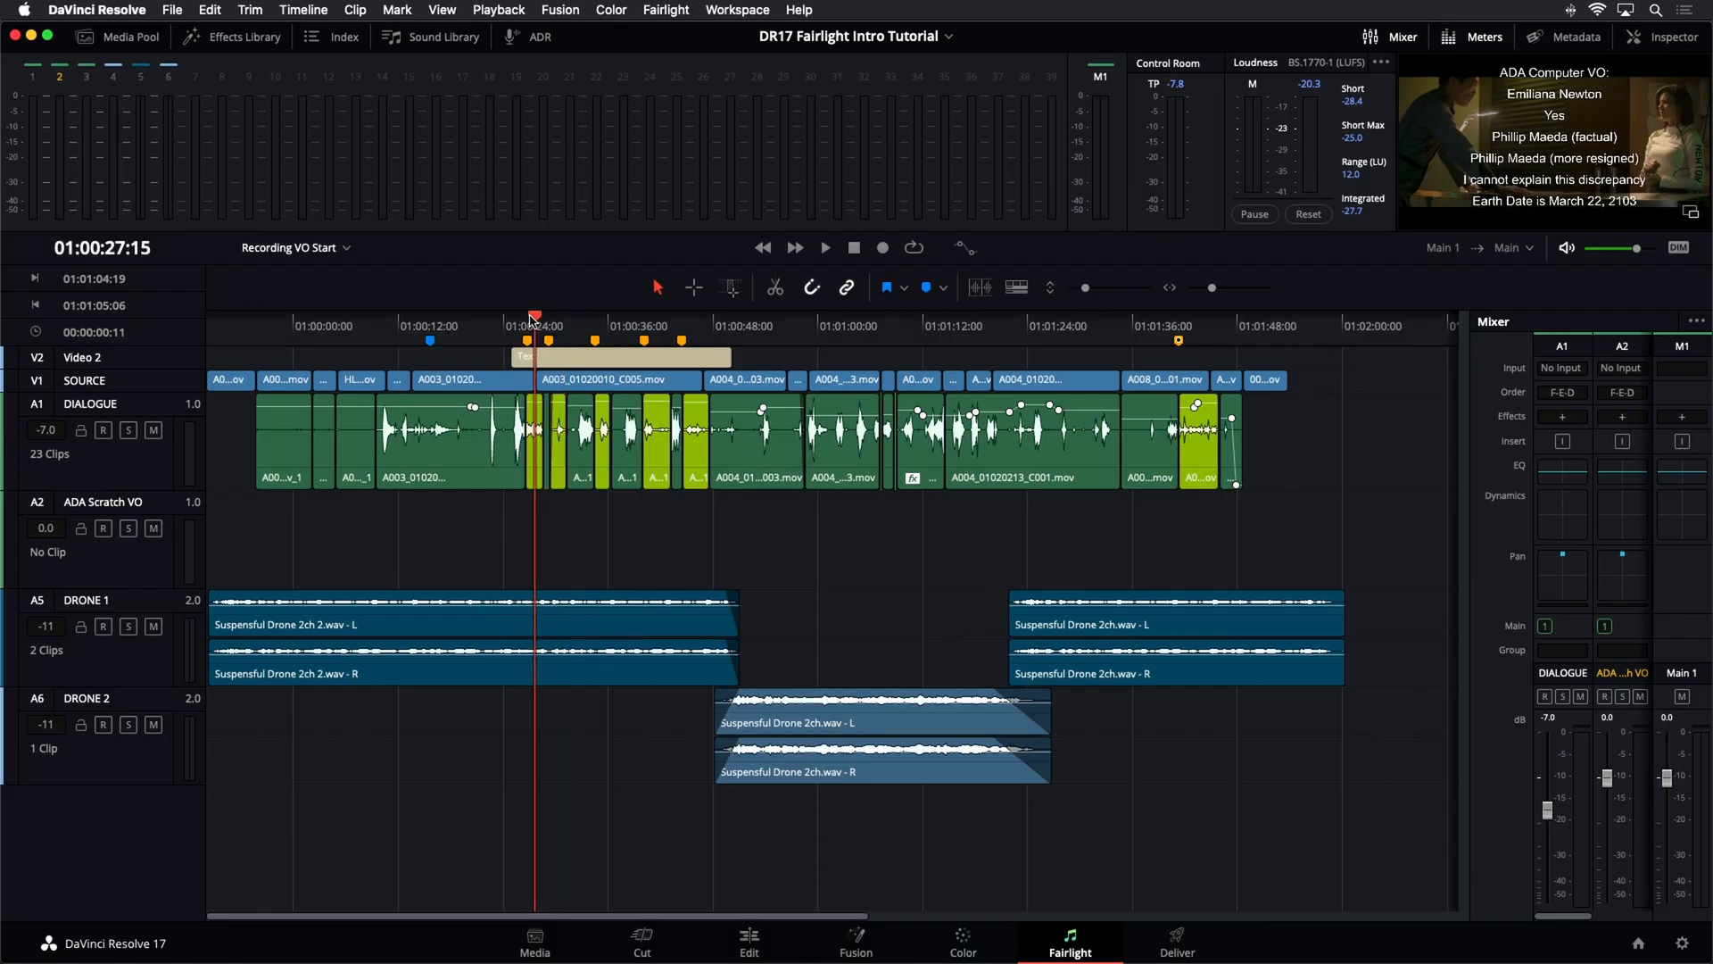
{"action": "key", "text": "super+equal"}
{"action": "key", "text": "super+equal"}
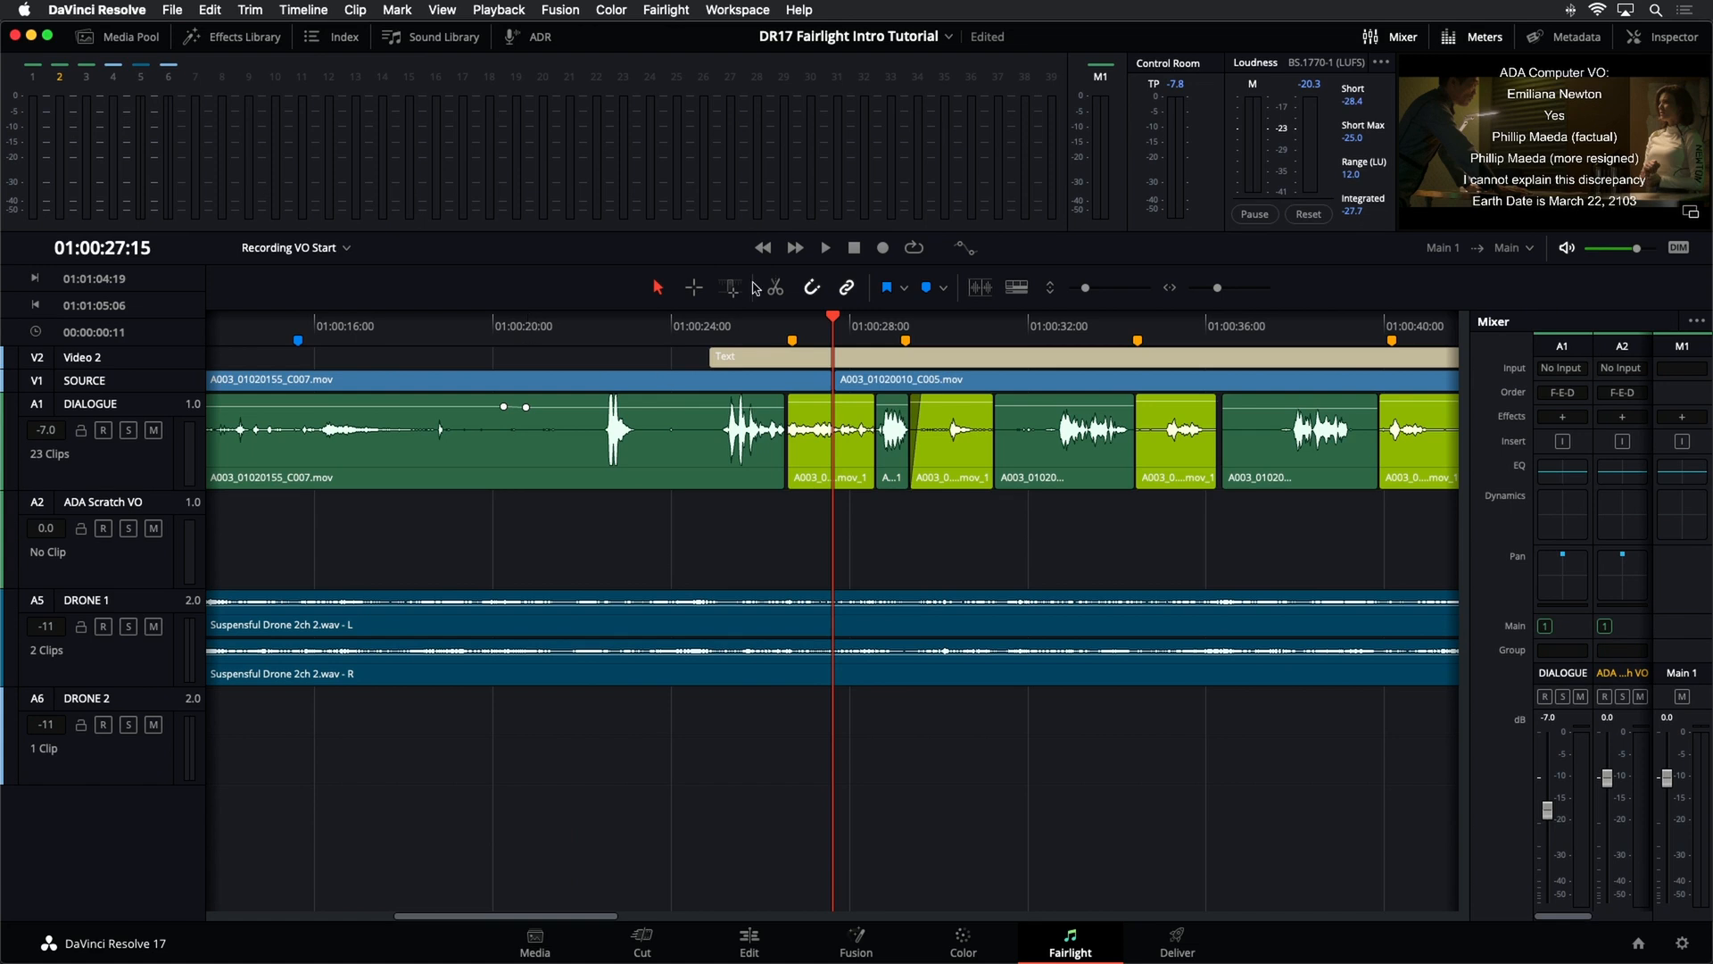
{"action": "left_click_drag", "start_coordinate": [832, 323], "coordinate": [835, 364]}
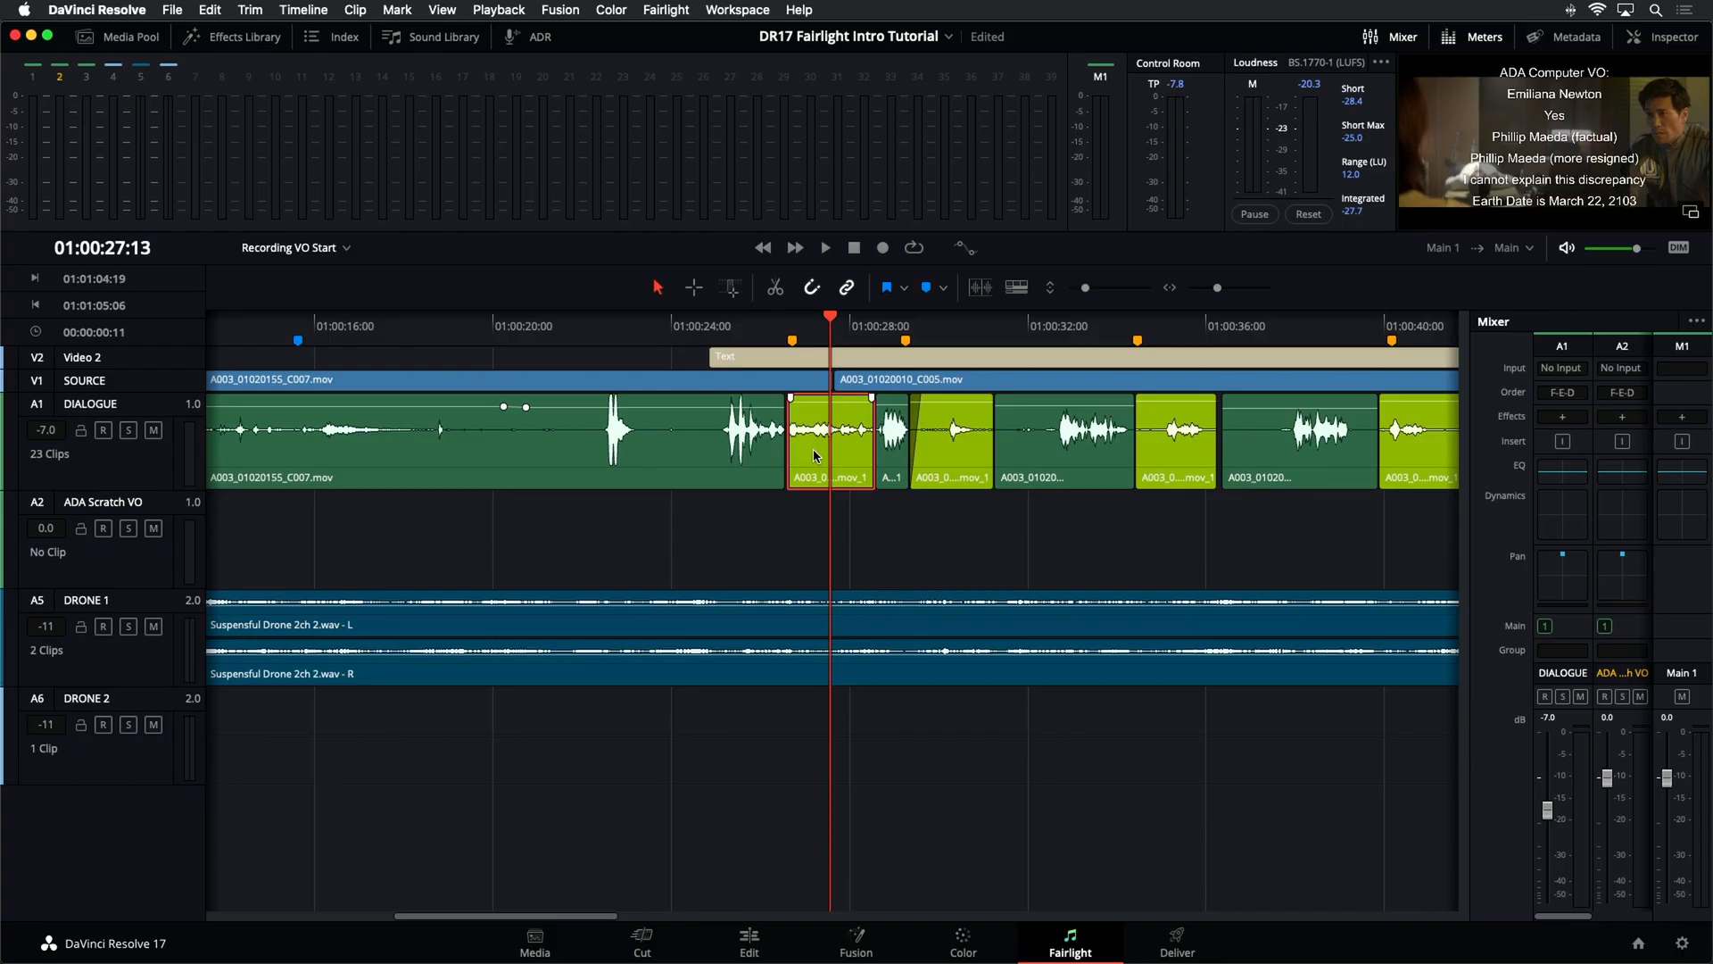
{"action": "key", "text": "d"}
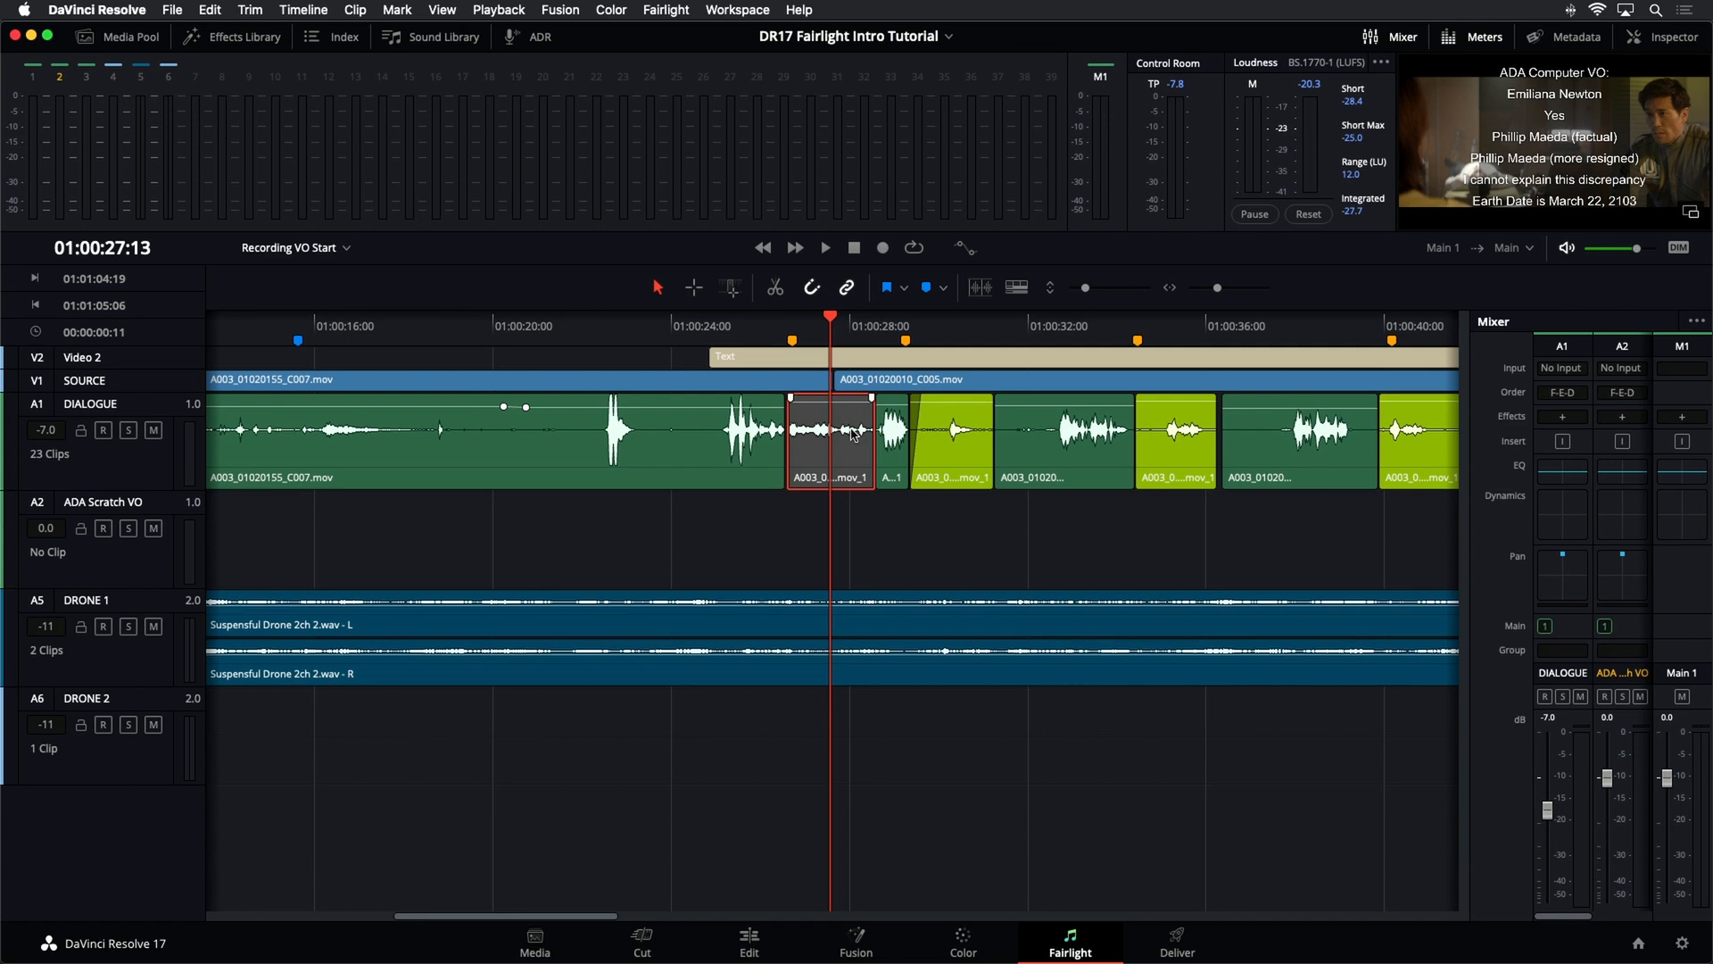
- Disable the next three lime clips on the DIALOGUE track together
{"action": "left_click", "coordinate": [940, 461]}
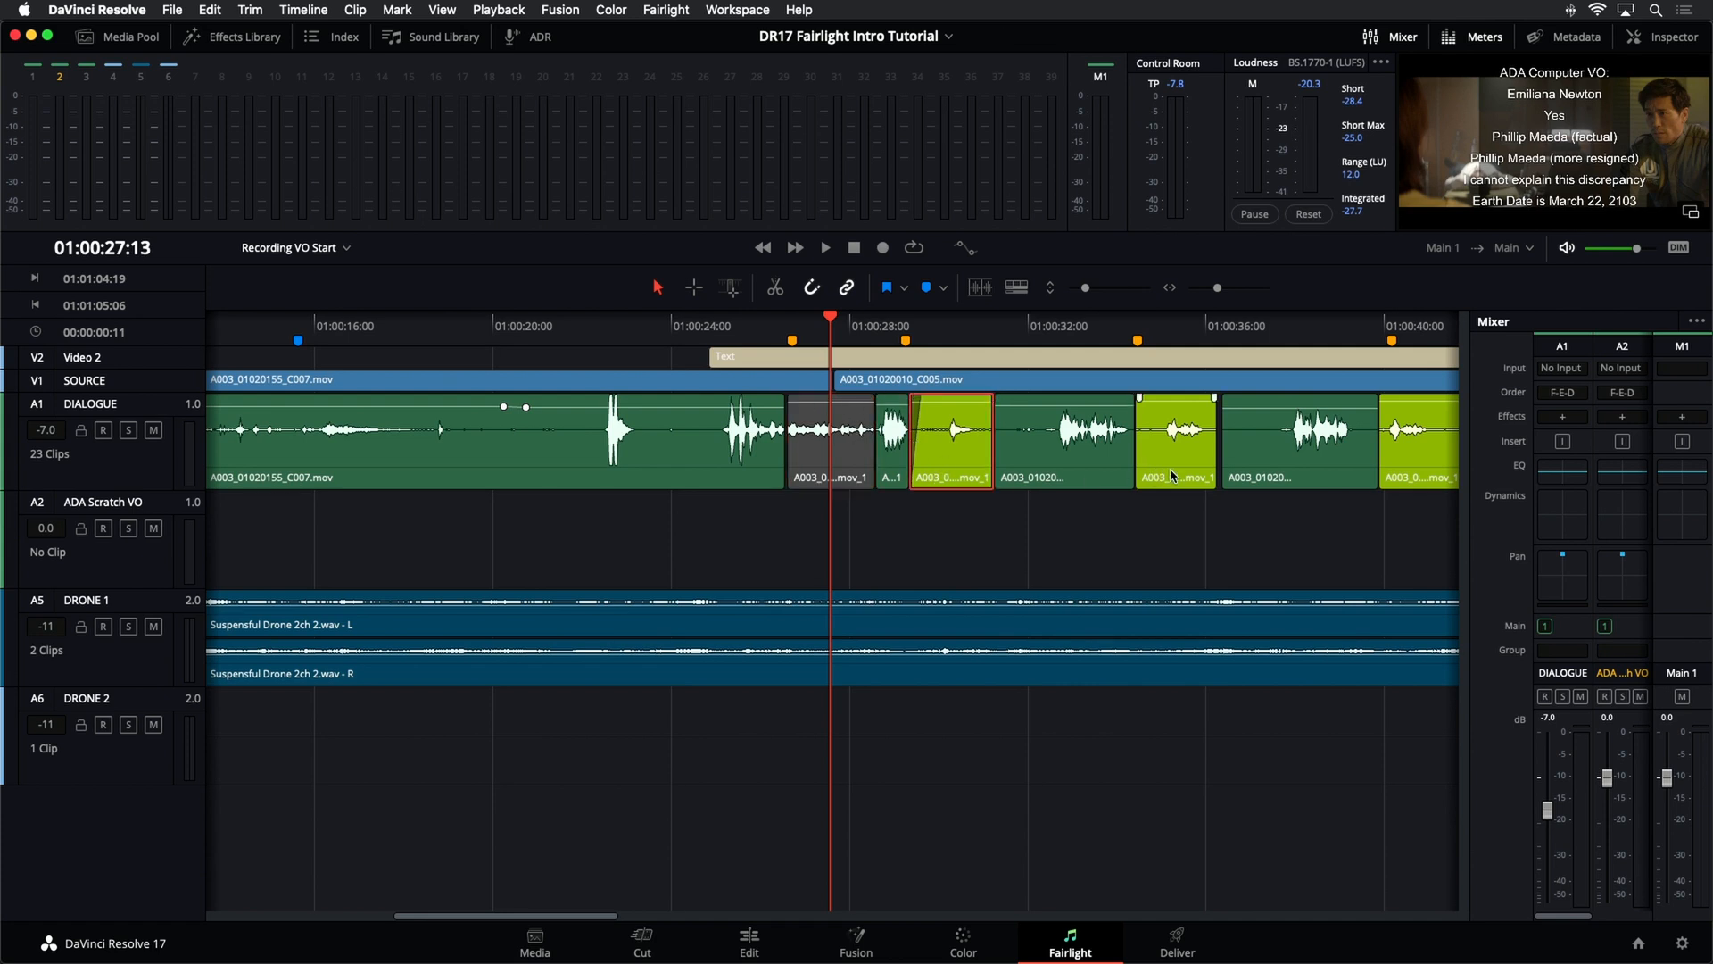
{"action": "left_click", "coordinate": [1170, 469], "text": "super"}
{"action": "left_click", "coordinate": [1410, 455], "text": "super"}
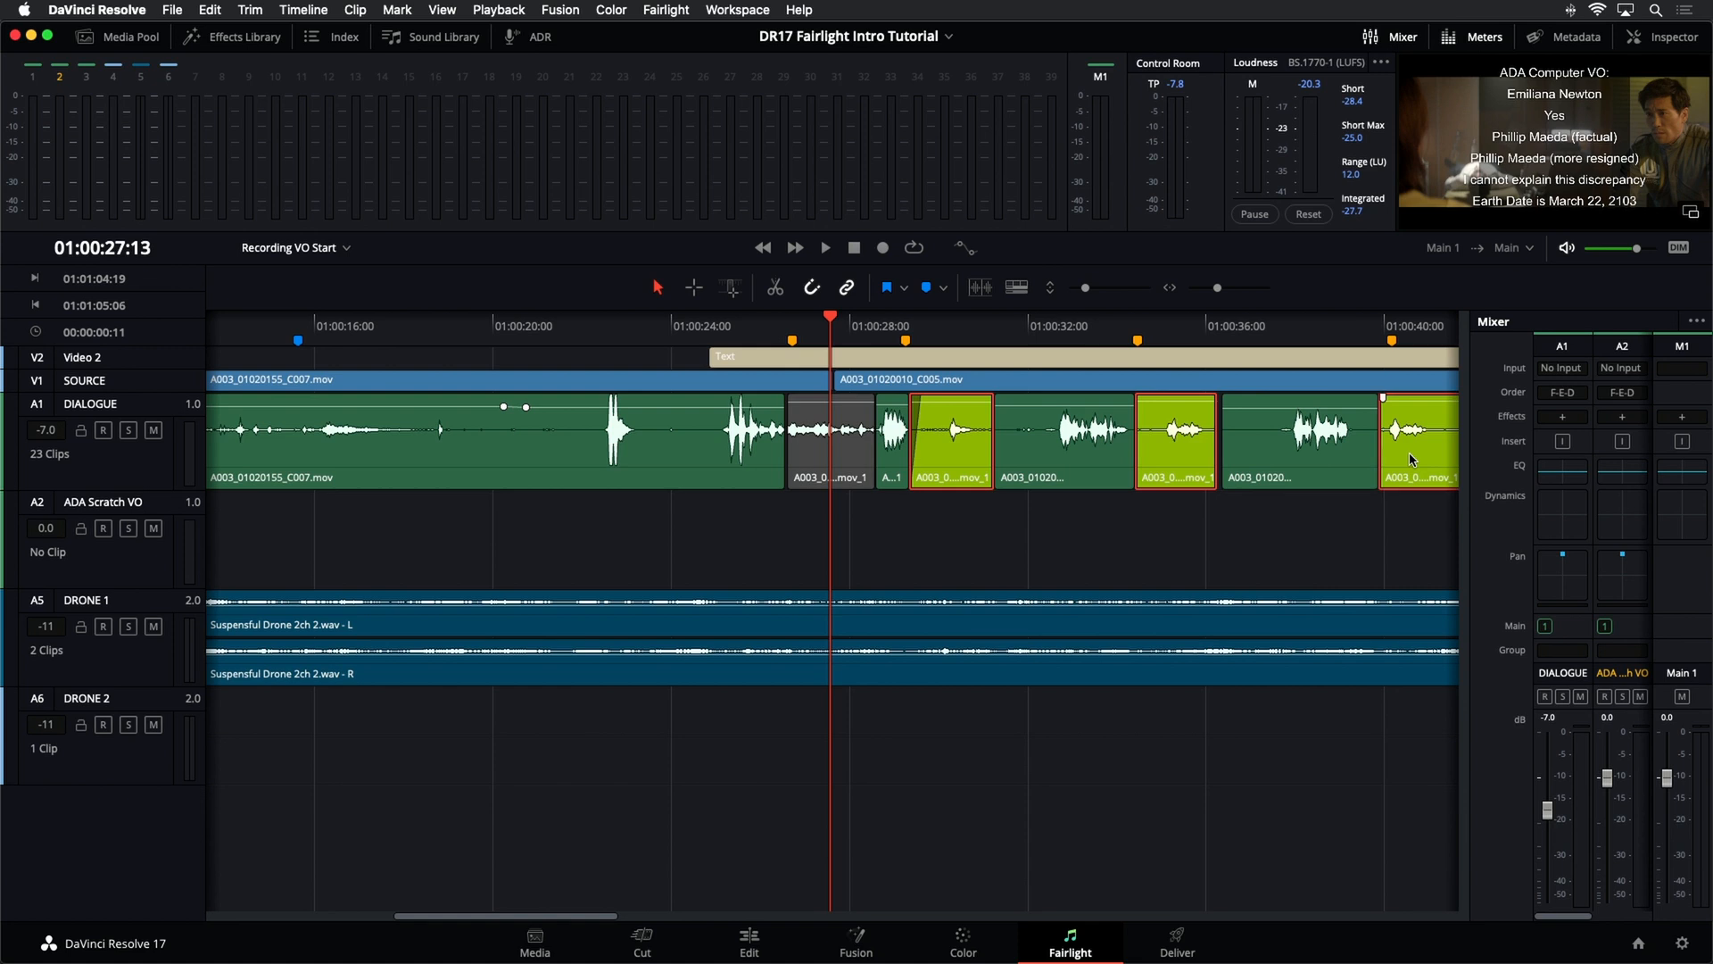
{"action": "key", "text": "d"}
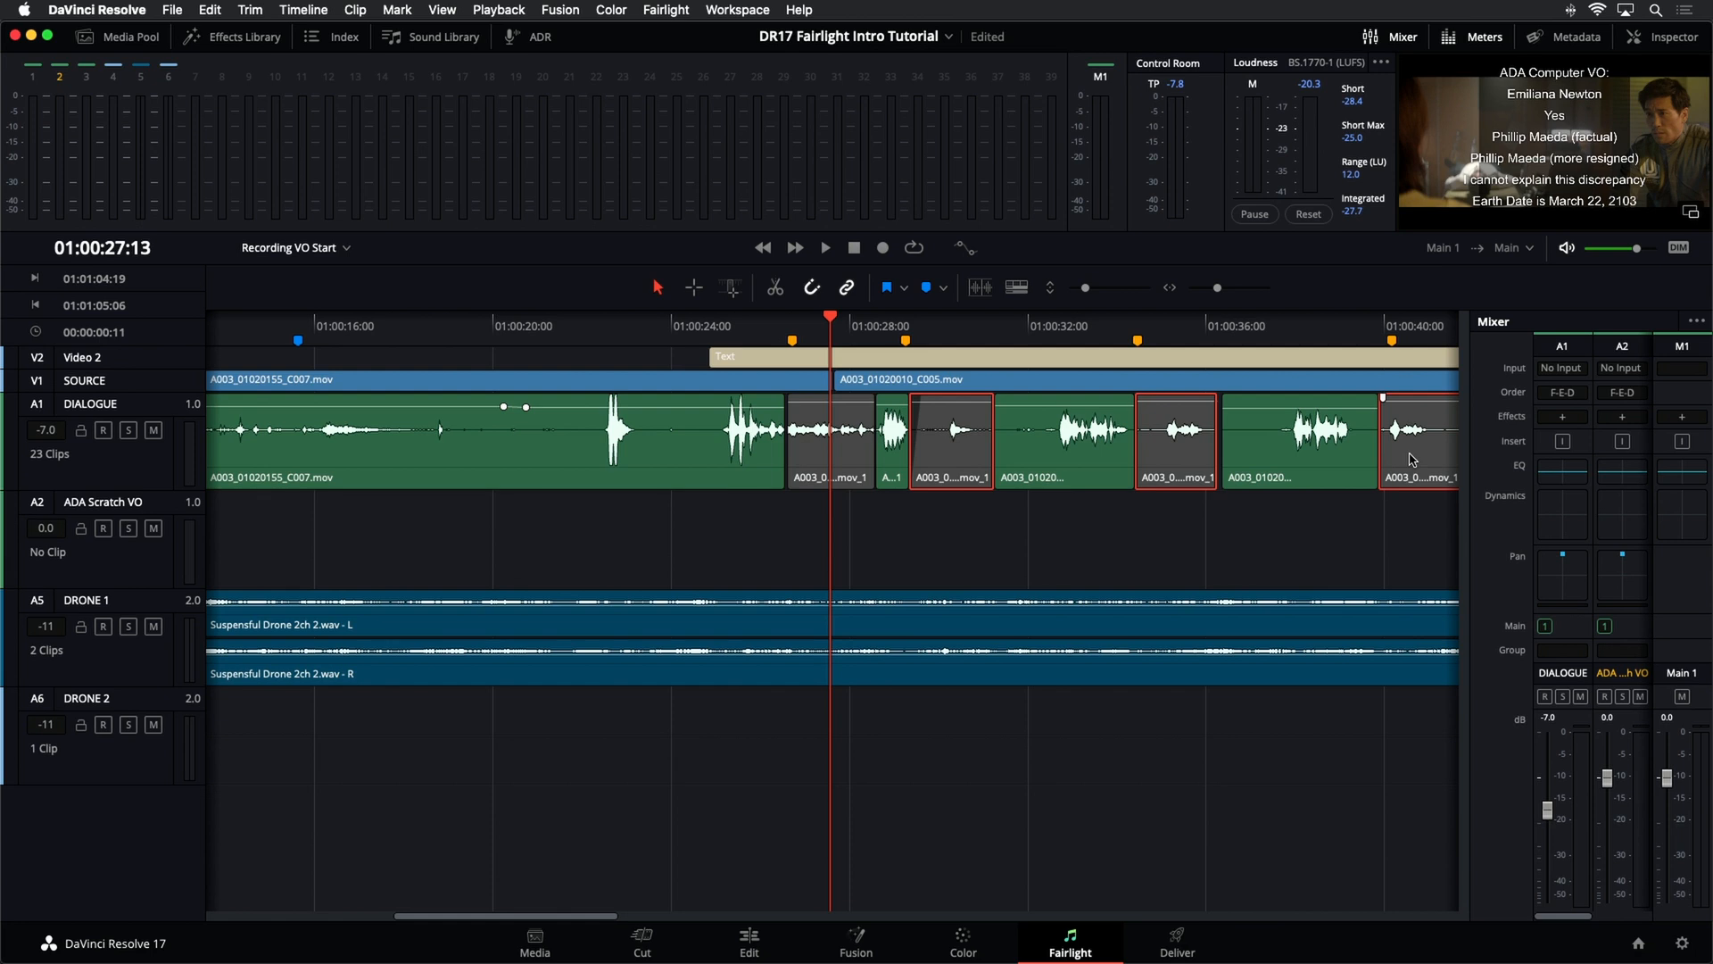
- Disable the remaining two lime clips on the DIALOGUE track and save the project
{"action": "key", "text": "shift+z"}
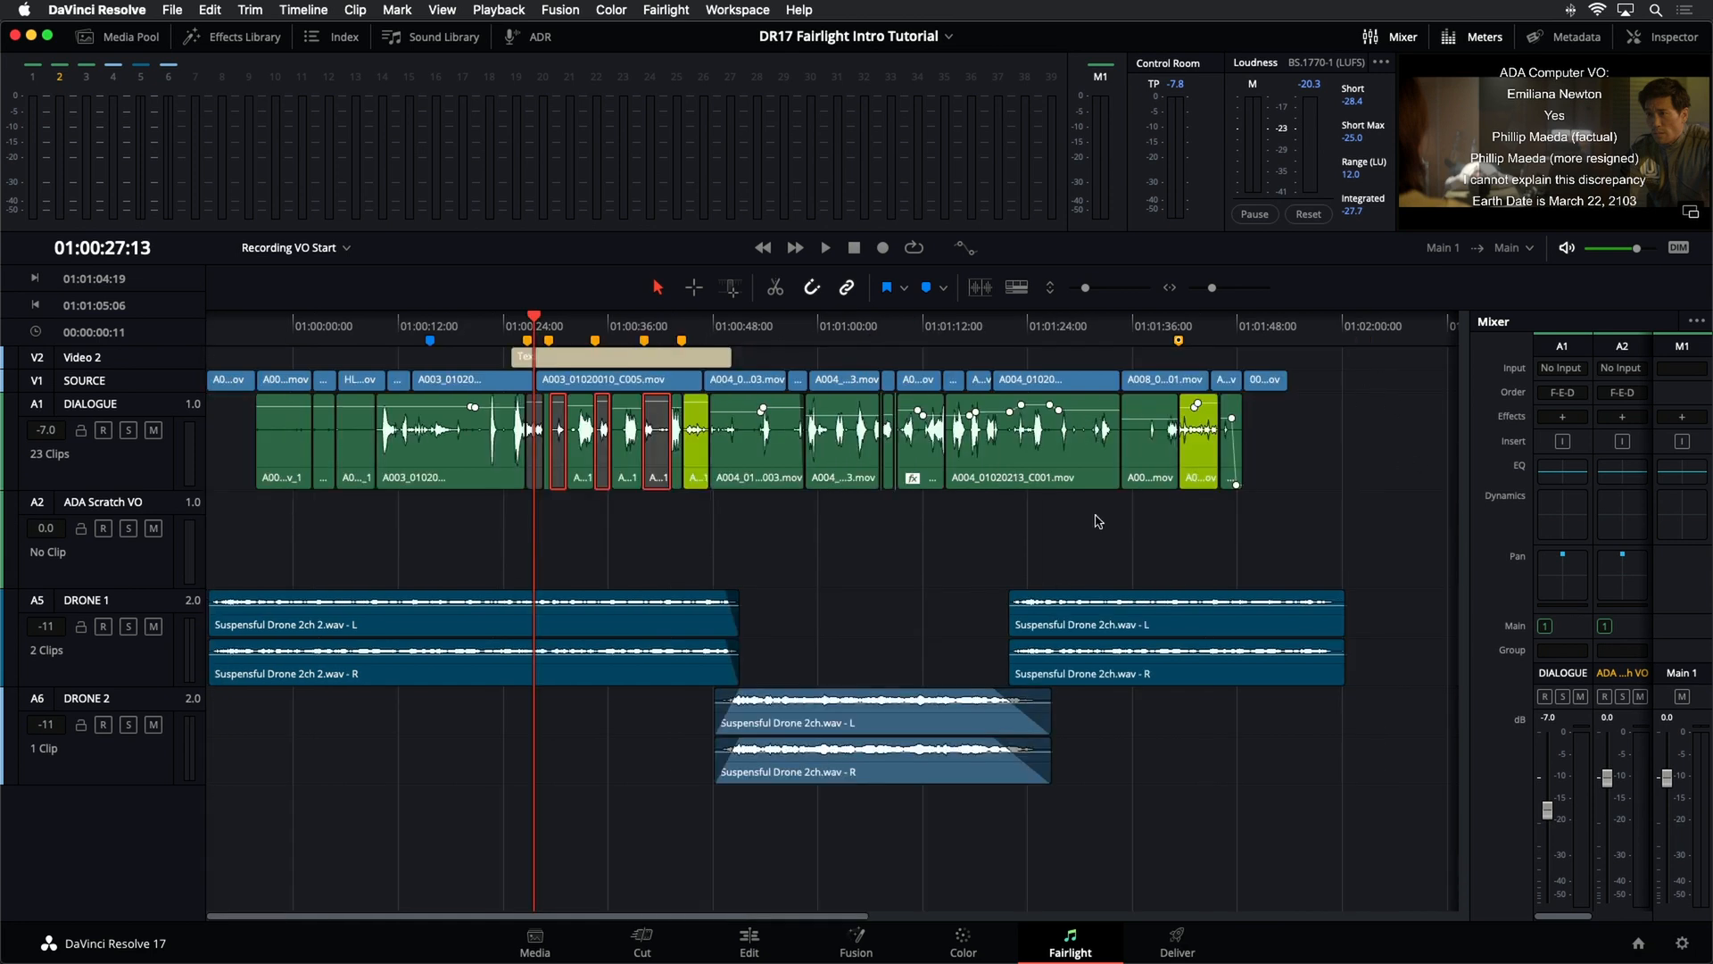
{"action": "left_click", "coordinate": [695, 463]}
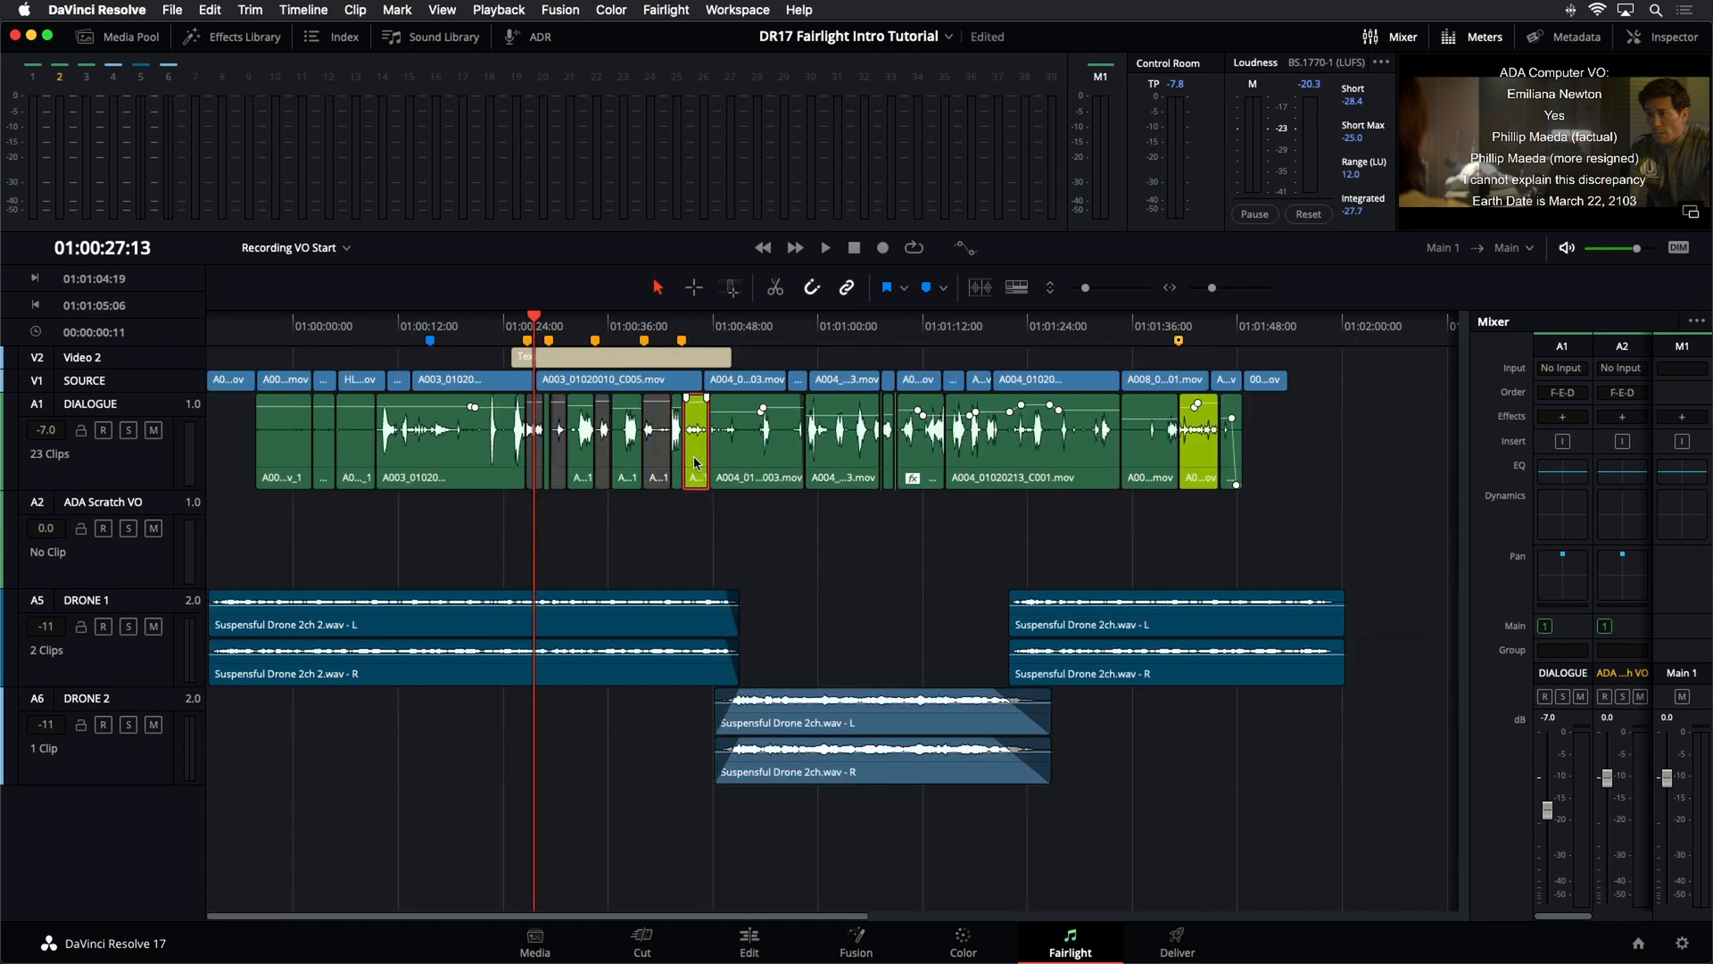
{"action": "left_click", "coordinate": [1206, 468], "text": "super"}
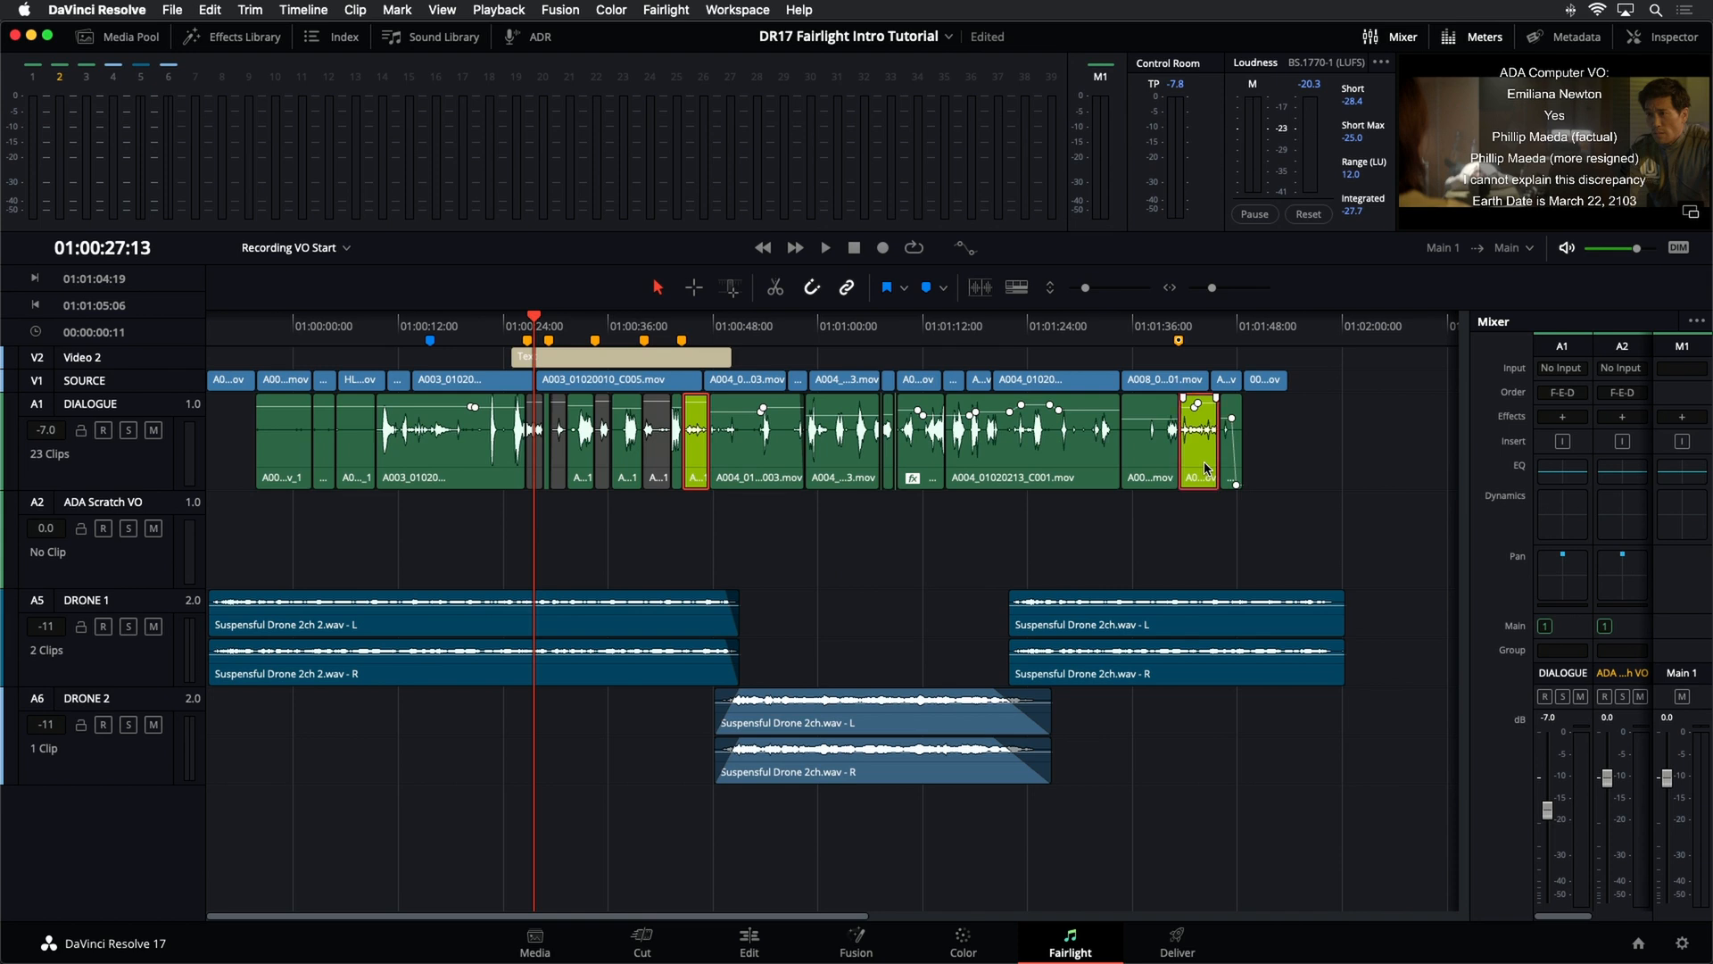
{"action": "key", "text": "d"}
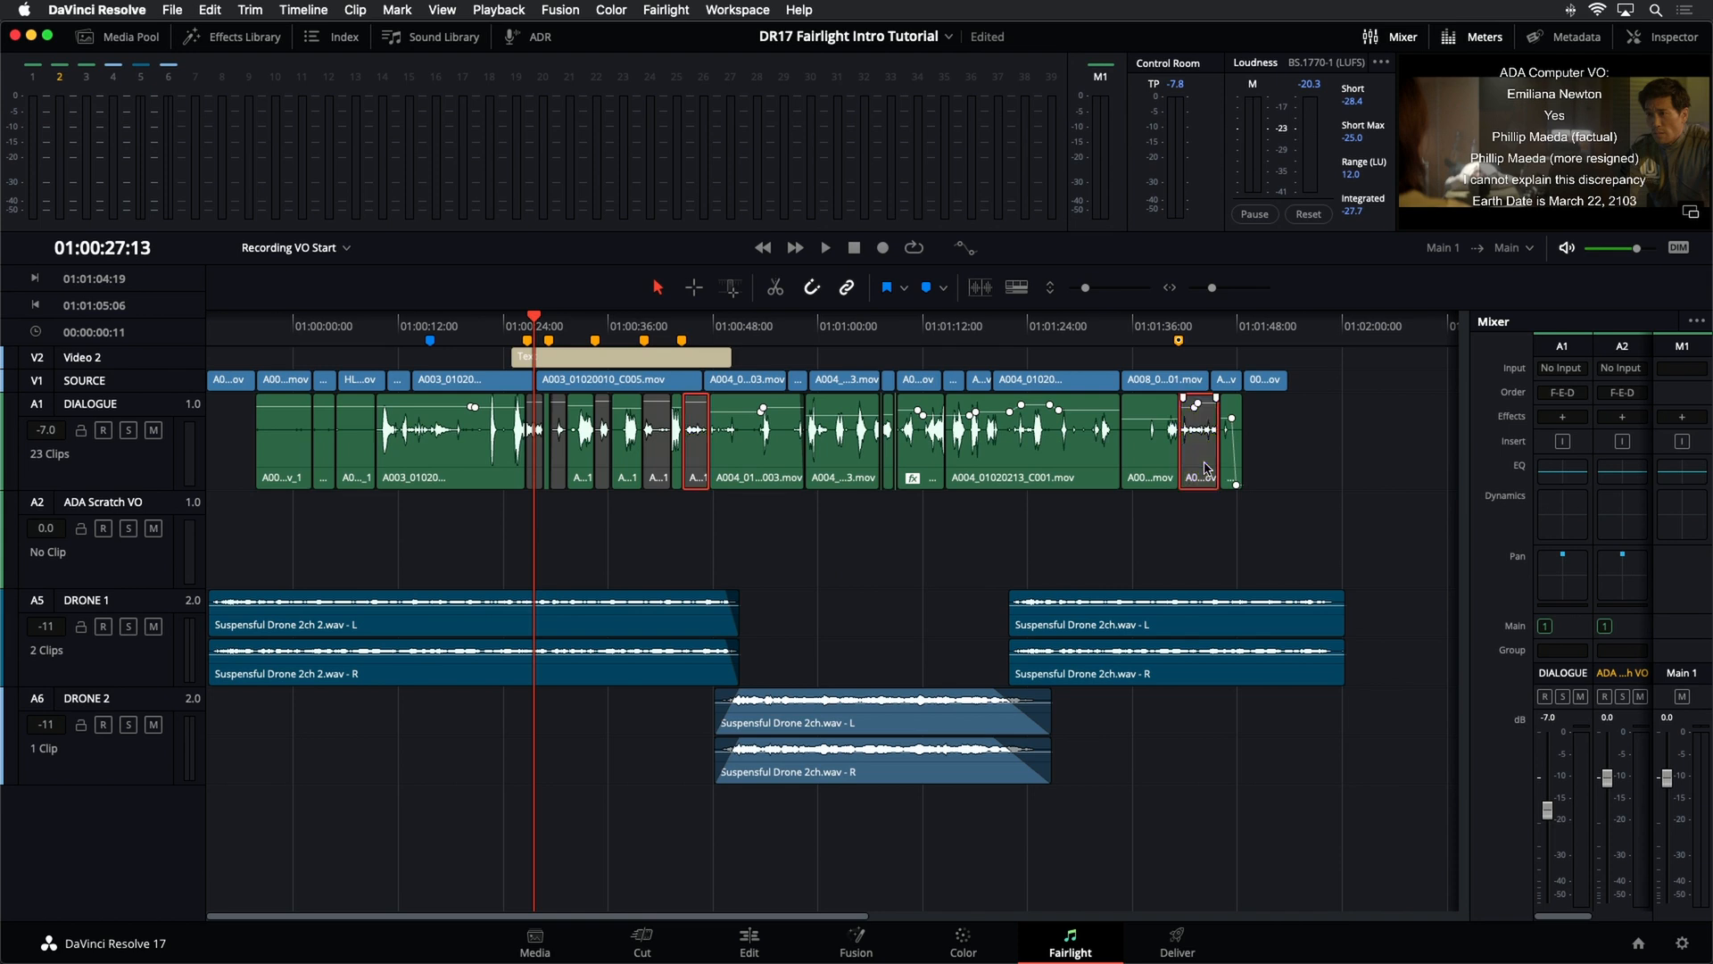
{"action": "key", "text": "super+s"}
- Toggle the last two selected DIALOGUE clips between enabled and disabled, ending with both disabled and deselected
{"action": "key", "text": "d"}
{"action": "key", "text": "d"}
{"action": "key", "text": "d"}
{"action": "key", "text": "d"}
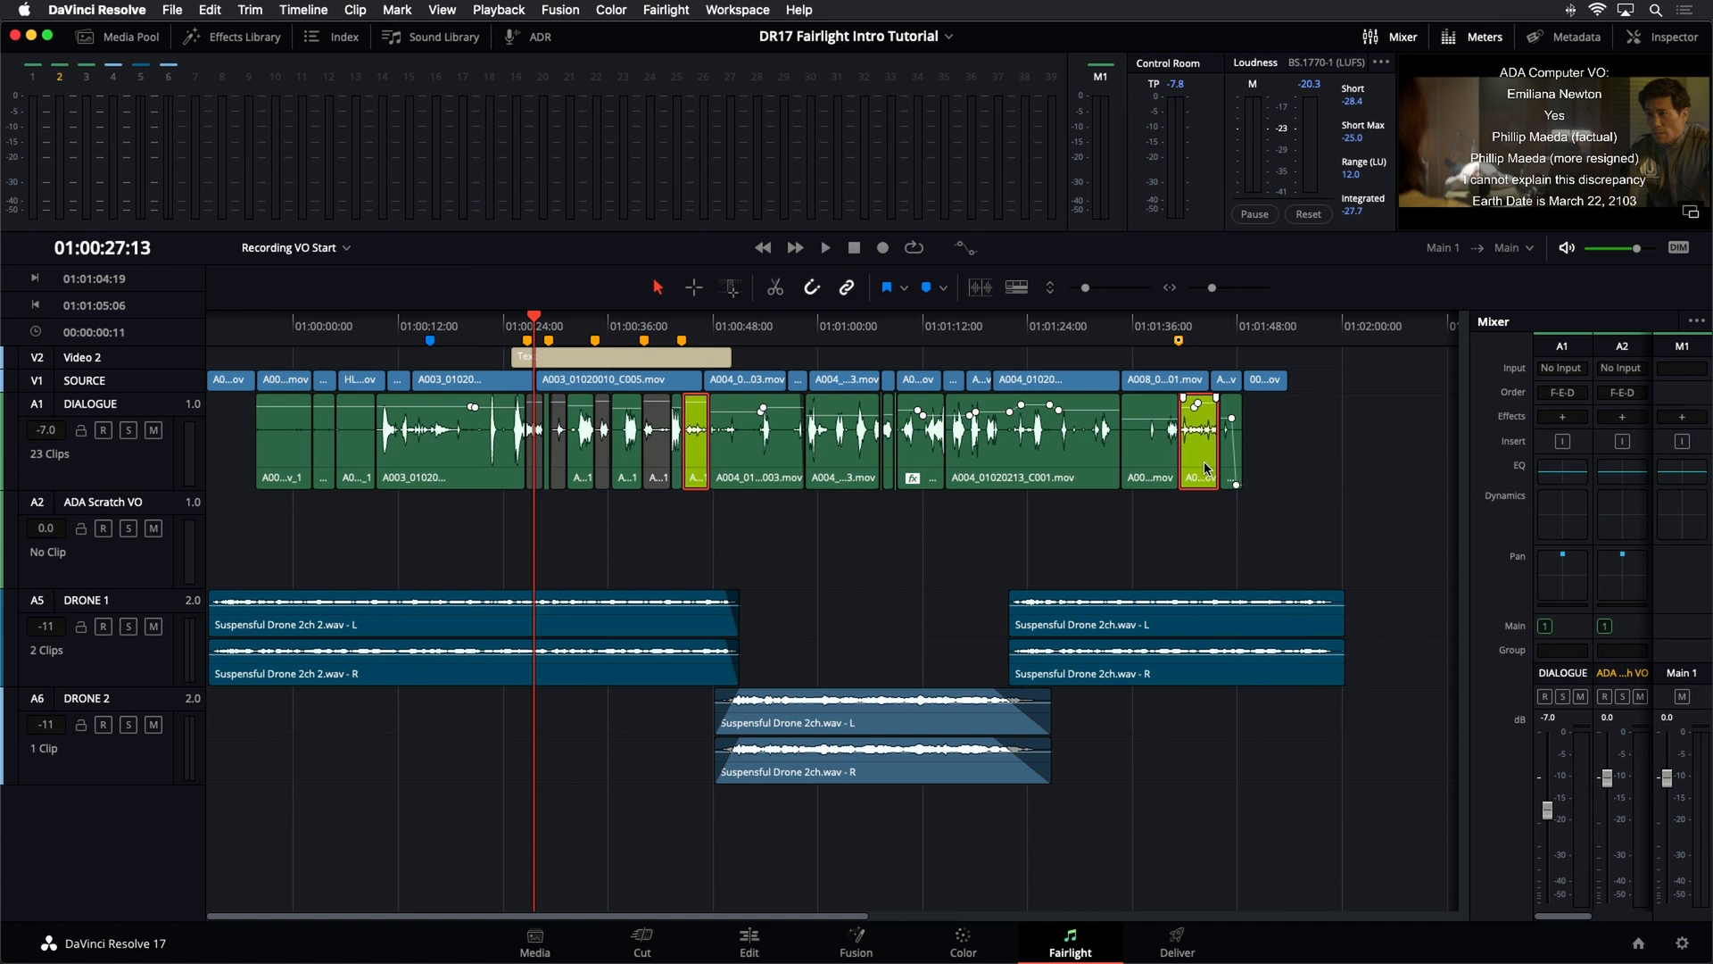
{"action": "key", "text": "d"}
{"action": "key", "text": "d"}
{"action": "left_click", "coordinate": [912, 560]}
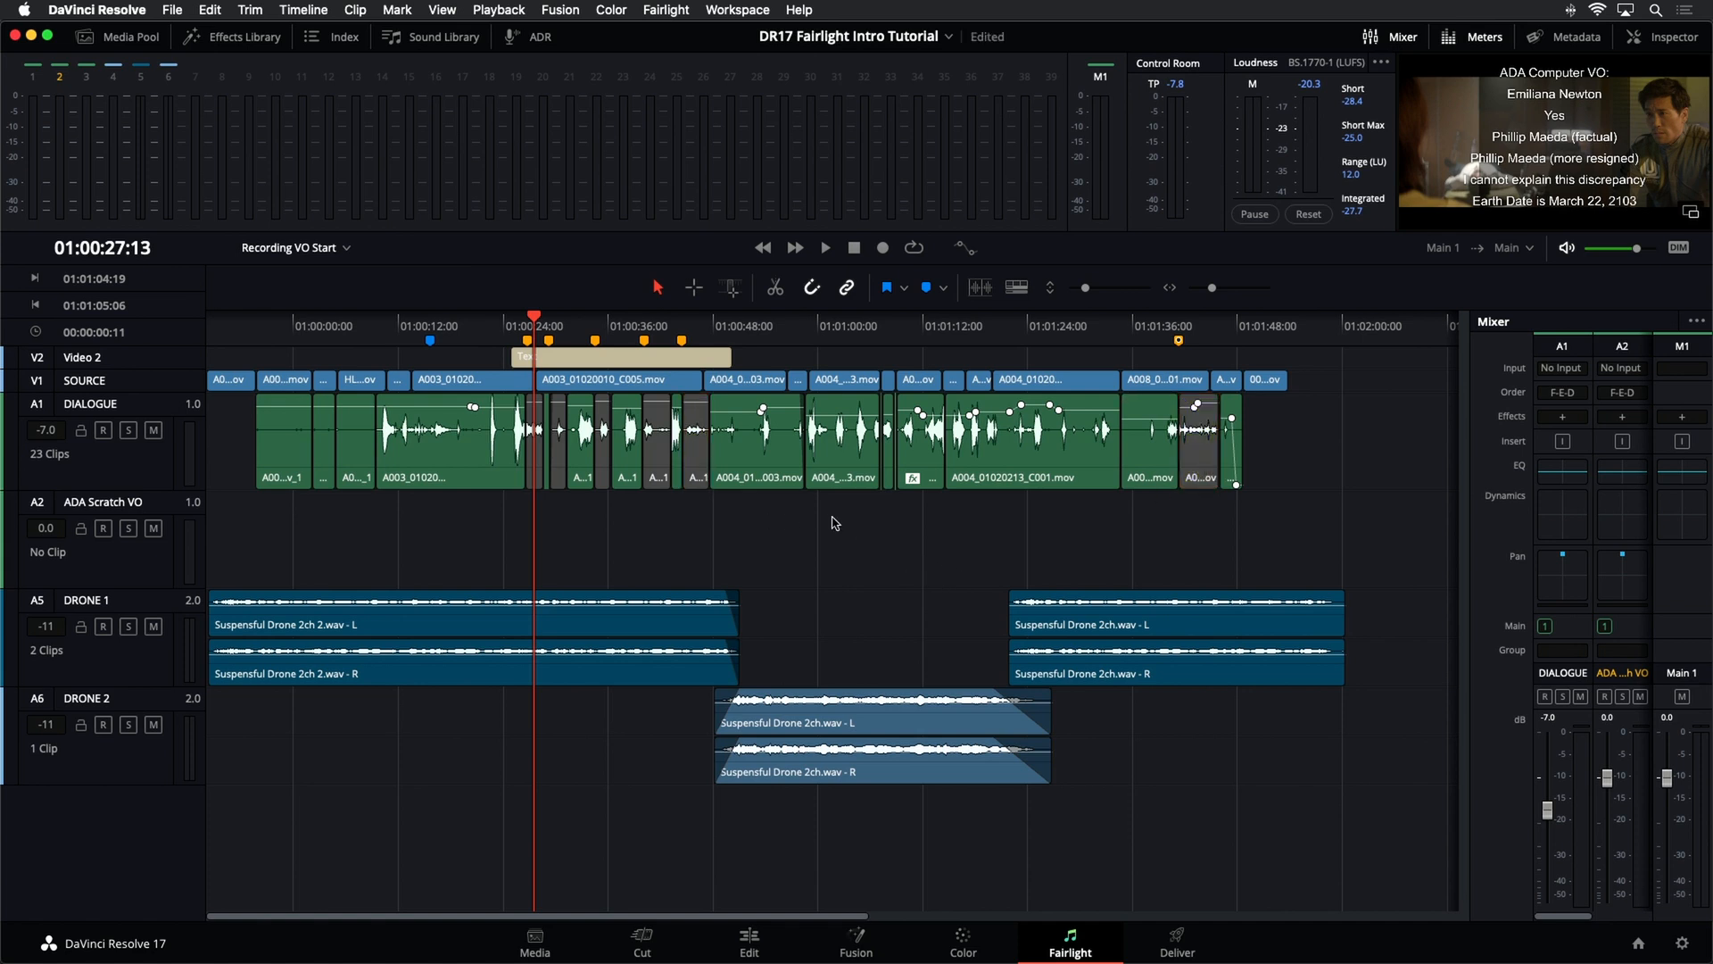
- Save the project, and toggle the Text clip on Video 2 off and back on
{"action": "key", "text": "super+s"}
{"action": "left_click", "coordinate": [579, 361]}
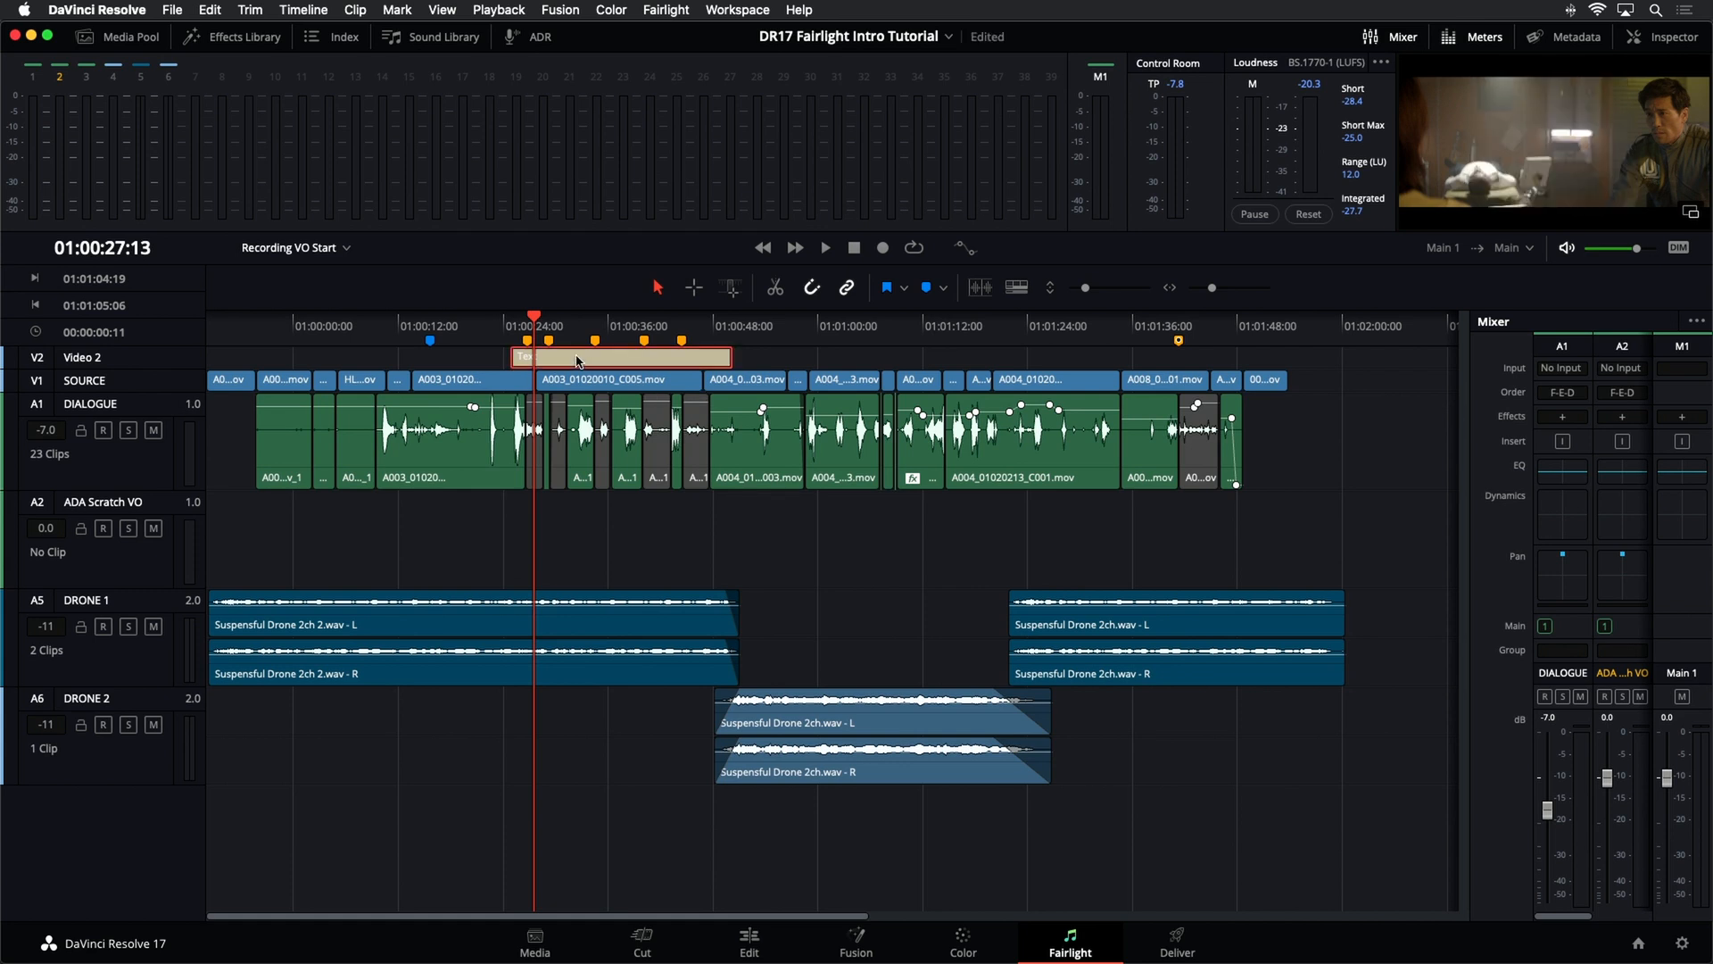
{"action": "left_click", "coordinate": [776, 572]}
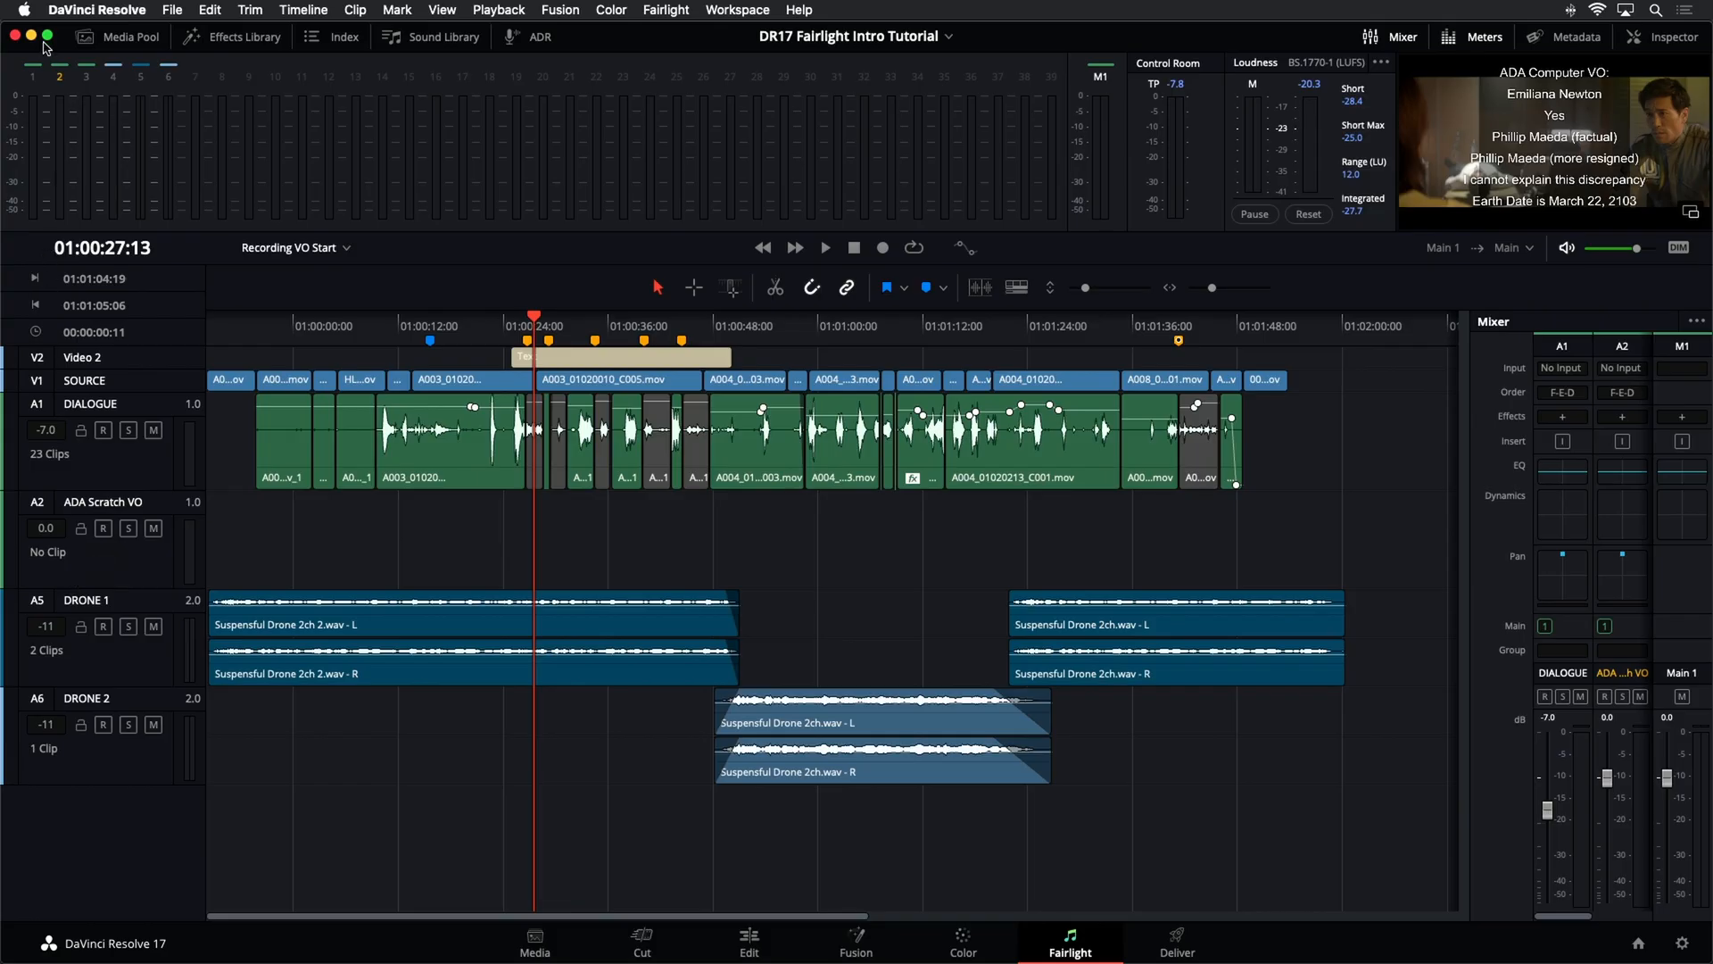
- Check the available sound input devices in the macOS System Preferences and close the window
{"action": "left_click", "coordinate": [25, 10]}
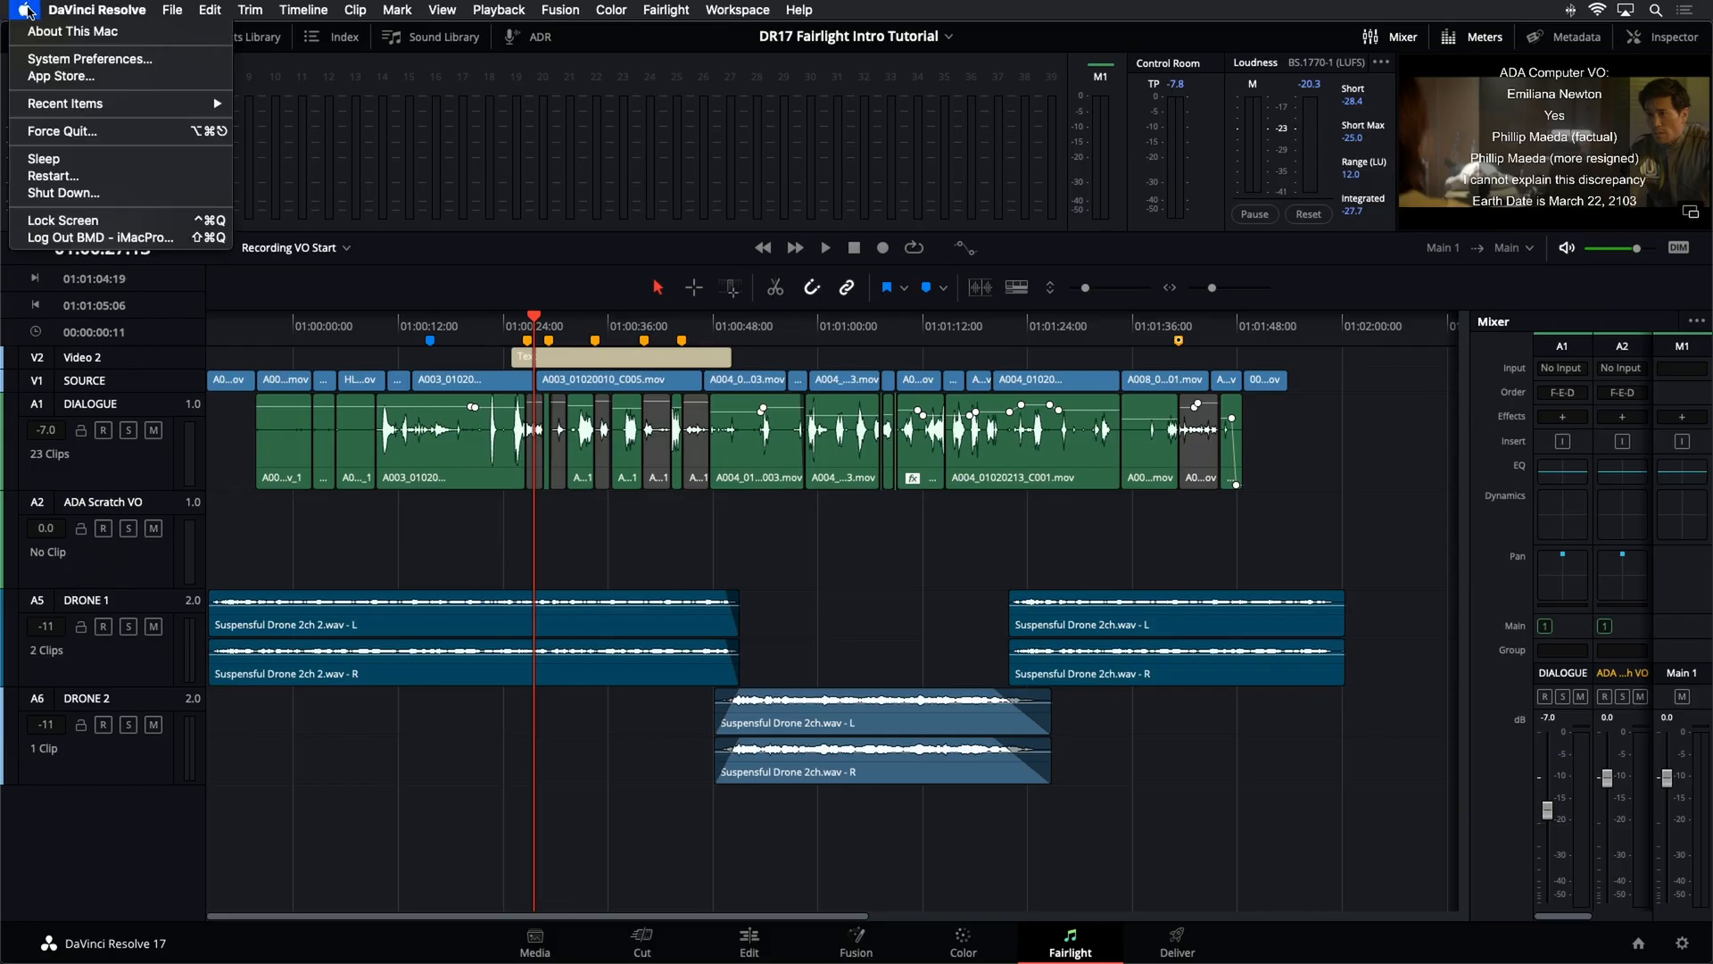
{"action": "left_click", "coordinate": [40, 59]}
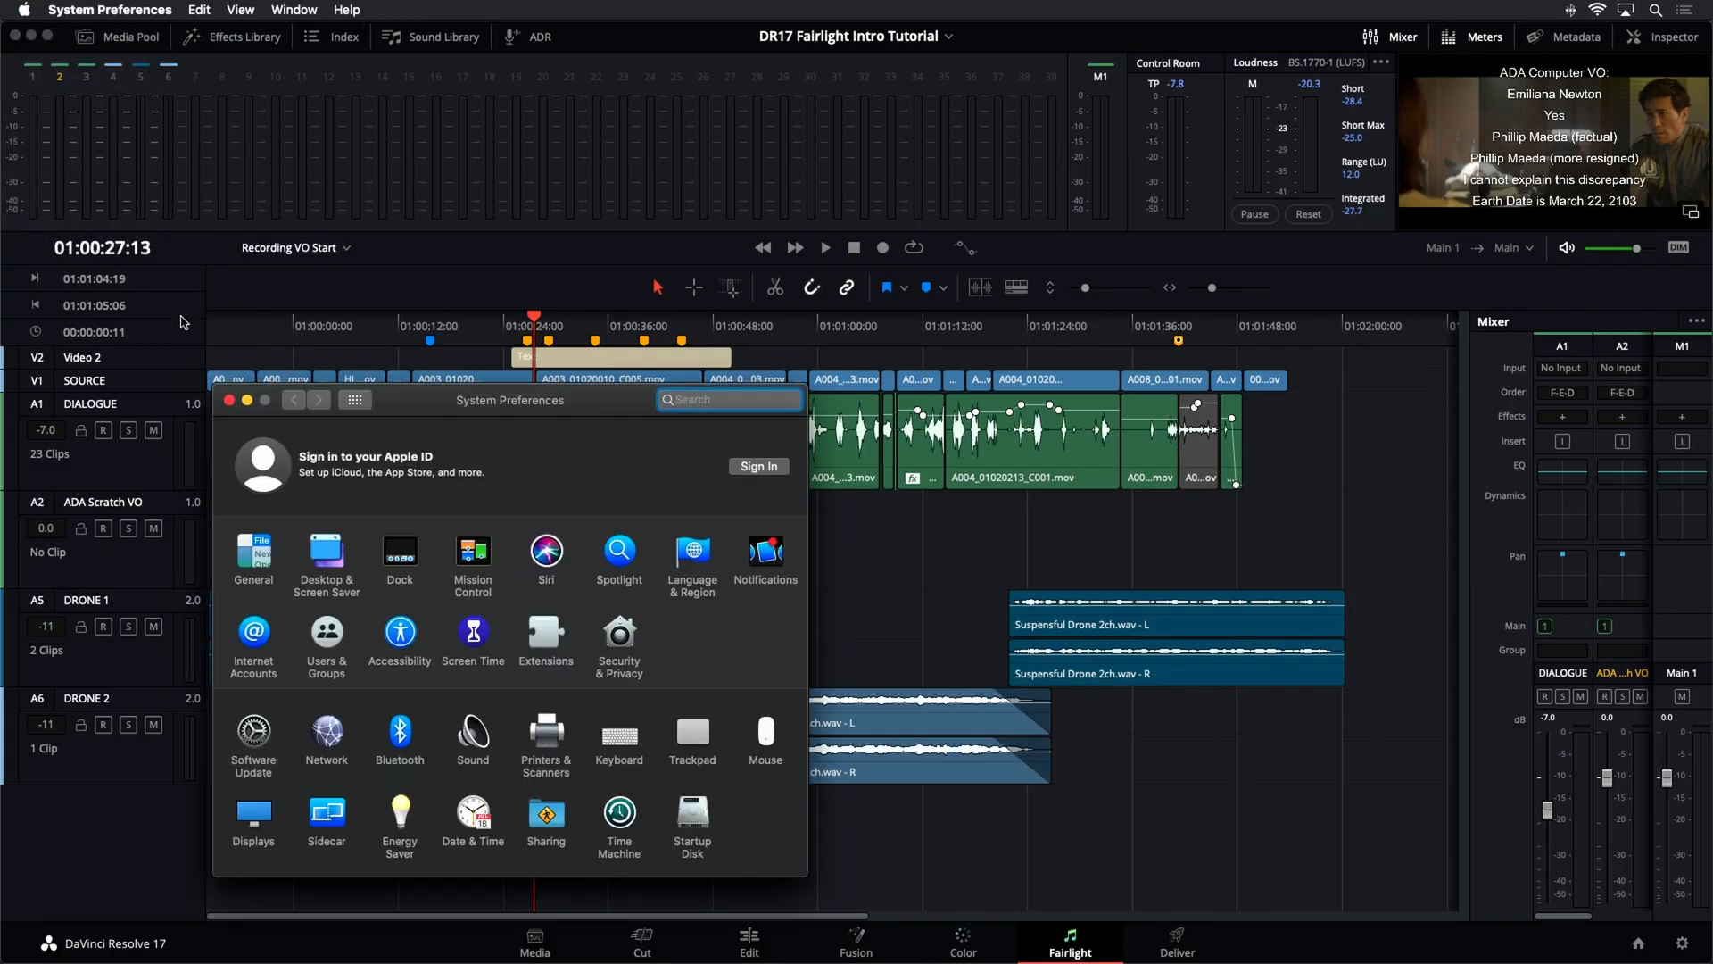
{"action": "left_click", "coordinate": [478, 739]}
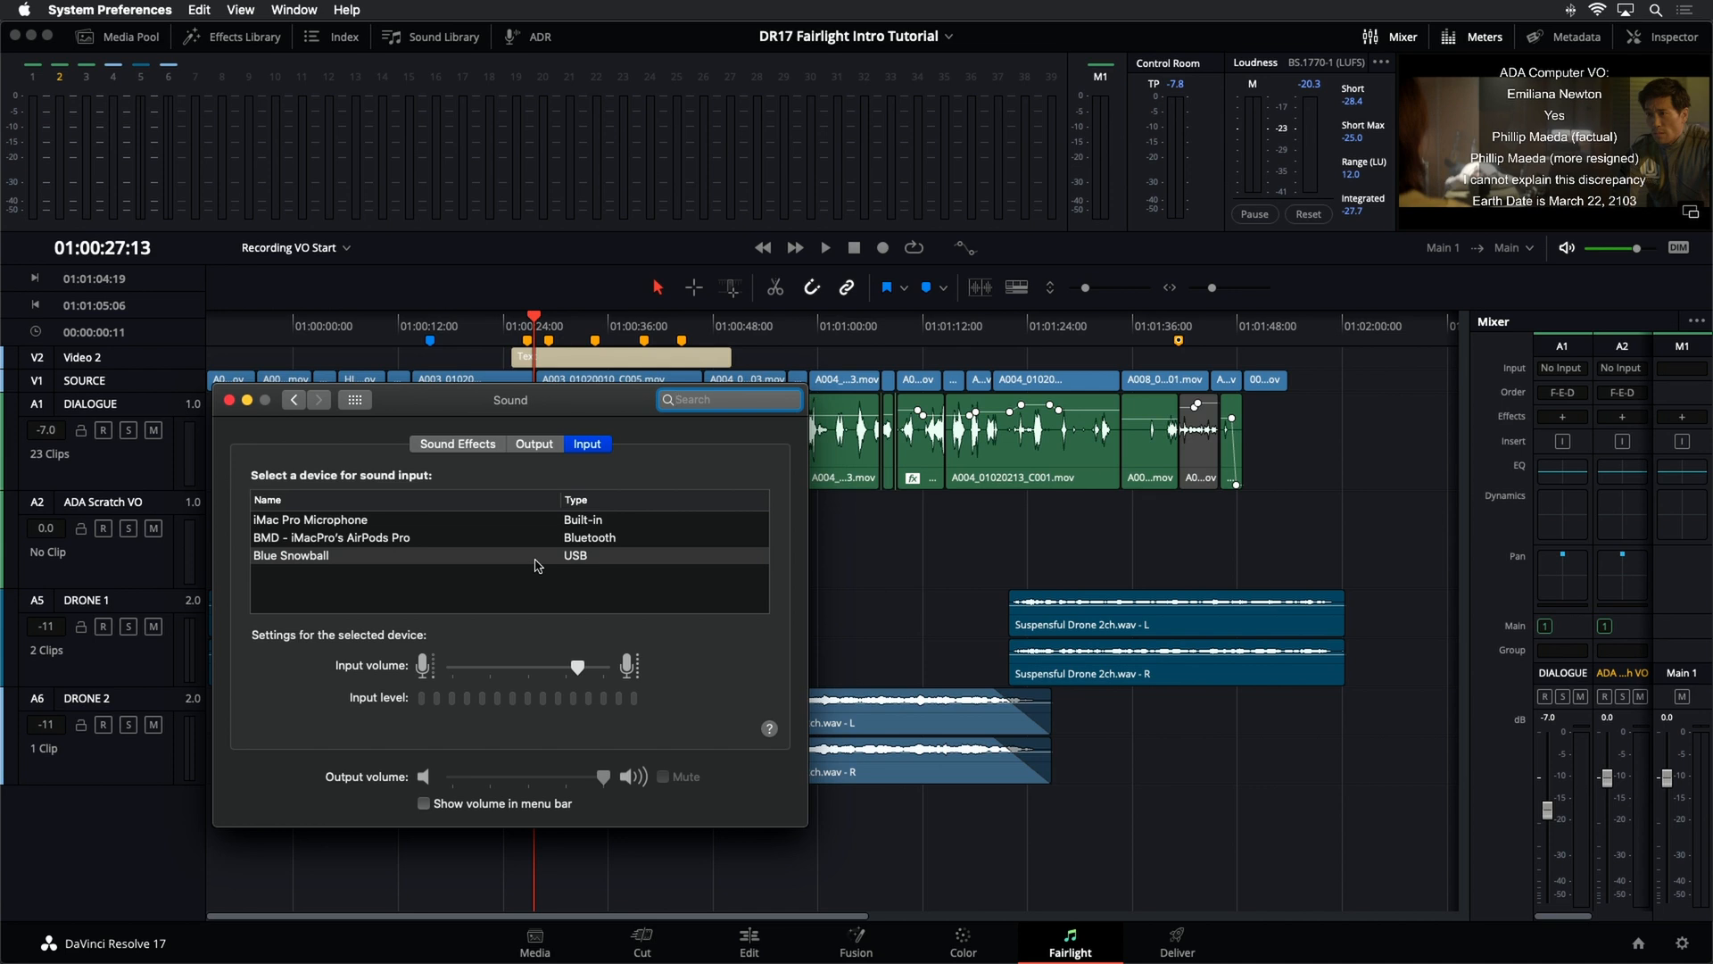
{"action": "left_click", "coordinate": [228, 401]}
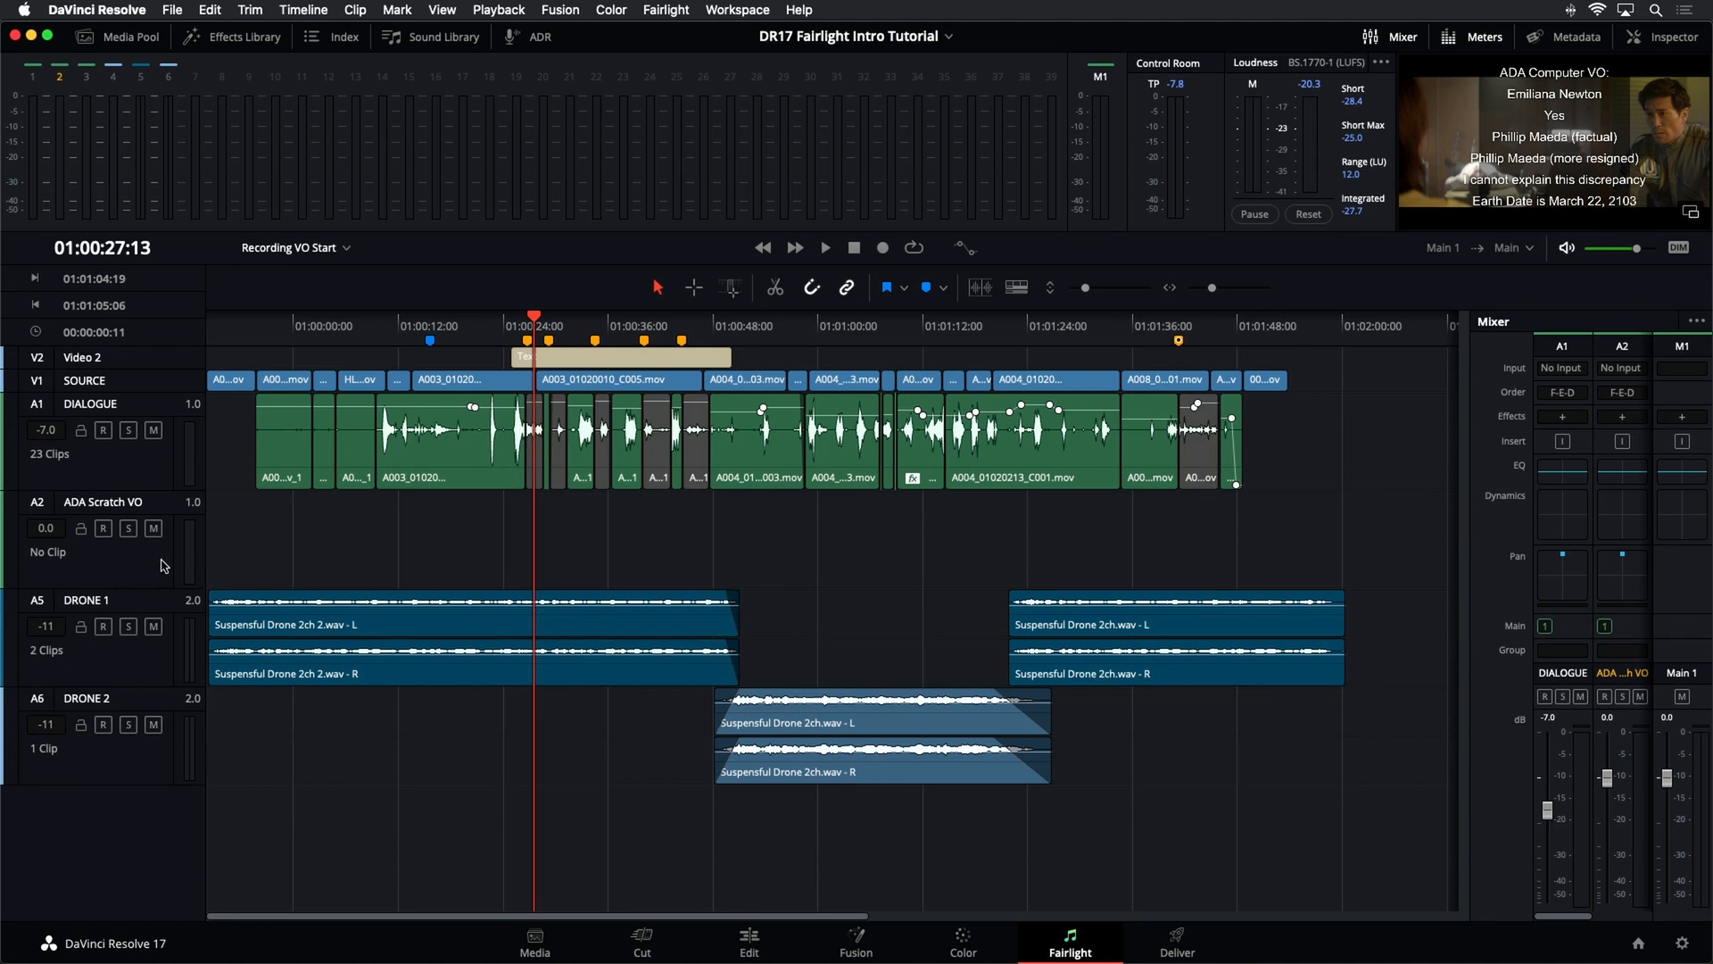
- Select the ADA Scratch VO track, widen the mixer, and open the input patching for that track's channel
{"action": "left_click", "coordinate": [100, 559]}
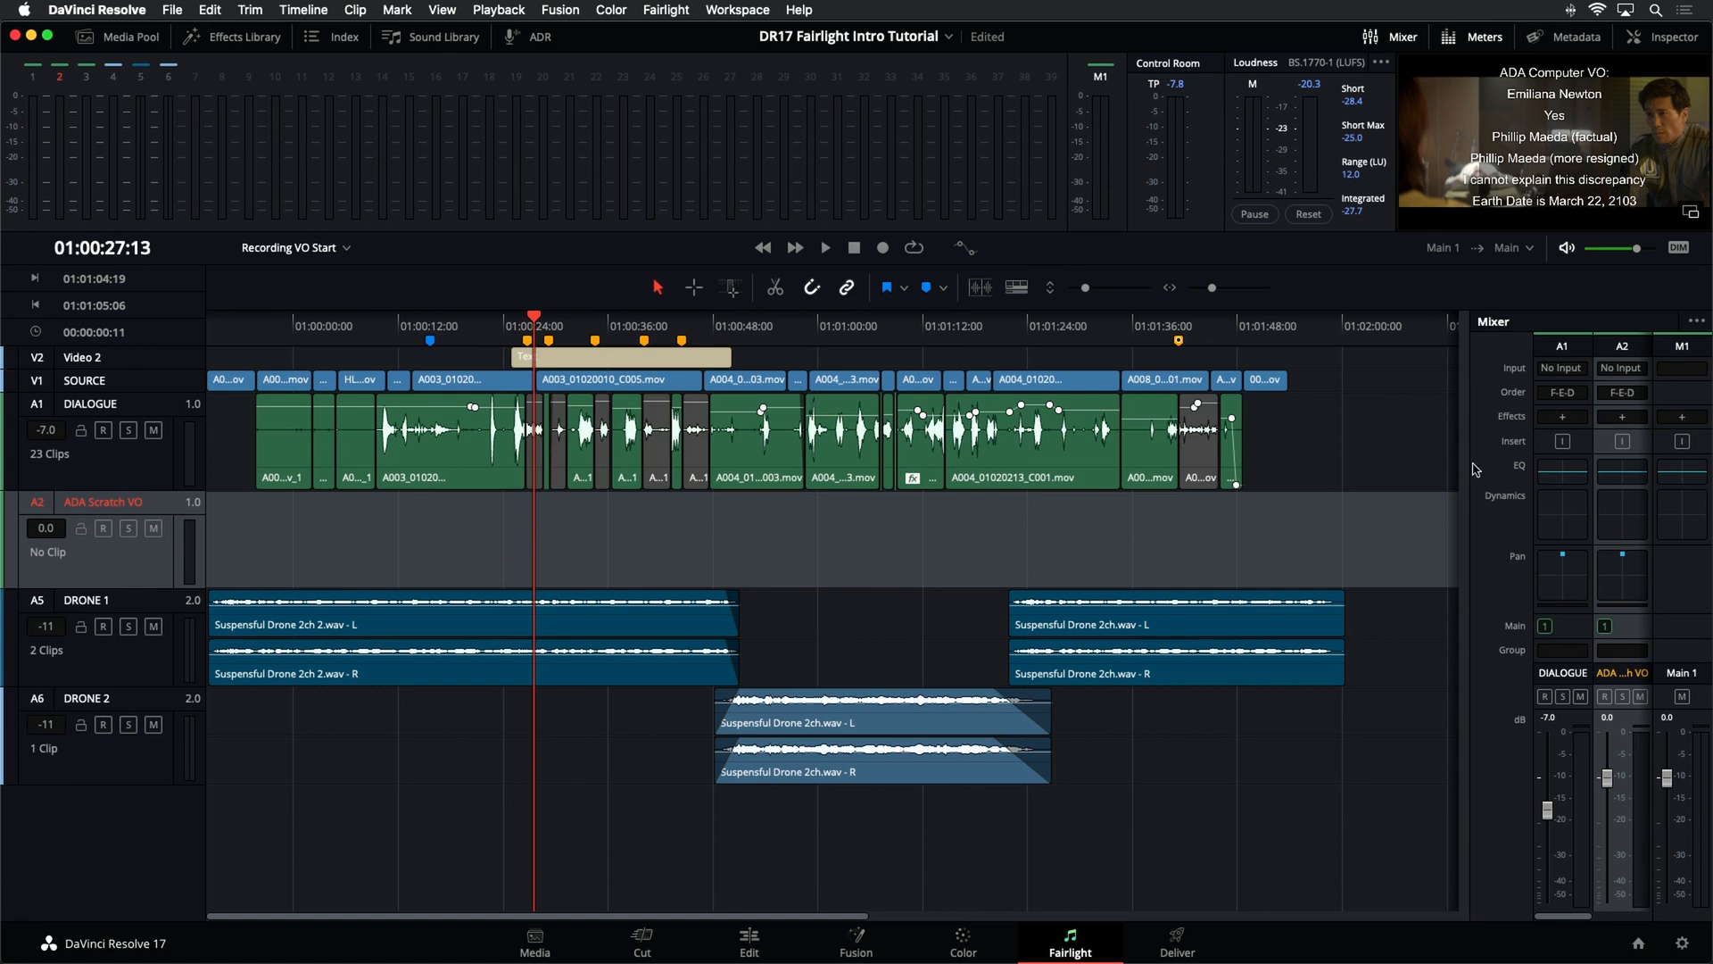
{"action": "left_click_drag", "start_coordinate": [1470, 466], "coordinate": [1366, 500]}
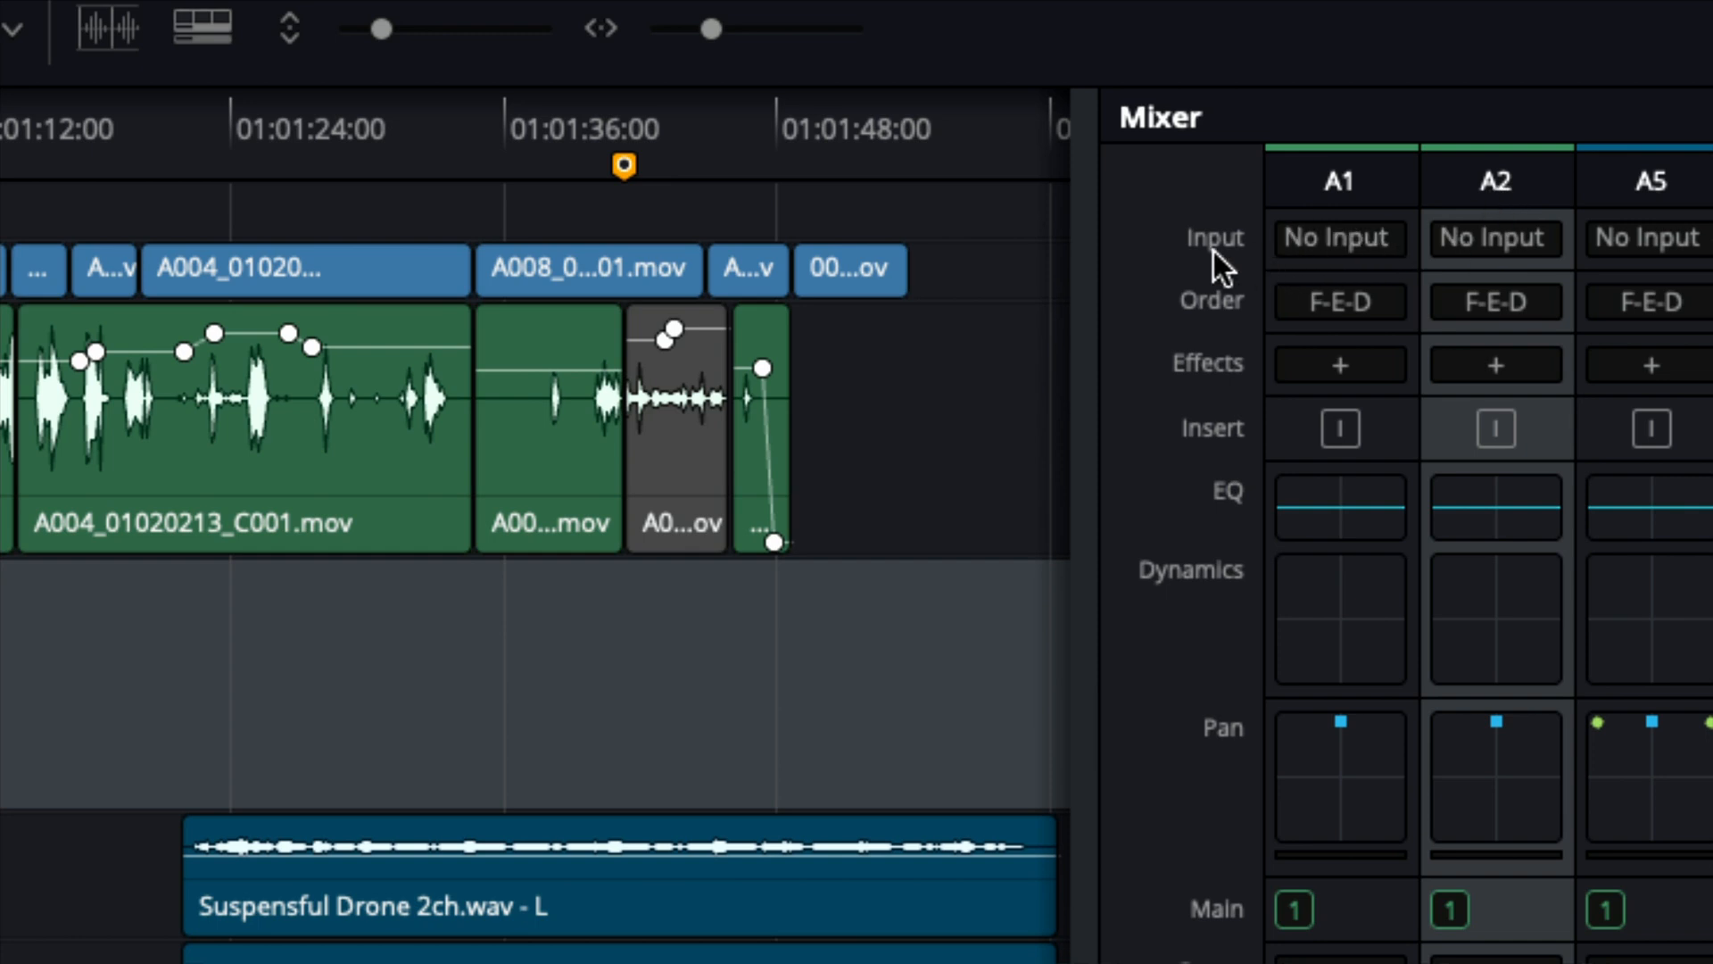
{"action": "left_click", "coordinate": [1499, 236]}
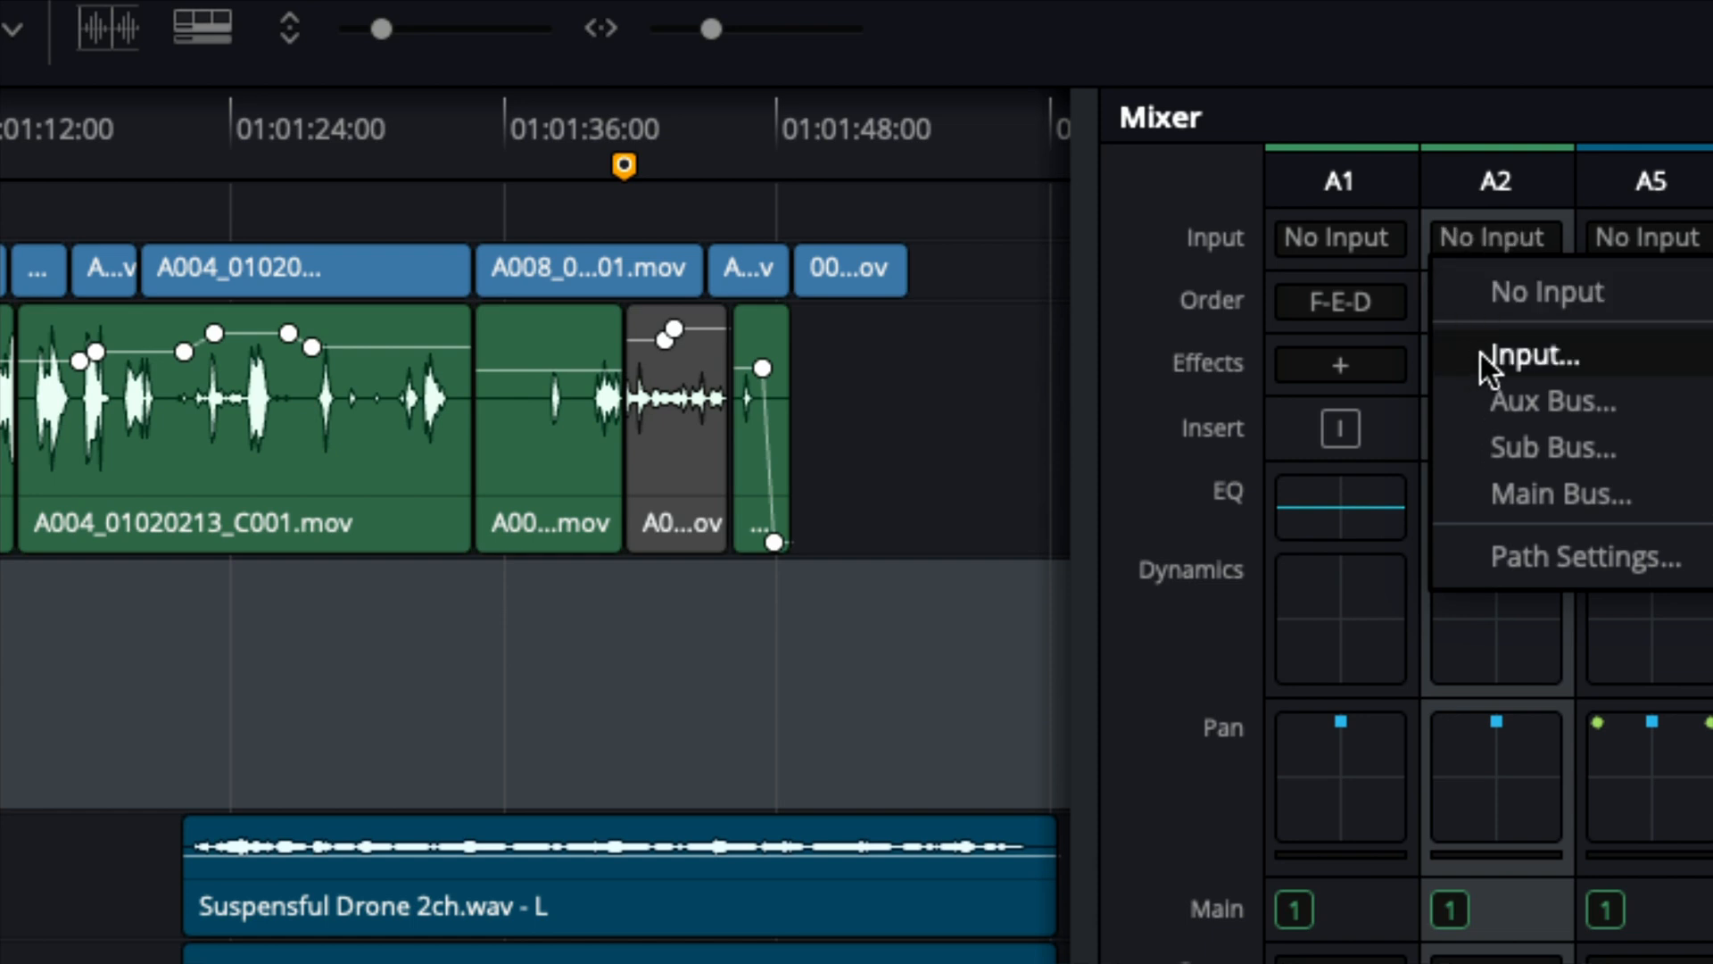
{"action": "left_click", "coordinate": [1508, 356]}
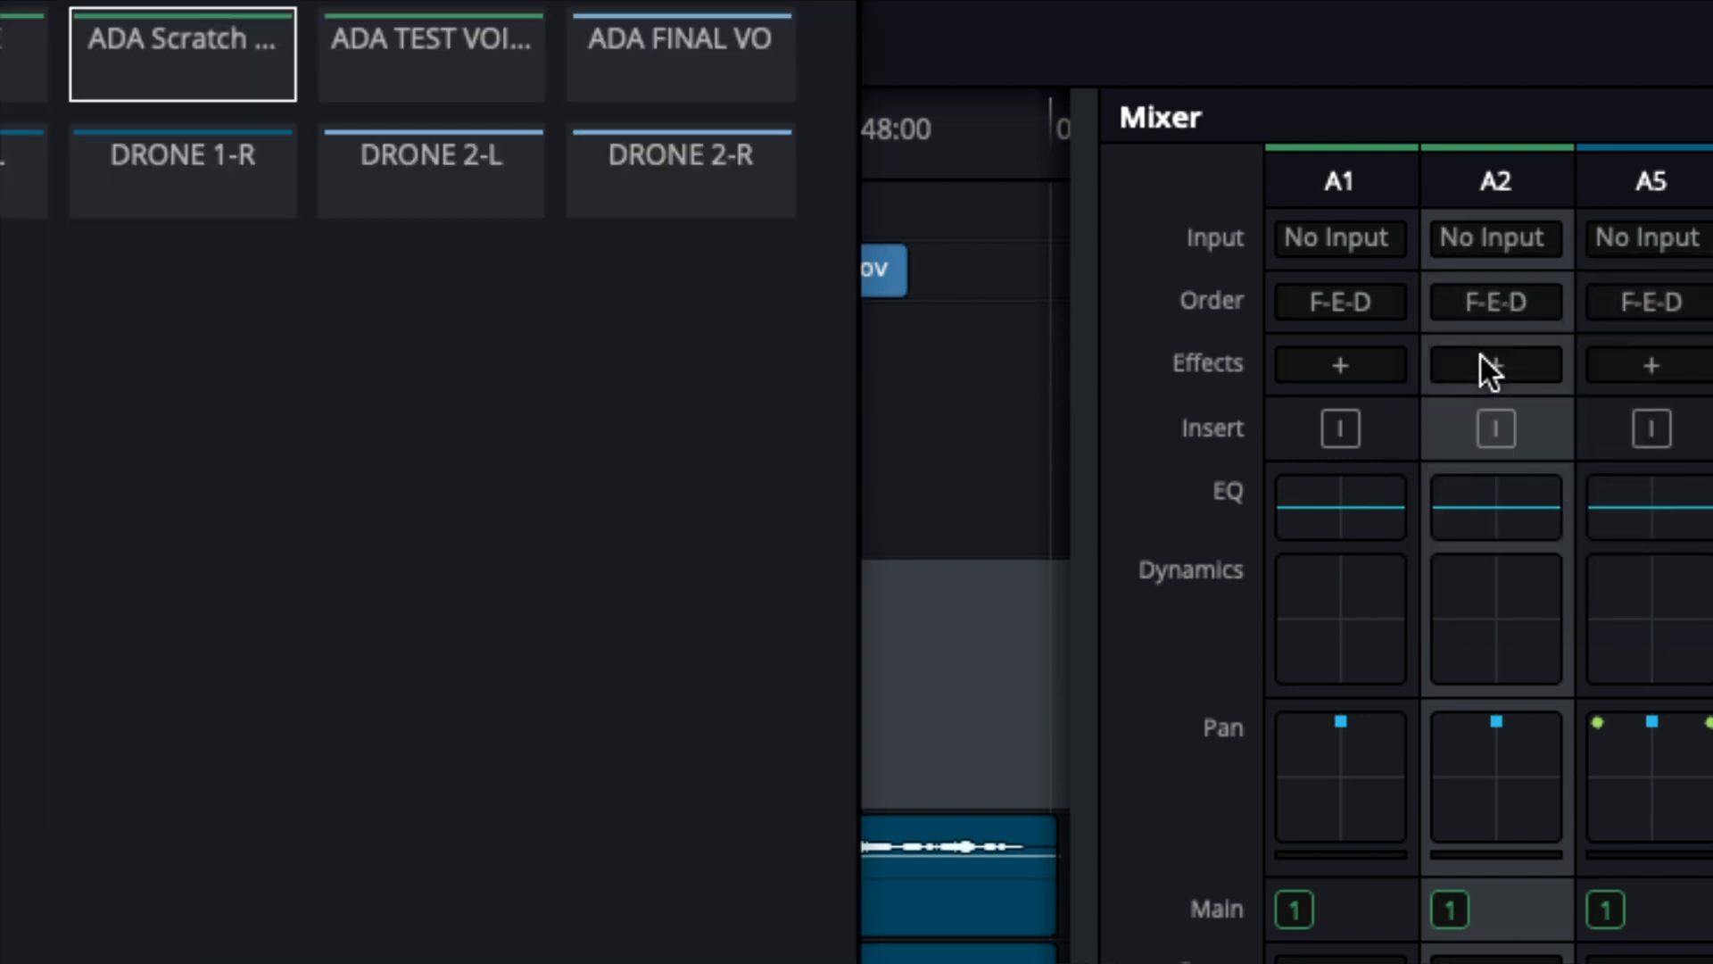
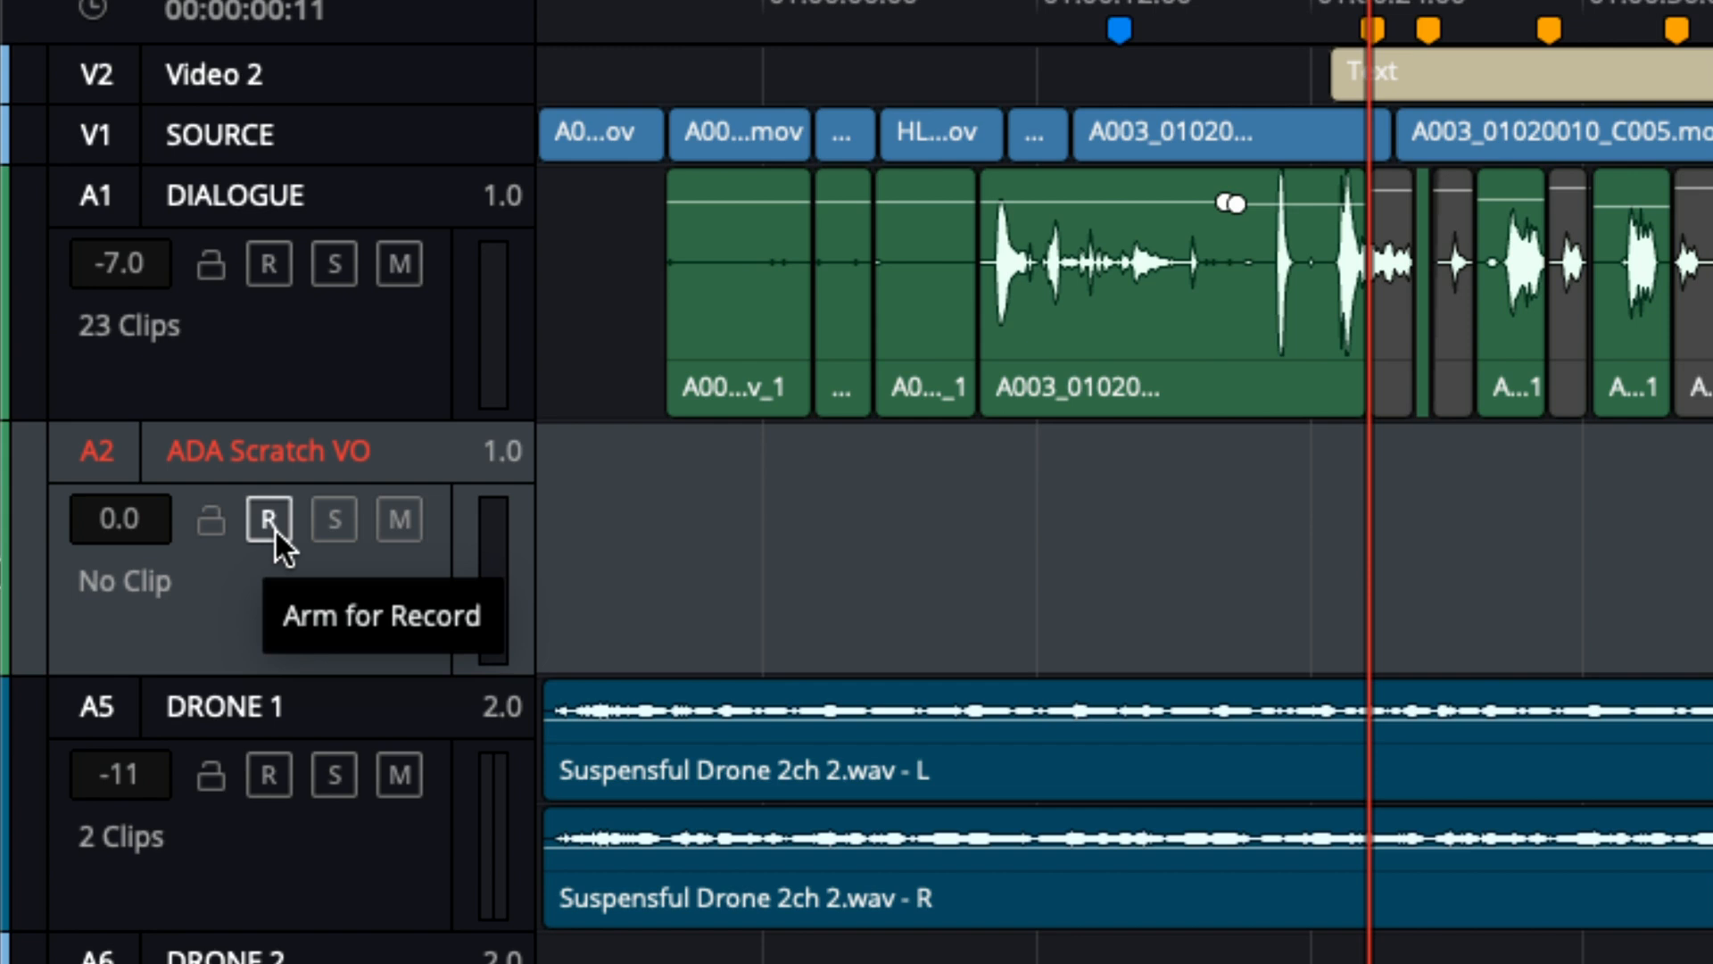
- Arm the ADA Scratch VO track for recording, solo it, and toggle its mute
{"action": "left_click", "coordinate": [275, 529]}
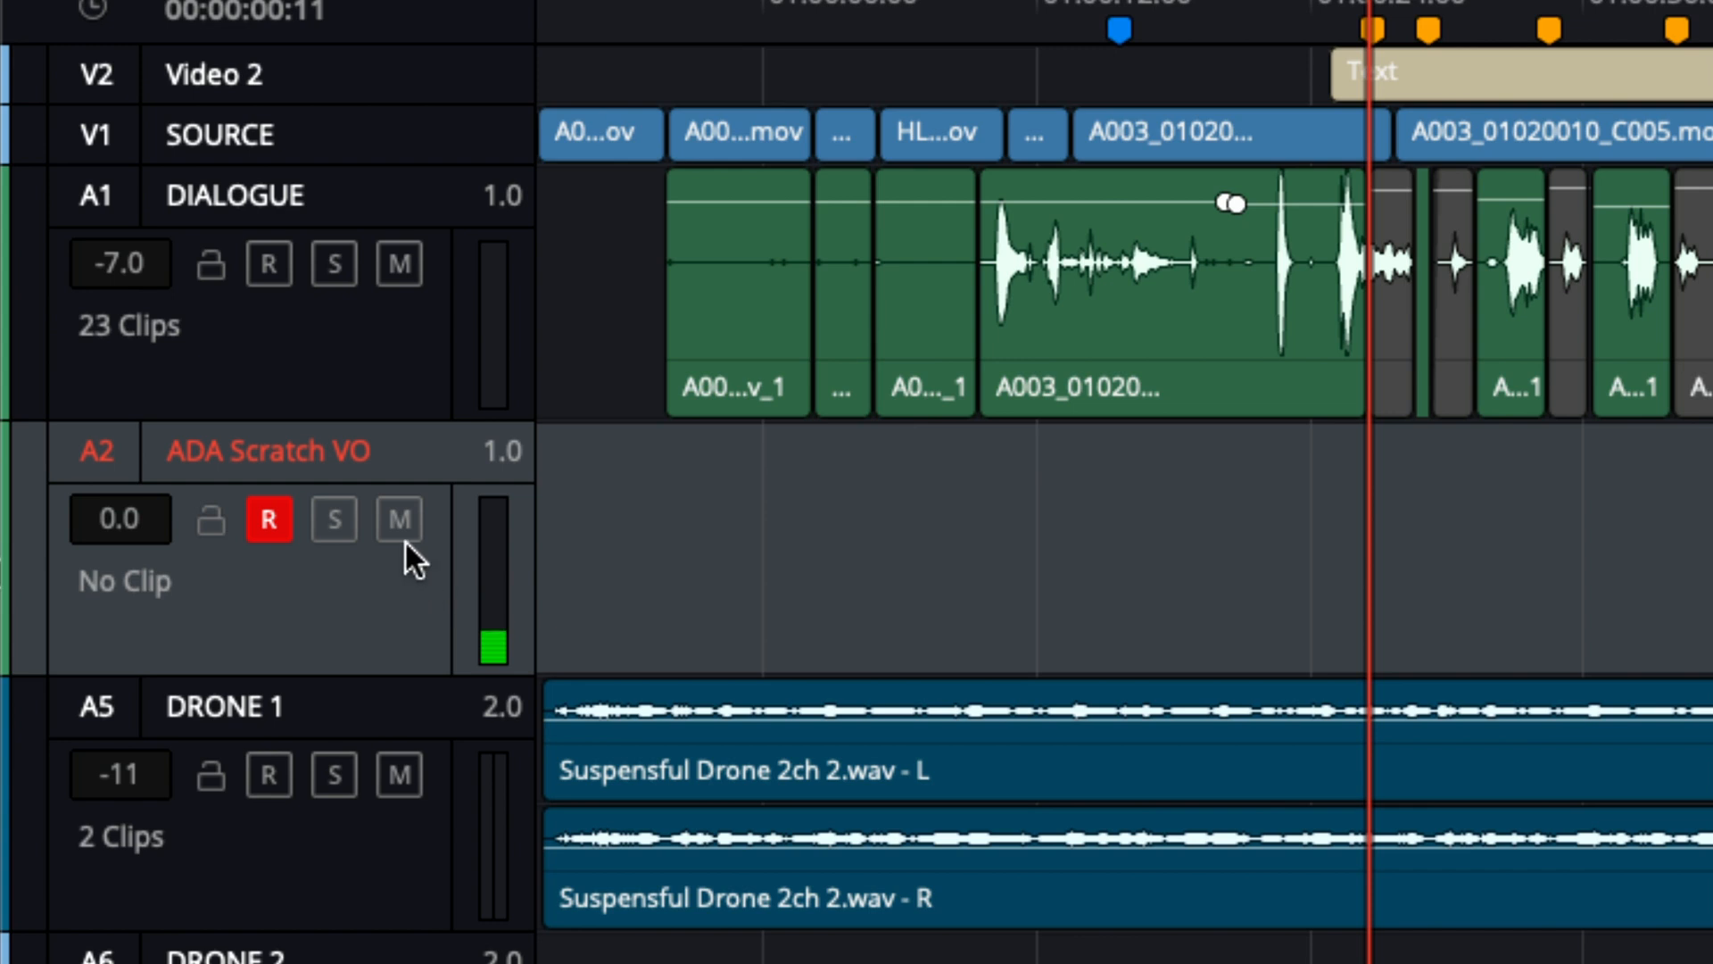
{"action": "left_click", "coordinate": [350, 534]}
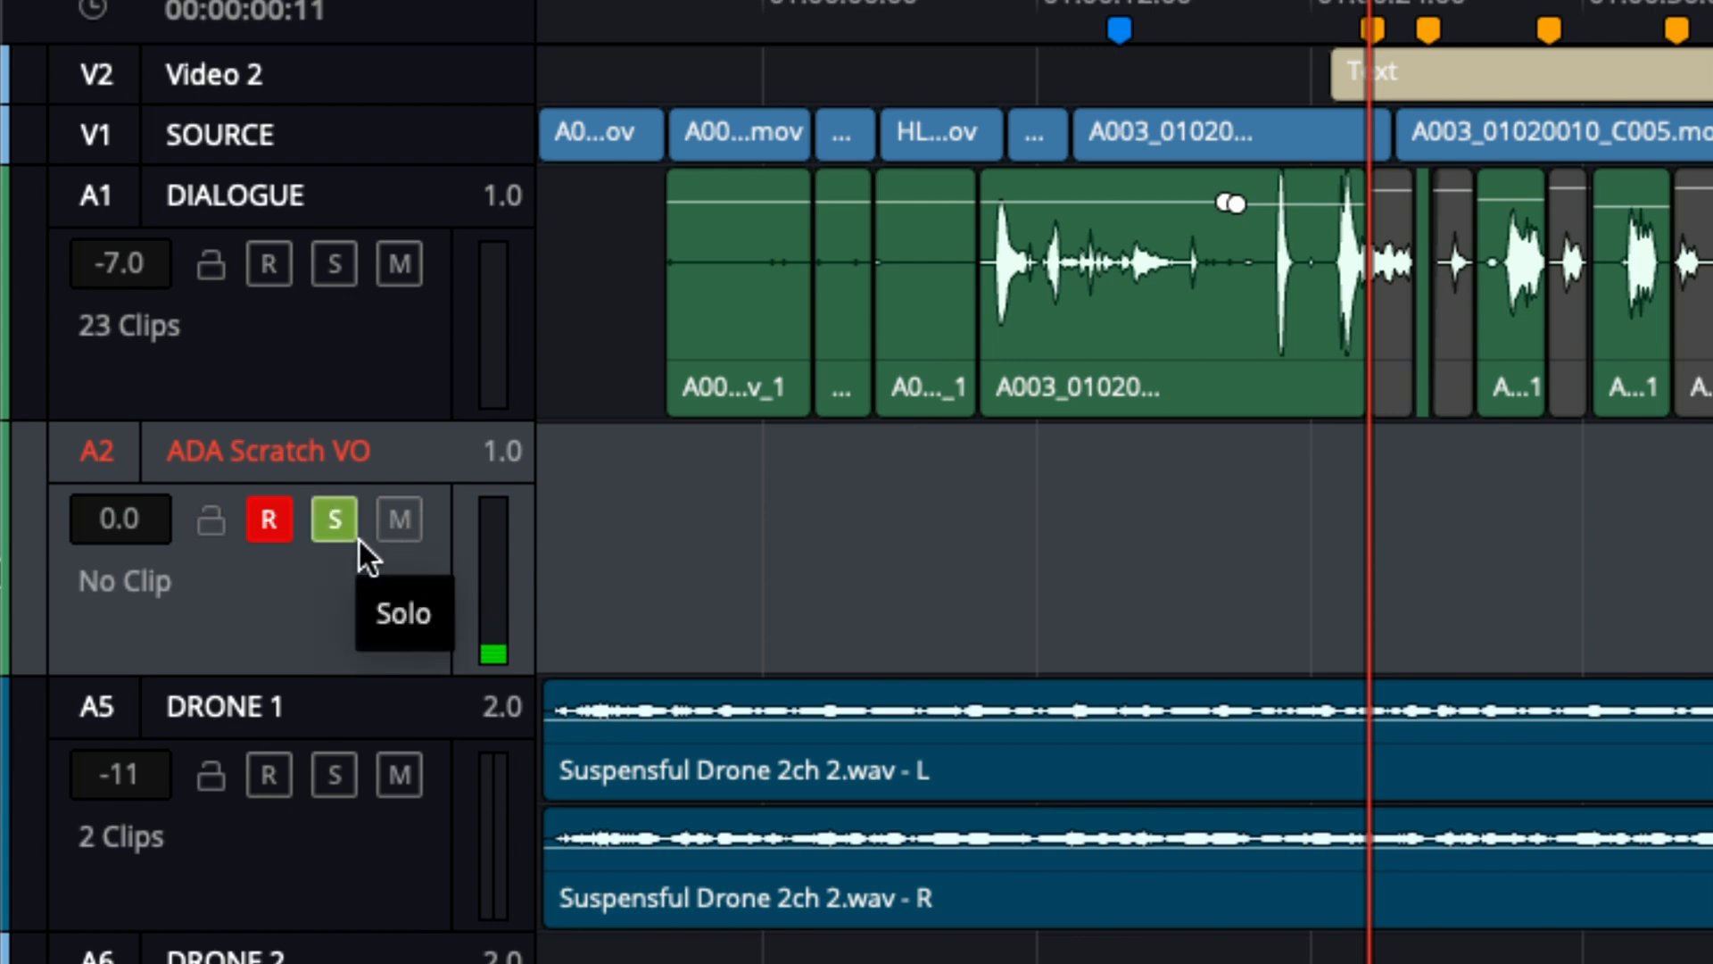
{"action": "left_click", "coordinate": [385, 523]}
{"action": "left_click", "coordinate": [385, 523]}
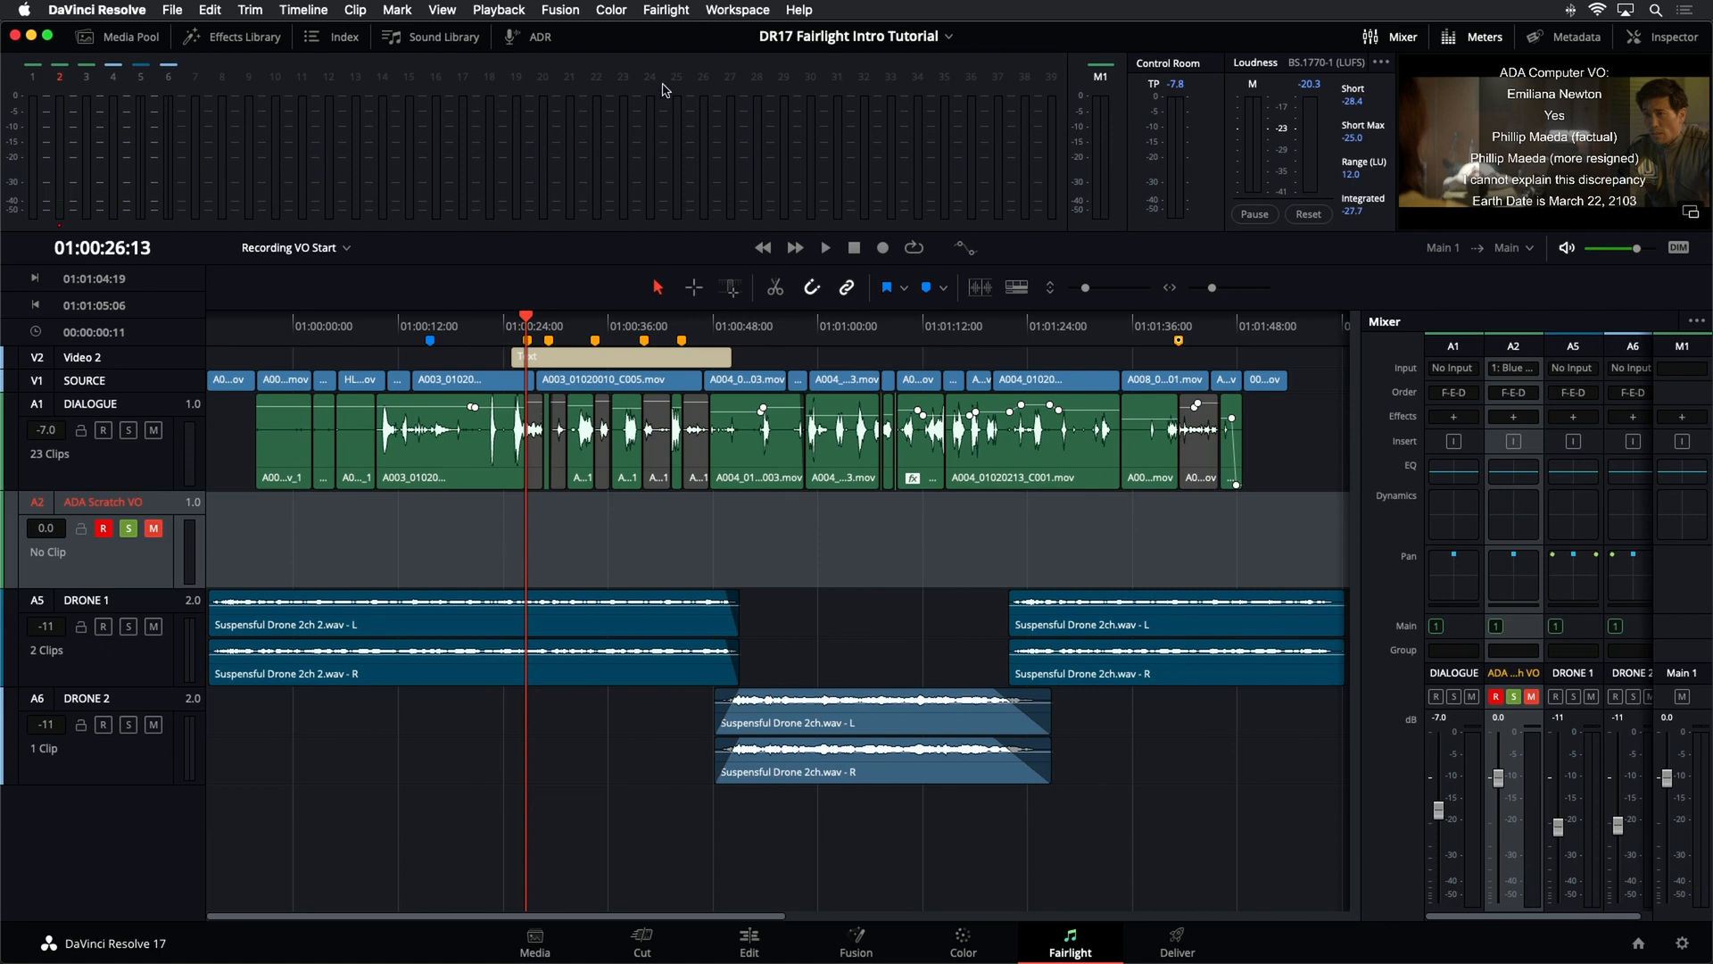
{"action": "left_click", "coordinate": [686, 13]}
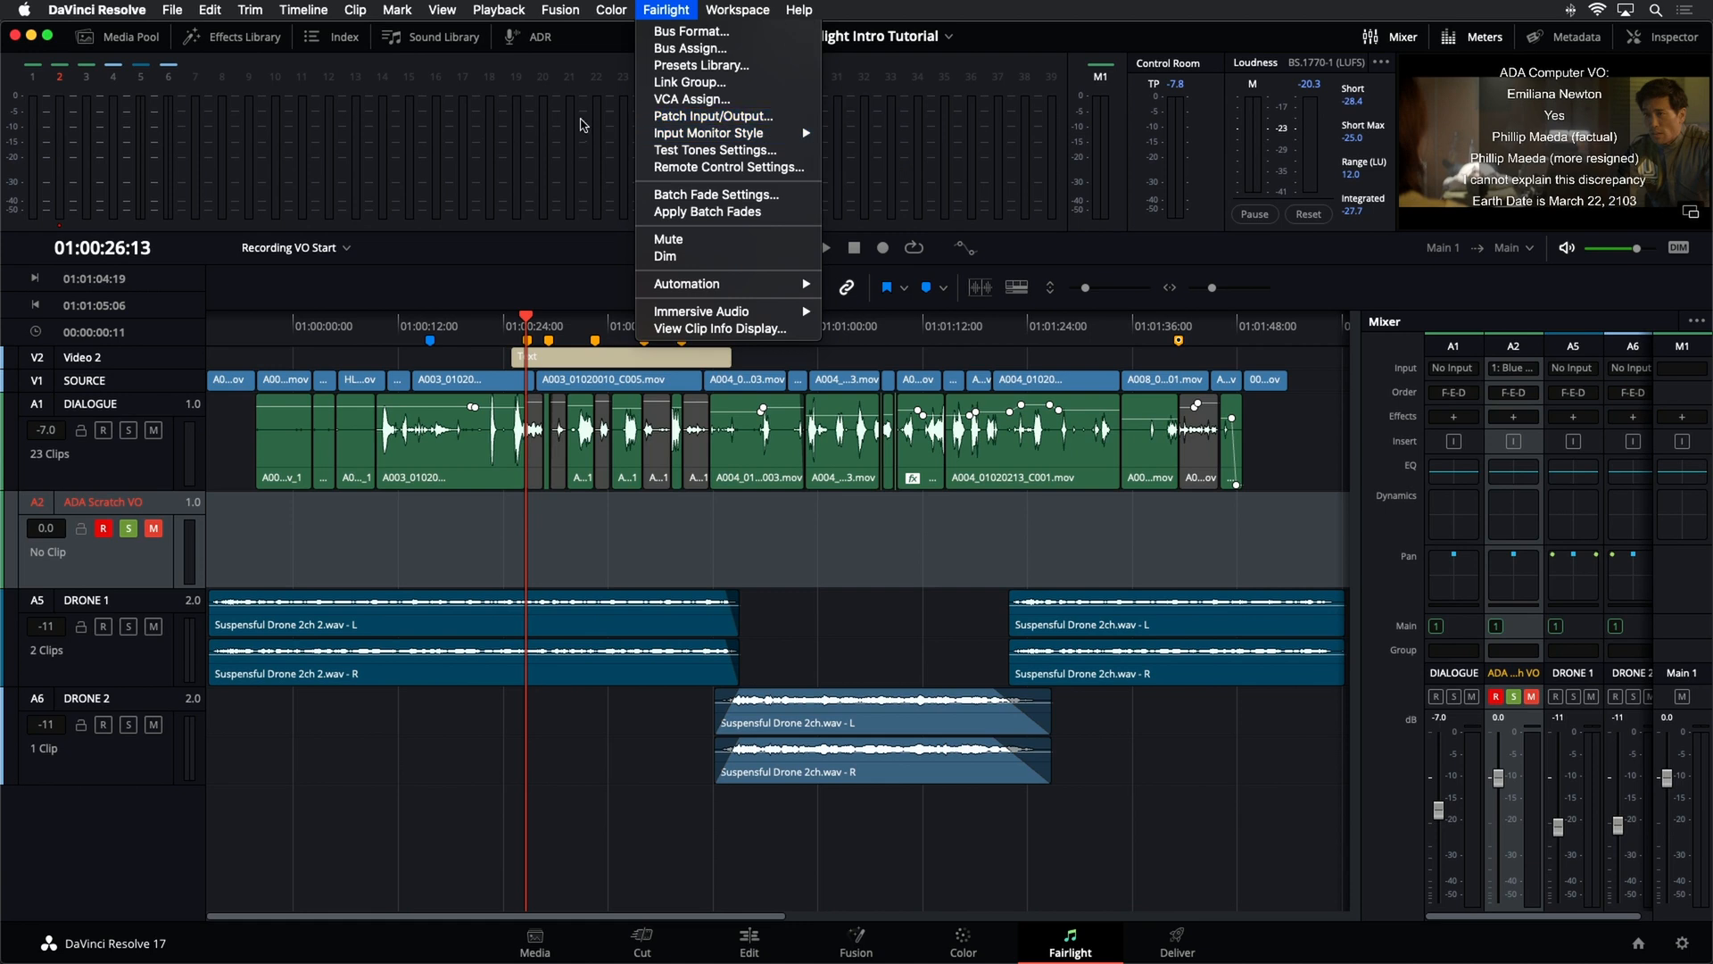
{"action": "left_click", "coordinate": [581, 125]}
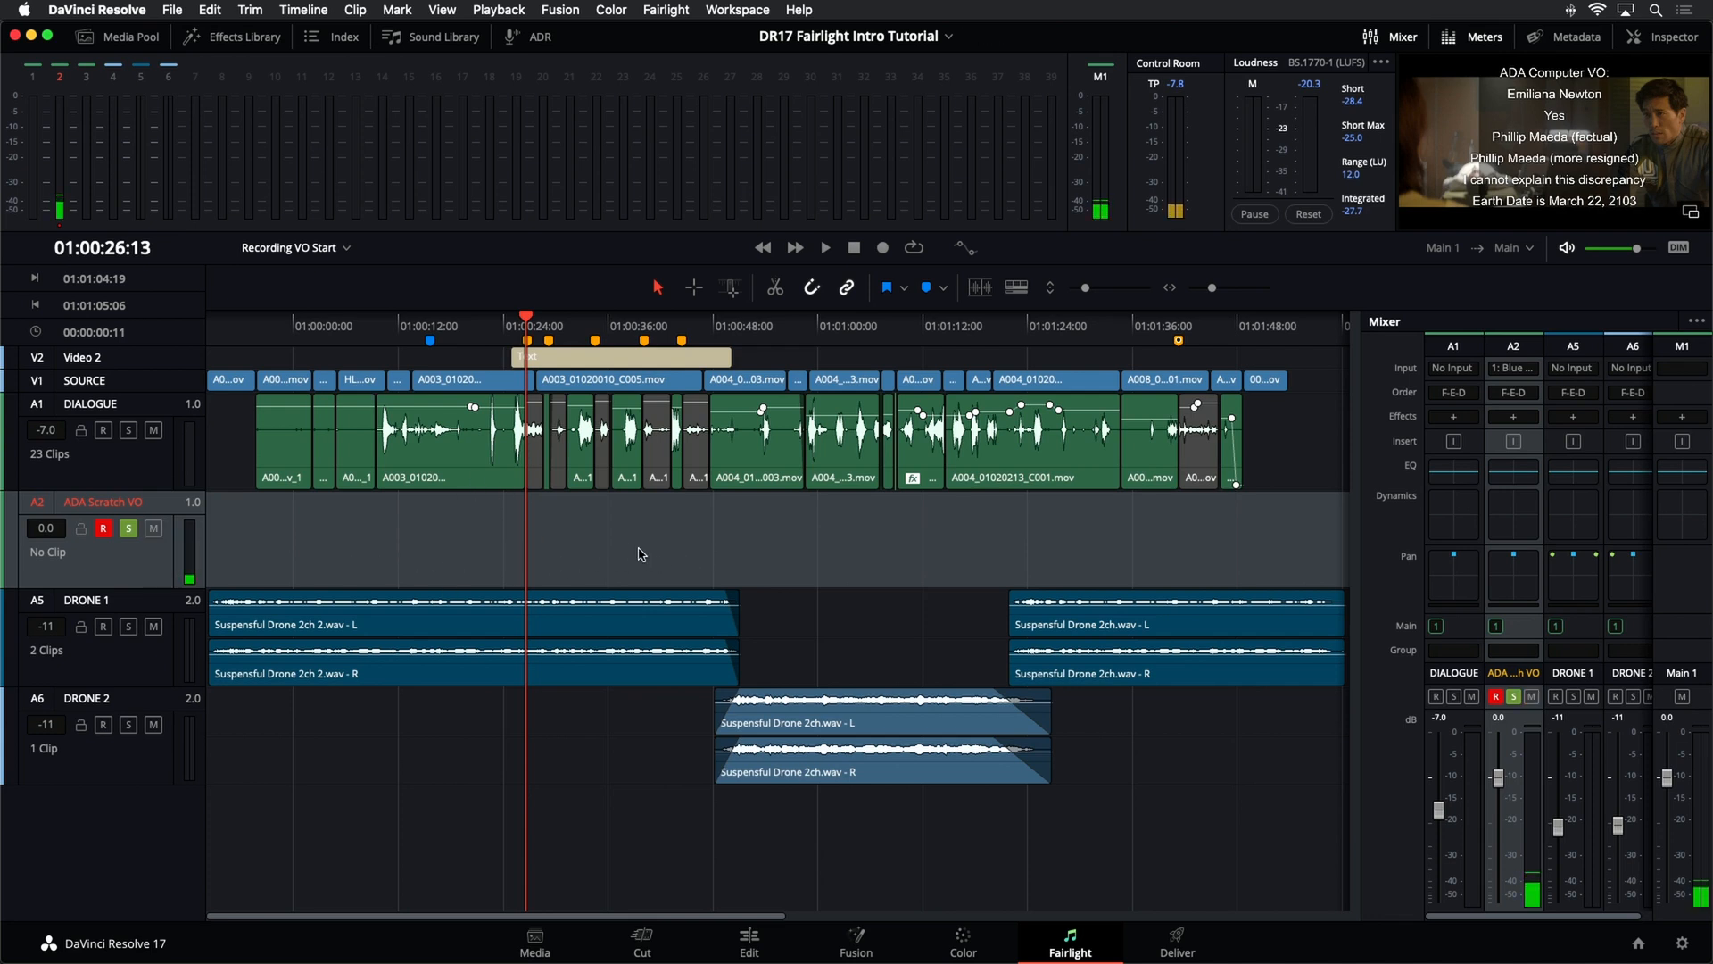
- Float the viewer as a separate window, enlarge it, and place it clear of the marked dialogue section in the timeline
{"action": "left_click", "coordinate": [1693, 216]}
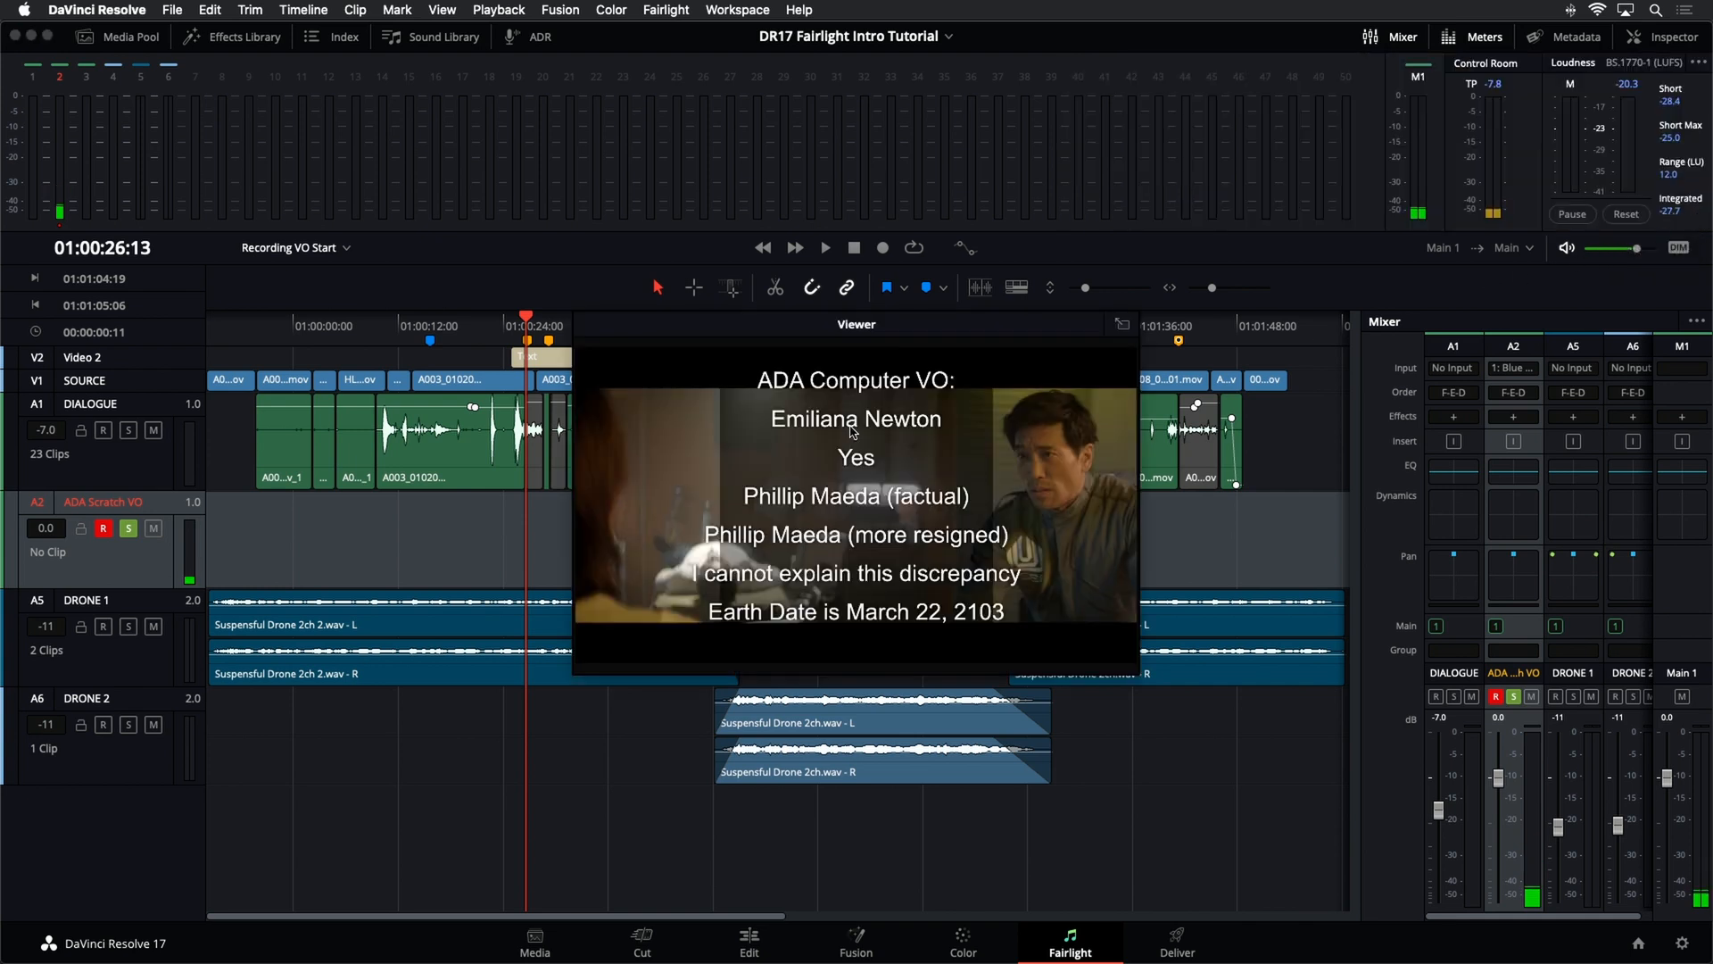
{"action": "left_click_drag", "start_coordinate": [725, 343], "coordinate": [920, 233]}
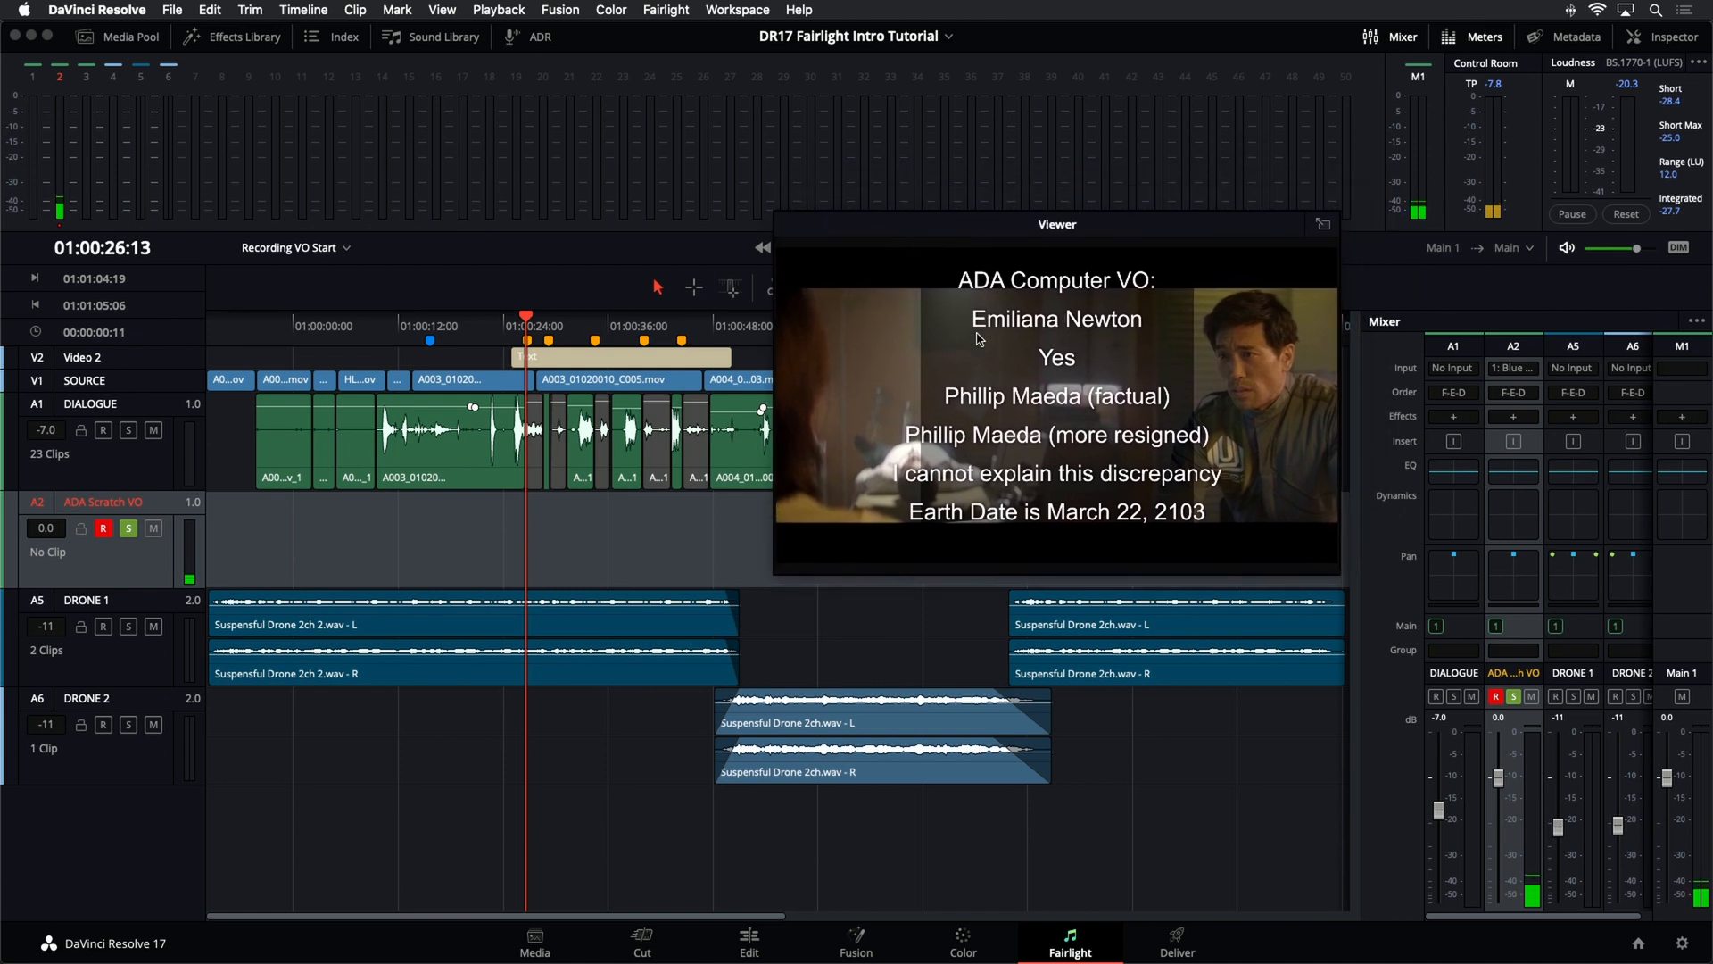
{"action": "left_click_drag", "start_coordinate": [1050, 225], "coordinate": [1184, 191]}
{"action": "left_click_drag", "start_coordinate": [912, 535], "coordinate": [750, 632]}
{"action": "left_click_drag", "start_coordinate": [906, 192], "coordinate": [986, 145]}
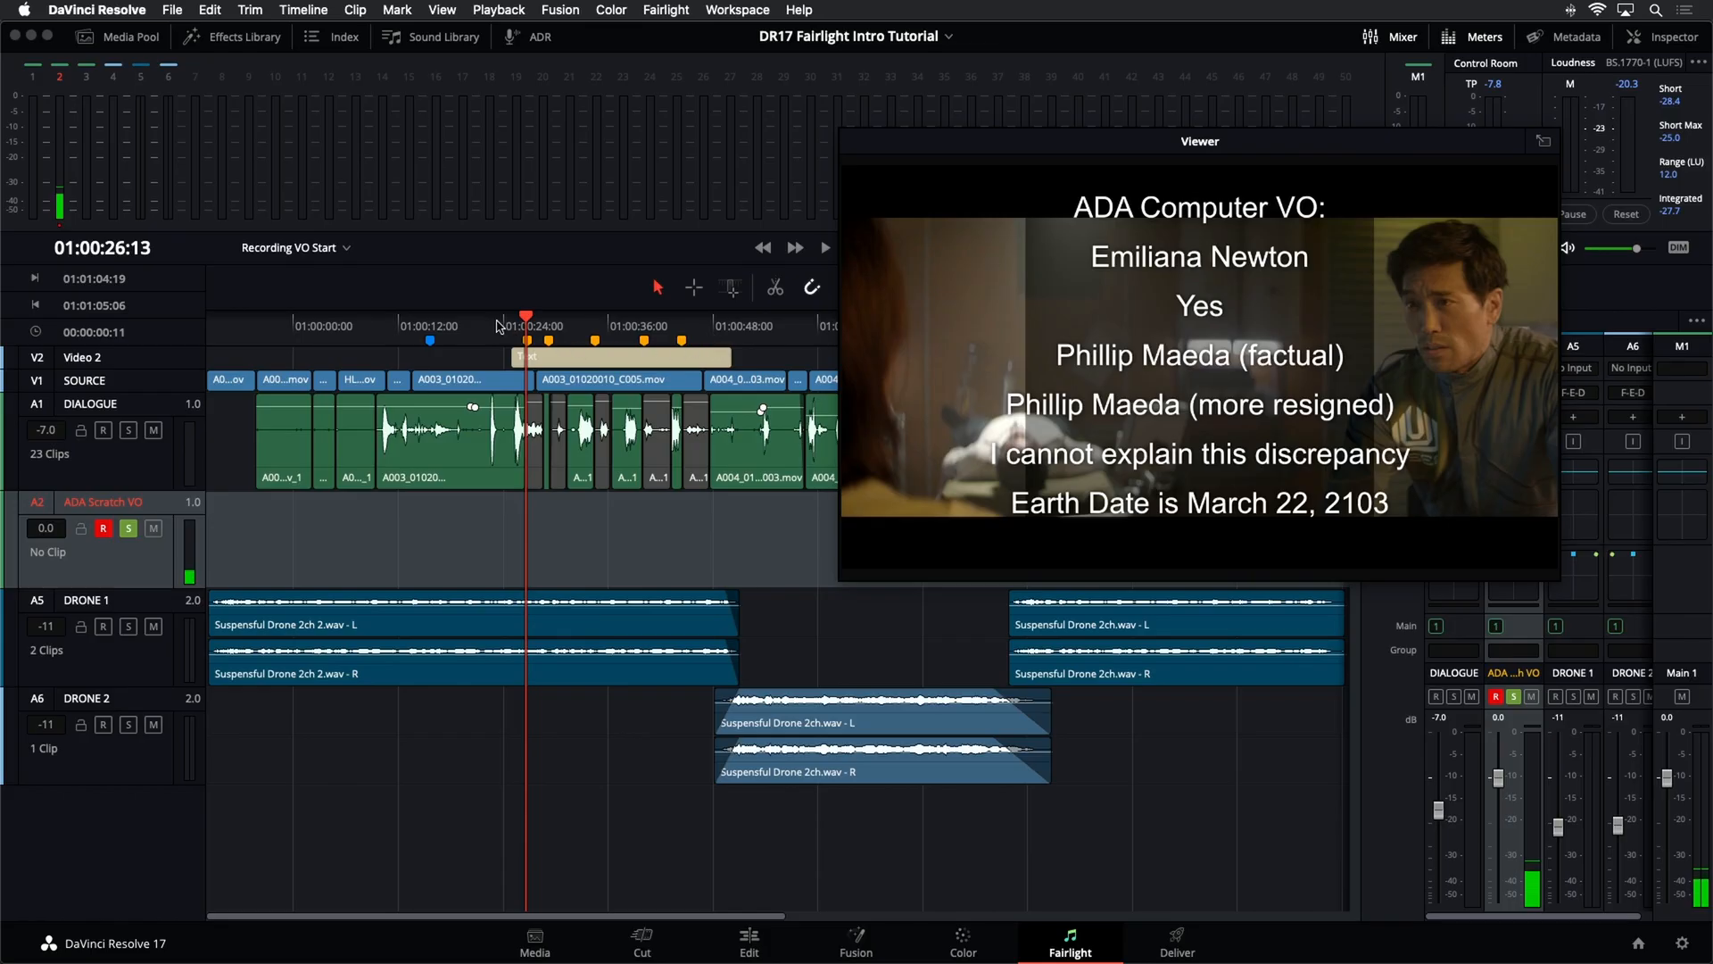
- Set the playhead to 01:00:25:00, move the floating viewer off the transport controls, and record a first voice take on ADA Scratch VO
{"action": "left_click_drag", "start_coordinate": [509, 326], "coordinate": [512, 327]}
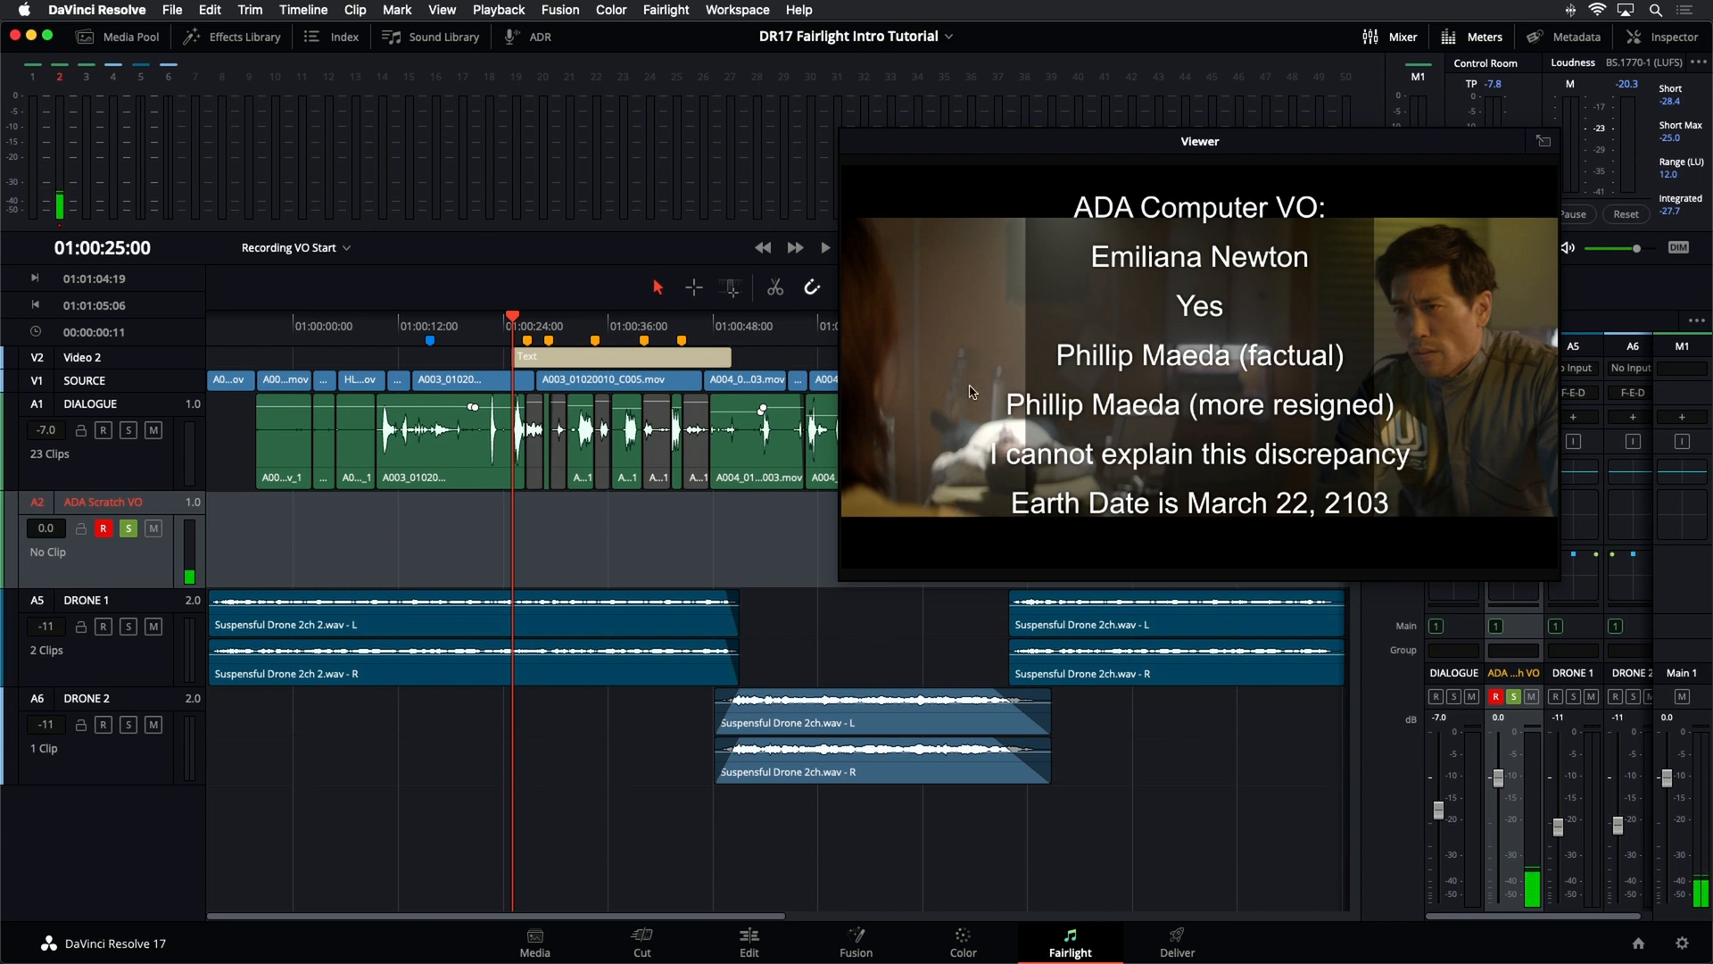
{"action": "left_click_drag", "start_coordinate": [964, 131], "coordinate": [1049, 85]}
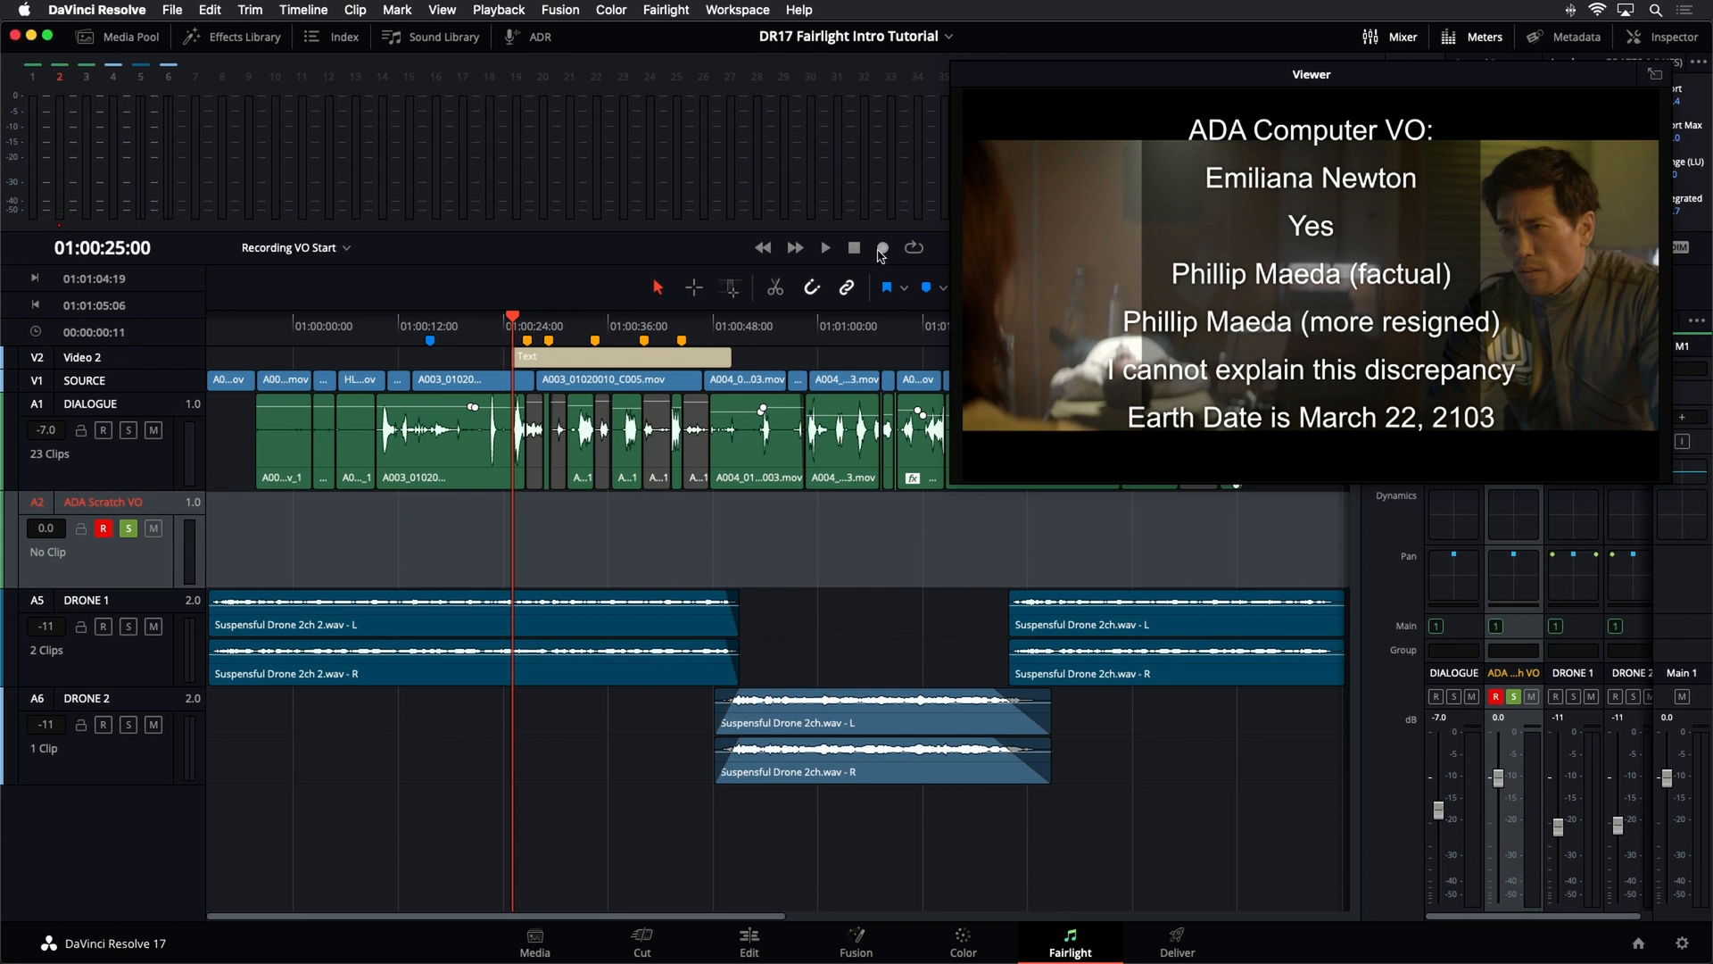
{"action": "left_click", "coordinate": [880, 252]}
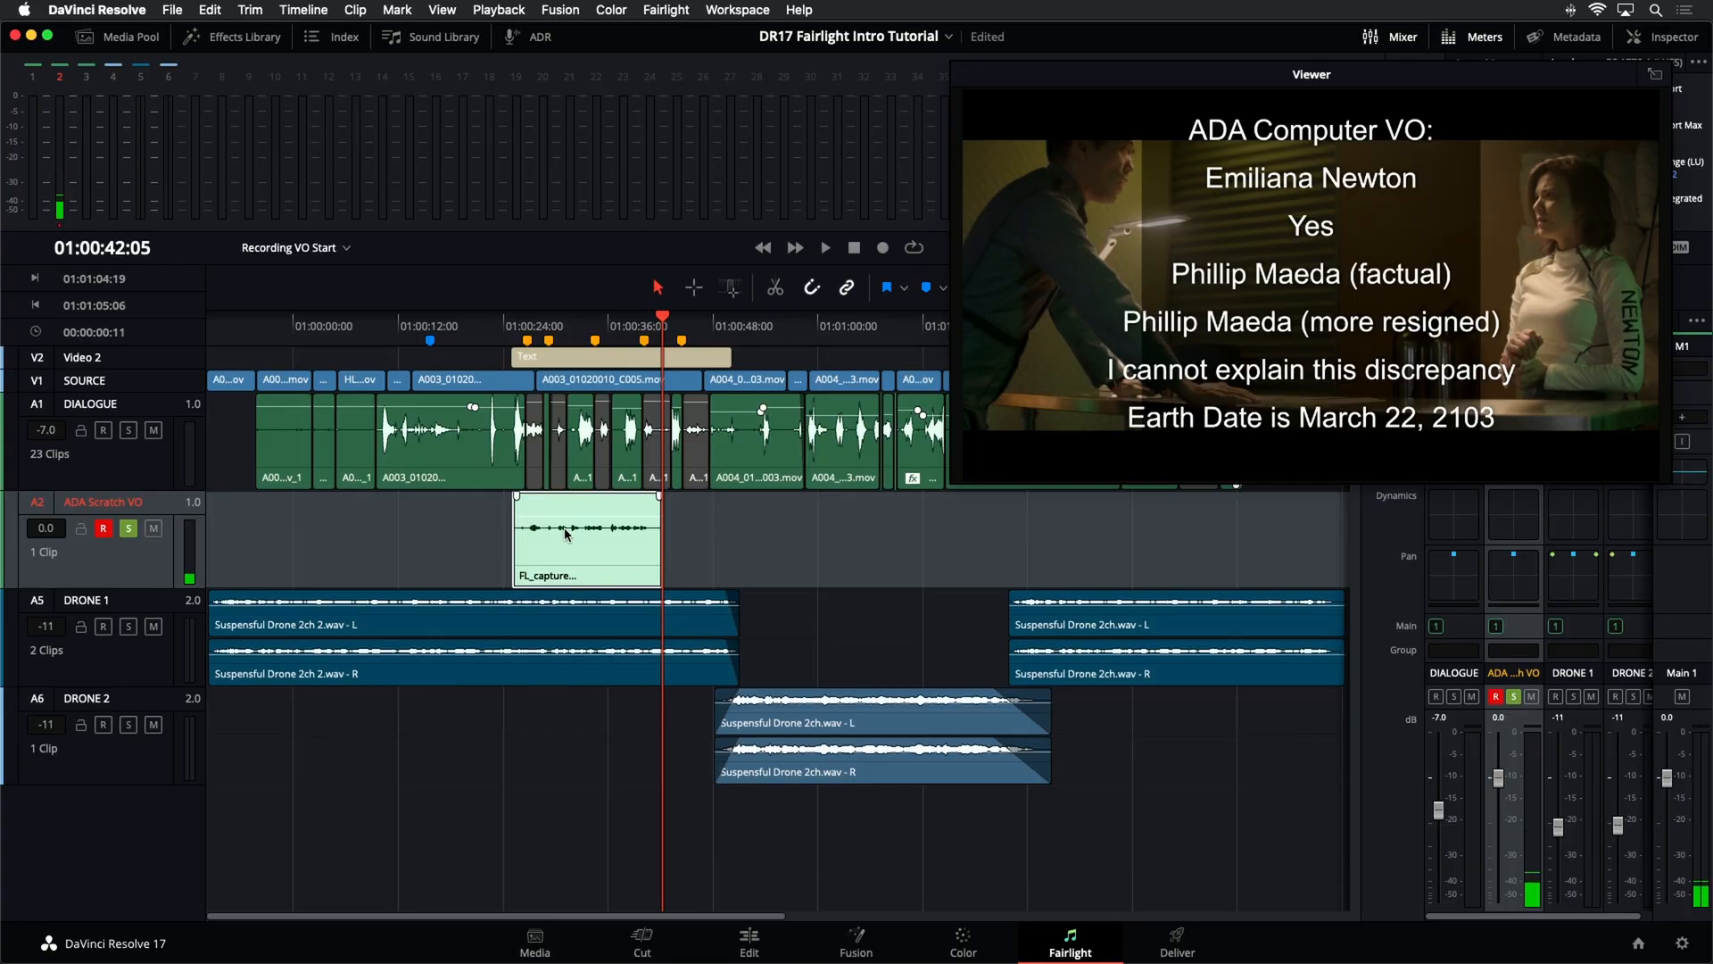
- Set the recorded clip's color to Yellow and enlarge its waveform in a closer timeline view
{"action": "right_click", "coordinate": [567, 535]}
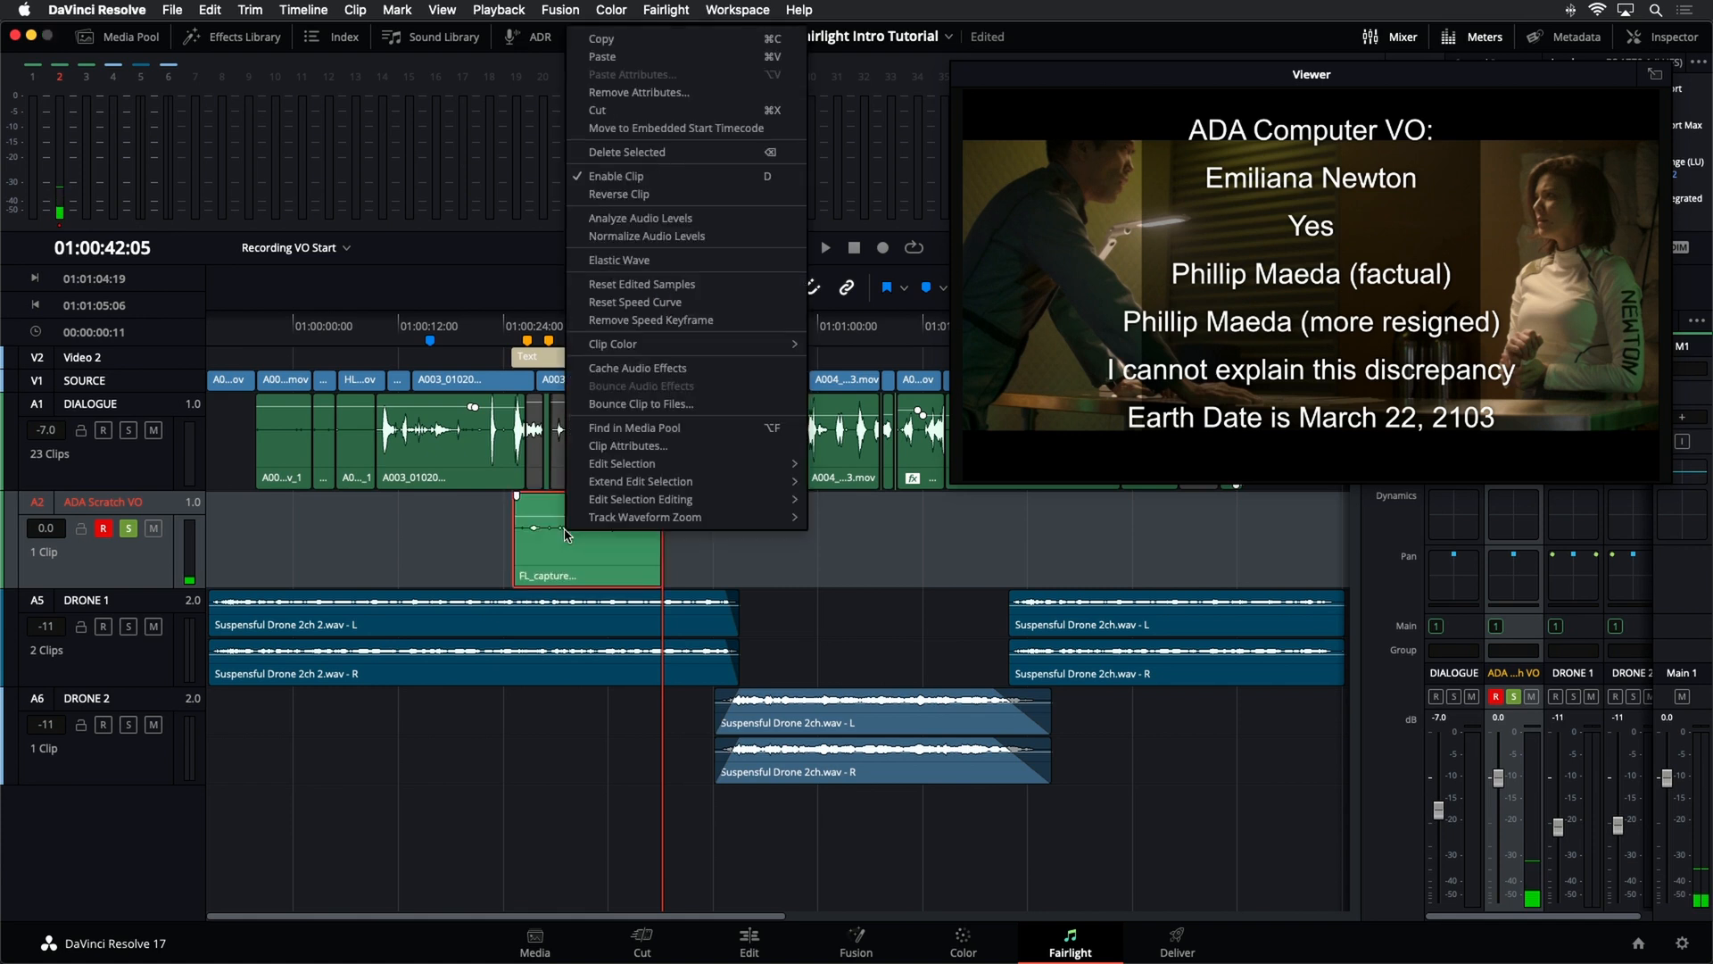
{"action": "mouse_move", "coordinate": [660, 348]}
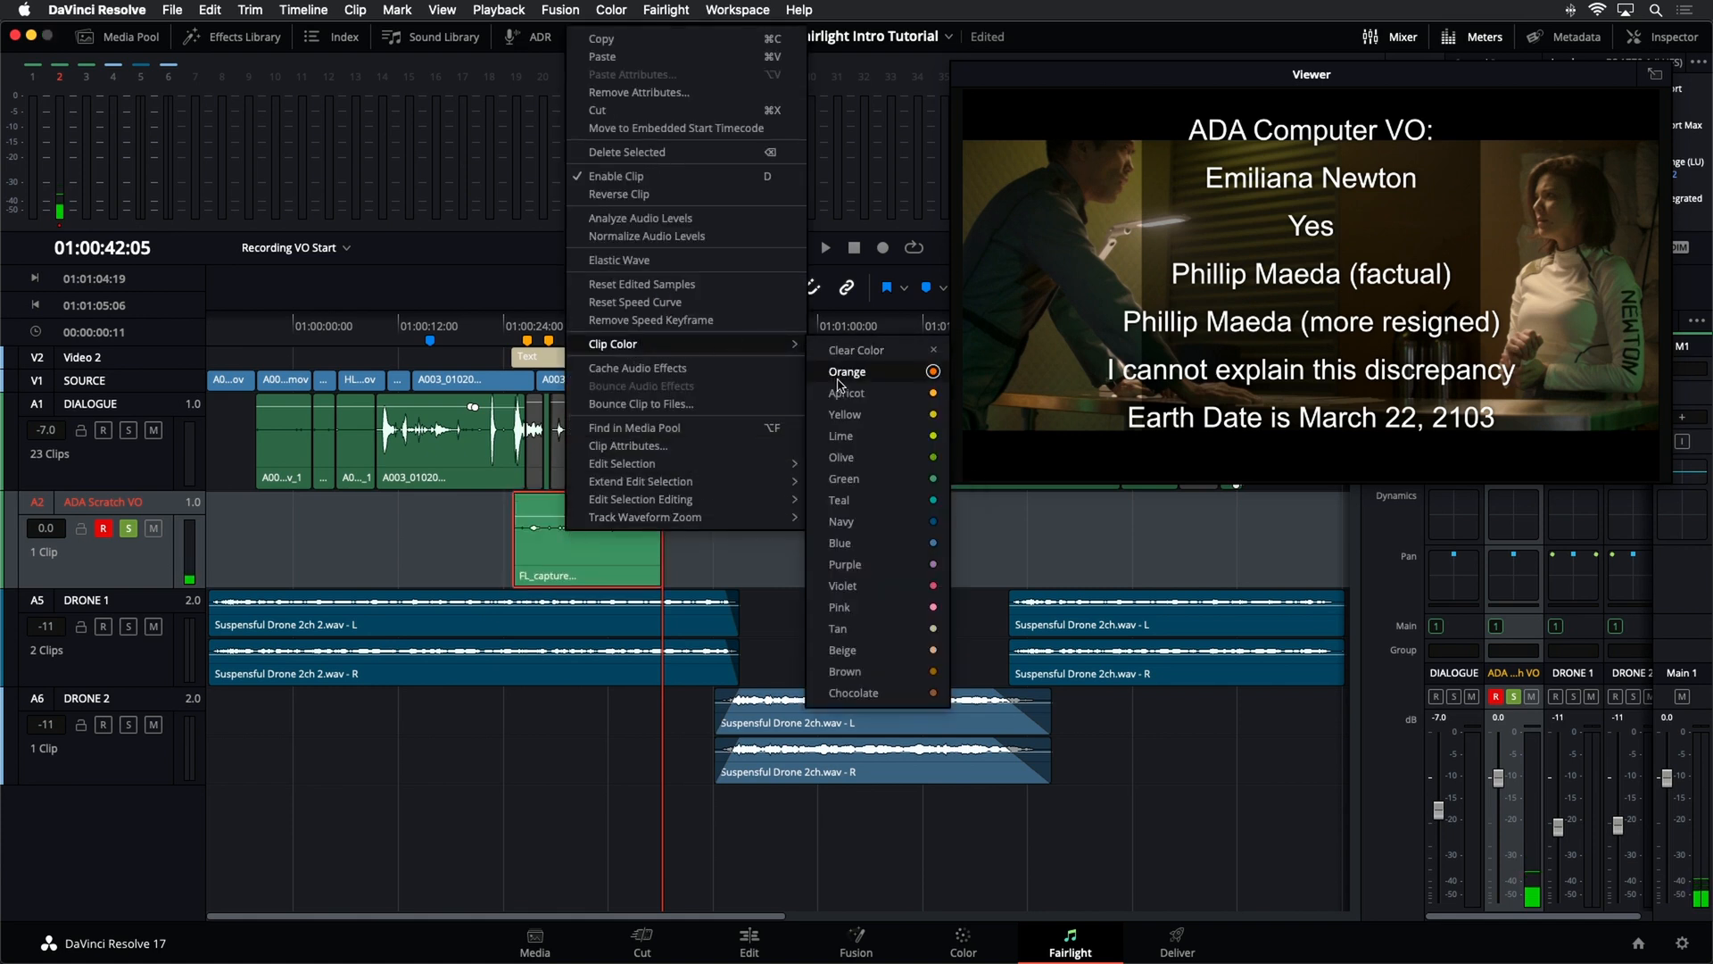
{"action": "left_click", "coordinate": [845, 414]}
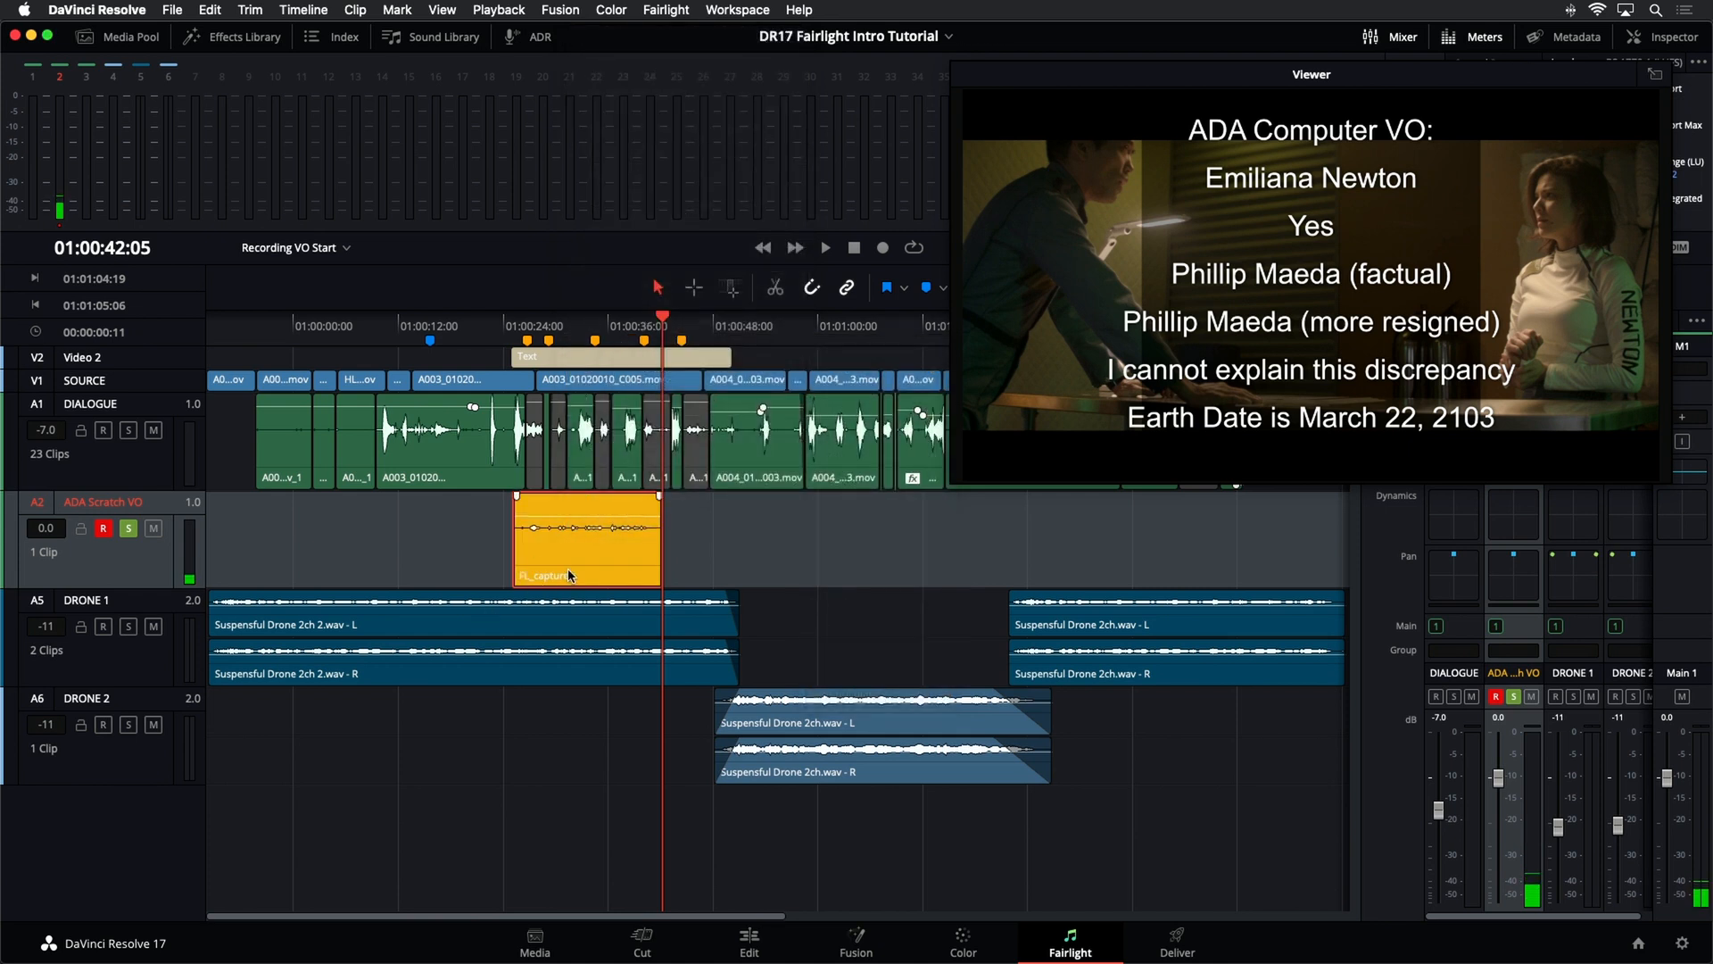
{"action": "scroll", "coordinate": [570, 575], "scroll_direction": "up", "scroll_amount": 4}
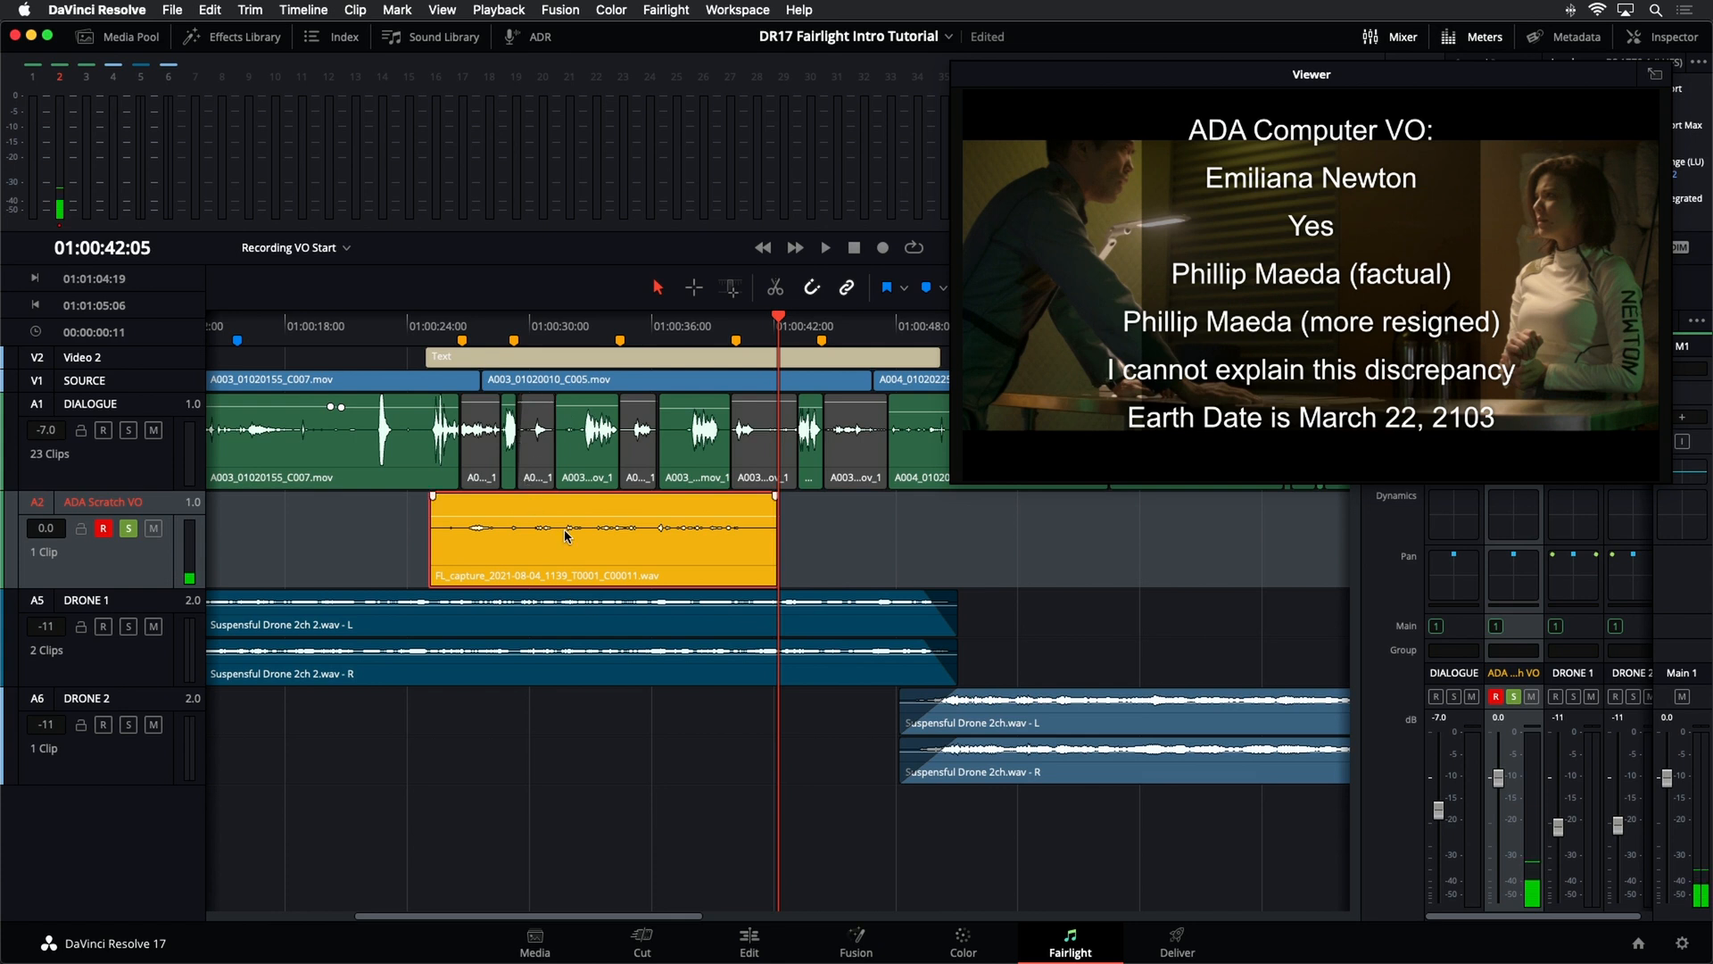
{"action": "mouse_move", "coordinate": [564, 525]}
{"action": "left_mouse_down"}
{"action": "mouse_move", "coordinate": [564, 497]}
{"action": "mouse_move", "coordinate": [571, 528]}
{"action": "left_mouse_up"}
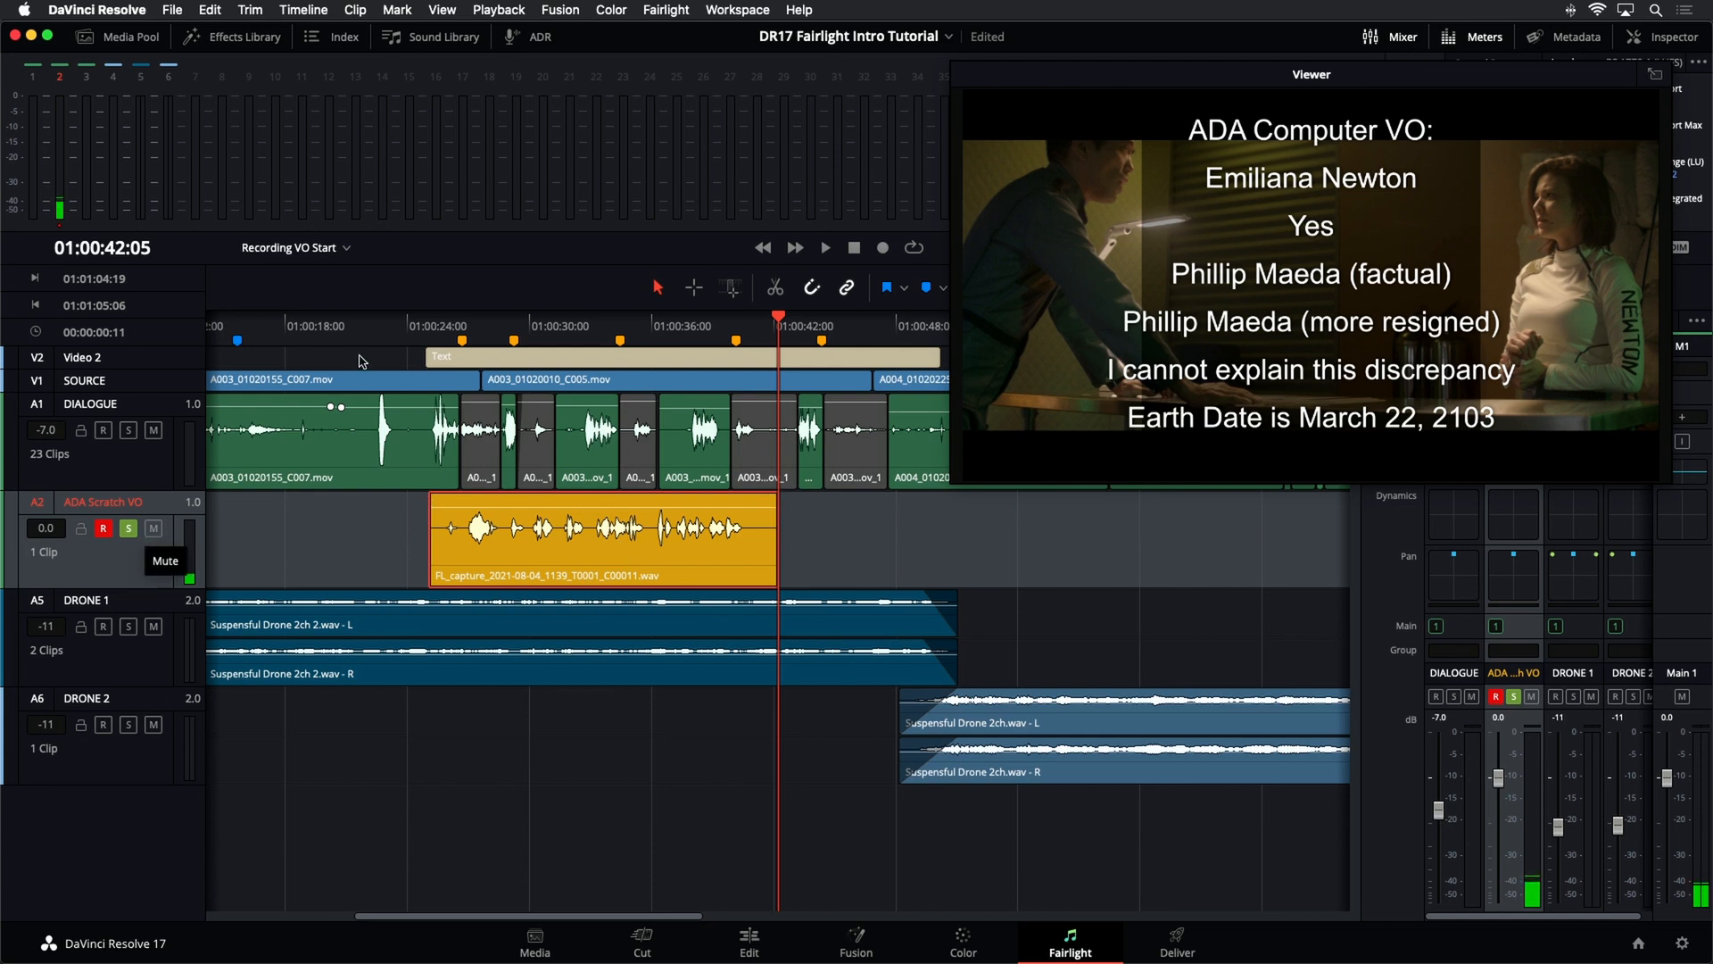
- Disarm the ADA Scratch VO track and play back the recorded take from 01:00:25:00
{"action": "left_click", "coordinate": [434, 327]}
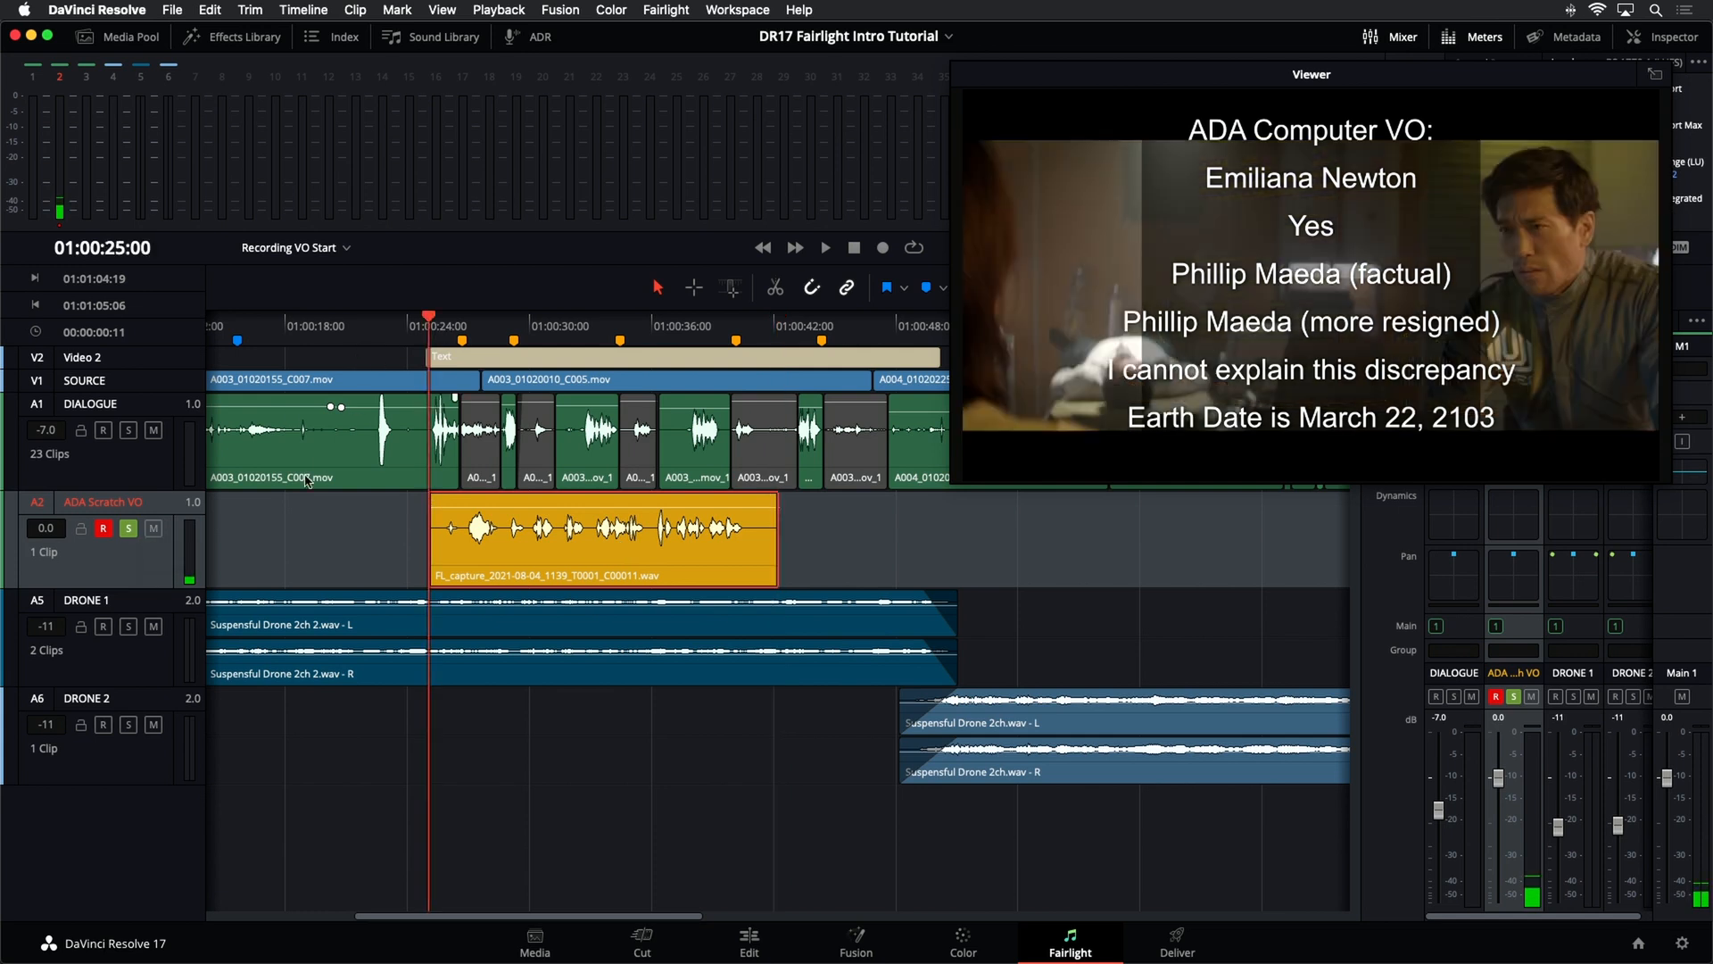
{"action": "left_click", "coordinate": [103, 529]}
{"action": "key", "text": "space"}
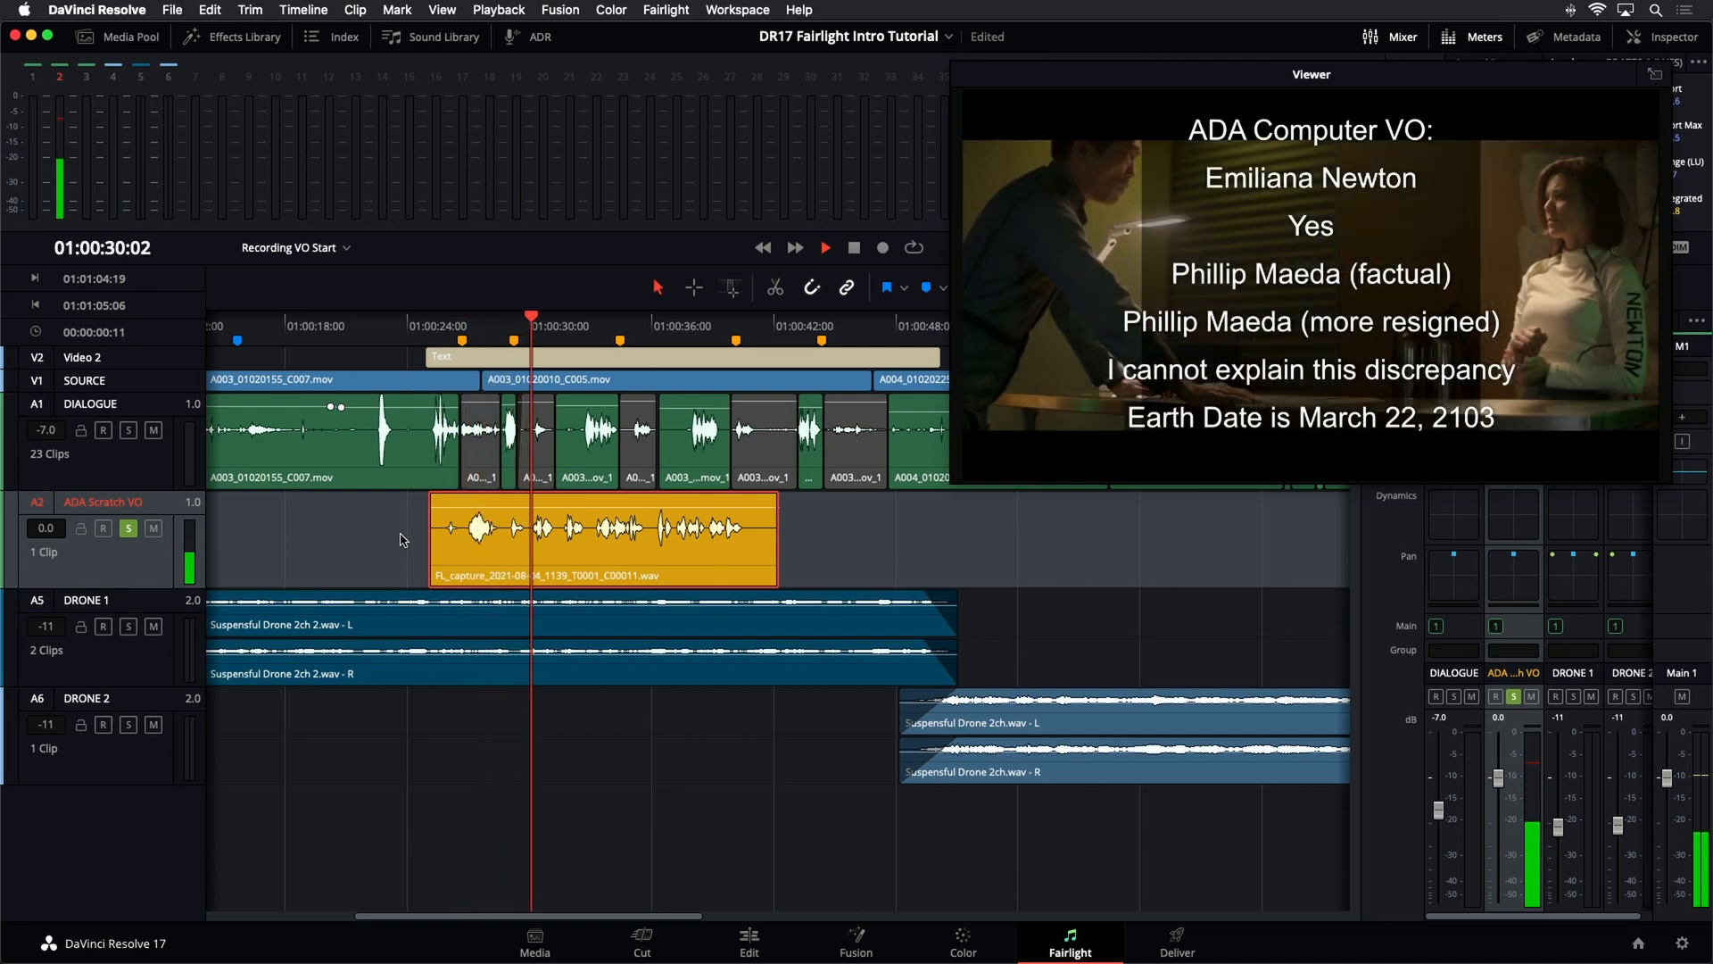
{"action": "key", "text": "space"}
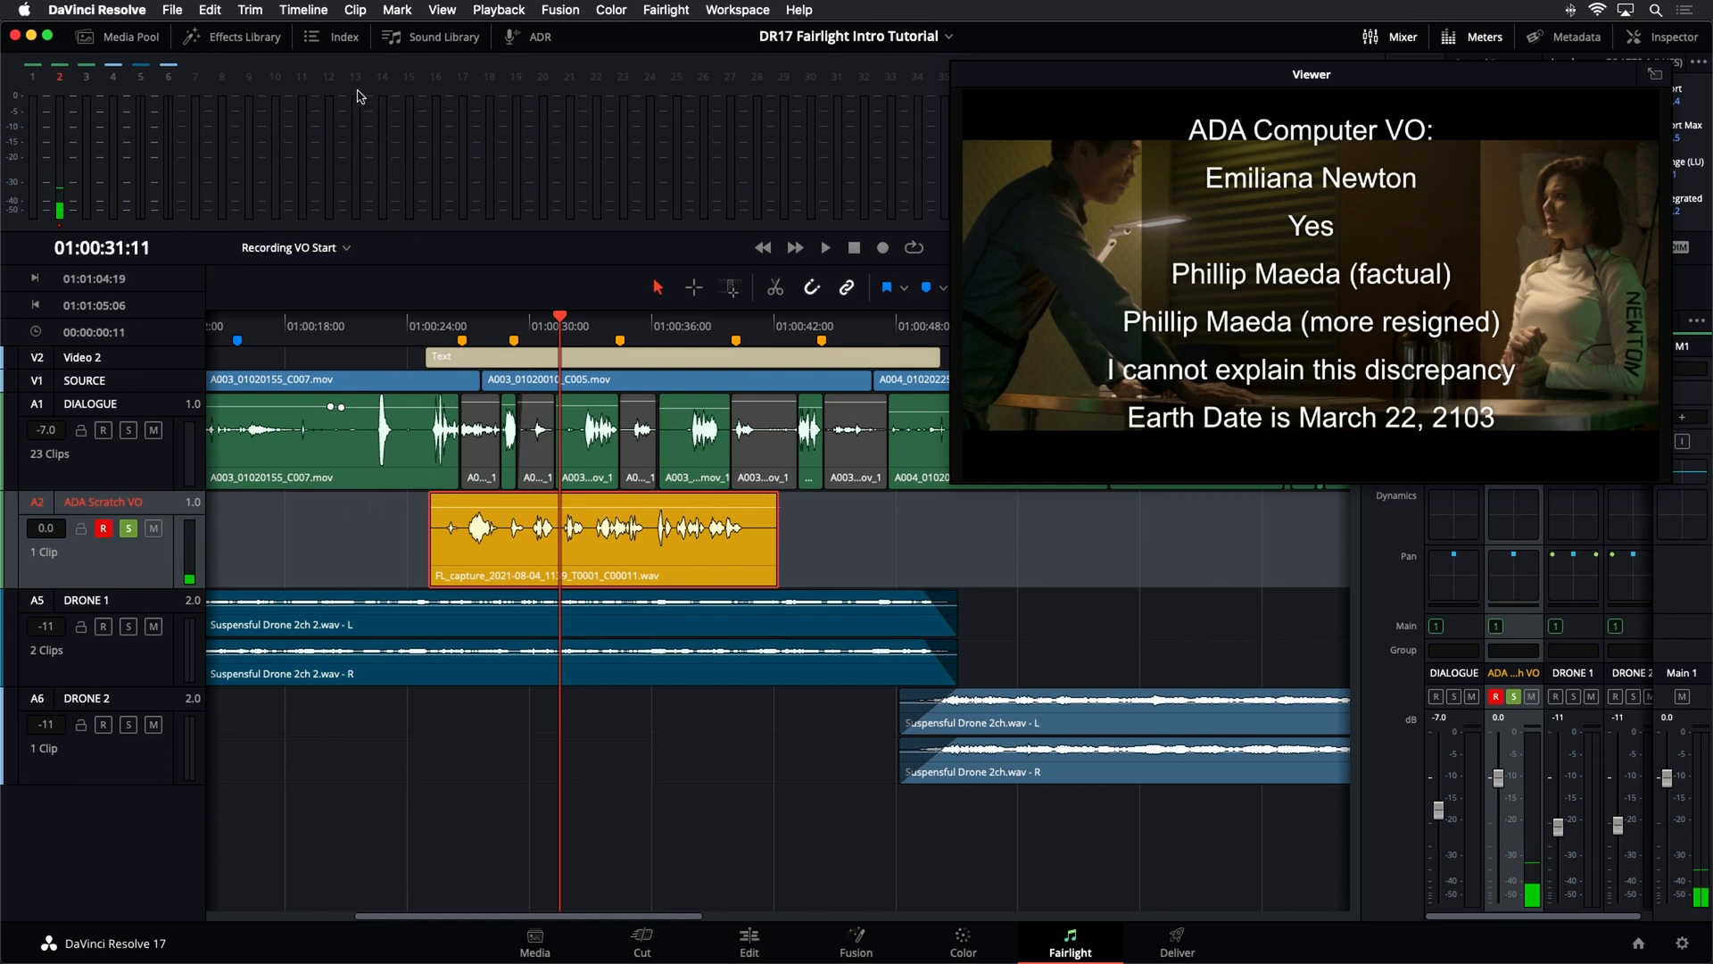
- Hide the DRONE 1, DRONE 2 and DIALOGUE tracks from the timeline using the track index
{"action": "left_click", "coordinate": [344, 37]}
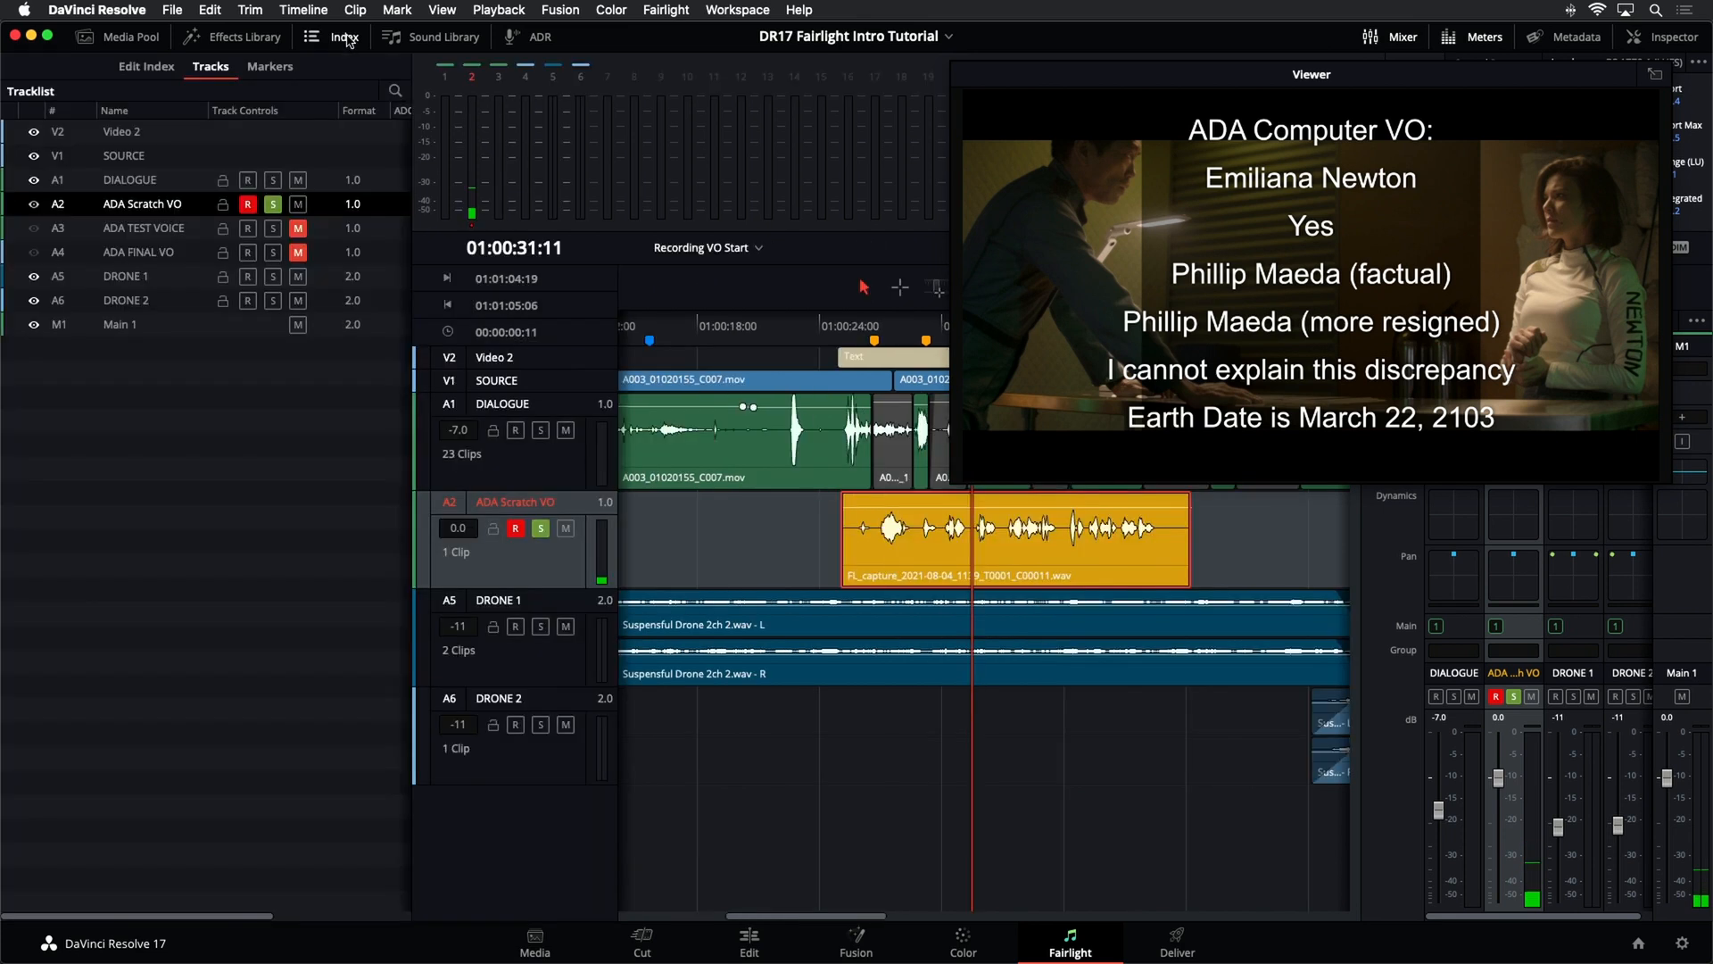
{"action": "left_click", "coordinate": [34, 277]}
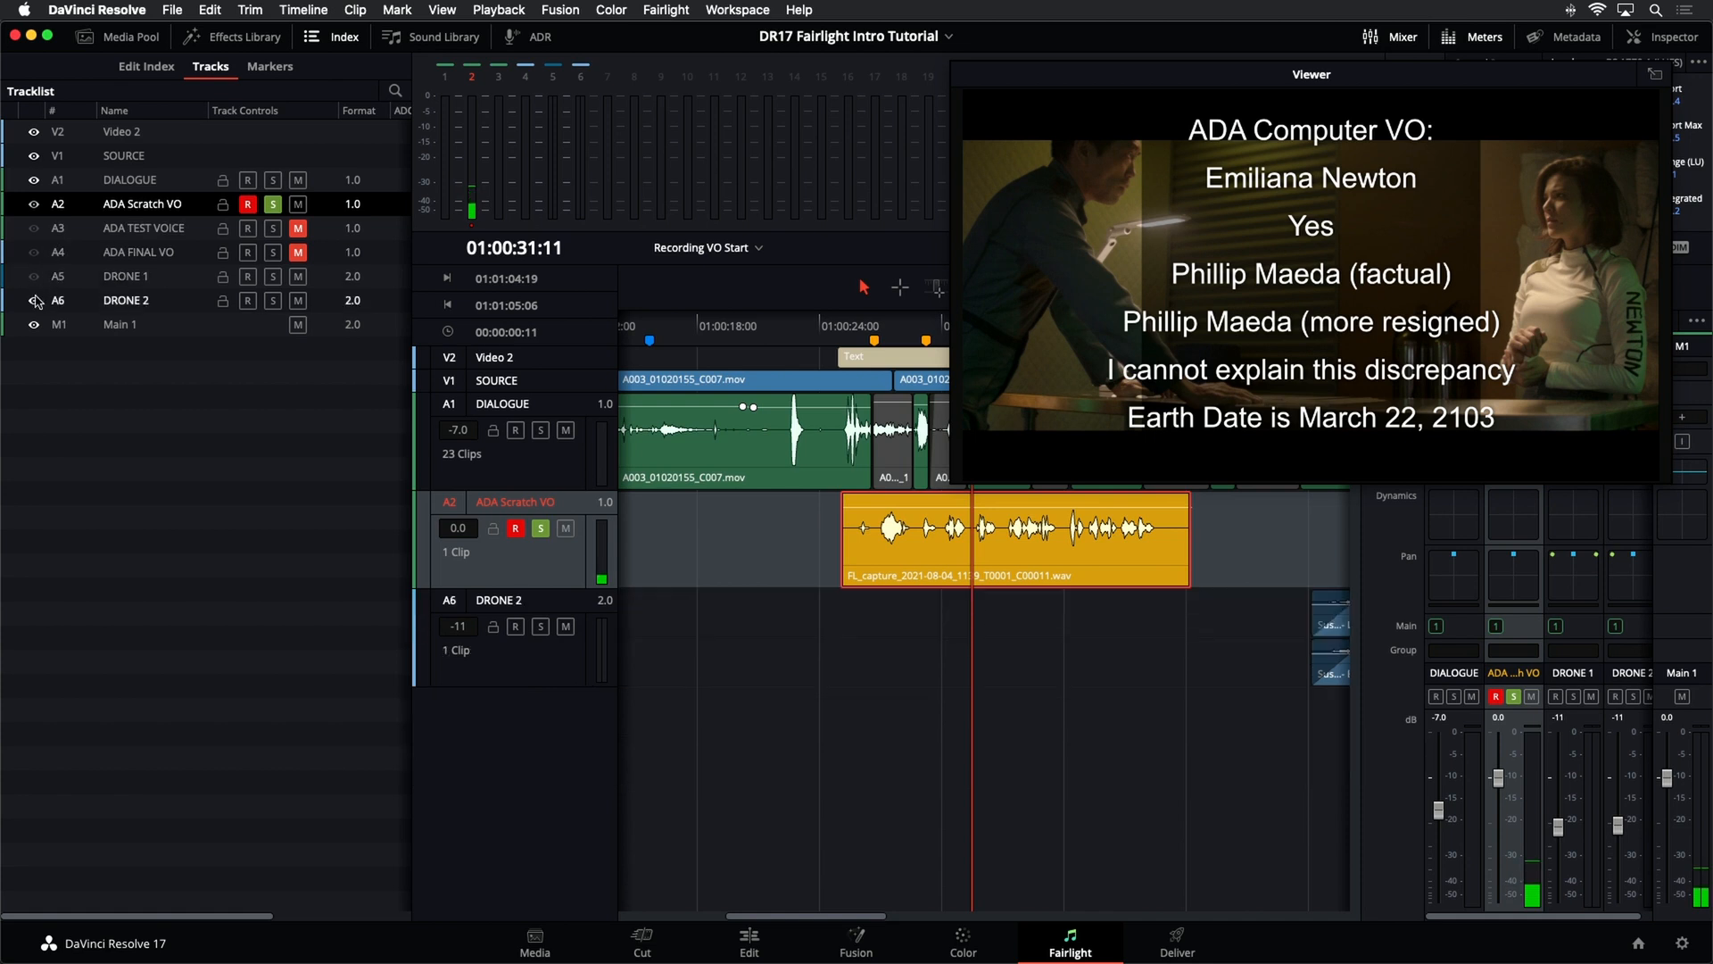
{"action": "left_click", "coordinate": [34, 301]}
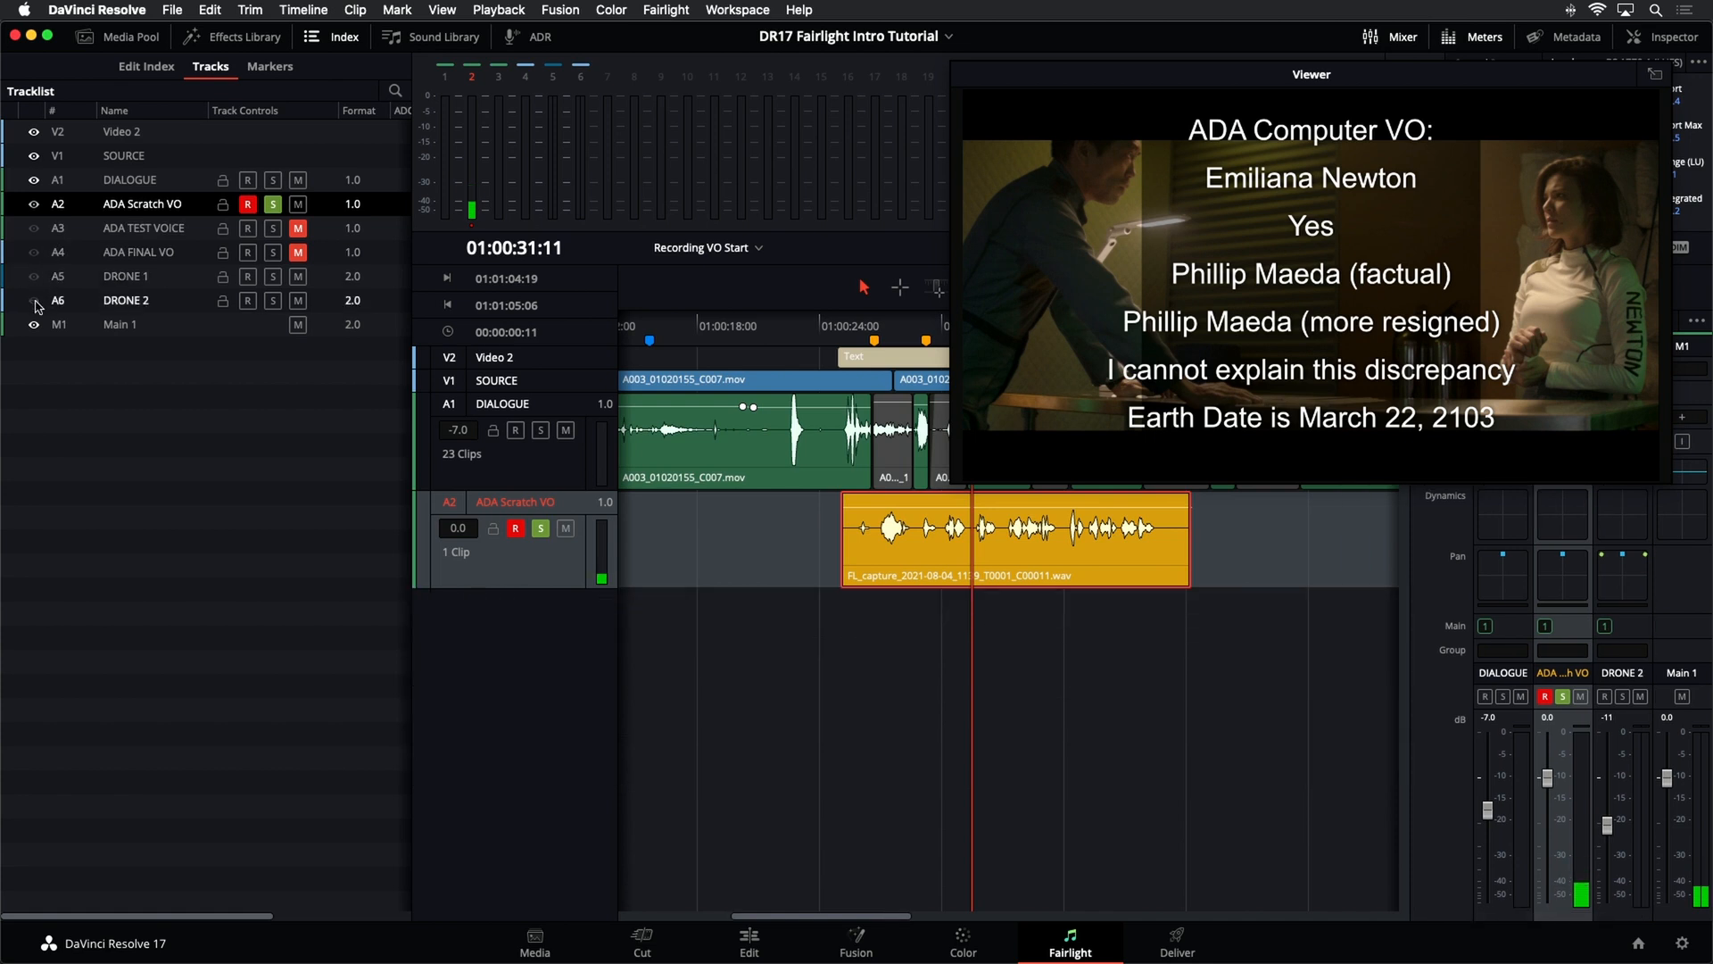
{"action": "left_click", "coordinate": [34, 180]}
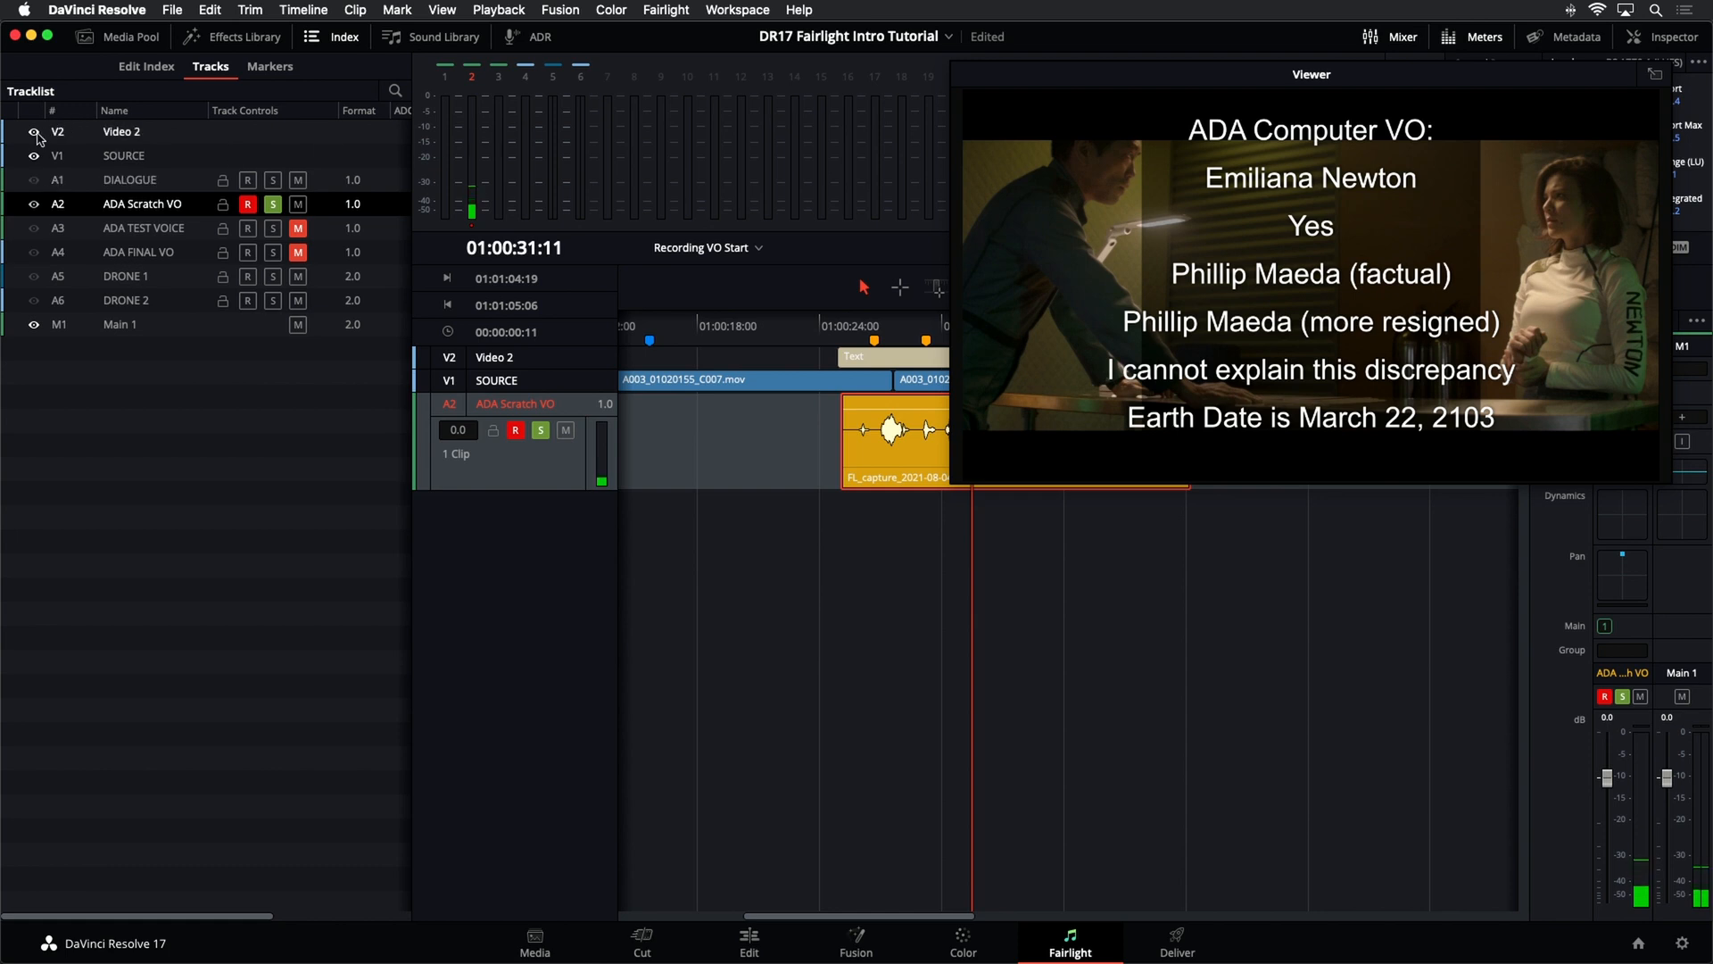
- Toggle the Video 2 track's visibility, leaving it shown, and close the track index
{"action": "left_click", "coordinate": [34, 132]}
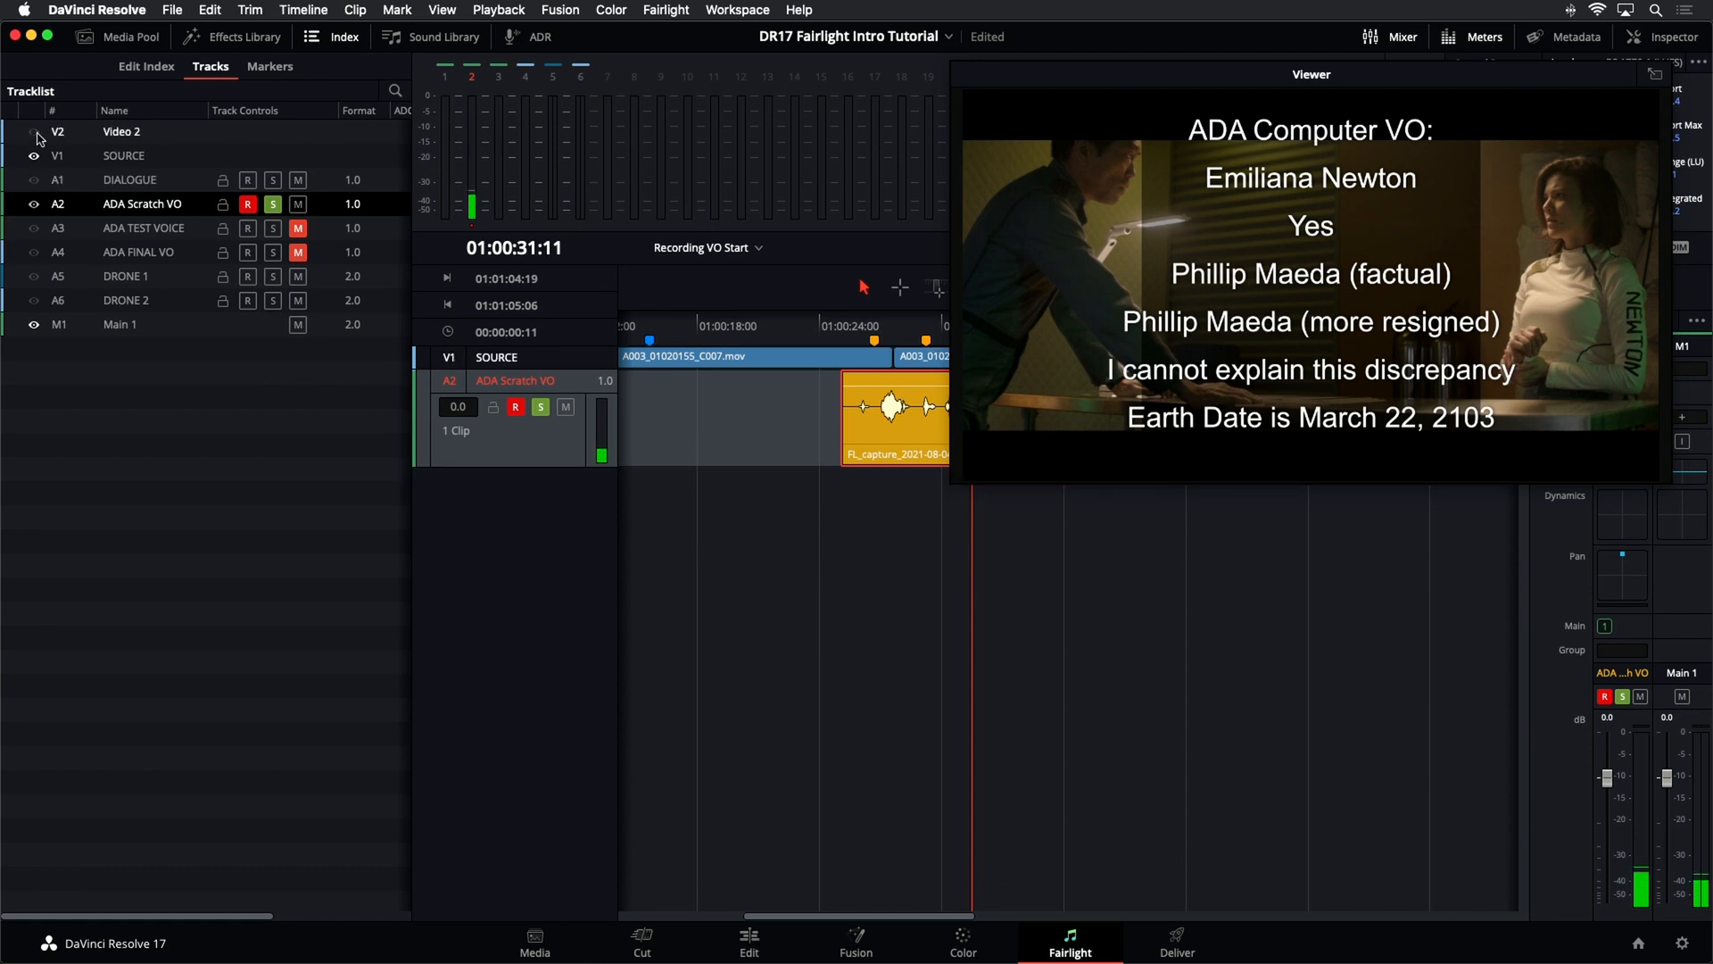
{"action": "left_click", "coordinate": [34, 132]}
{"action": "left_click", "coordinate": [34, 132]}
{"action": "left_click", "coordinate": [33, 132]}
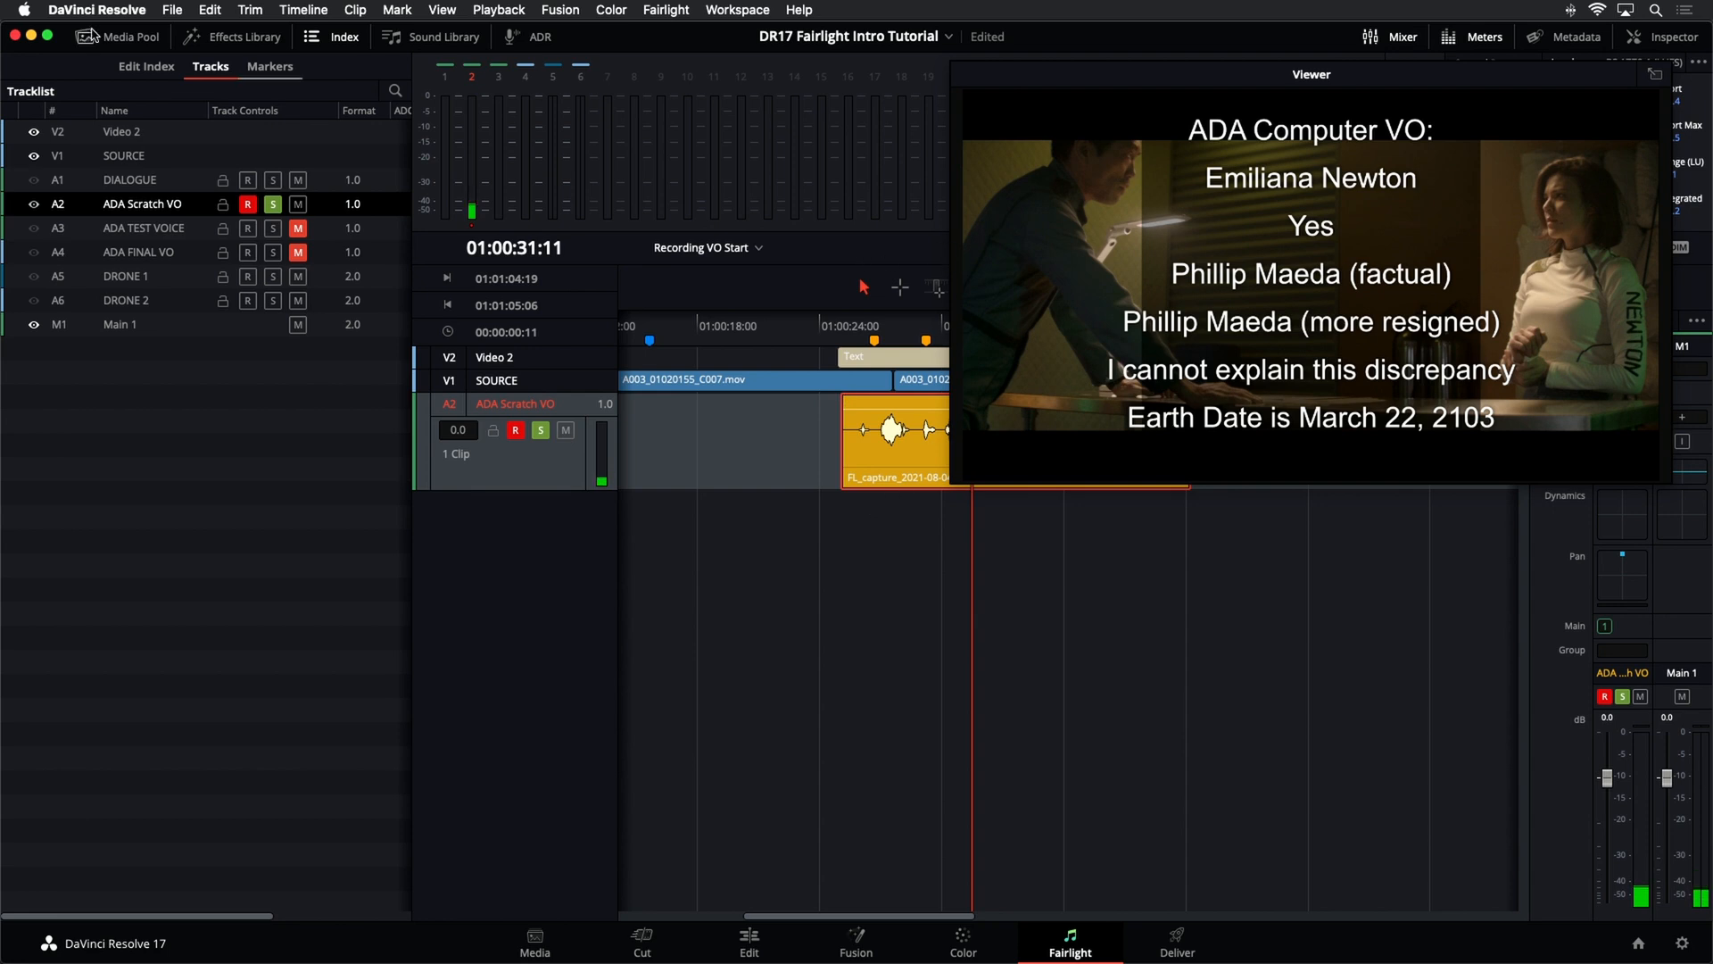
{"action": "left_click", "coordinate": [310, 40]}
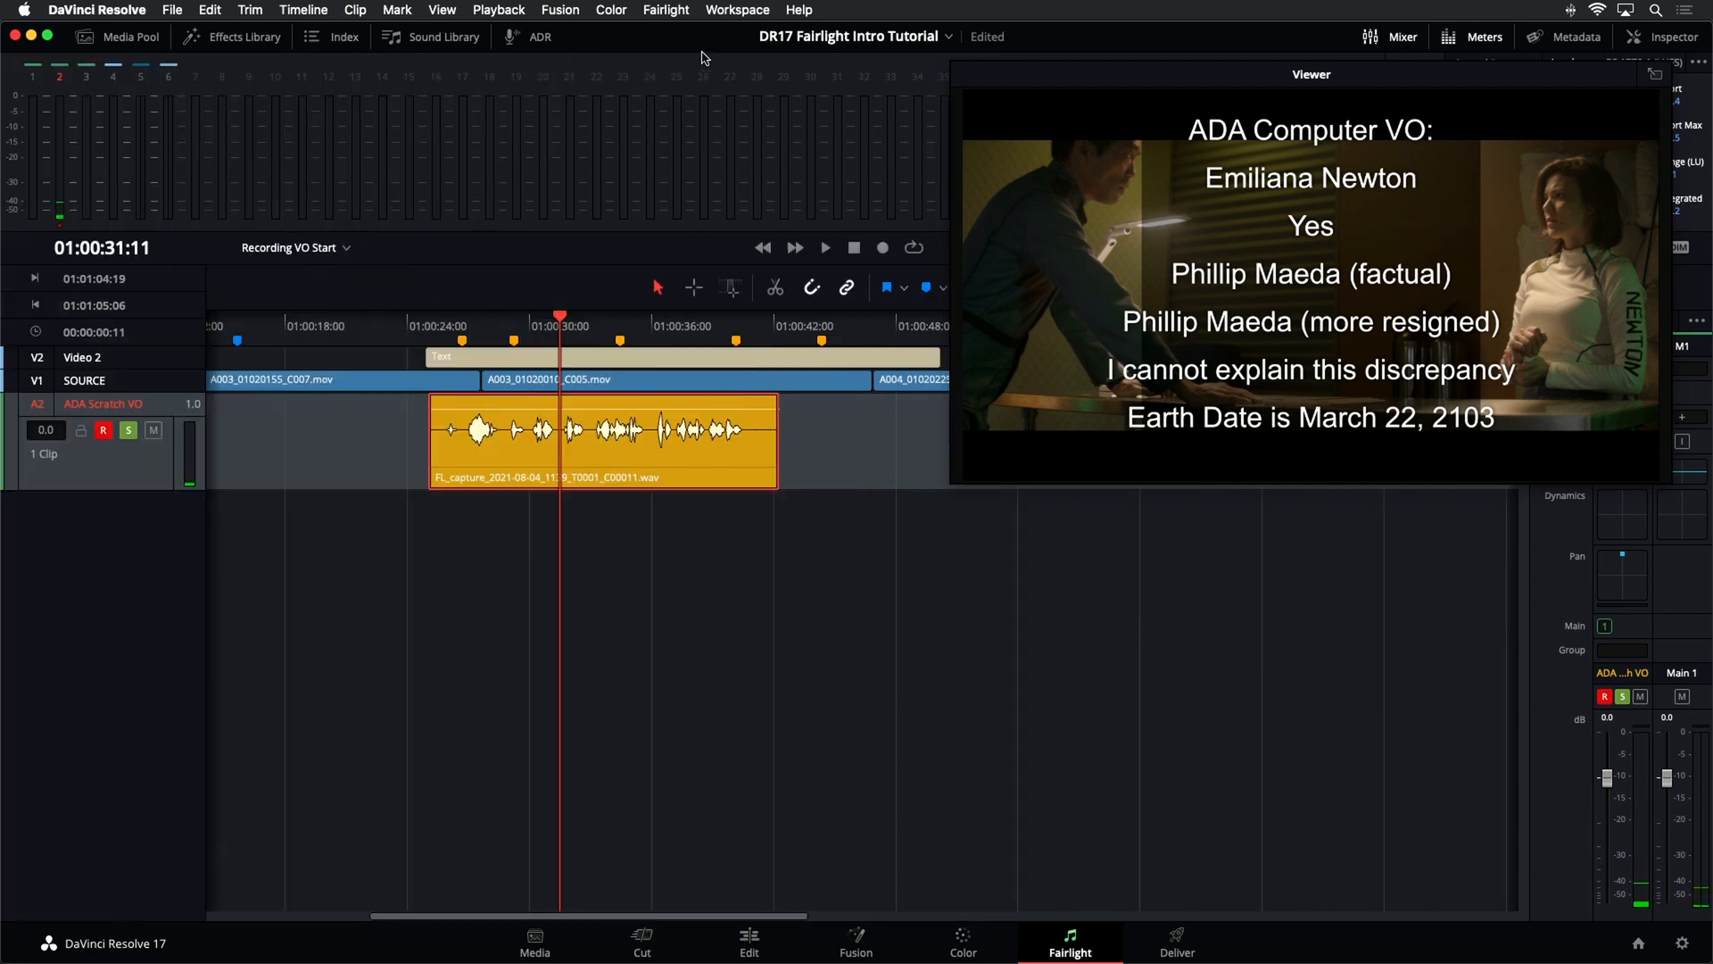
- Return the playhead to 01:00:25:00 and record a second voice take over the yellow clip, stopping at 01:00:41:01
{"action": "left_click", "coordinate": [502, 332]}
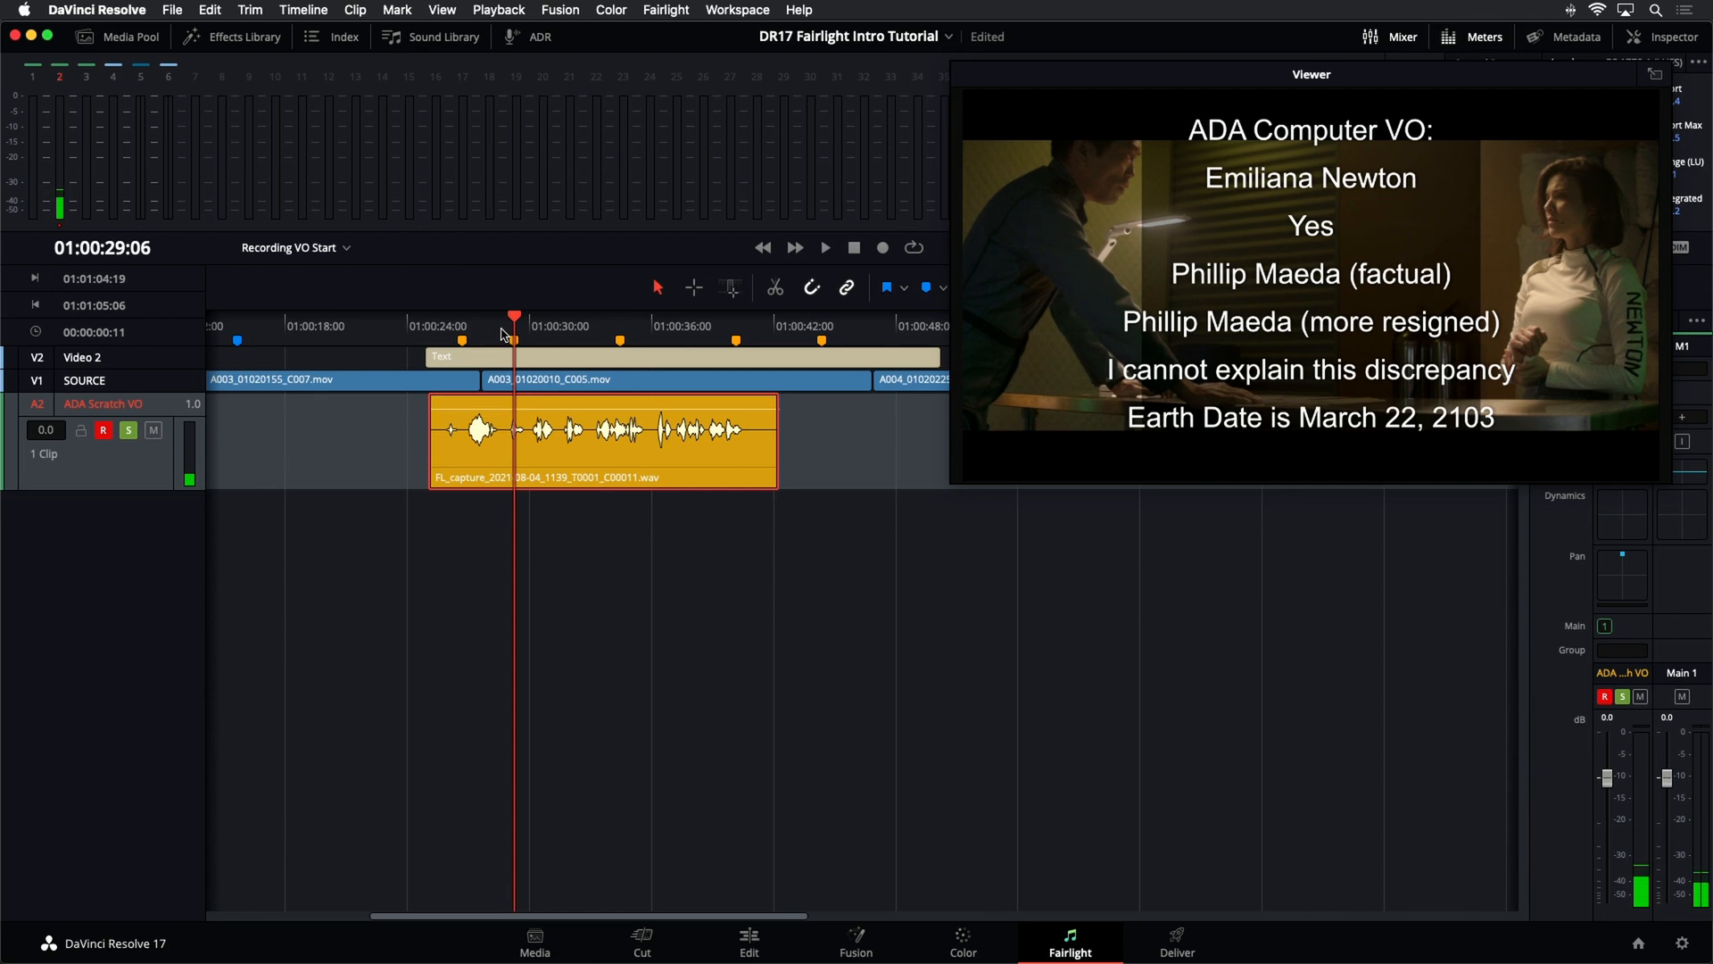
{"action": "left_click", "coordinate": [444, 332]}
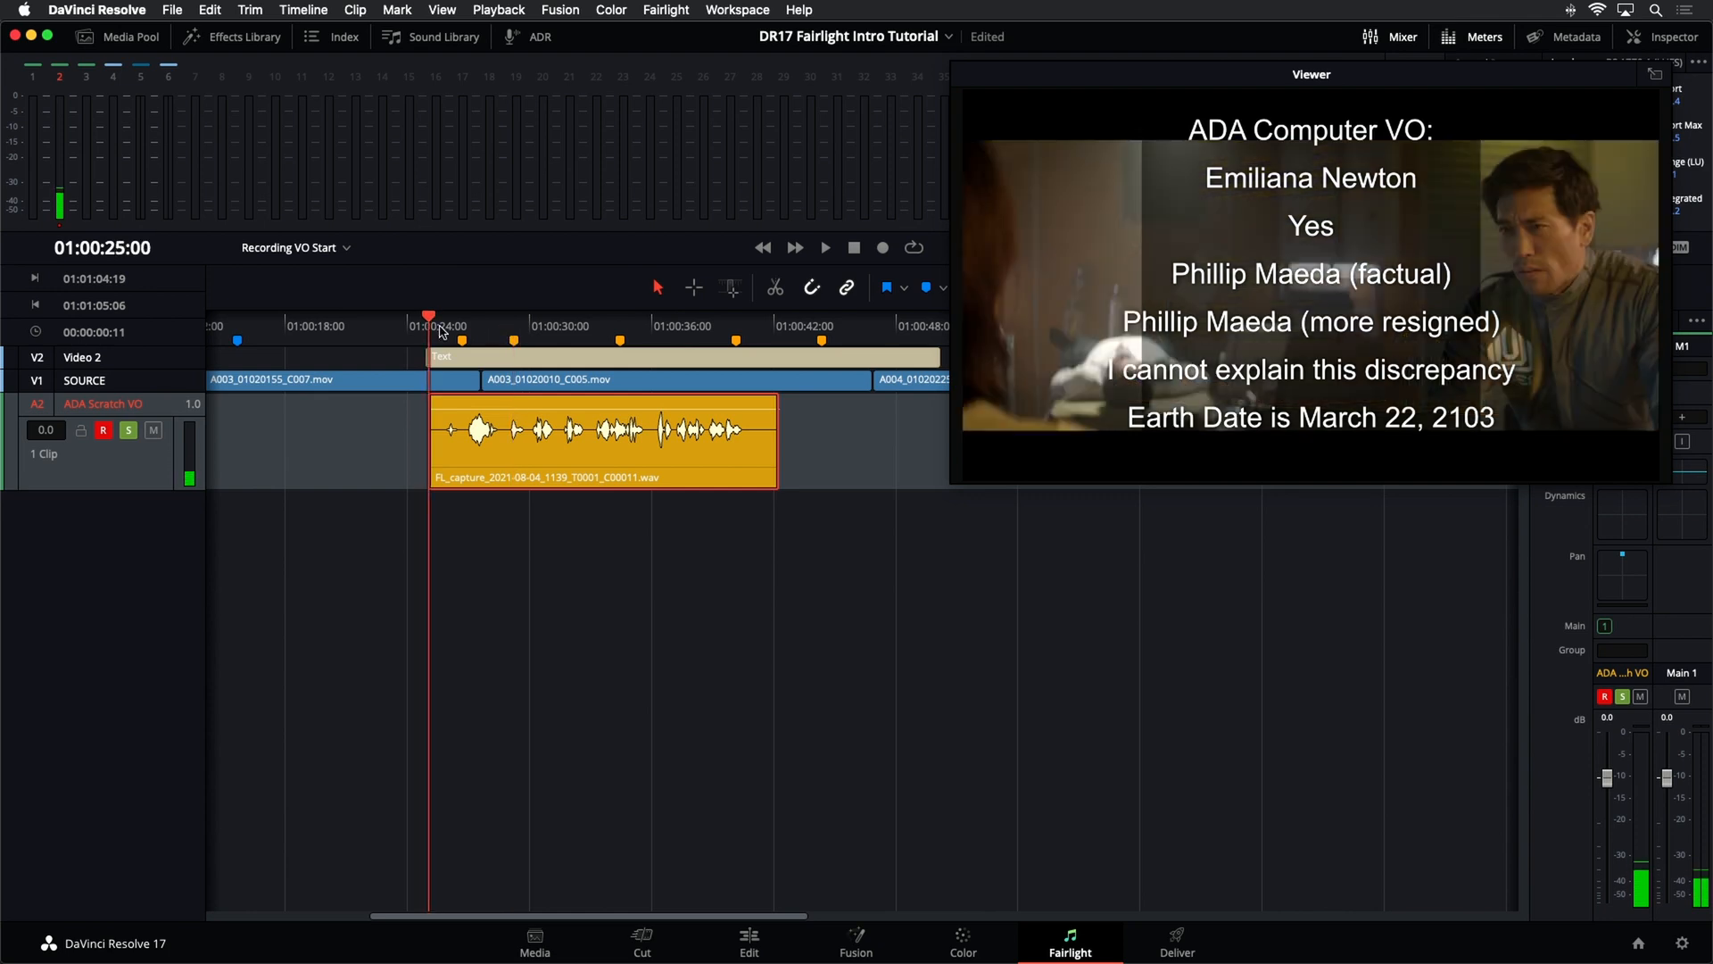
{"action": "left_click", "coordinate": [882, 251]}
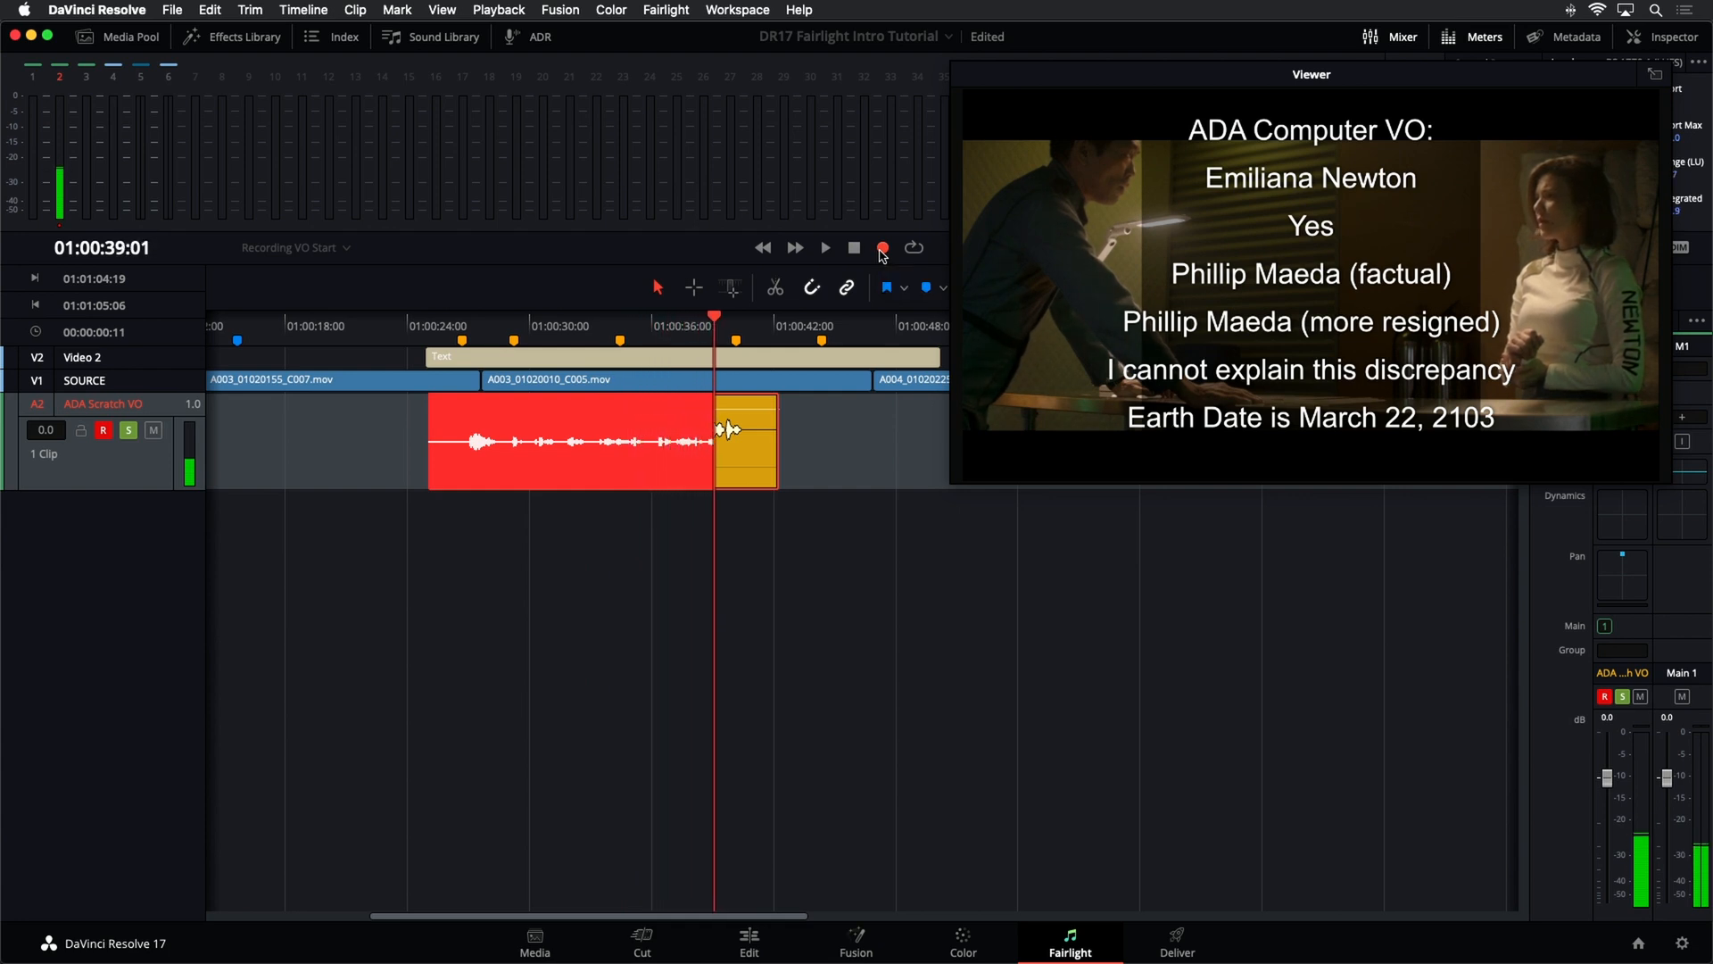
{"action": "left_click", "coordinate": [881, 252]}
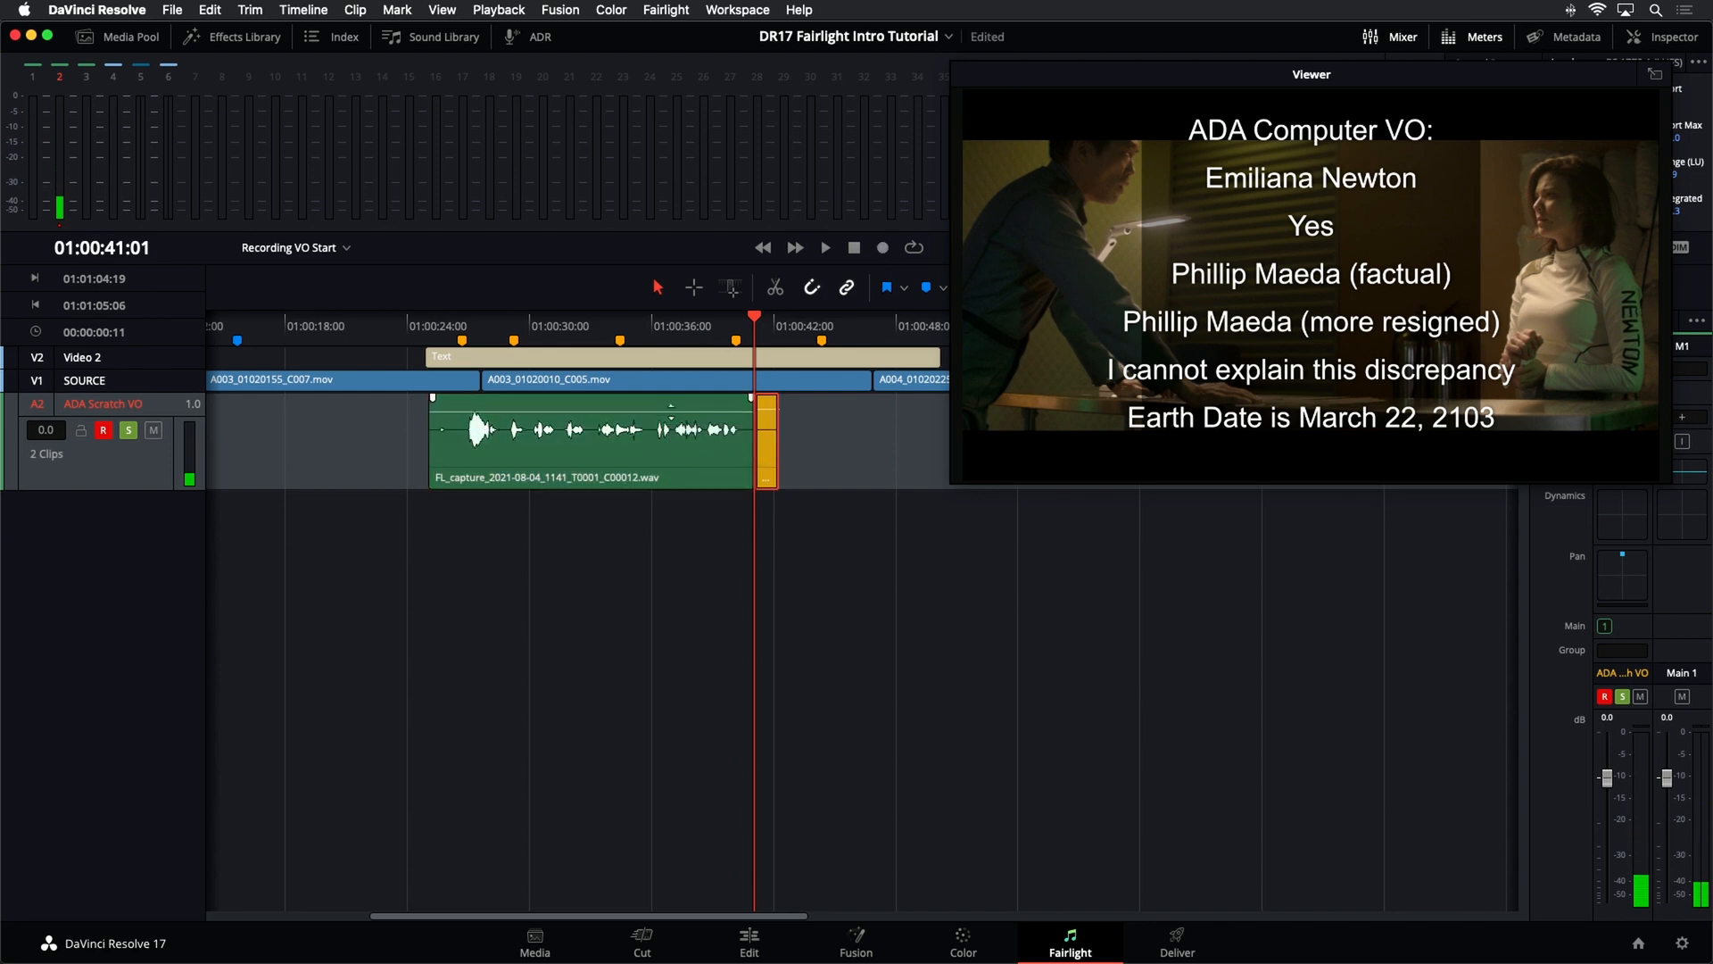
- Set the clip color of the newly recorded green take on ADA Scratch VO to orange
{"action": "right_click", "coordinate": [663, 436]}
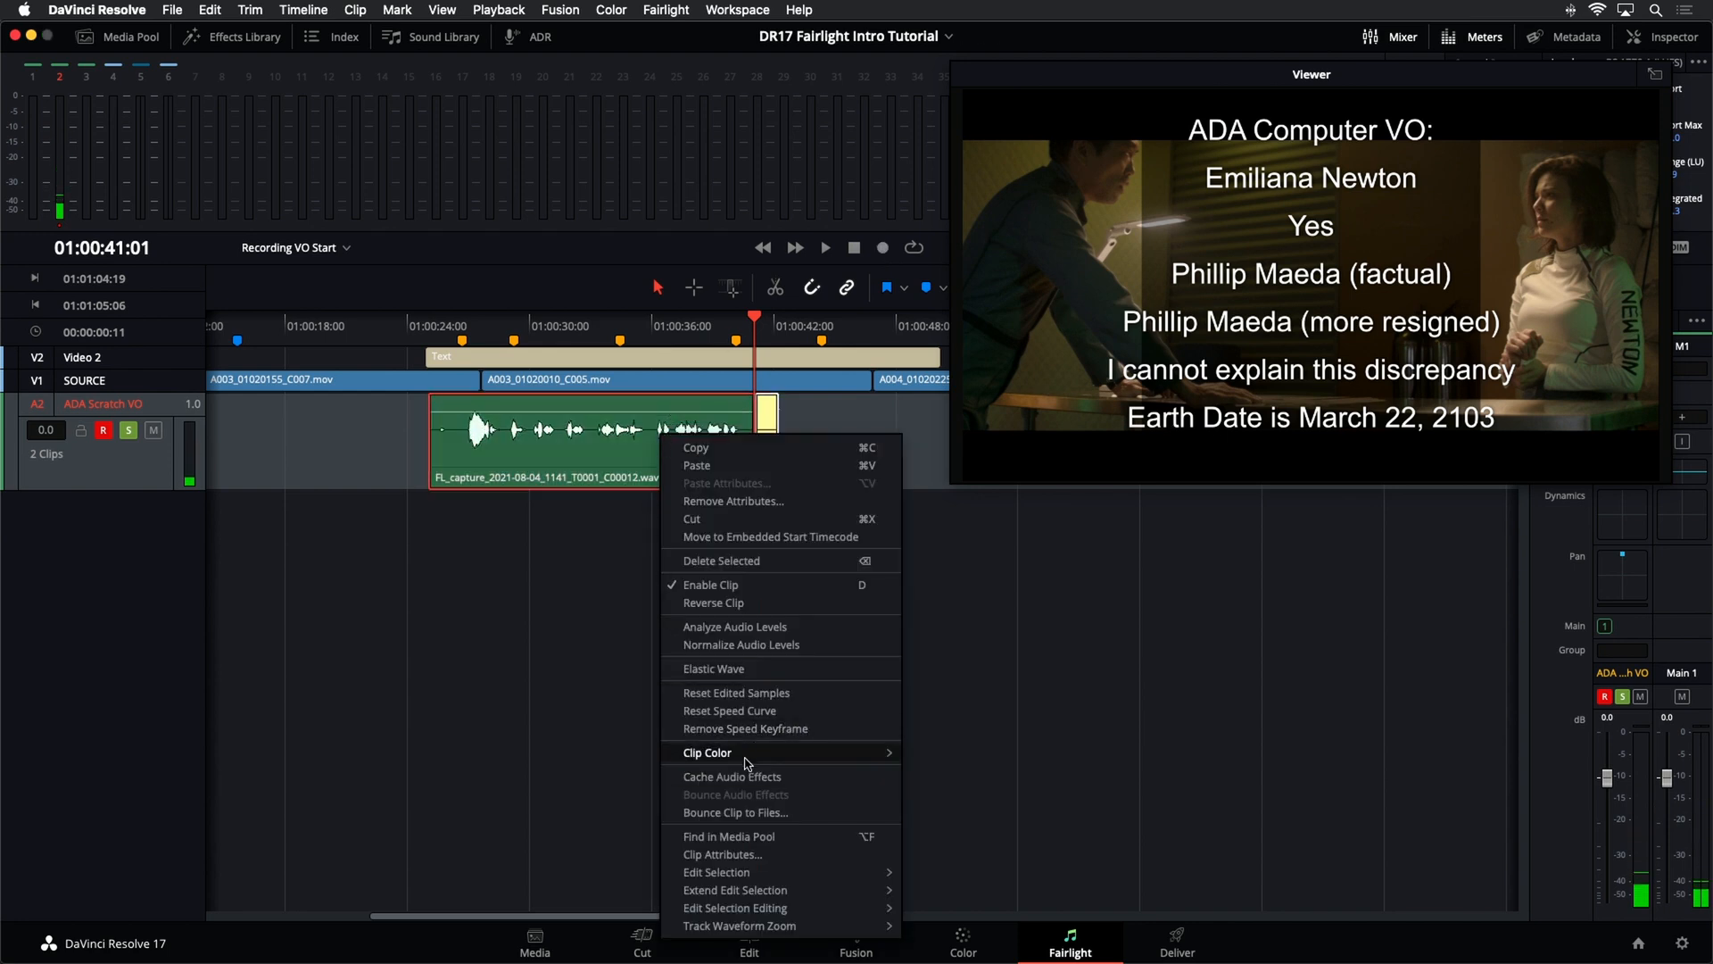
{"action": "mouse_move", "coordinate": [754, 755]}
{"action": "left_click", "coordinate": [1026, 627]}
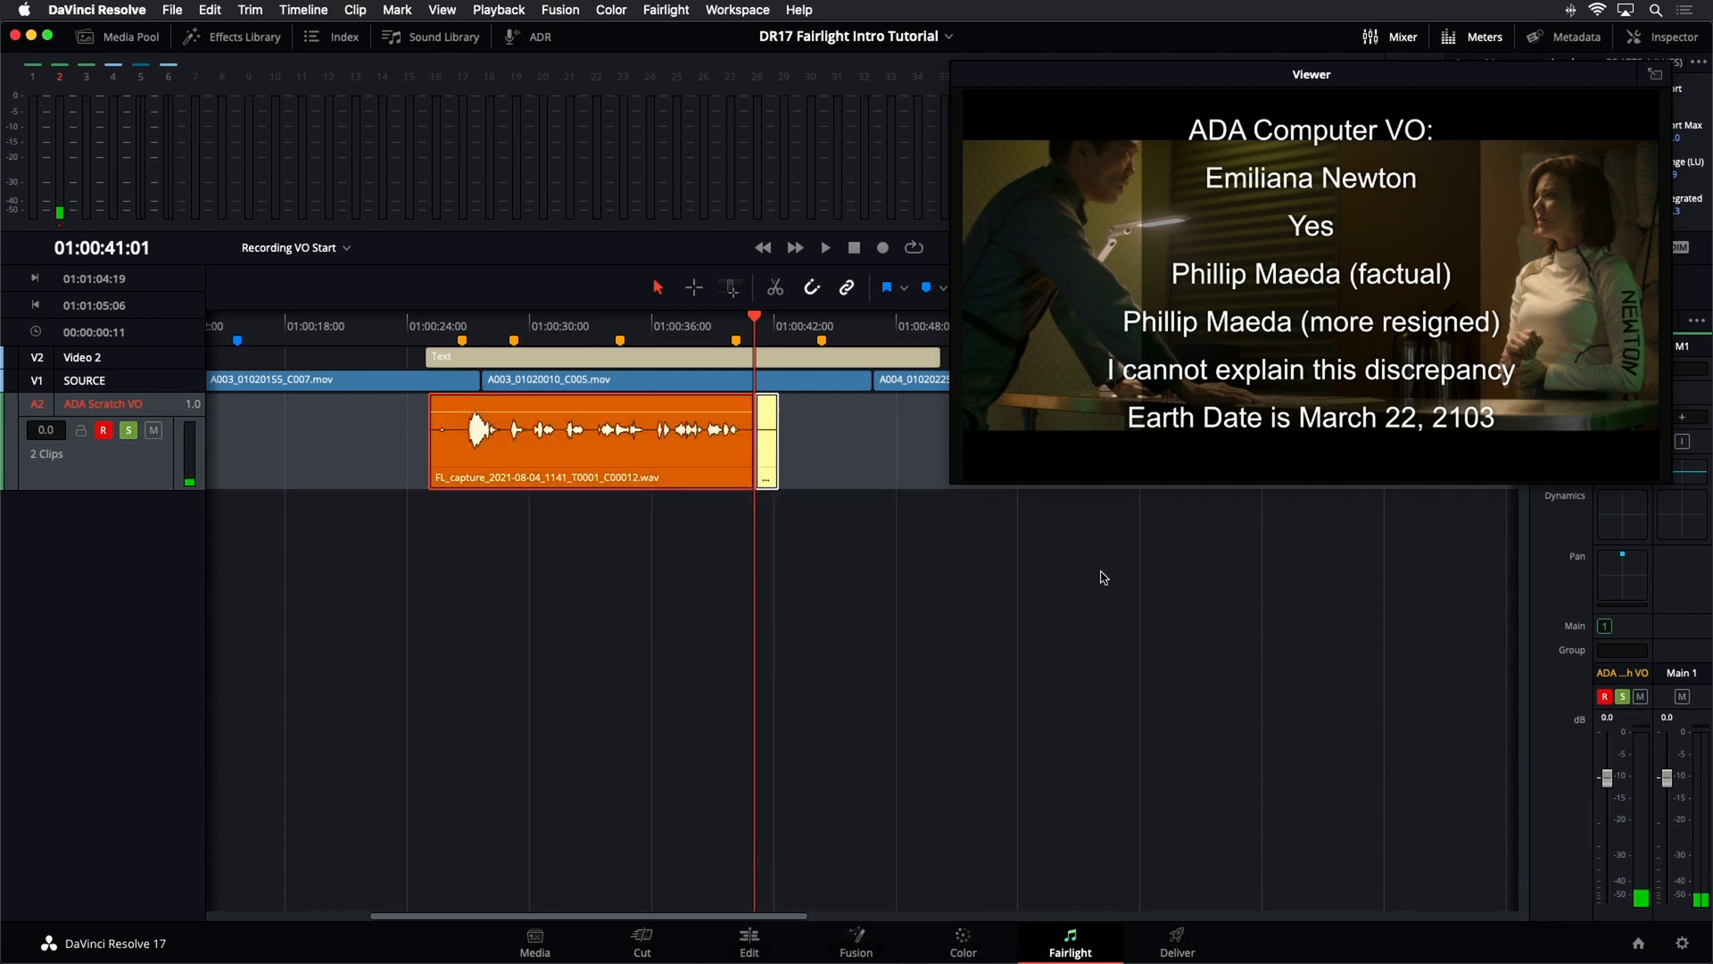
- Record a punch-in over the middle of the orange take, from 01:00:32:23 to 01:00:37:04
{"action": "left_click", "coordinate": [579, 321]}
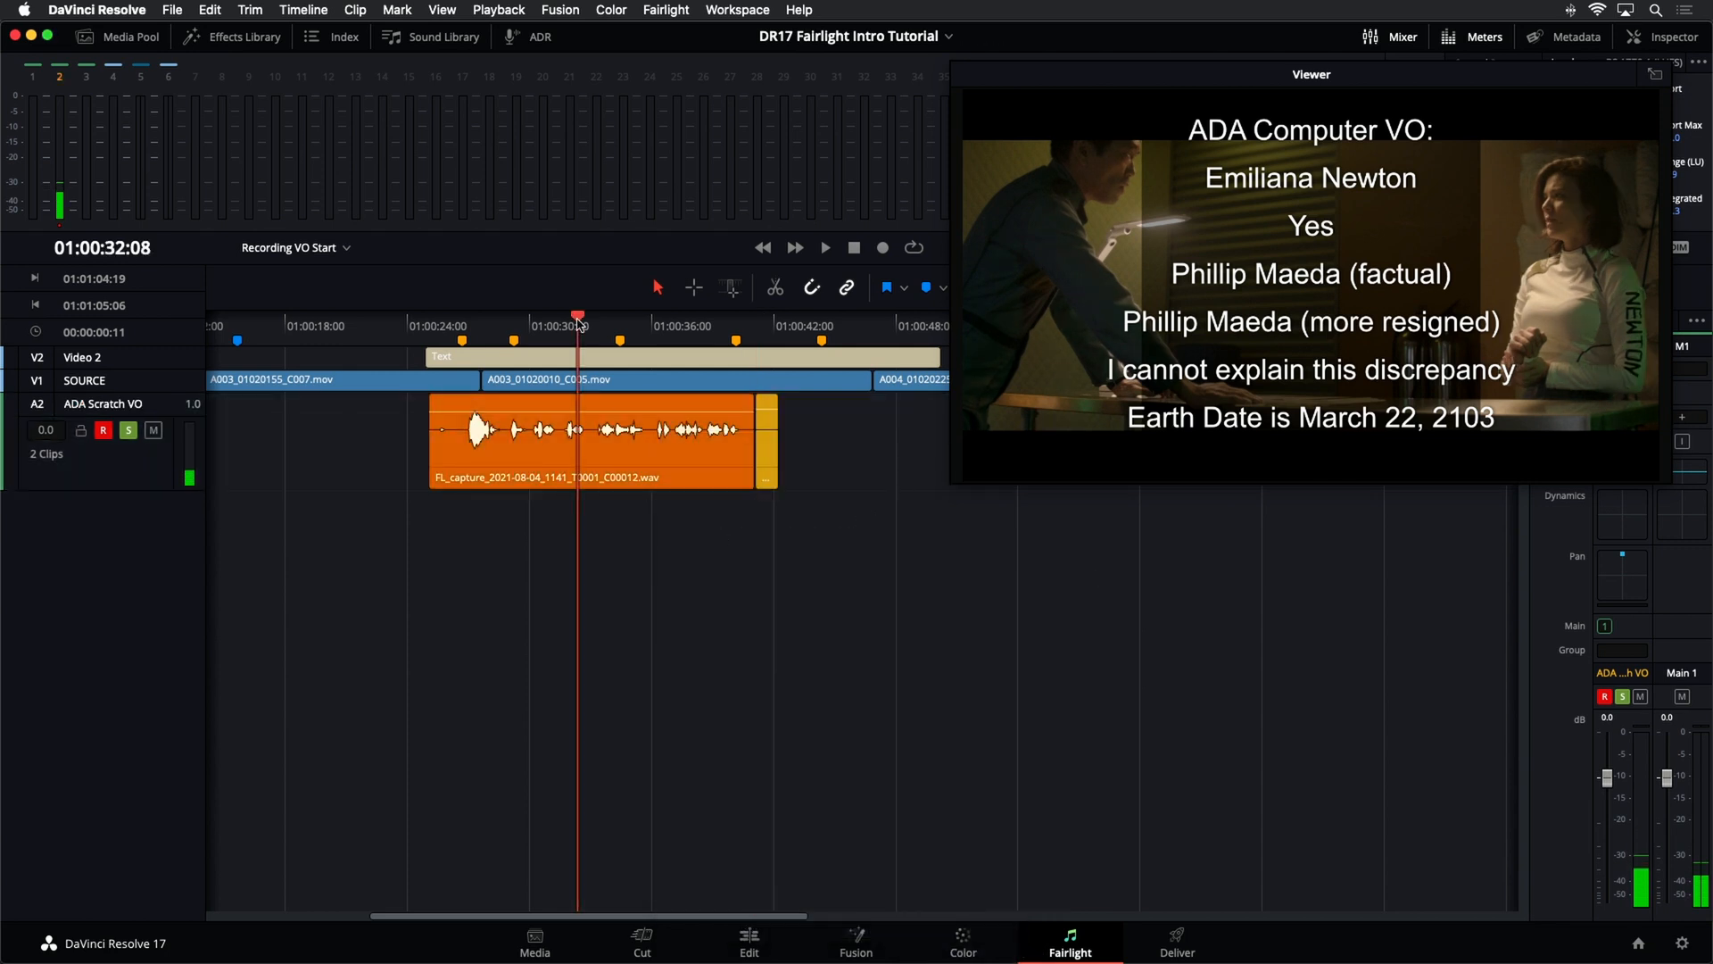
{"action": "left_click_drag", "start_coordinate": [613, 326], "coordinate": [591, 326]}
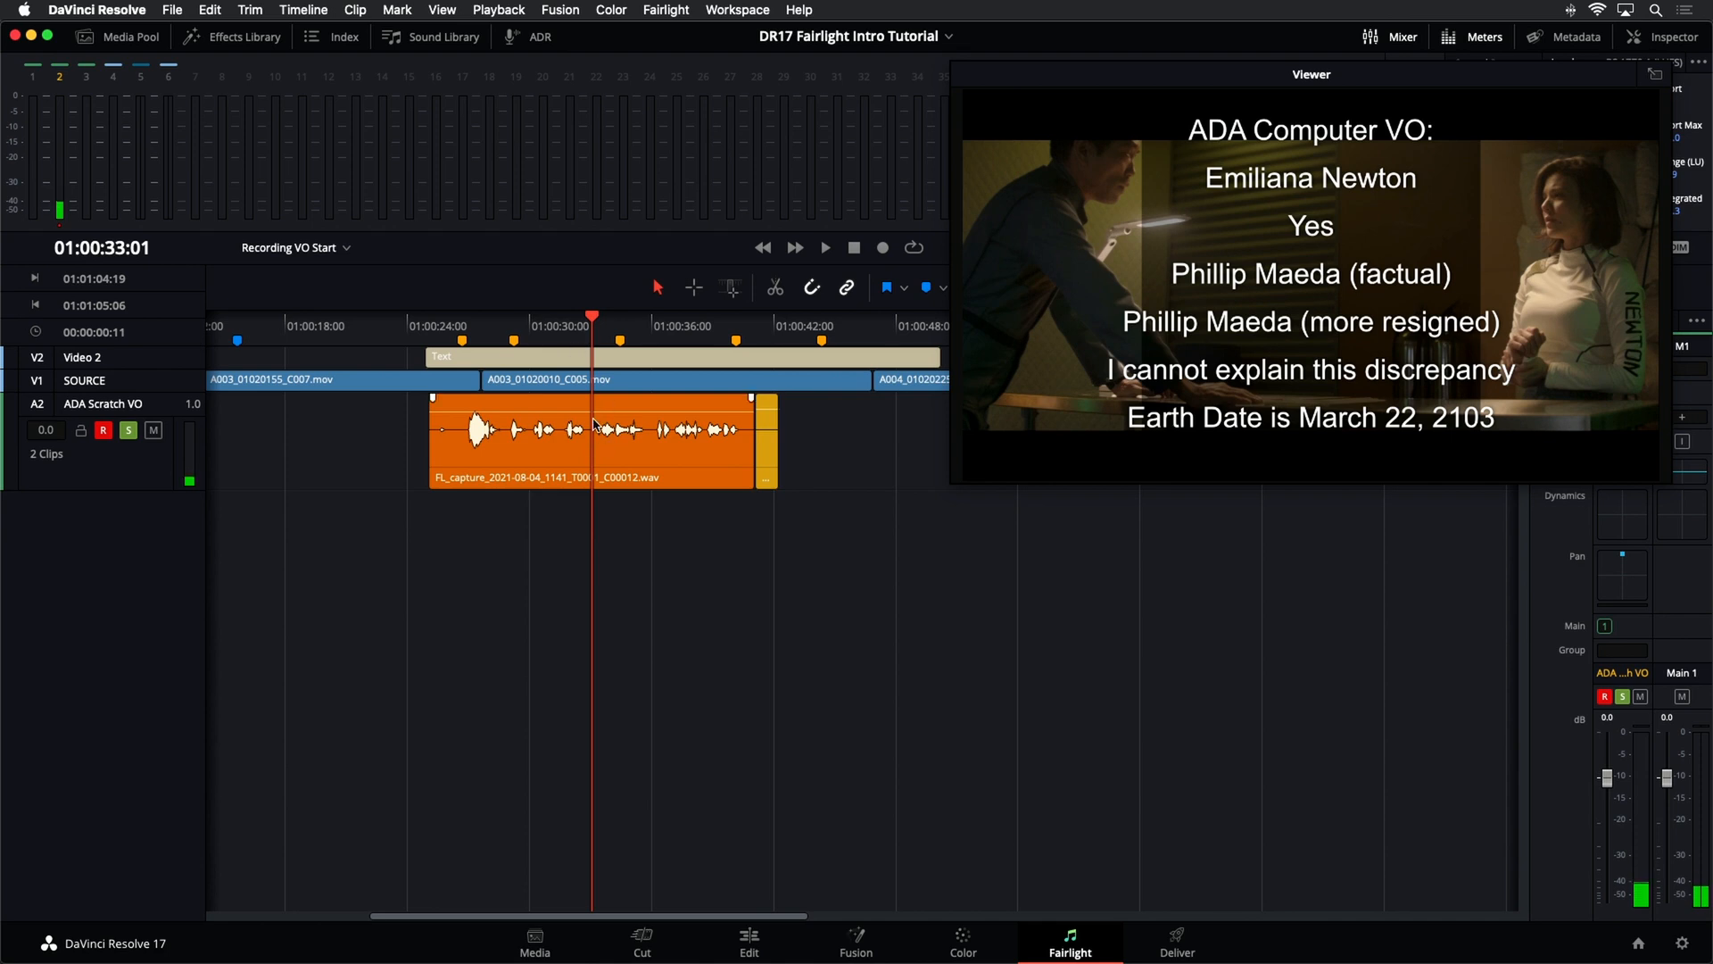
{"action": "left_click", "coordinate": [883, 248]}
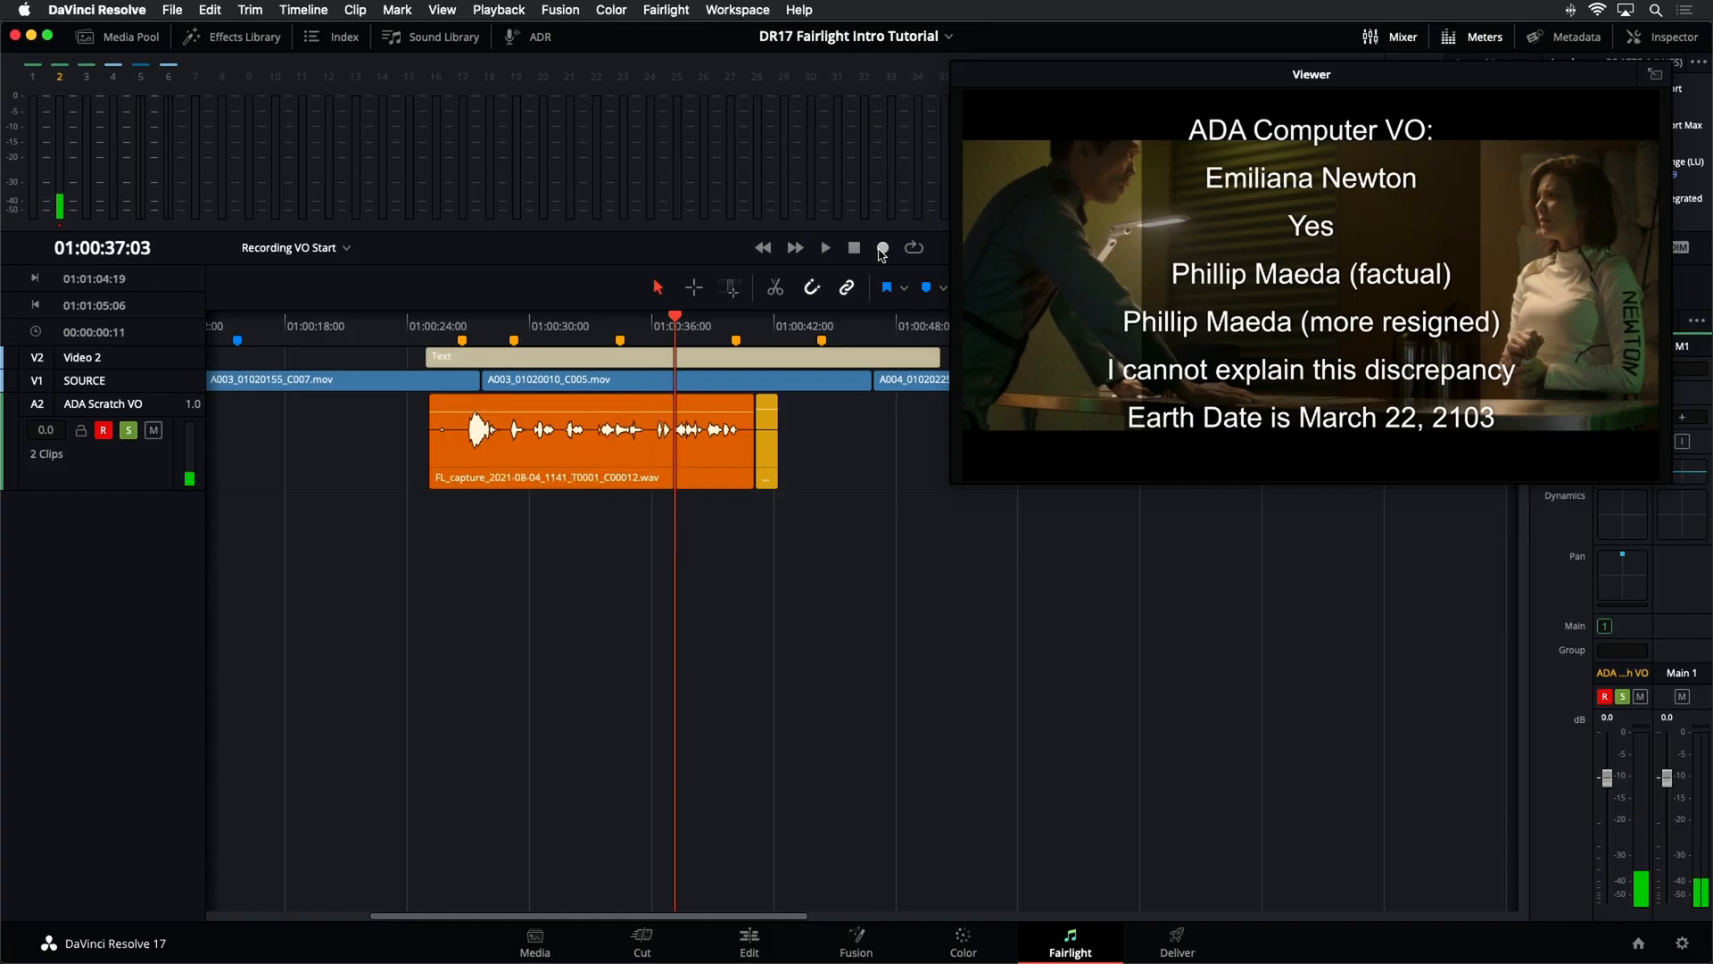
{"action": "left_click", "coordinate": [590, 325]}
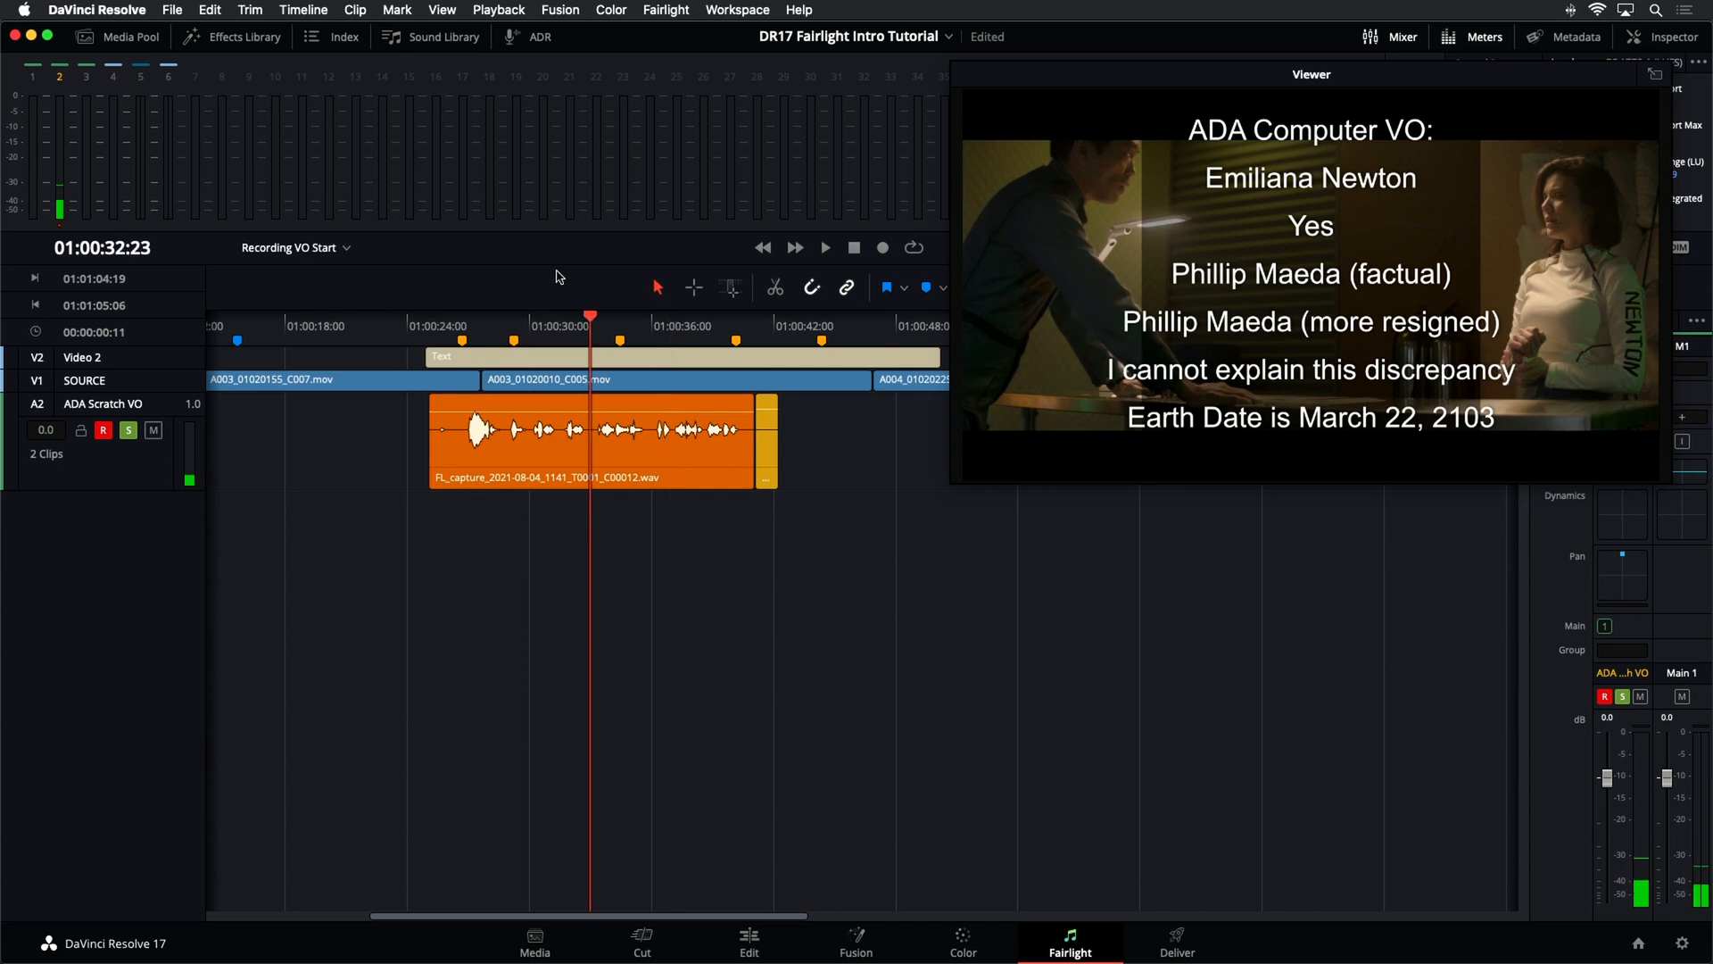
{"action": "left_click", "coordinate": [885, 248]}
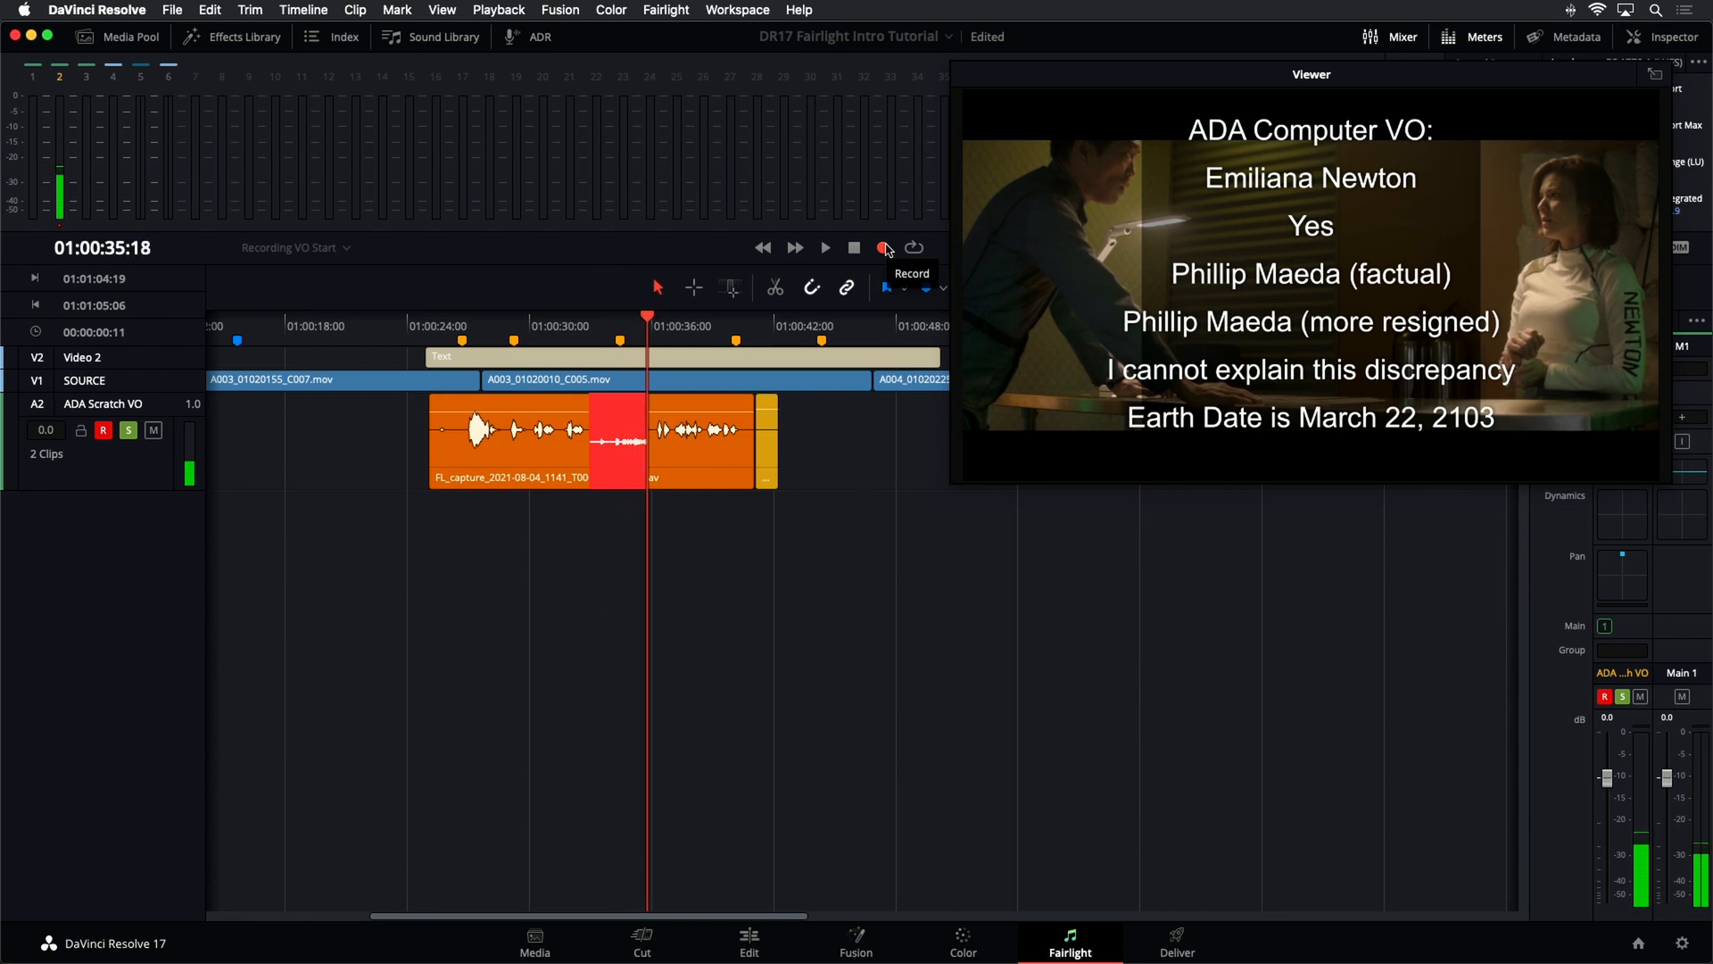
{"action": "left_click", "coordinate": [885, 248]}
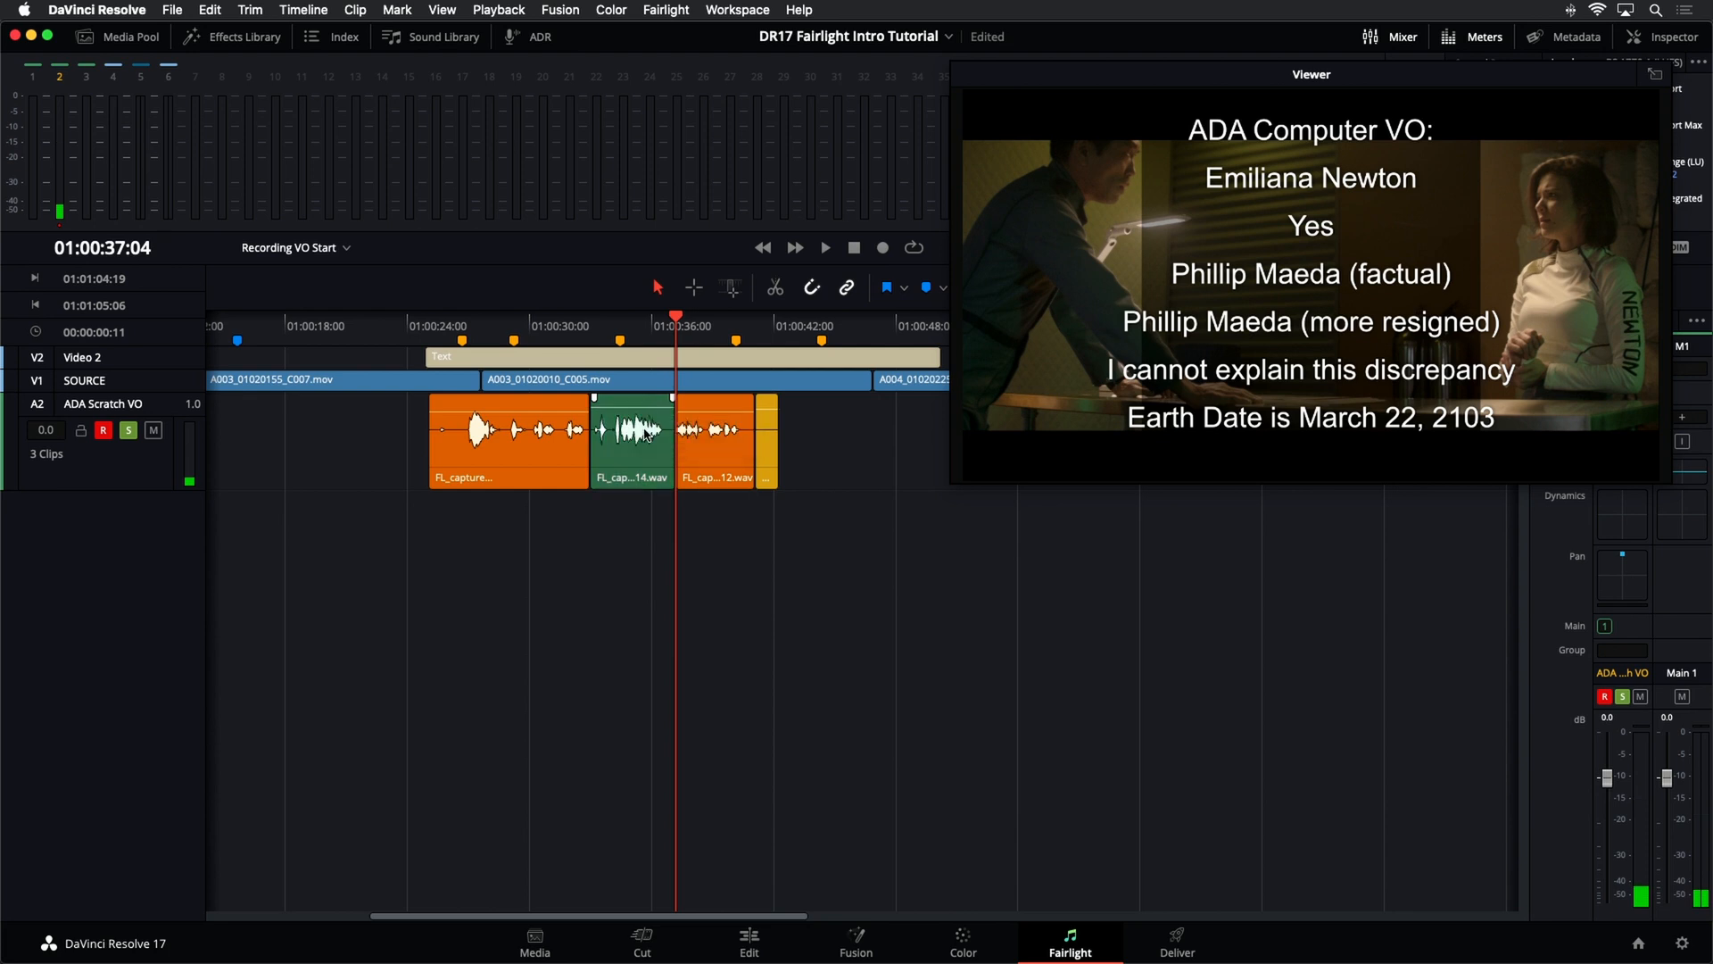
- Give the green punch-in clip a lighter orange color and disarm the ADA Scratch VO track
{"action": "right_click", "coordinate": [646, 434]}
{"action": "mouse_move", "coordinate": [761, 749]}
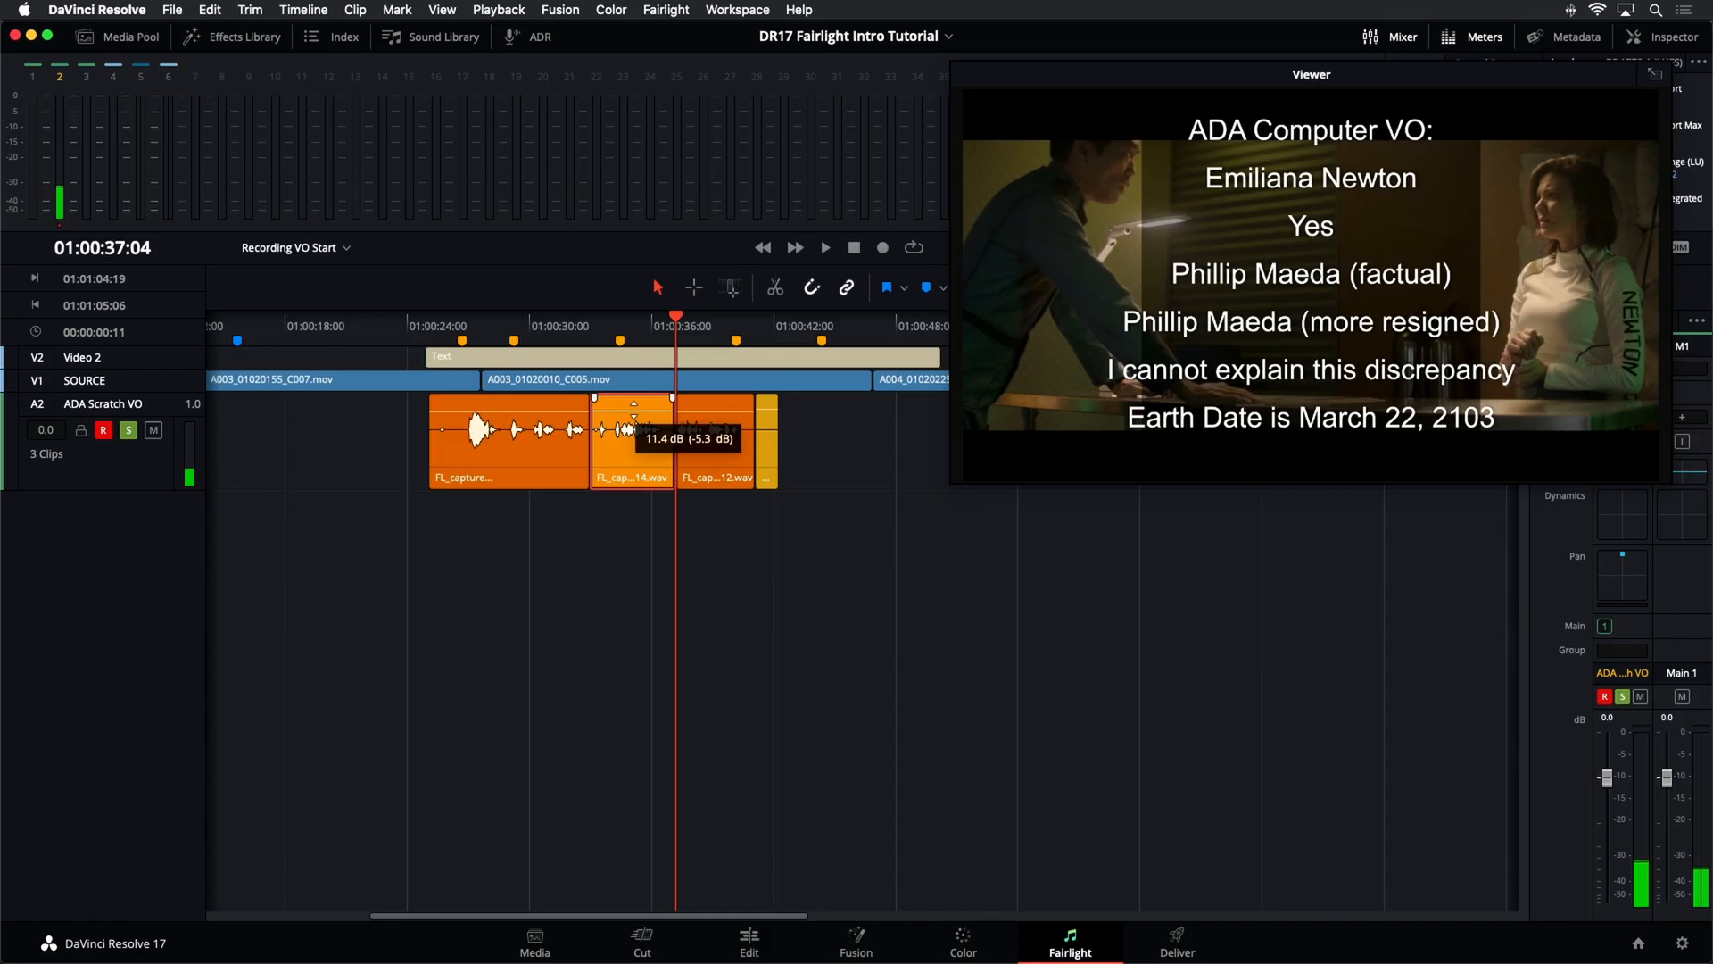
{"action": "left_click", "coordinate": [104, 430]}
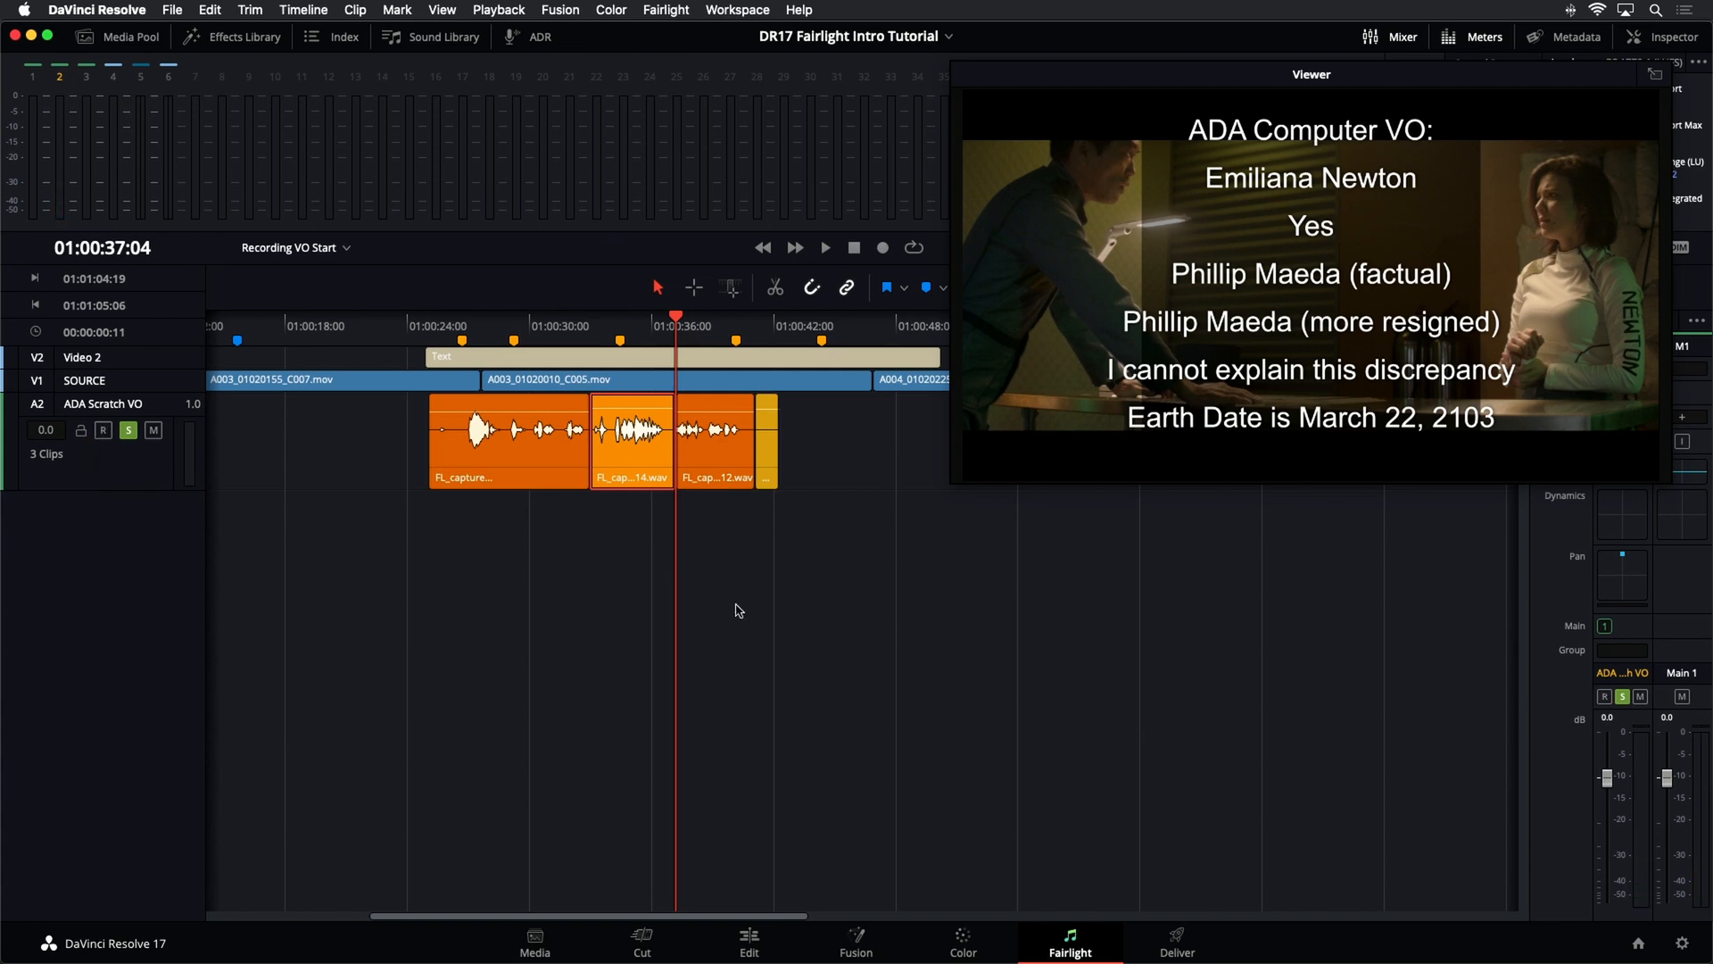
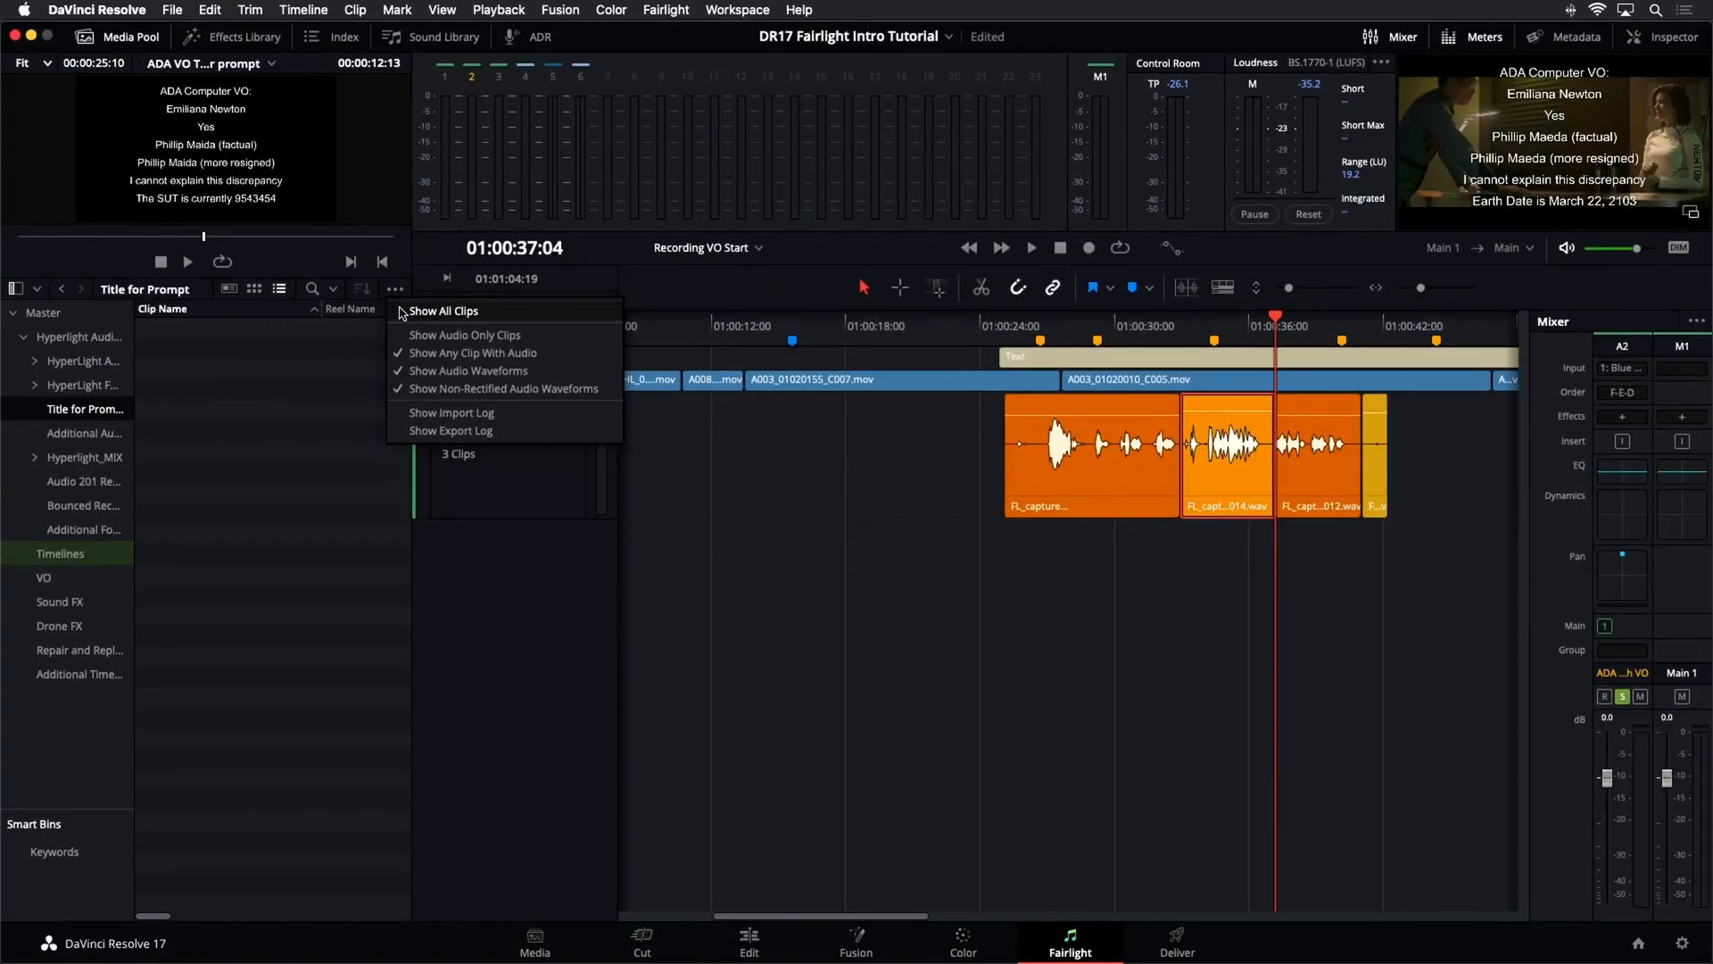
- Show all clips in the media pool and create a timeline named VO with Safety from the ADA VO TEXT for prompt title
{"action": "left_click", "coordinate": [399, 312]}
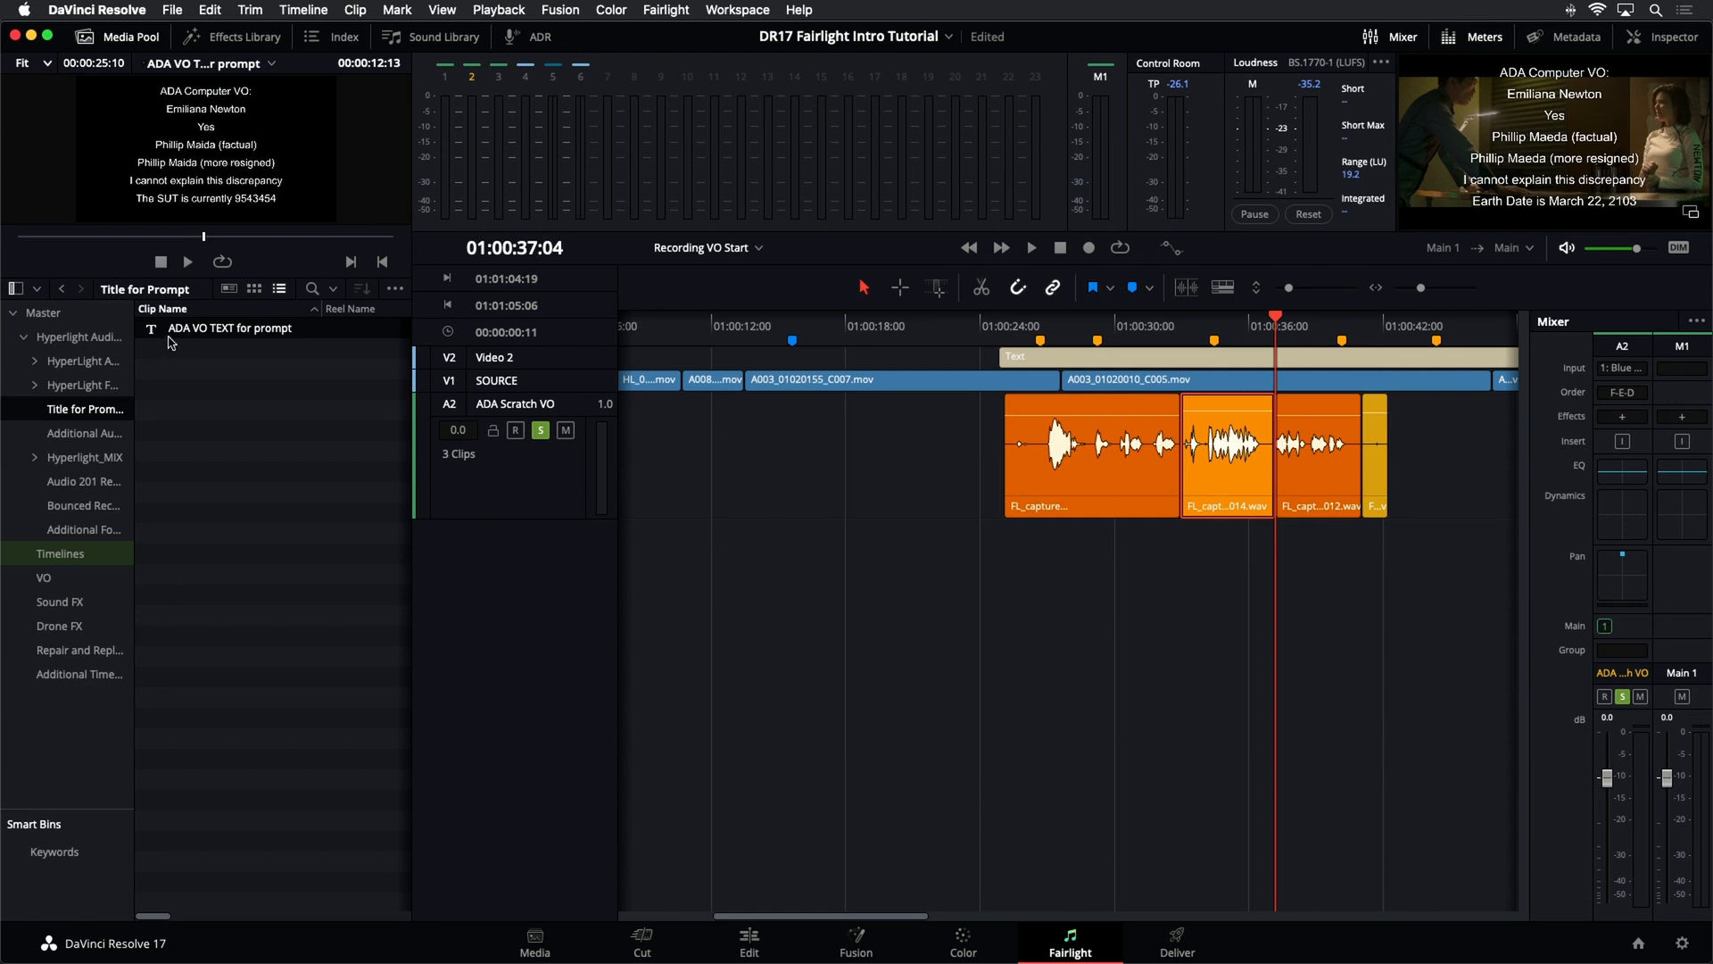
{"action": "right_click", "coordinate": [202, 333]}
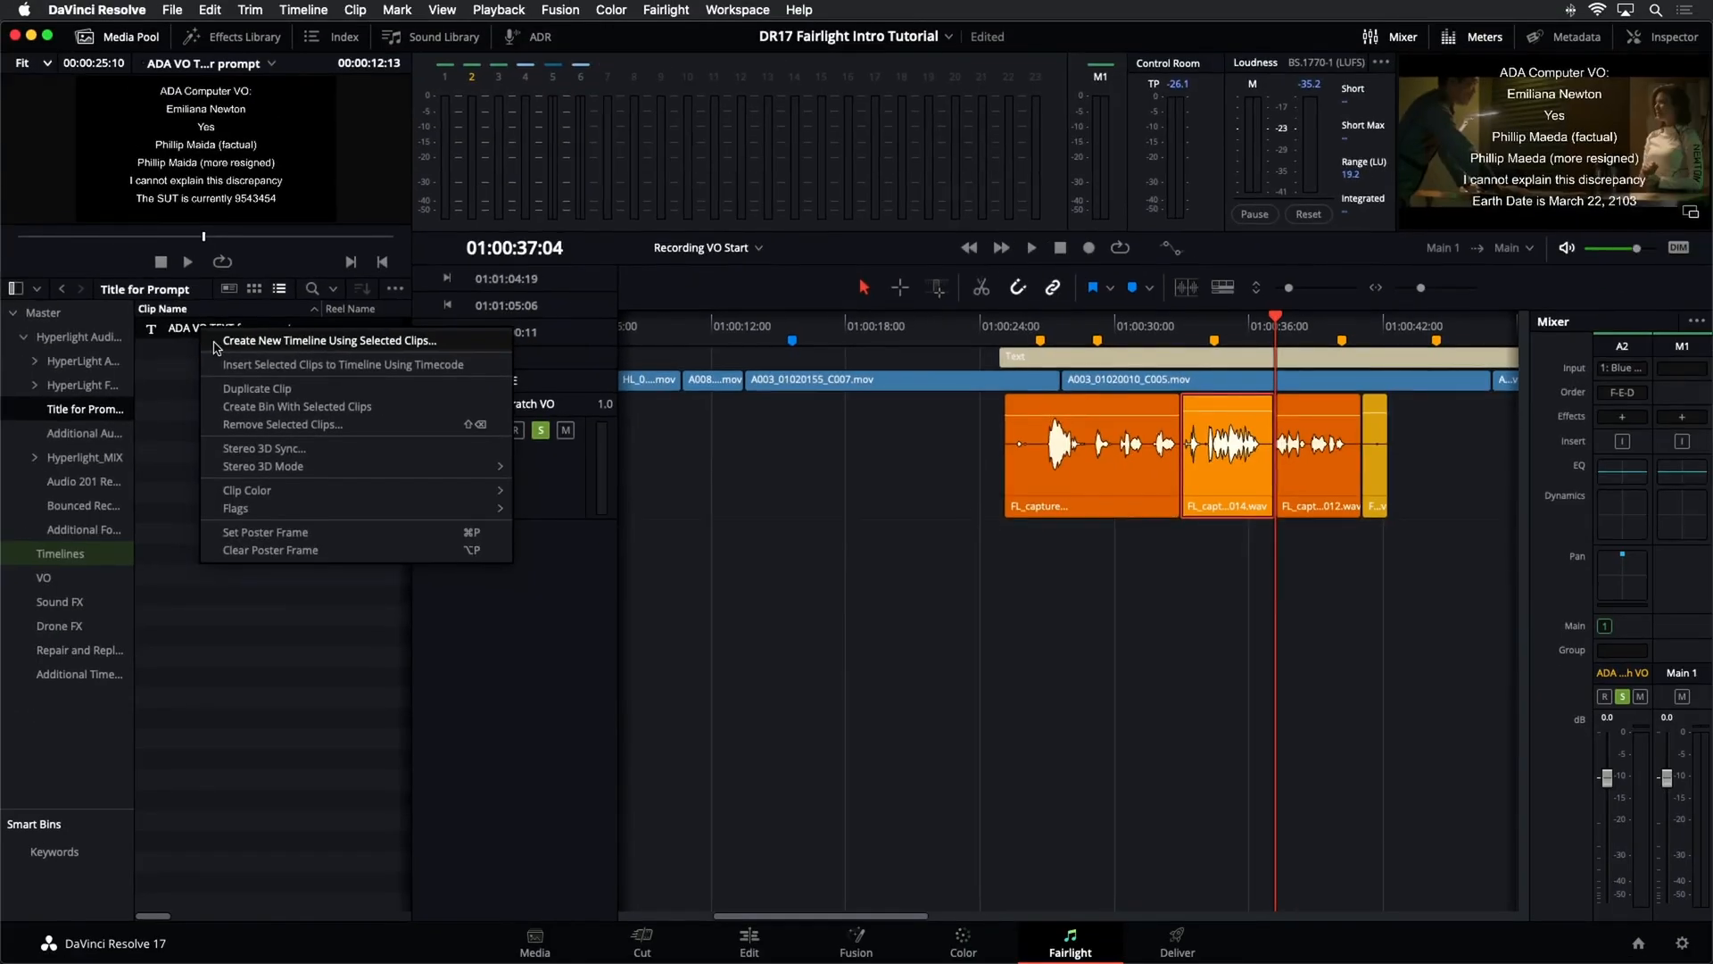
{"action": "left_click", "coordinate": [214, 343]}
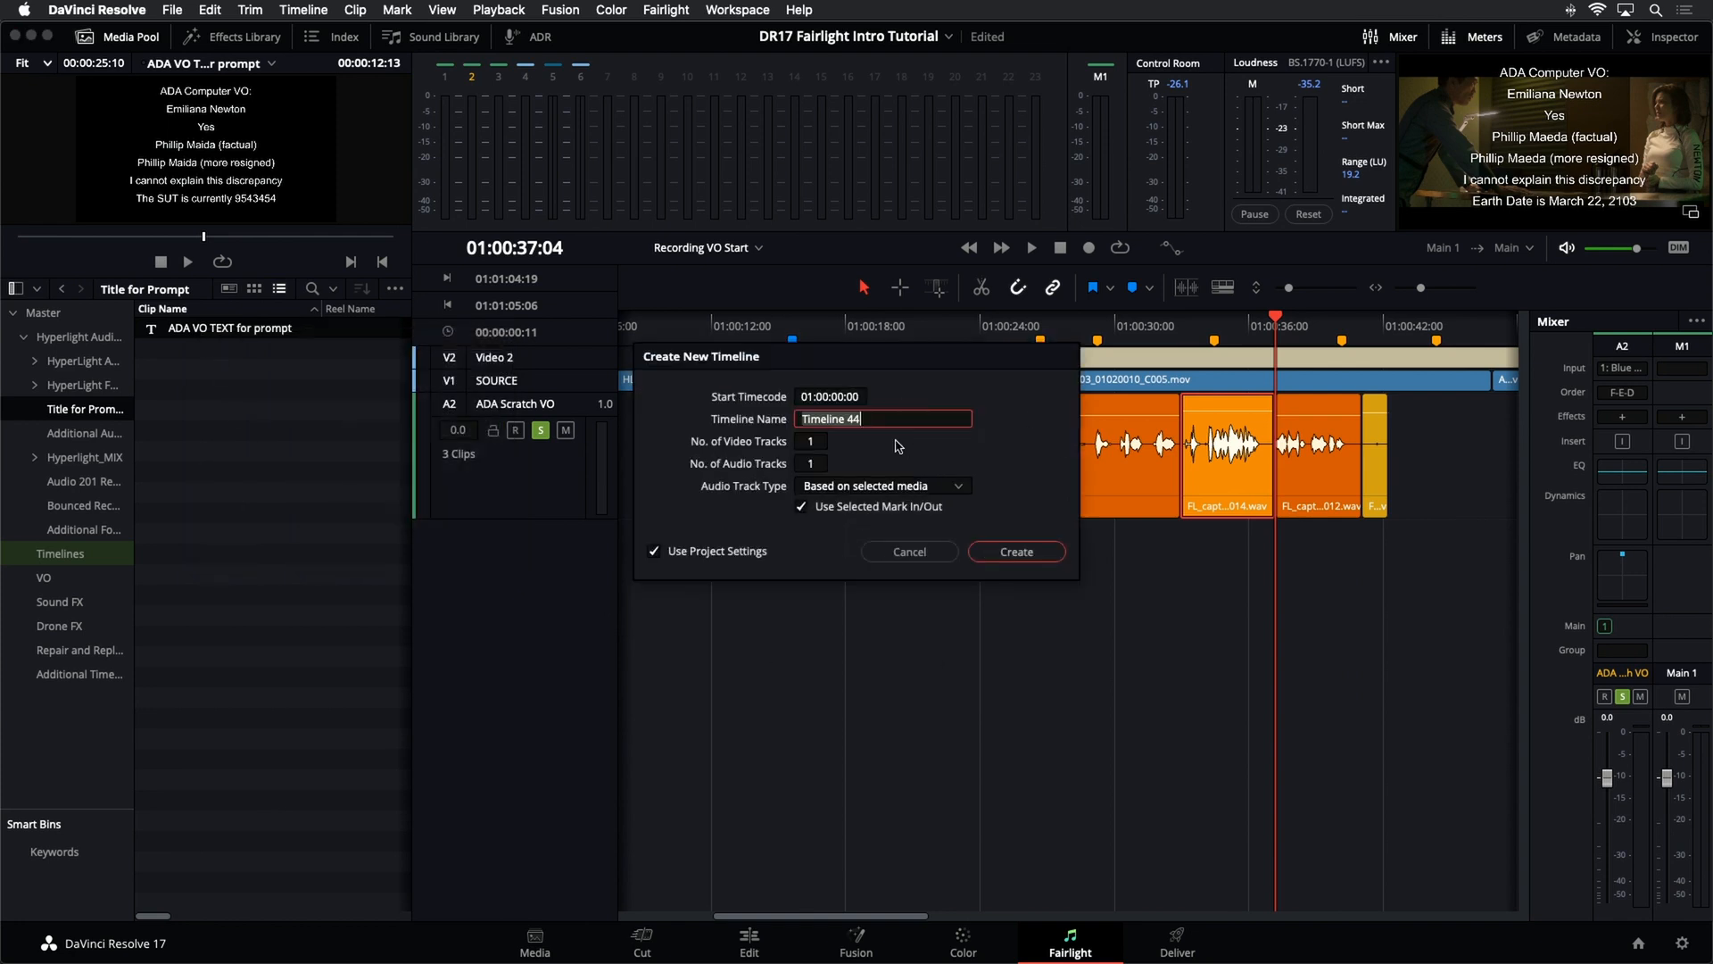
{"action": "type", "text": "V"}
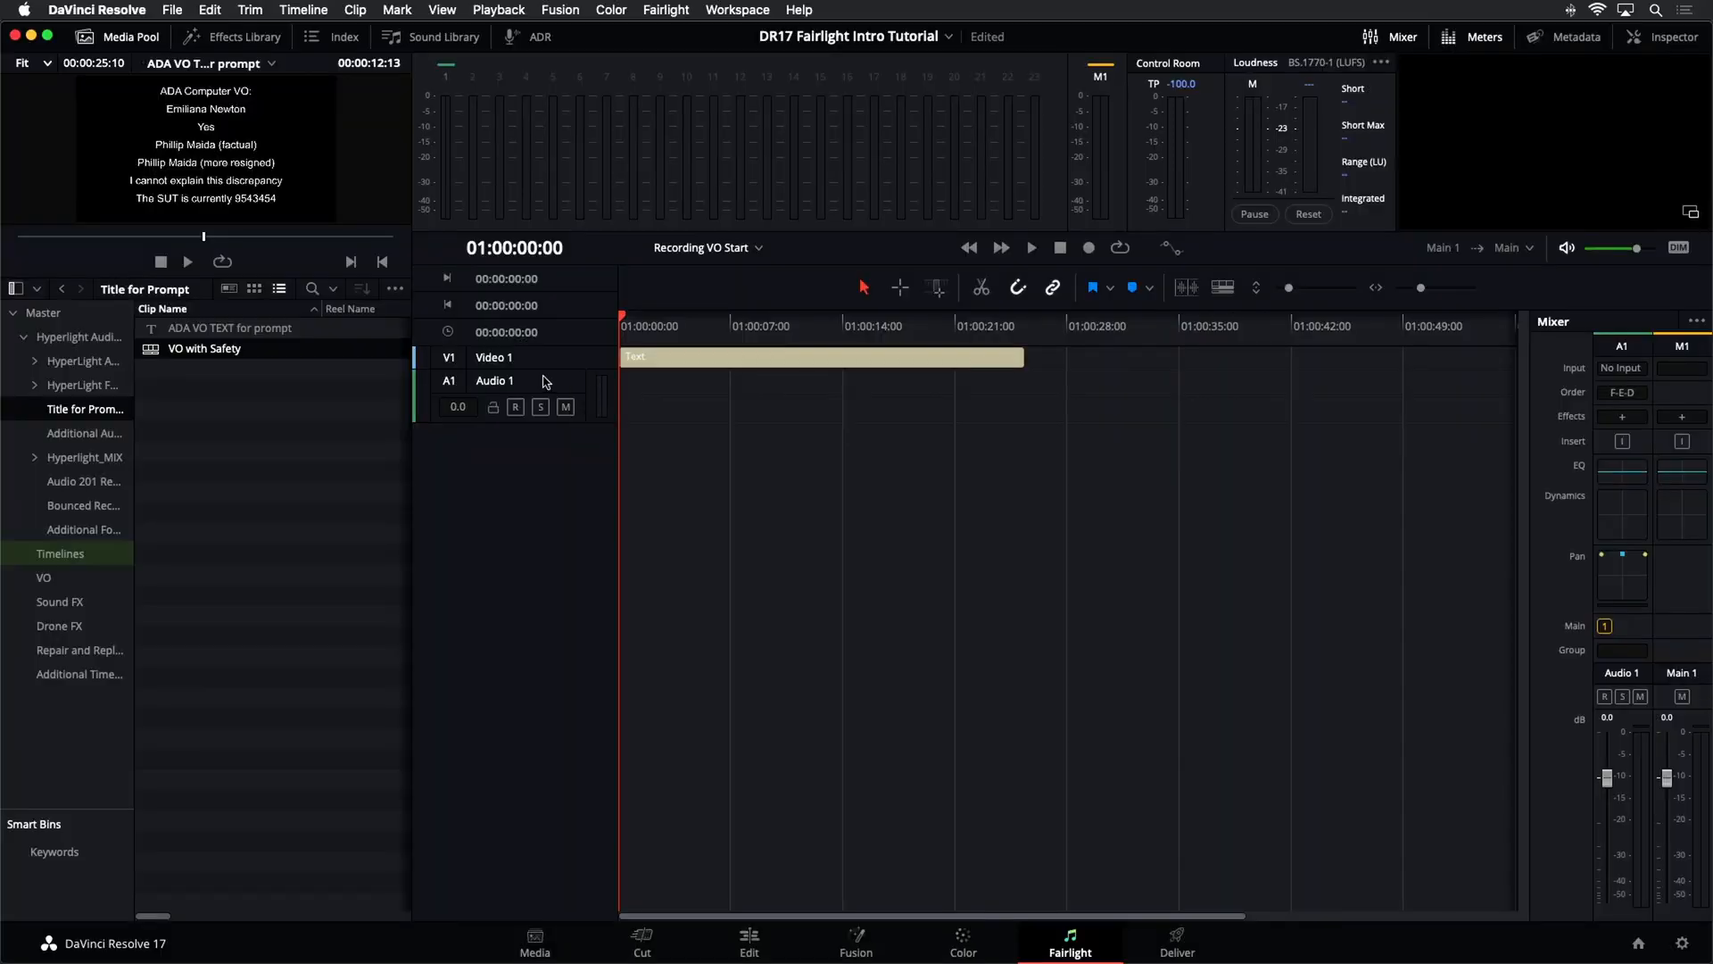
- Make the Audio 1 track taller and change its track type to mono
{"action": "left_click", "coordinate": [545, 382]}
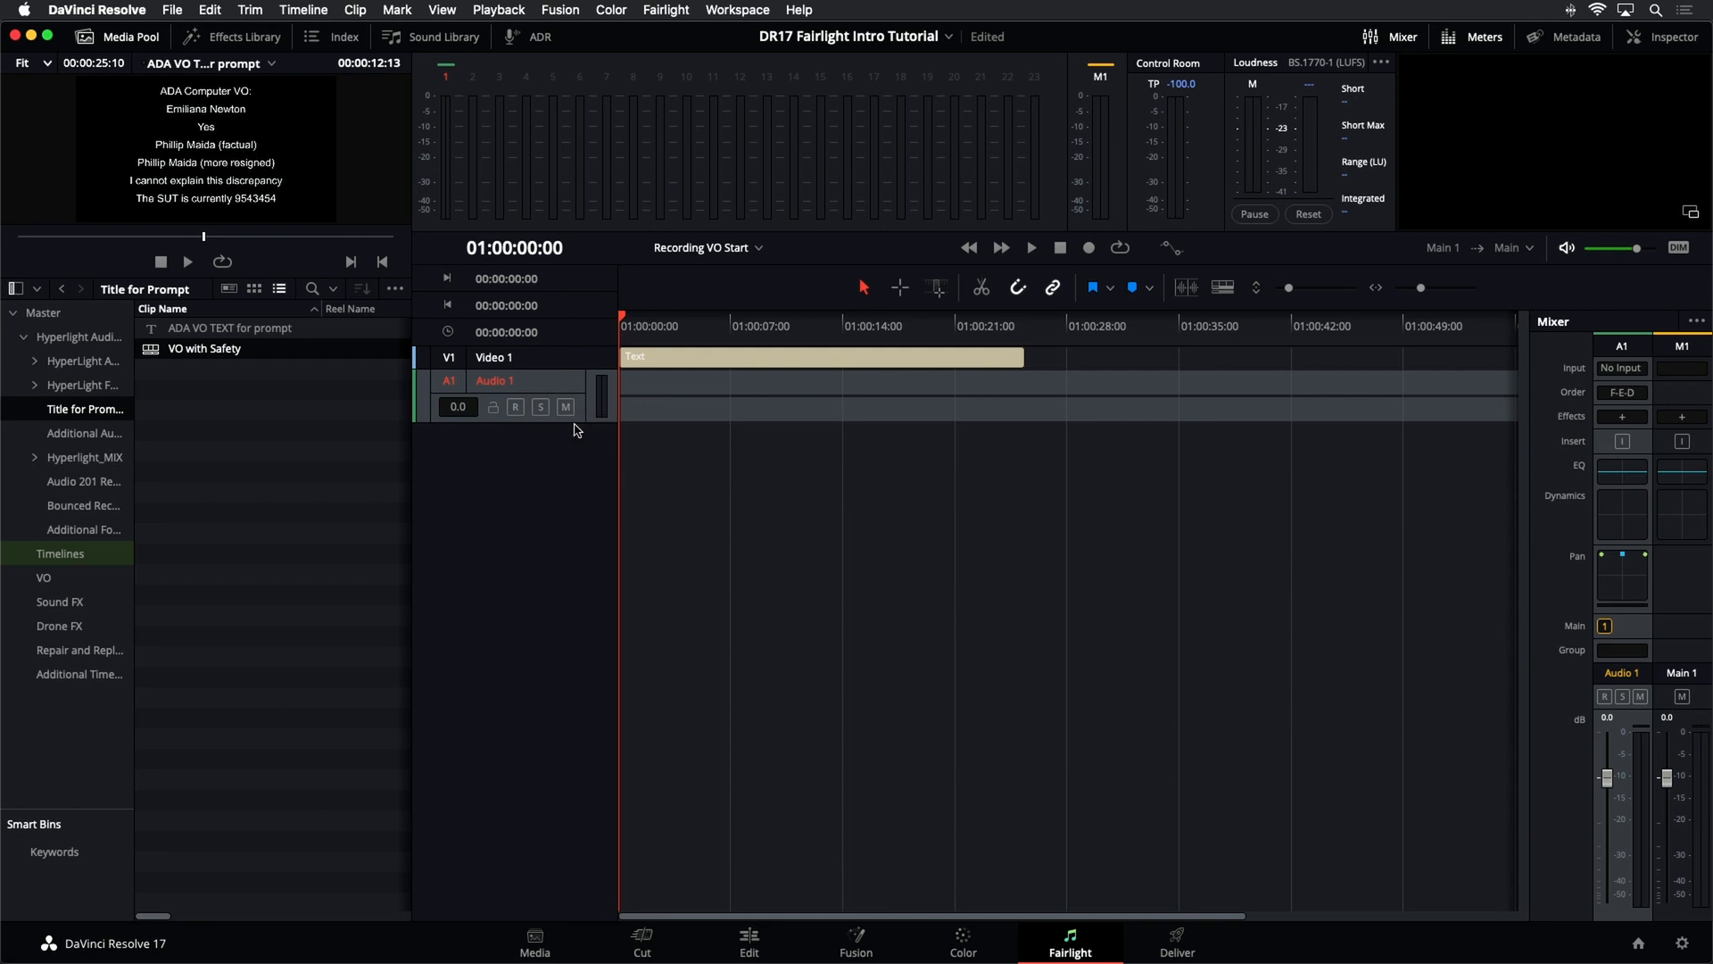
{"action": "left_click_drag", "start_coordinate": [575, 424], "coordinate": [554, 535]}
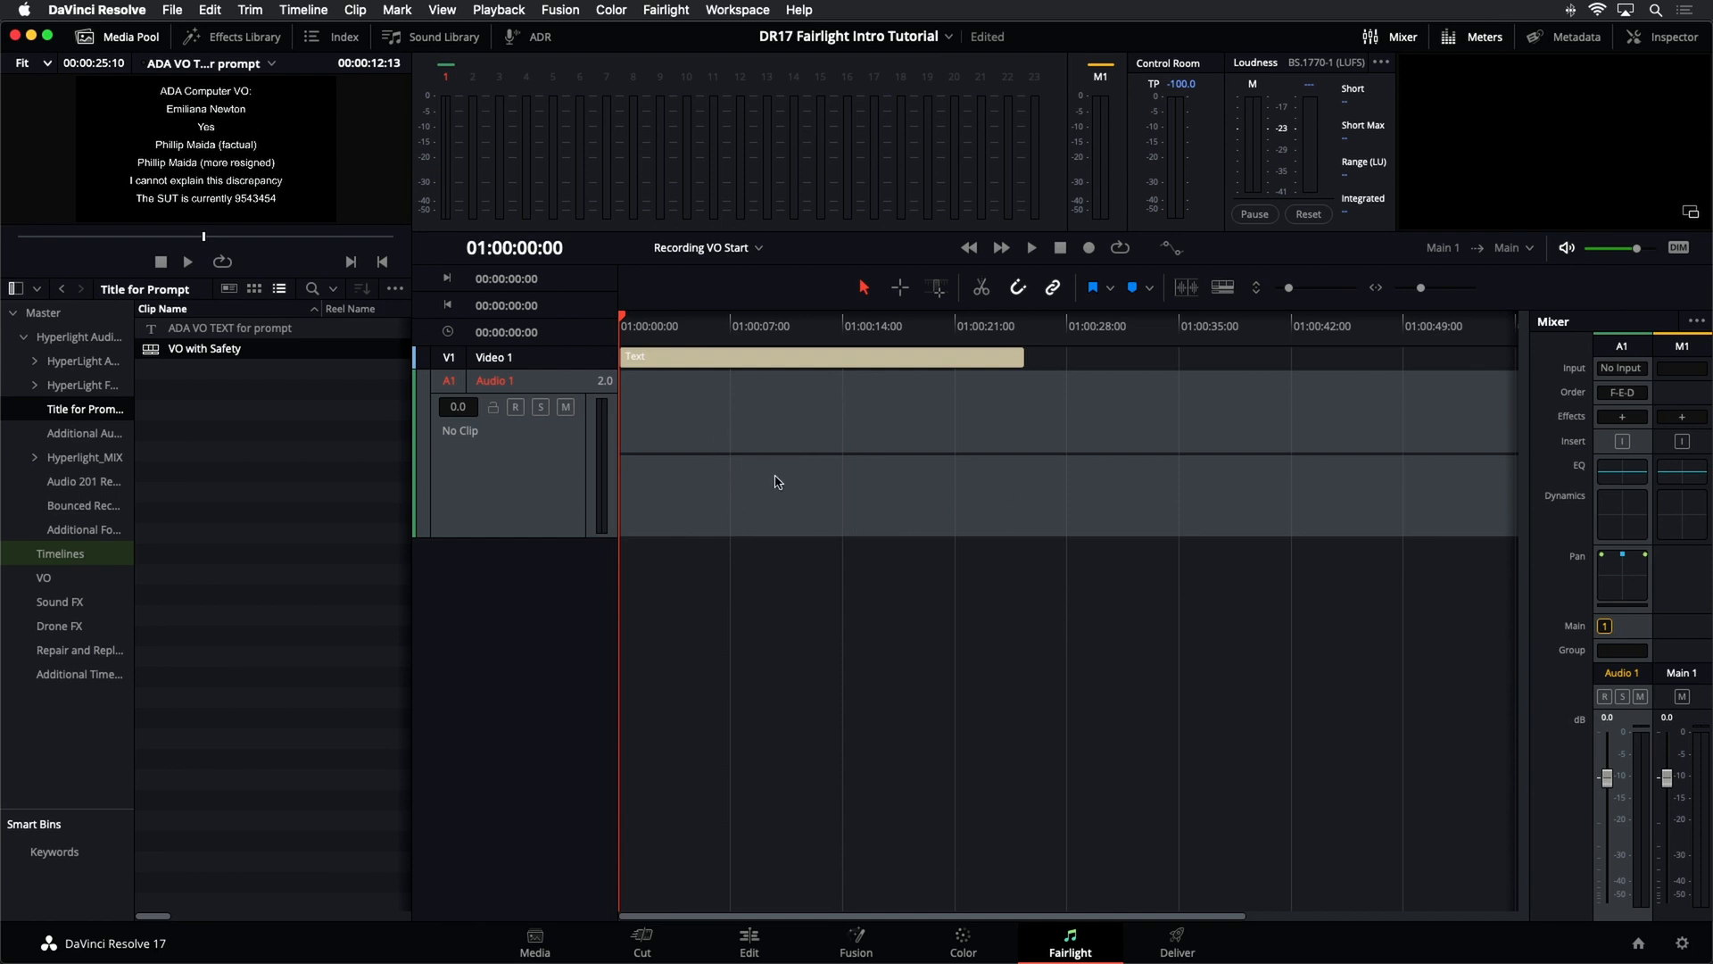
{"action": "right_click", "coordinate": [552, 465]}
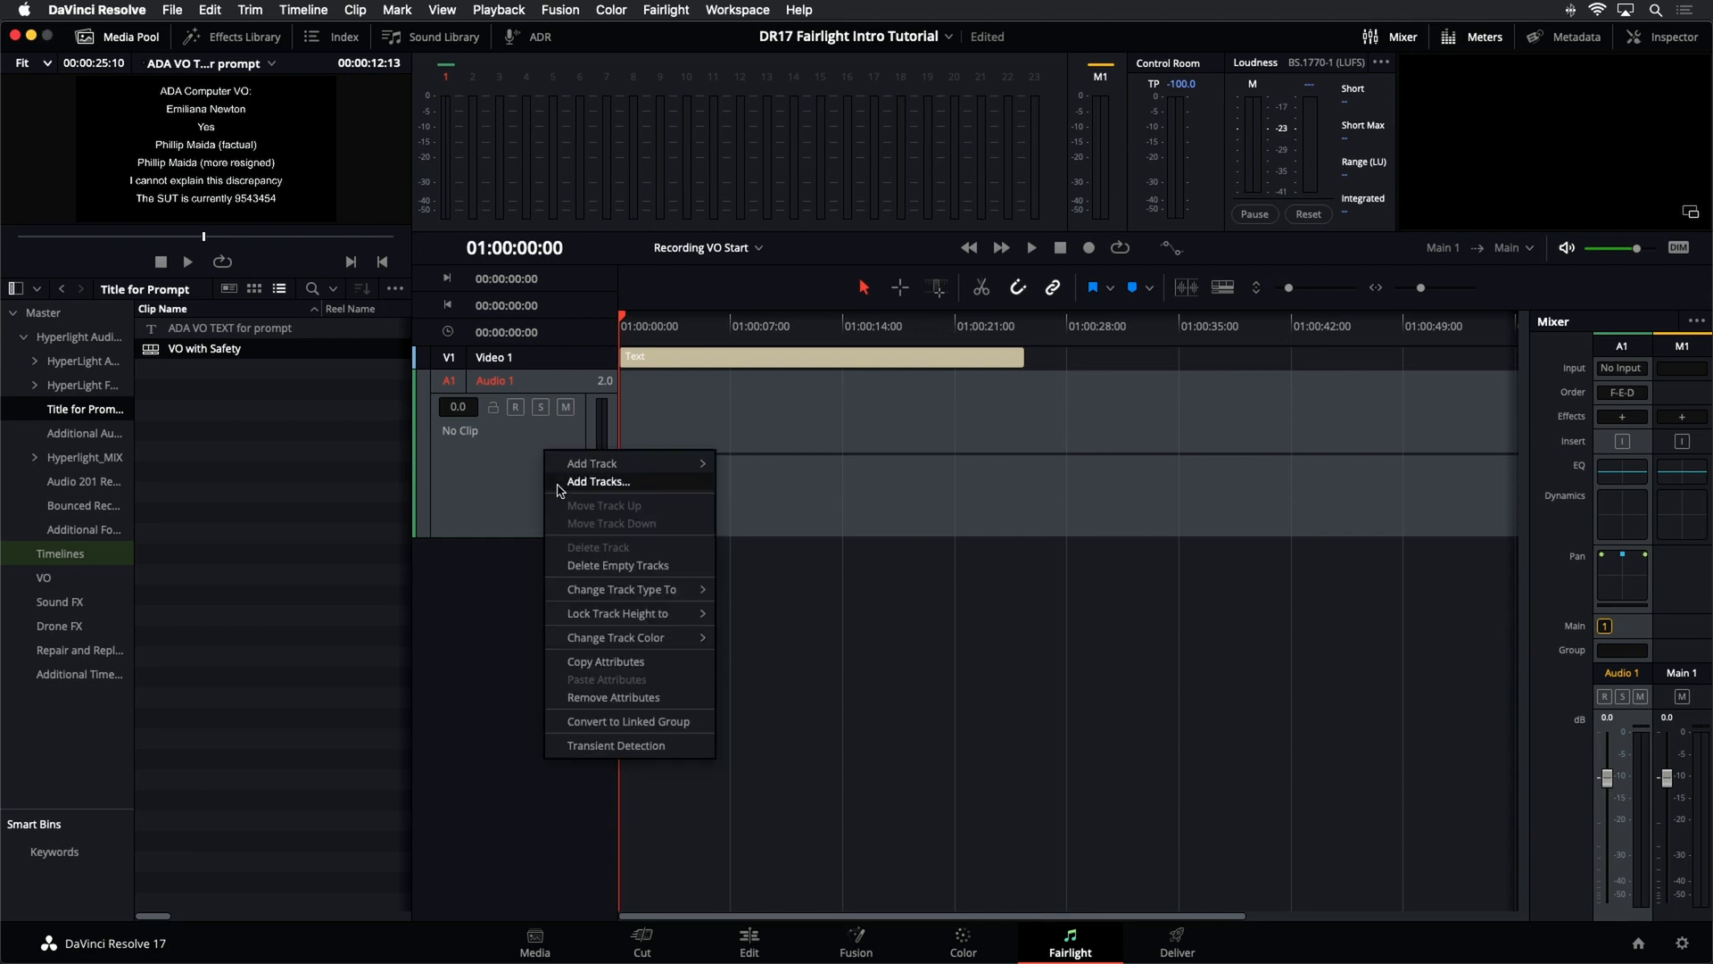
{"action": "mouse_move", "coordinate": [630, 590]}
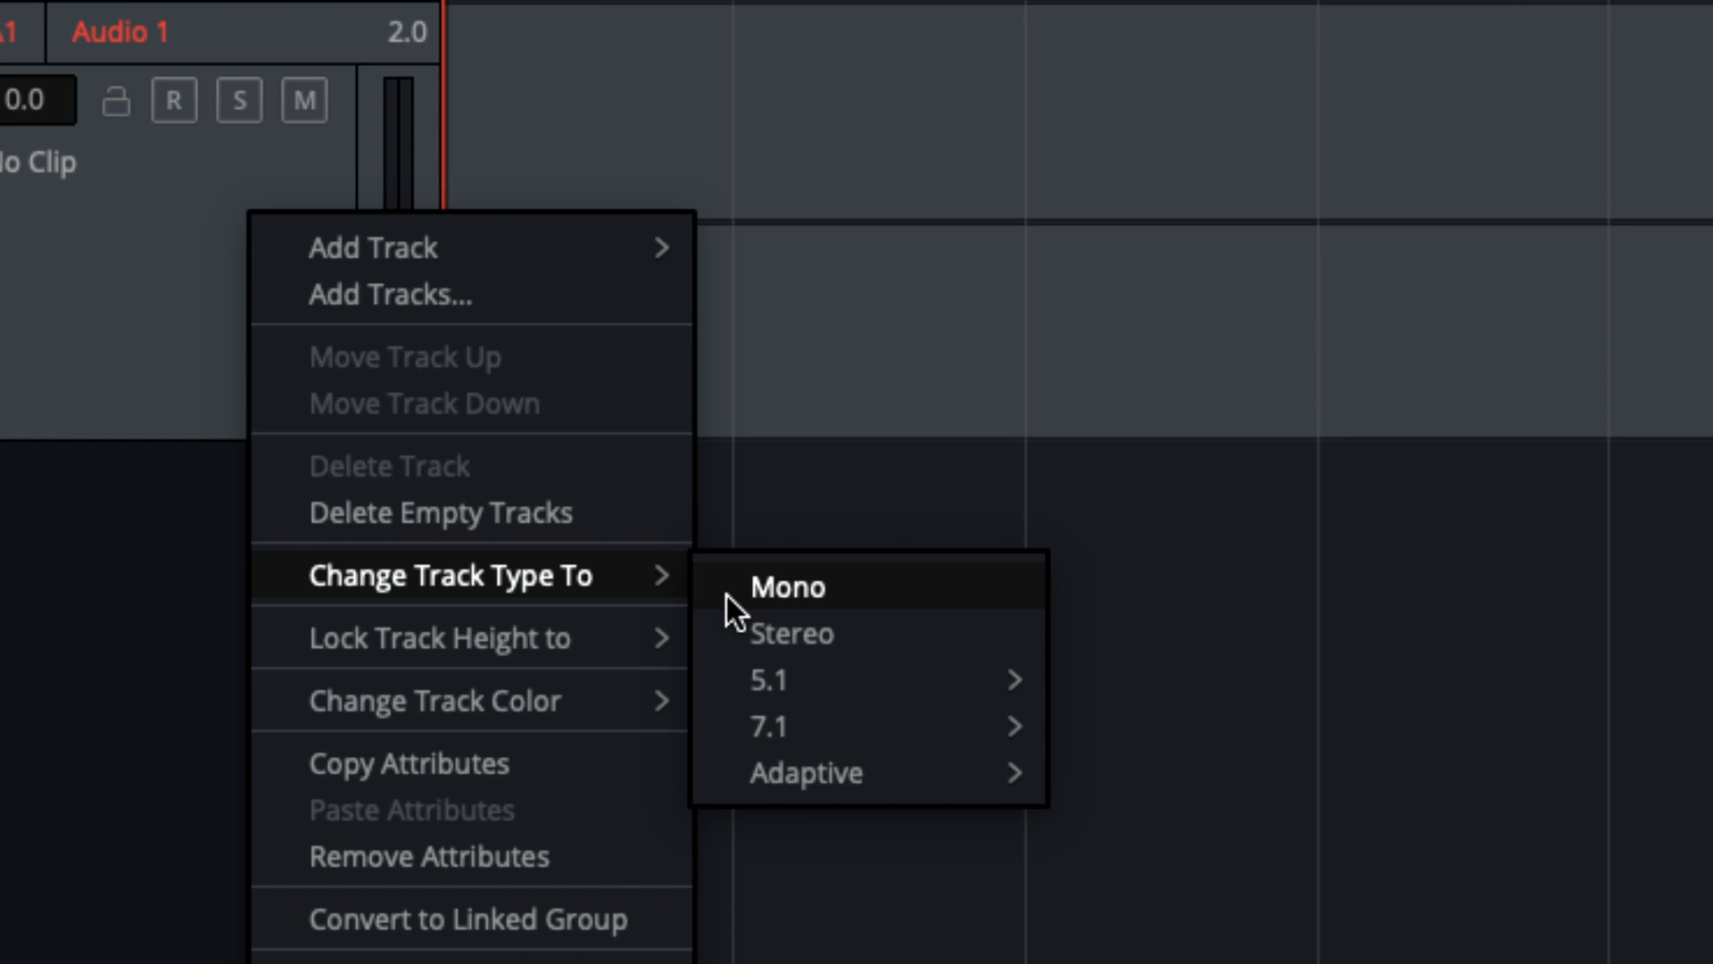
{"action": "left_click", "coordinate": [765, 590]}
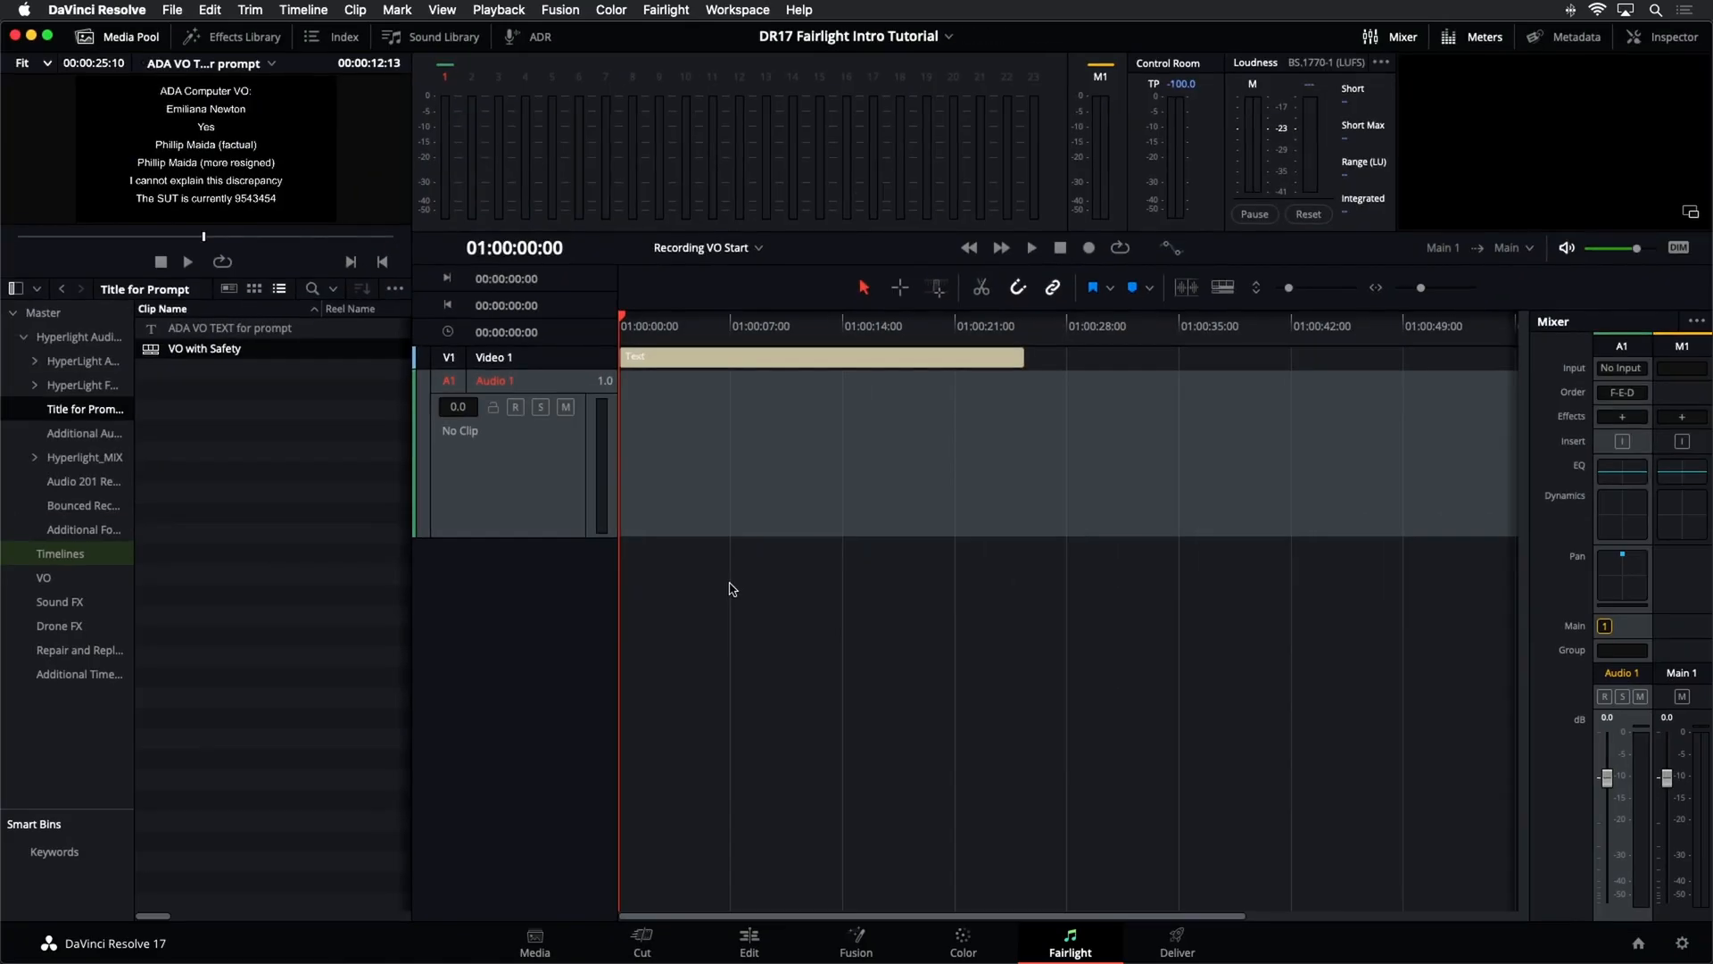
- Add a second mono audio track and increase the height of both audio tracks
{"action": "right_click", "coordinate": [554, 468]}
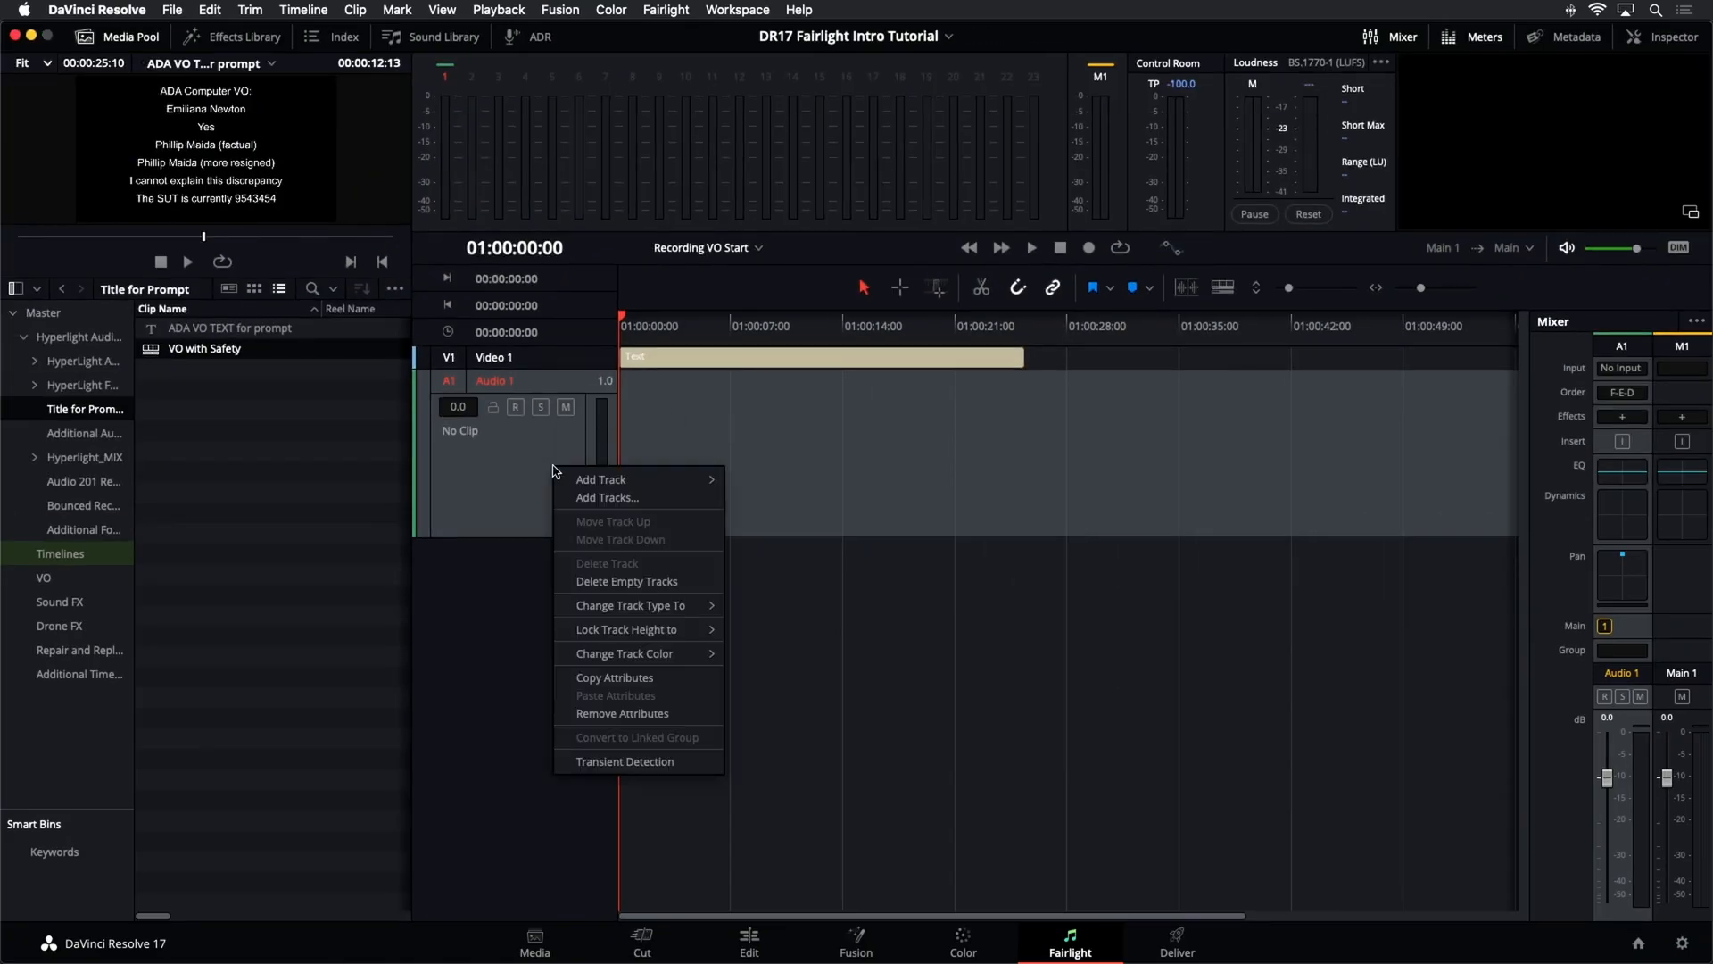
{"action": "mouse_move", "coordinate": [589, 483]}
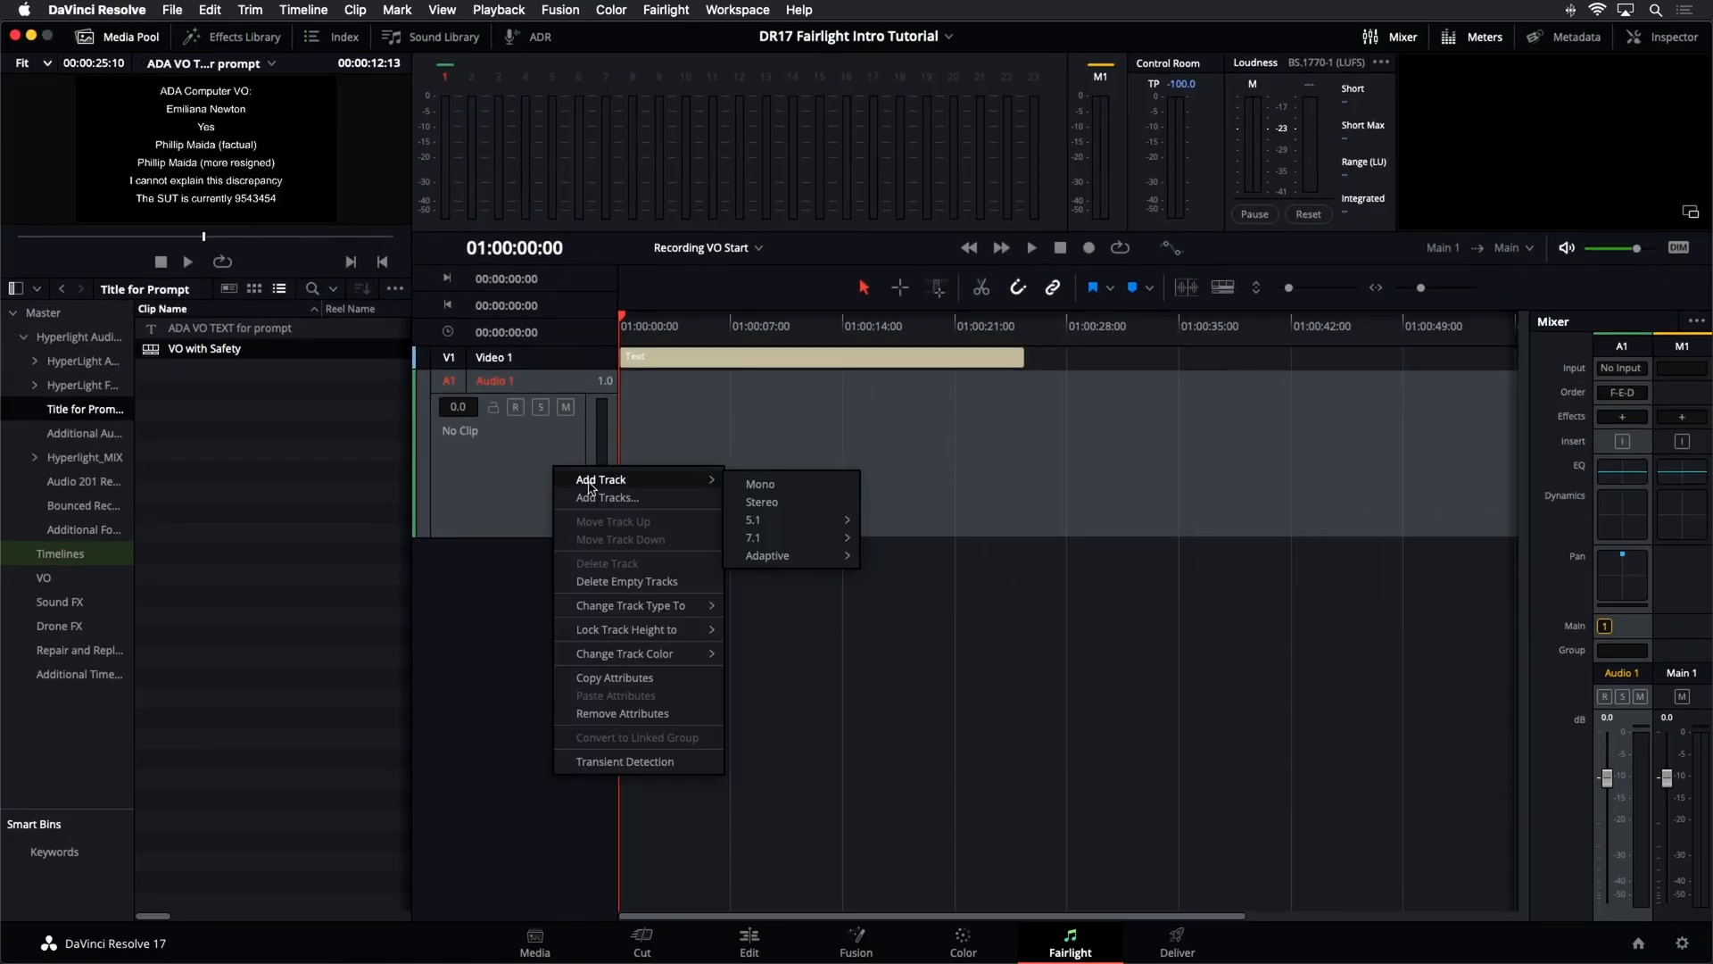
{"action": "left_click", "coordinate": [759, 483]}
{"action": "left_click_drag", "start_coordinate": [504, 589], "coordinate": [510, 757]}
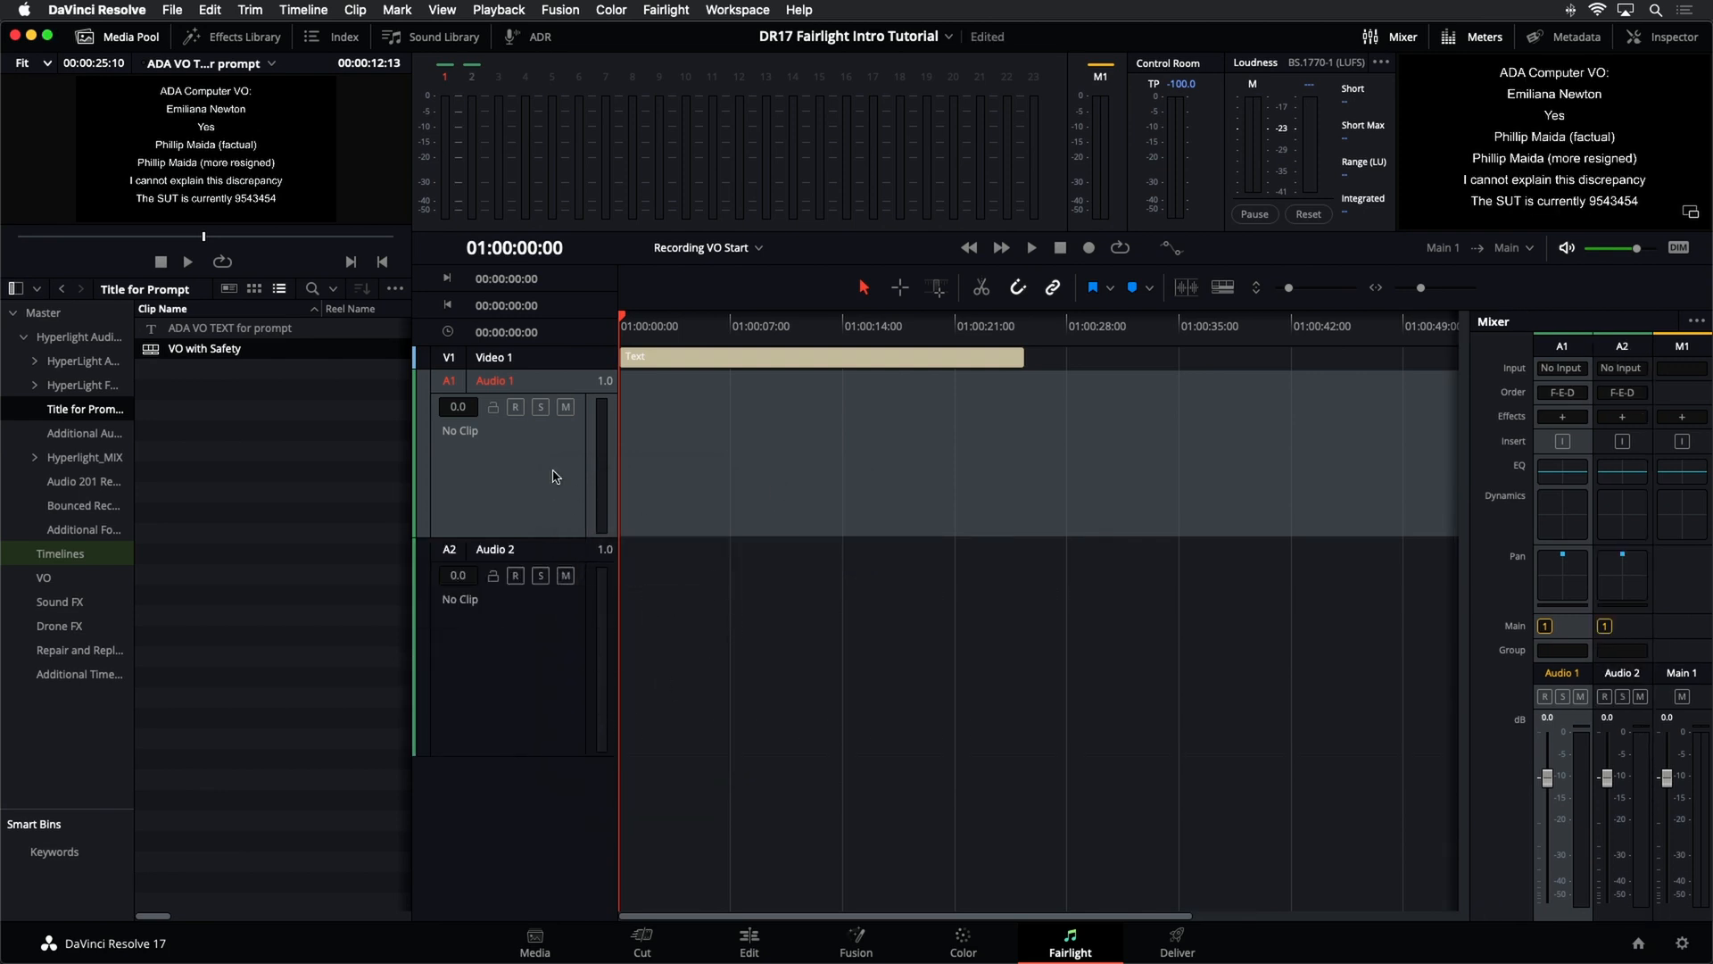
{"action": "mouse_move", "coordinate": [1290, 294]}
{"action": "left_mouse_down"}
{"action": "mouse_move", "coordinate": [1322, 290]}
{"action": "mouse_move", "coordinate": [1296, 287]}
{"action": "left_mouse_up"}
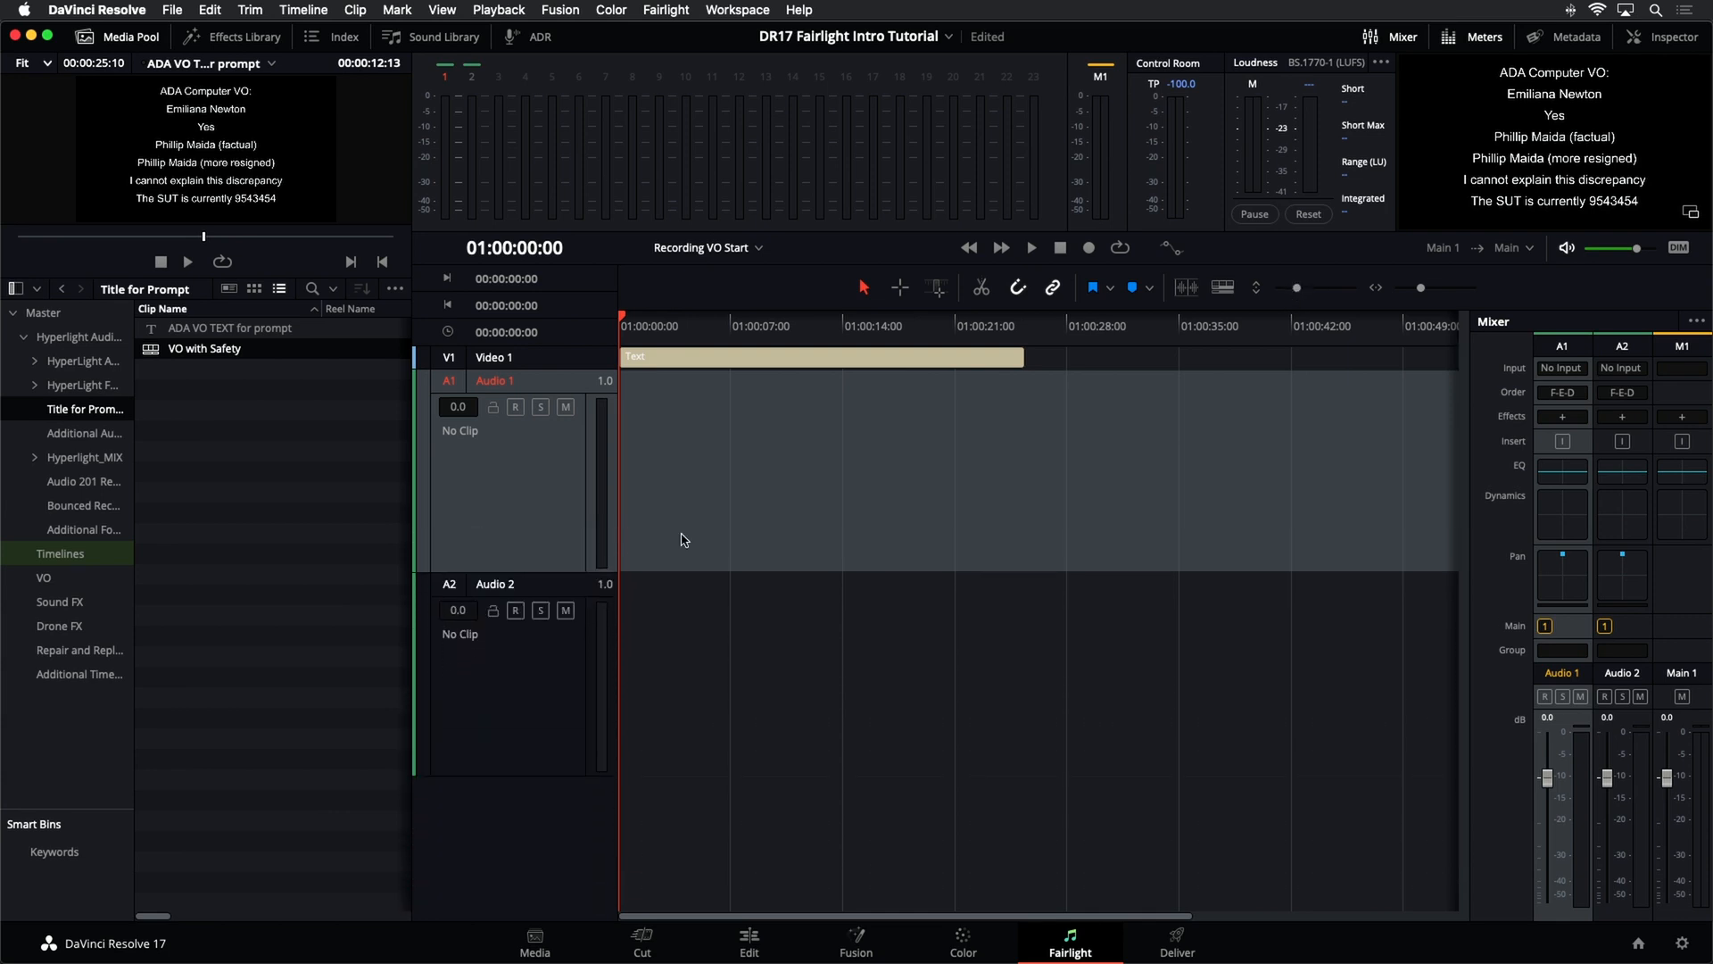
- Rename track Audio 1 to Unity VO and track Audio 2 to VO with Safety
{"action": "double_click", "coordinate": [518, 381]}
{"action": "type", "text": "Unity VO"}
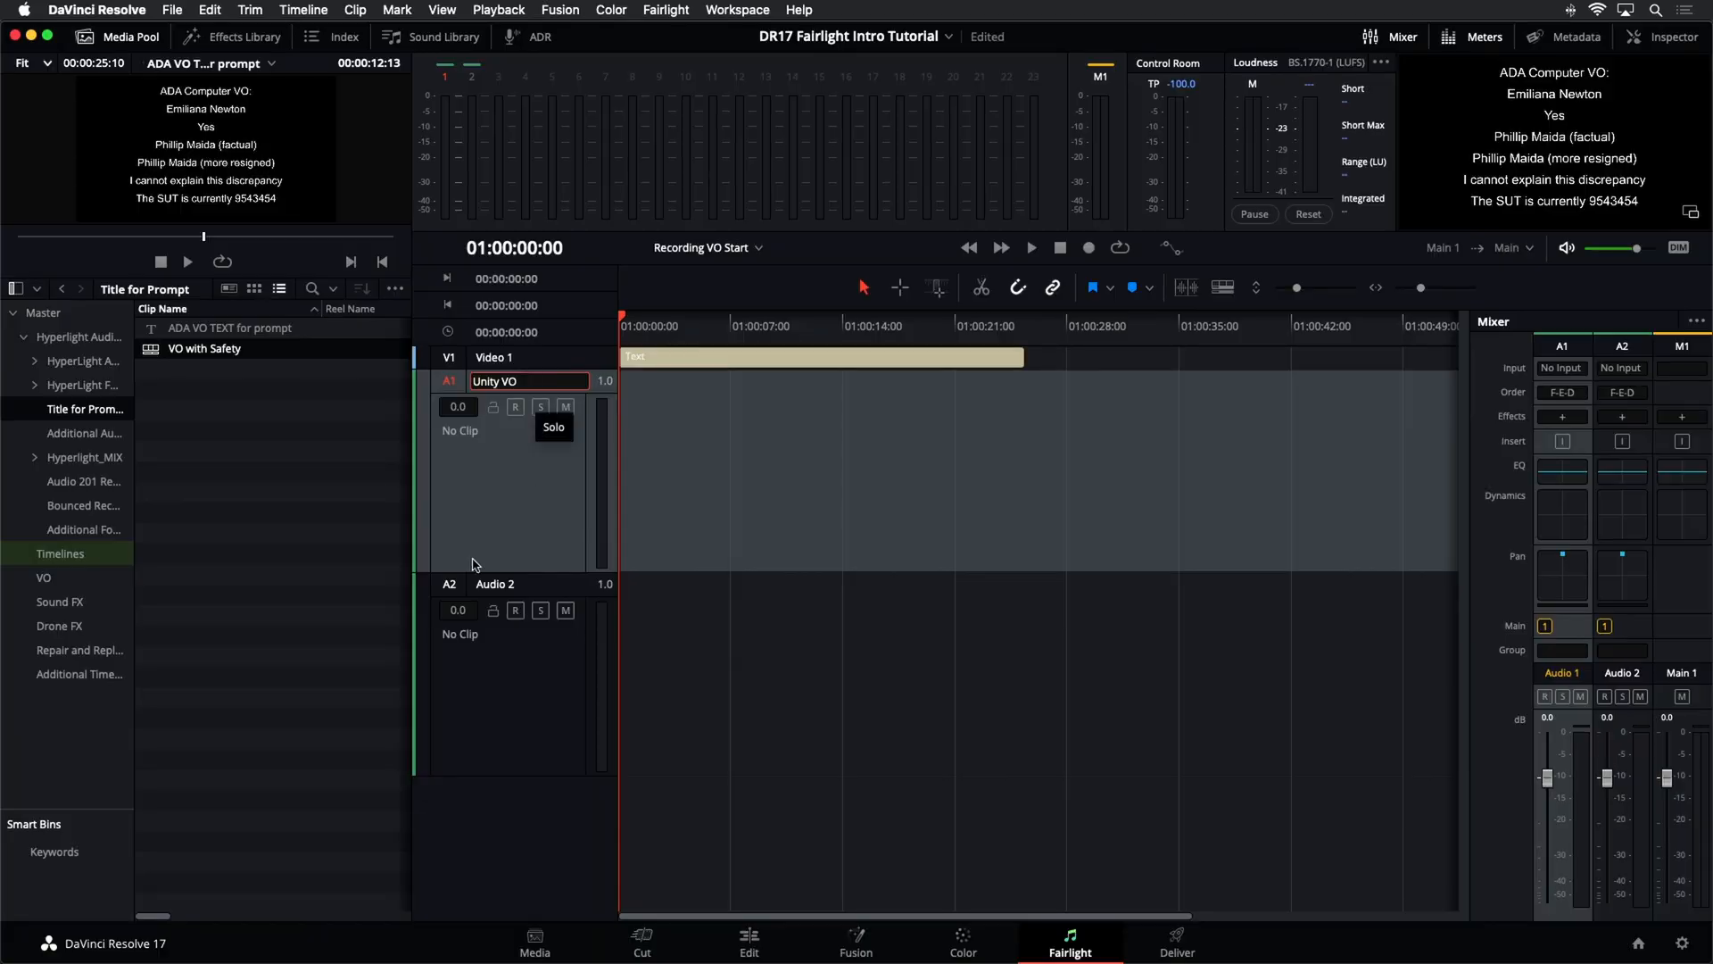
{"action": "left_click", "coordinate": [500, 586]}
{"action": "double_click", "coordinate": [498, 586]}
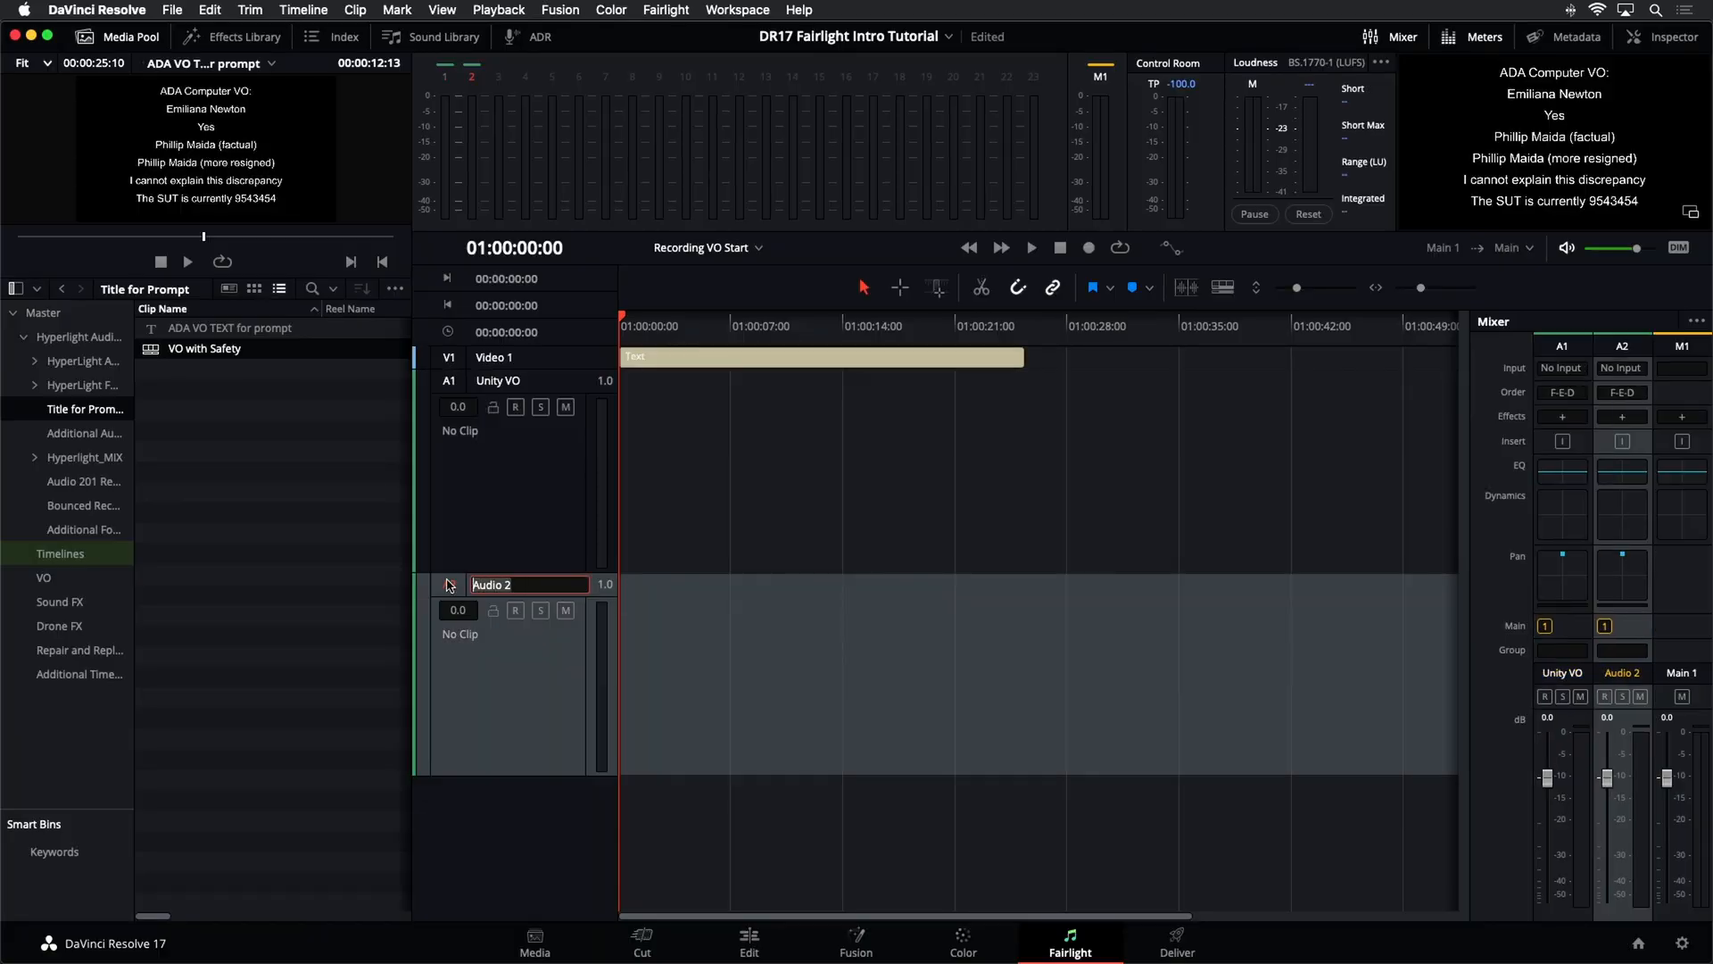
{"action": "type", "text": "VO"}
{"action": "key", "text": "Return"}
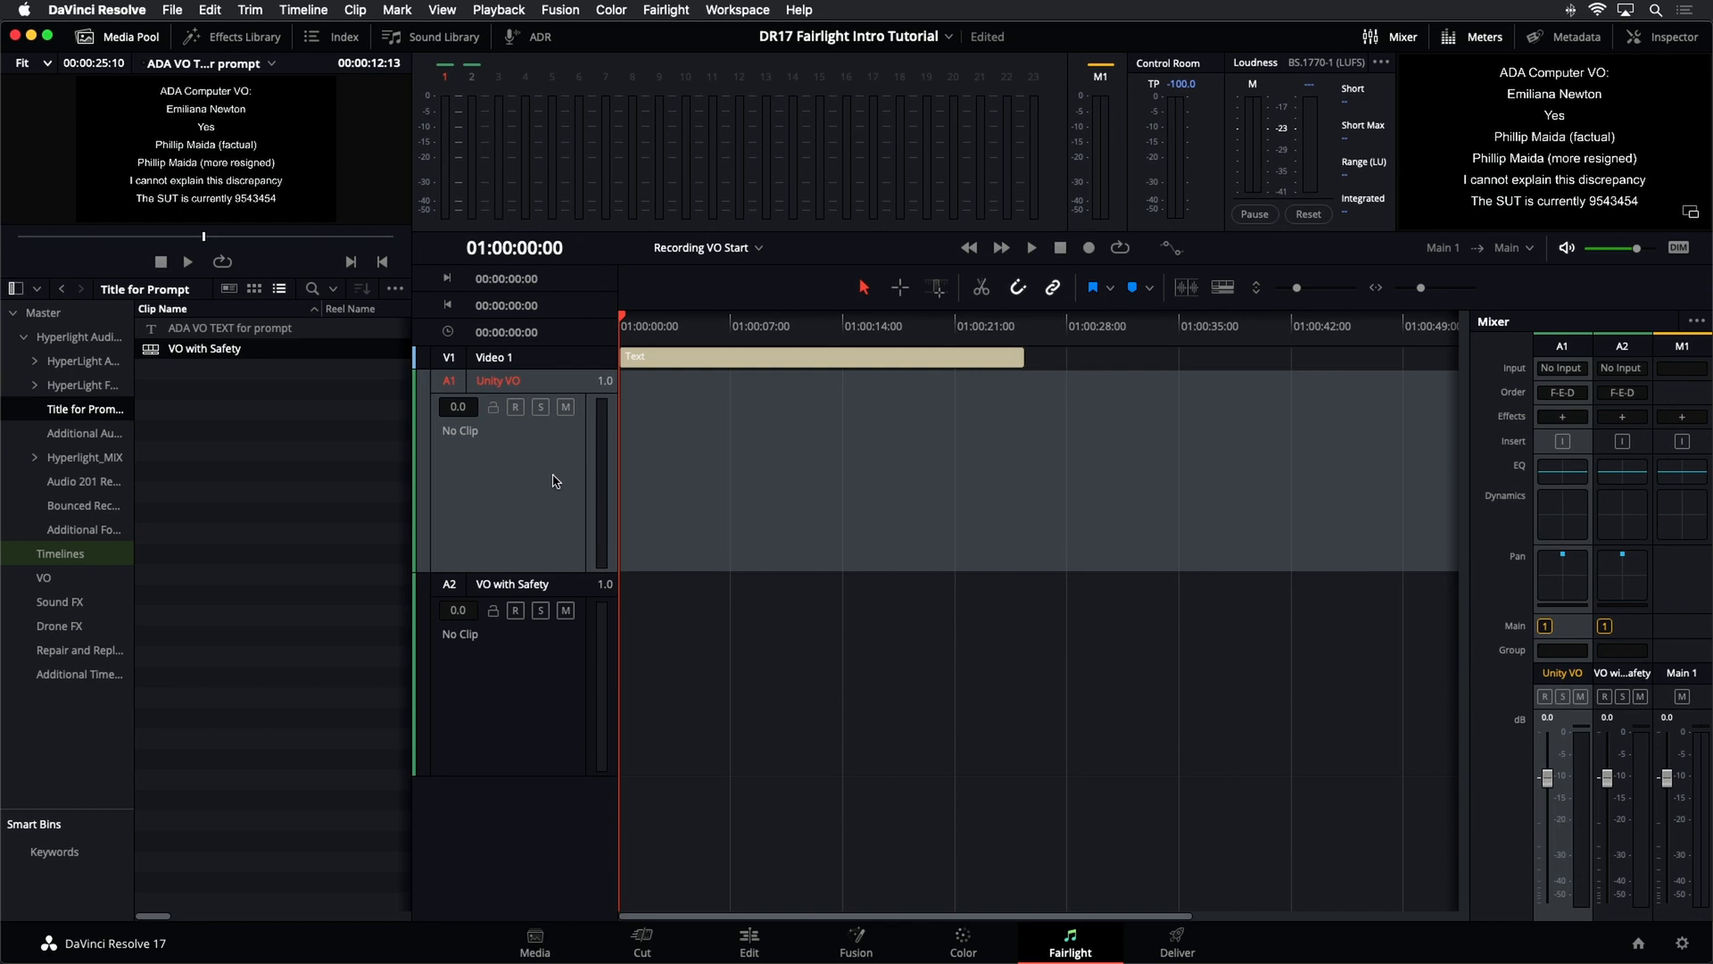
{"action": "left_click", "coordinate": [553, 481]}
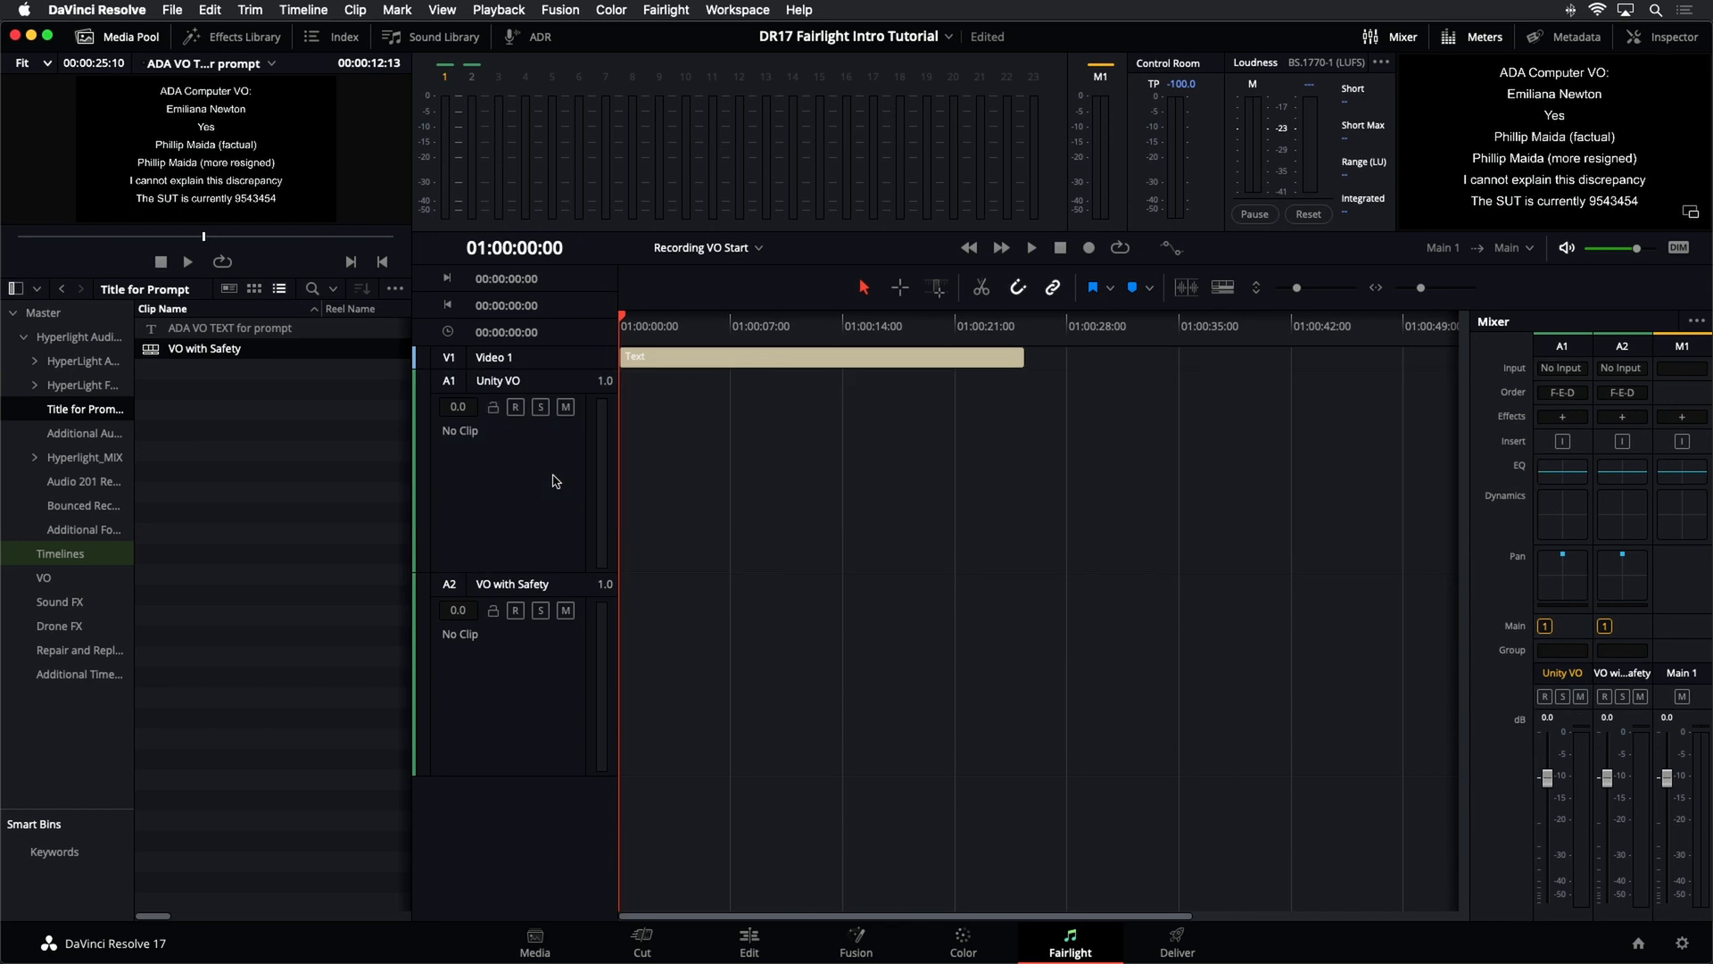
- Patch audio input 1: Blue Snowball to the Unity VO track and input 2: Blue Snowball to the VO with Safety track
{"action": "left_click", "coordinate": [689, 16]}
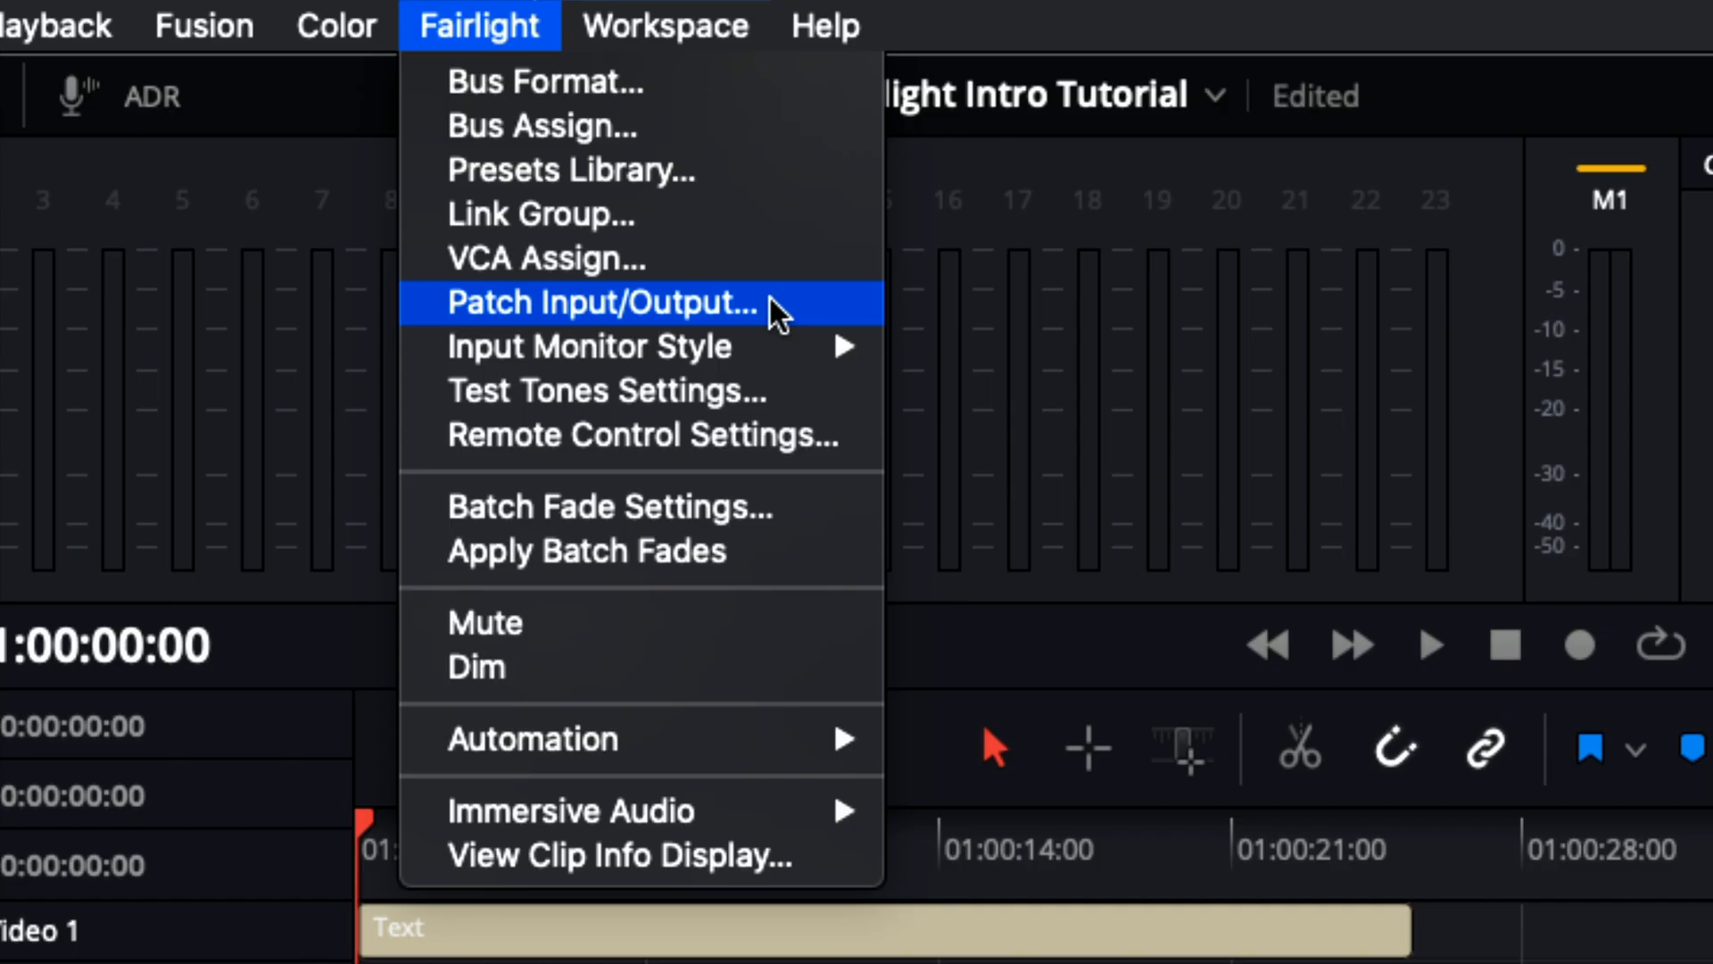
{"action": "left_click", "coordinate": [770, 301]}
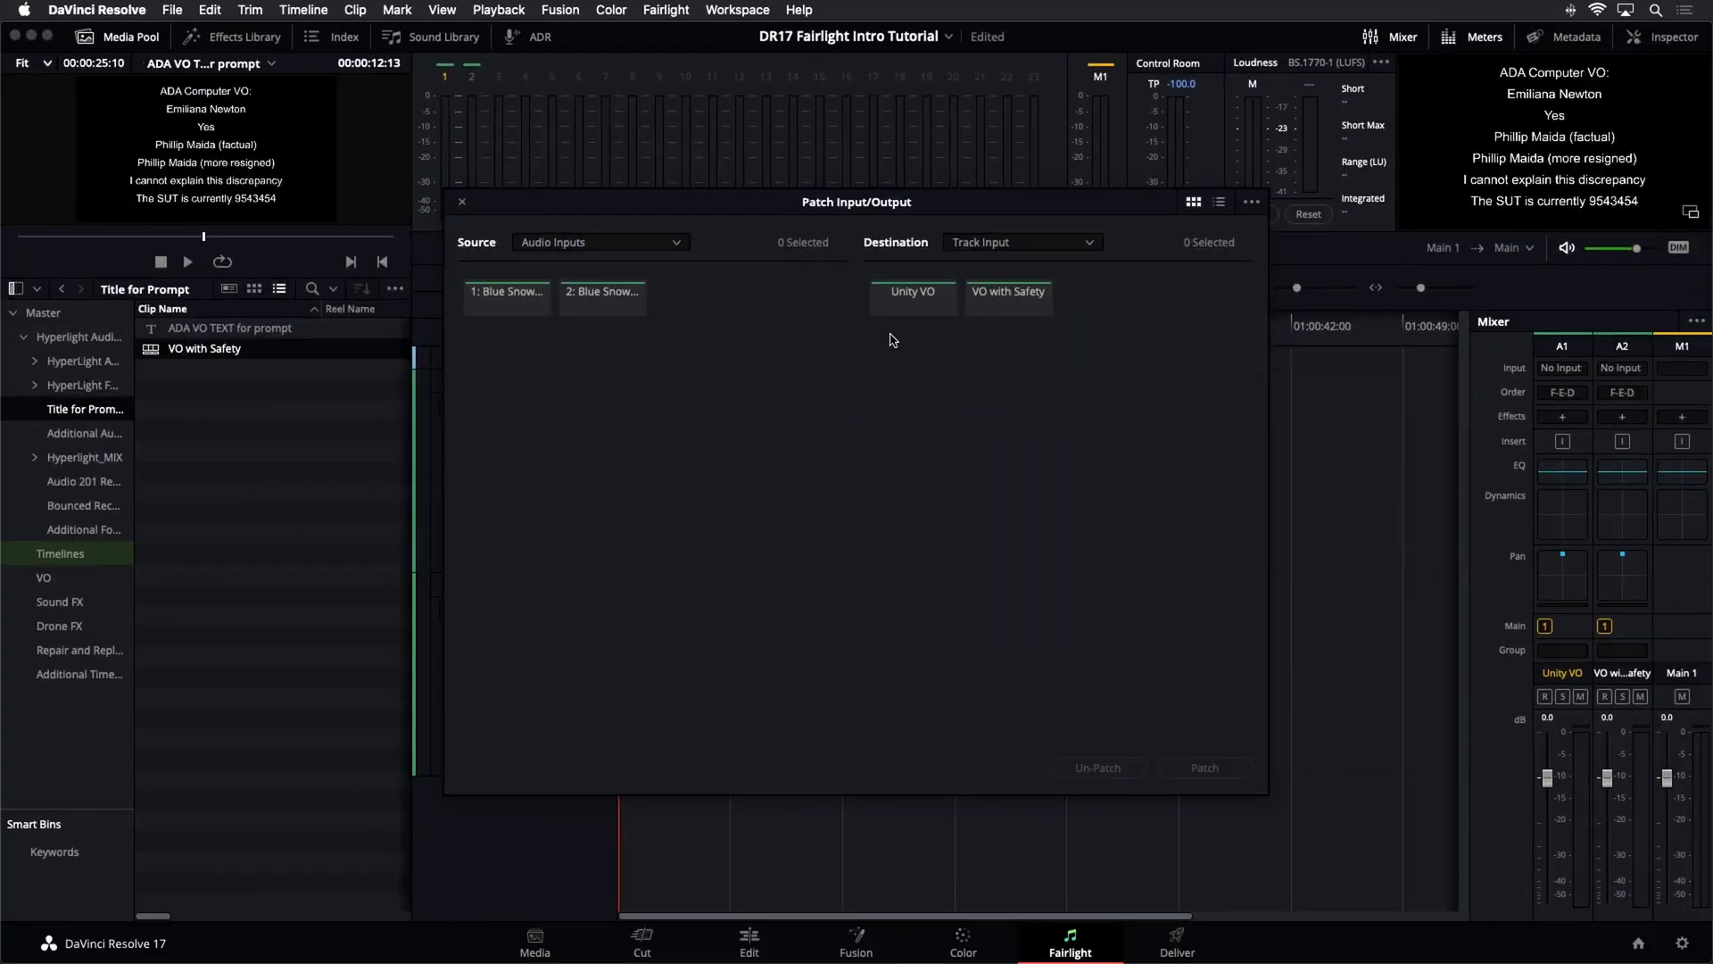
{"action": "left_click", "coordinate": [489, 308]}
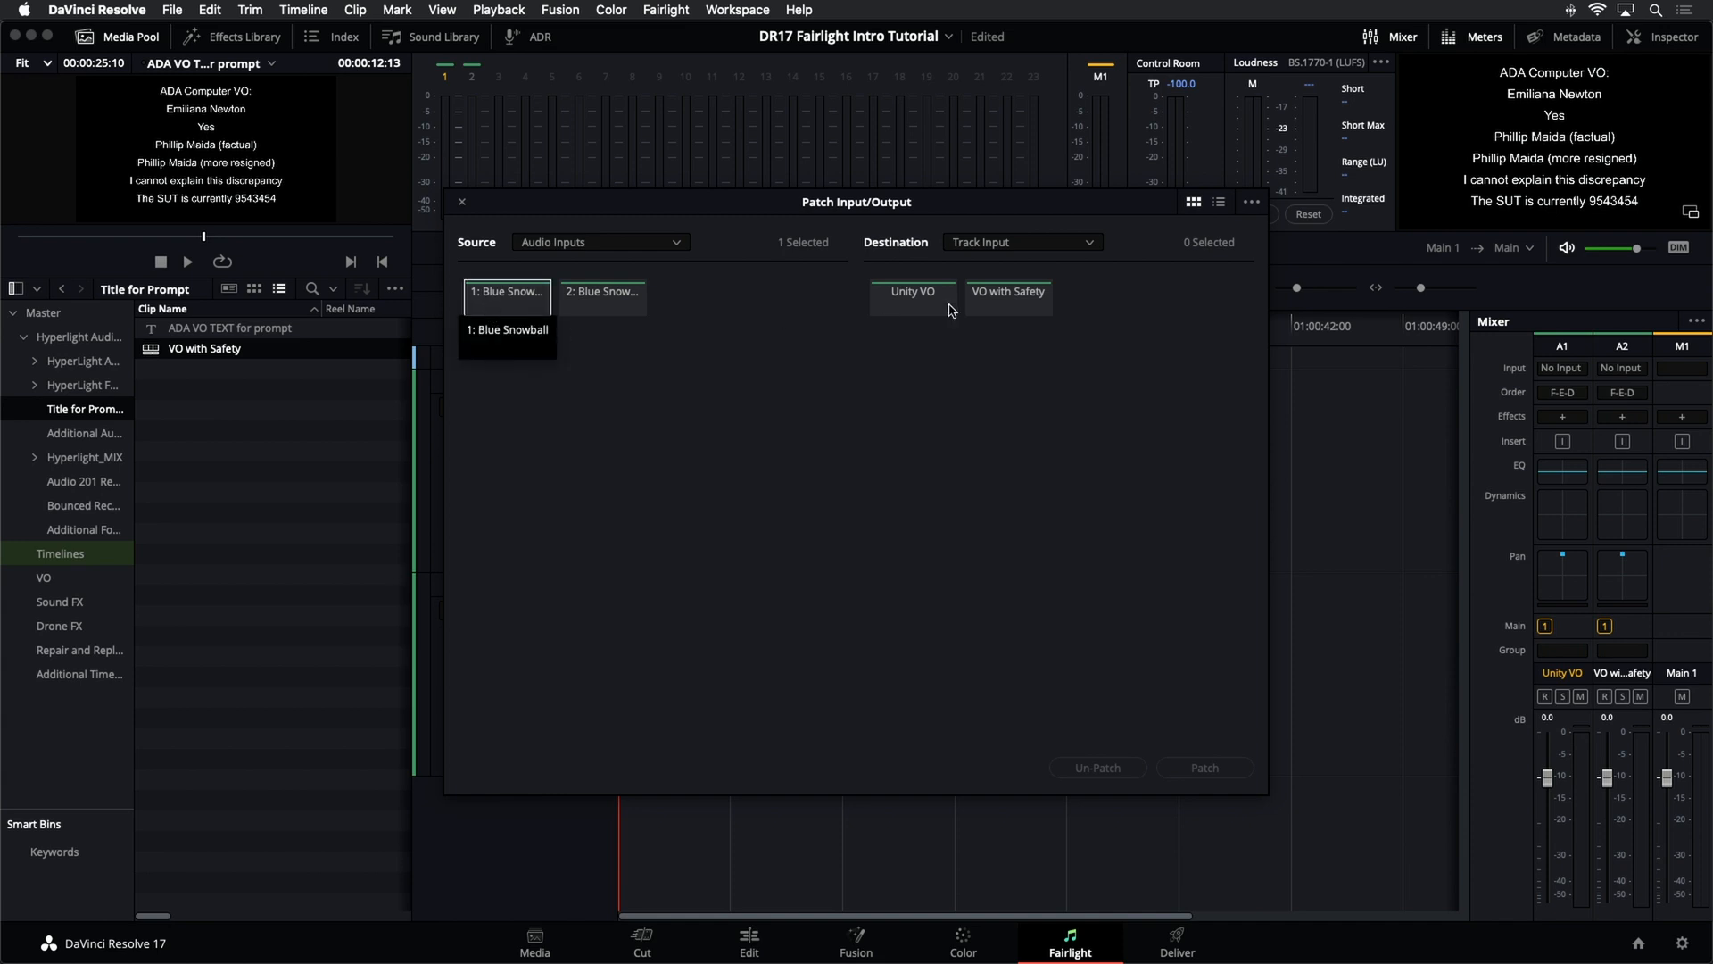
{"action": "left_click", "coordinate": [915, 308]}
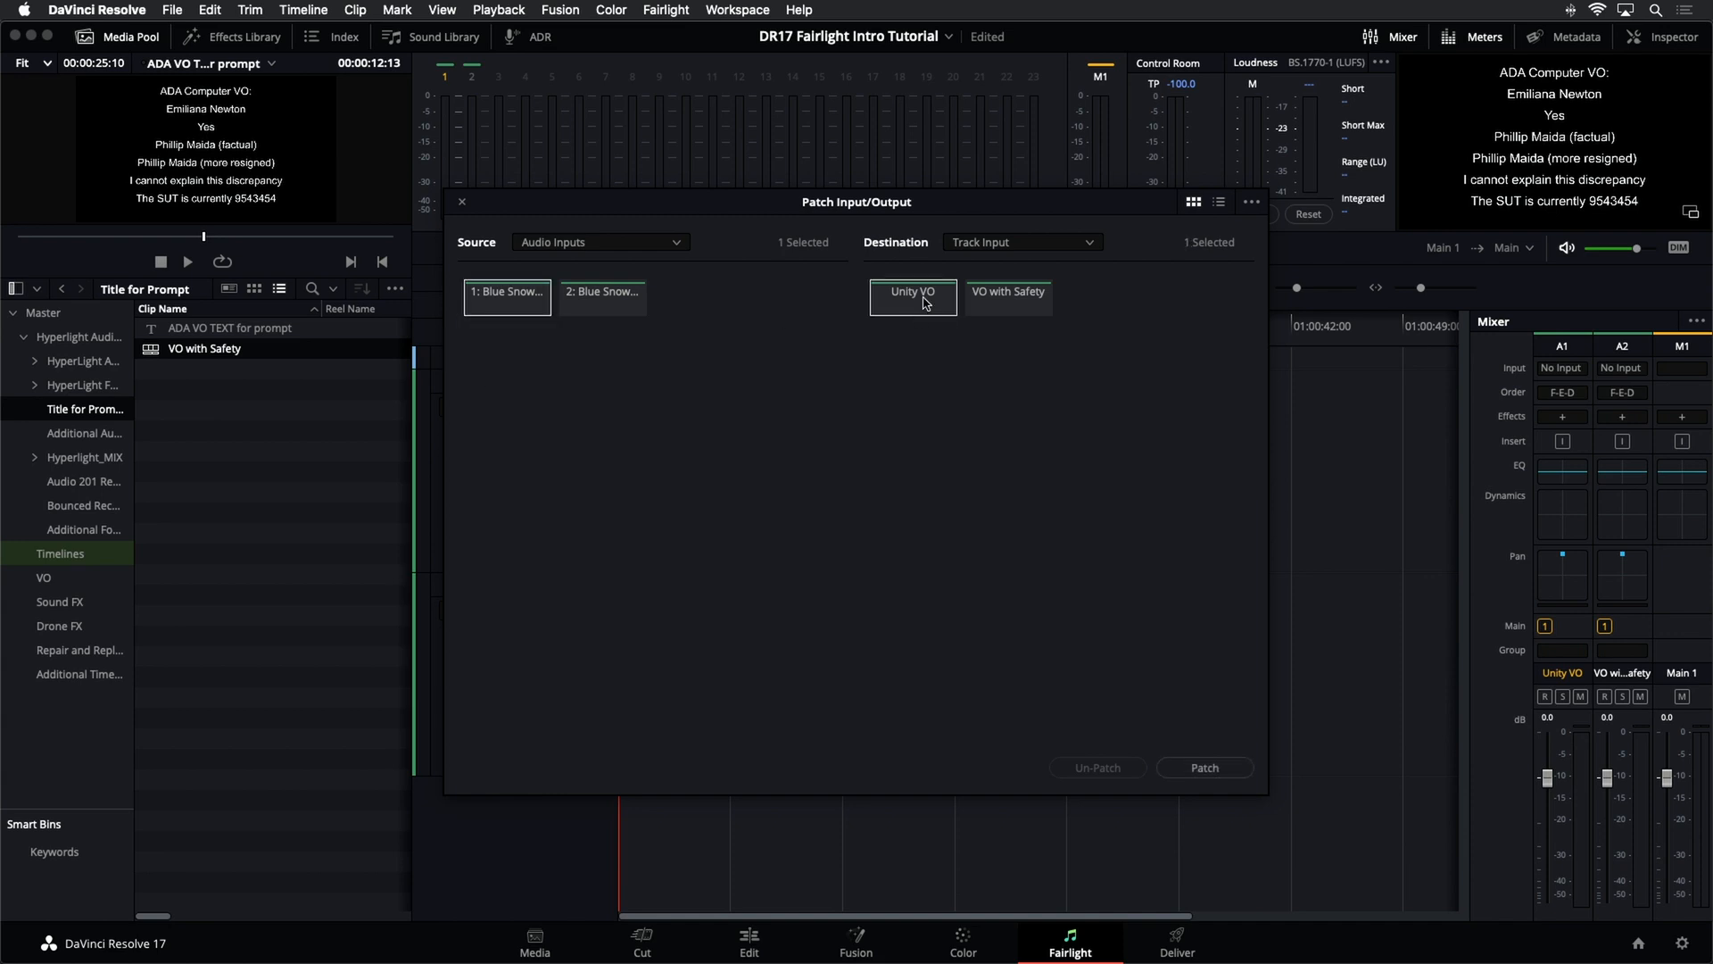
{"action": "left_click", "coordinate": [1241, 767]}
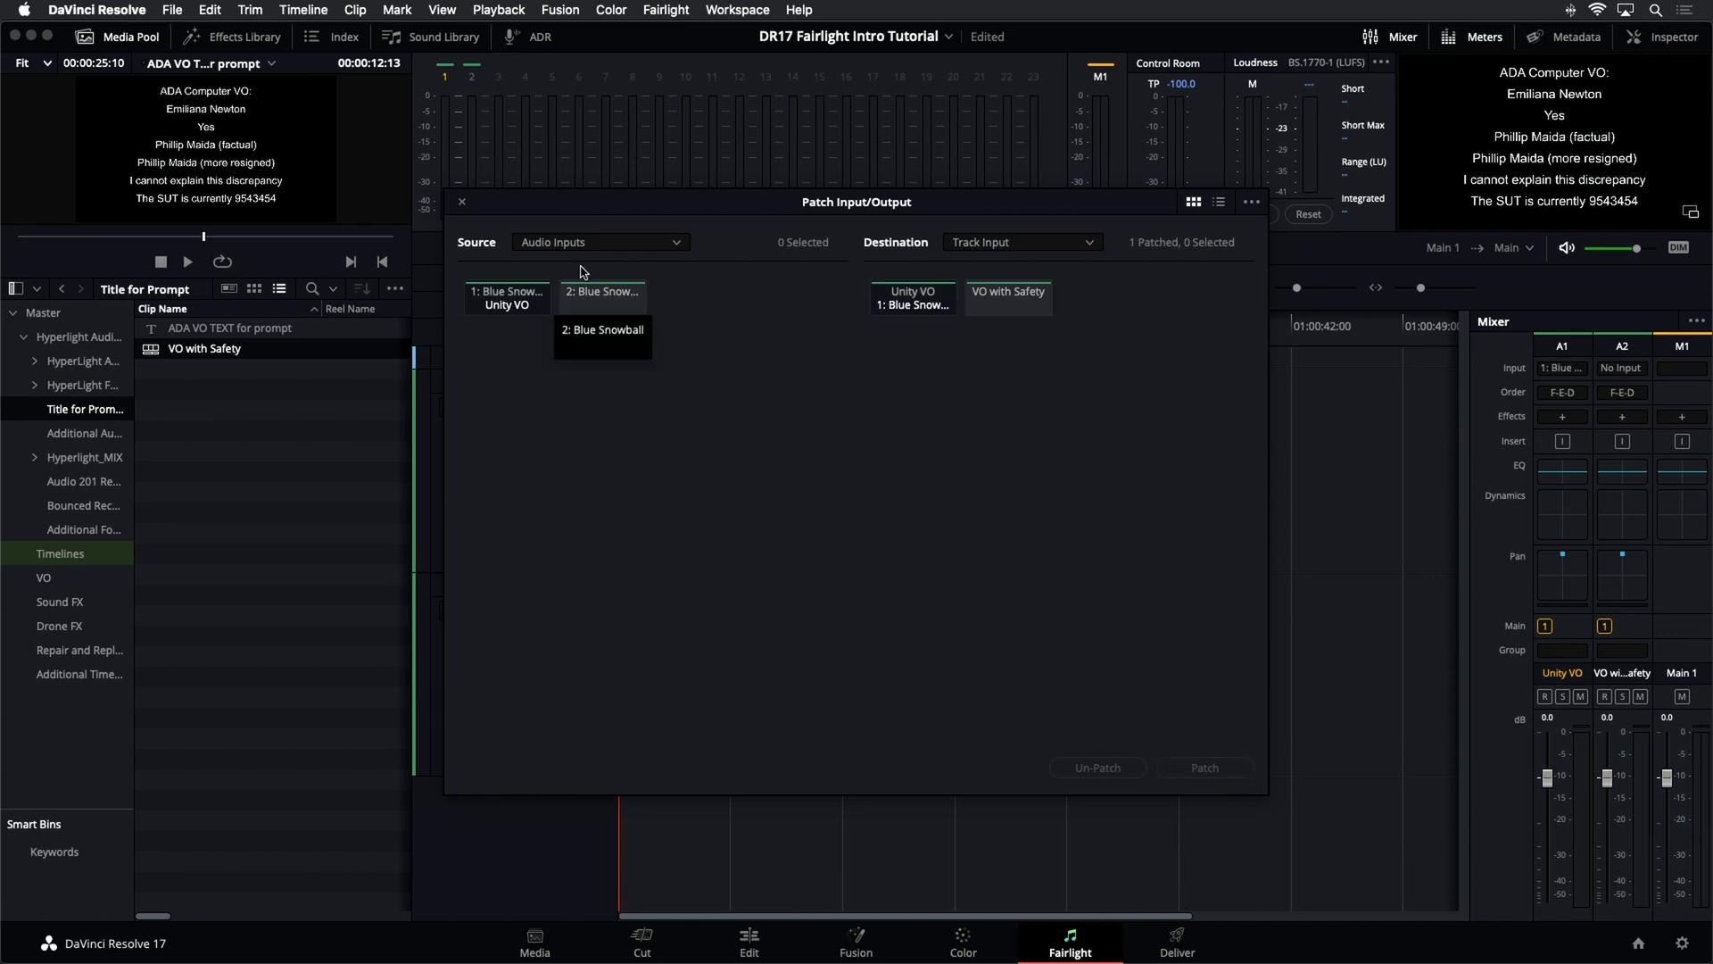
{"action": "left_click", "coordinate": [615, 300]}
{"action": "left_click", "coordinate": [1012, 303]}
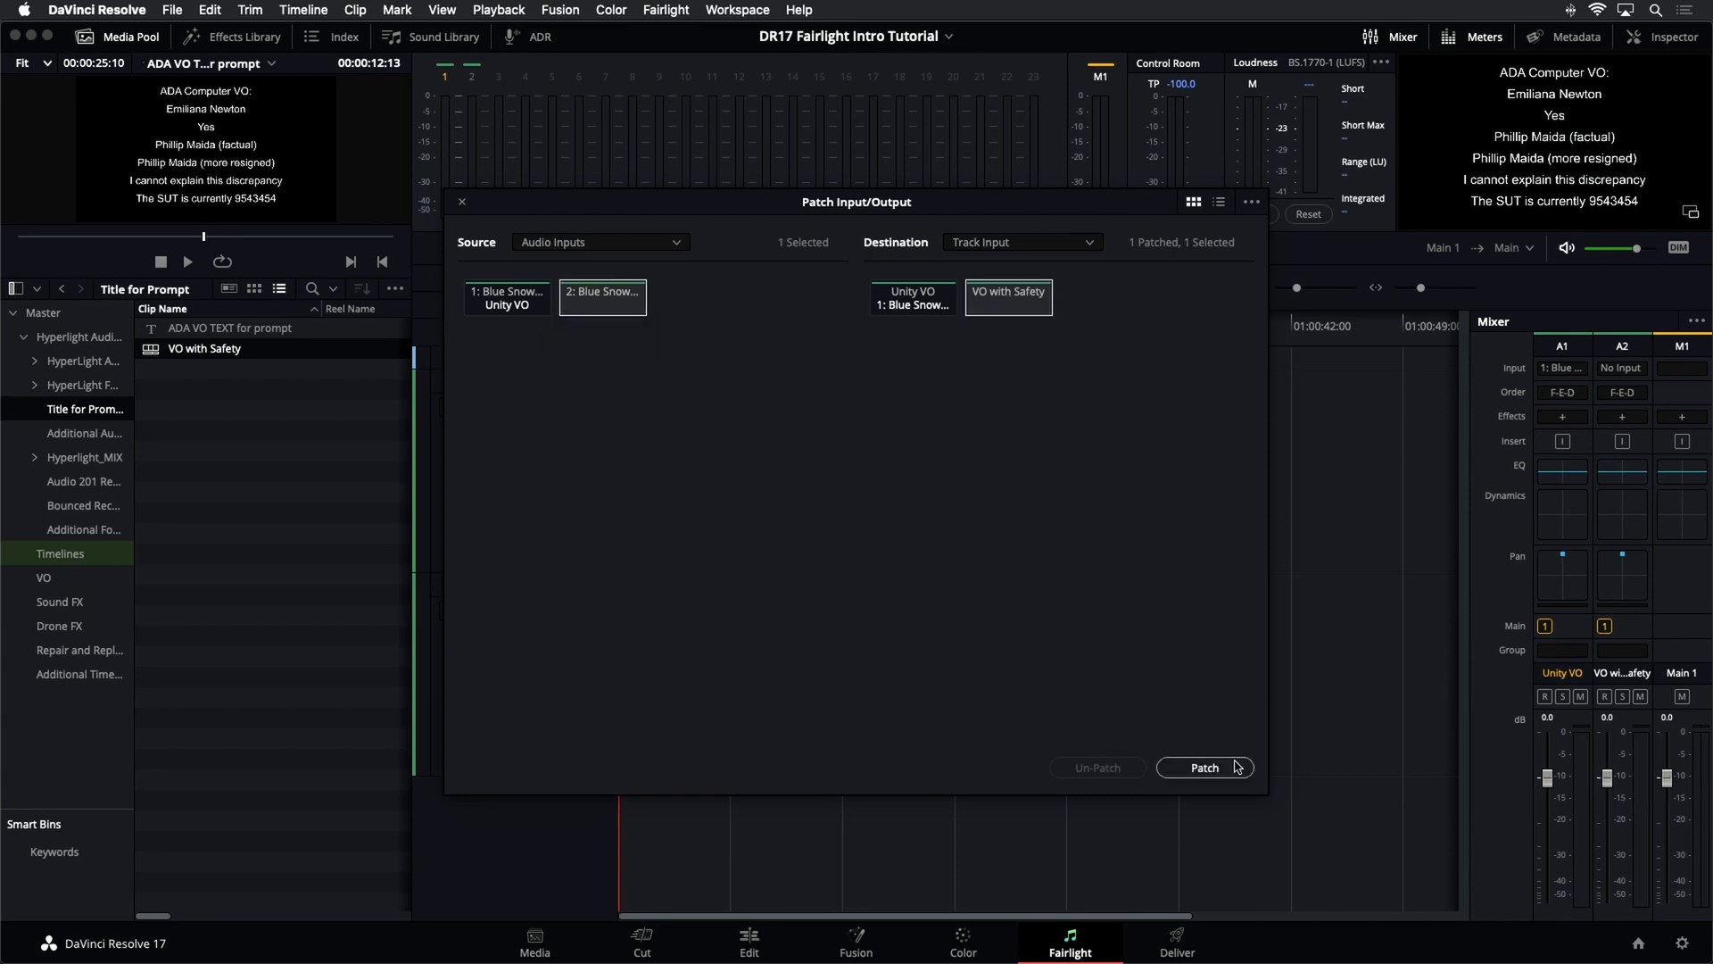
{"action": "left_click", "coordinate": [1205, 767]}
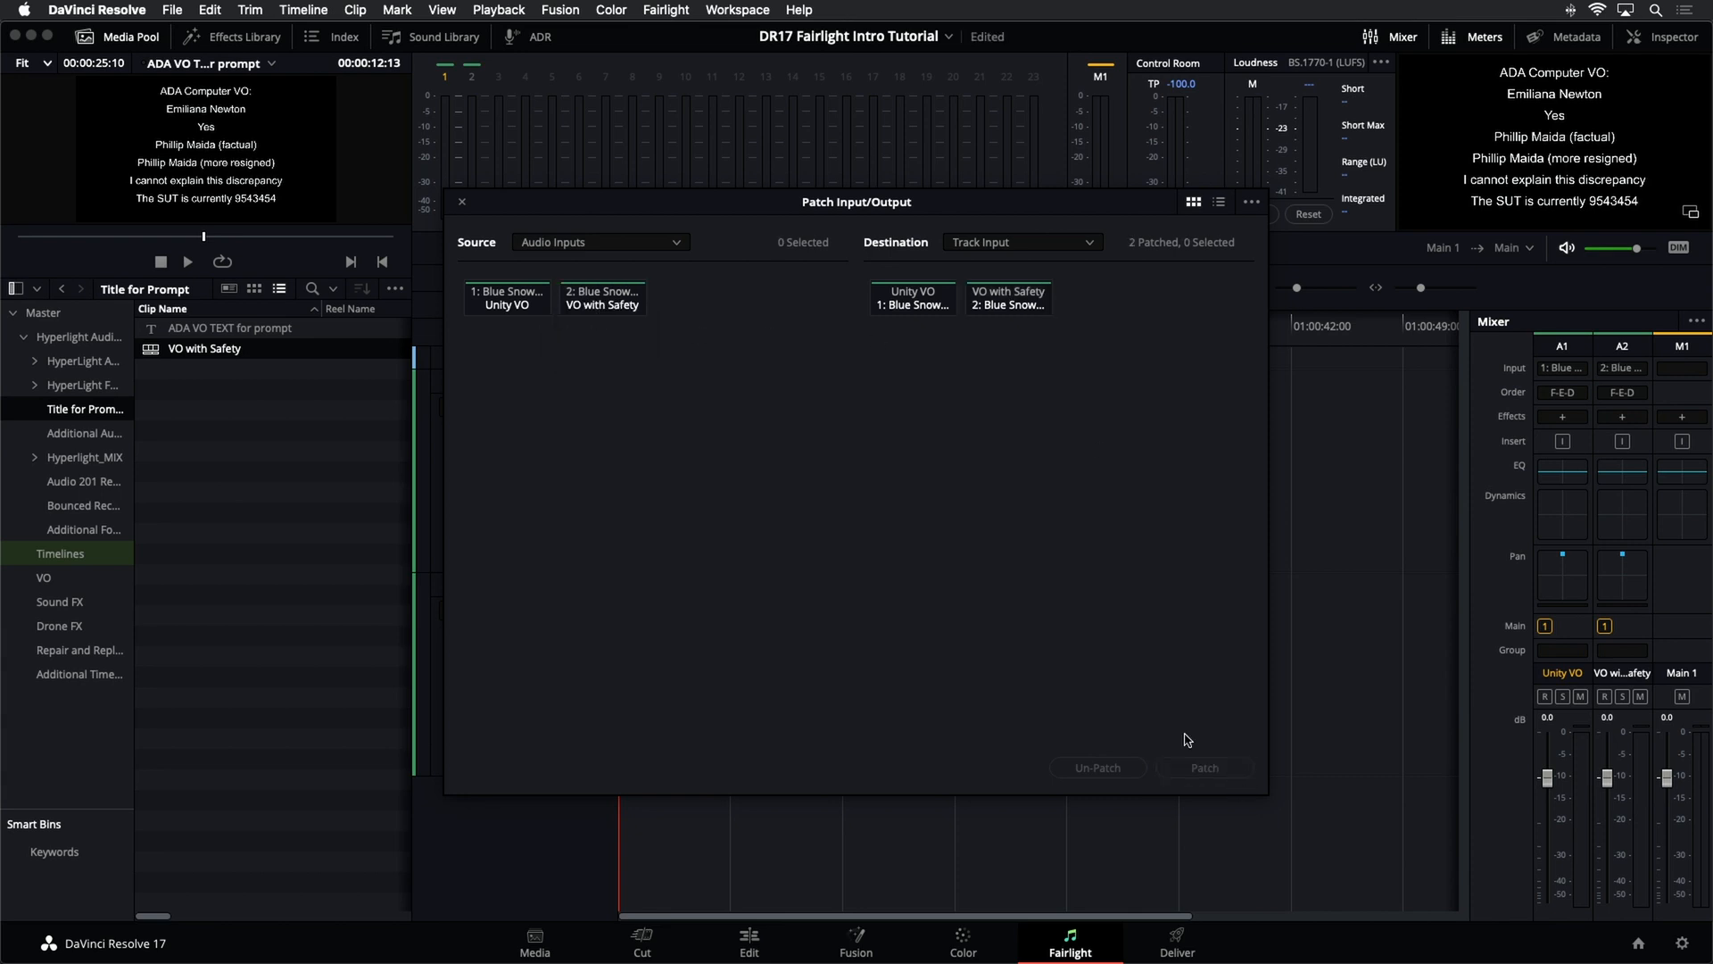
- Close the input patching window and move the playhead to about 01:00:05:03 on the timeline
{"action": "left_click", "coordinate": [463, 202]}
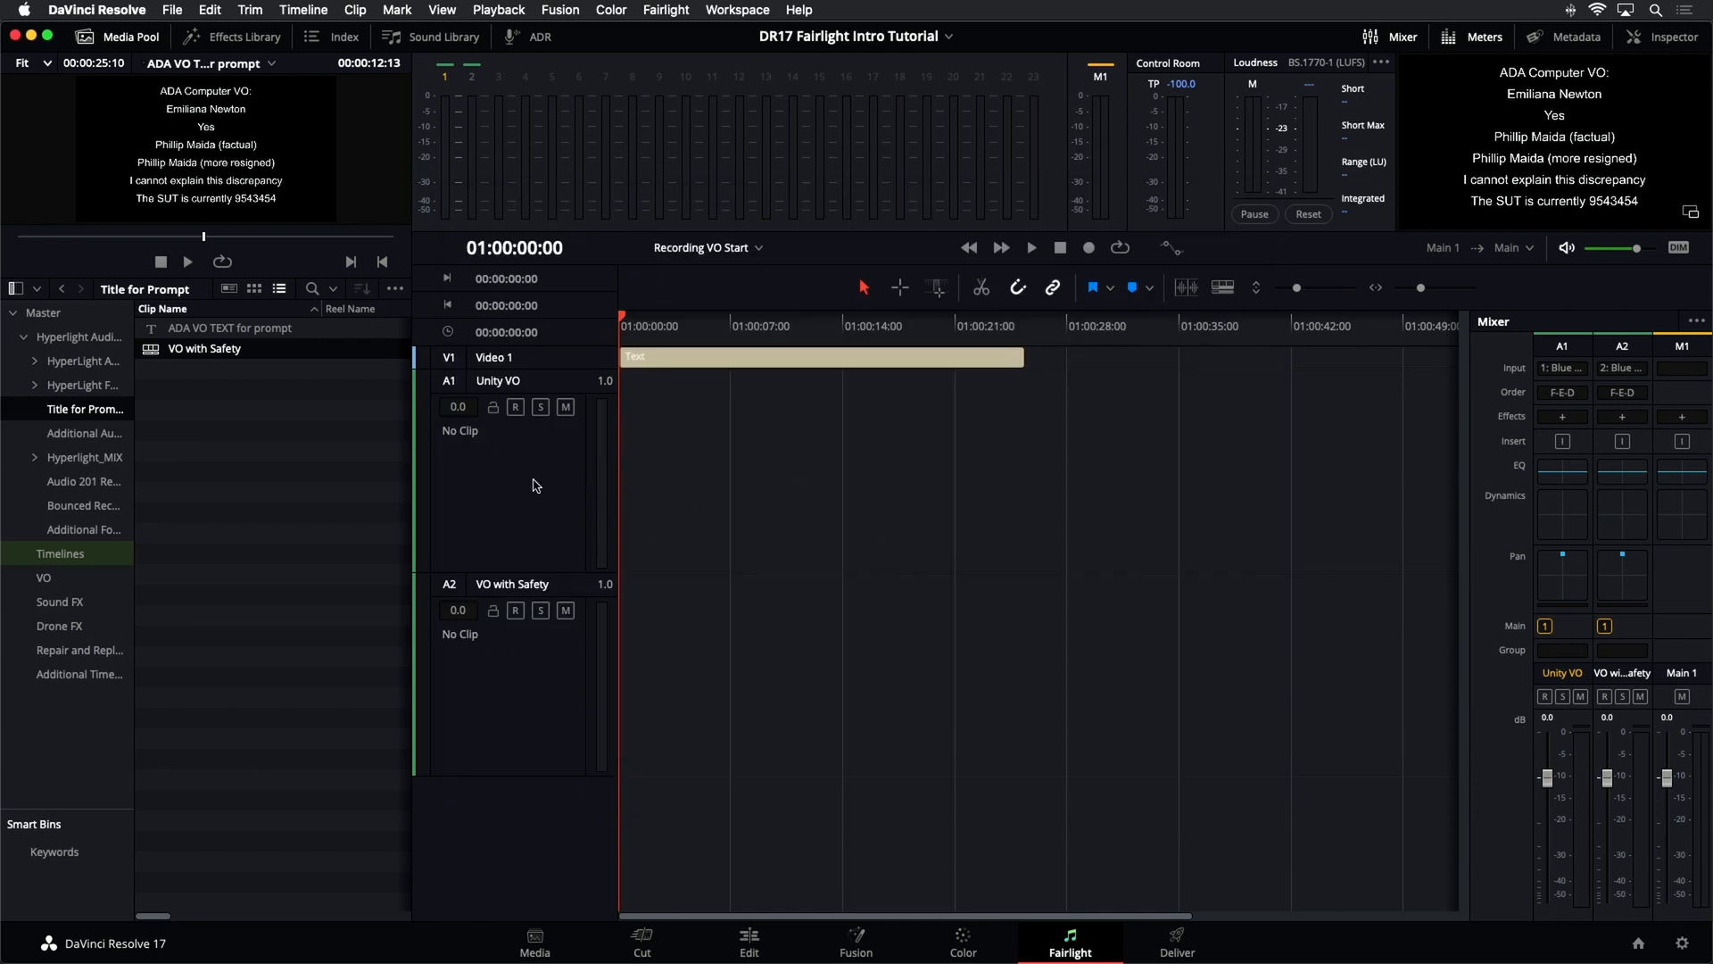
{"action": "left_click", "coordinate": [629, 325]}
{"action": "mouse_move", "coordinate": [677, 319]}
{"action": "left_mouse_down"}
{"action": "mouse_move", "coordinate": [738, 323]}
{"action": "mouse_move", "coordinate": [700, 323]}
{"action": "left_mouse_up"}
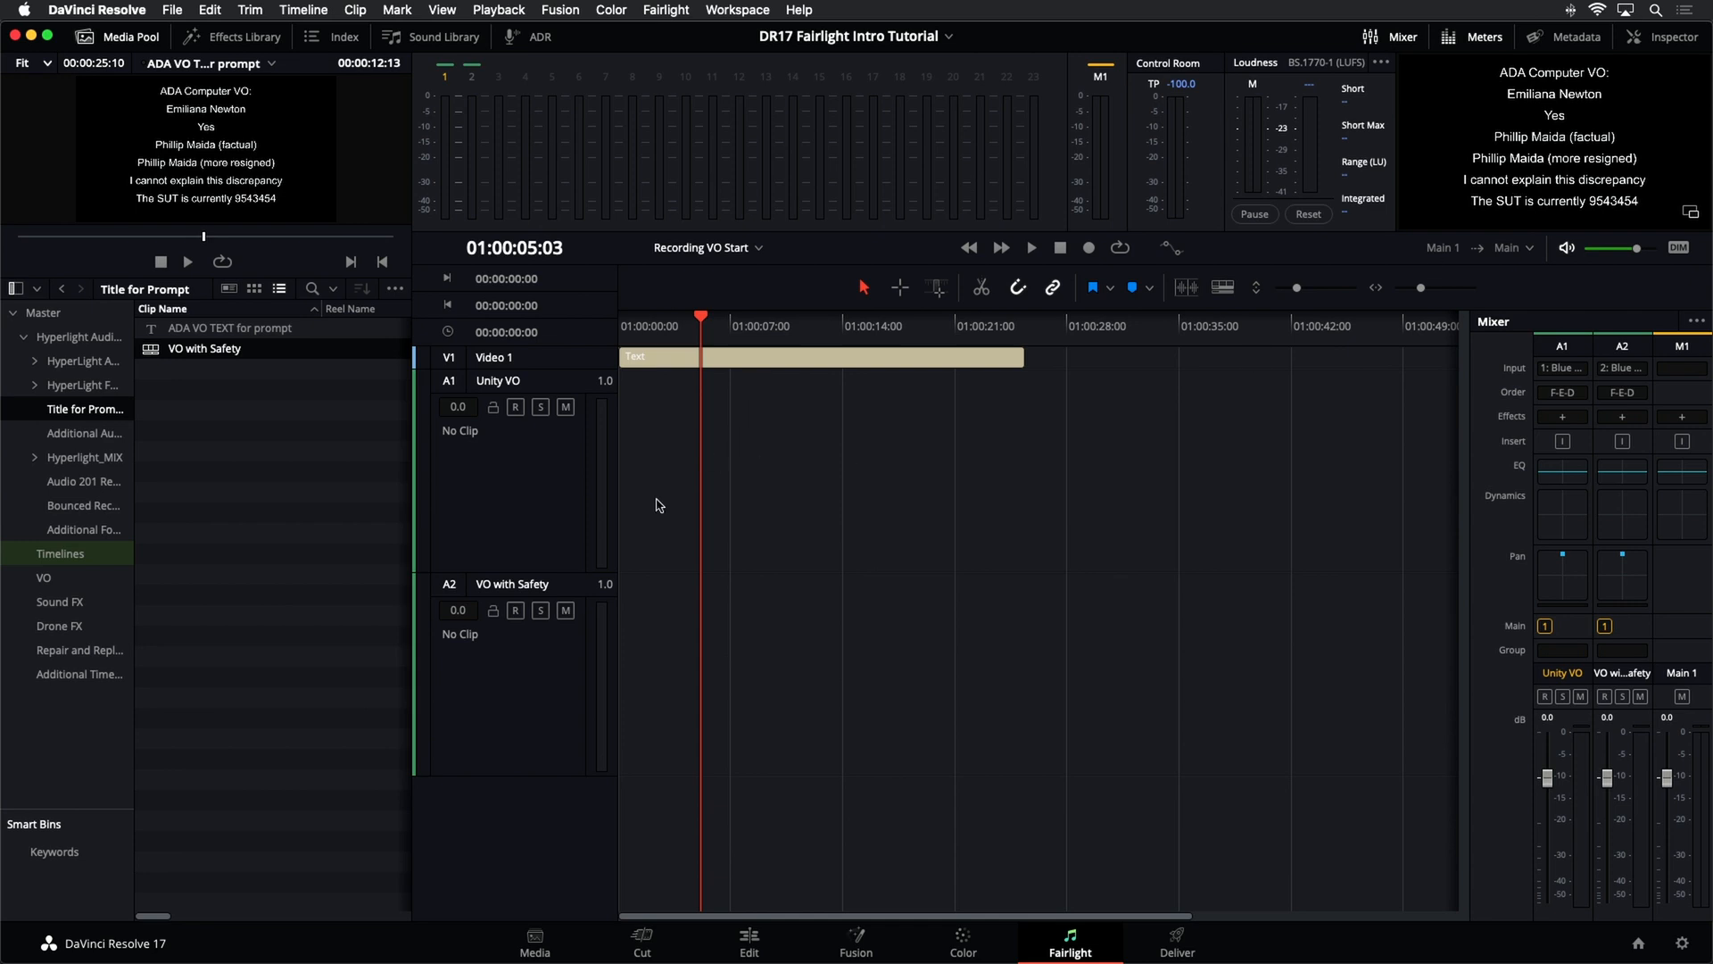
- Open the Path Settings for the VO with Safety track and set its record level to -10 dB
{"action": "left_click", "coordinate": [515, 507]}
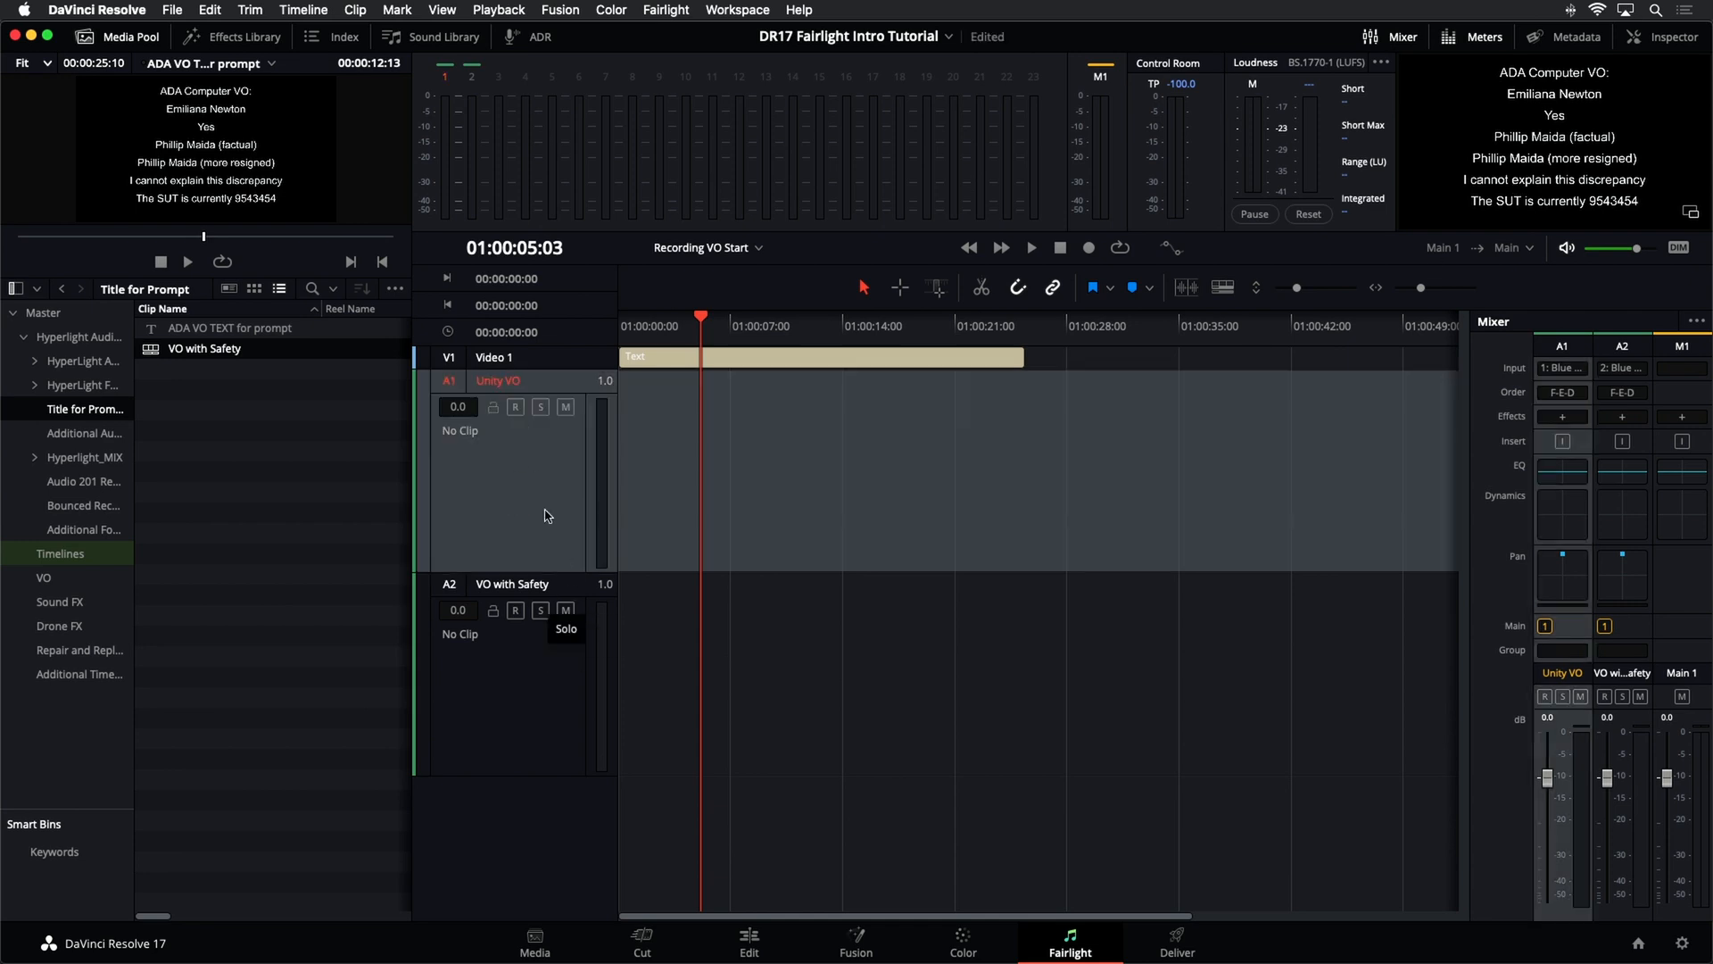
{"action": "left_click", "coordinate": [582, 536]}
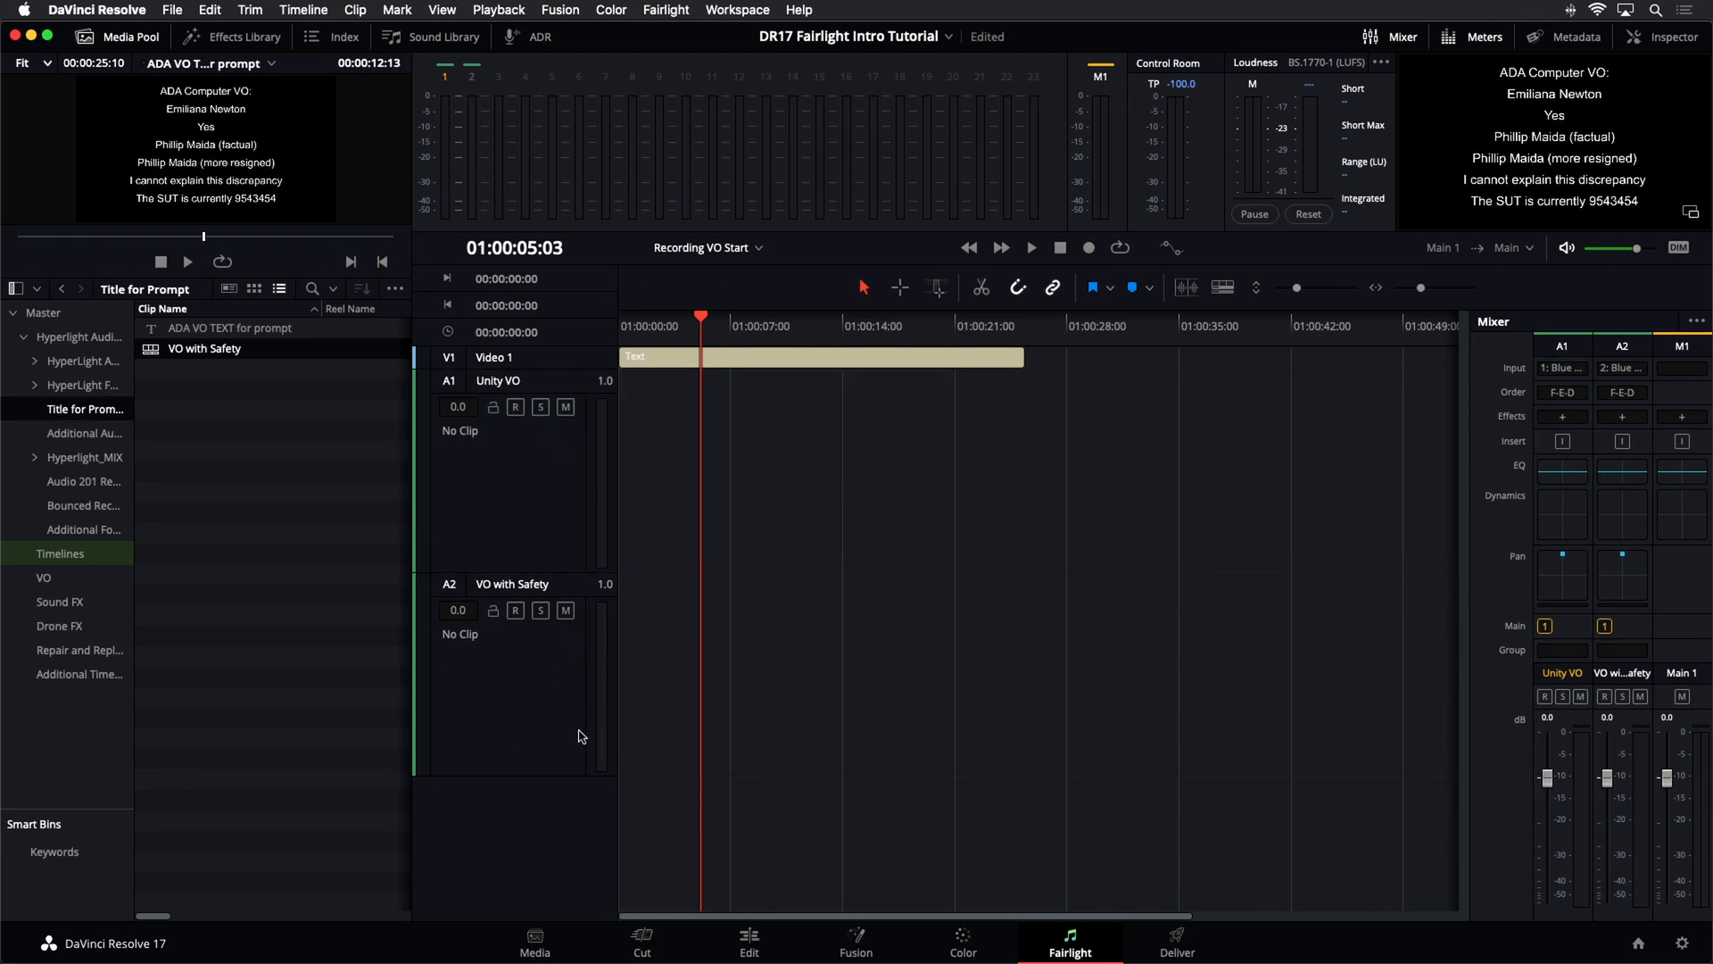
{"action": "left_click", "coordinate": [544, 697]}
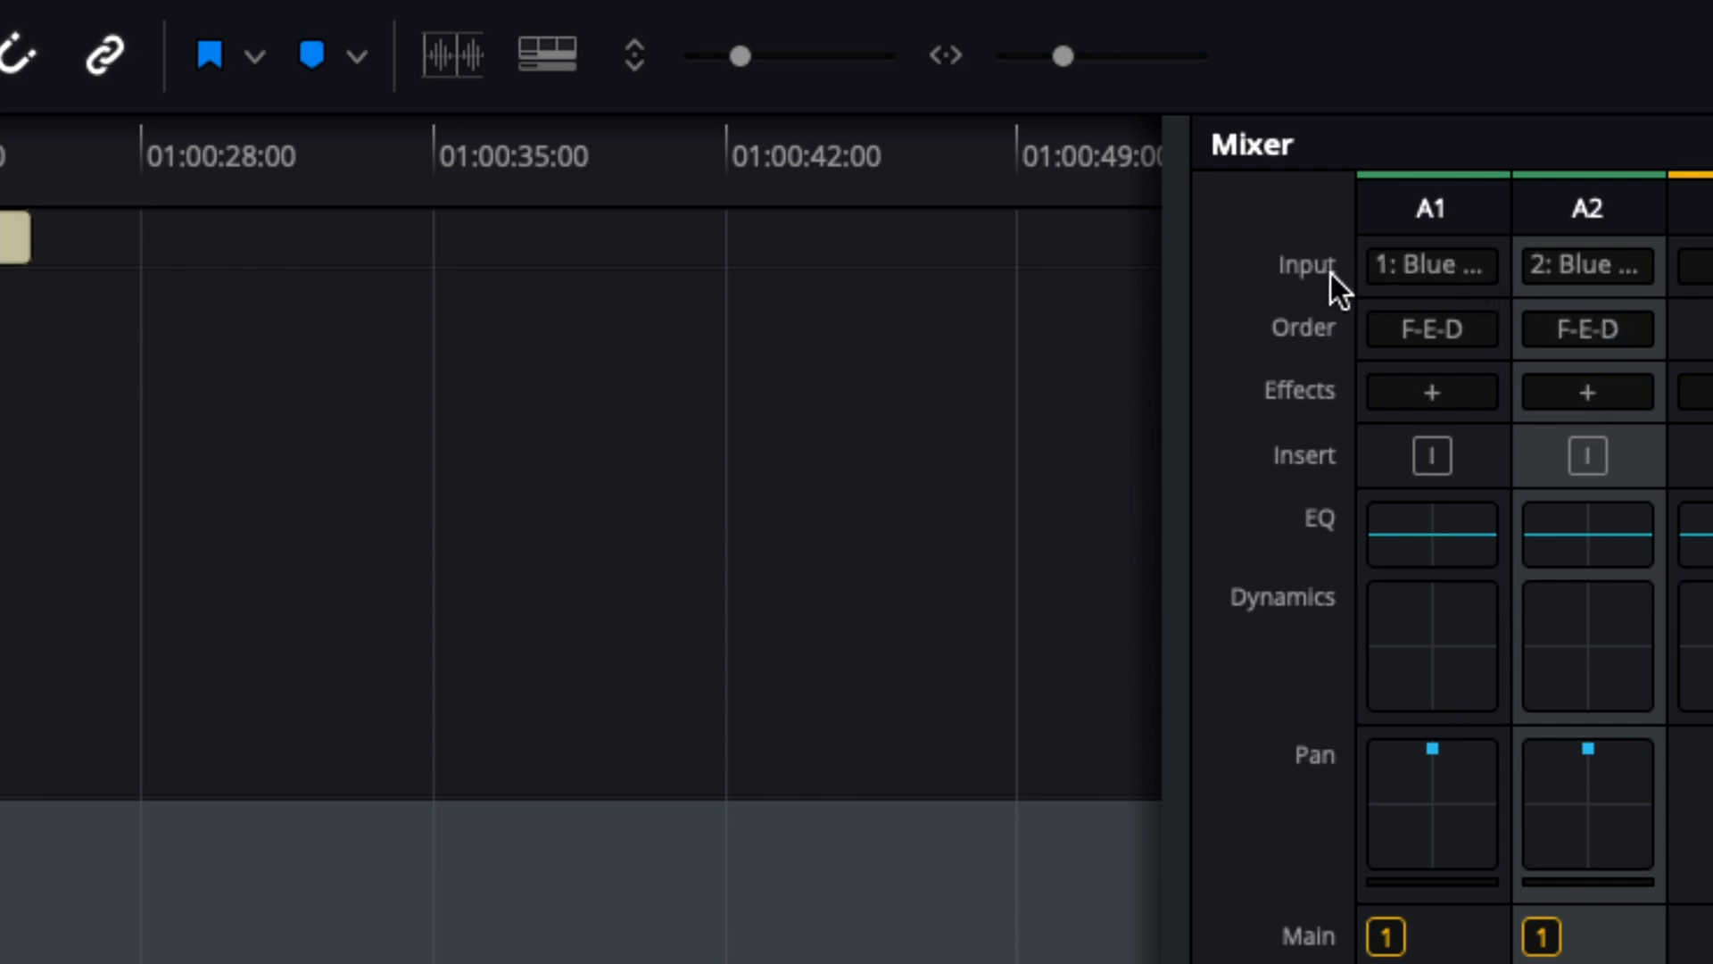
{"action": "left_click", "coordinate": [1581, 265]}
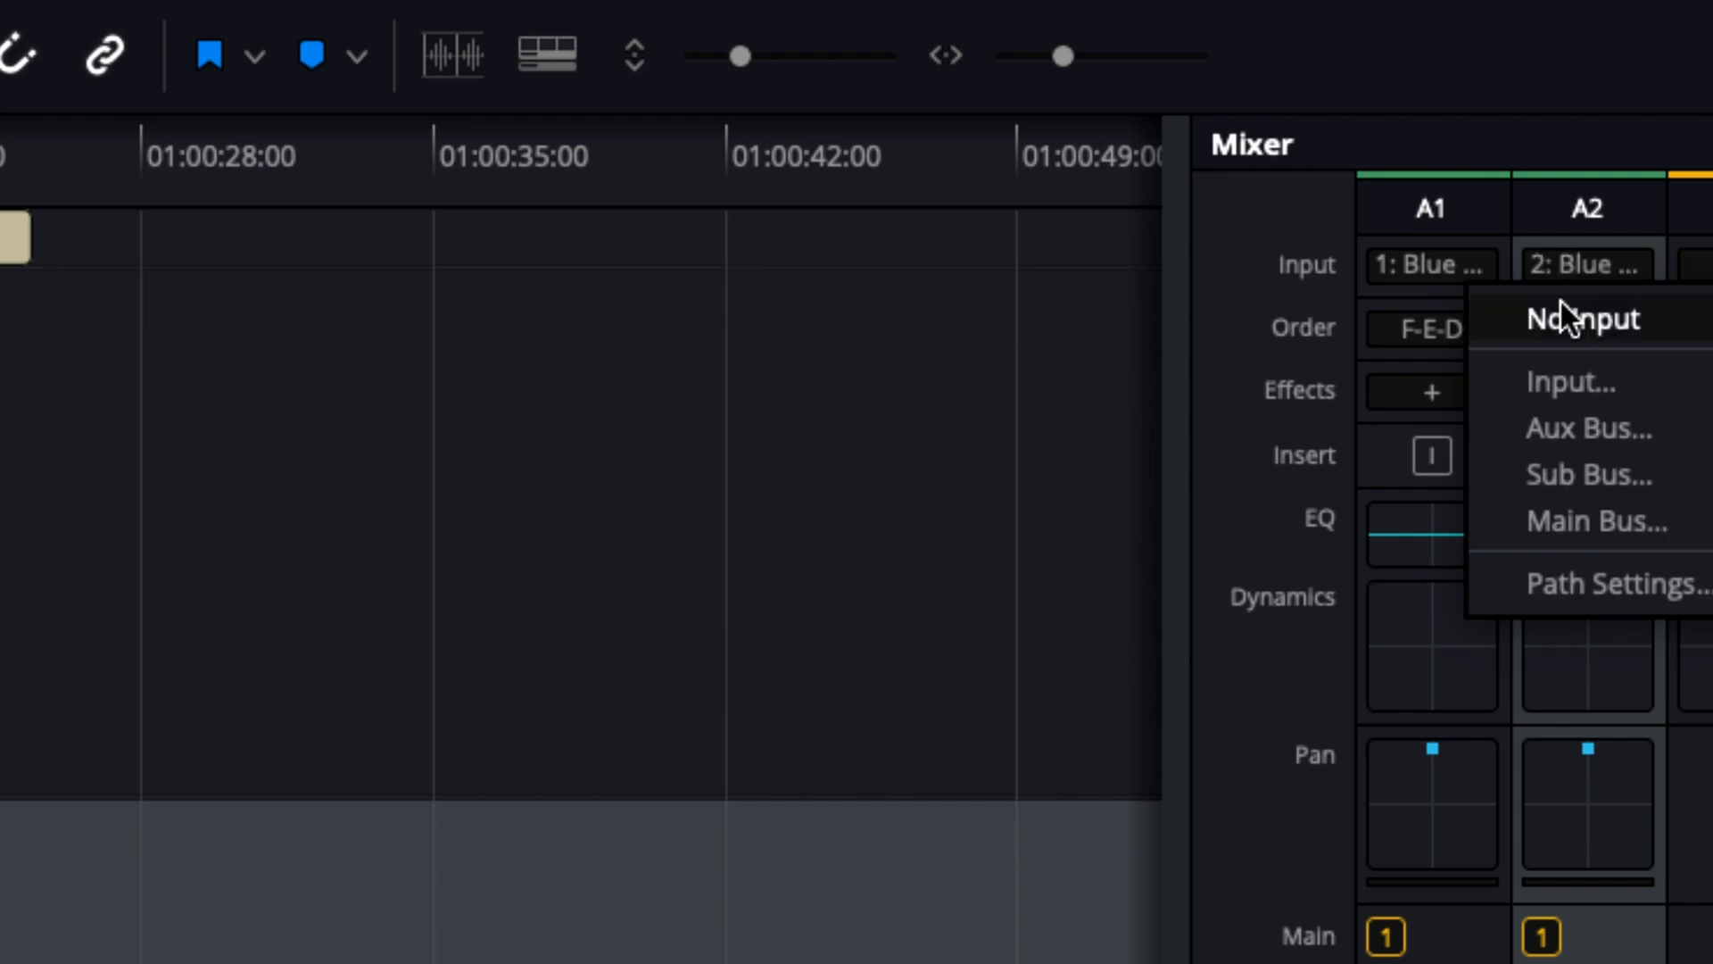
{"action": "left_click", "coordinate": [1551, 614]}
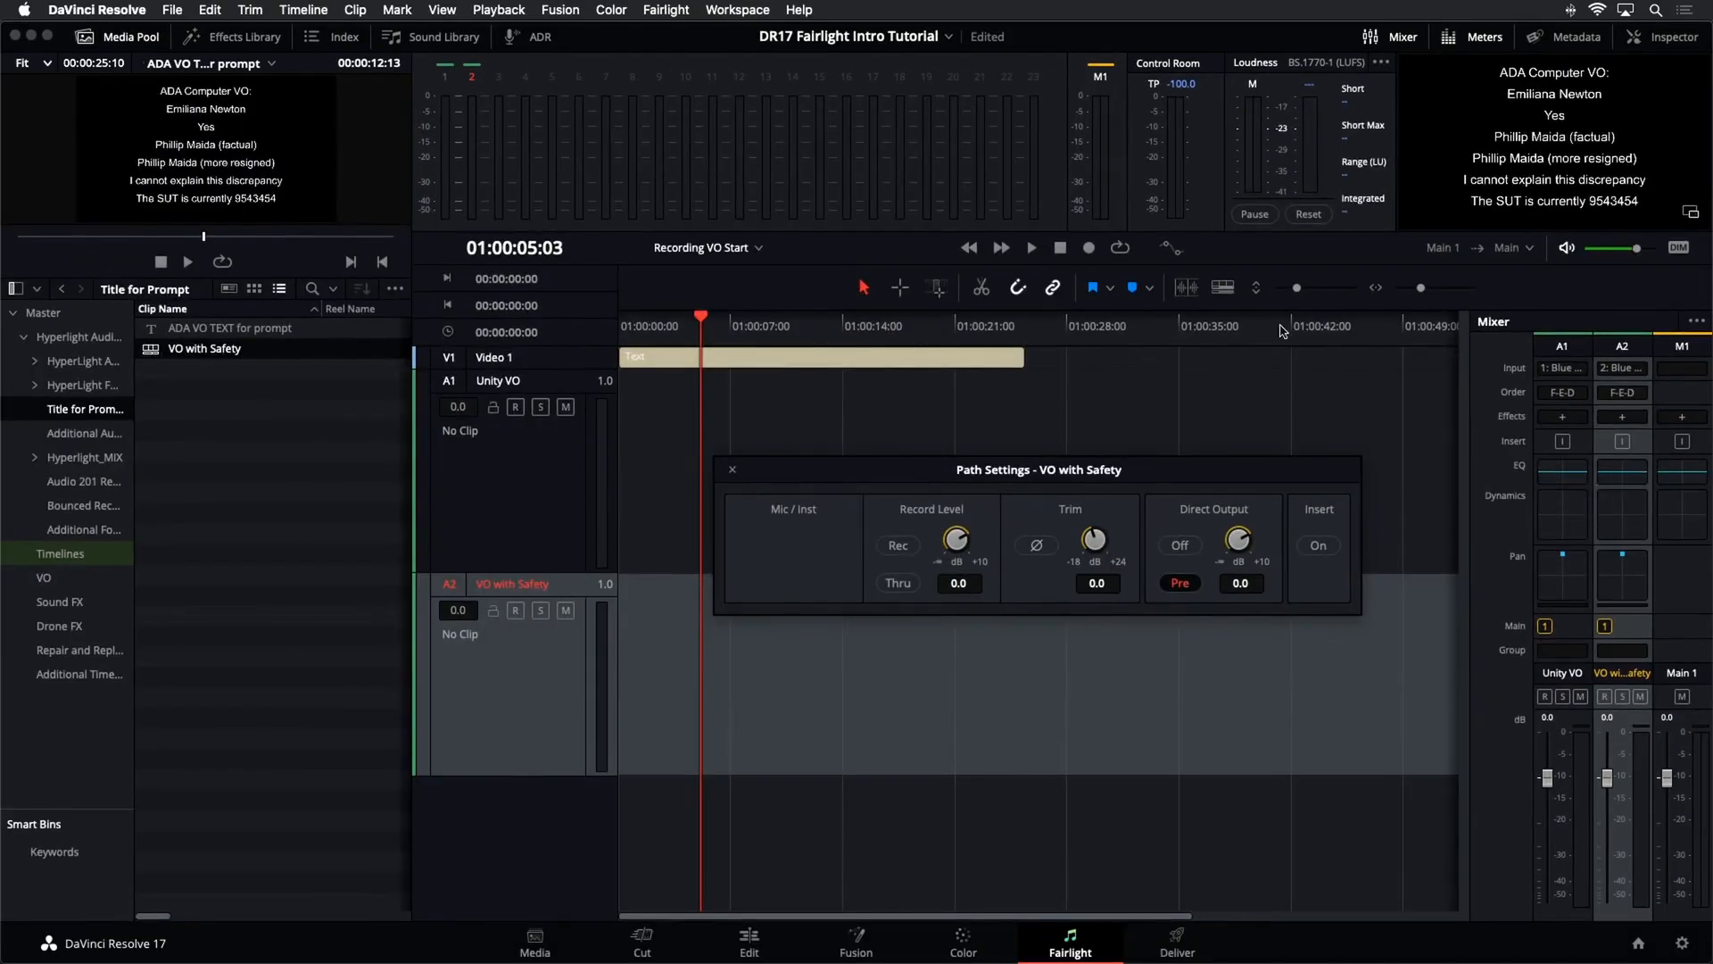
{"action": "left_click_drag", "start_coordinate": [1016, 475], "coordinate": [1012, 426]}
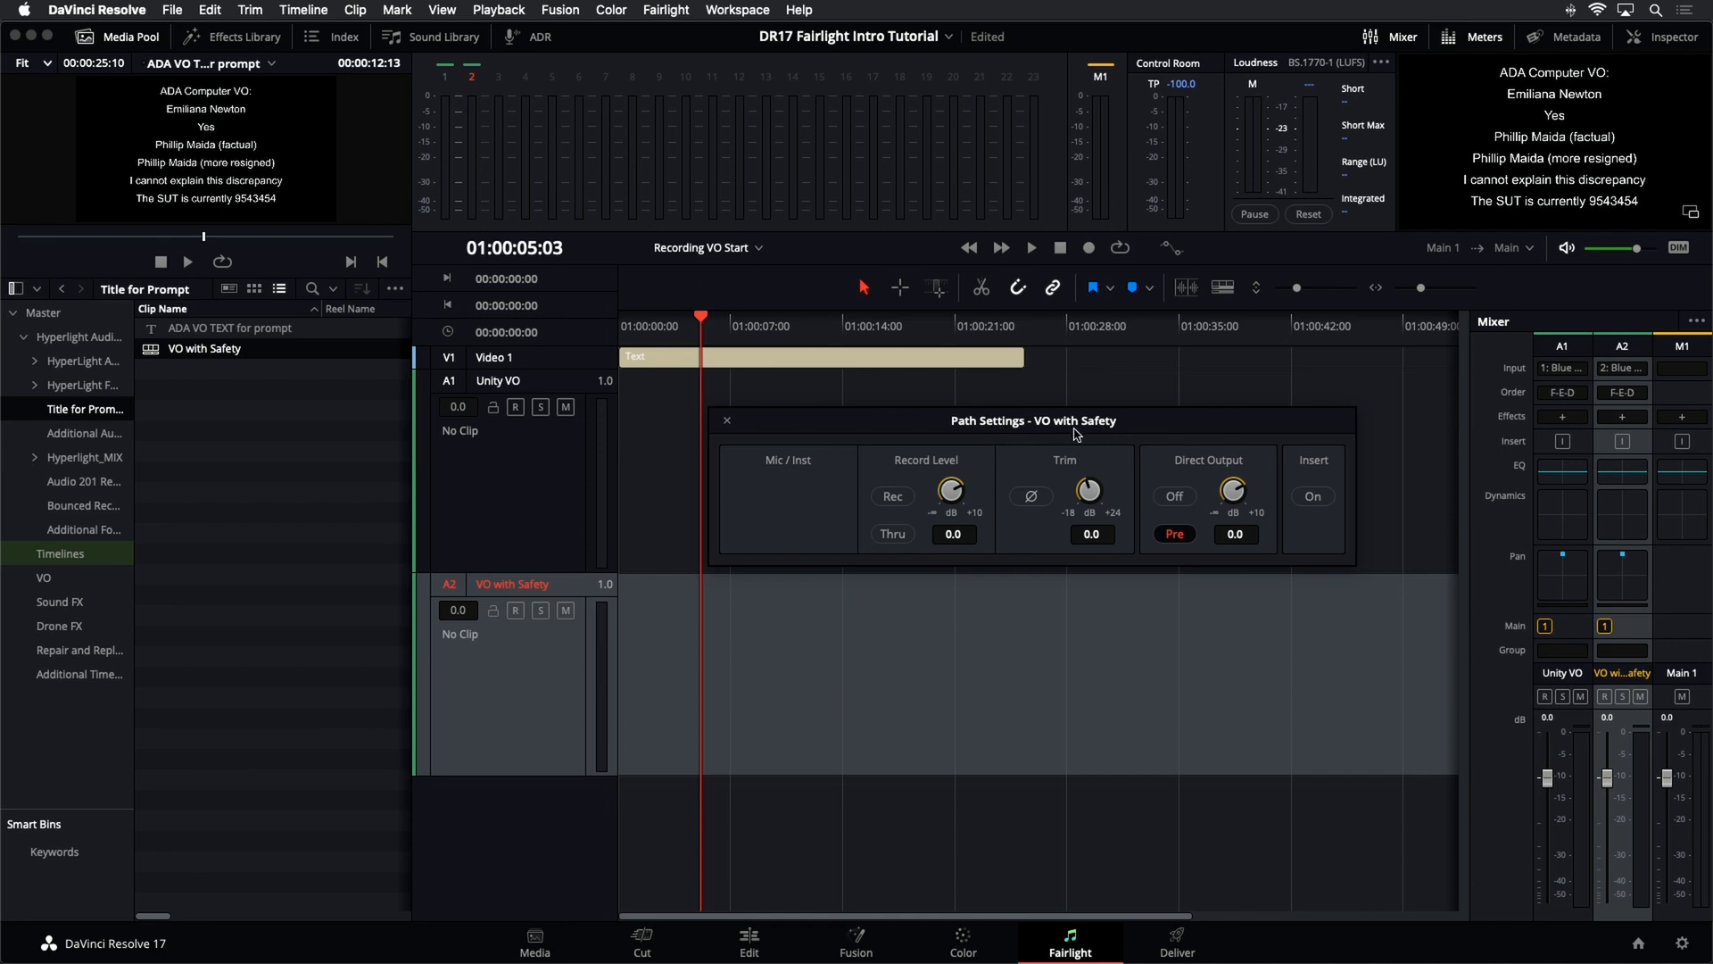
{"action": "left_click", "coordinate": [542, 472]}
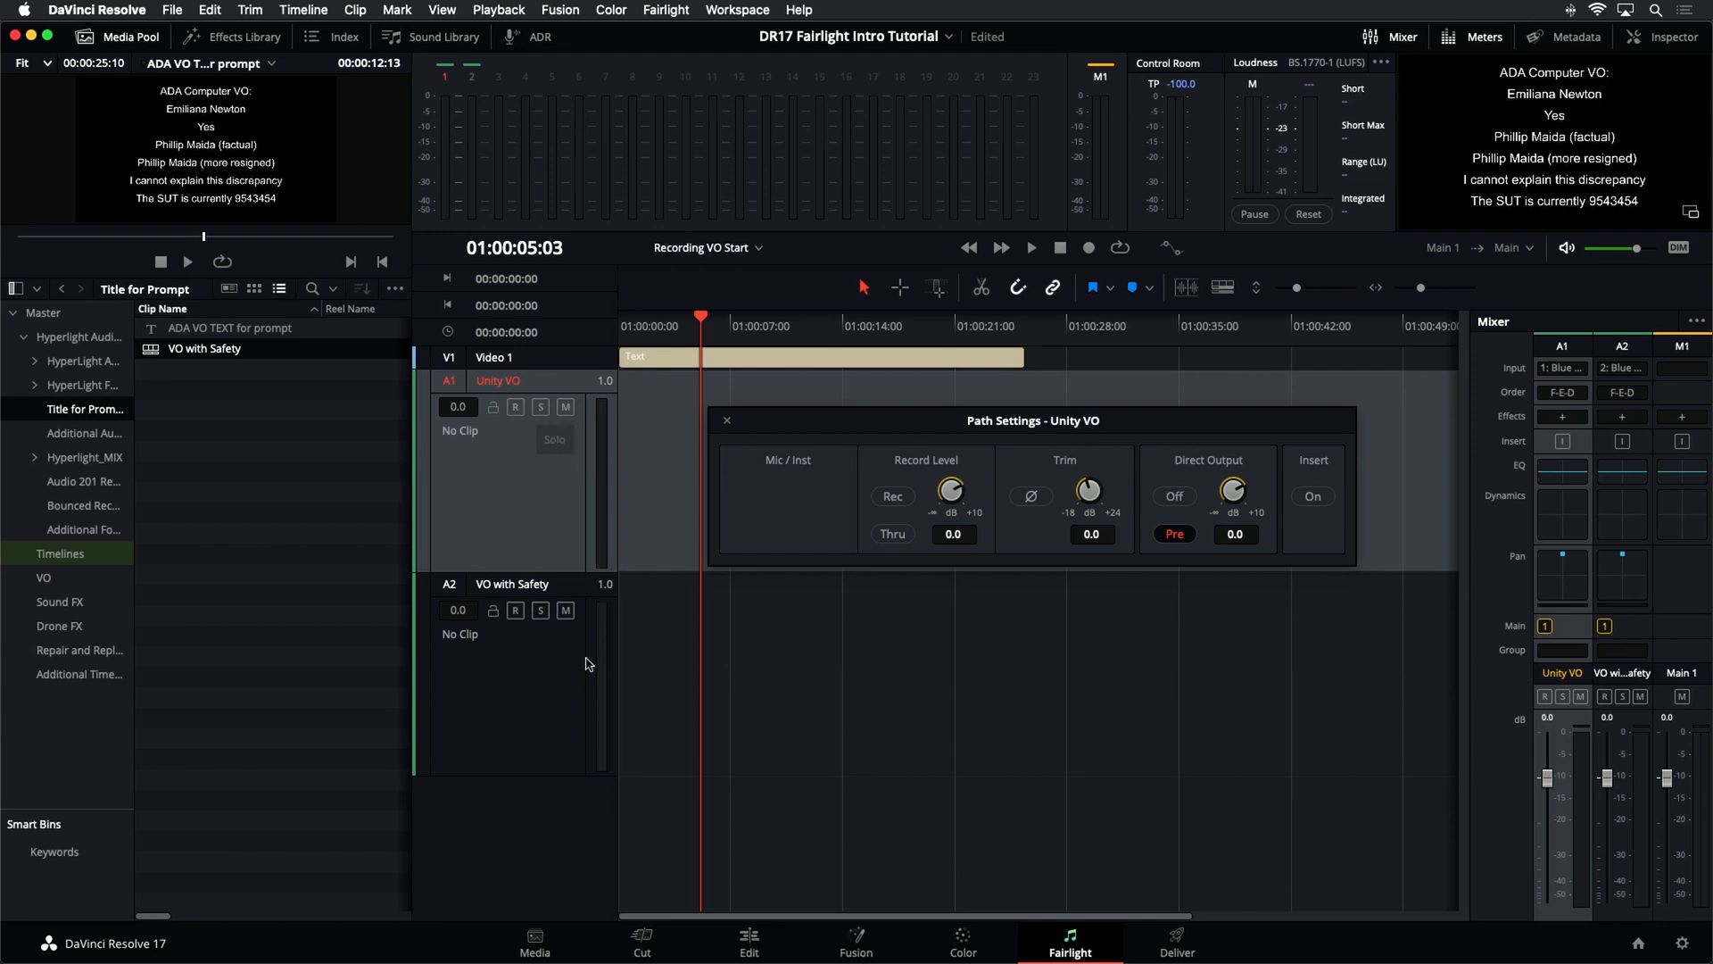
{"action": "left_click", "coordinate": [551, 692]}
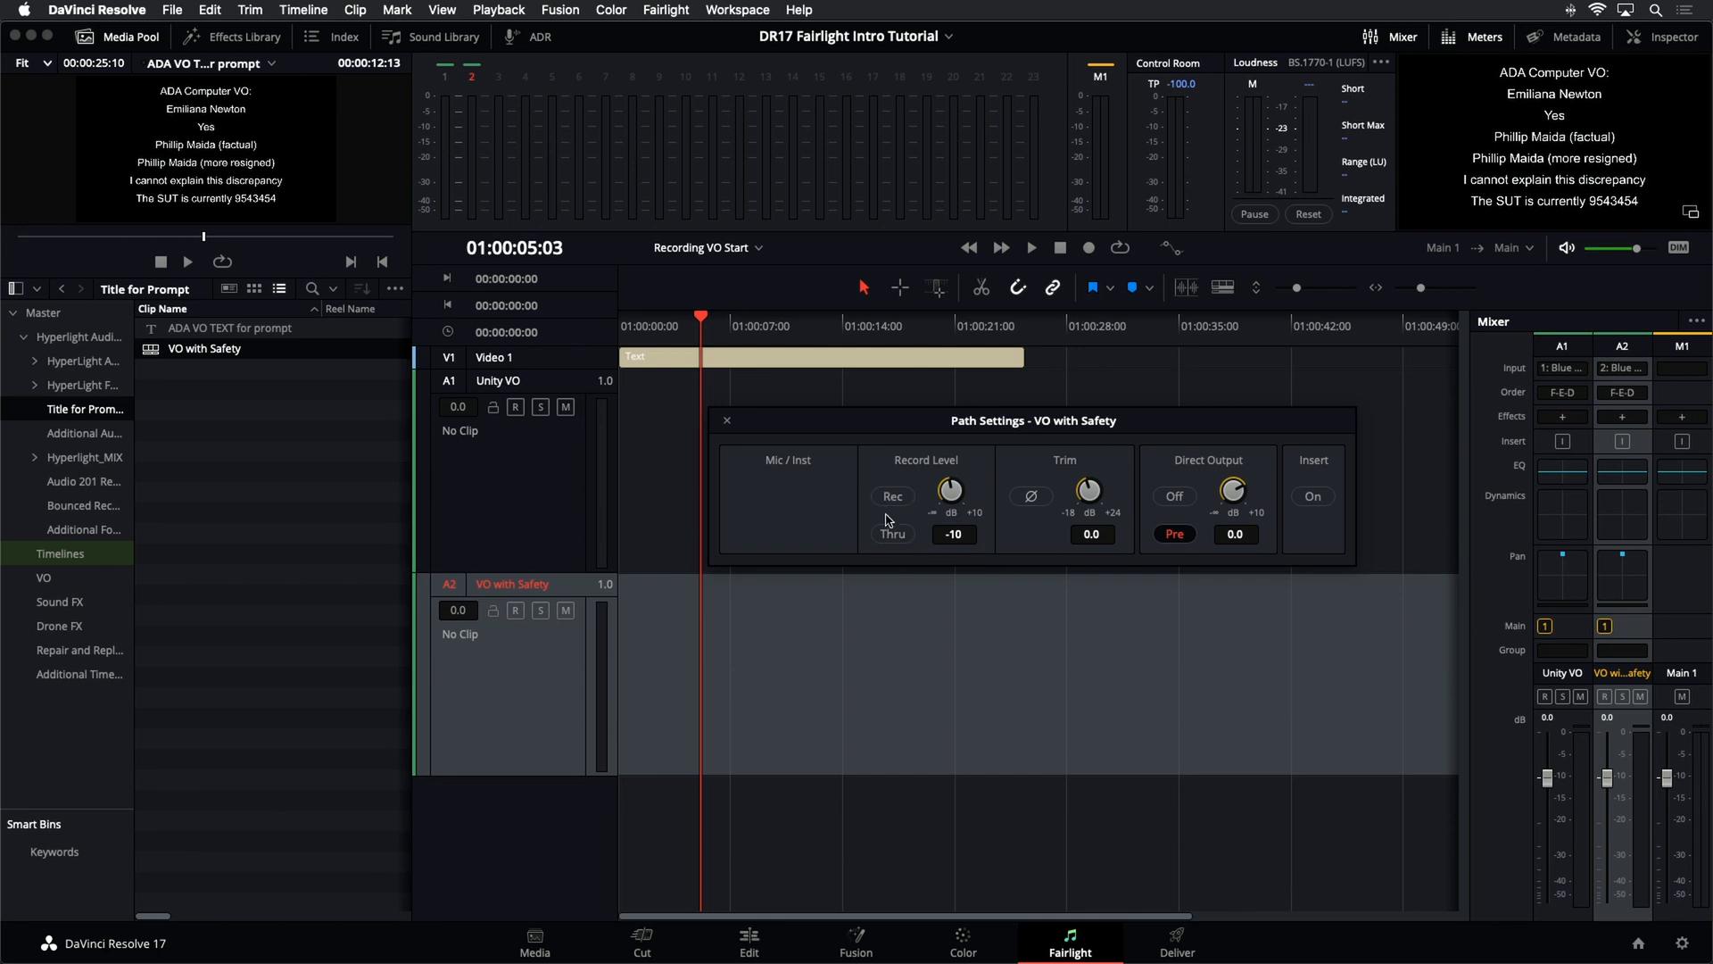
- Close the Path Settings with the VO with Safety track armed for recording, and arm the Unity VO track as well
{"action": "left_click", "coordinate": [892, 497]}
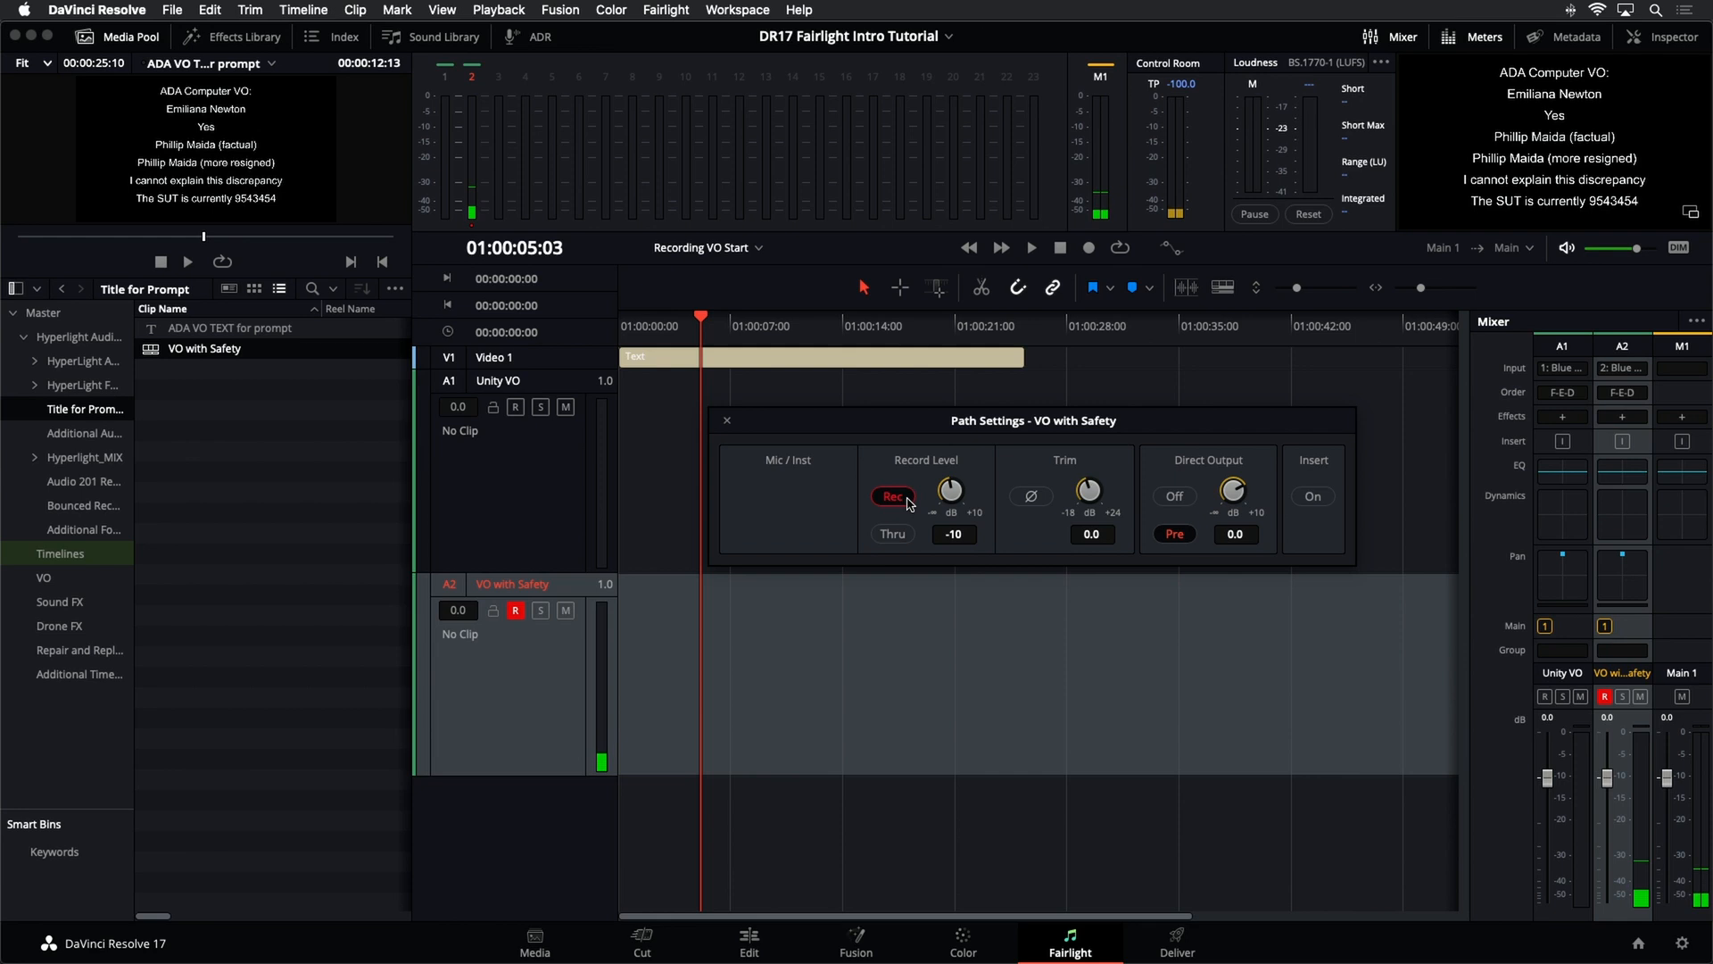
{"action": "left_click", "coordinate": [908, 503]}
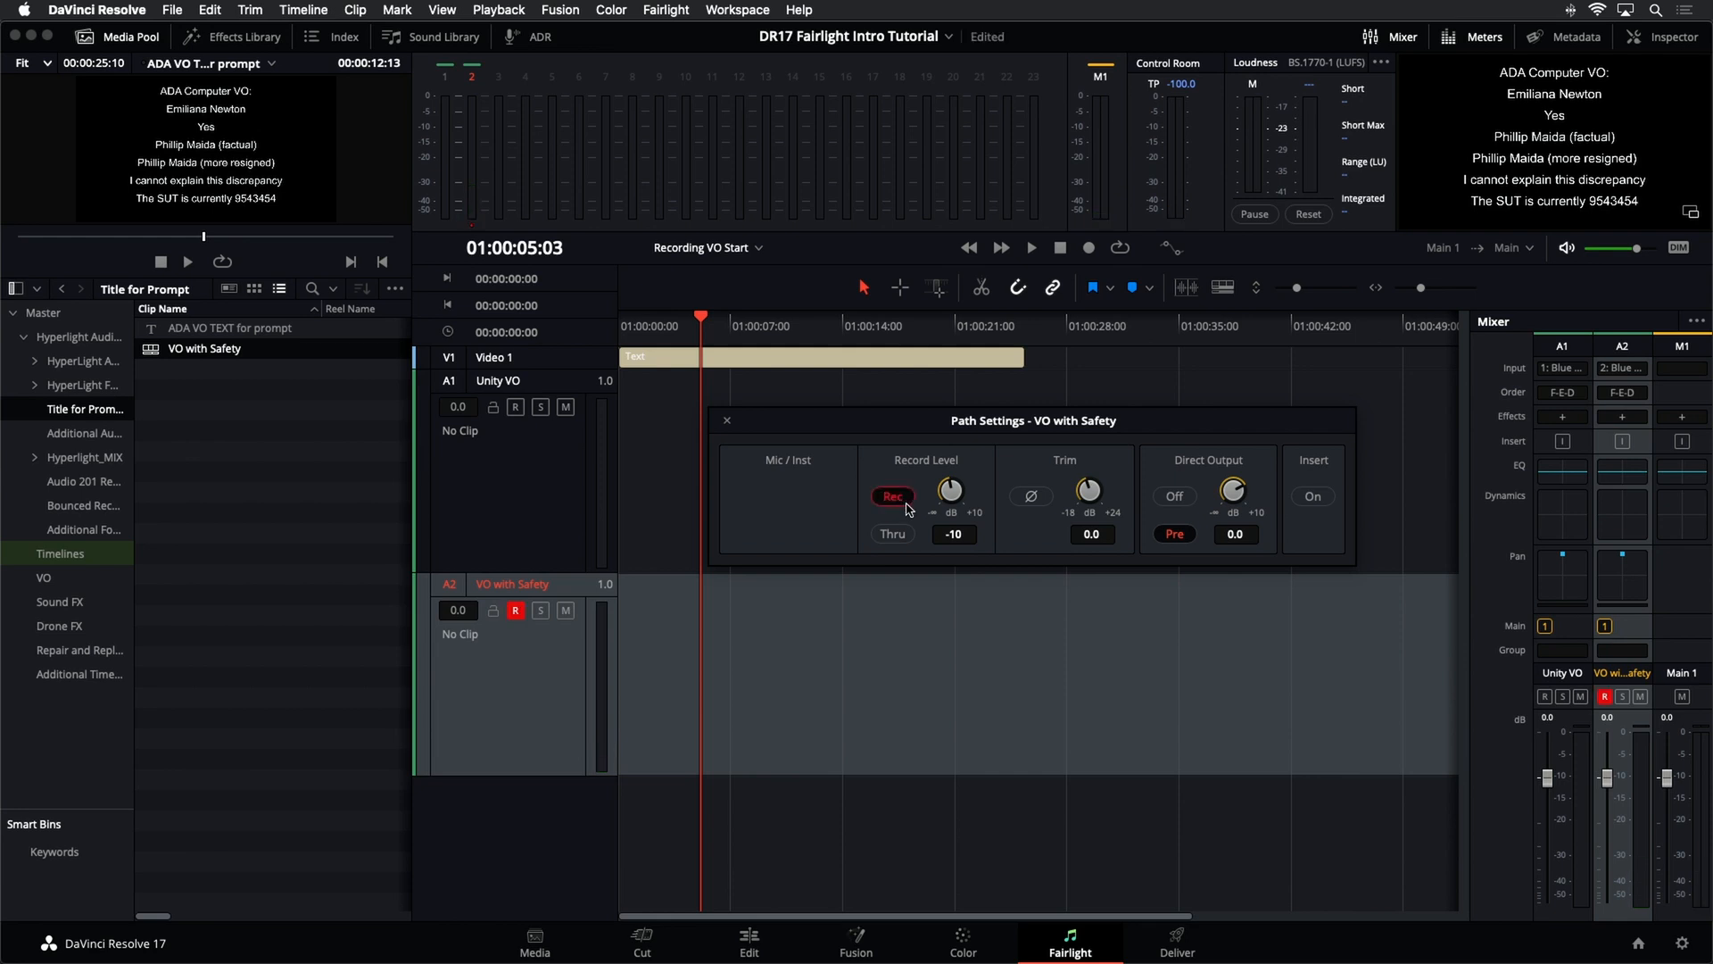
{"action": "left_click", "coordinate": [728, 422]}
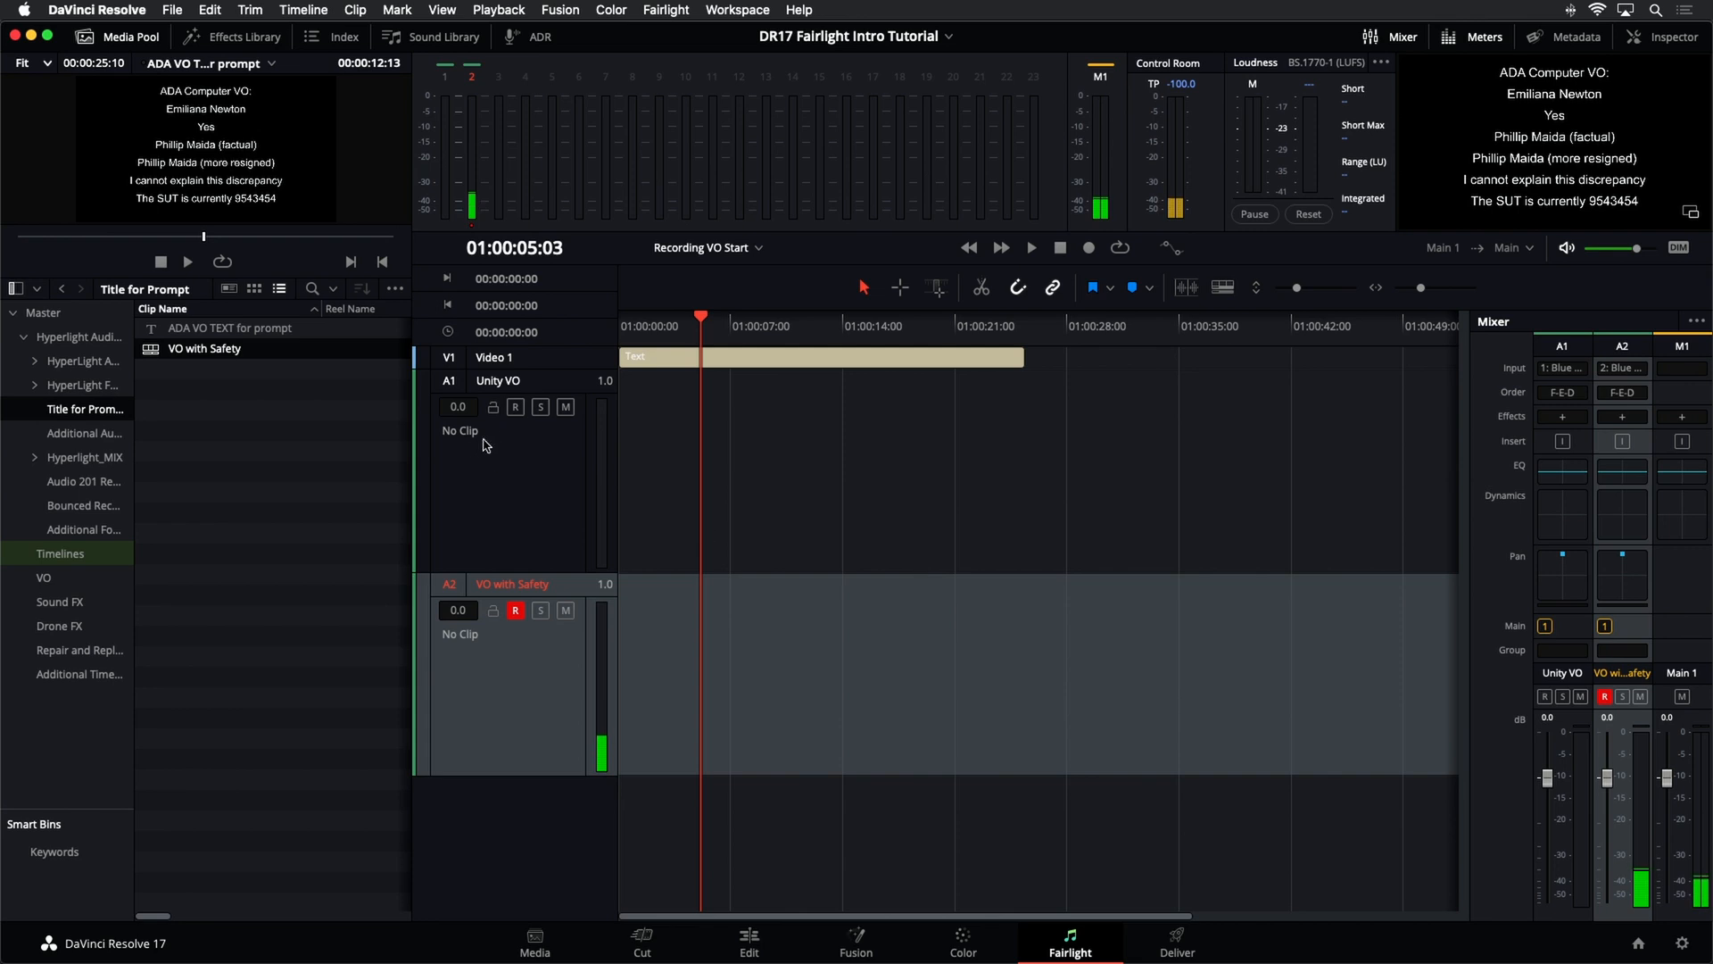
{"action": "left_click", "coordinate": [515, 407]}
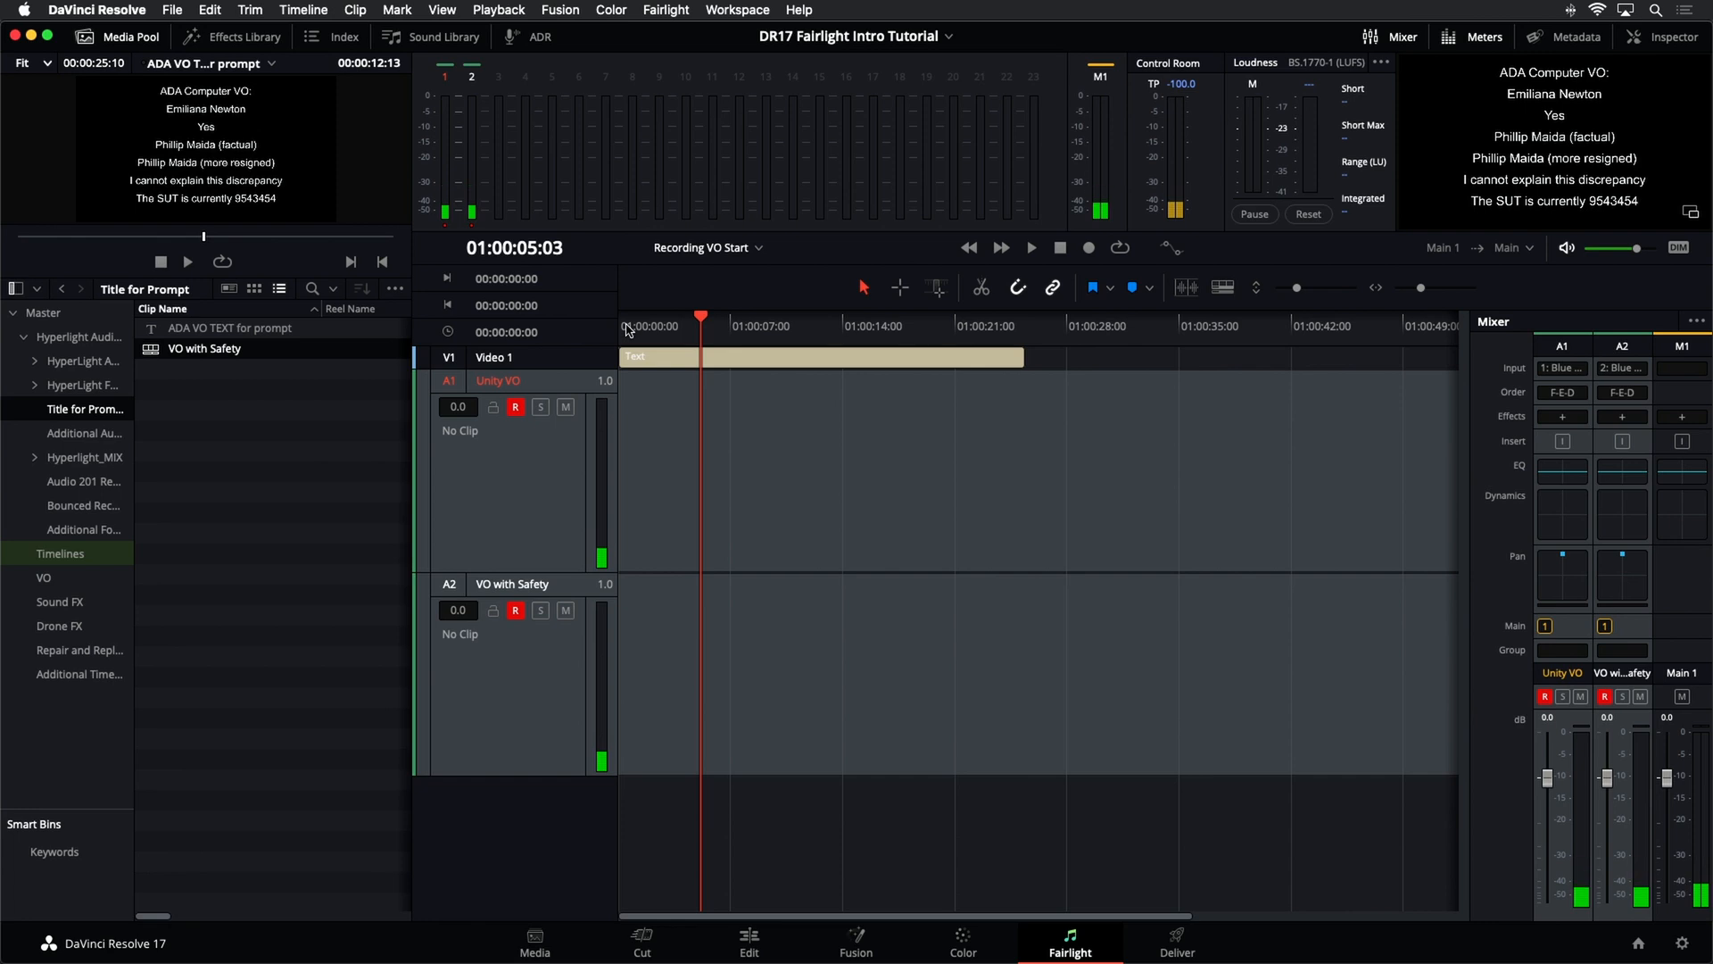
- Return the playhead to the timeline start, hide the meters, and float the viewer with the VO prompts below the tracks' recording area
{"action": "key", "text": "Home"}
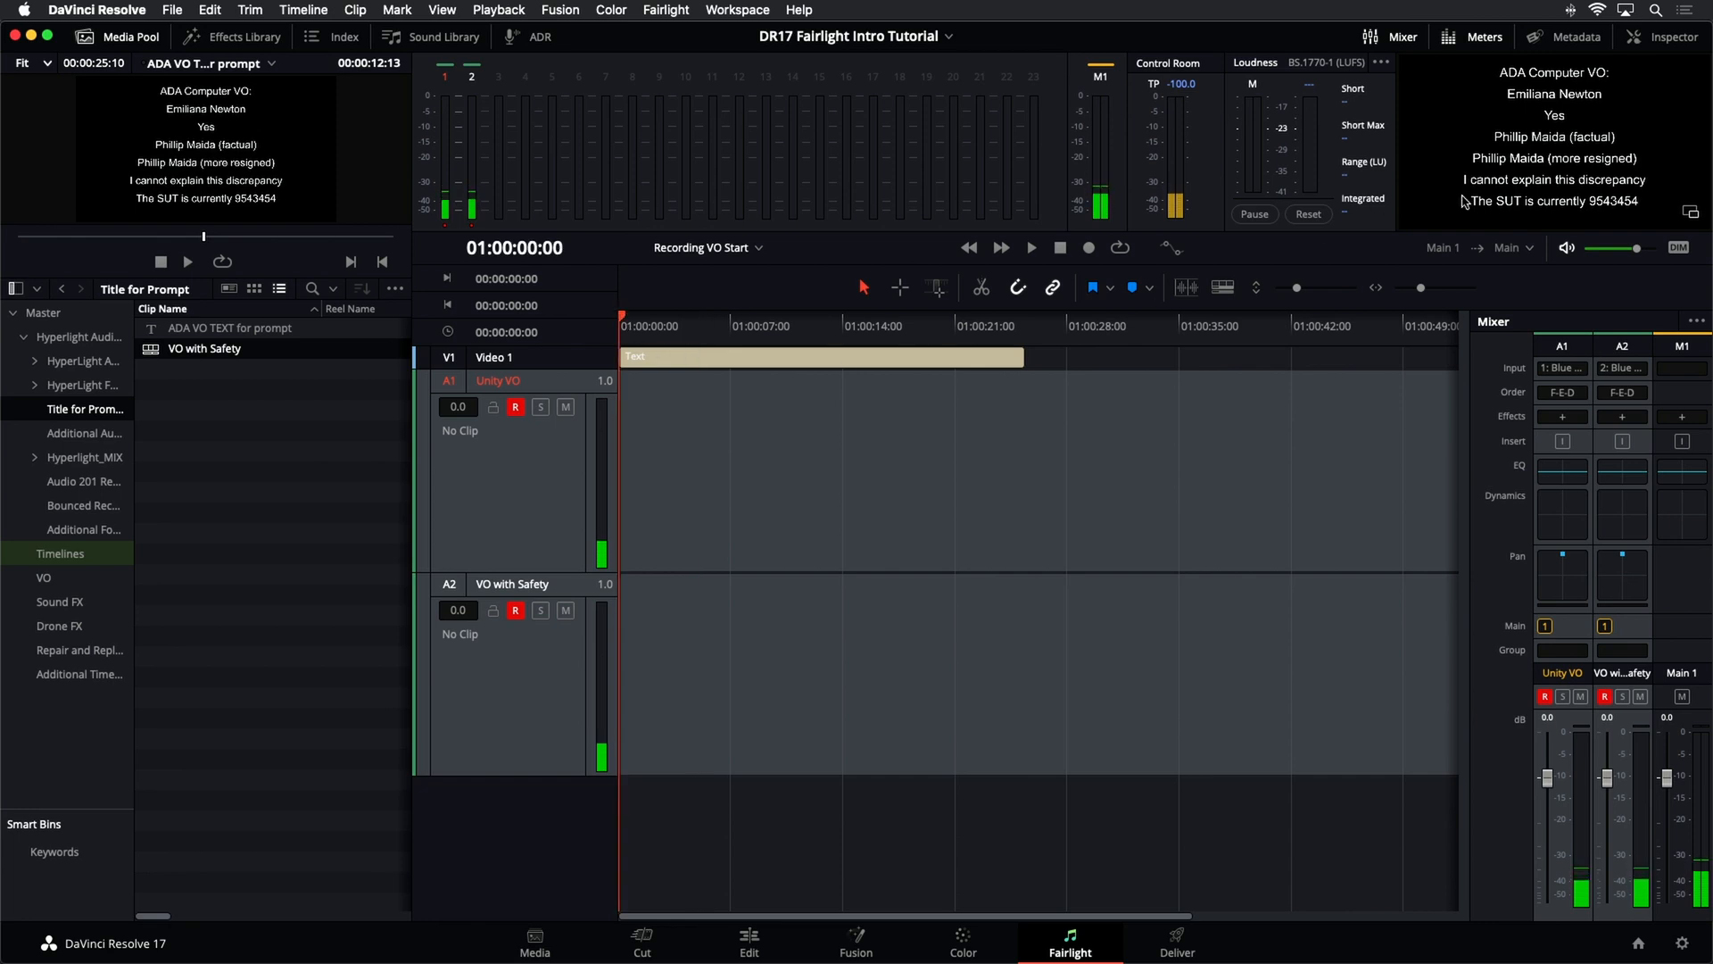
{"action": "left_click", "coordinate": [1692, 214]}
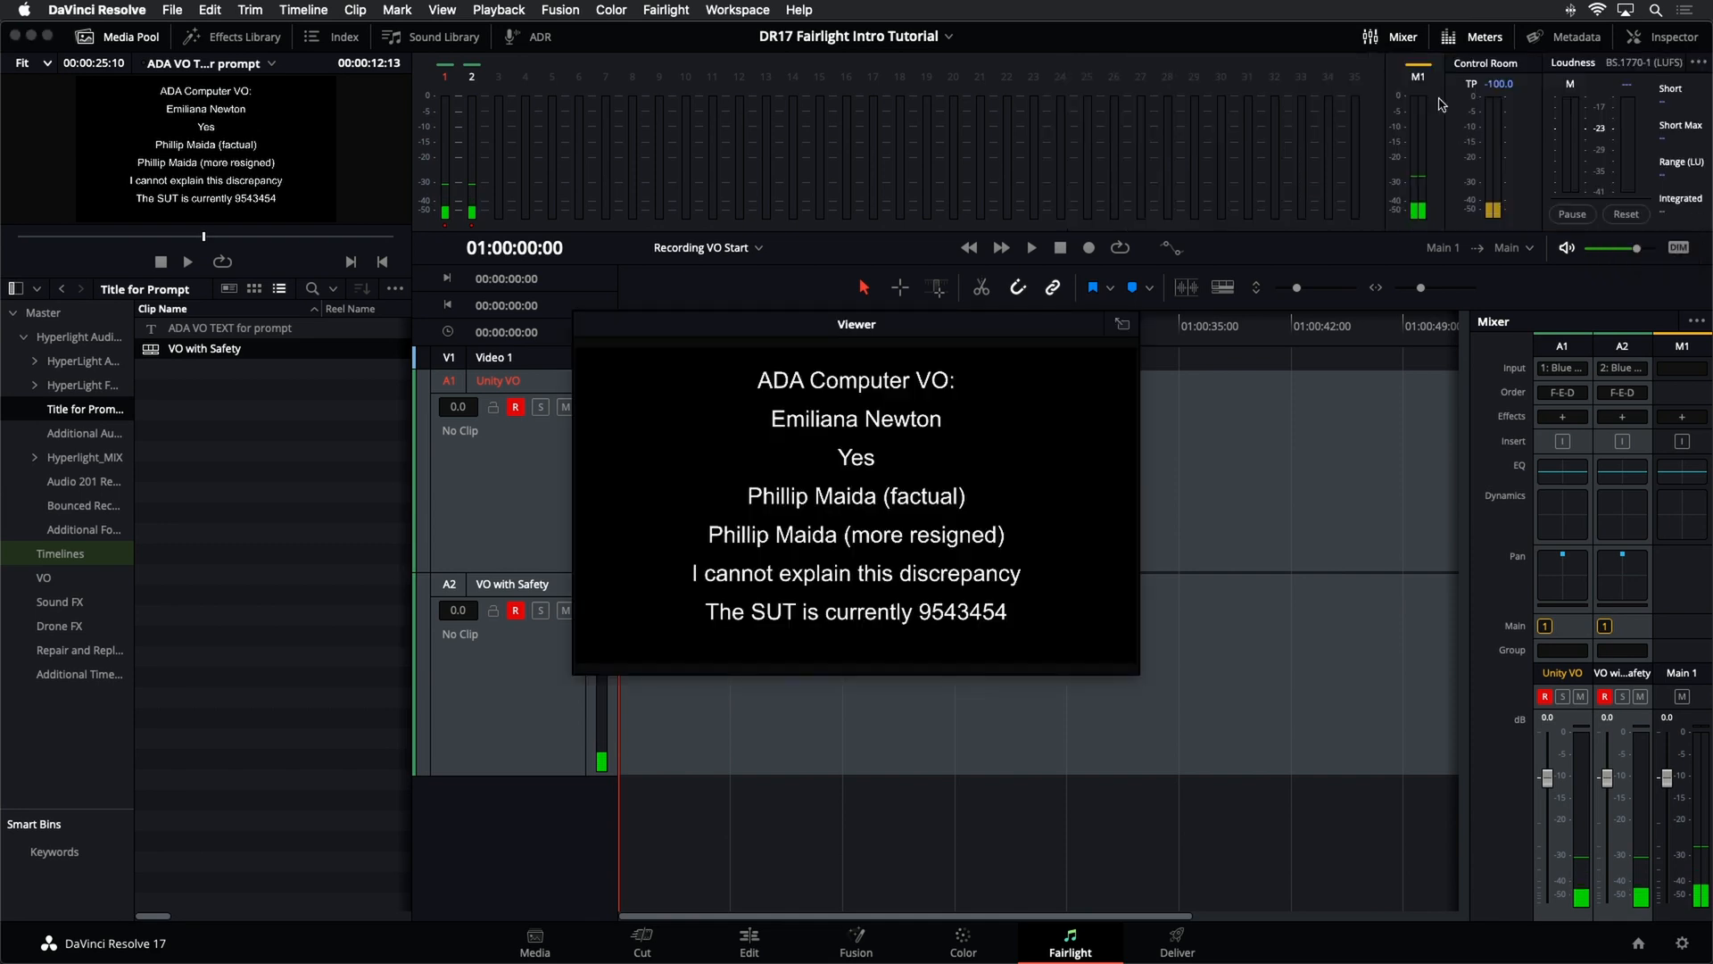
{"action": "left_click", "coordinate": [1448, 36]}
{"action": "left_click_drag", "start_coordinate": [1046, 332], "coordinate": [1346, 539]}
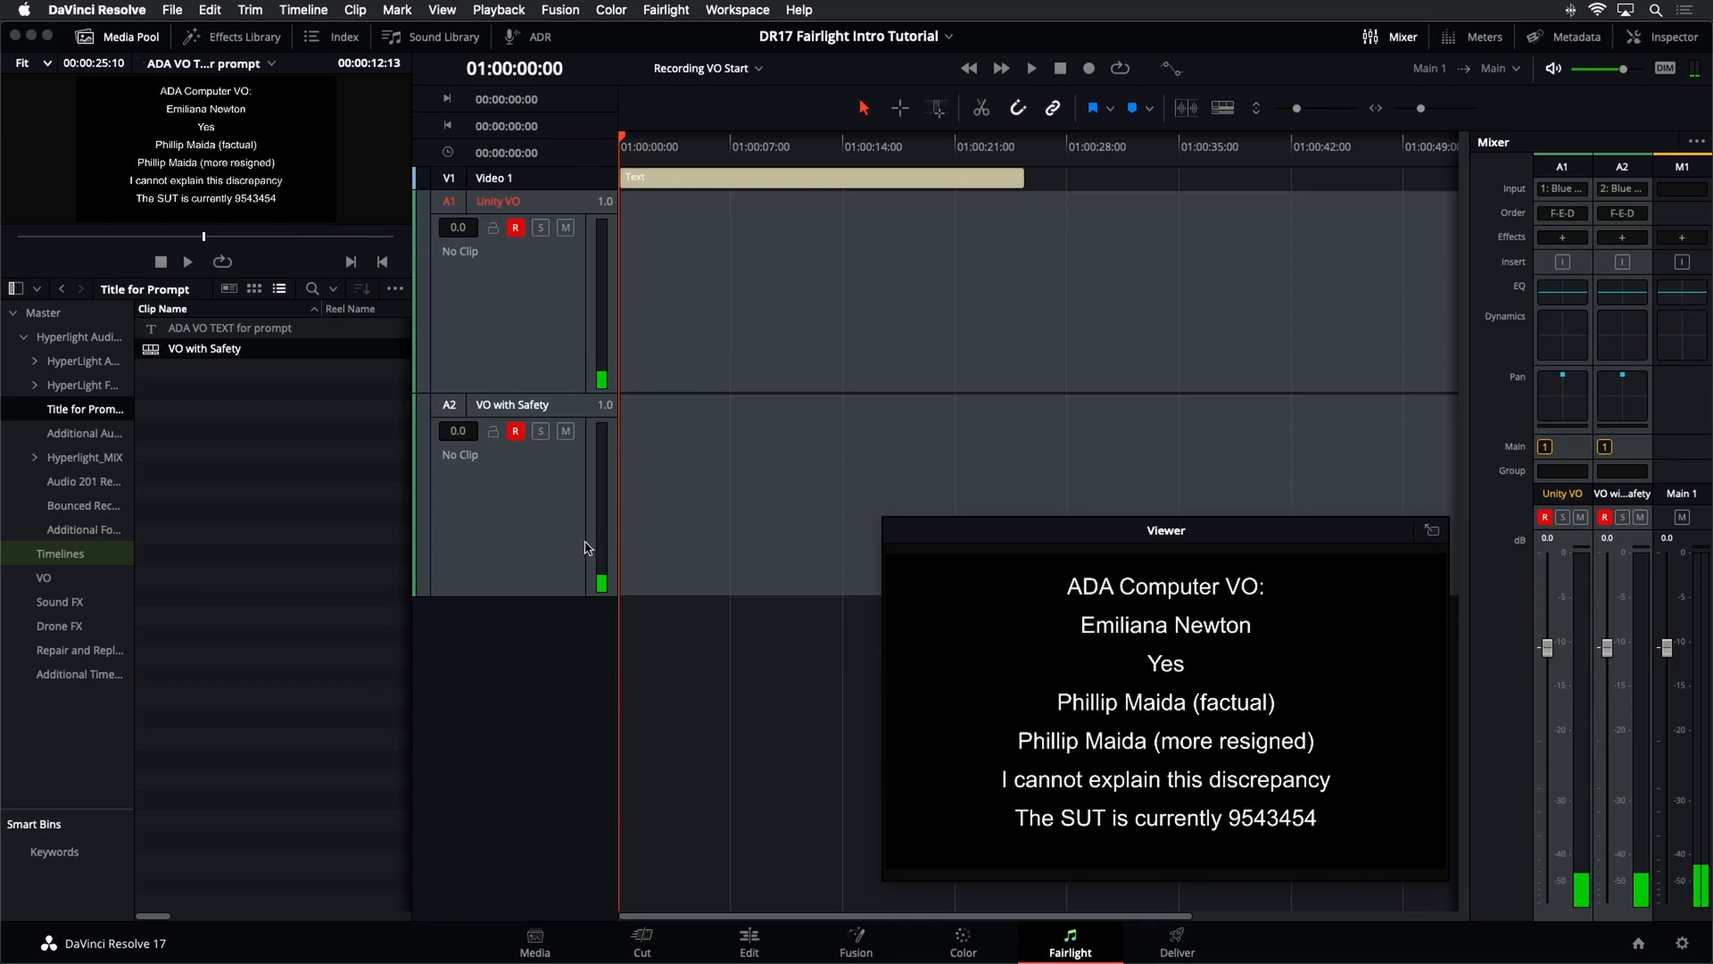
- Record the prompted VO lines on both armed tracks from the timeline start to about 01:00:17:18
{"action": "left_click", "coordinate": [1634, 192]}
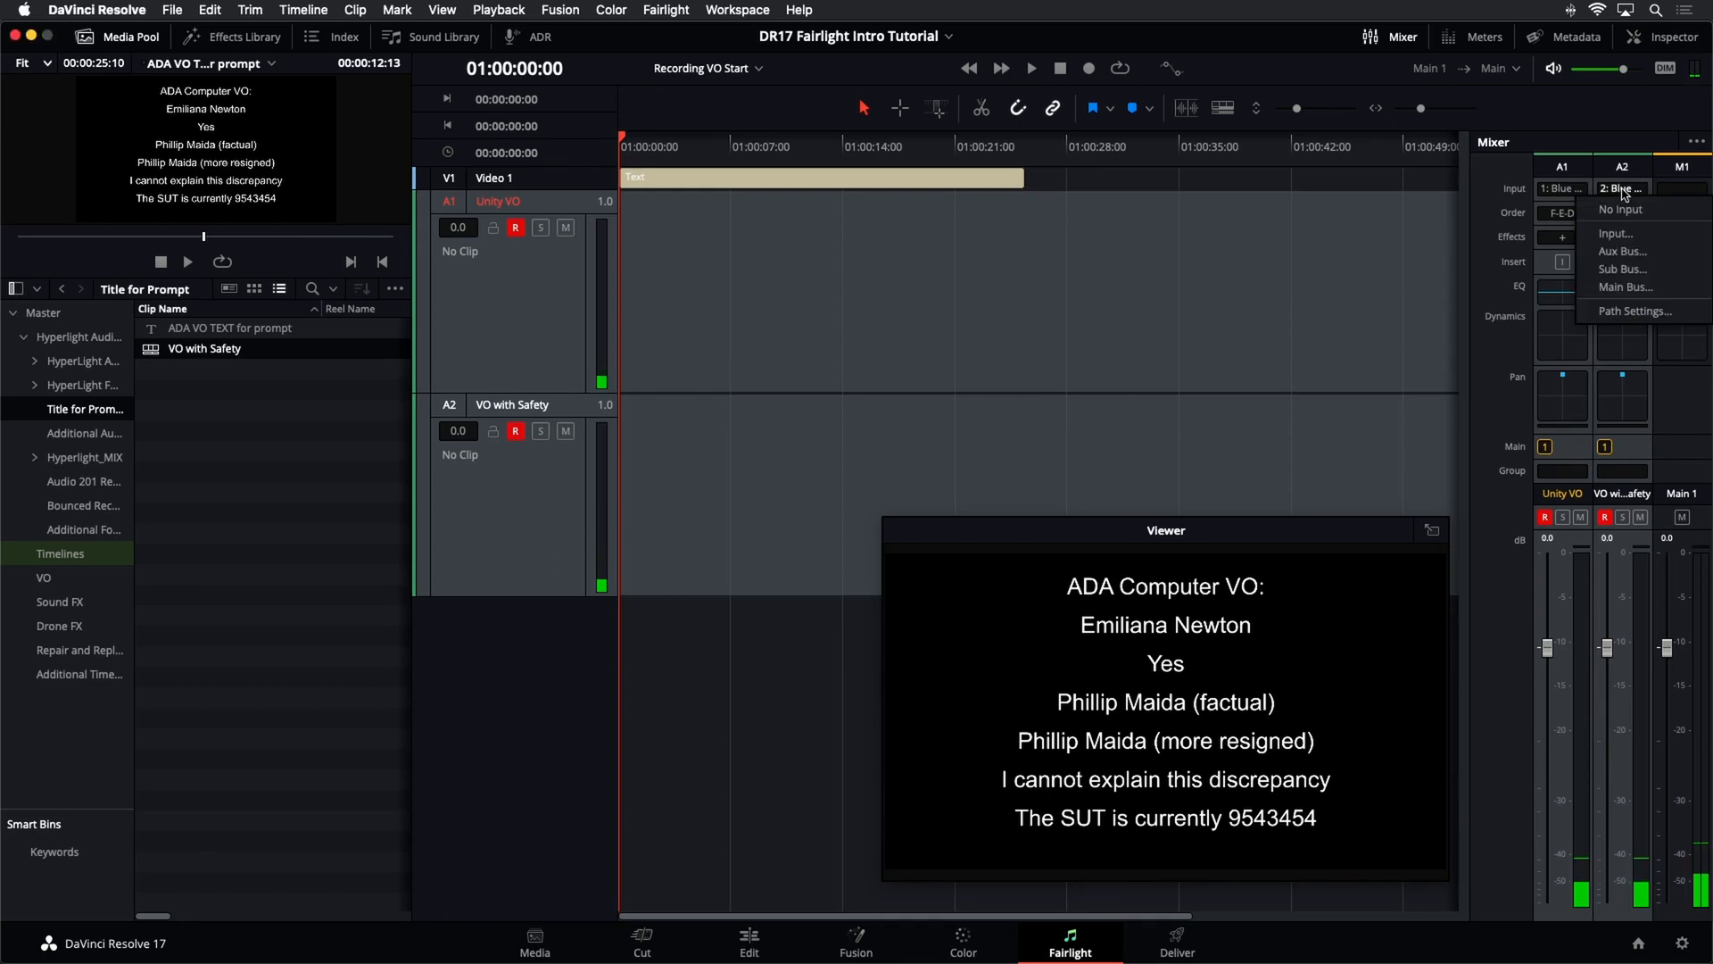
{"action": "left_click", "coordinate": [1571, 317]}
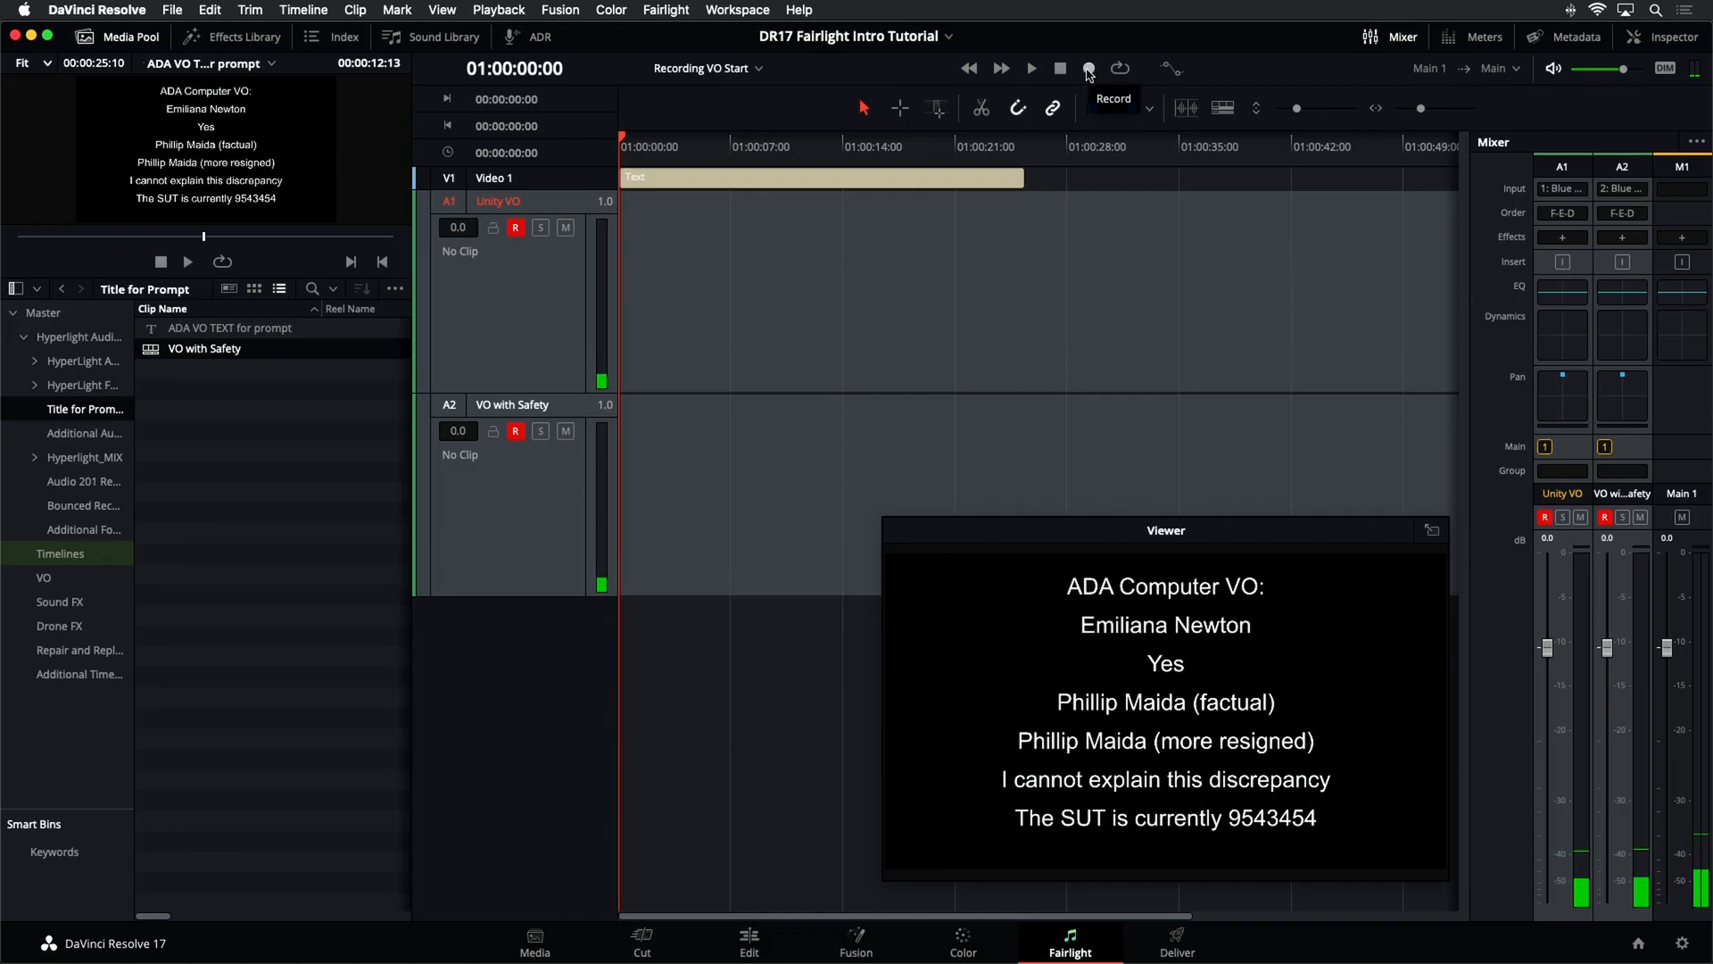
{"action": "left_click", "coordinate": [1089, 70]}
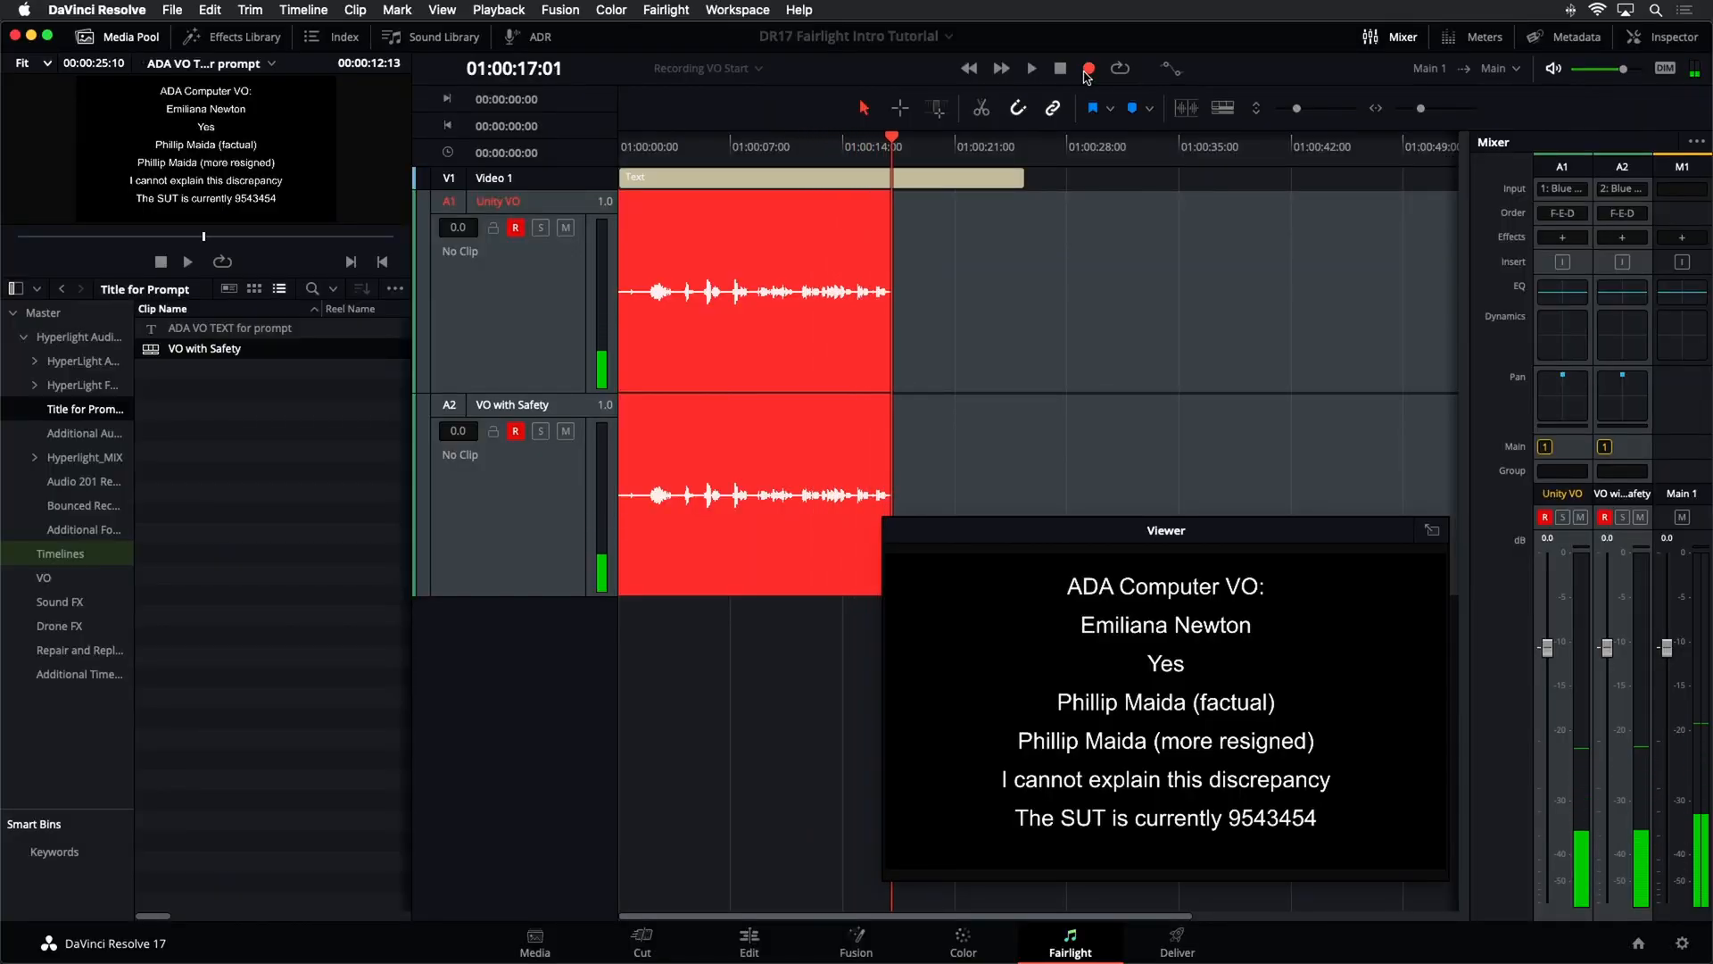
{"action": "left_click", "coordinate": [1087, 75]}
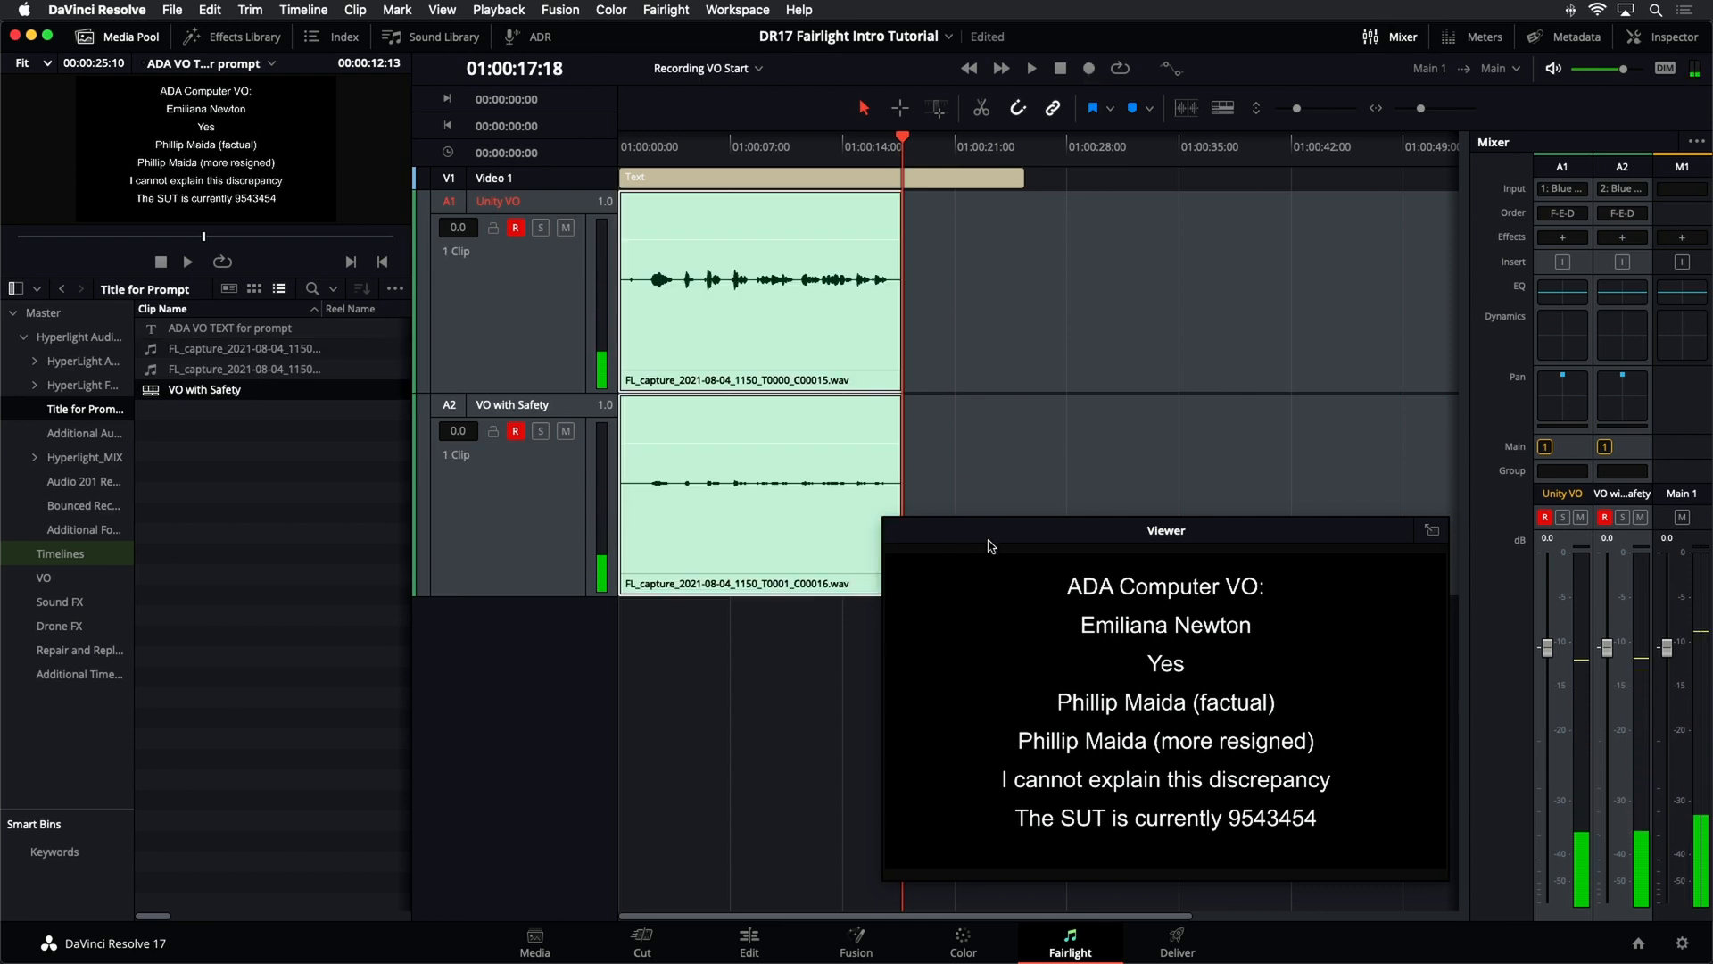
- Move the floating viewer off the recorded clips and disarm the Unity VO and VO with Safety tracks
{"action": "left_click_drag", "start_coordinate": [886, 535], "coordinate": [996, 416]}
{"action": "left_click", "coordinate": [515, 229]}
{"action": "left_click", "coordinate": [516, 431]}
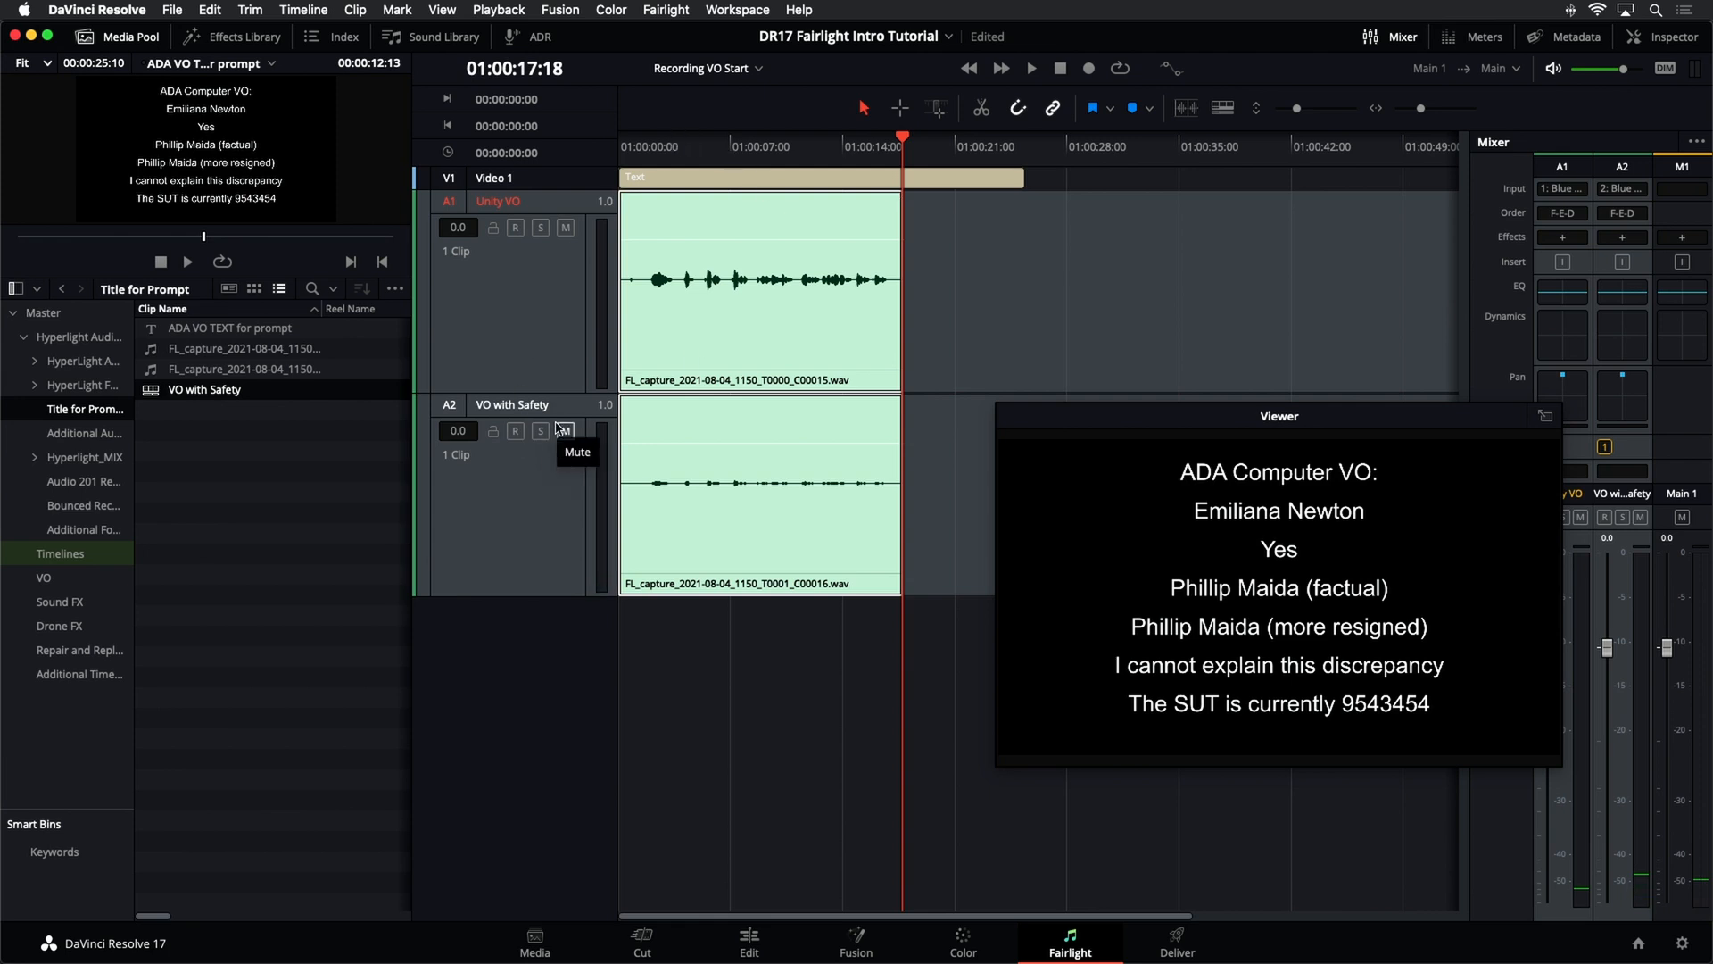
- Raise the volume of the VO with Safety clip by about 10.1 dB and slightly raise the Unity VO clip's volume
{"action": "key", "text": "super+equal"}
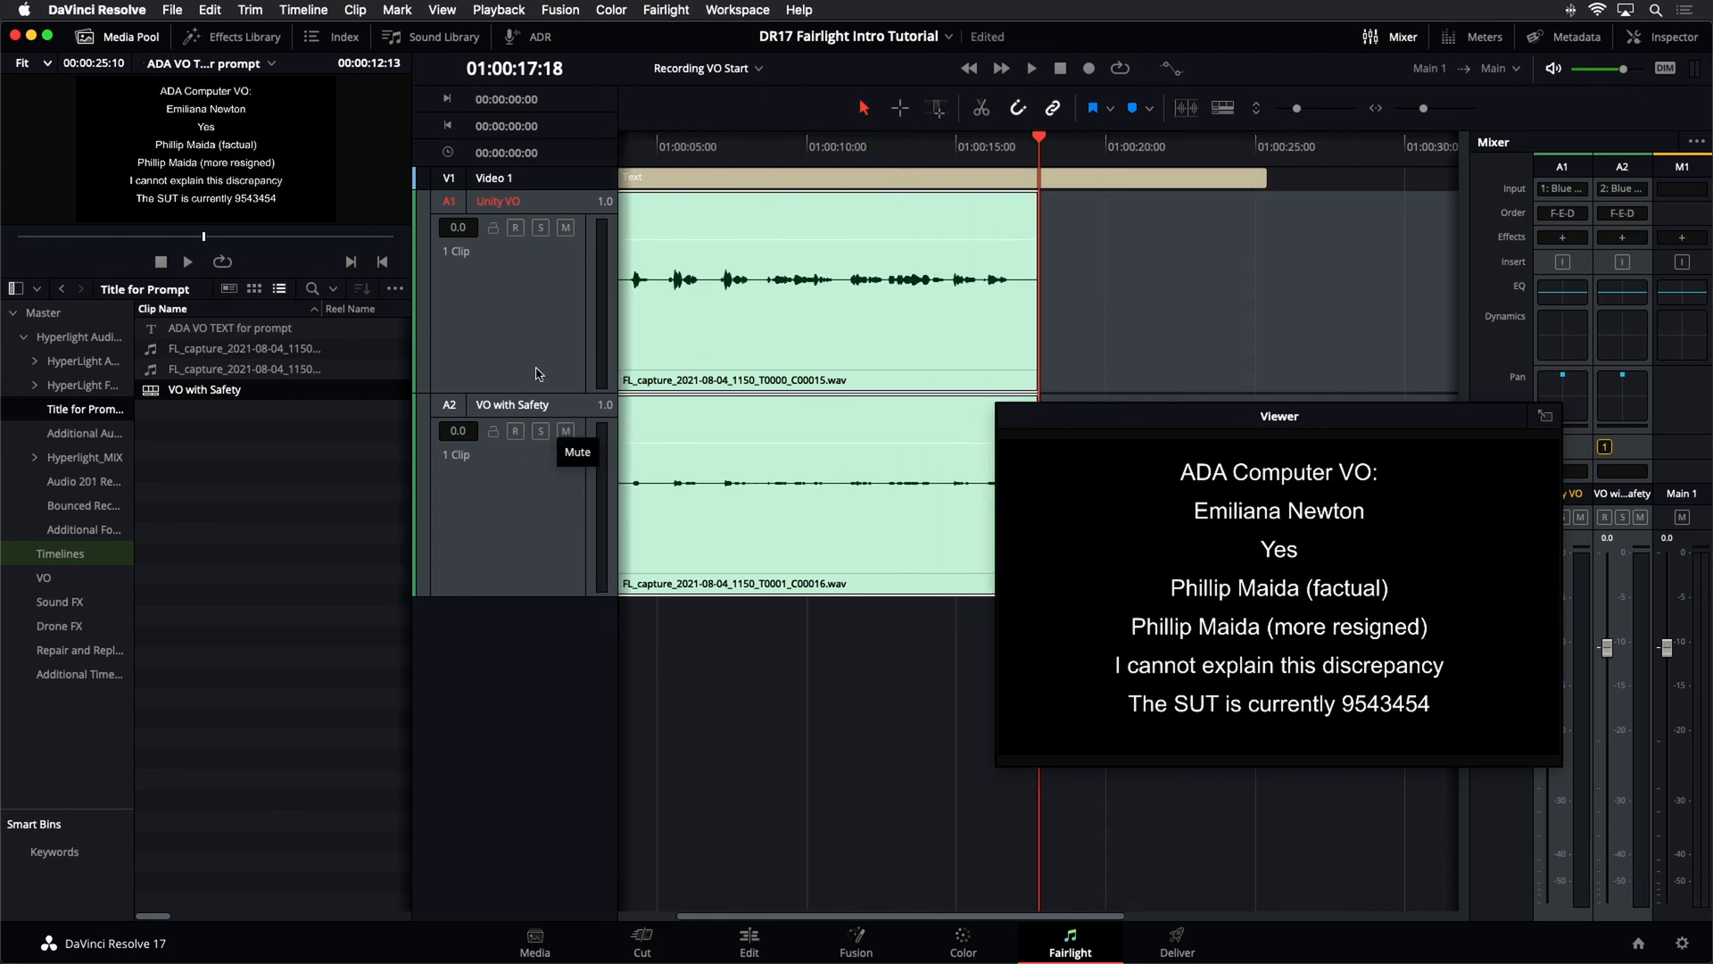
{"action": "left_click", "coordinate": [553, 549]}
{"action": "left_click", "coordinate": [706, 616]}
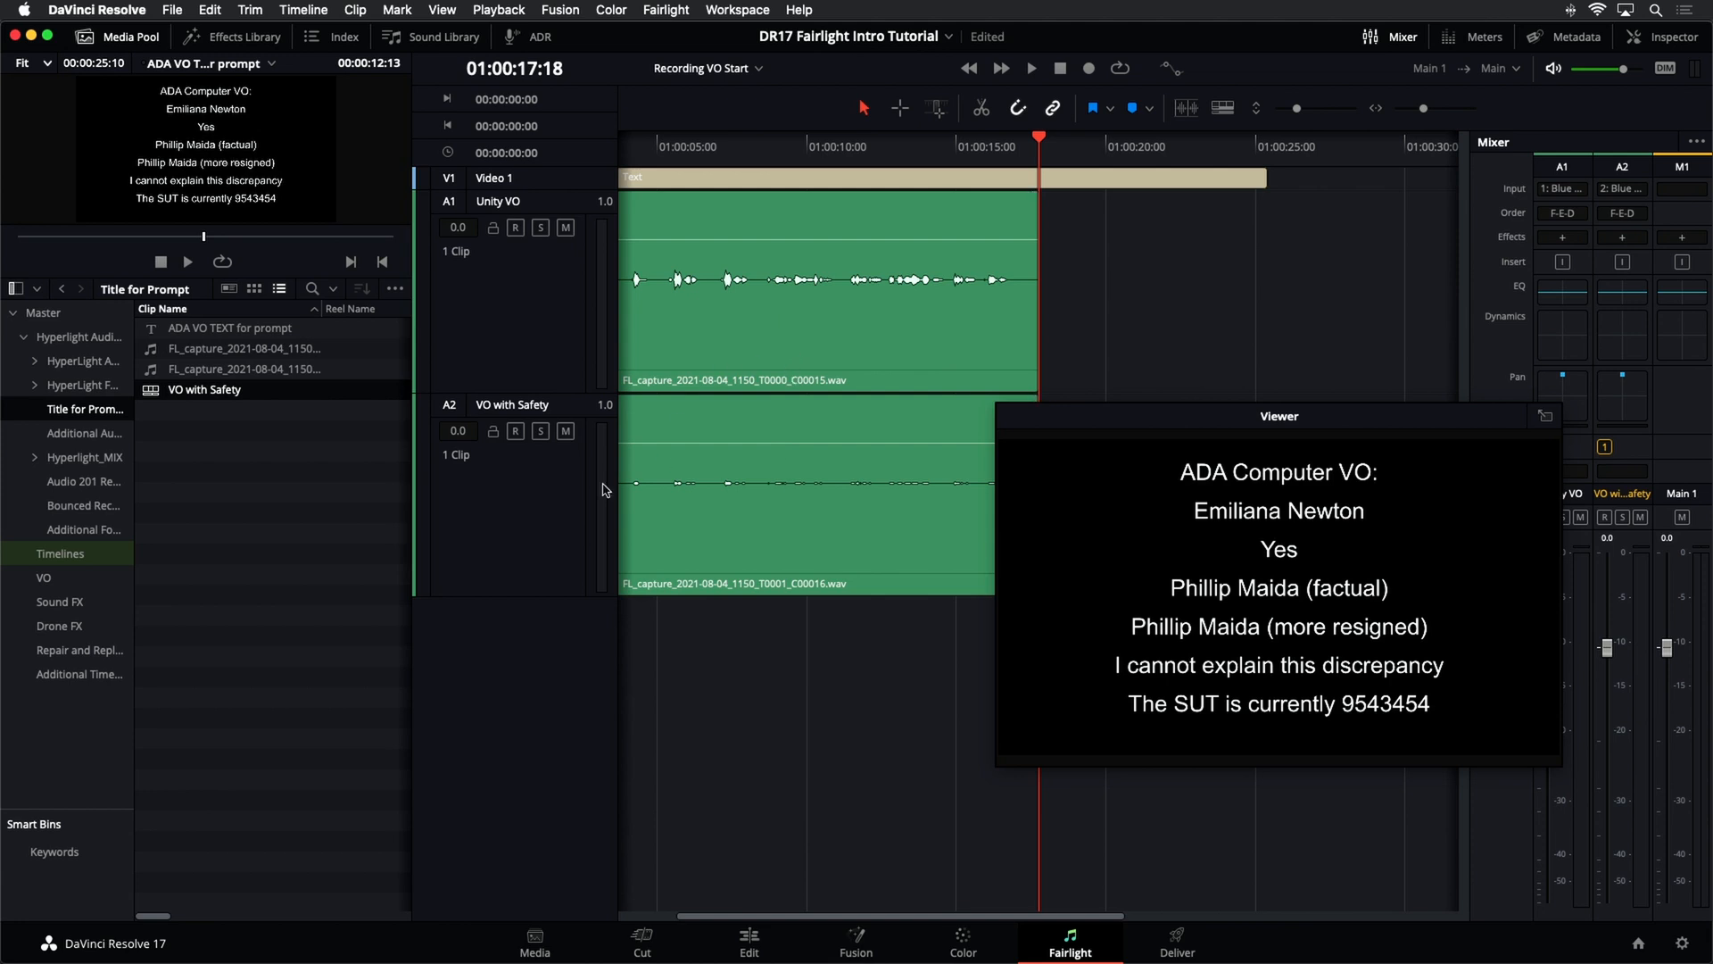
{"action": "left_click_drag", "start_coordinate": [755, 443], "coordinate": [755, 429]}
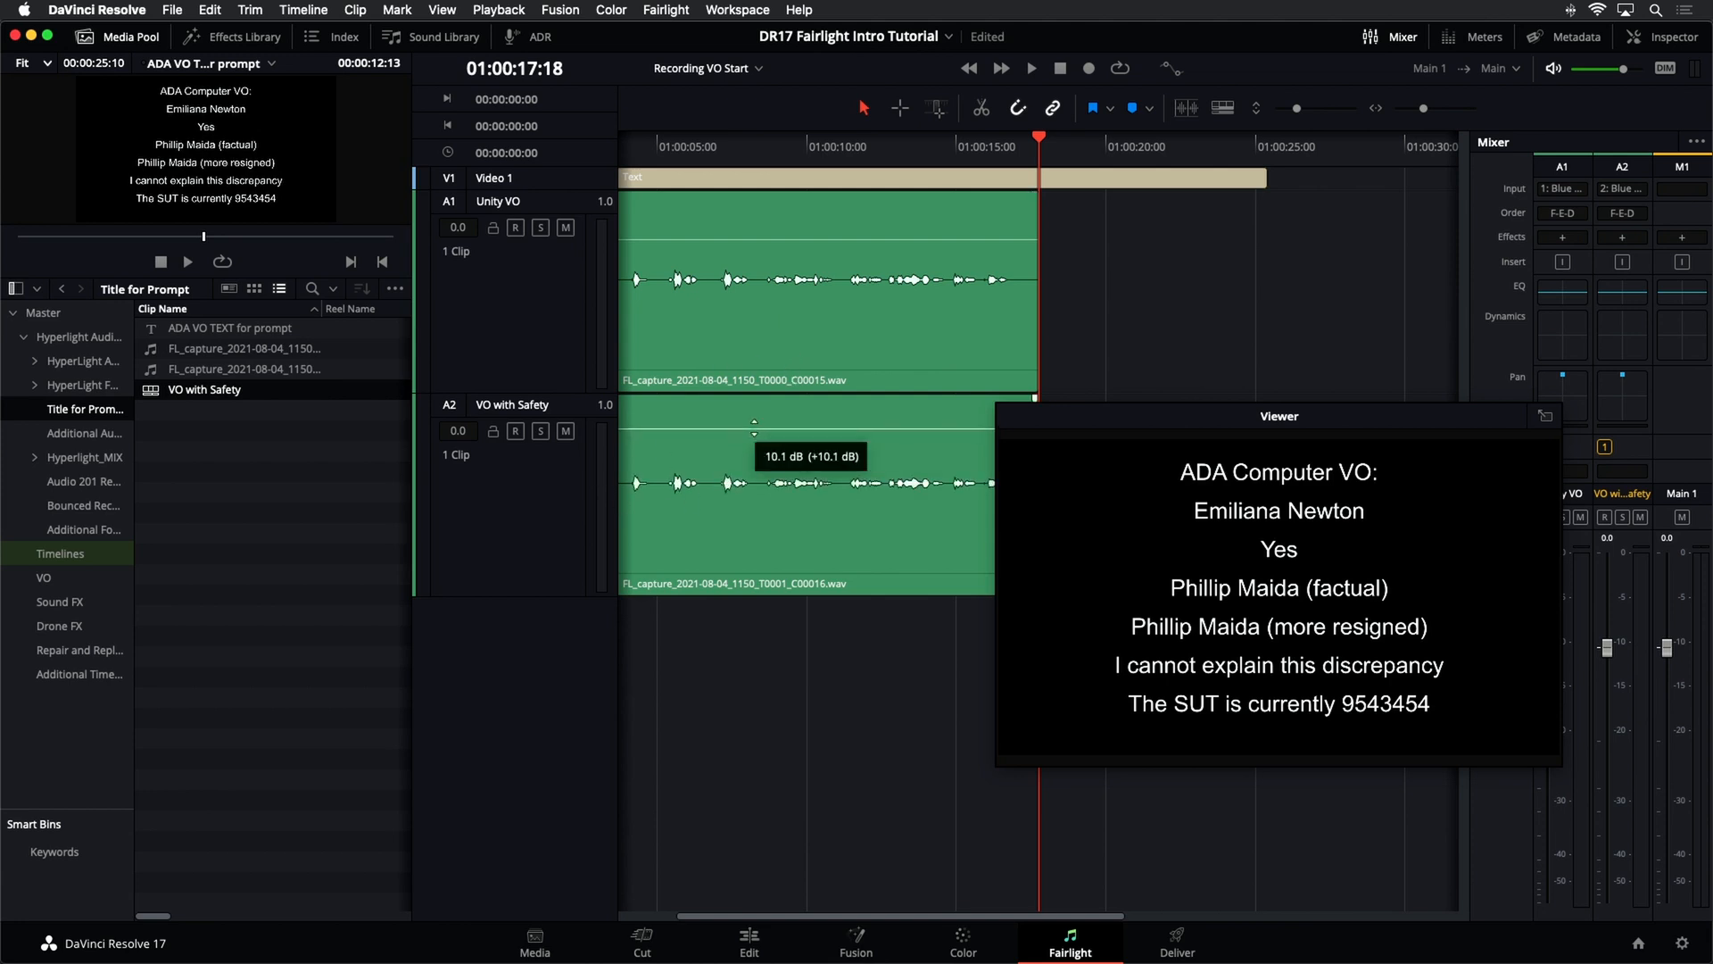
{"action": "left_click_drag", "start_coordinate": [792, 234], "coordinate": [788, 228]}
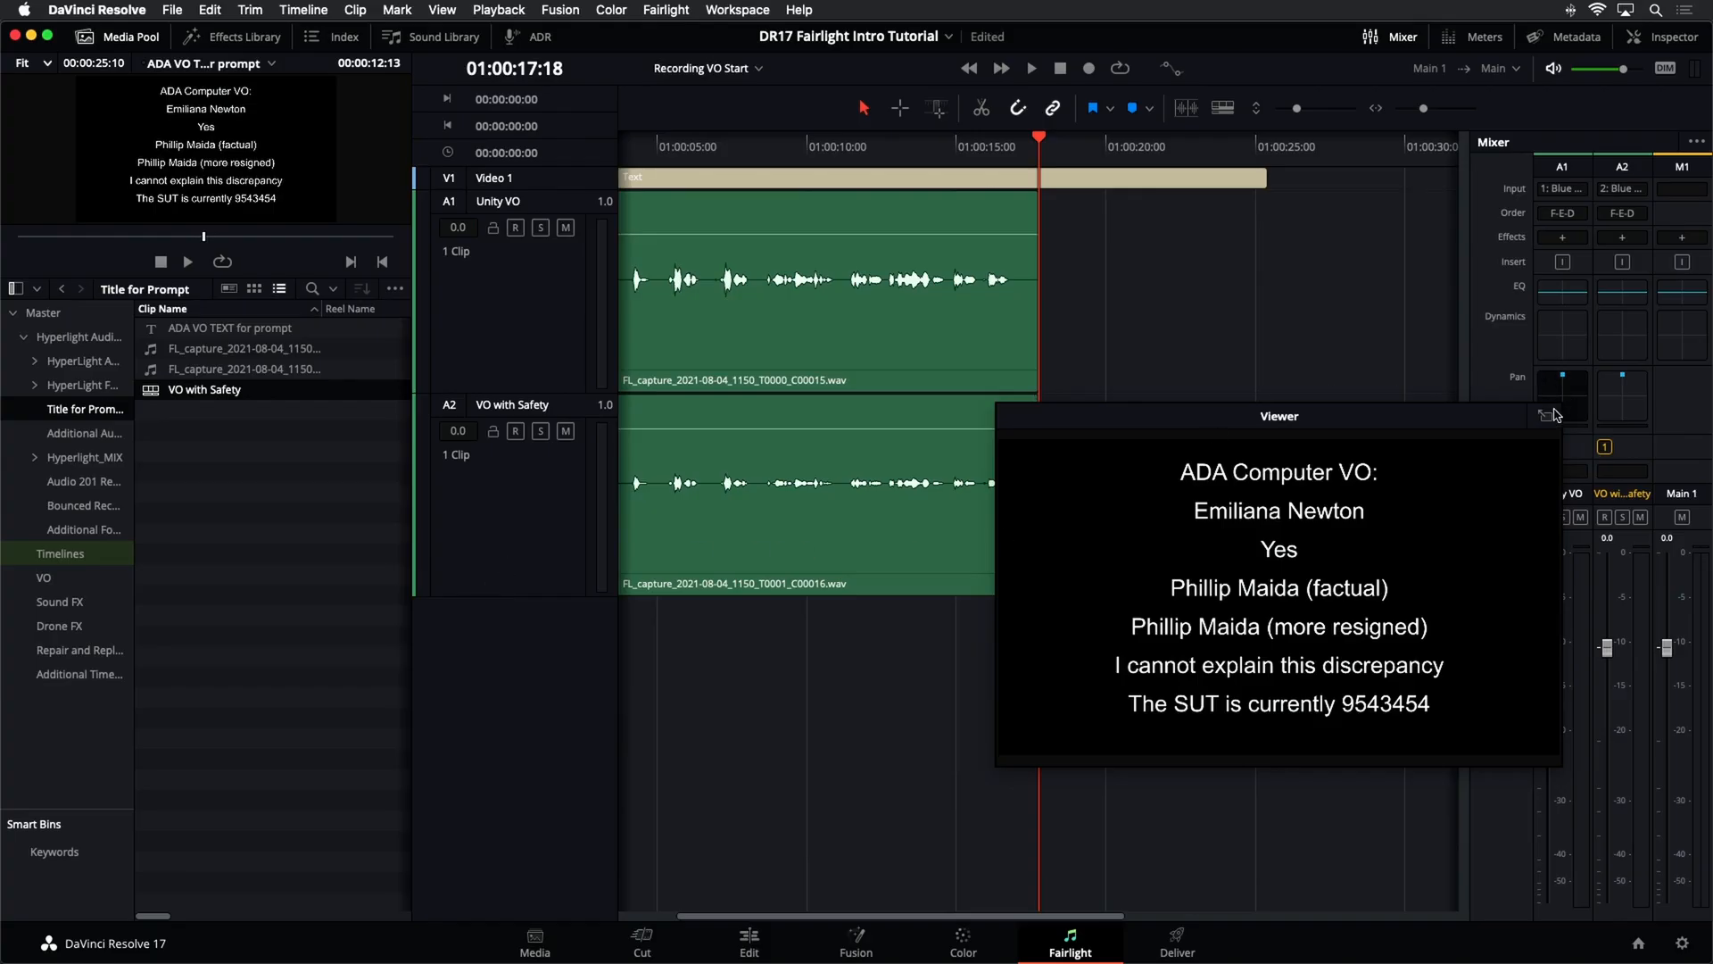
- Dock the floating viewer, view the ADR setup options, and return to the media pool
{"action": "left_click", "coordinate": [1545, 418]}
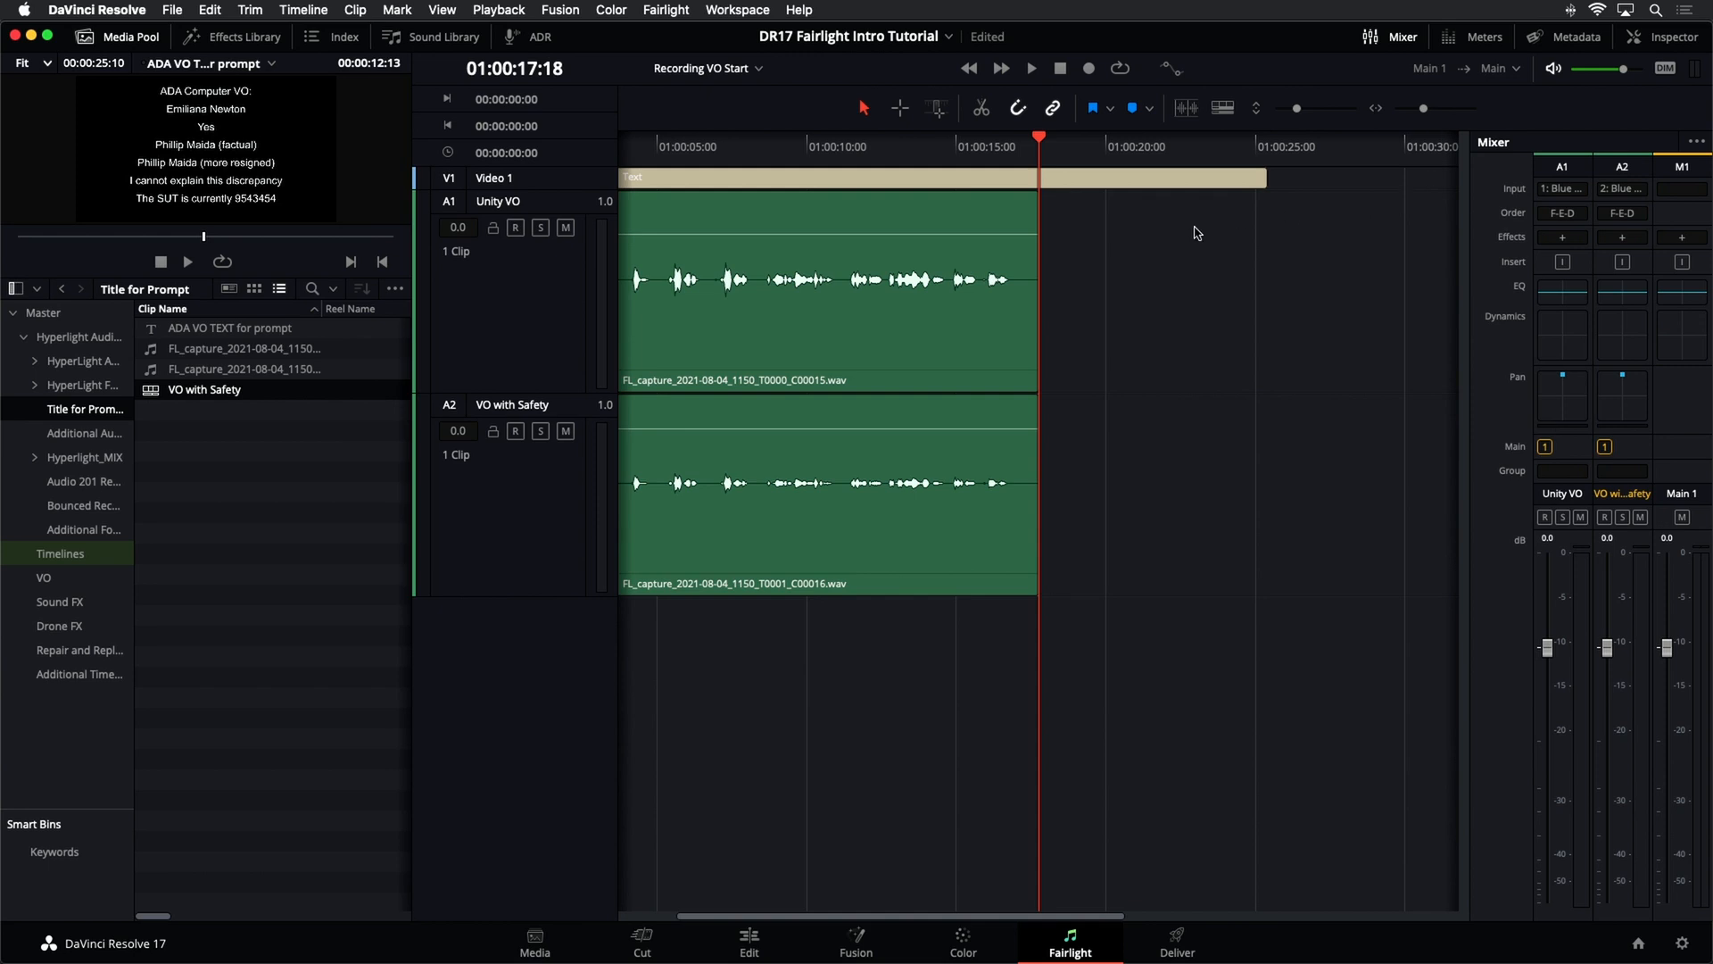
{"action": "left_click", "coordinate": [541, 39]}
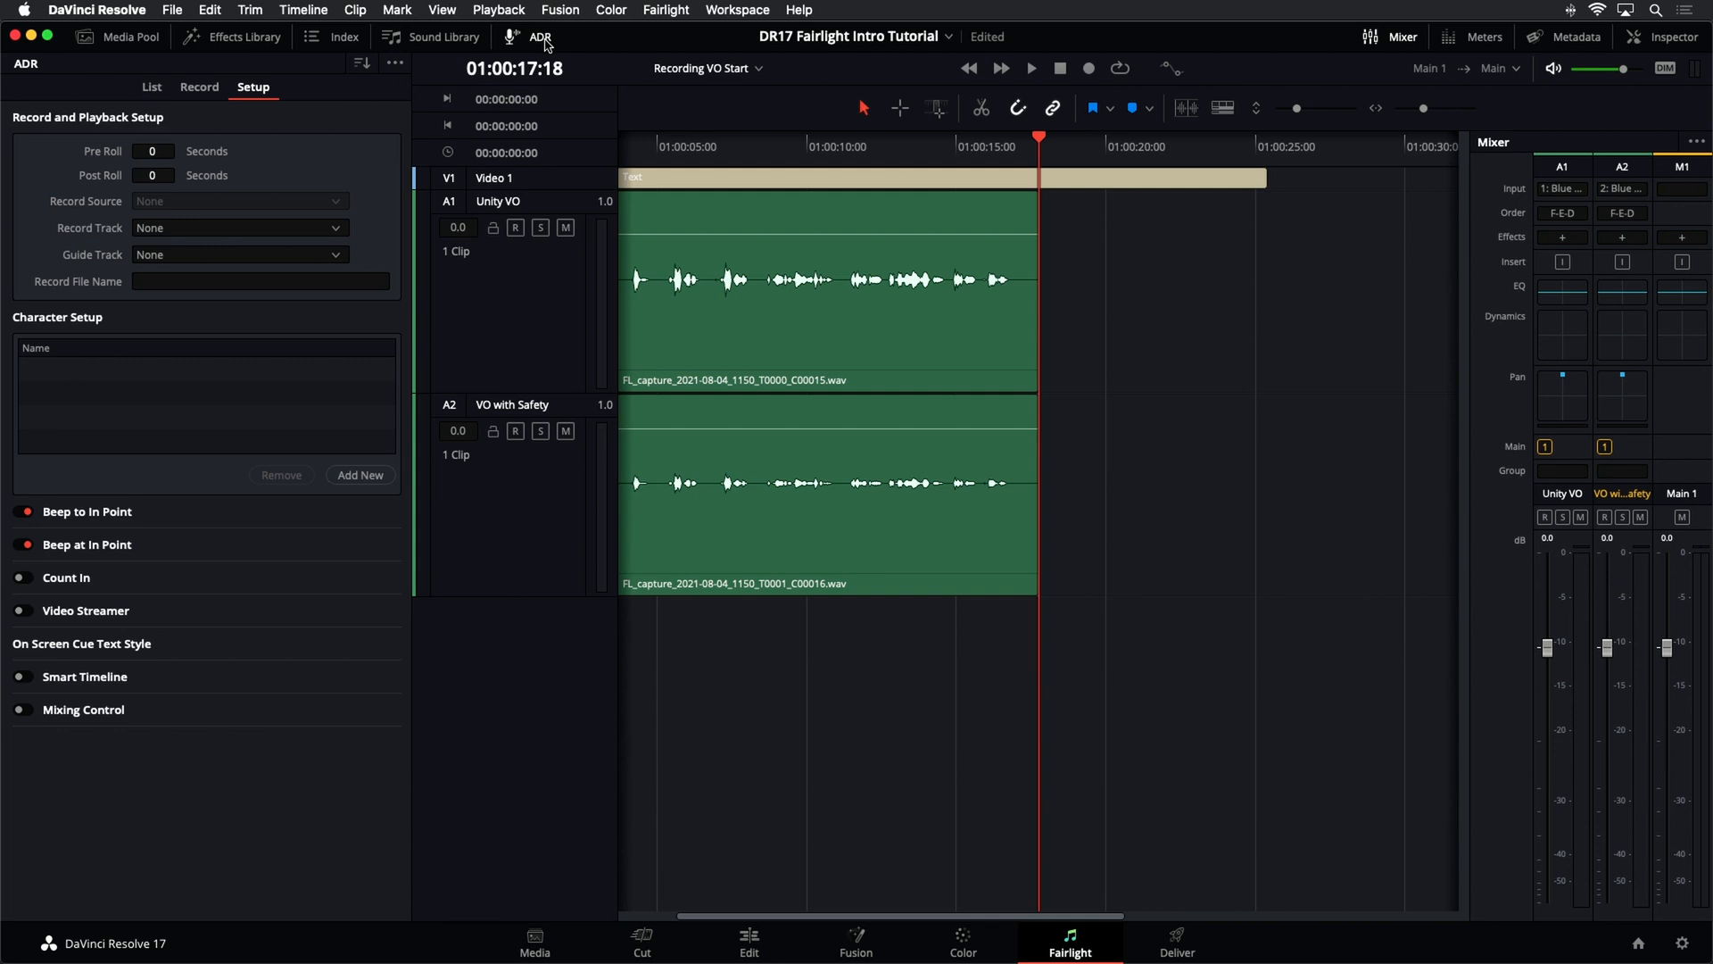
{"action": "left_click", "coordinate": [133, 39]}
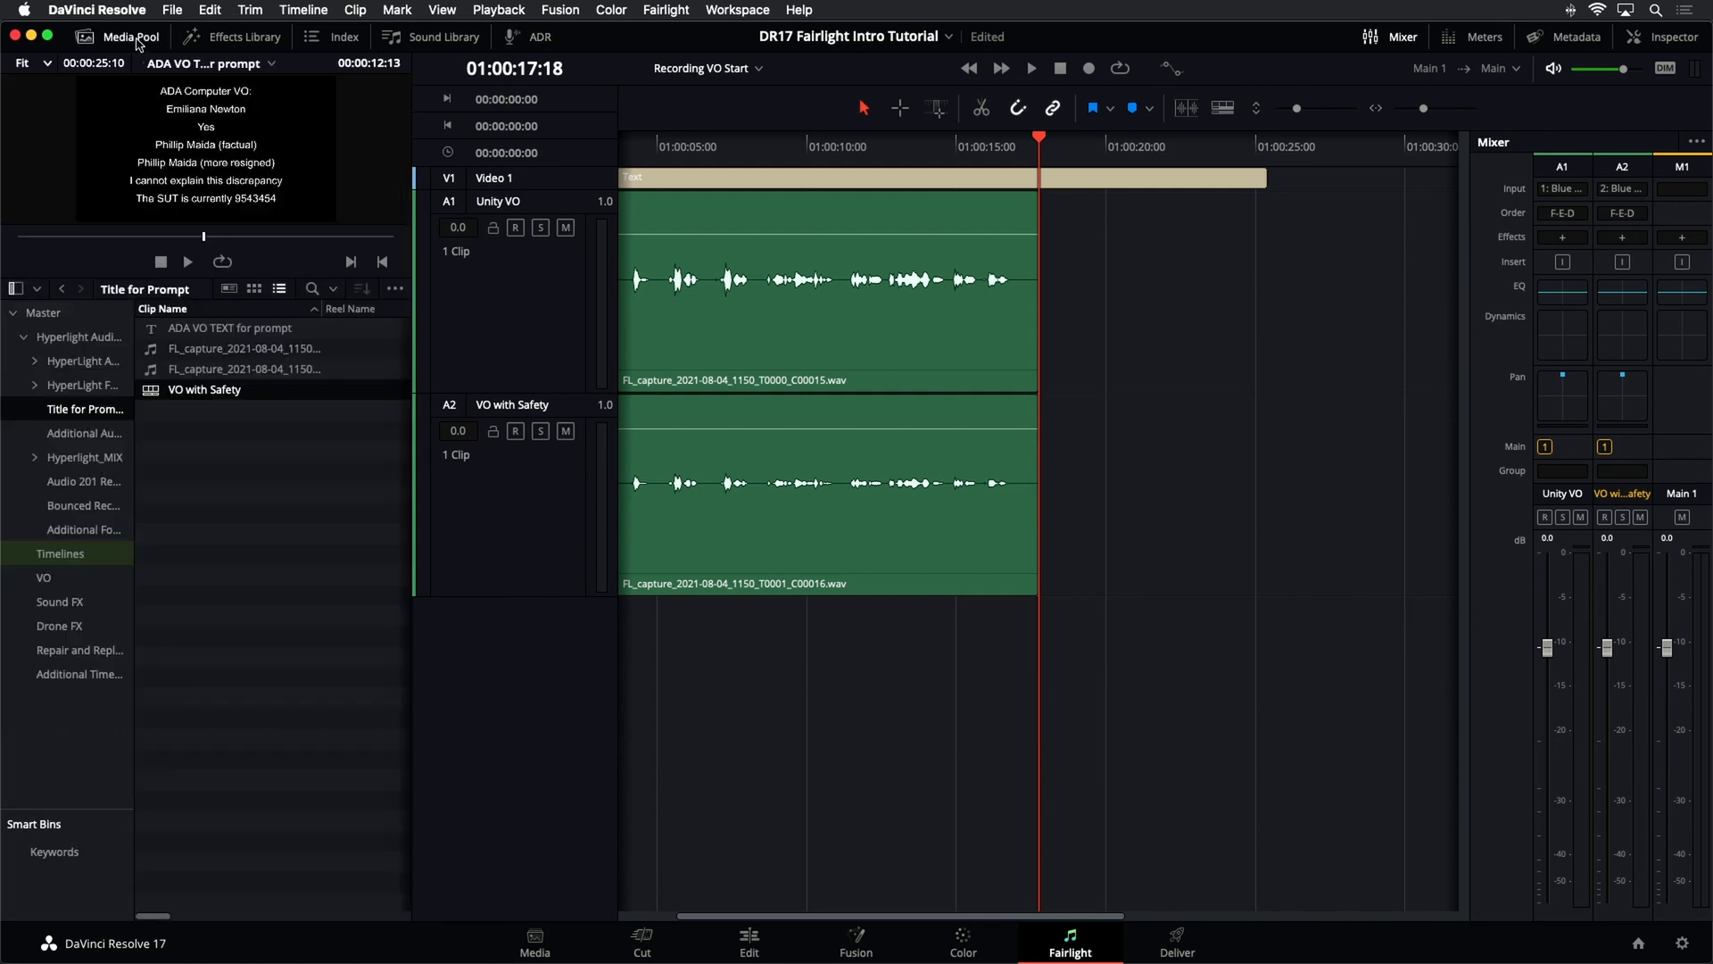
- Open the ADR Session Start timeline from the Timelines bin
{"action": "left_click", "coordinate": [82, 559]}
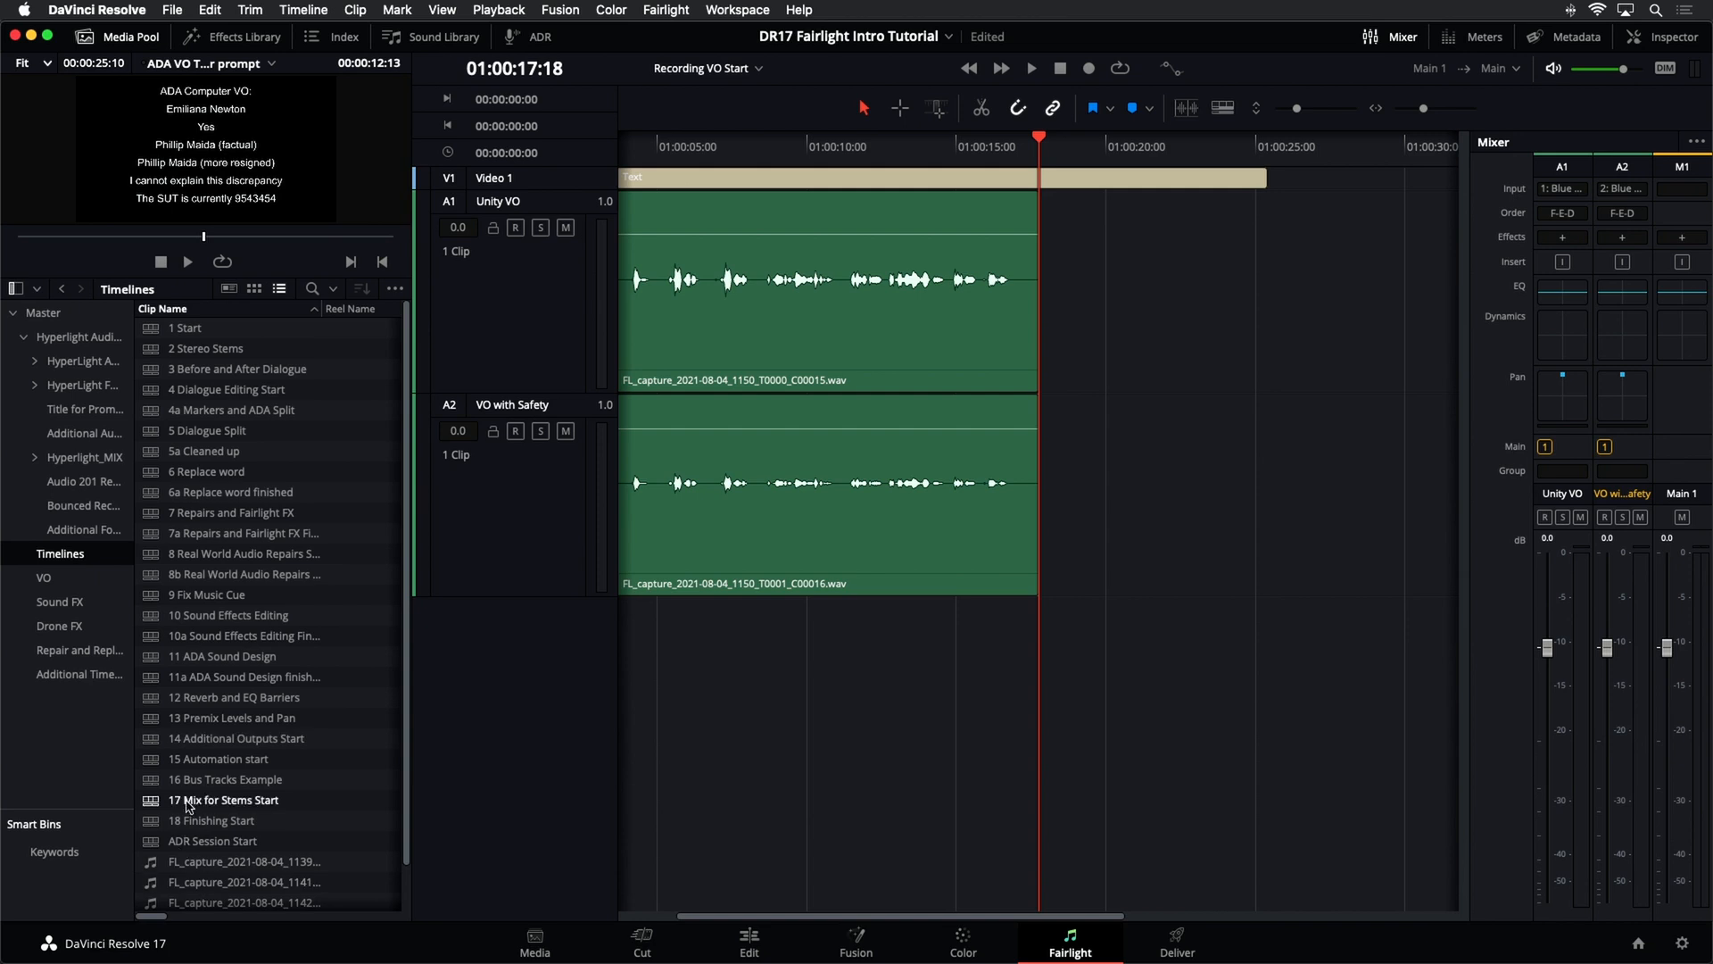
{"action": "double_click", "coordinate": [161, 840]}
{"action": "scroll", "coordinate": [160, 812], "scroll_direction": "down", "scroll_amount": 1}
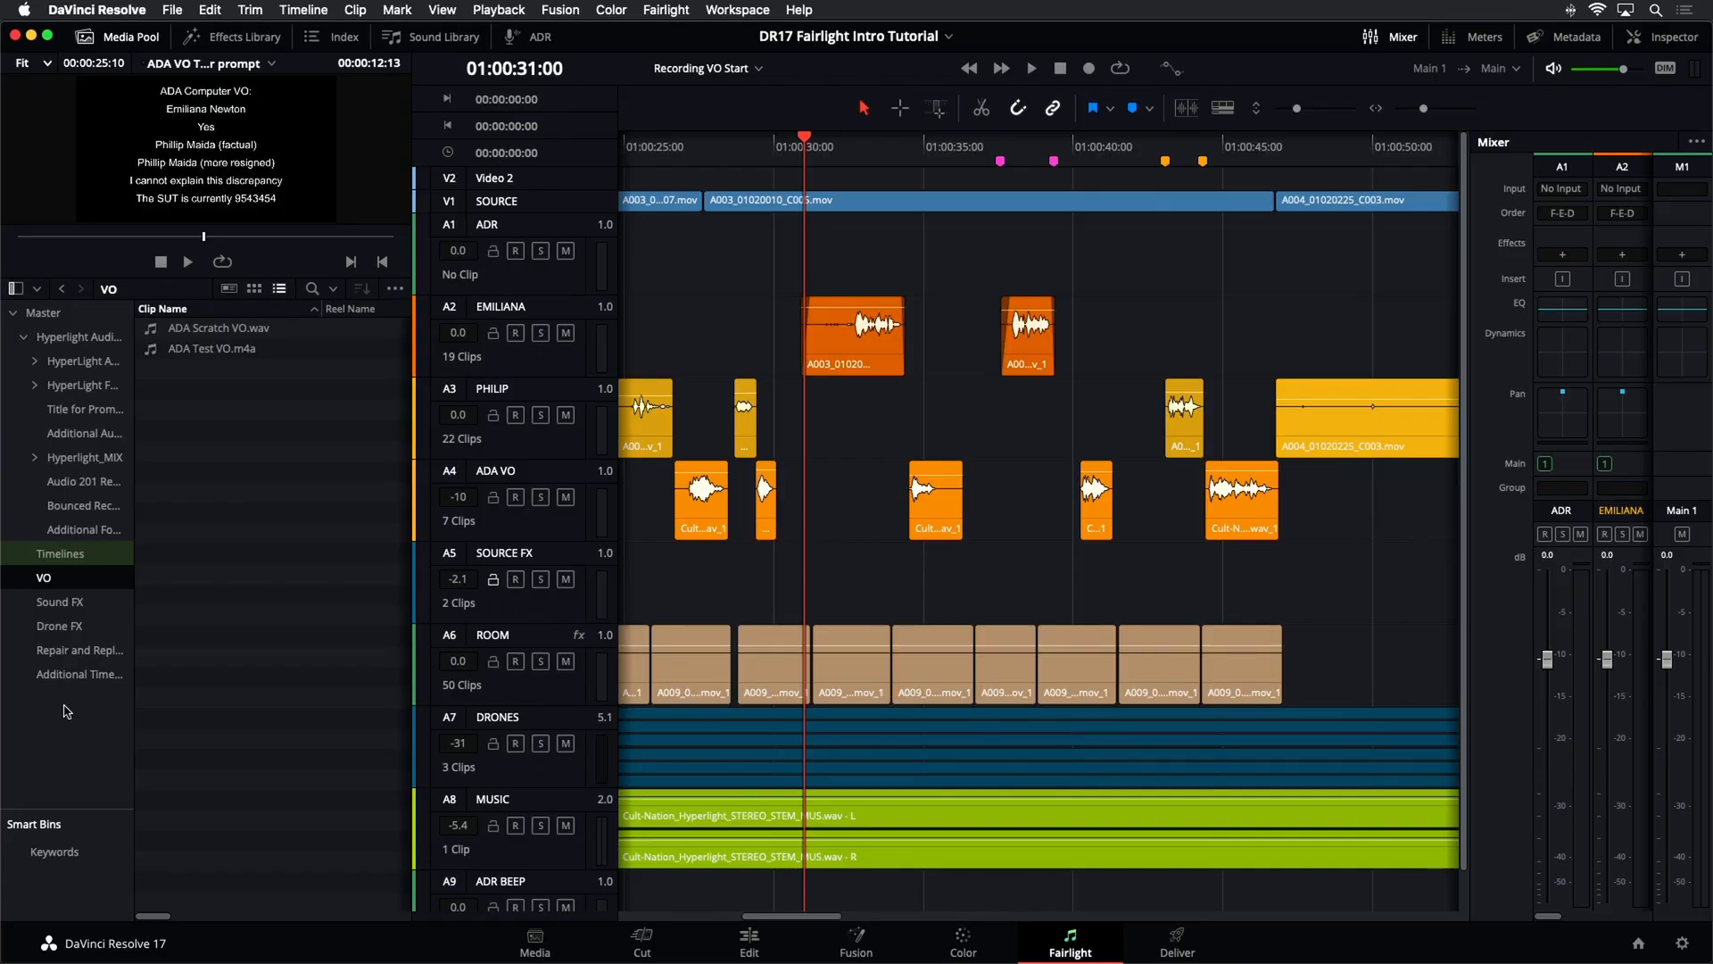
- Create a new bin inside the VO bin and name it ADR Se
{"action": "right_click", "coordinate": [64, 710]}
{"action": "left_click", "coordinate": [107, 720]}
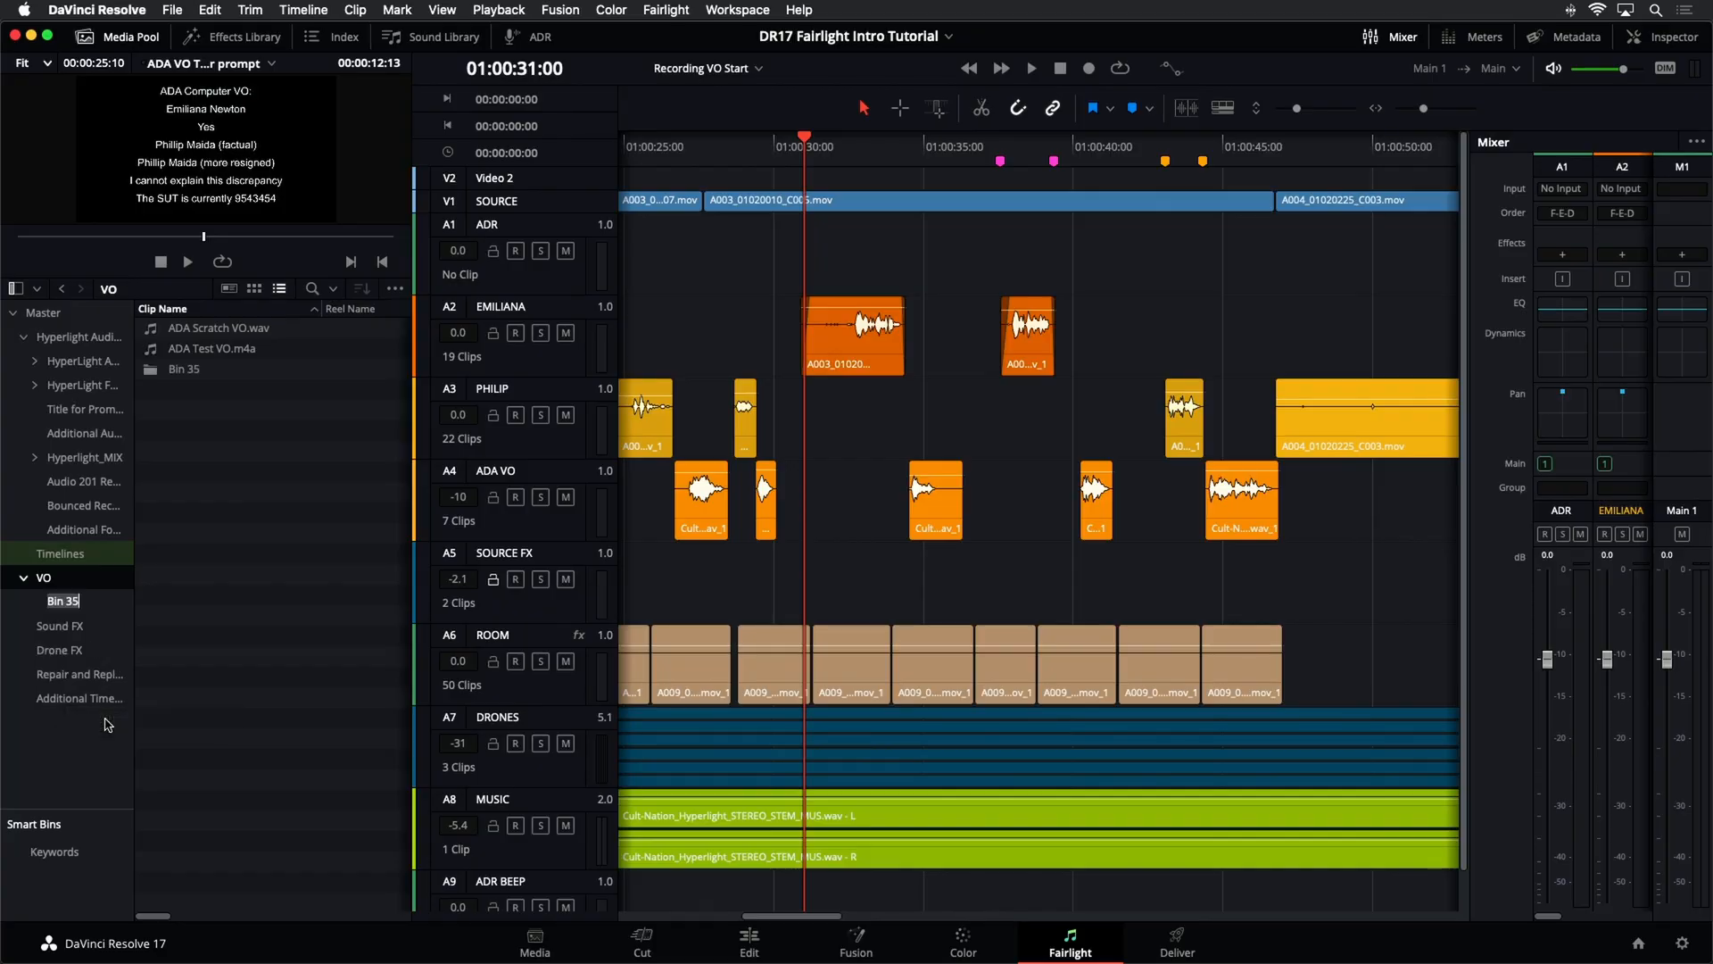
{"action": "left_click", "coordinate": [58, 607]}
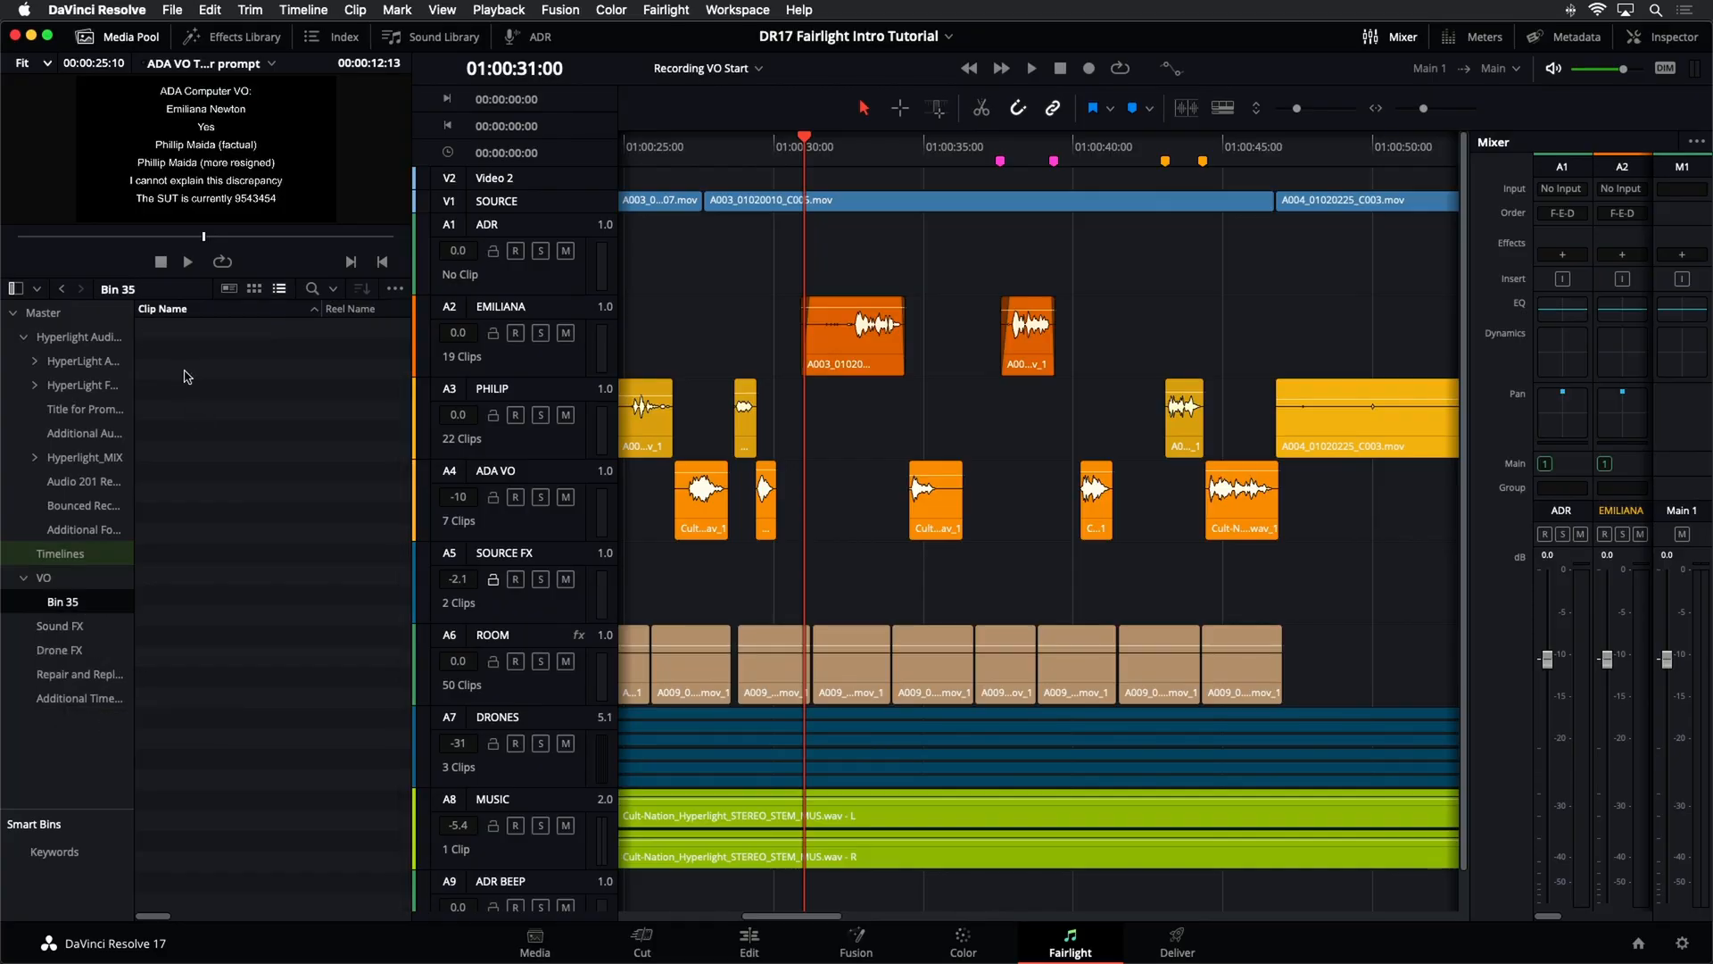
{"action": "left_click", "coordinate": [59, 605]}
{"action": "type", "text": "ADR Se"}
- Tag the new ADR Session 1 bin blue and leave it selected as the active bin
{"action": "right_click", "coordinate": [65, 606]}
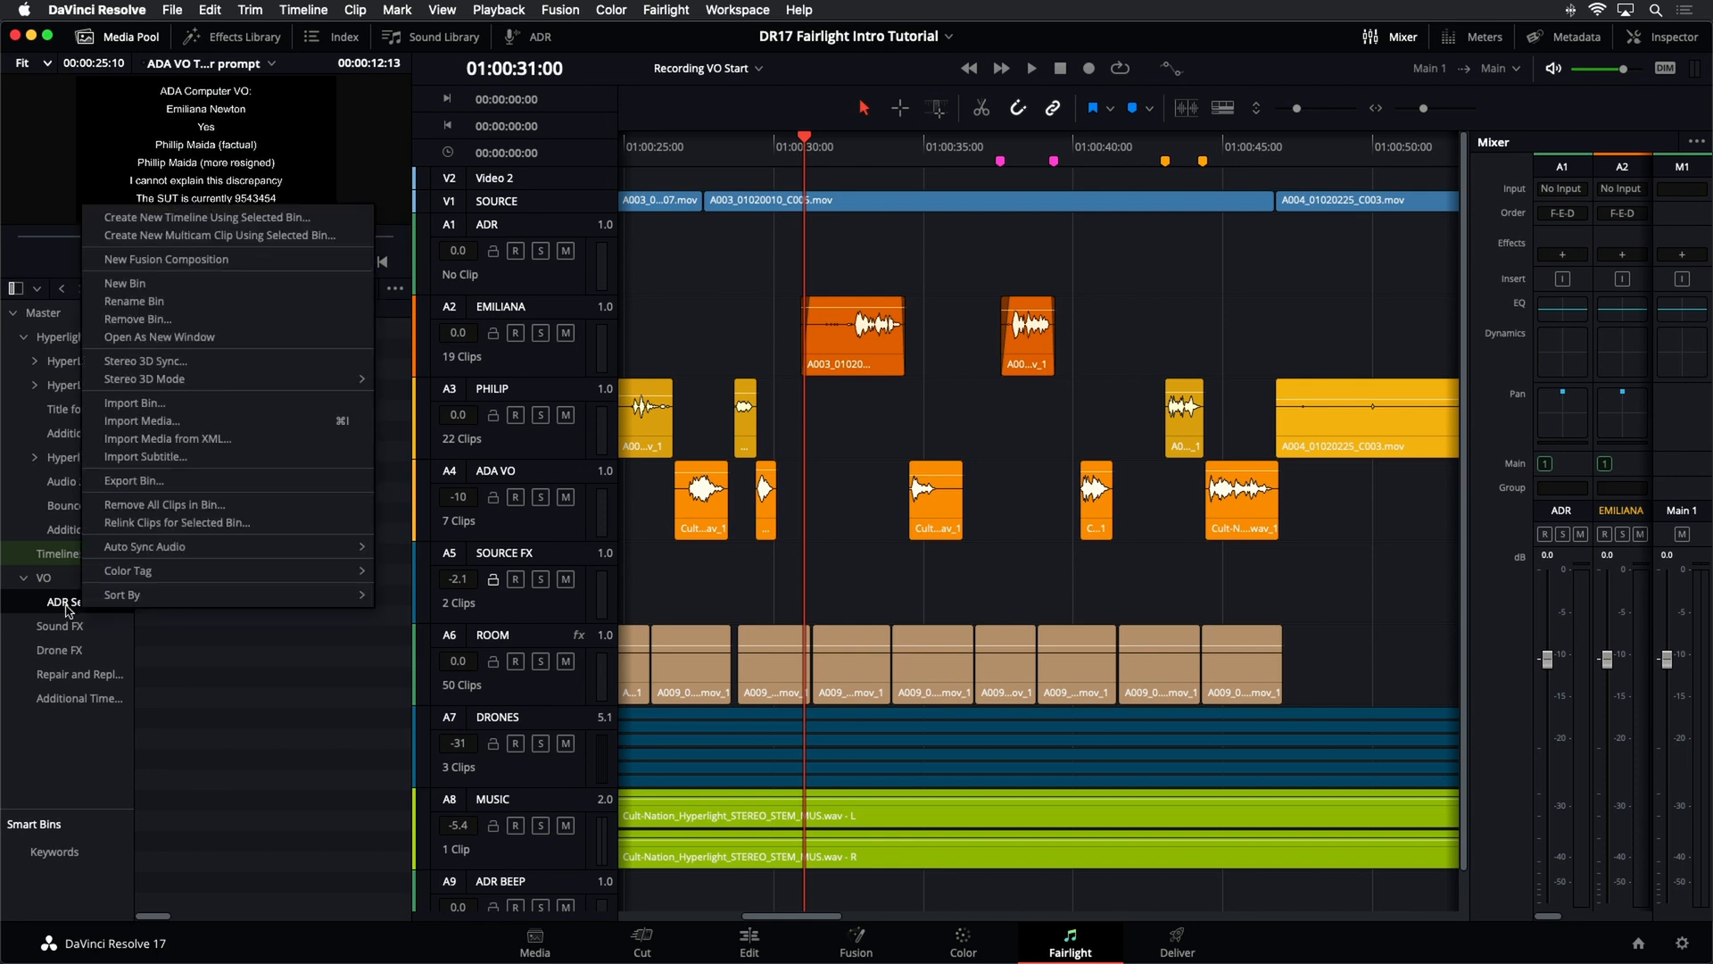
{"action": "mouse_move", "coordinate": [125, 575]}
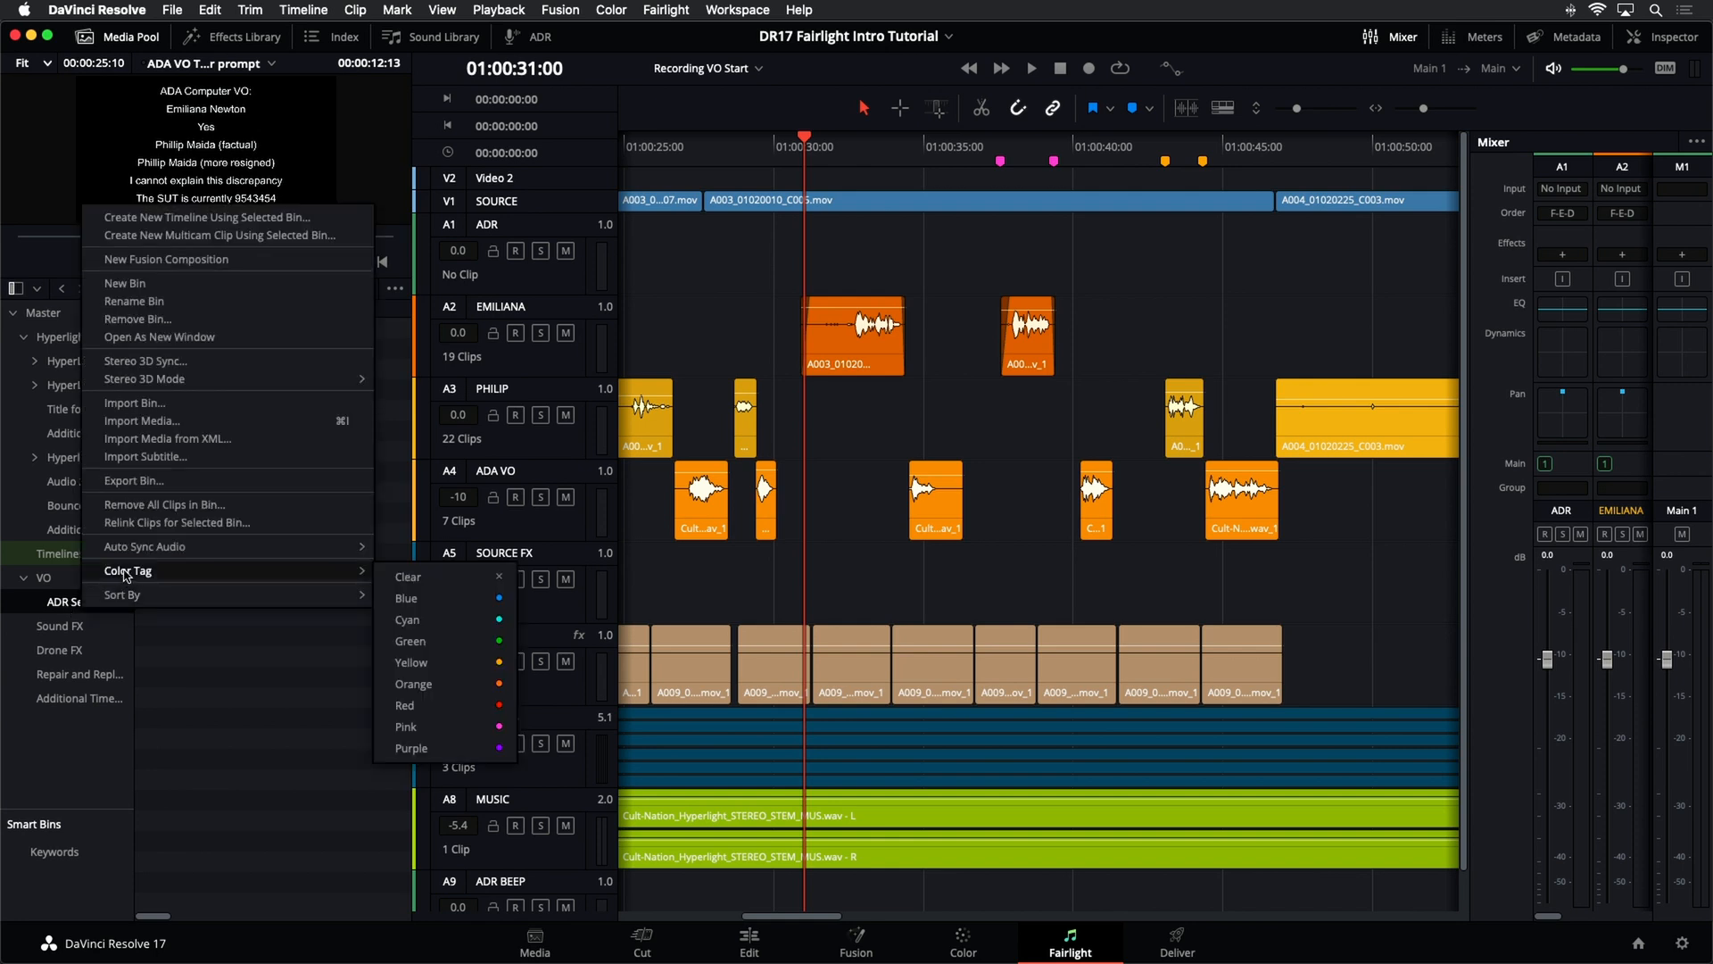
{"action": "left_click", "coordinate": [436, 604]}
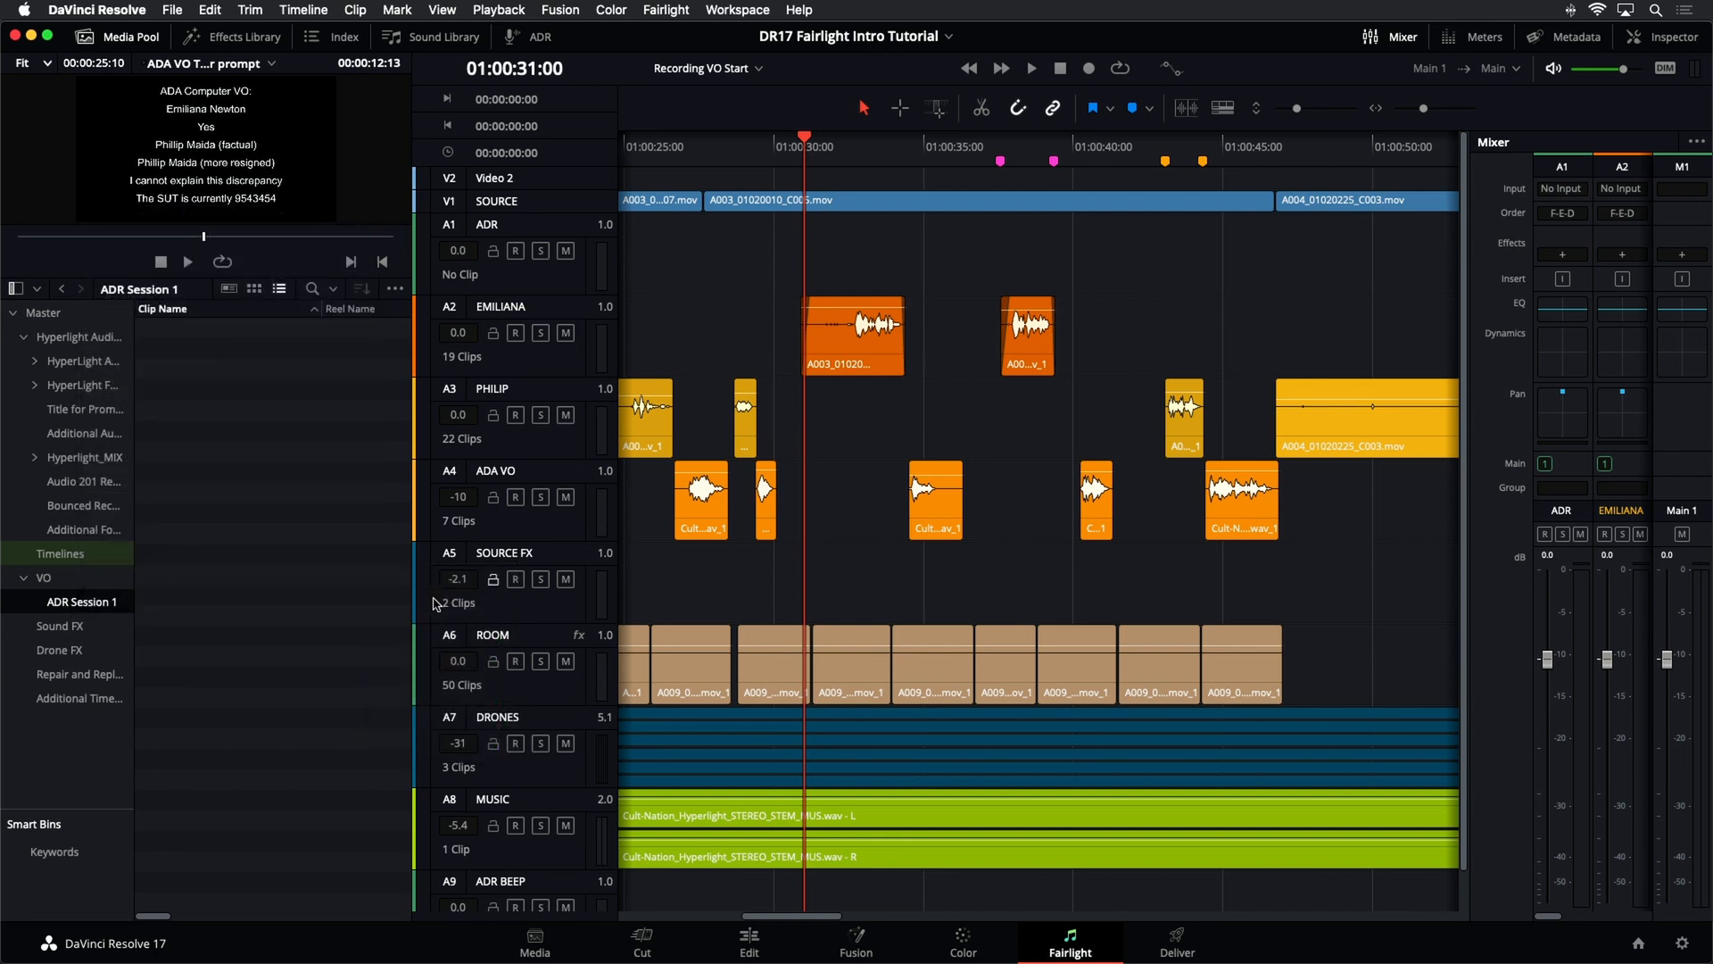
{"action": "left_click", "coordinate": [89, 628]}
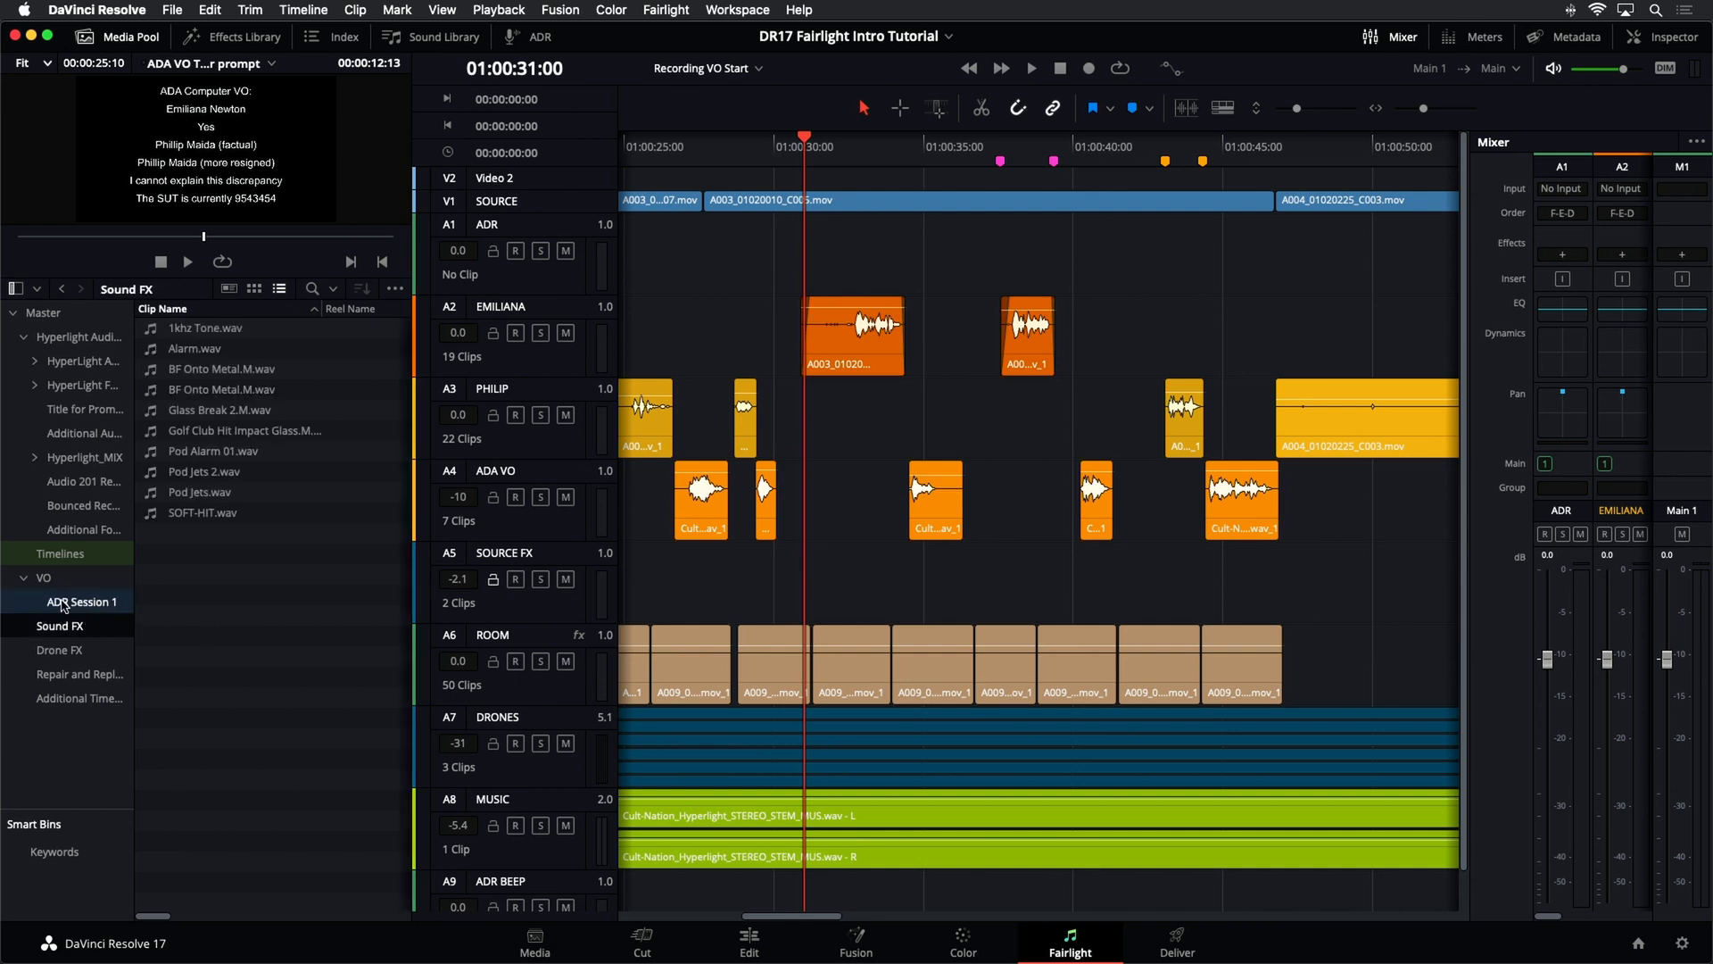
{"action": "left_click", "coordinate": [63, 604]}
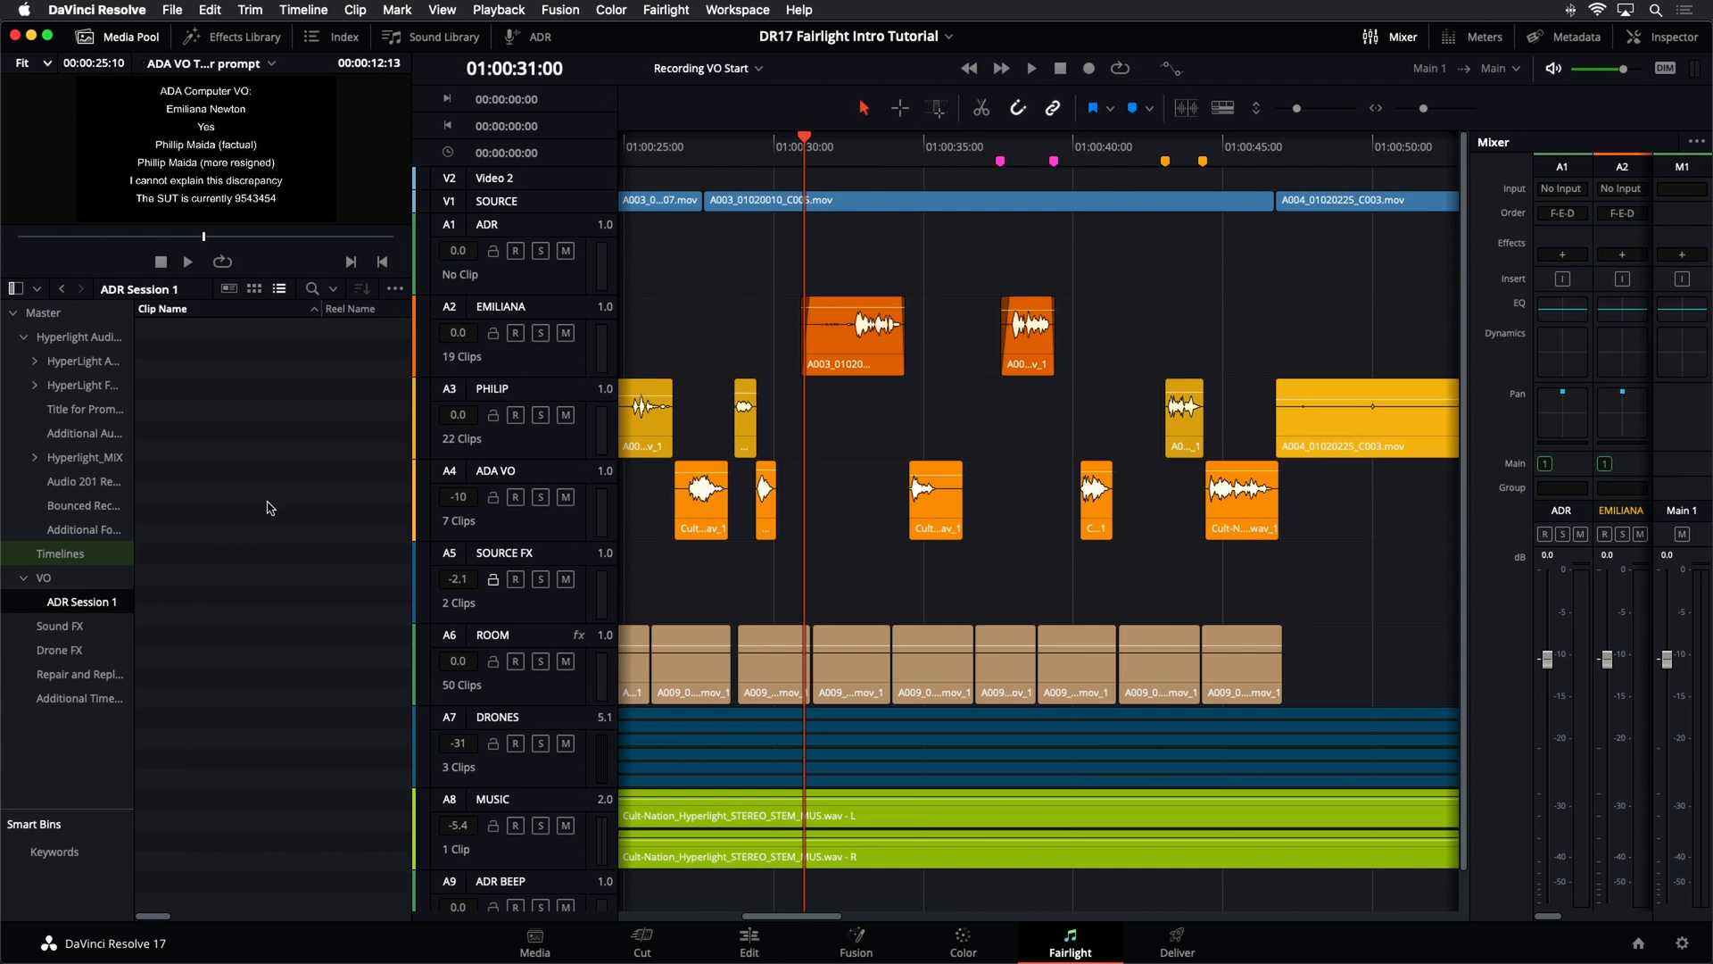
- Open the ADR setup options, show the meters, and place the playhead at the first pink marker, 01:00:37:13
{"action": "left_click", "coordinate": [541, 37]}
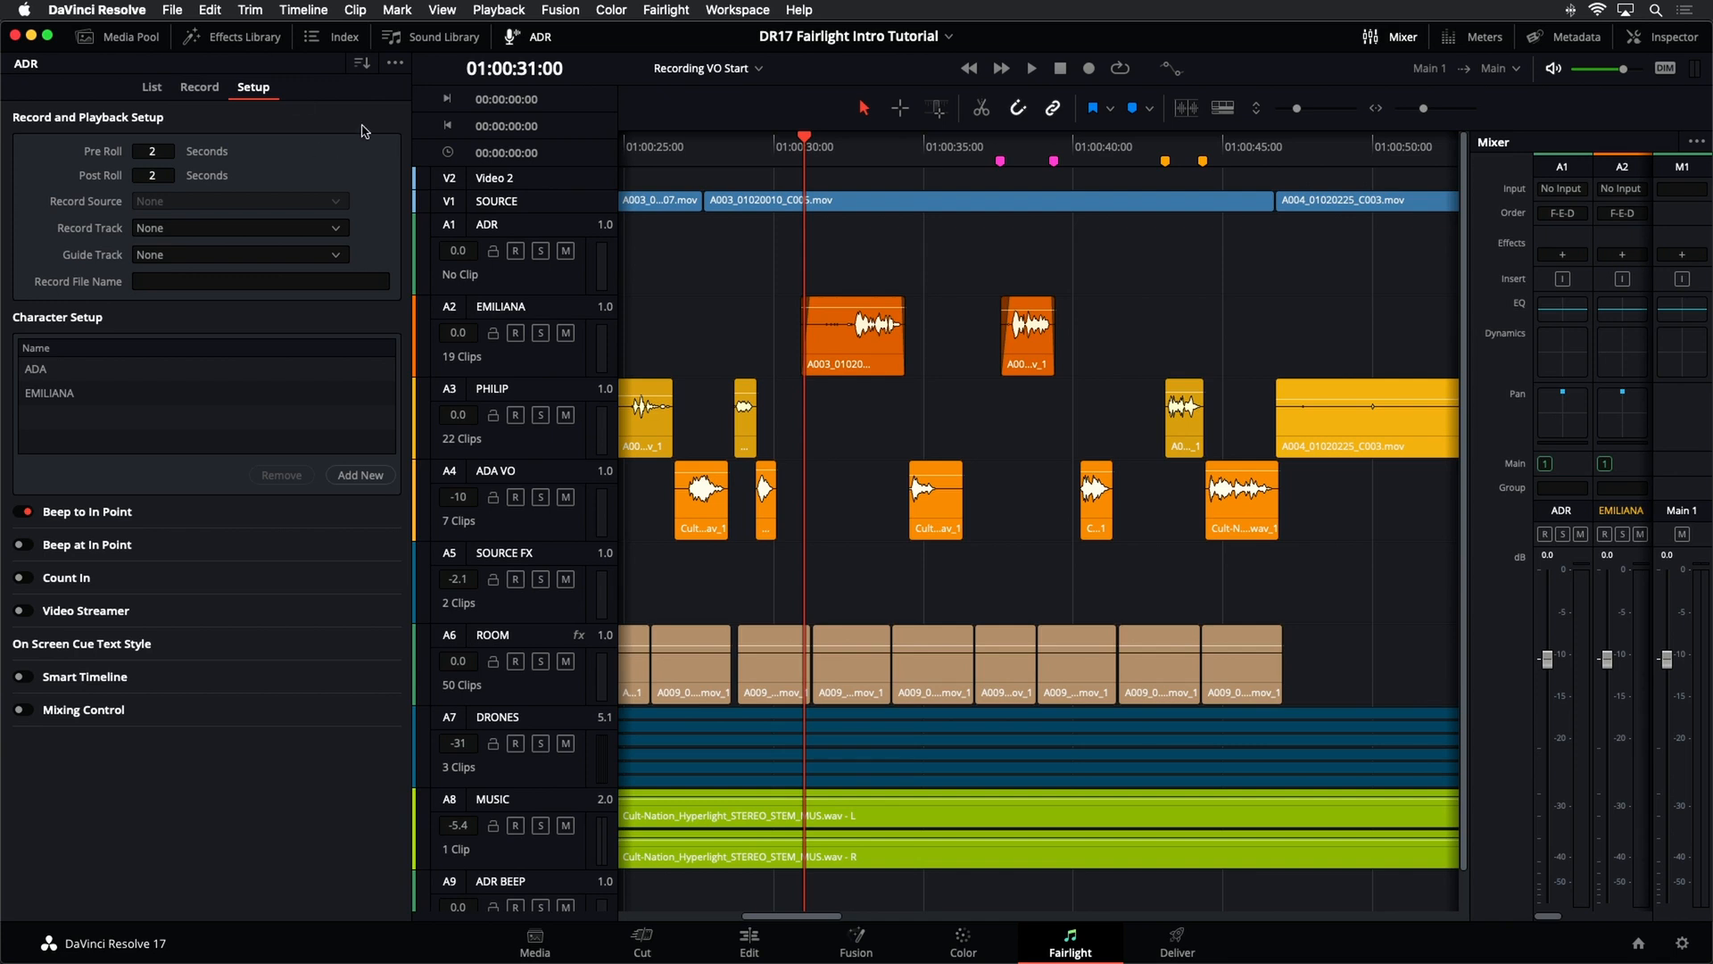
{"action": "left_click", "coordinate": [1477, 41]}
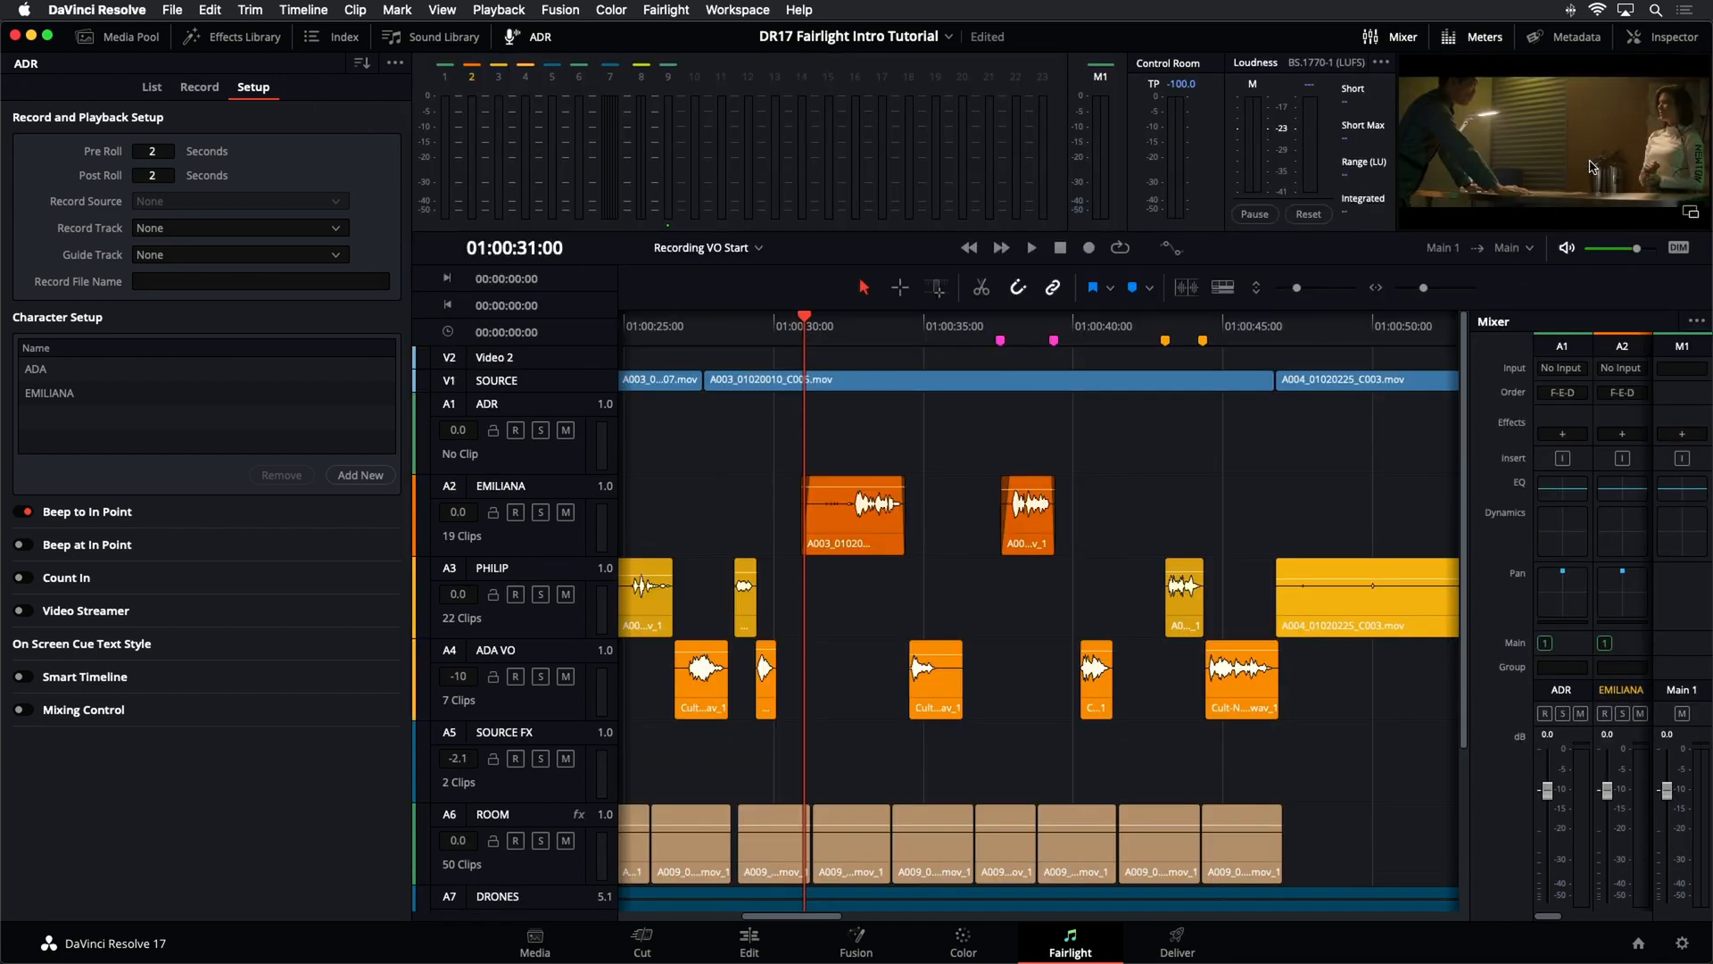
{"action": "left_click", "coordinate": [1003, 324]}
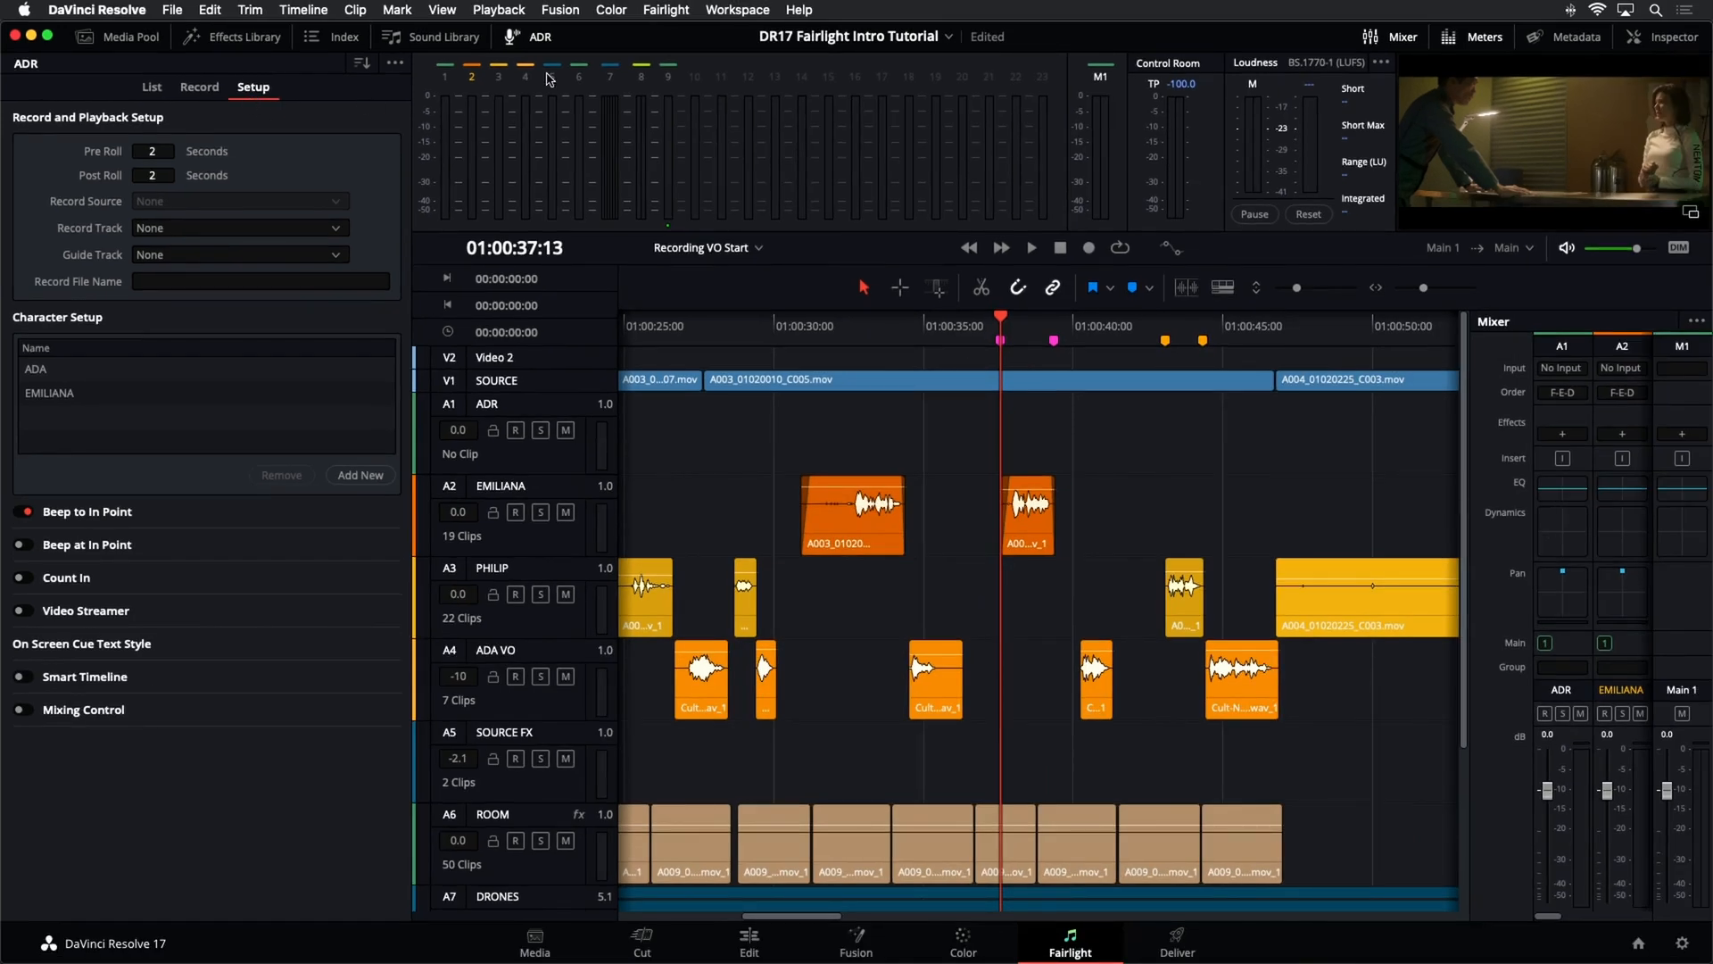
- Set the ADR pre-roll to 6 seconds and select the ADR track A1 in the timeline
{"action": "left_click", "coordinate": [544, 41]}
{"action": "left_click", "coordinate": [544, 41]}
{"action": "left_click", "coordinate": [546, 42]}
{"action": "left_click", "coordinate": [544, 41]}
{"action": "left_click", "coordinate": [572, 466]}
{"action": "left_click", "coordinate": [579, 471]}
{"action": "left_click", "coordinate": [579, 470]}
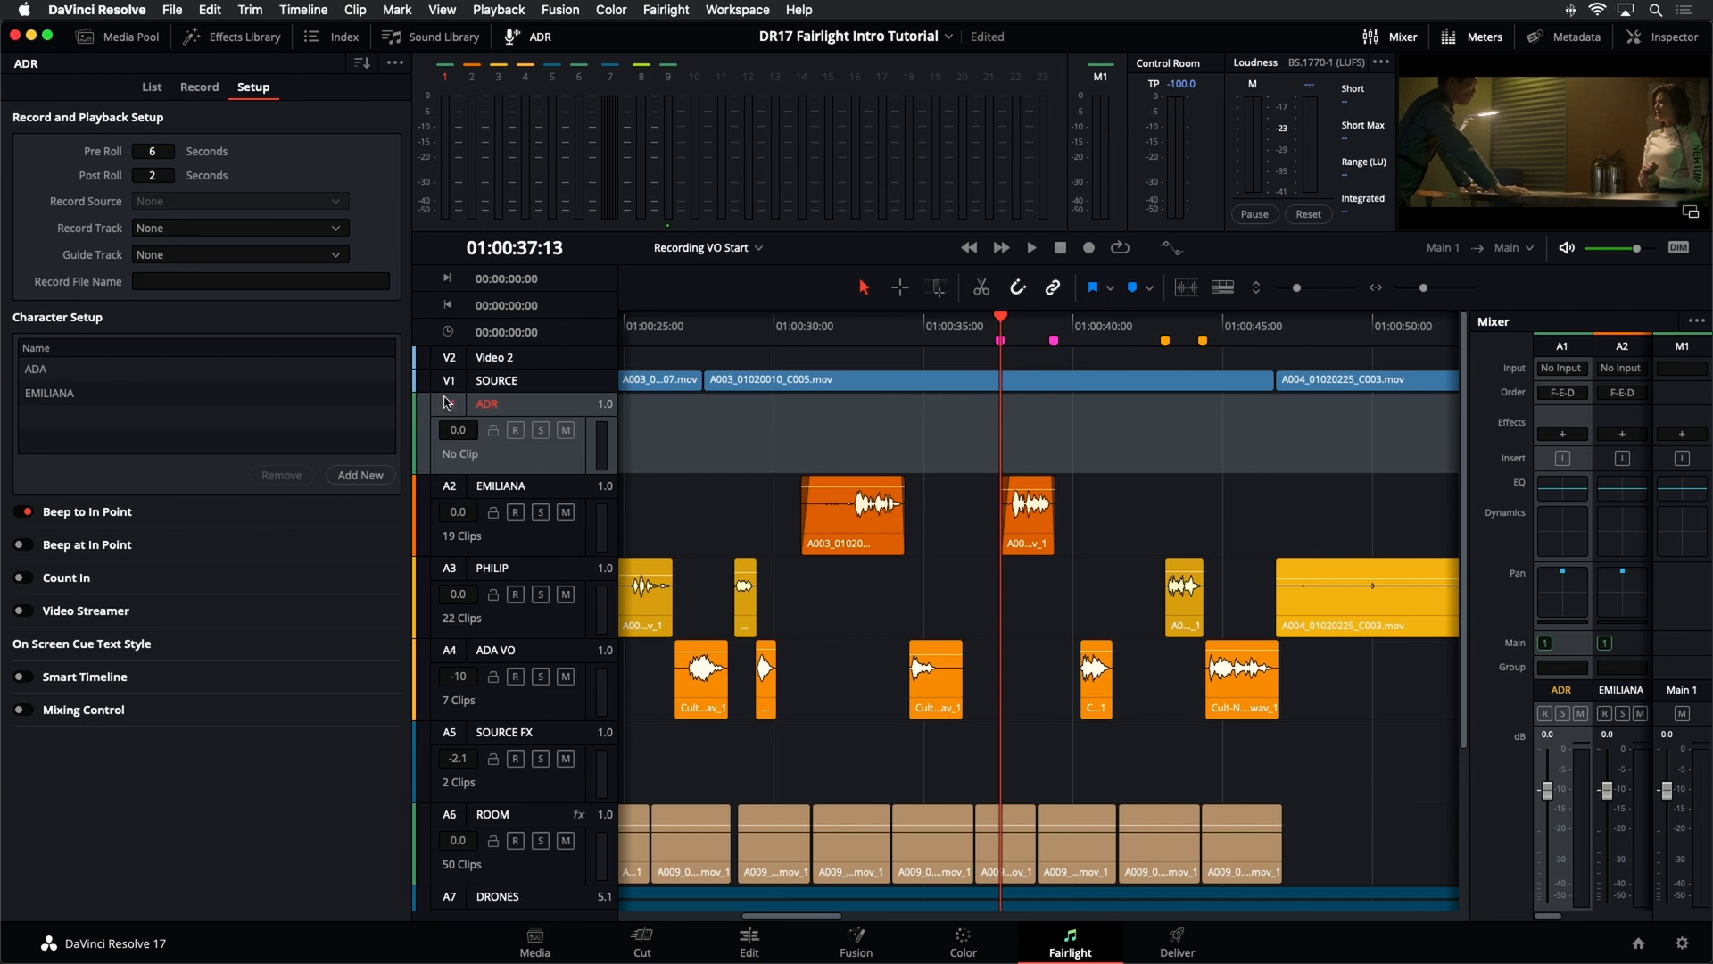
- Set the ADR record track to ADR and the record source to 1: Blue Snowball
{"action": "left_click", "coordinate": [214, 229]}
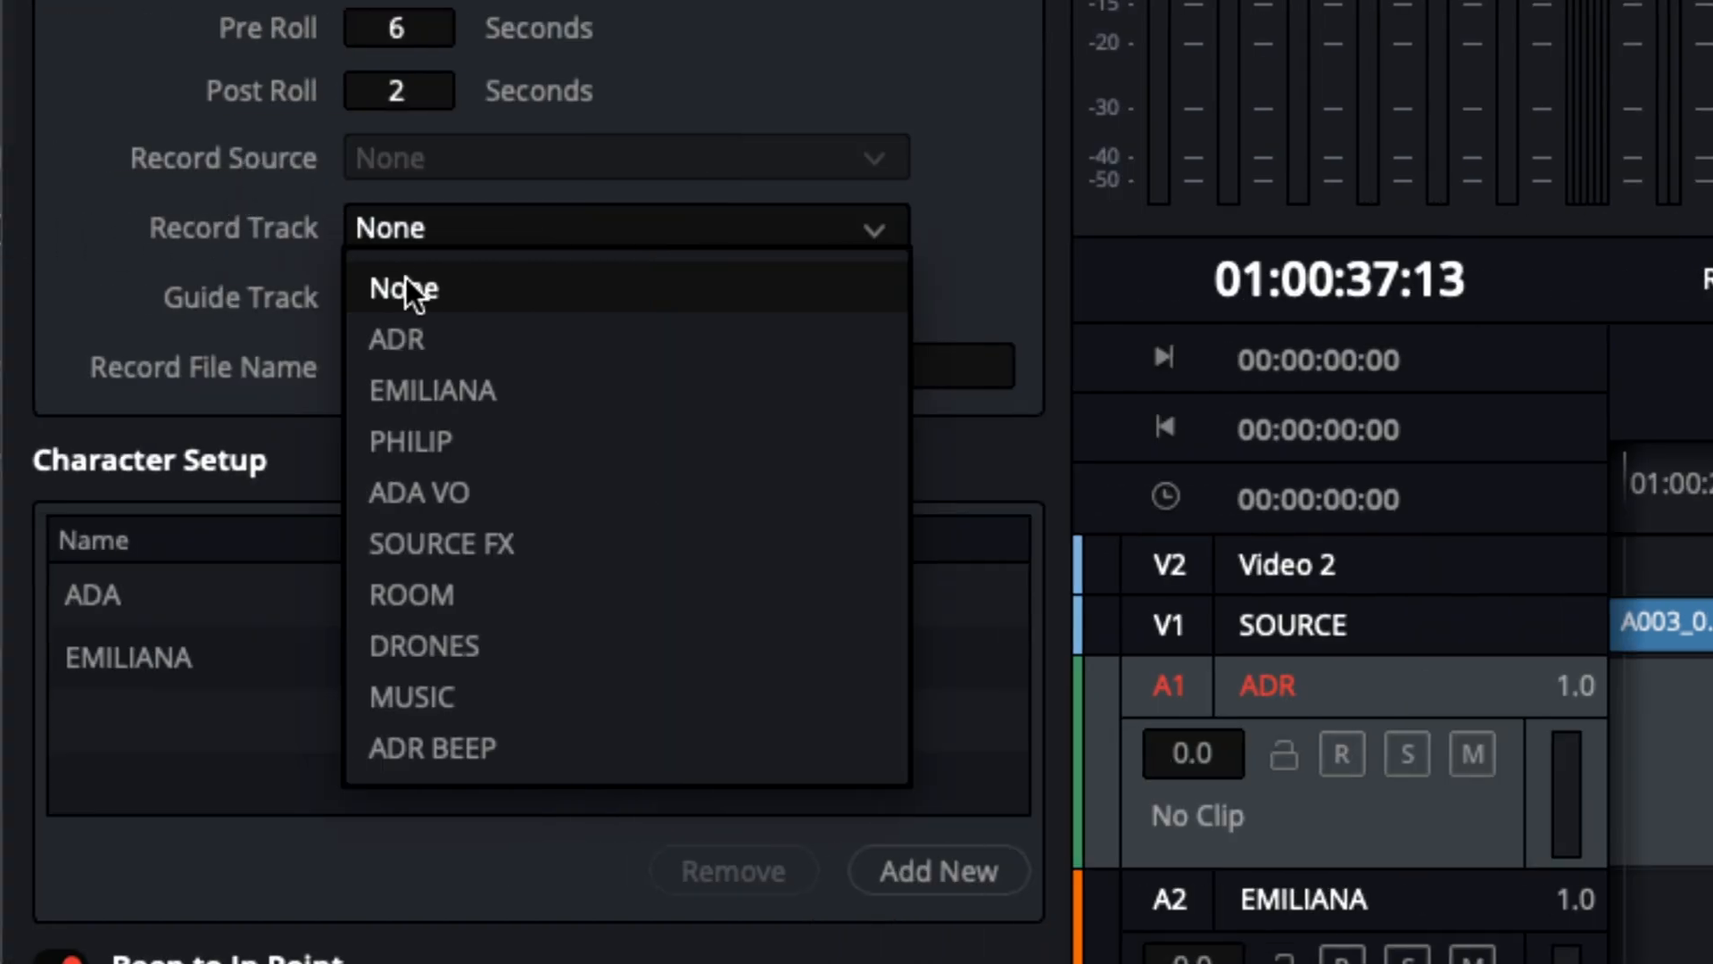
{"action": "left_click", "coordinate": [436, 345]}
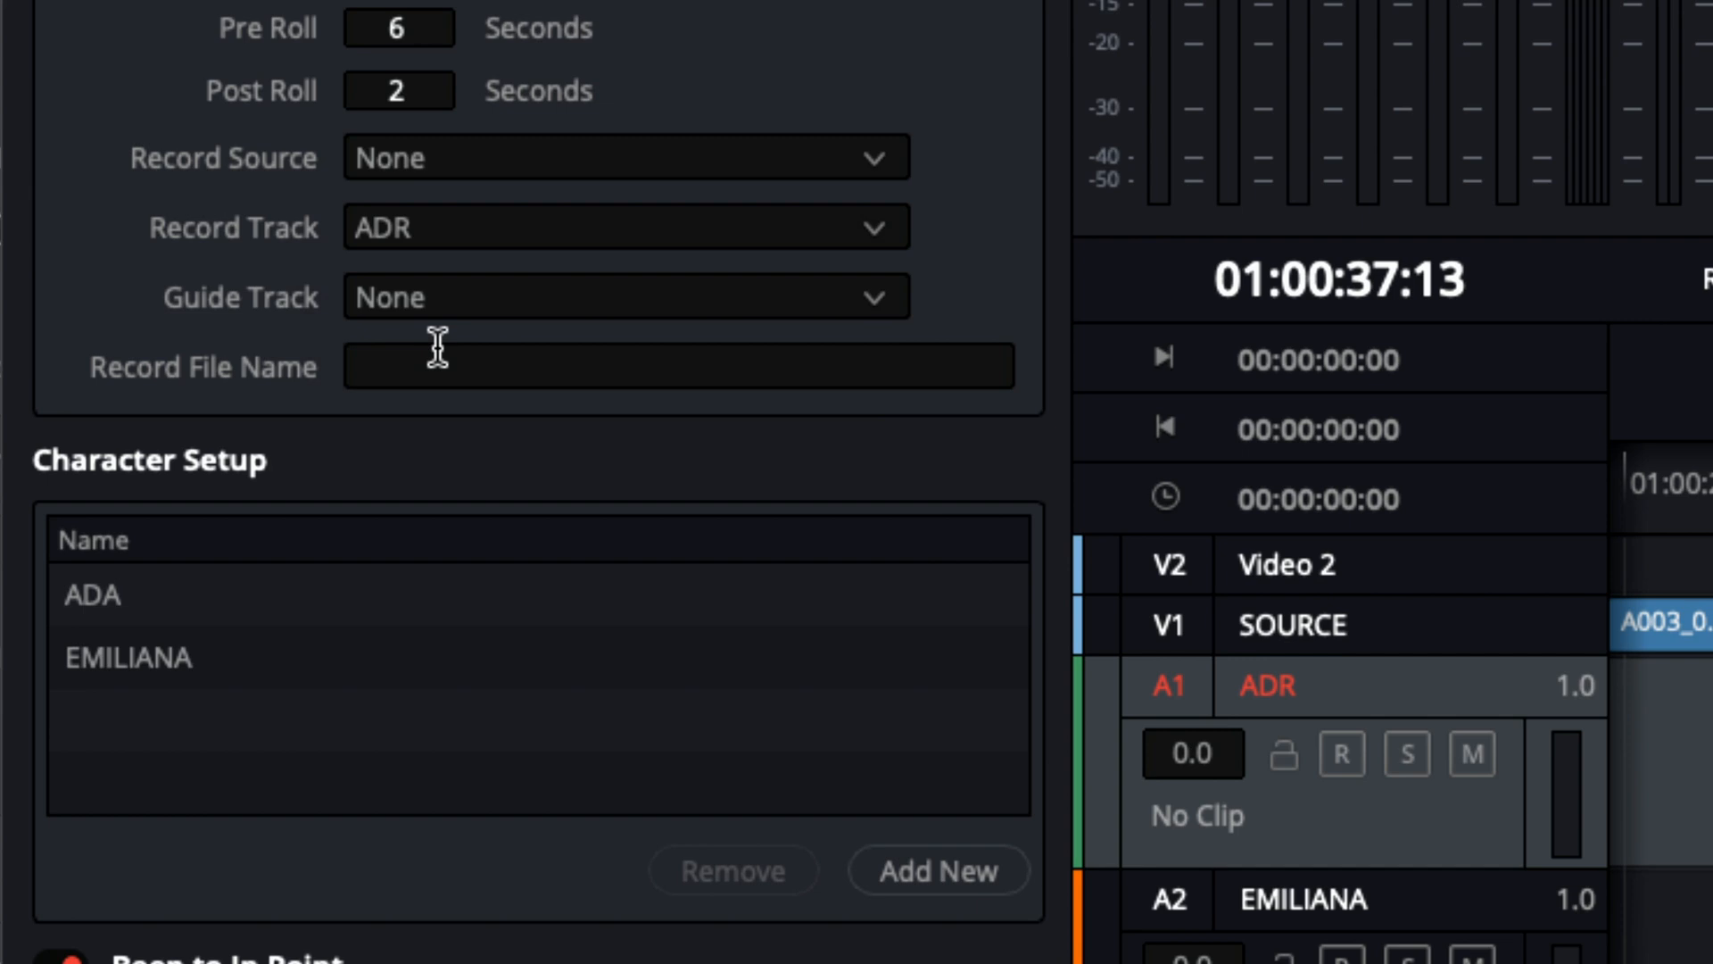
{"action": "left_click", "coordinate": [565, 166]}
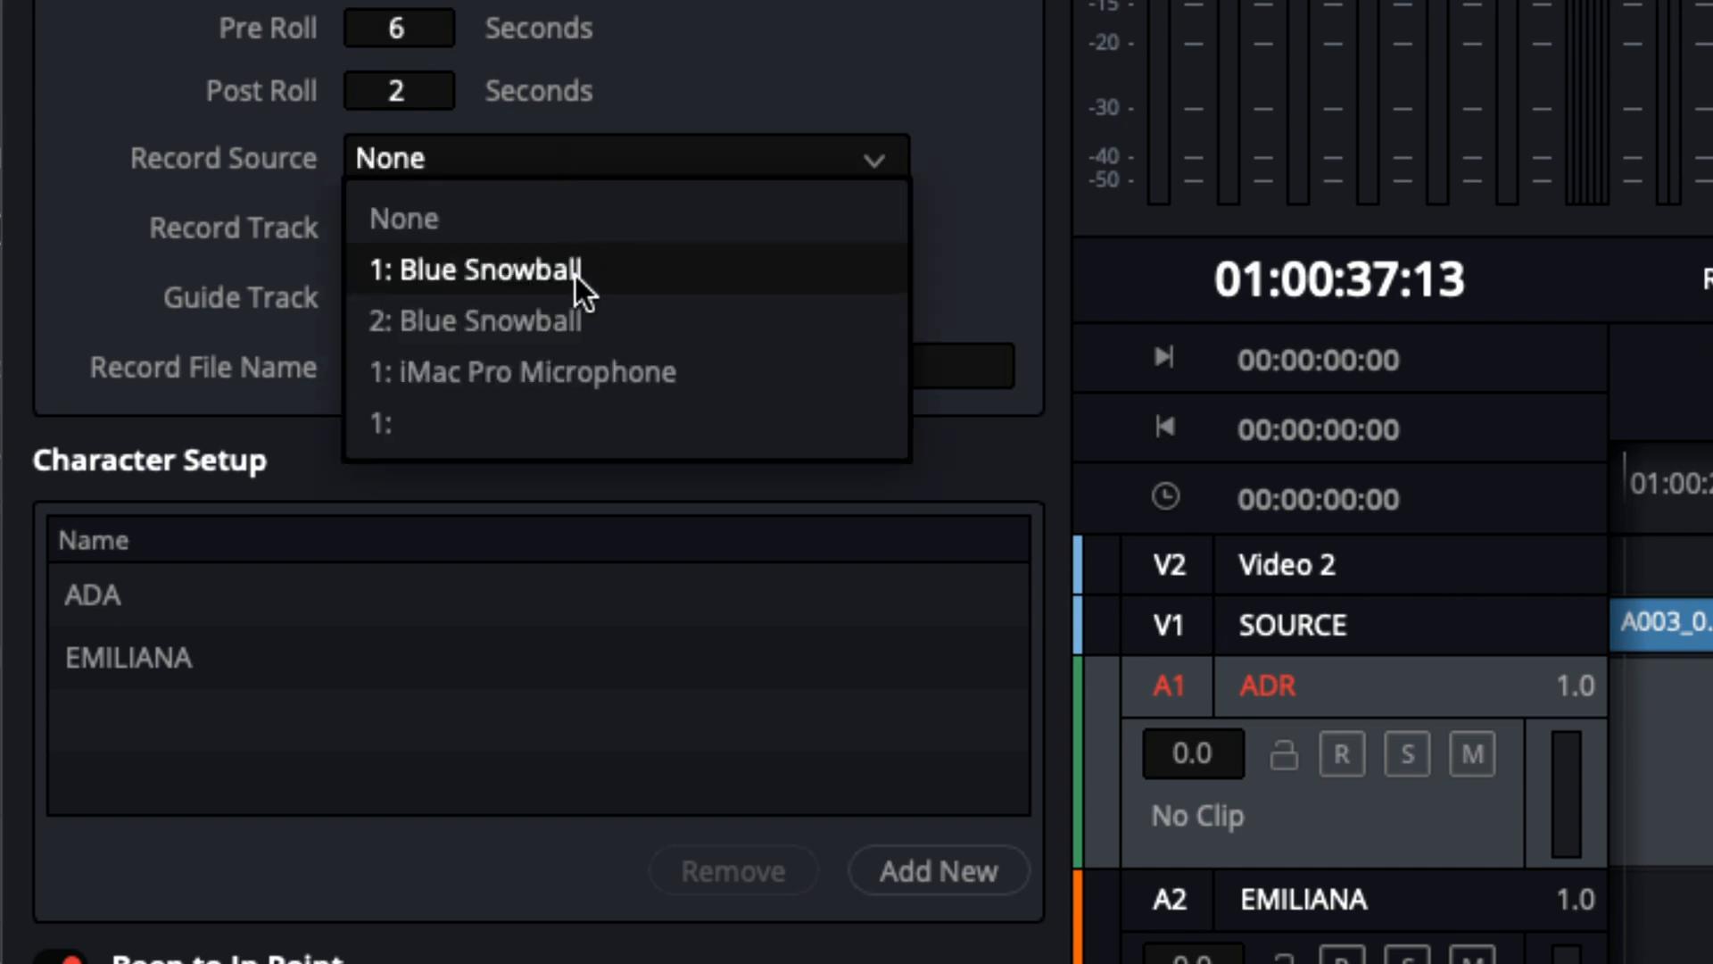
{"action": "left_click", "coordinate": [519, 273]}
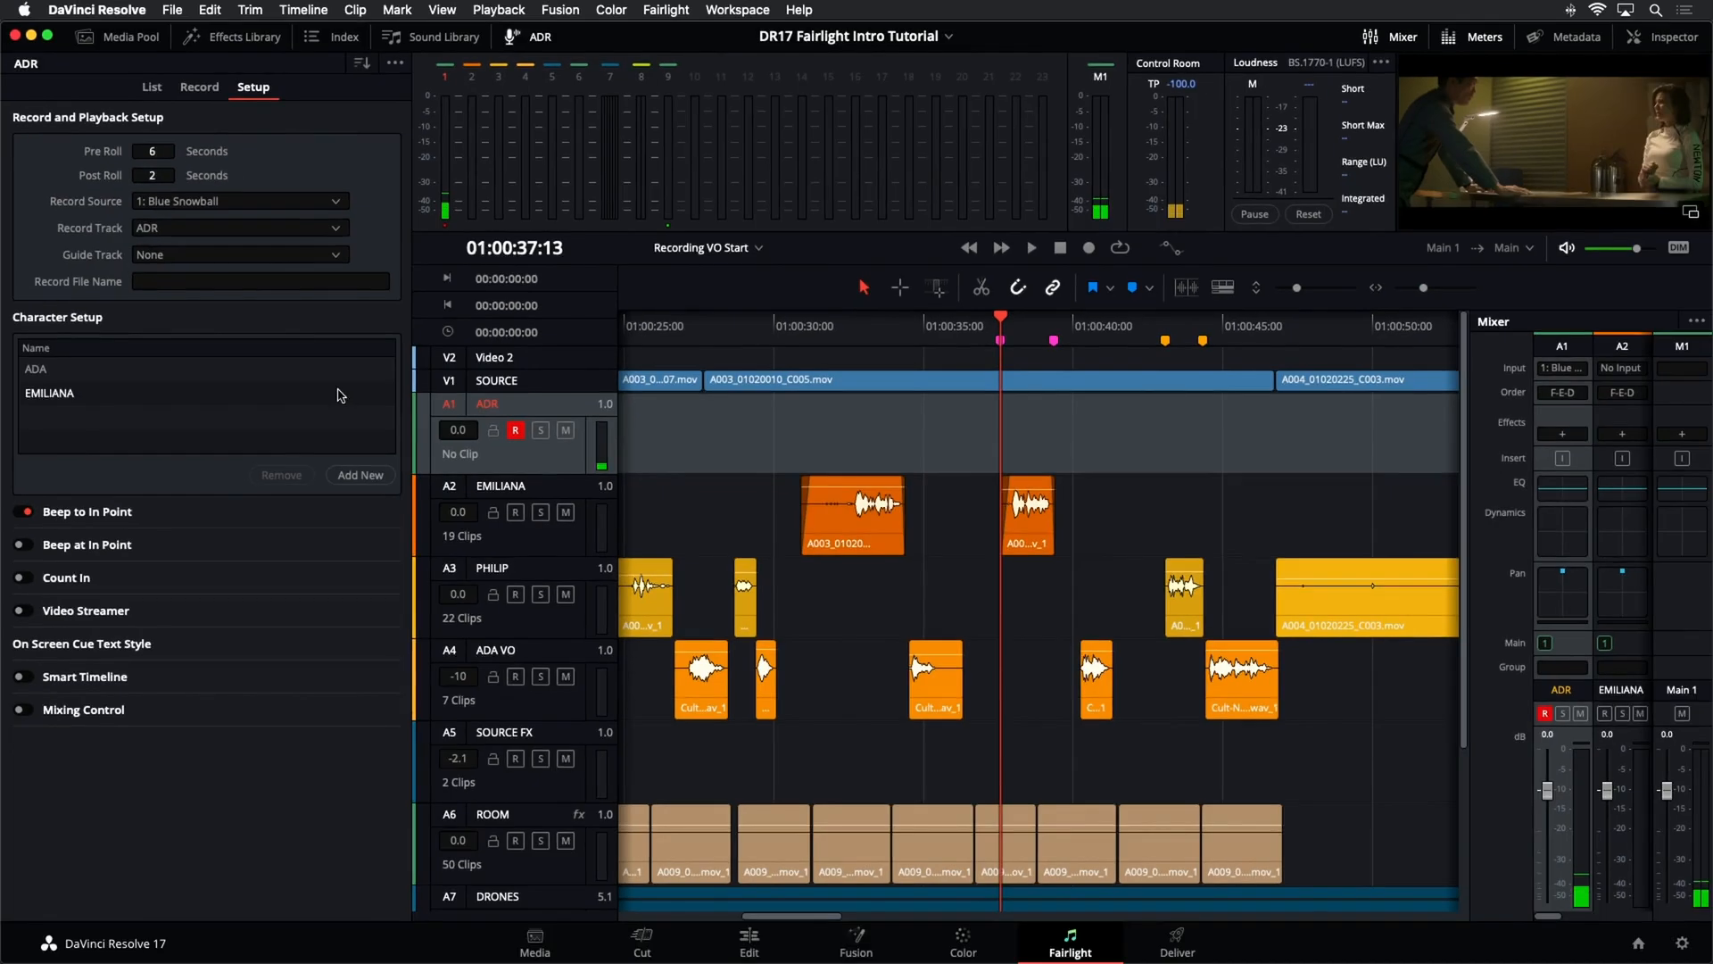
- Mute the ADR track and set the guide track to EMILIANA
{"action": "left_click", "coordinate": [565, 430]}
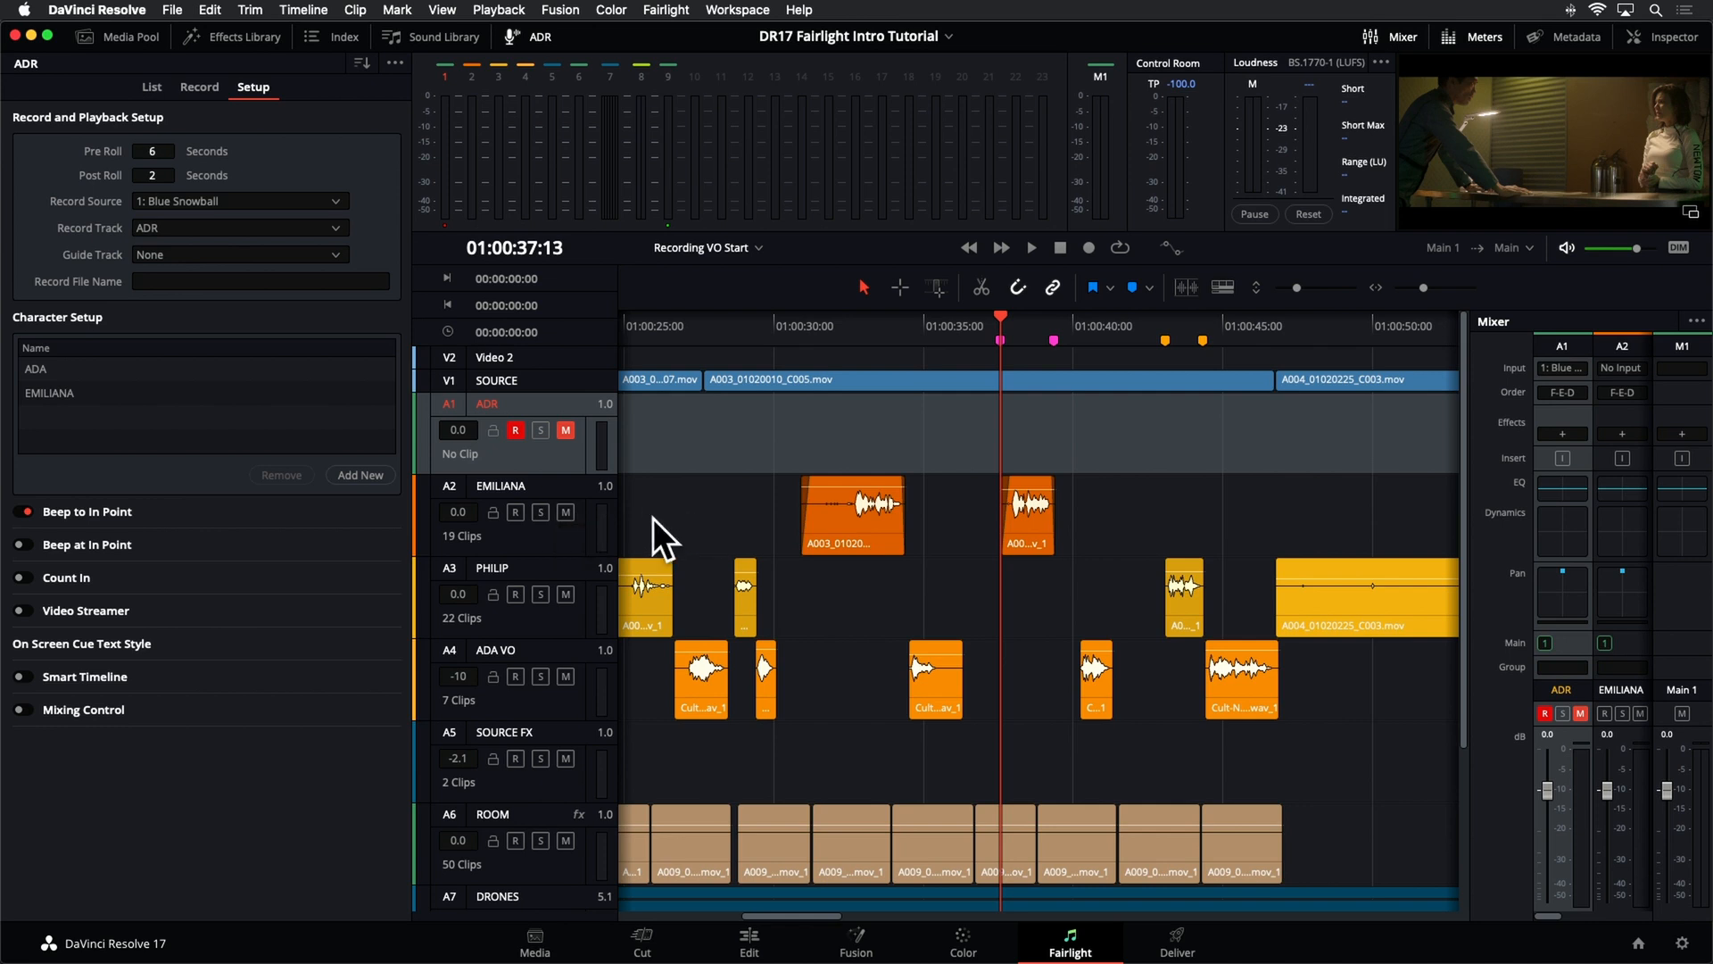
{"action": "left_click", "coordinate": [221, 254]}
{"action": "left_click", "coordinate": [219, 317]}
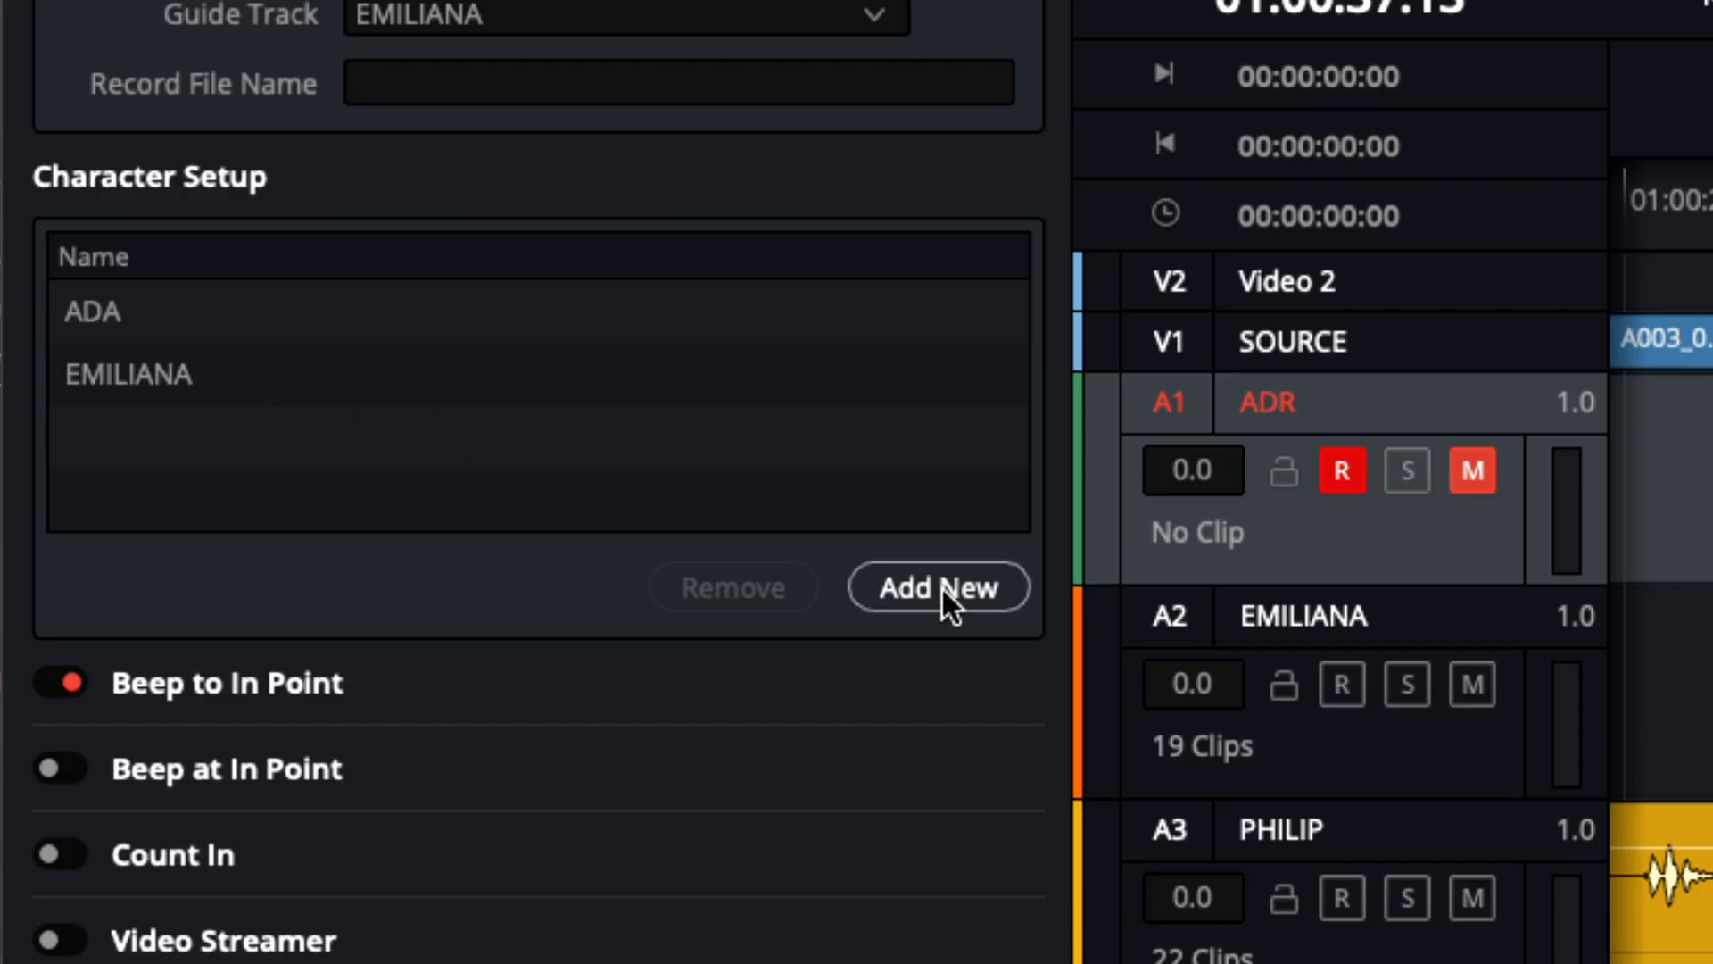
- Add a new character named PHILIP to the ADR character setup
{"action": "left_click", "coordinate": [943, 589]}
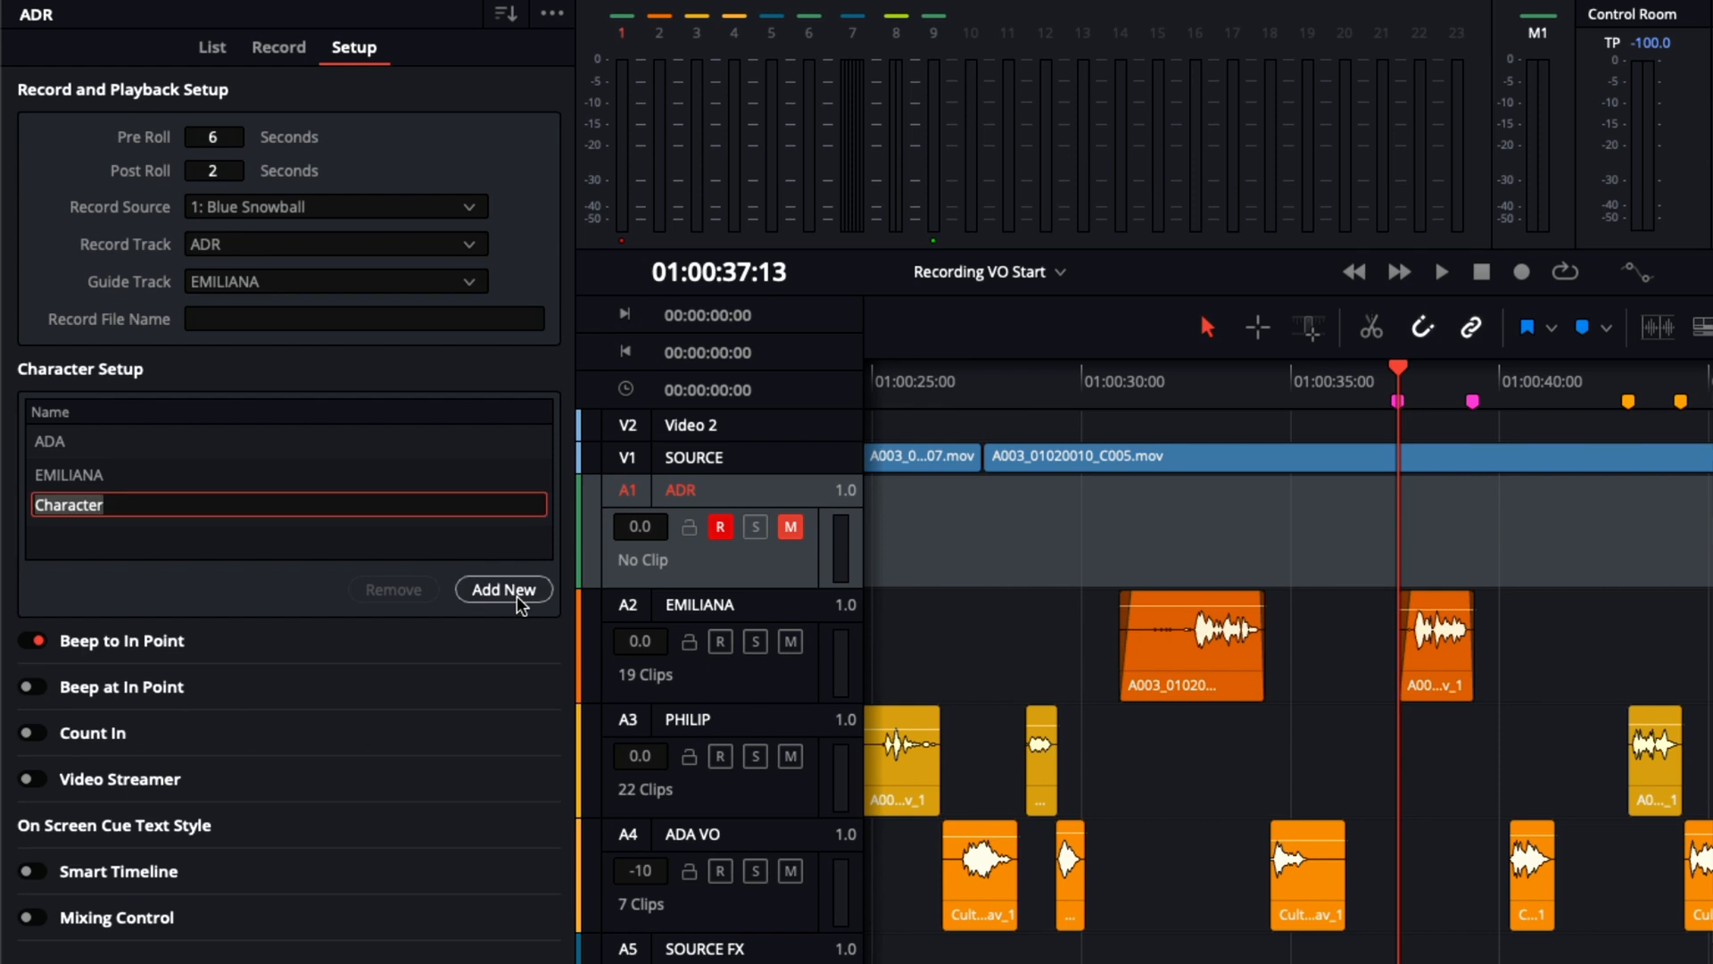
{"action": "type", "text": "PHILIP"}
{"action": "key", "text": "Return"}
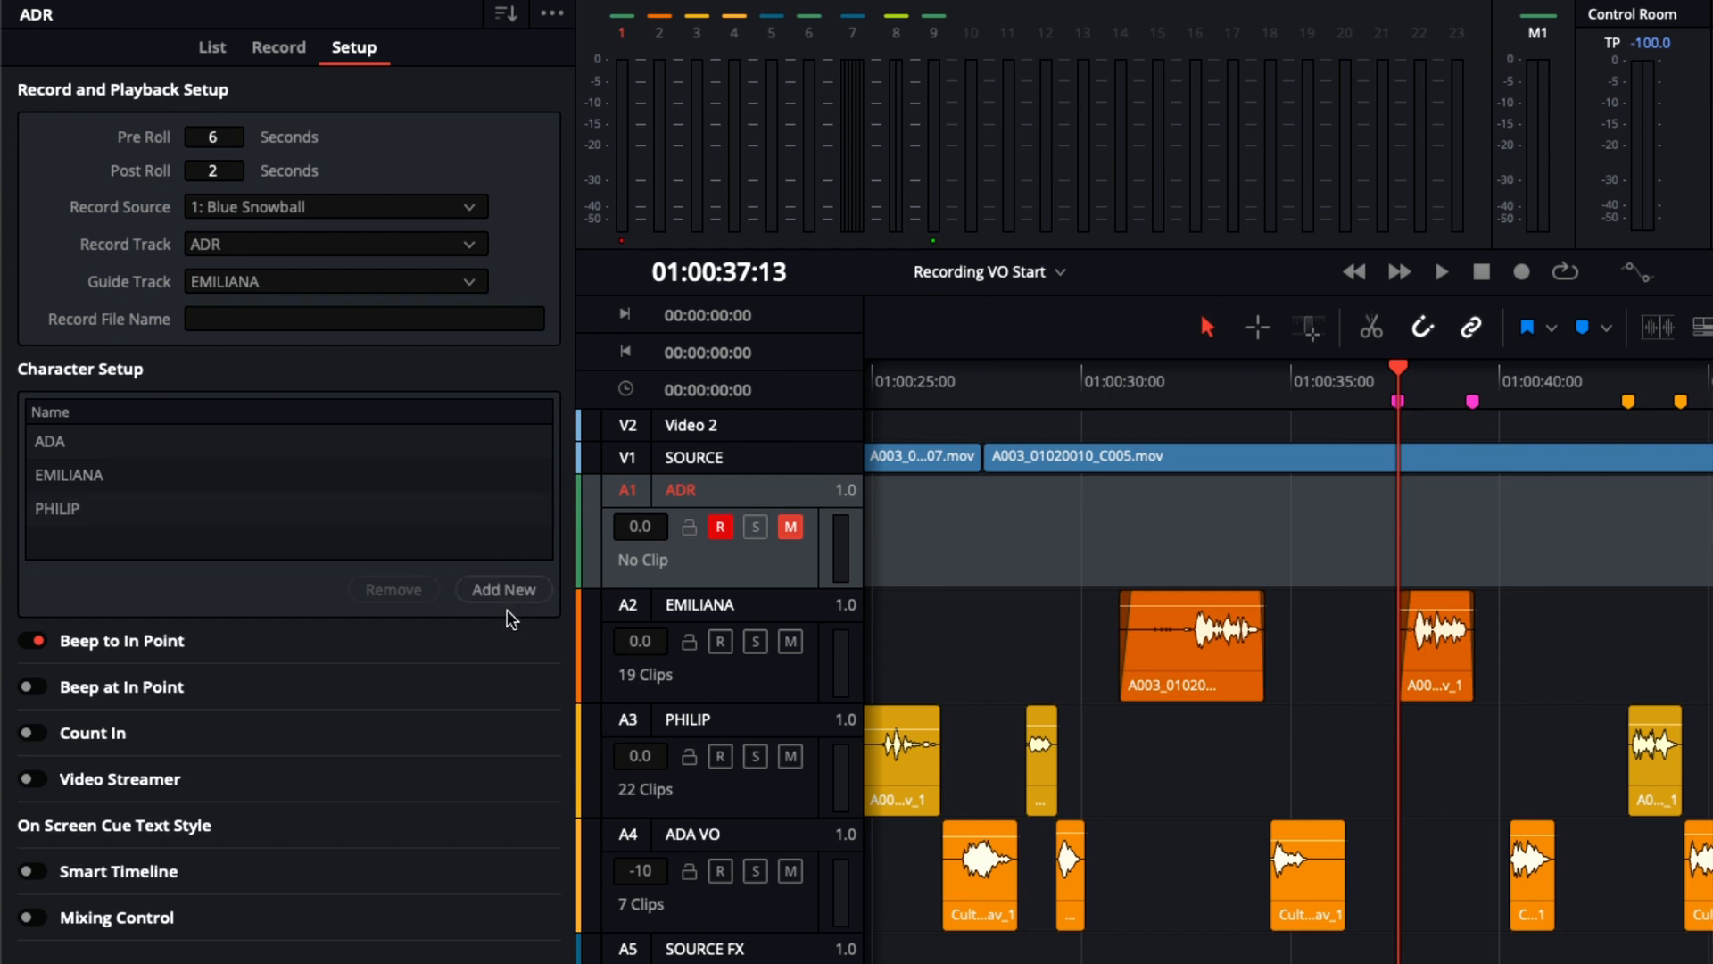
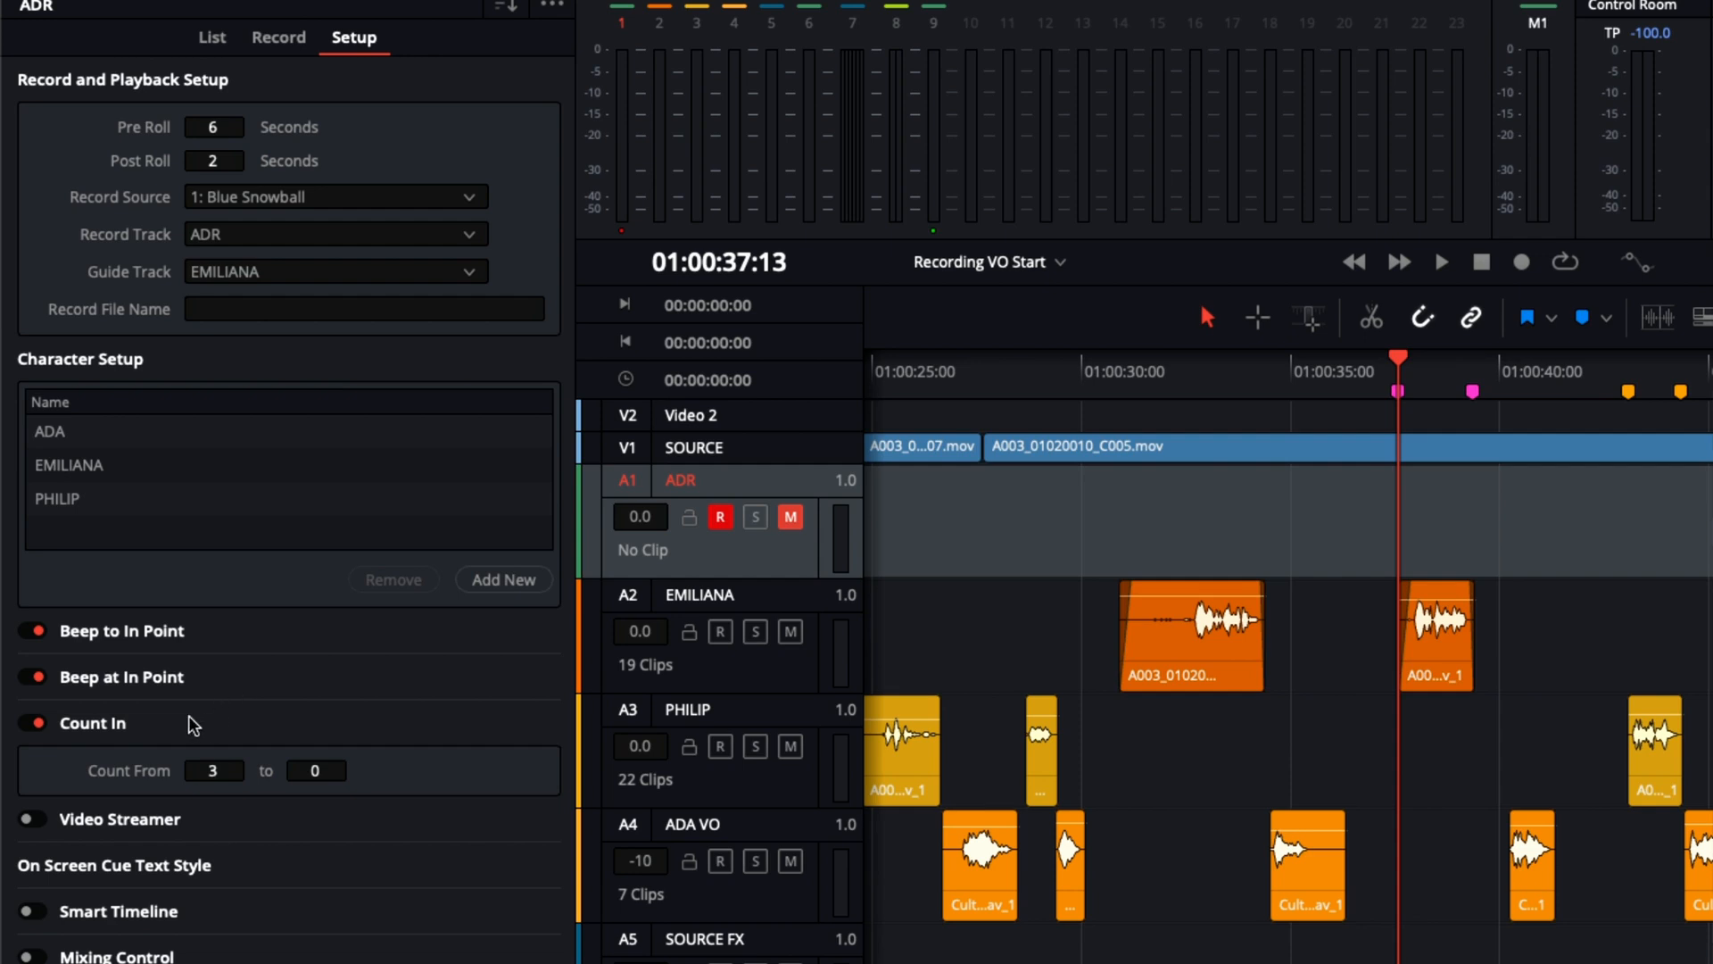
- Enable the Video Streamer and slightly increase the on-screen cue text size
{"action": "left_click", "coordinate": [170, 727]}
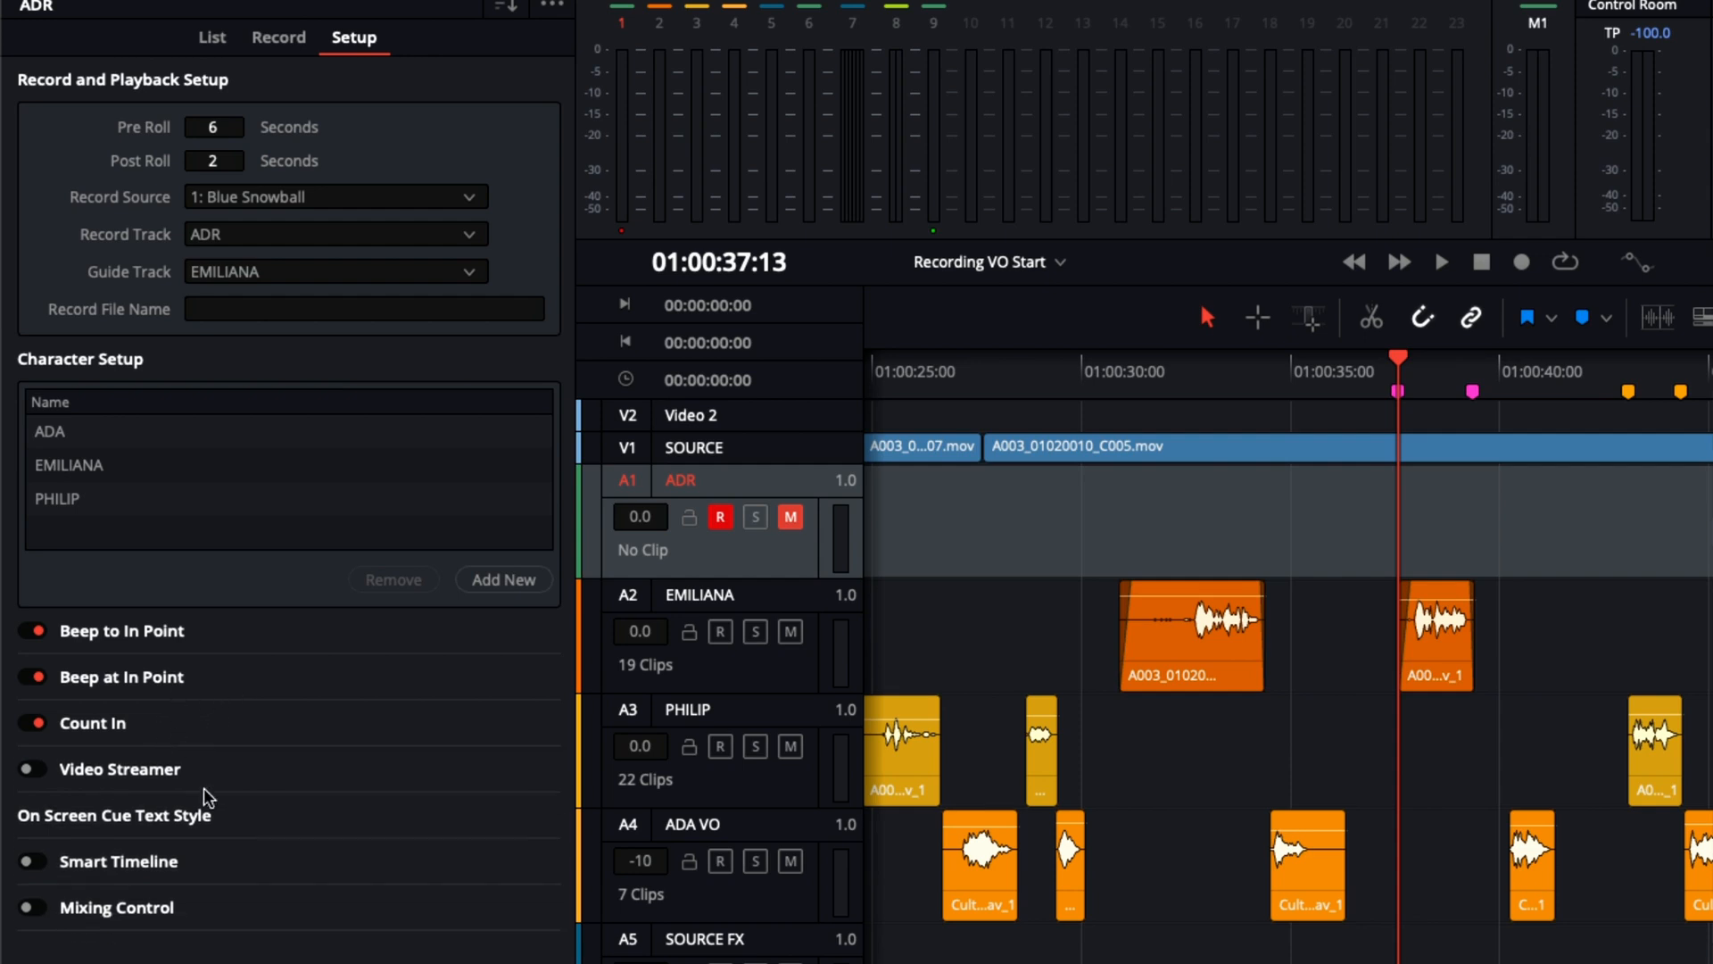
{"action": "left_click", "coordinate": [34, 769]}
{"action": "left_click", "coordinate": [143, 821]}
{"action": "scroll", "coordinate": [217, 768], "scroll_direction": "down", "scroll_amount": 4}
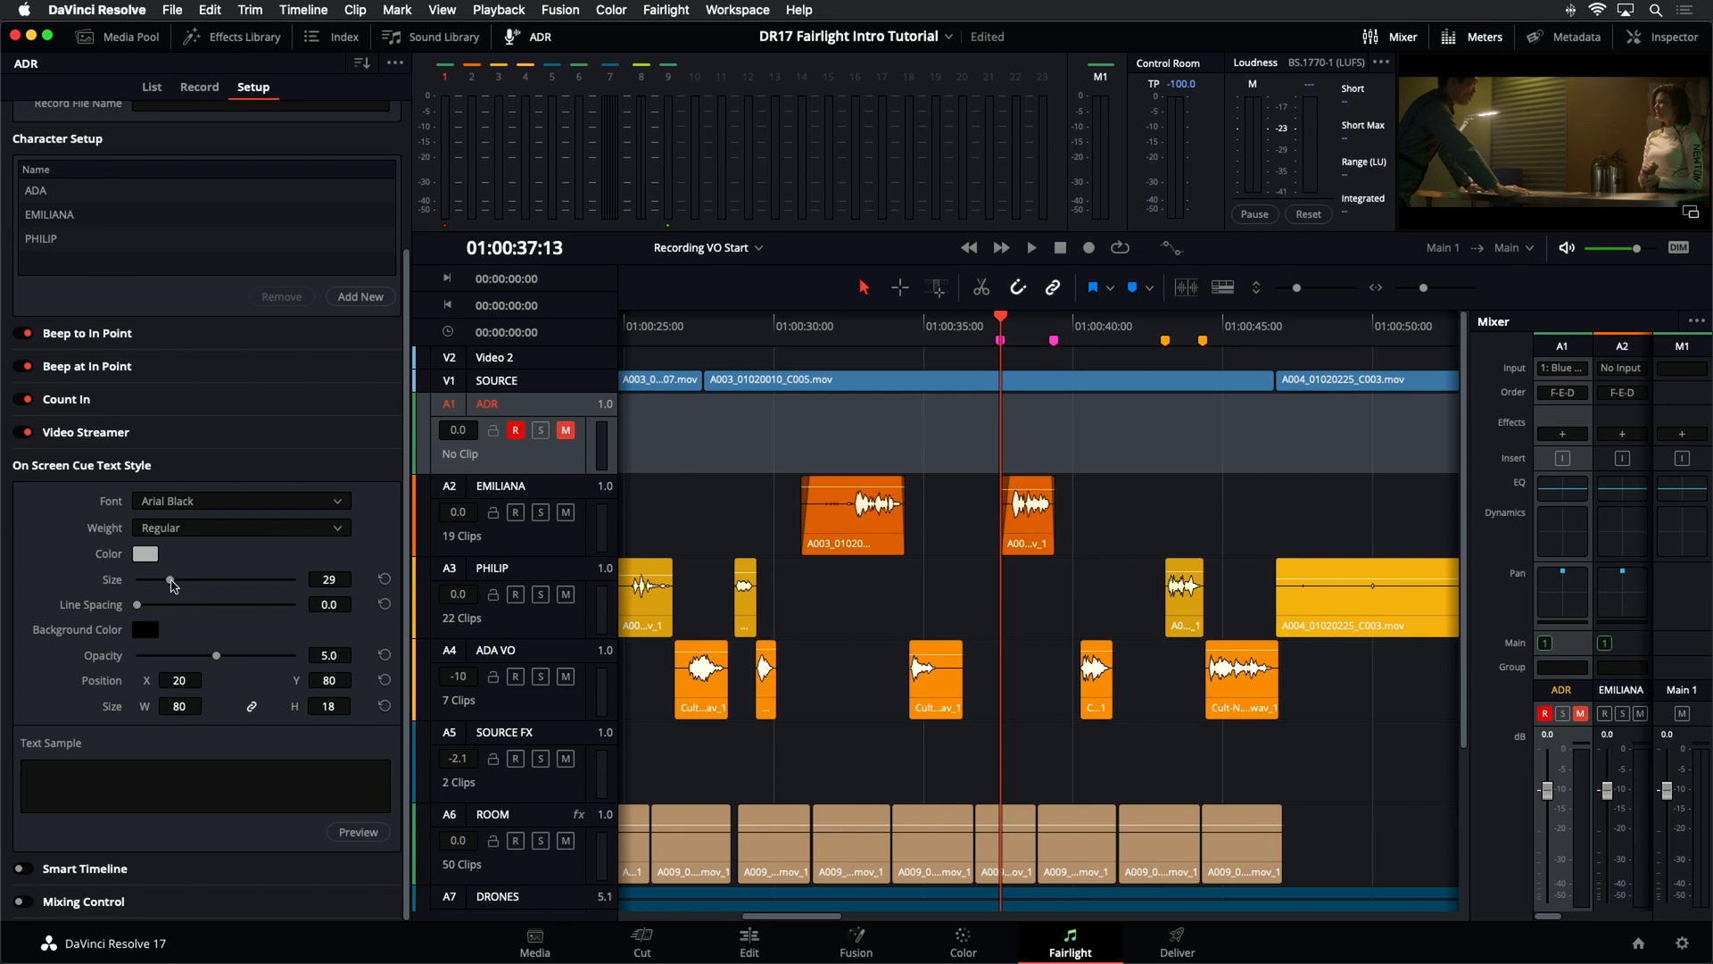
{"action": "left_click_drag", "start_coordinate": [185, 582], "coordinate": [193, 583]}
{"action": "left_click", "coordinate": [152, 465]}
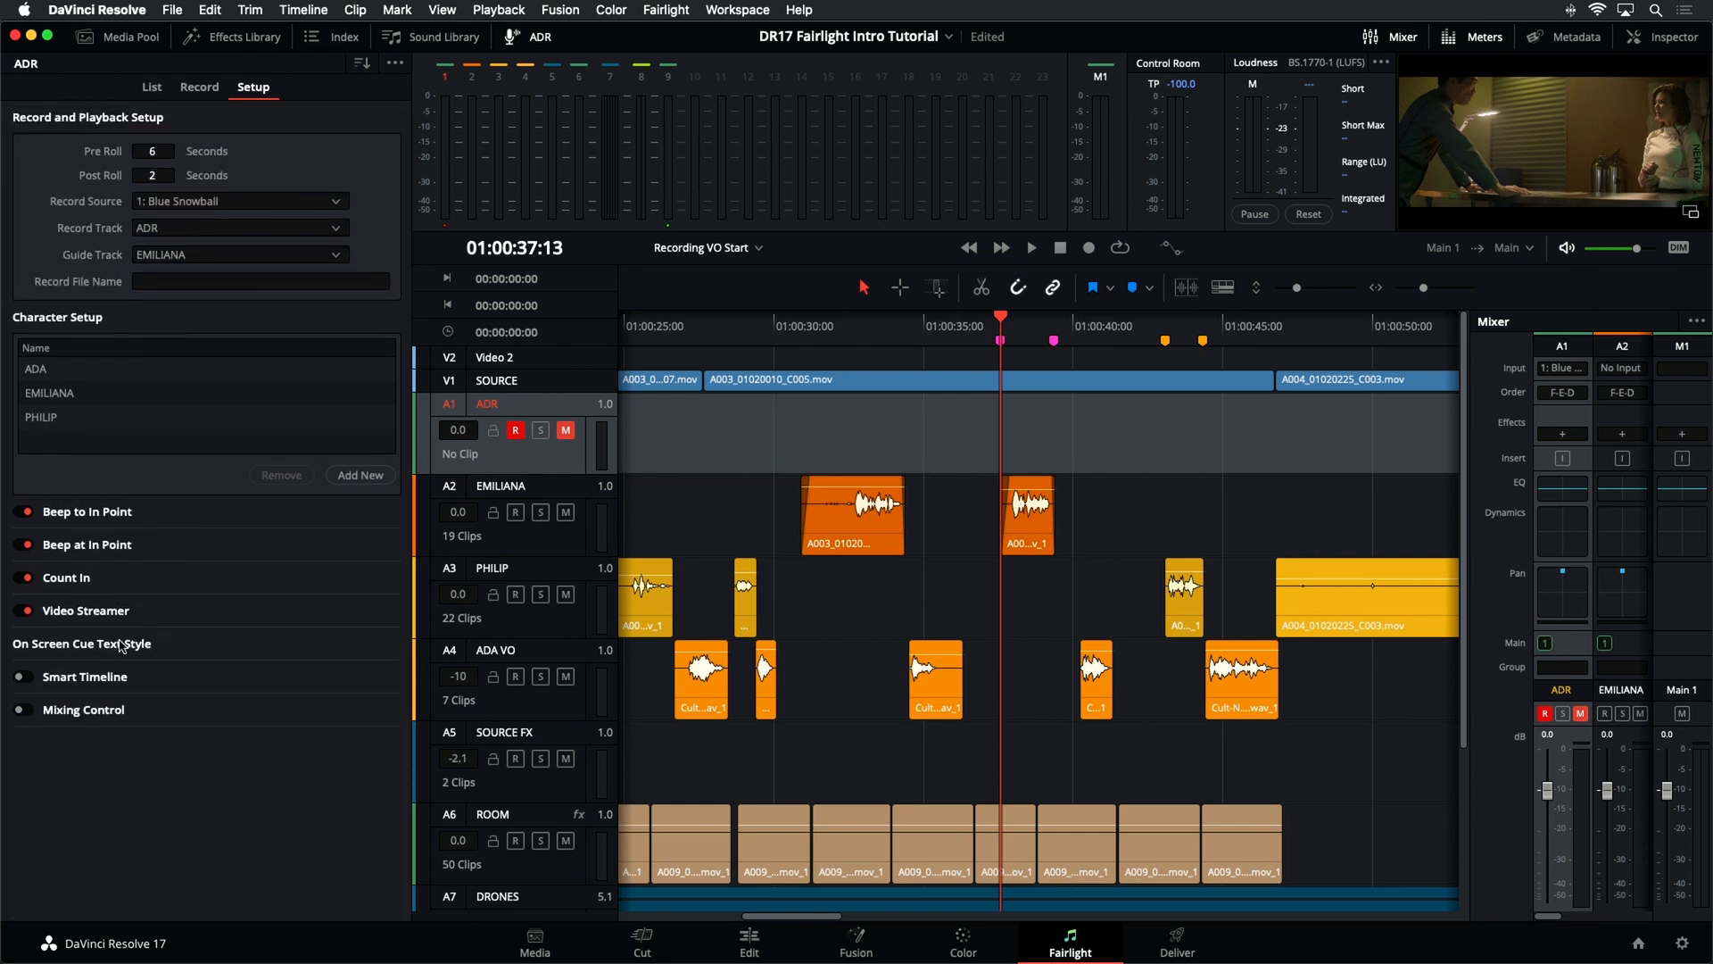
- Enable Smart Timeline and review its move, fixed and auto zoom options
{"action": "left_click", "coordinate": [22, 677]}
{"action": "left_click", "coordinate": [125, 683]}
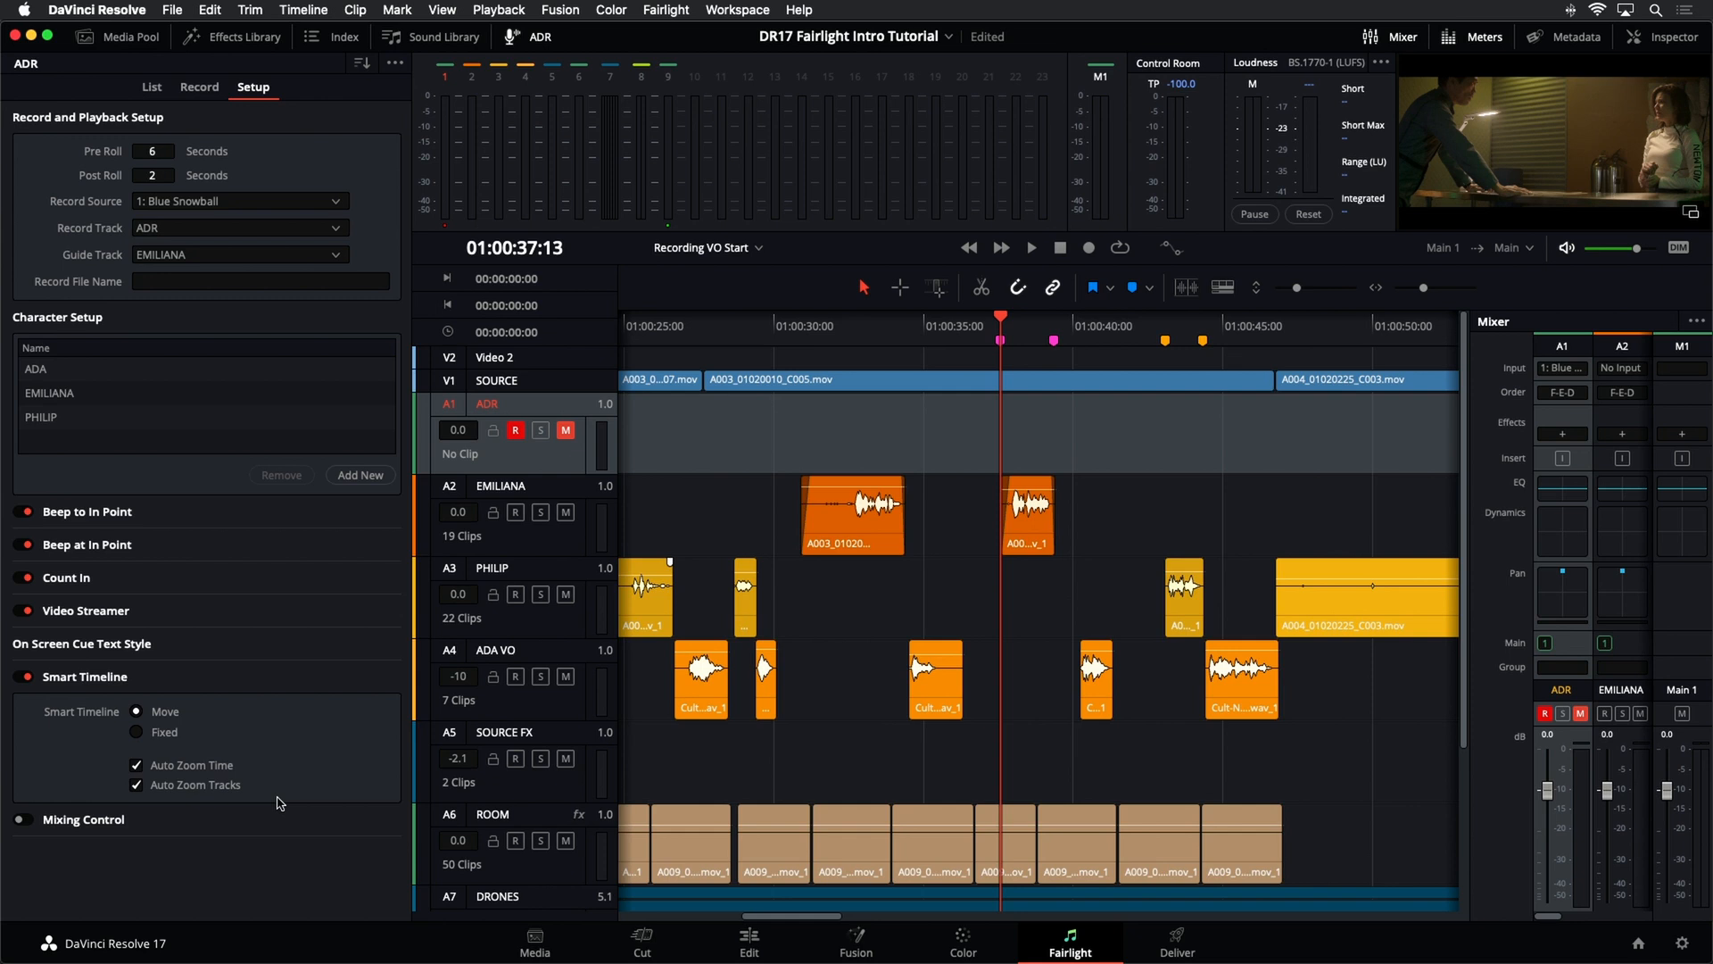
{"action": "left_click", "coordinate": [132, 676]}
- Try Mixing Control to view its guide and record track level options
{"action": "left_click", "coordinate": [26, 710]}
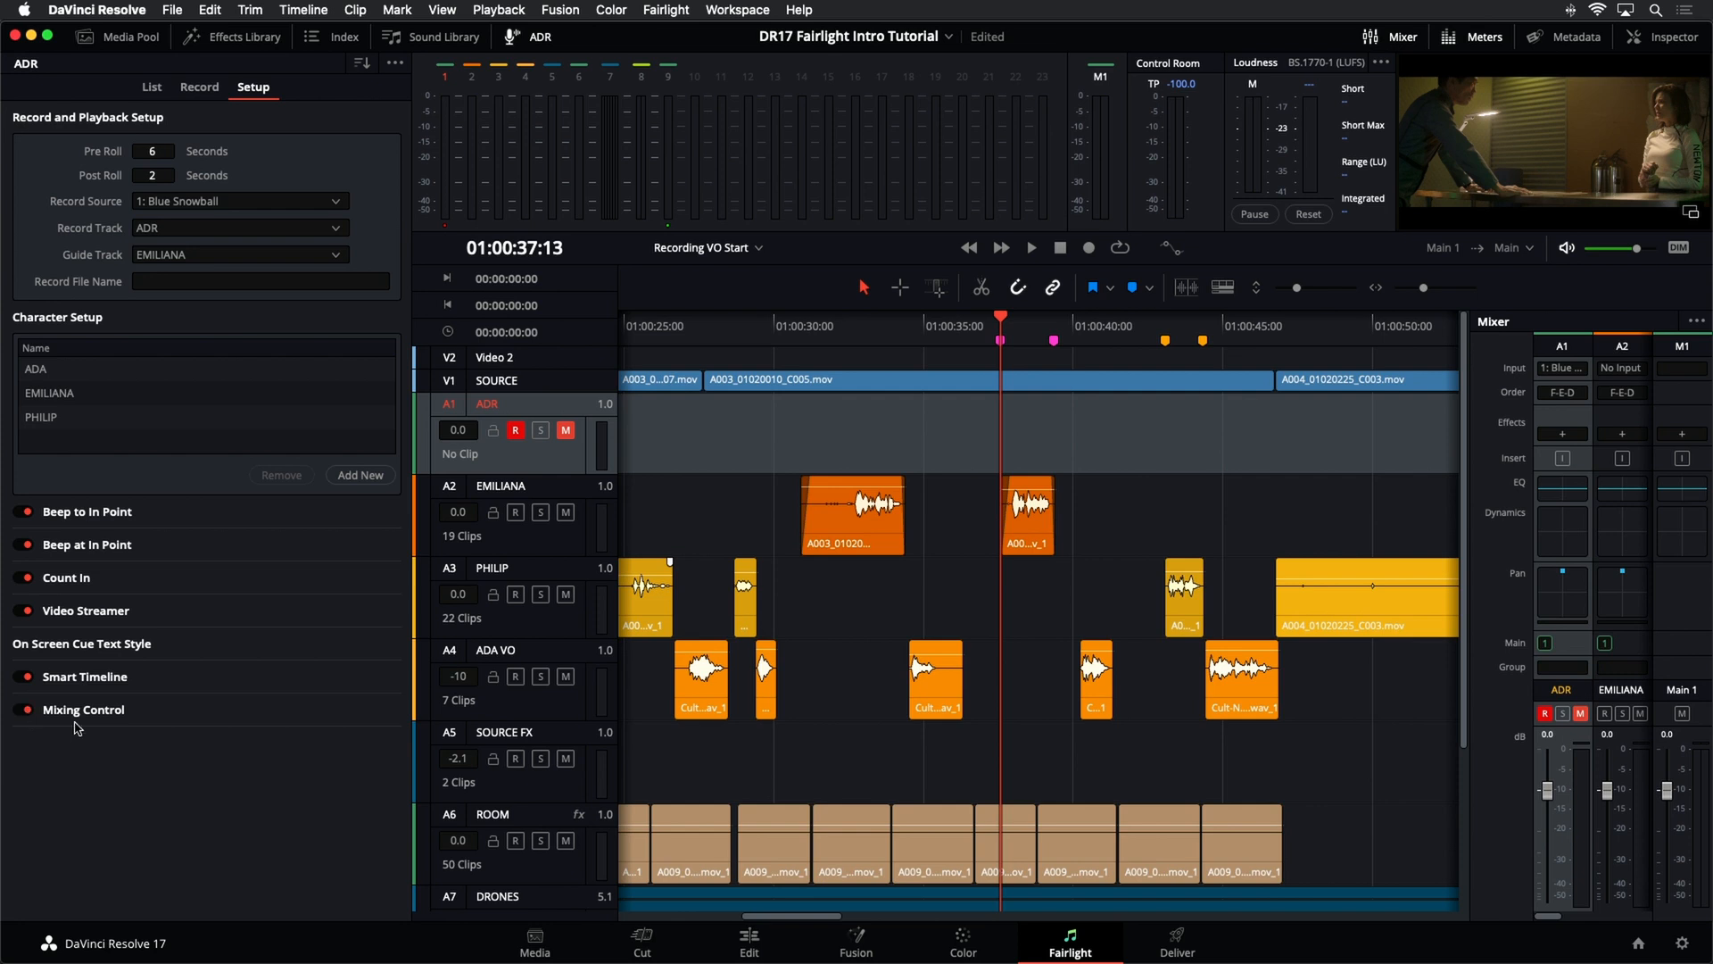
{"action": "left_click", "coordinate": [174, 714]}
{"action": "scroll", "coordinate": [185, 732], "scroll_direction": "down", "scroll_amount": 3}
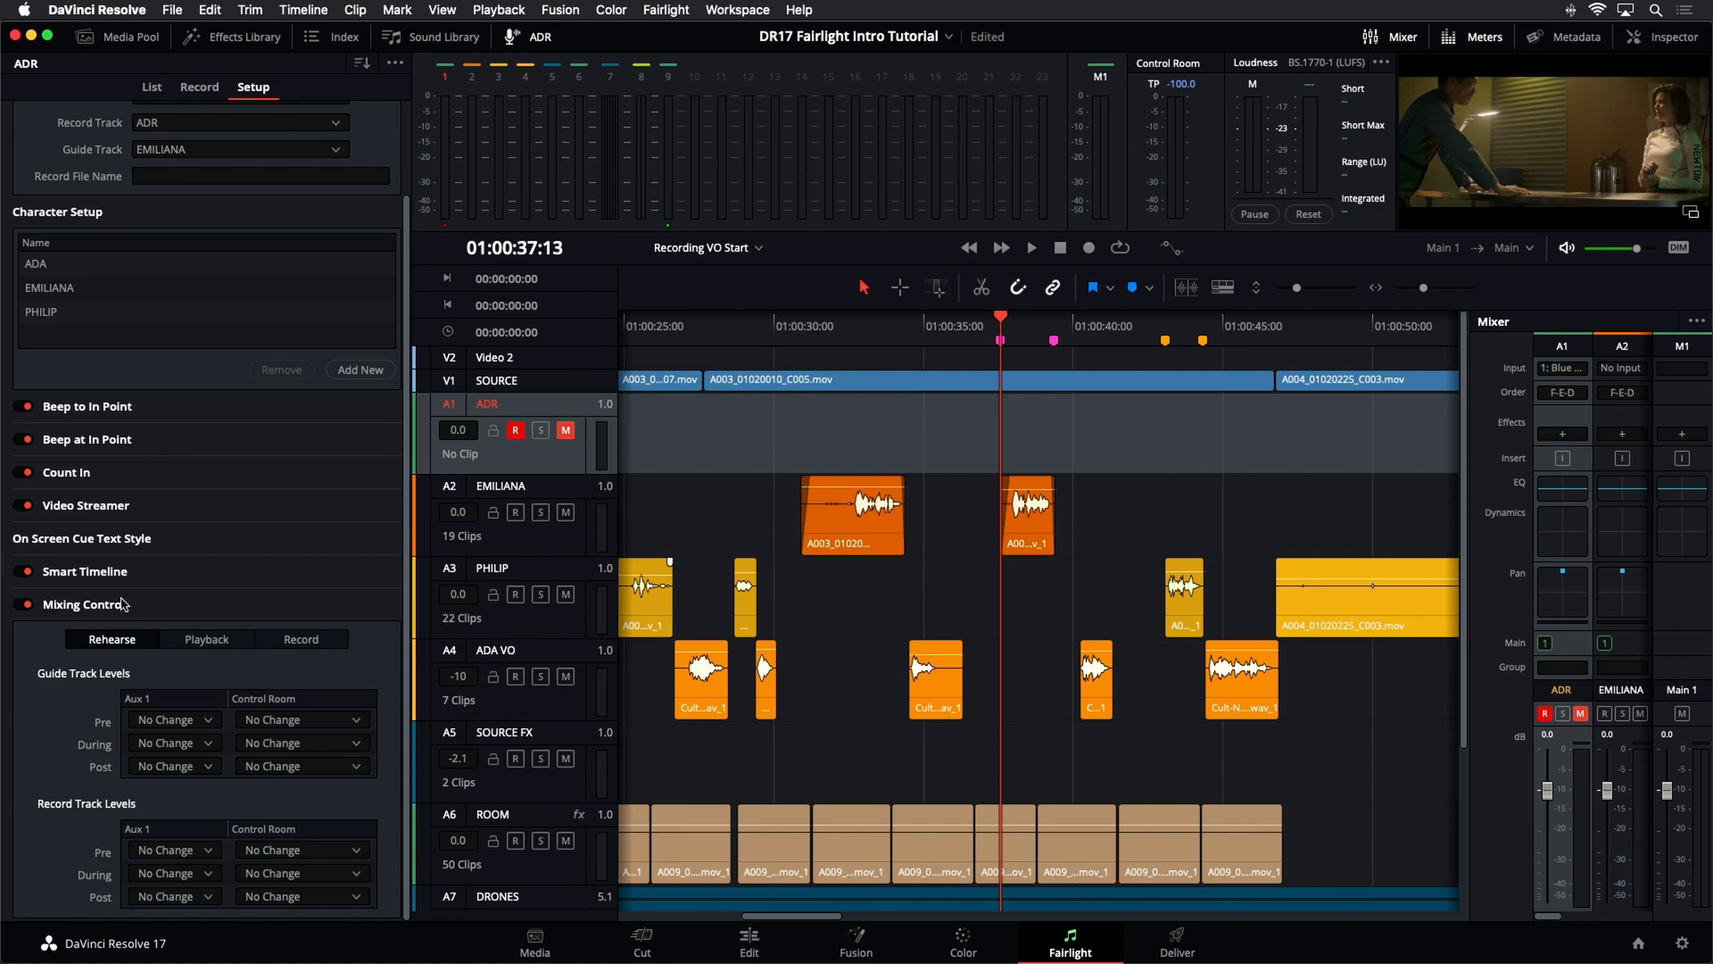
{"action": "left_click", "coordinate": [23, 604]}
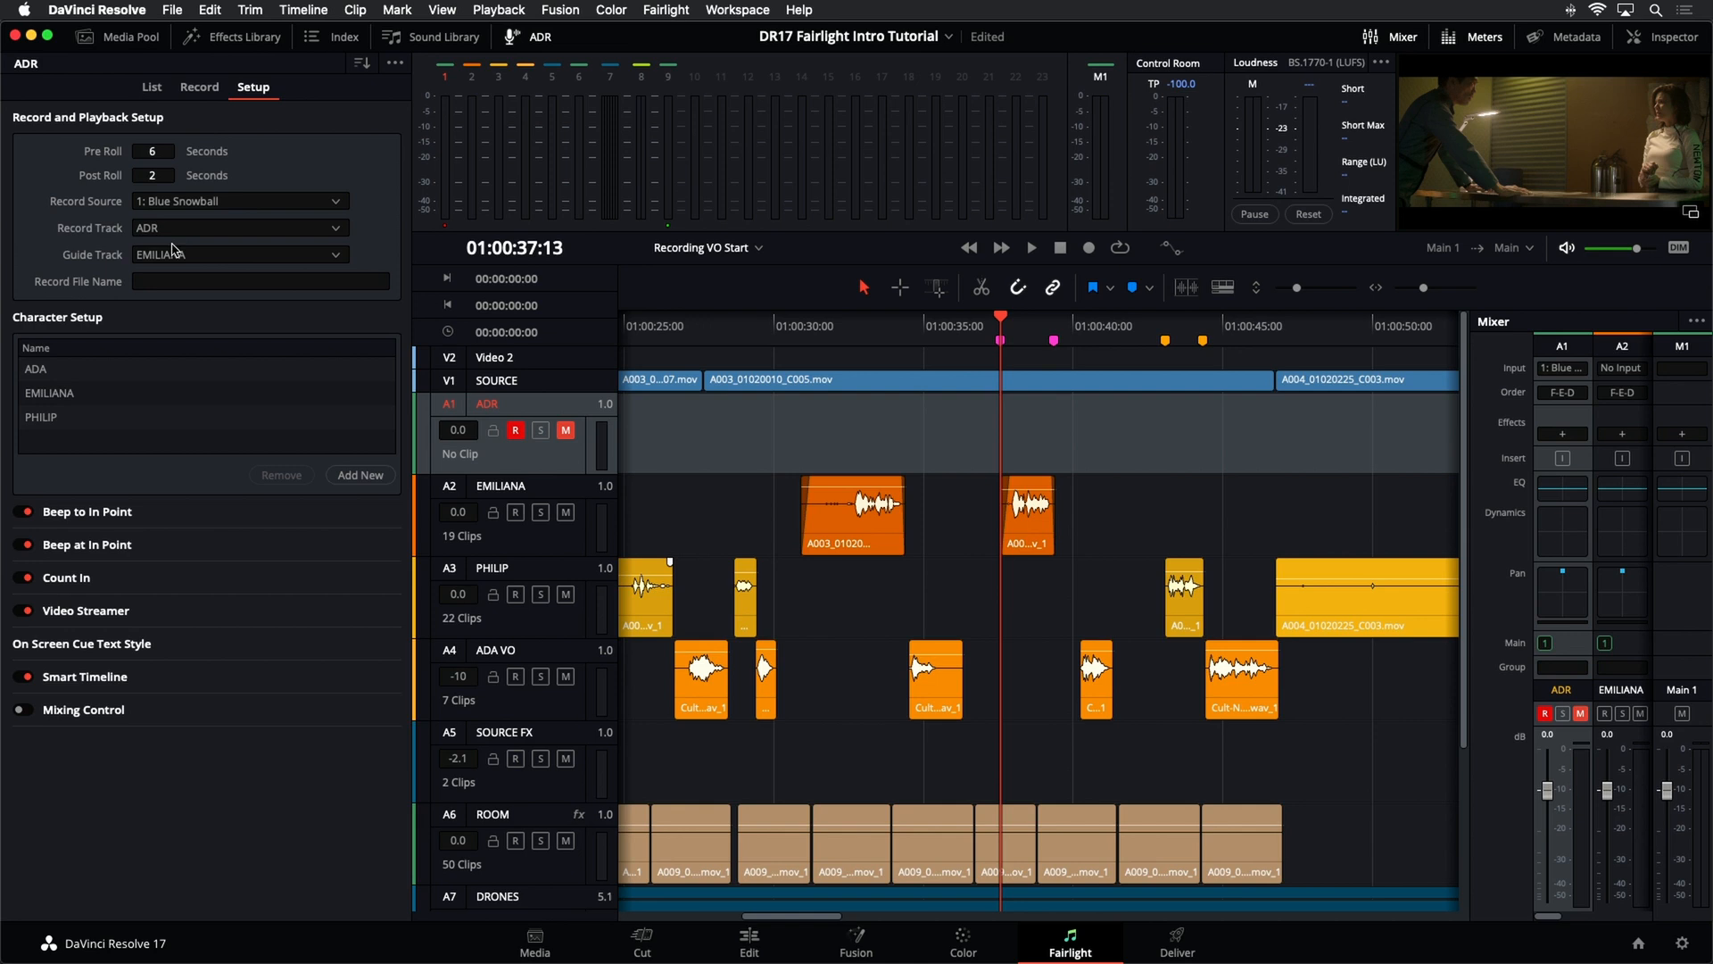
- Open the ADR cue list and audition the EMILIANA clip at the pink markers with its track temporarily soloed
{"action": "left_click", "coordinate": [148, 88]}
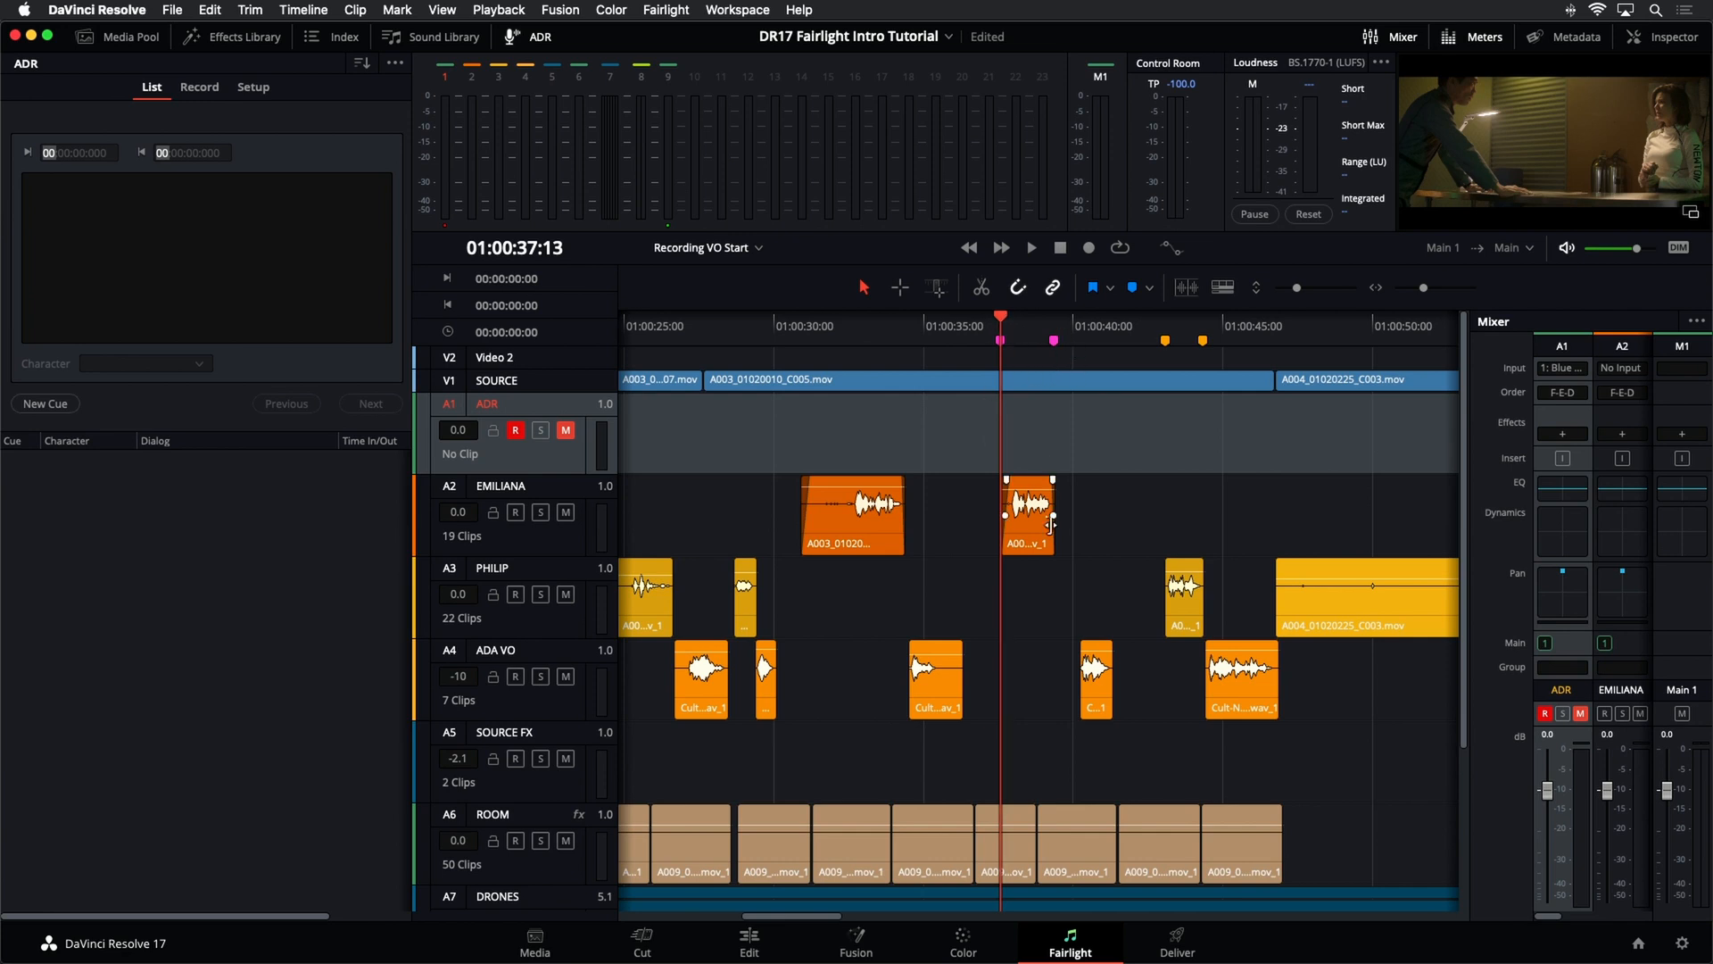
{"action": "scroll", "coordinate": [1038, 529], "scroll_direction": "up", "scroll_amount": 3}
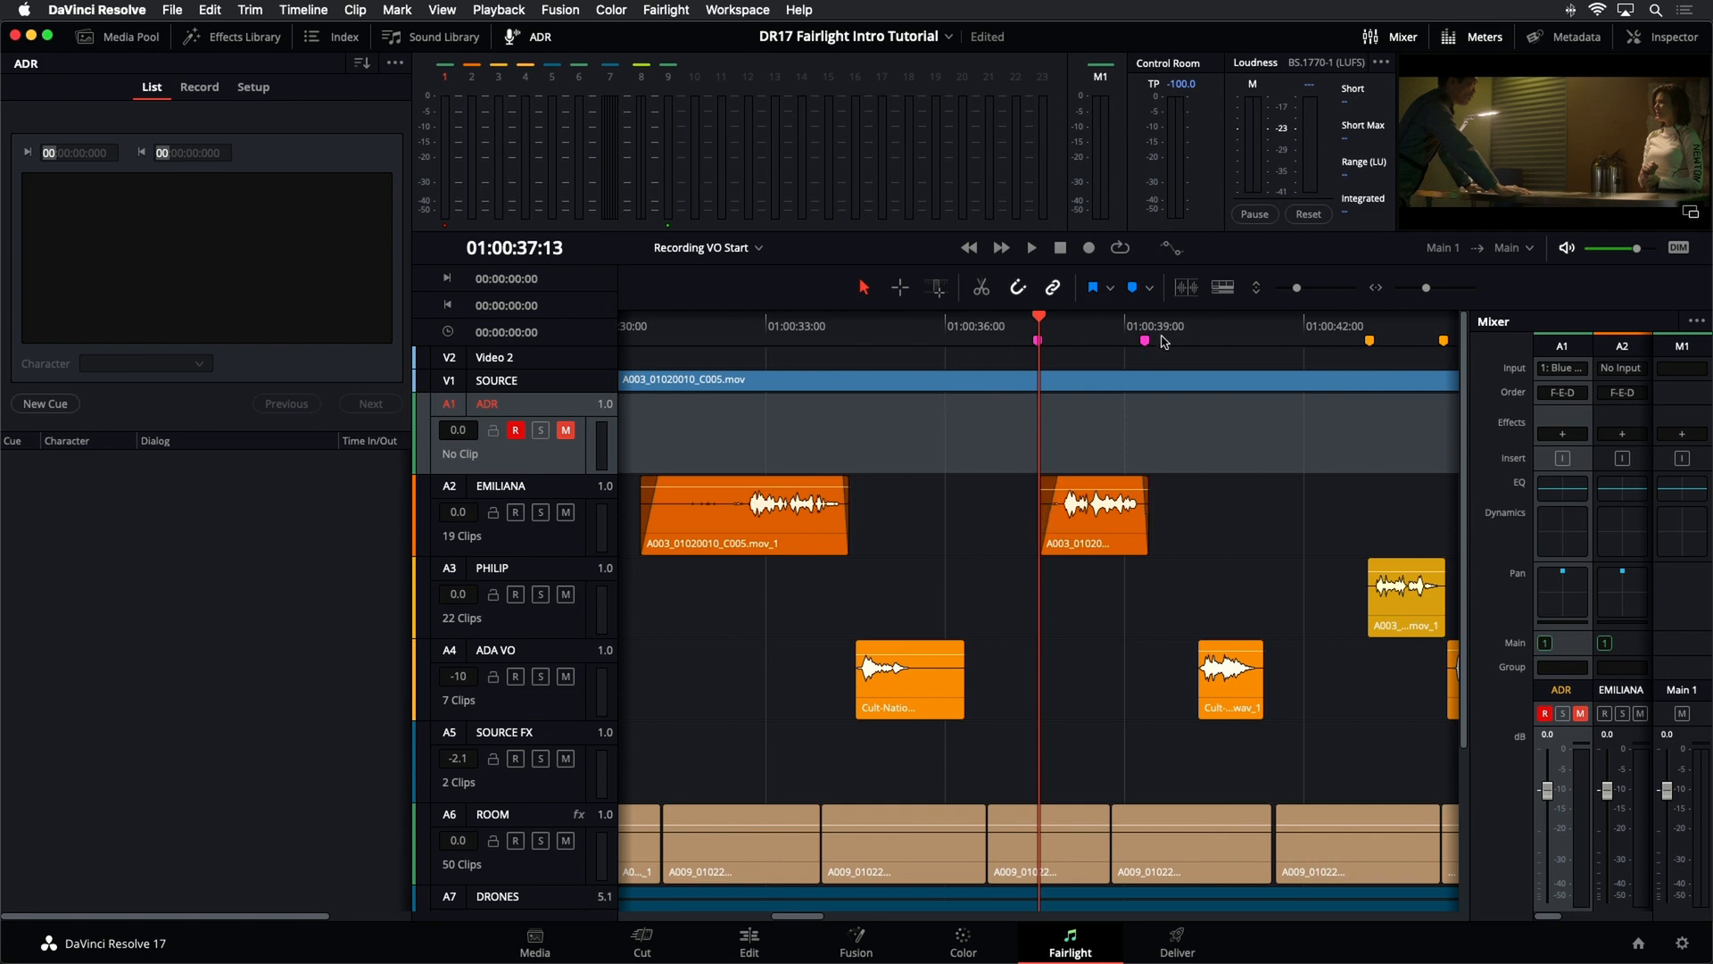
{"action": "left_click", "coordinate": [541, 513]}
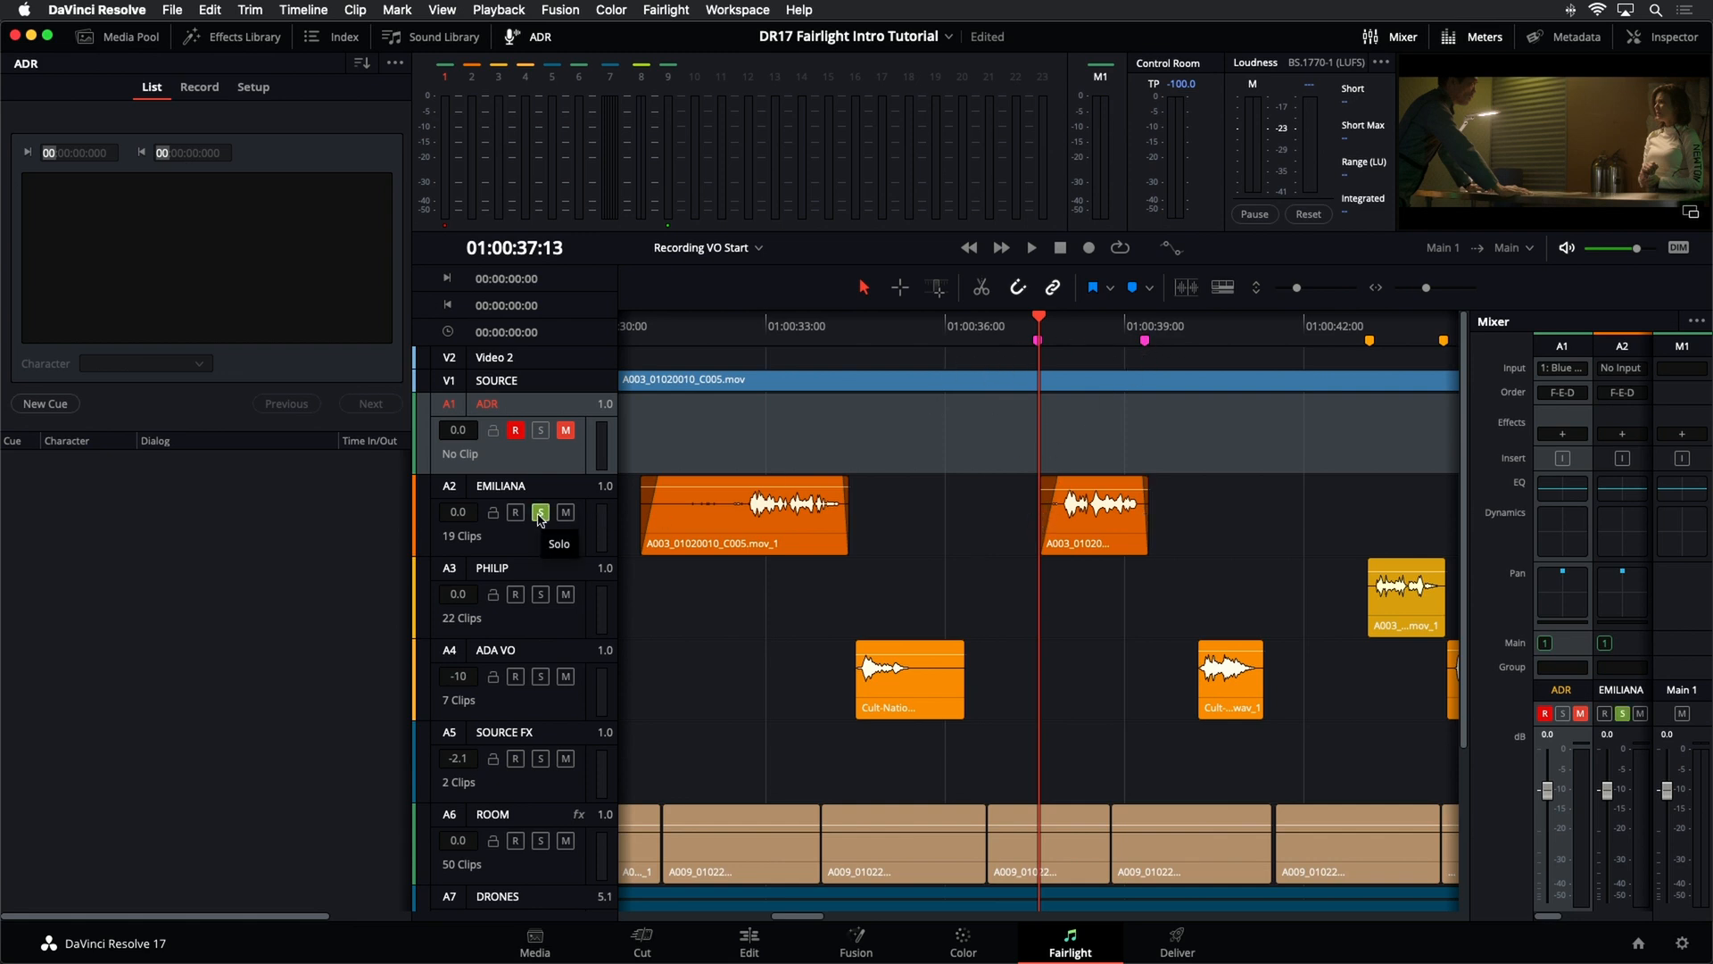
{"action": "key", "text": "space"}
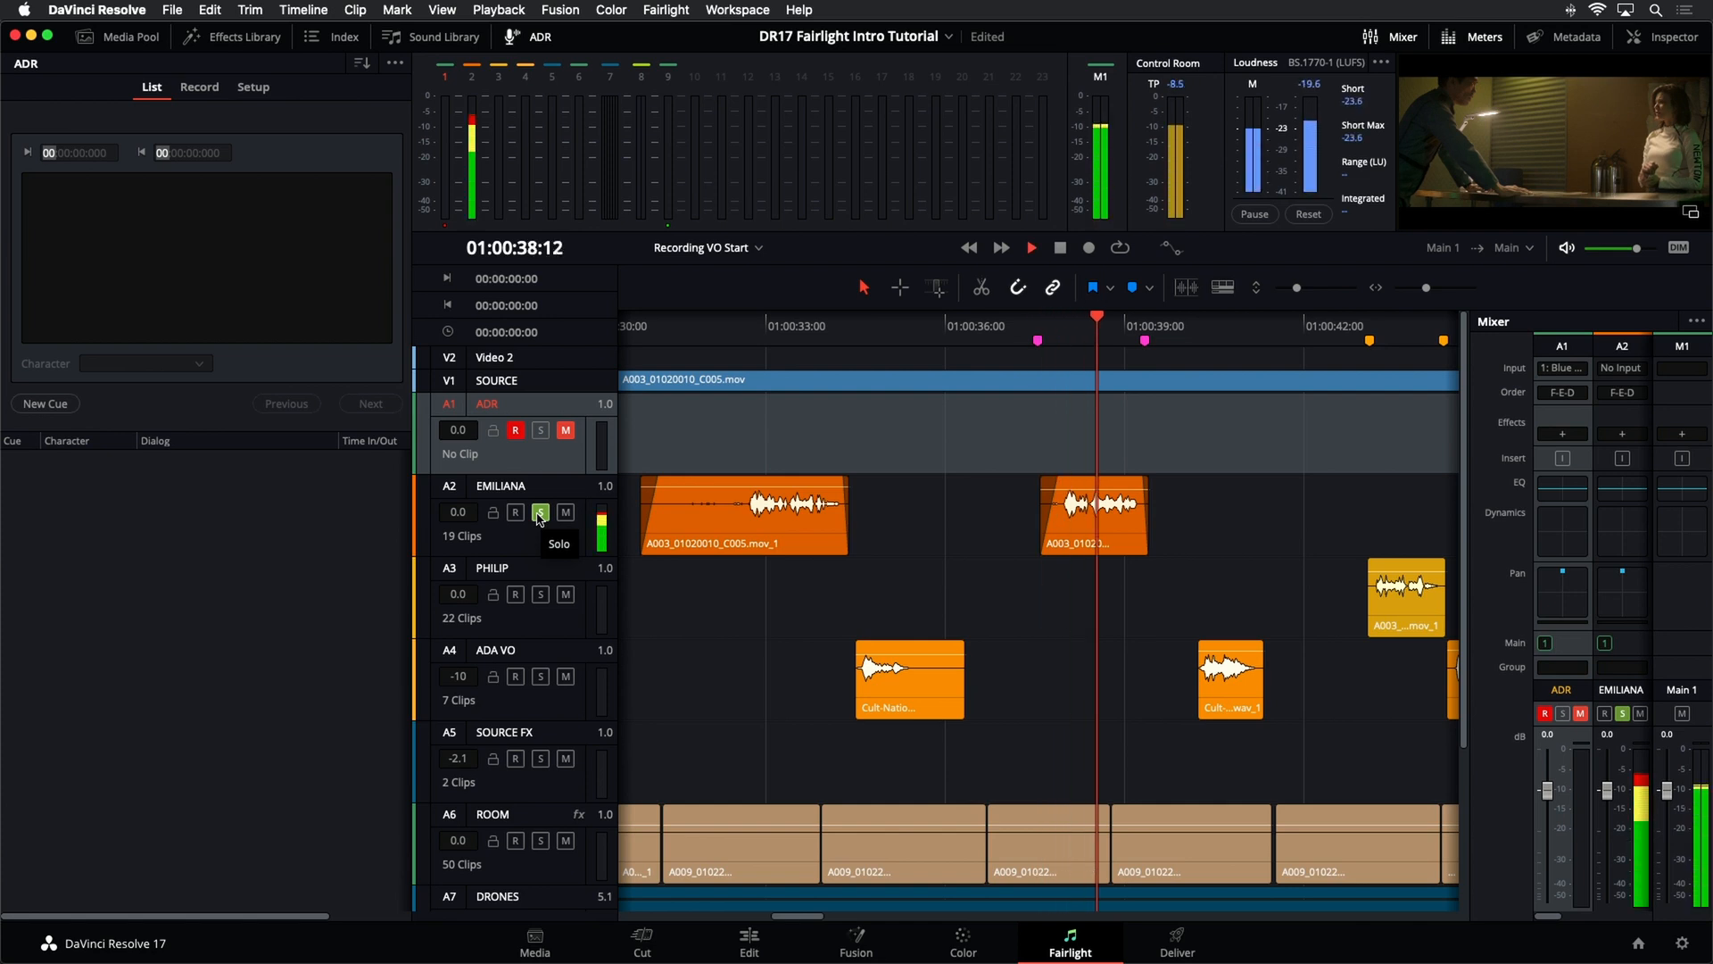
{"action": "key", "text": "space"}
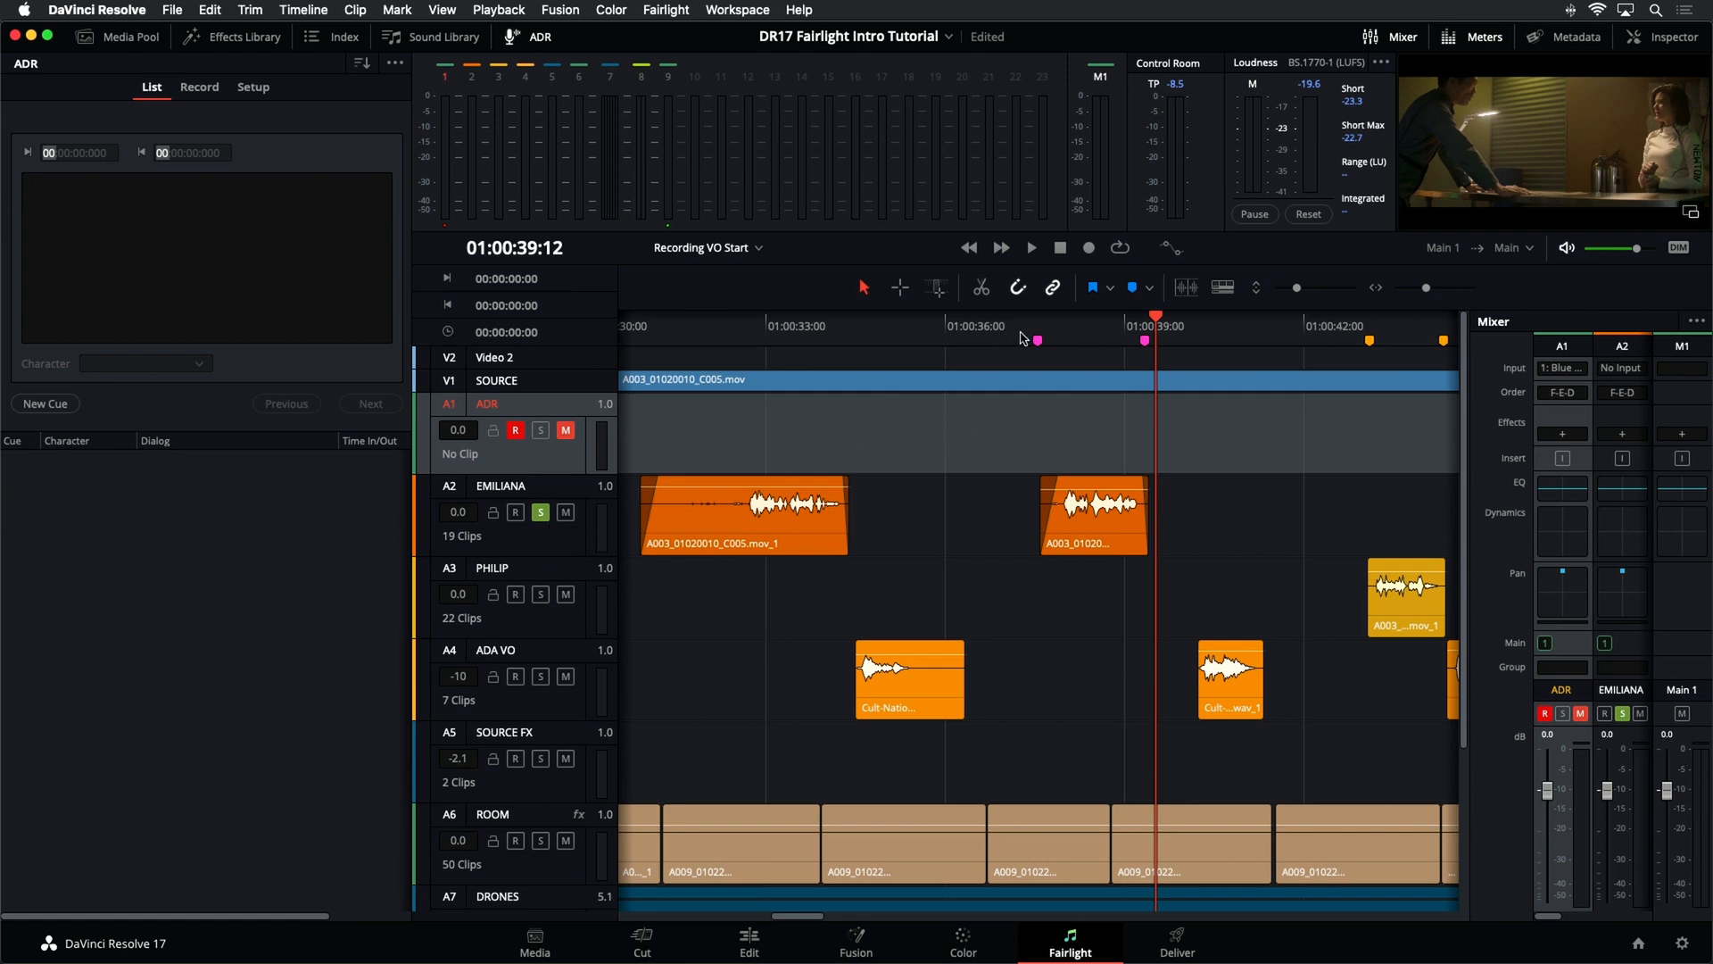
{"action": "left_click", "coordinate": [541, 512]}
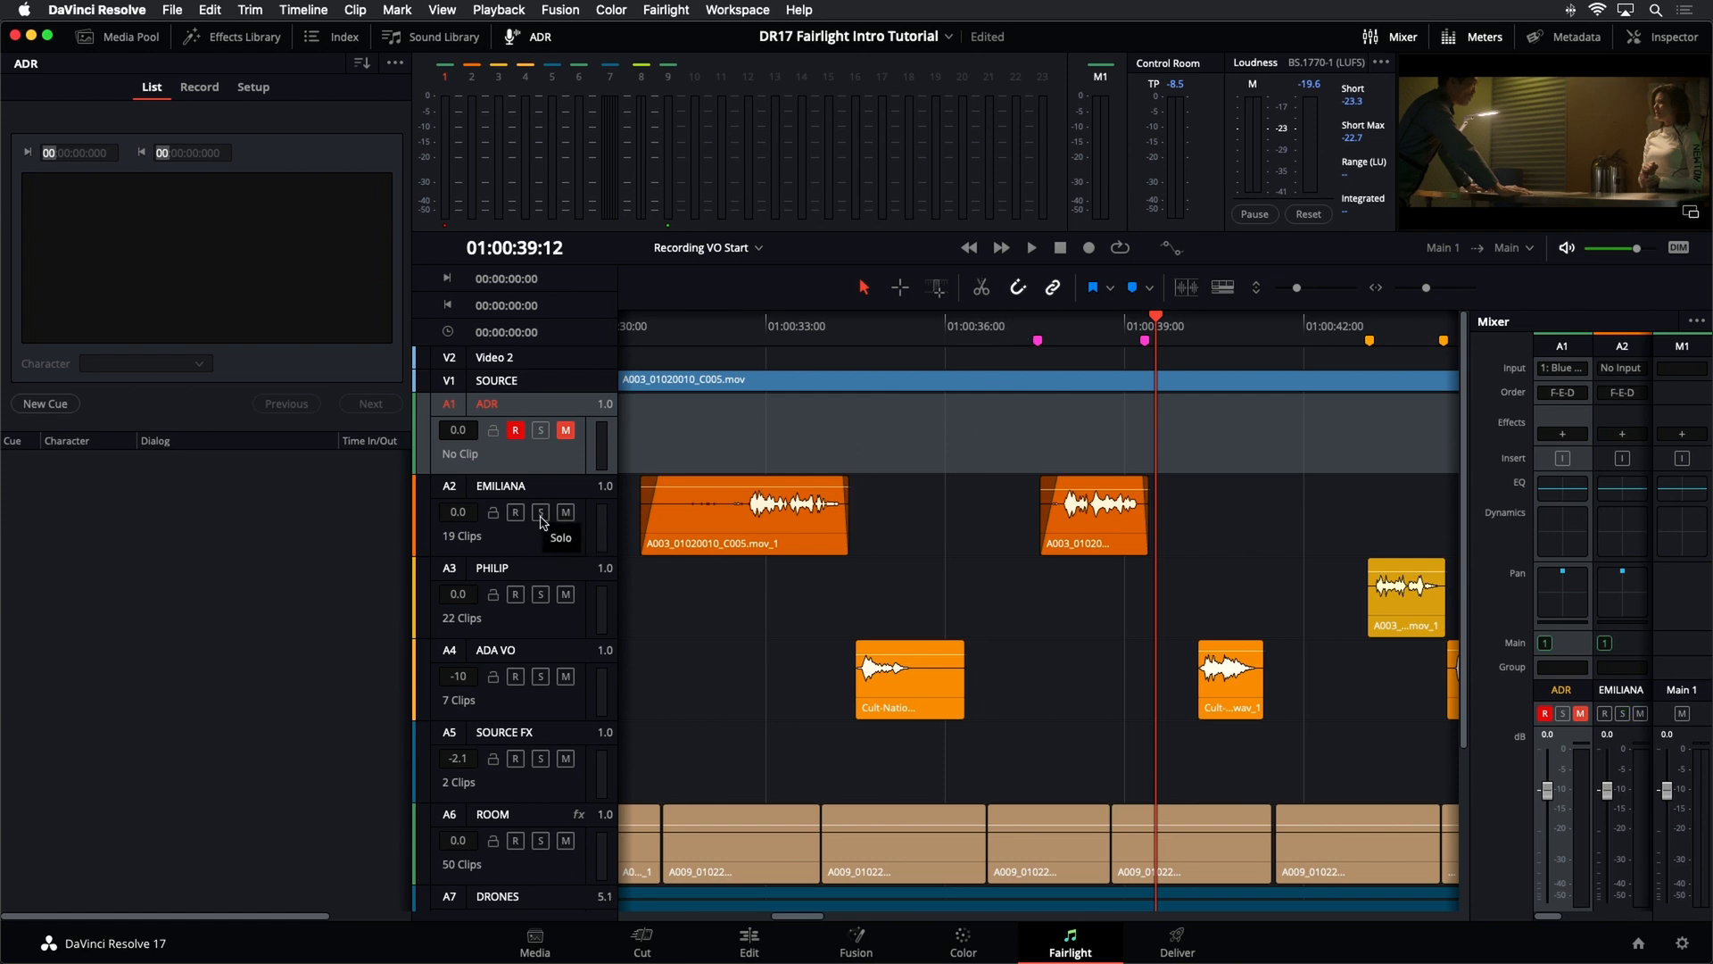
- Step between the timeline markers and mark an in point at the first pink marker, 01:00:37:13
{"action": "left_click", "coordinate": [1034, 324]}
{"action": "left_click_drag", "start_coordinate": [1001, 330], "coordinate": [1020, 332]}
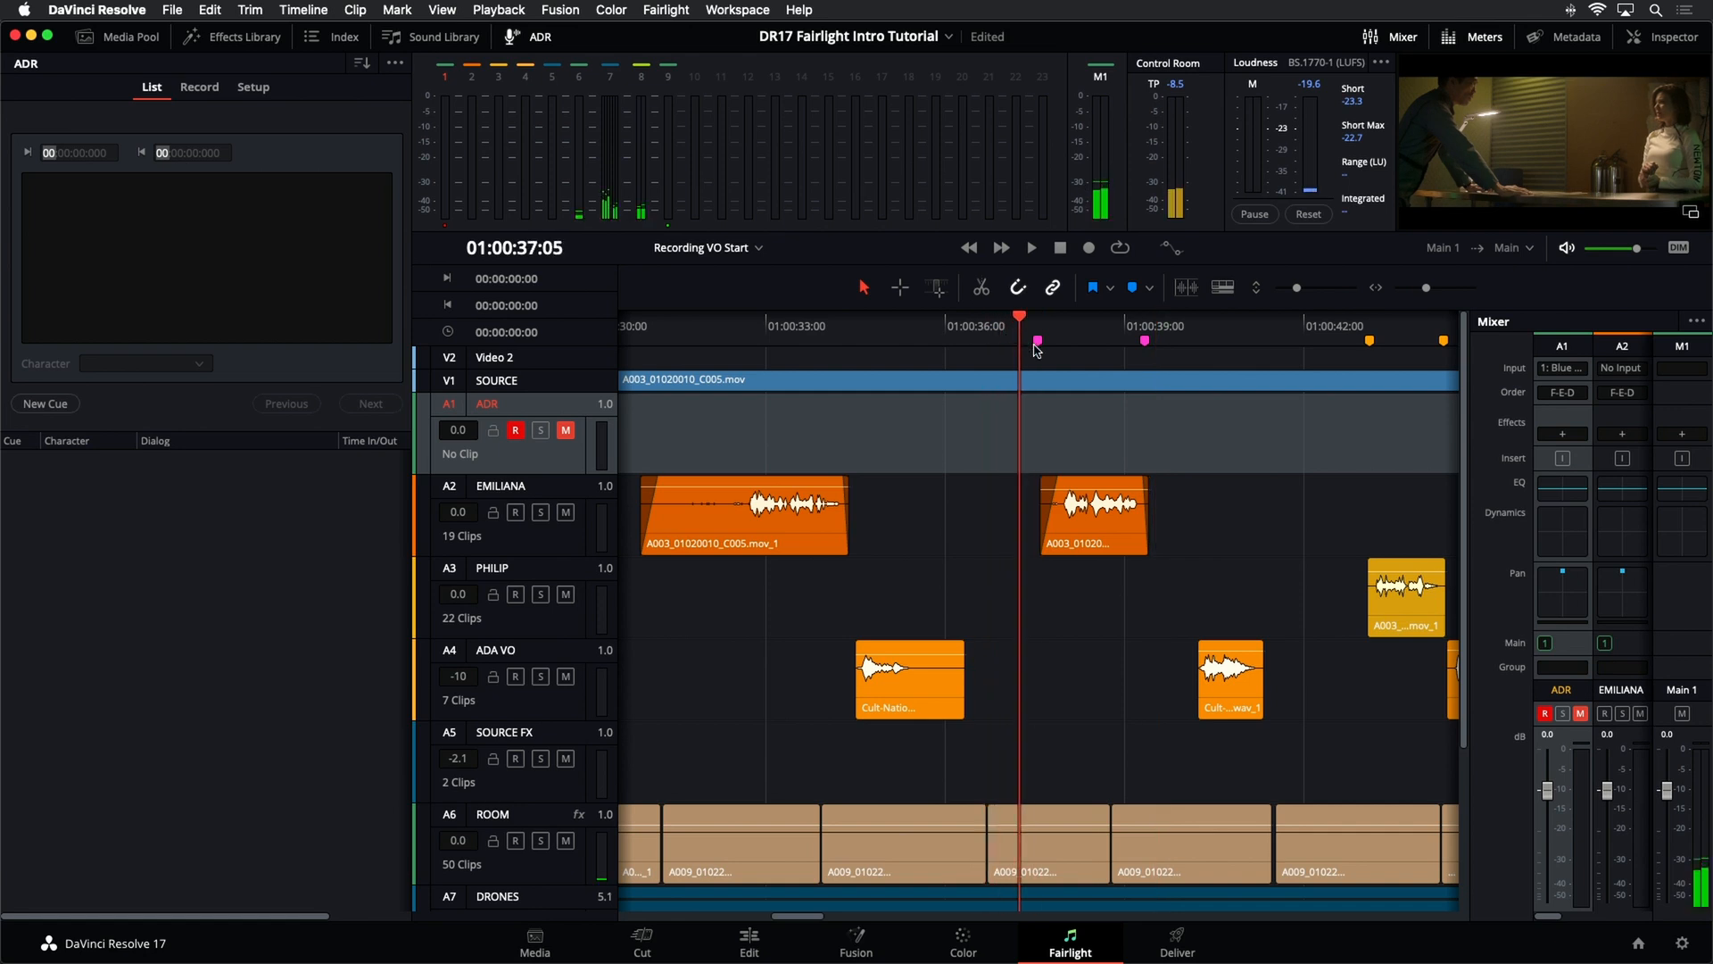
{"action": "left_click", "coordinate": [1174, 326]}
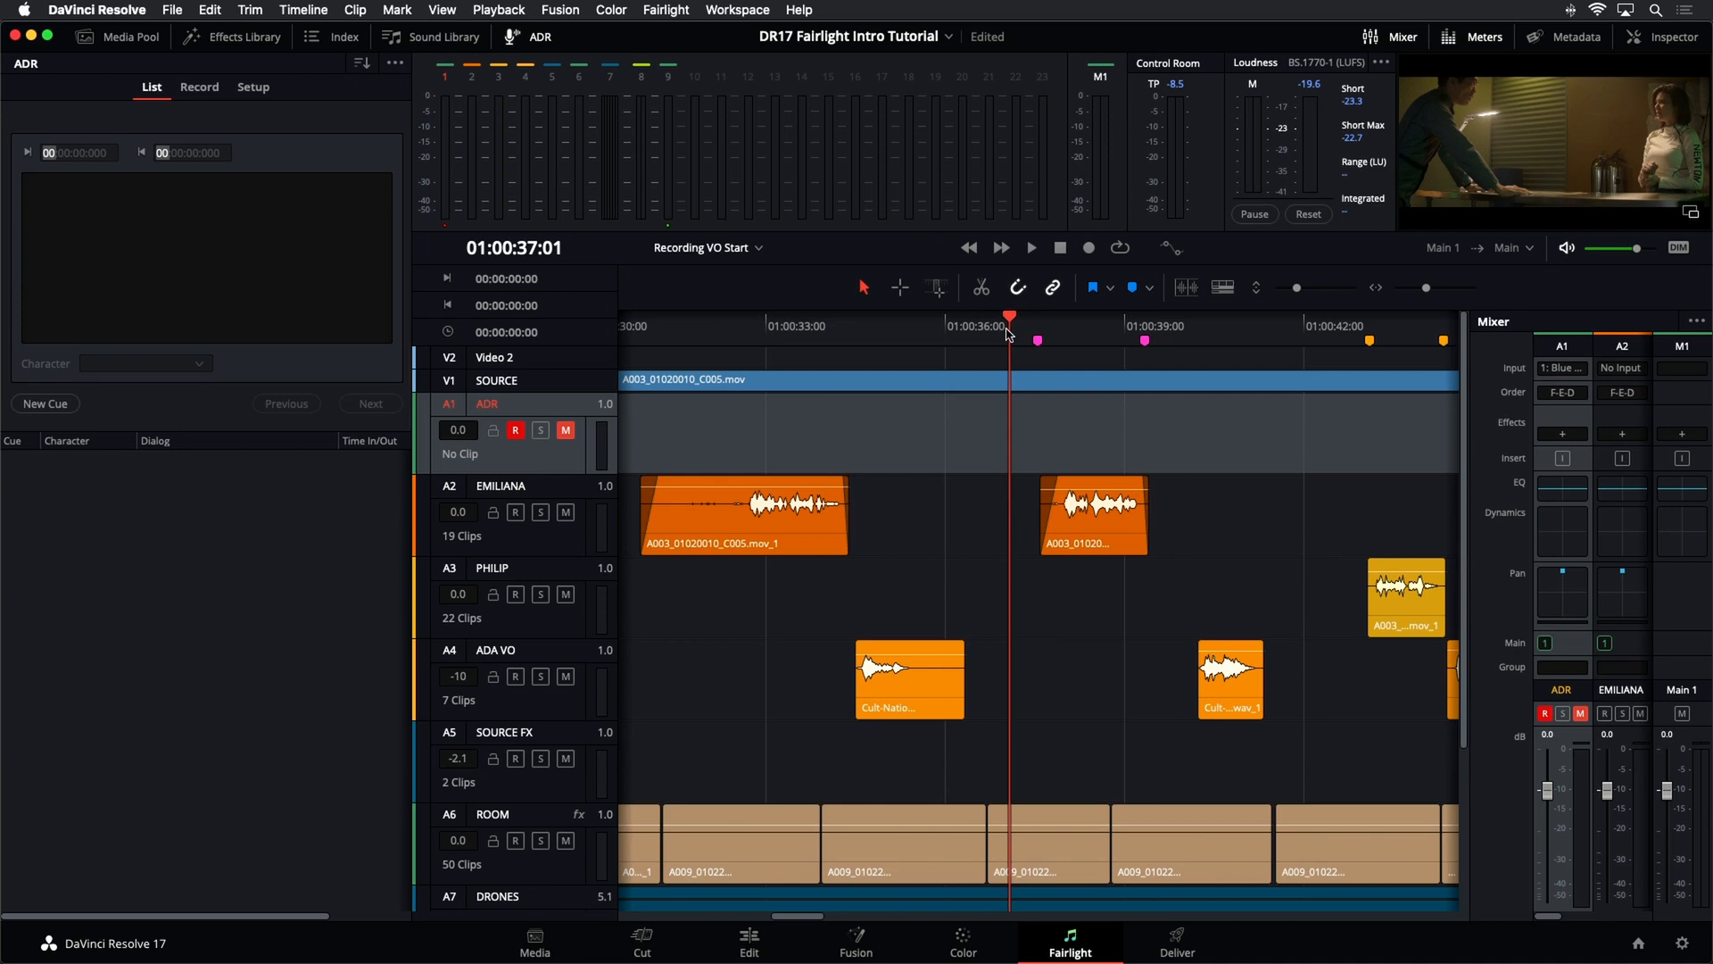
{"action": "key", "text": "shift+Down"}
{"action": "key", "text": "shift+Up"}
{"action": "key", "text": "shift+Down"}
{"action": "key", "text": "shift+Down"}
{"action": "key", "text": "shift+Up"}
{"action": "key", "text": "shift+Down"}
{"action": "key", "text": "shift+Up"}
{"action": "key", "text": "shift+Down"}
{"action": "key", "text": "shift+Up"}
{"action": "key", "text": "shift+Down"}
{"action": "key", "text": "shift+Up"}
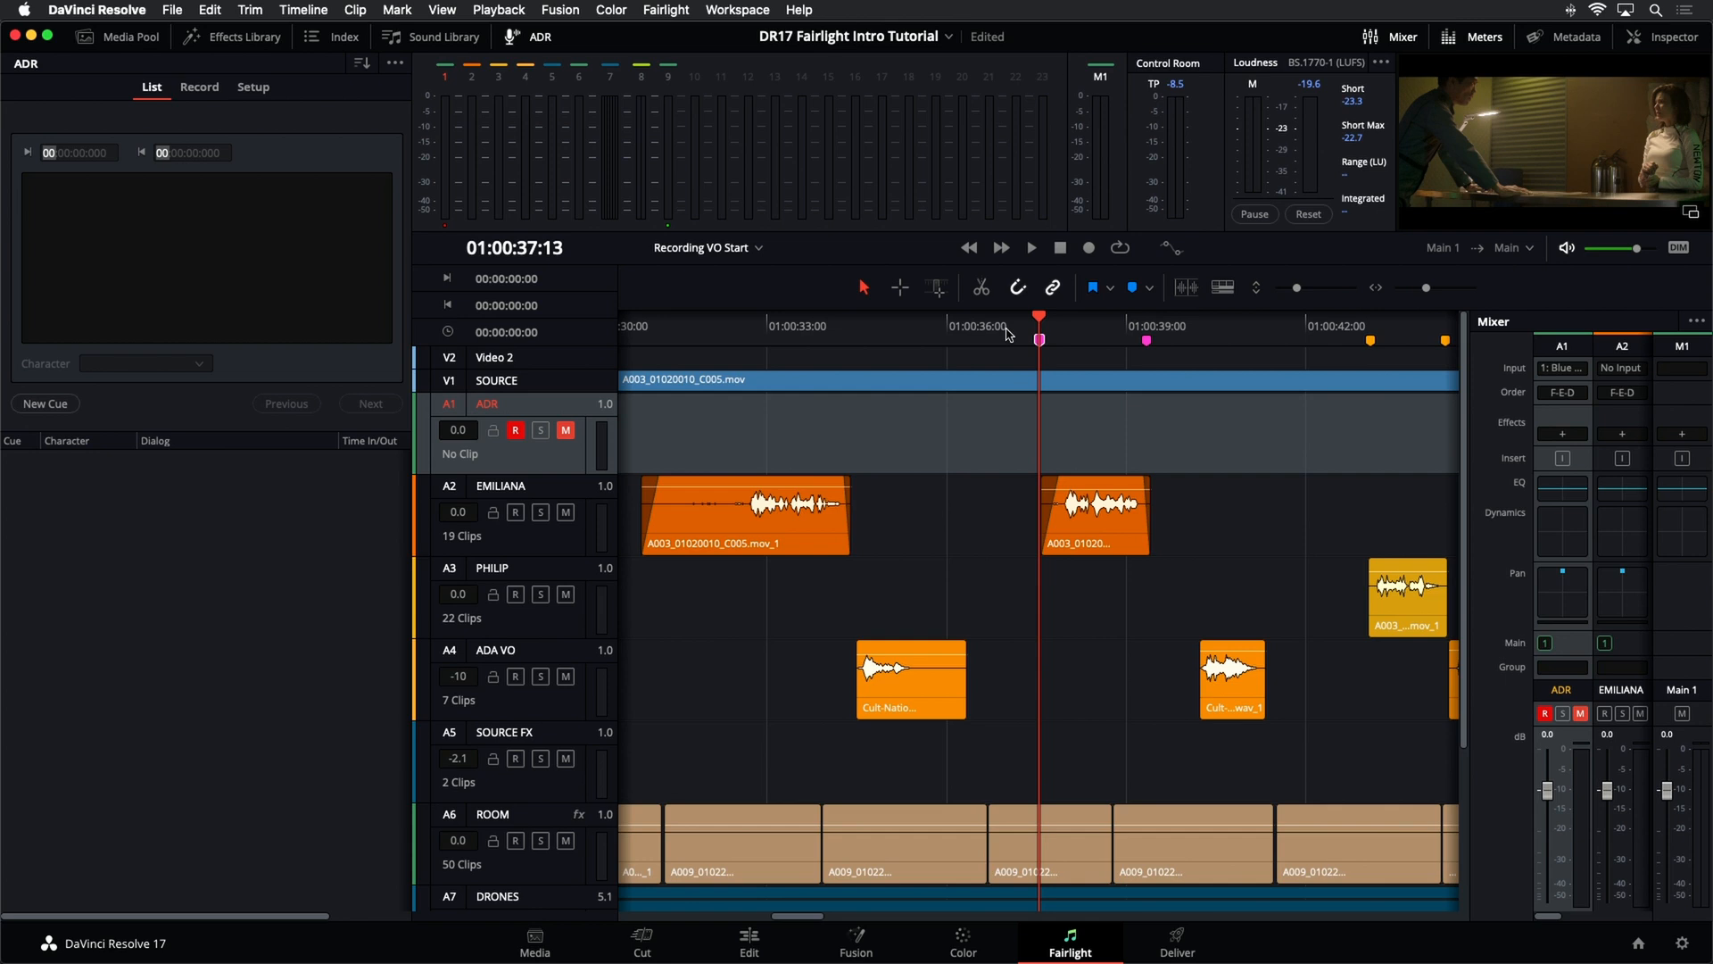
{"action": "key", "text": "i"}
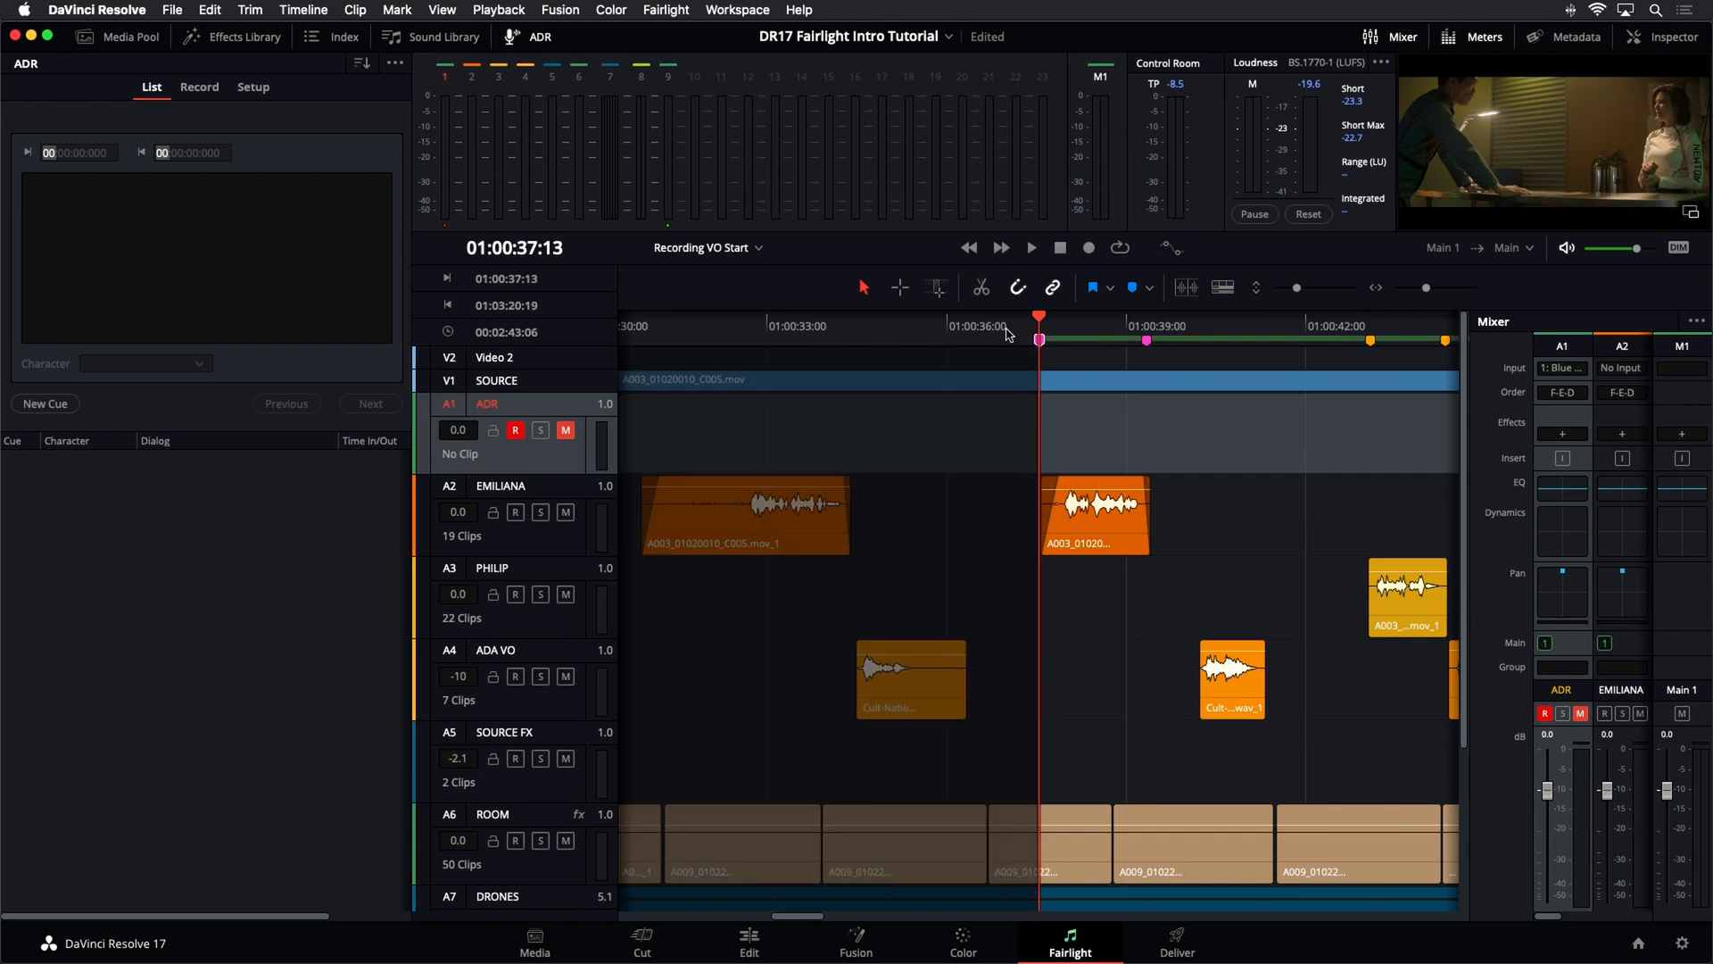
- Mark an out point at the second pink marker, 01:00:39:08, and create a new ADR cue from the marked range
{"action": "key", "text": "shift+Down"}
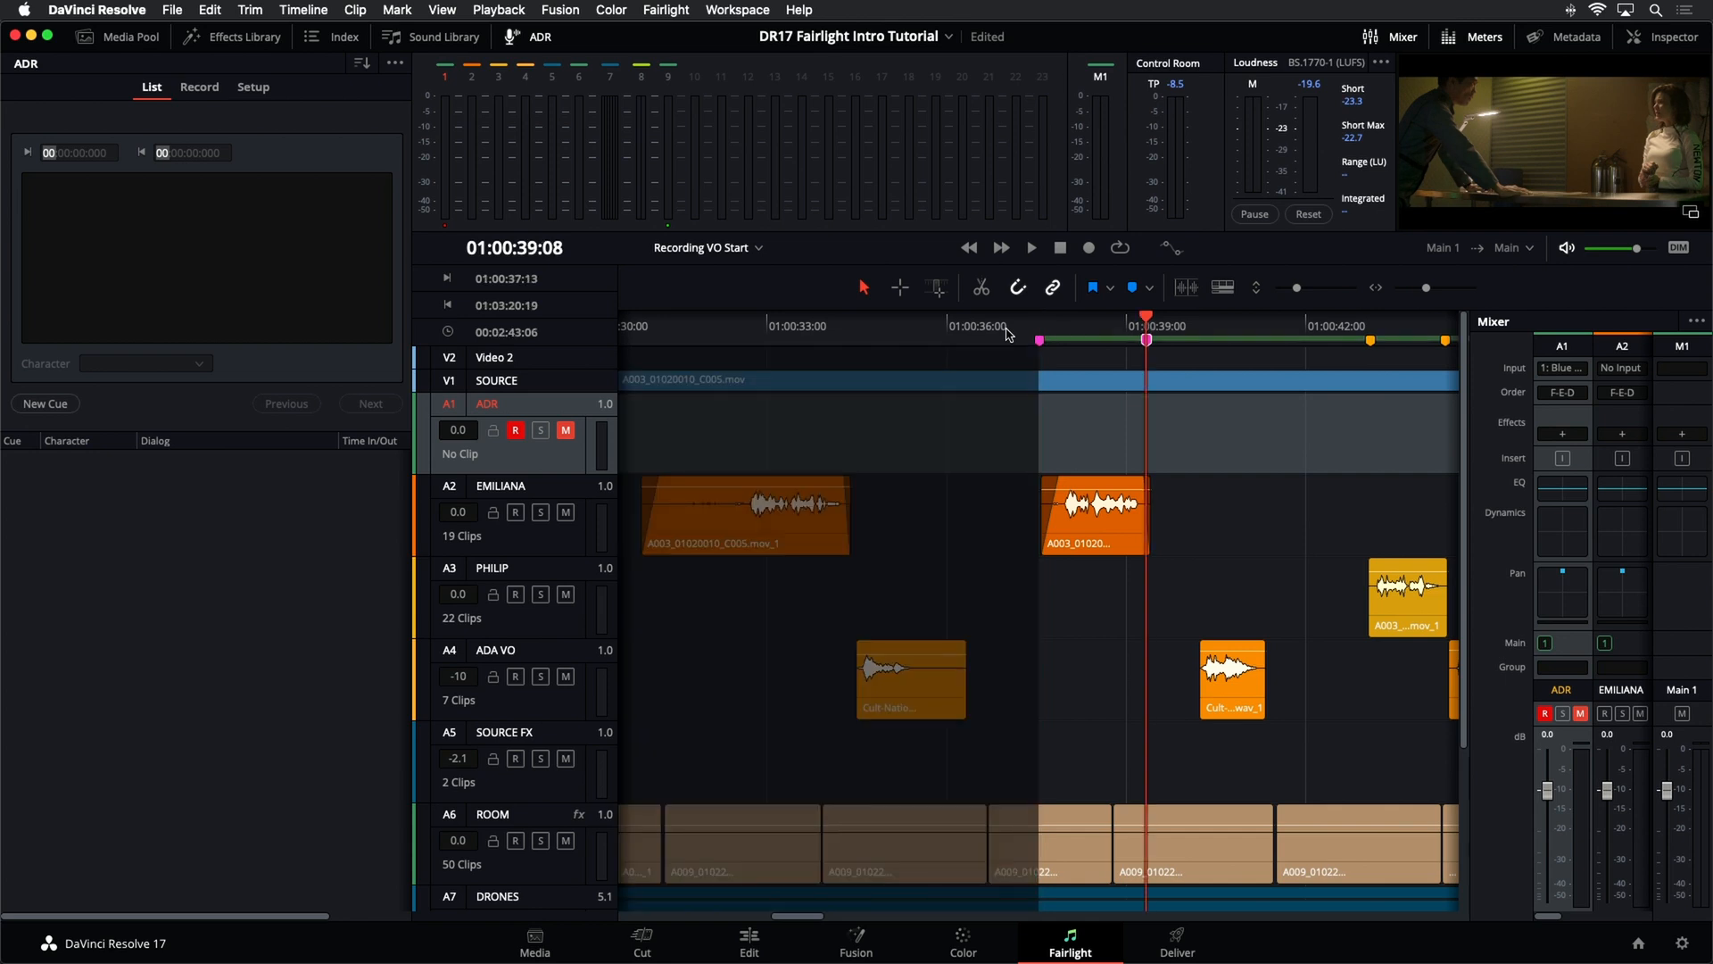
{"action": "key", "text": "o"}
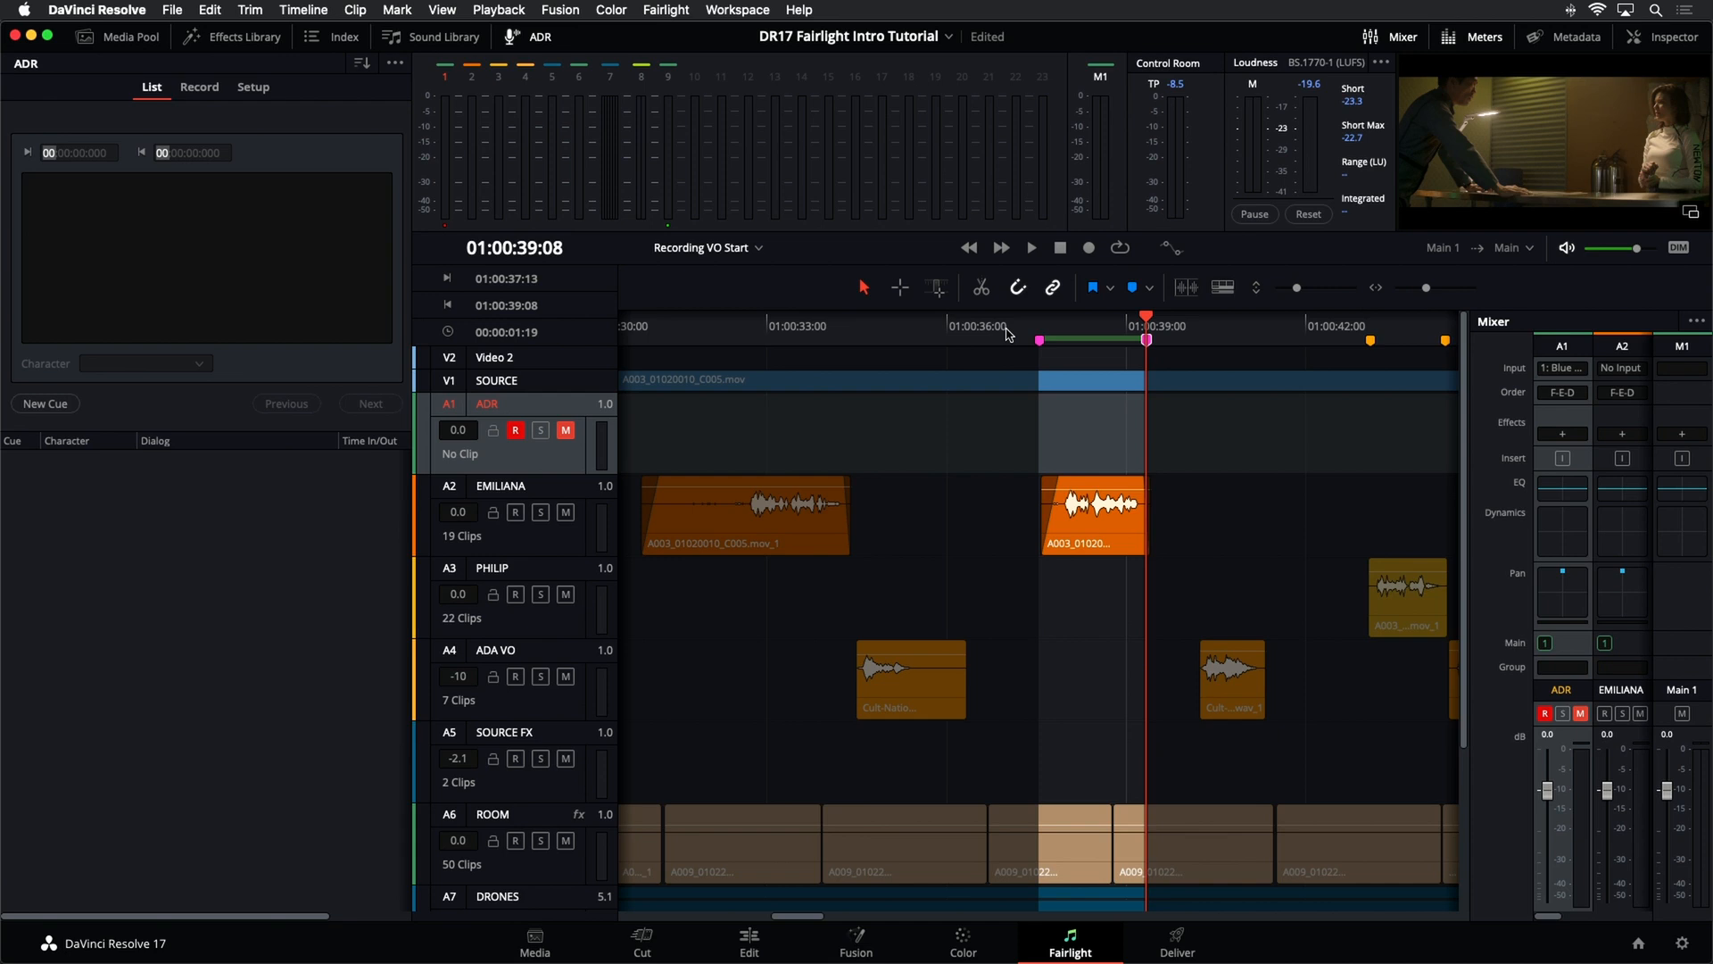
{"action": "key", "text": "super+equal"}
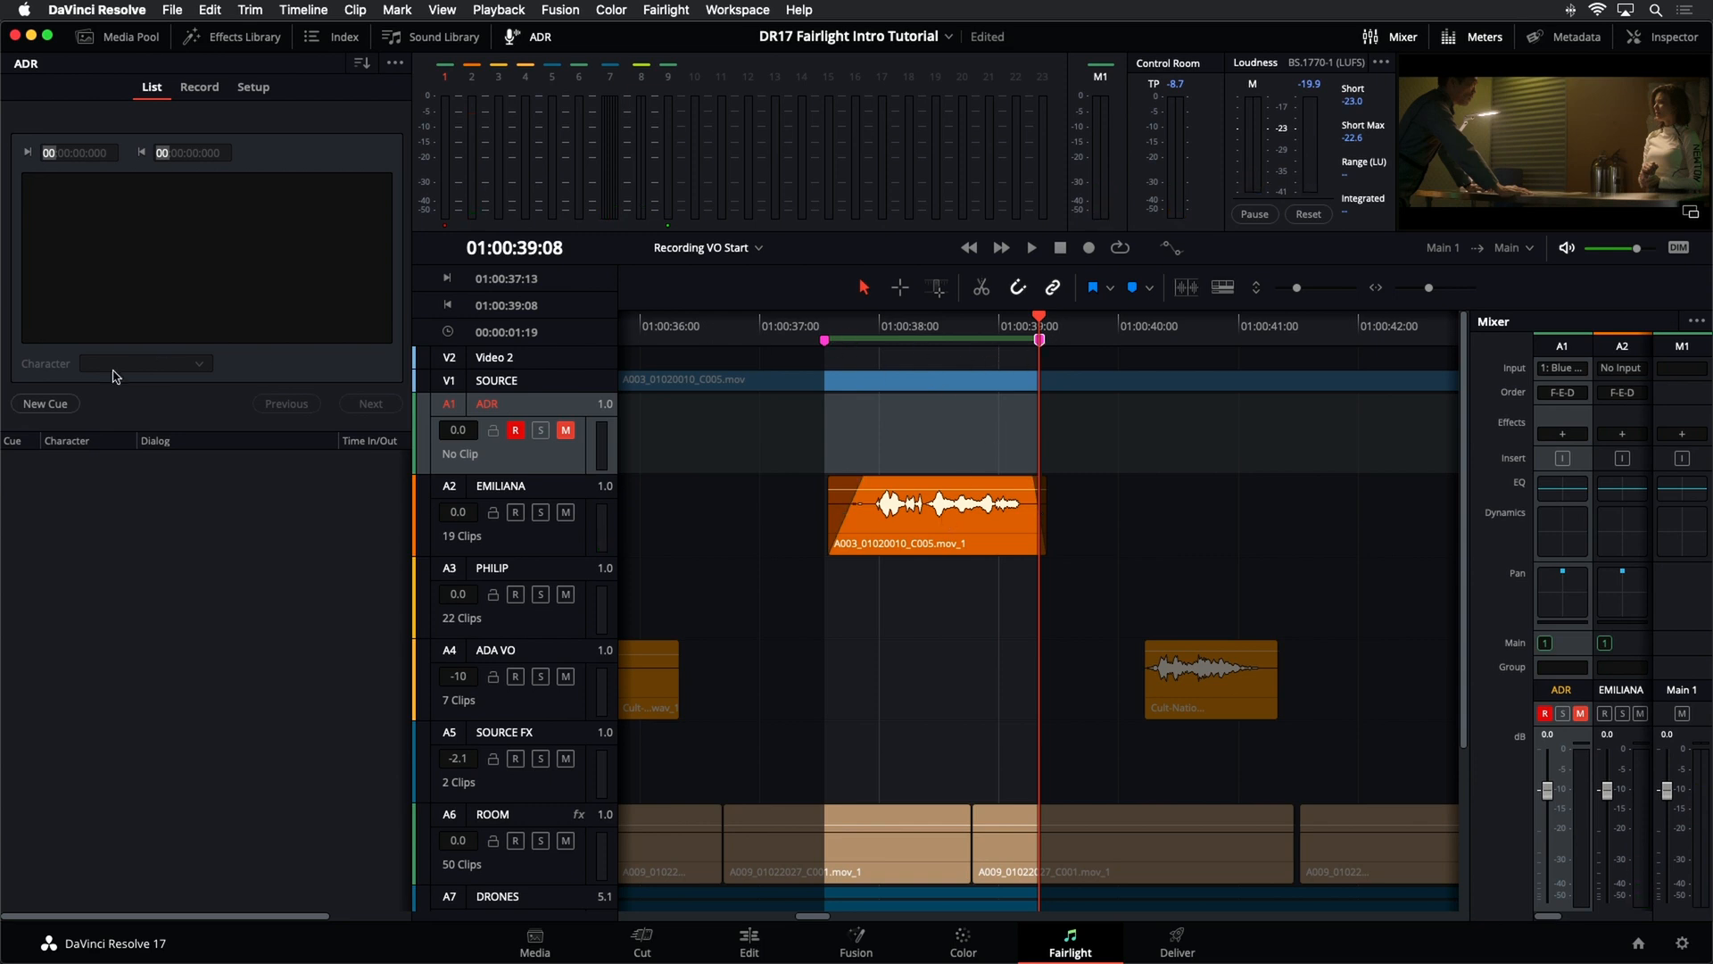
{"action": "left_click", "coordinate": [43, 406]}
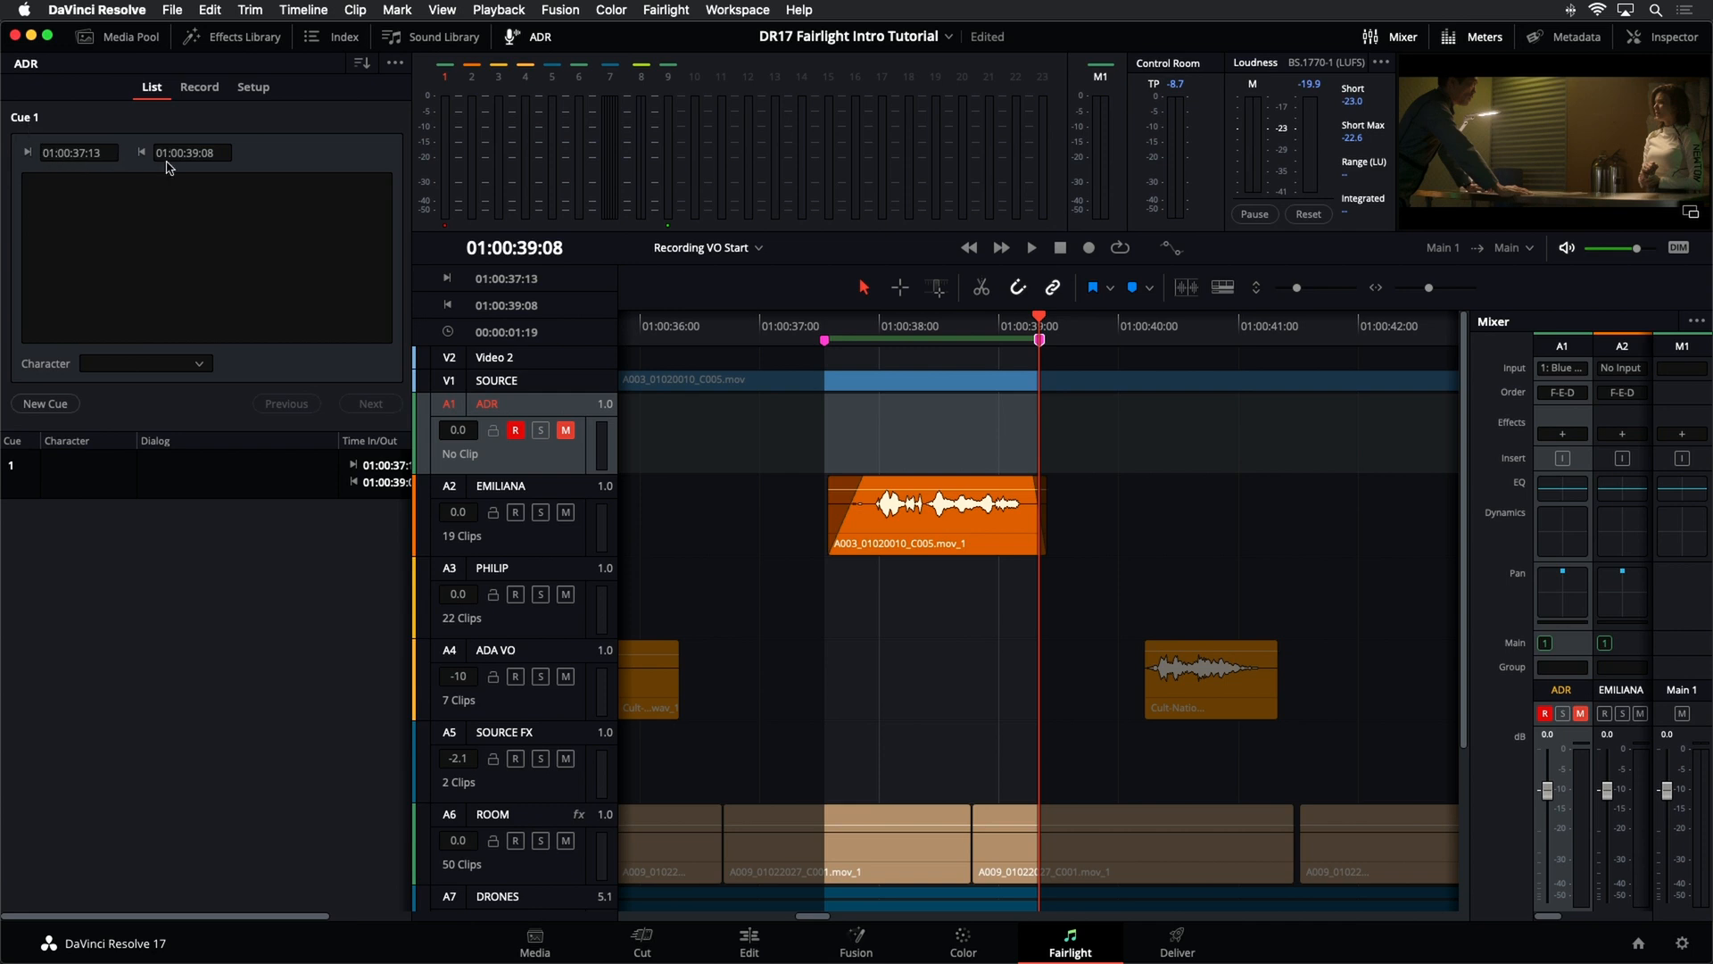
- Assign cue 1 to the character EMILIANA and enter the dialog "Identify the person on the medlab"
{"action": "left_click", "coordinate": [190, 371]}
{"action": "left_click", "coordinate": [183, 421]}
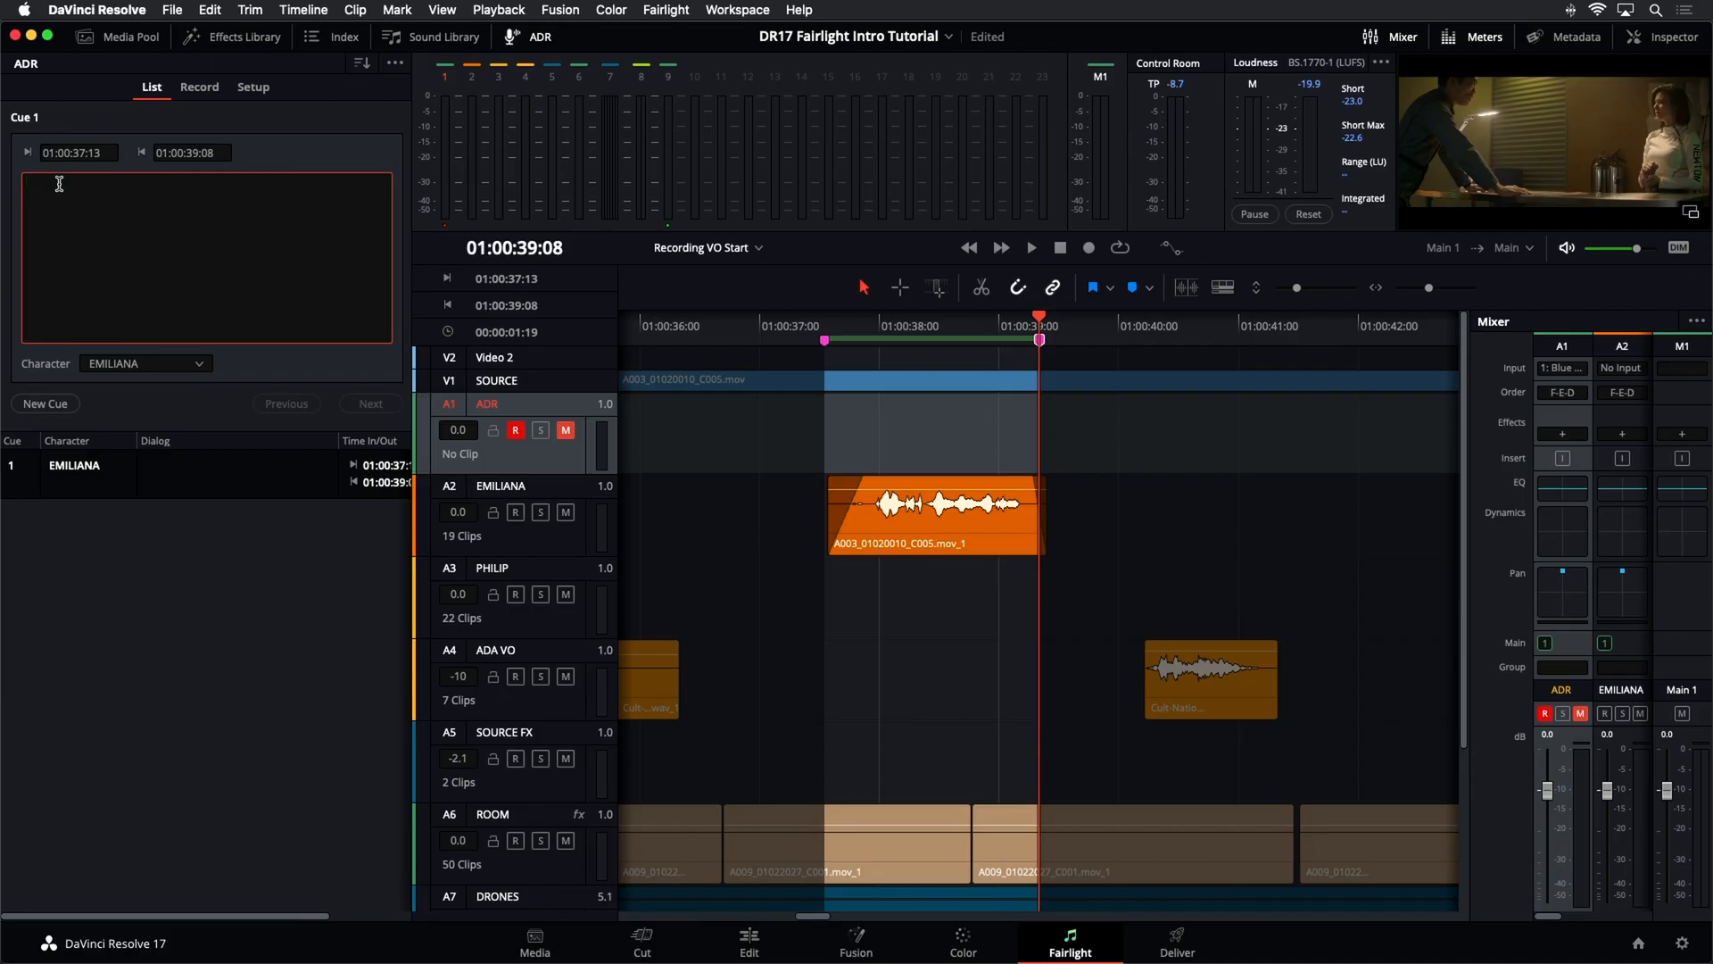
{"action": "type", "text": "dentify the person on the medlab"}
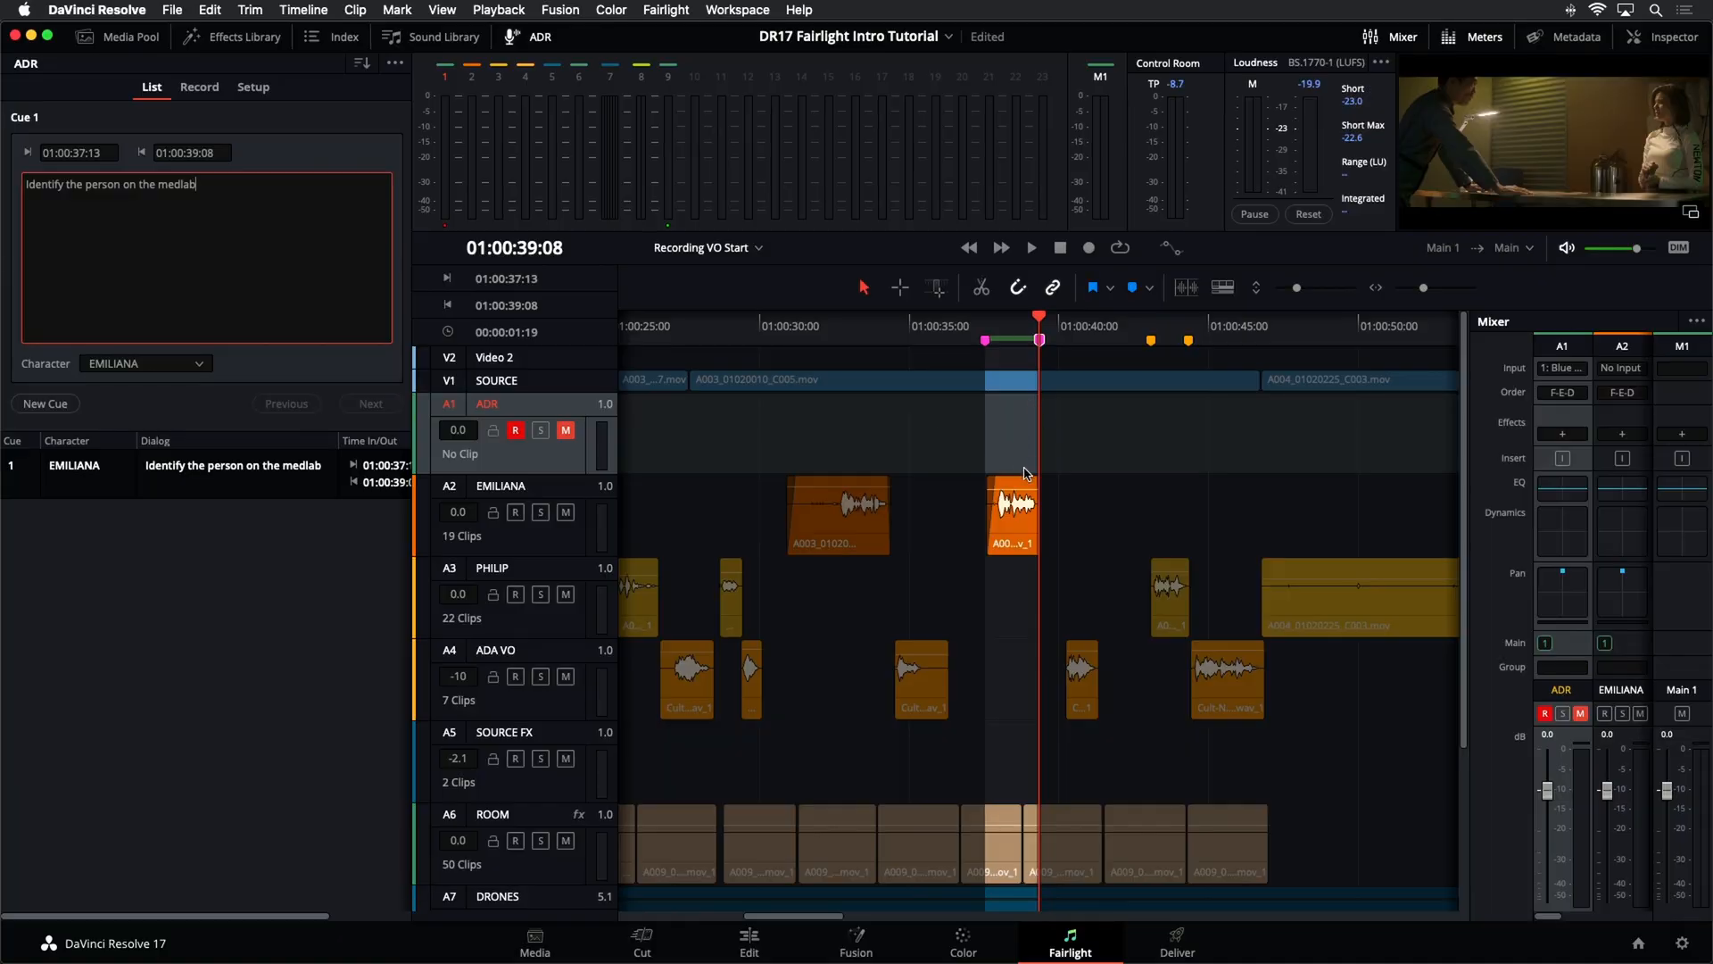
- Clear the timeline's in and out points and review the marking commands
{"action": "left_click", "coordinate": [1039, 443]}
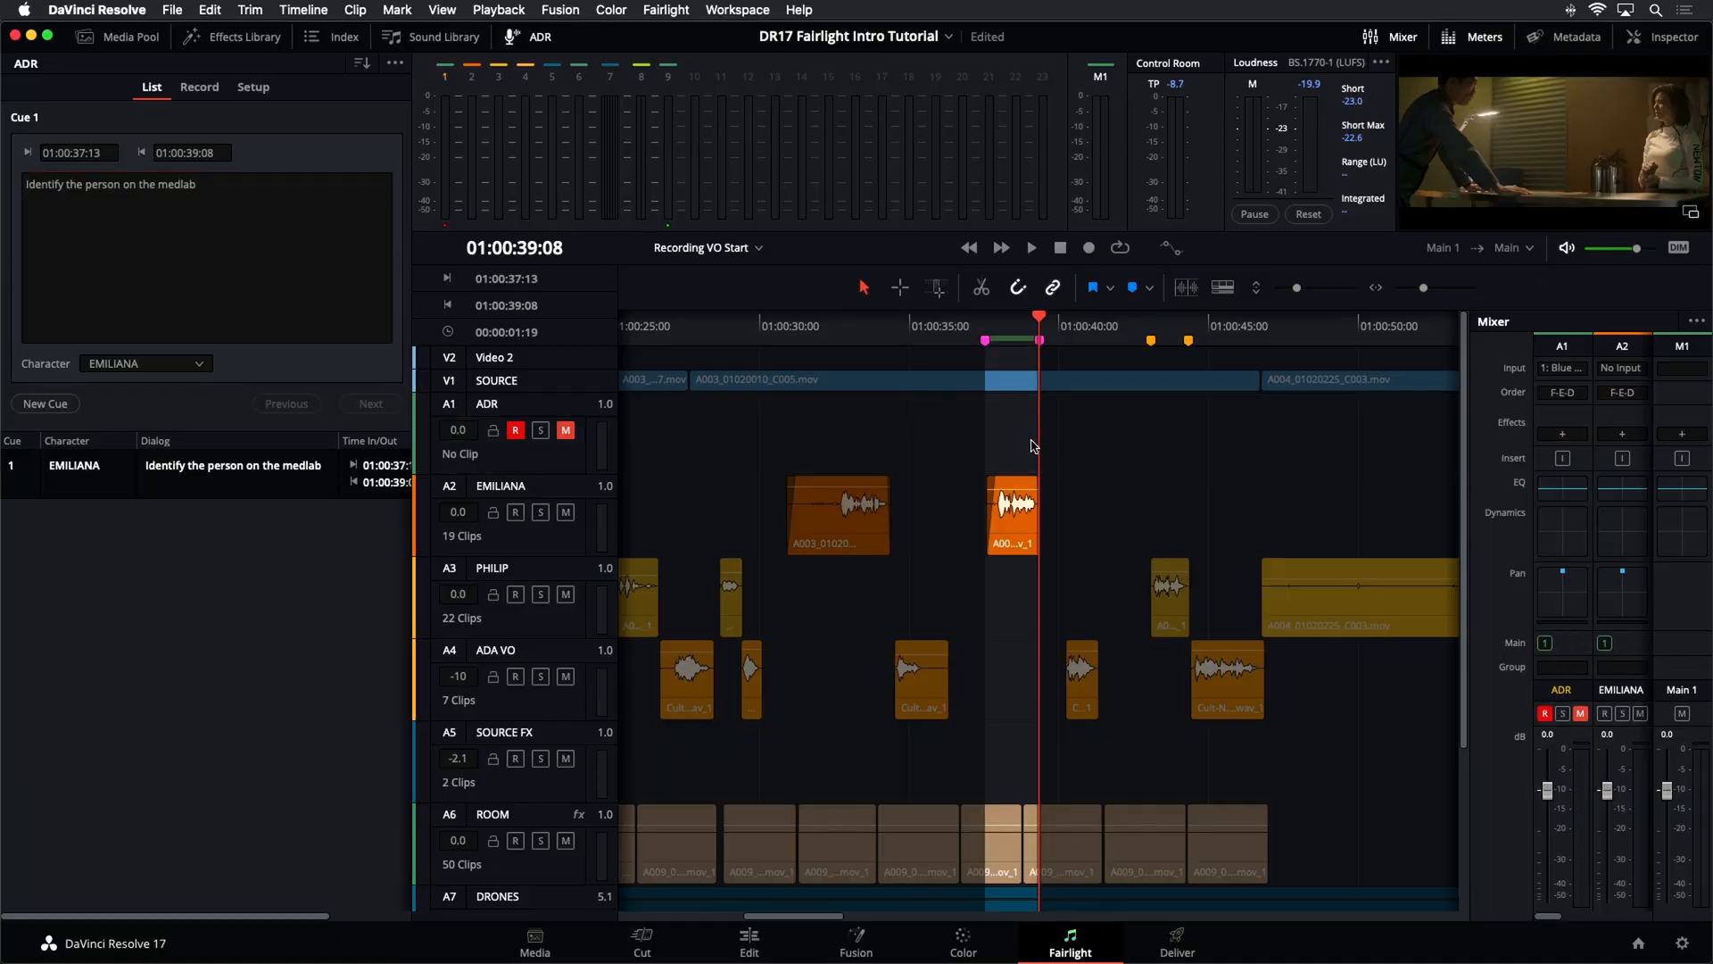
{"action": "key", "text": "alt+x"}
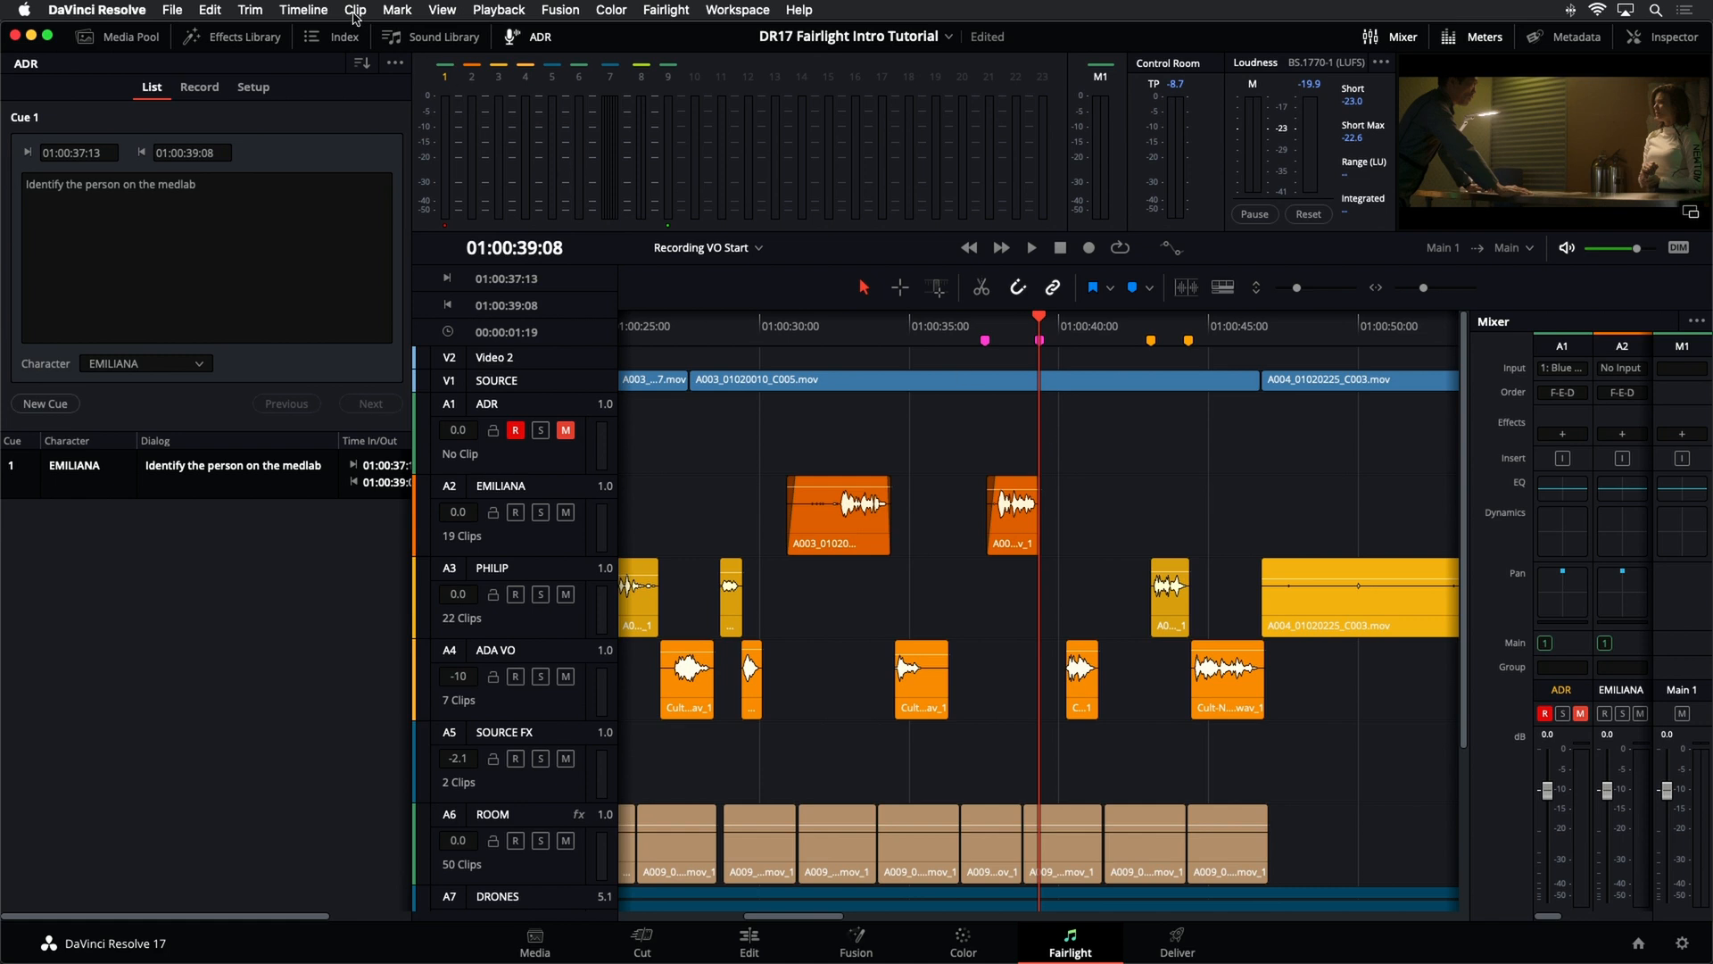
{"action": "left_click", "coordinate": [398, 16]}
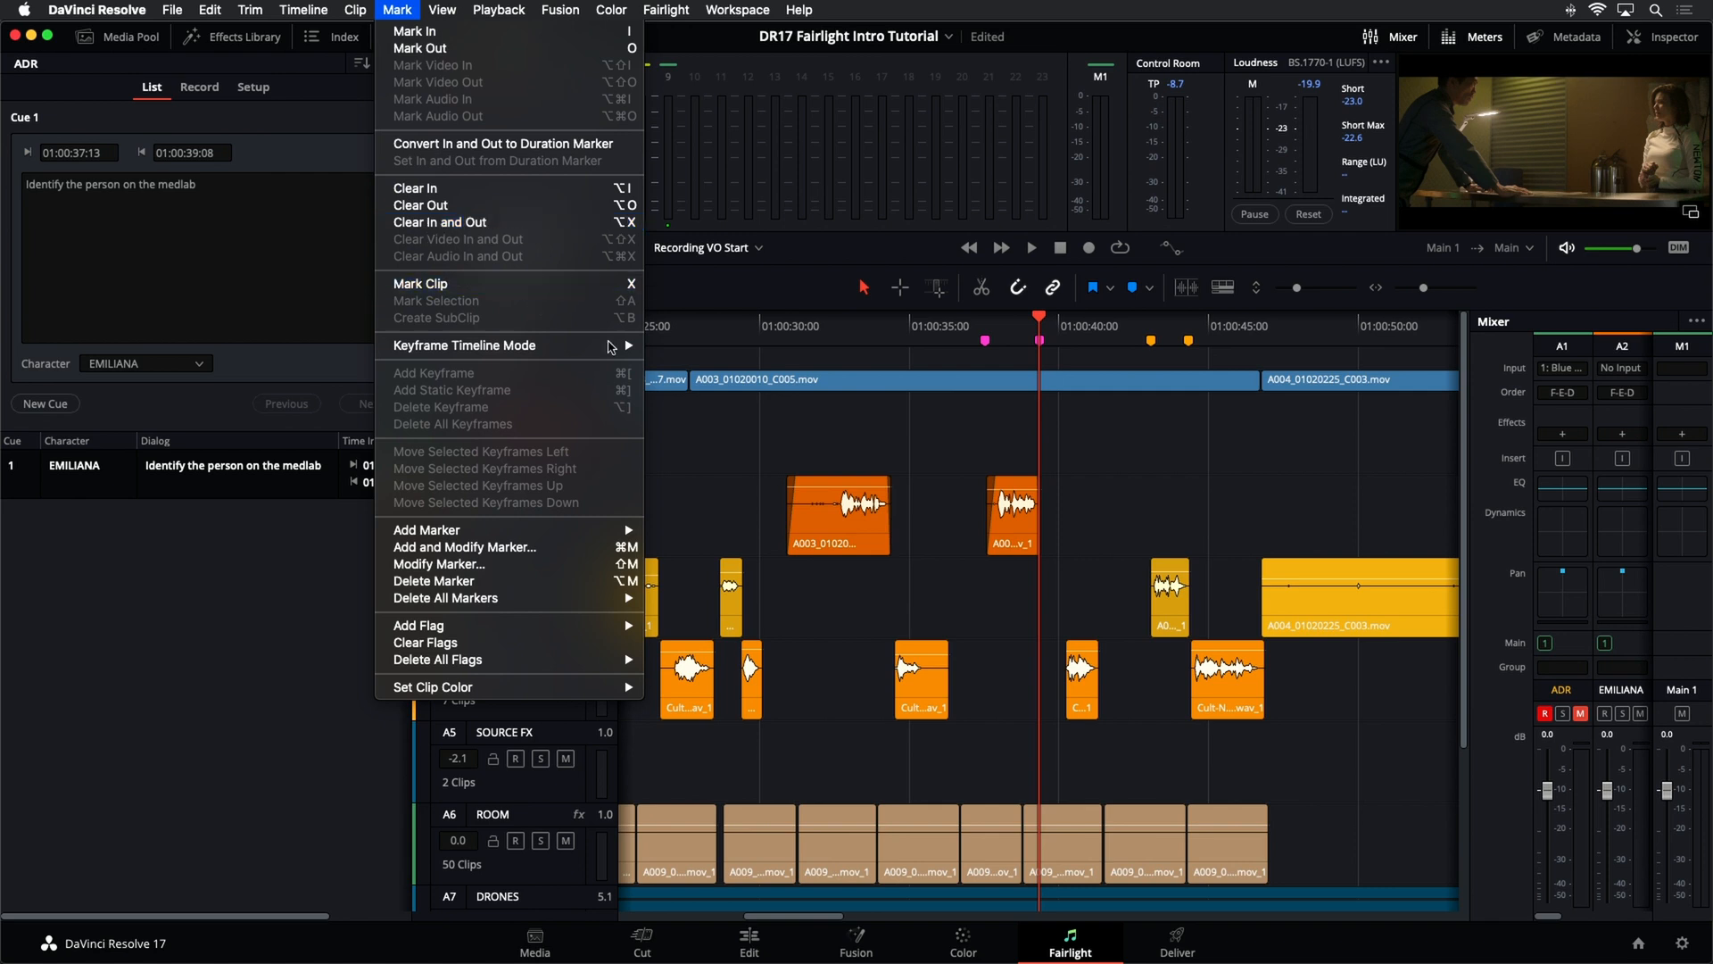
{"action": "left_click", "coordinate": [951, 439]}
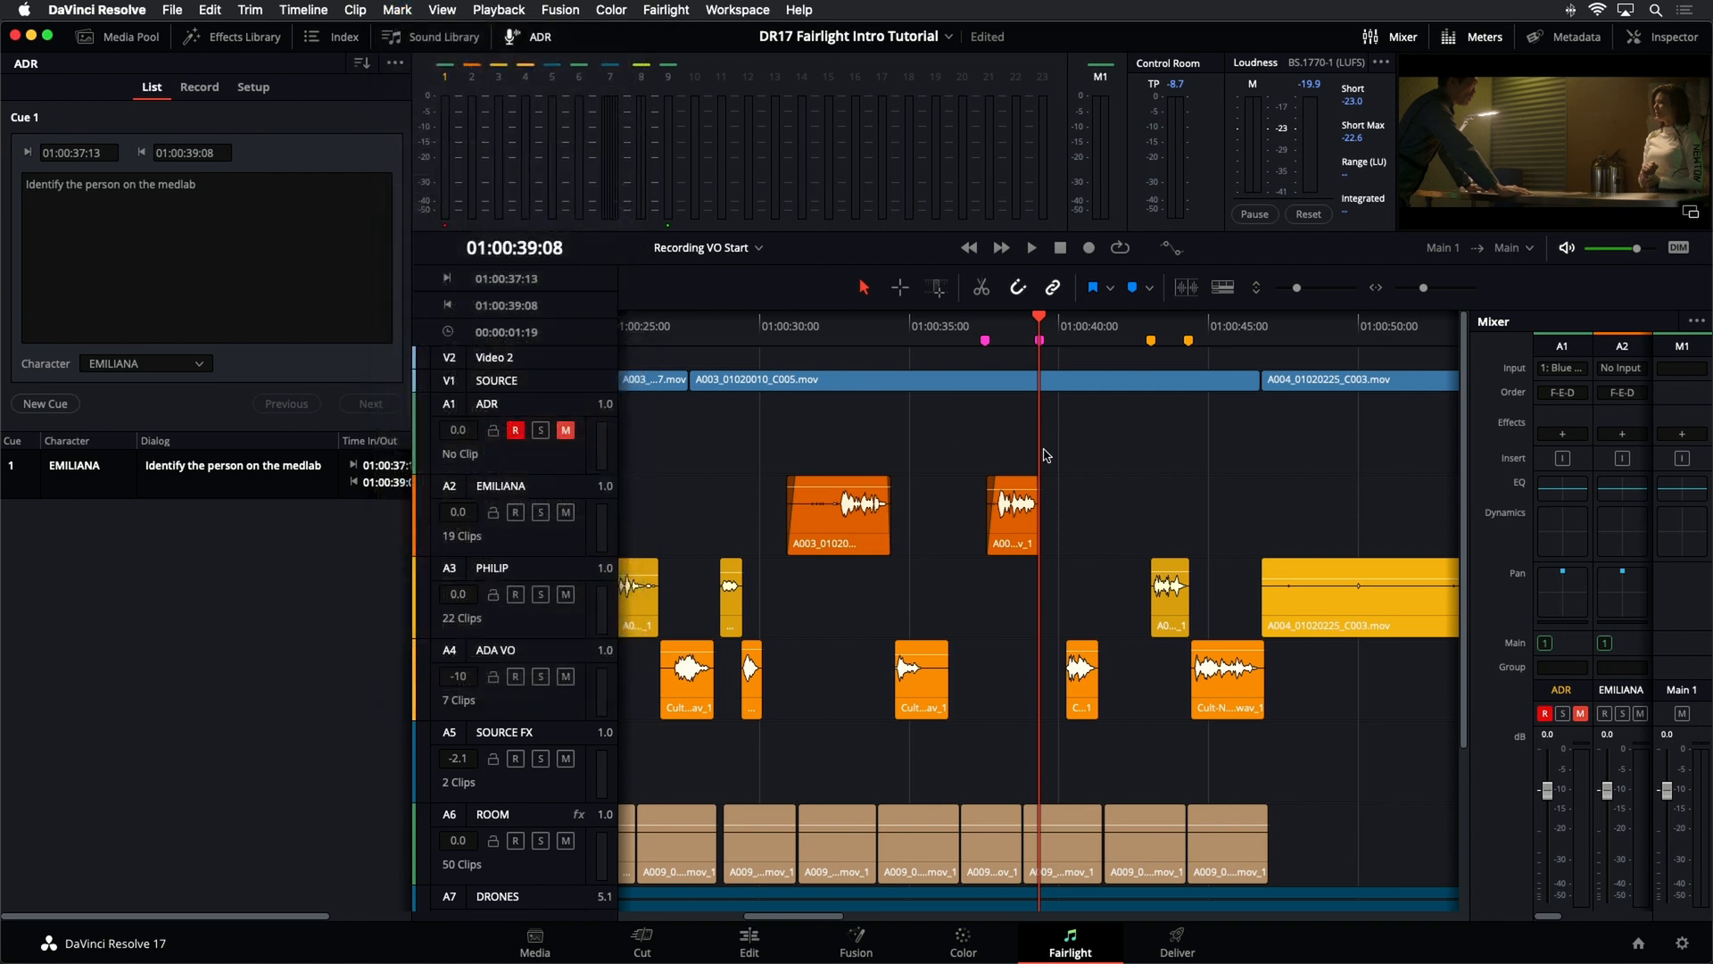
- Select the PHILIP clip between the orange markers and mark its full length as the in and out range
{"action": "left_click", "coordinate": [1150, 337]}
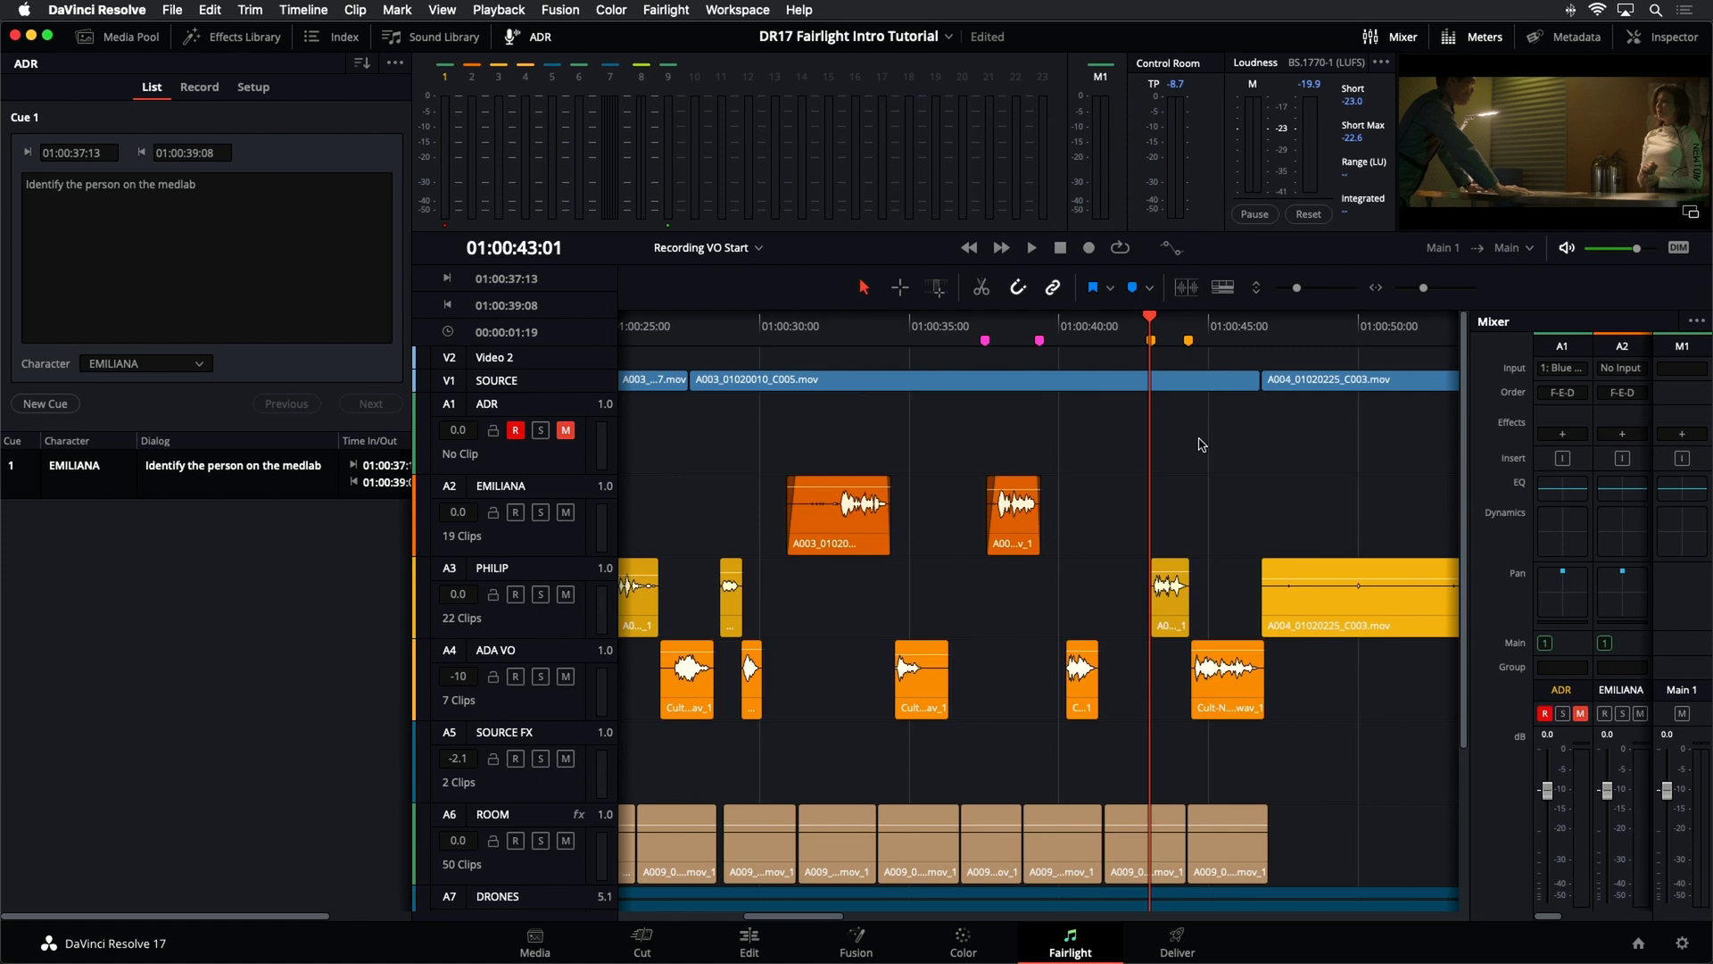
{"action": "key", "text": "super+equal"}
{"action": "key", "text": "super+equal"}
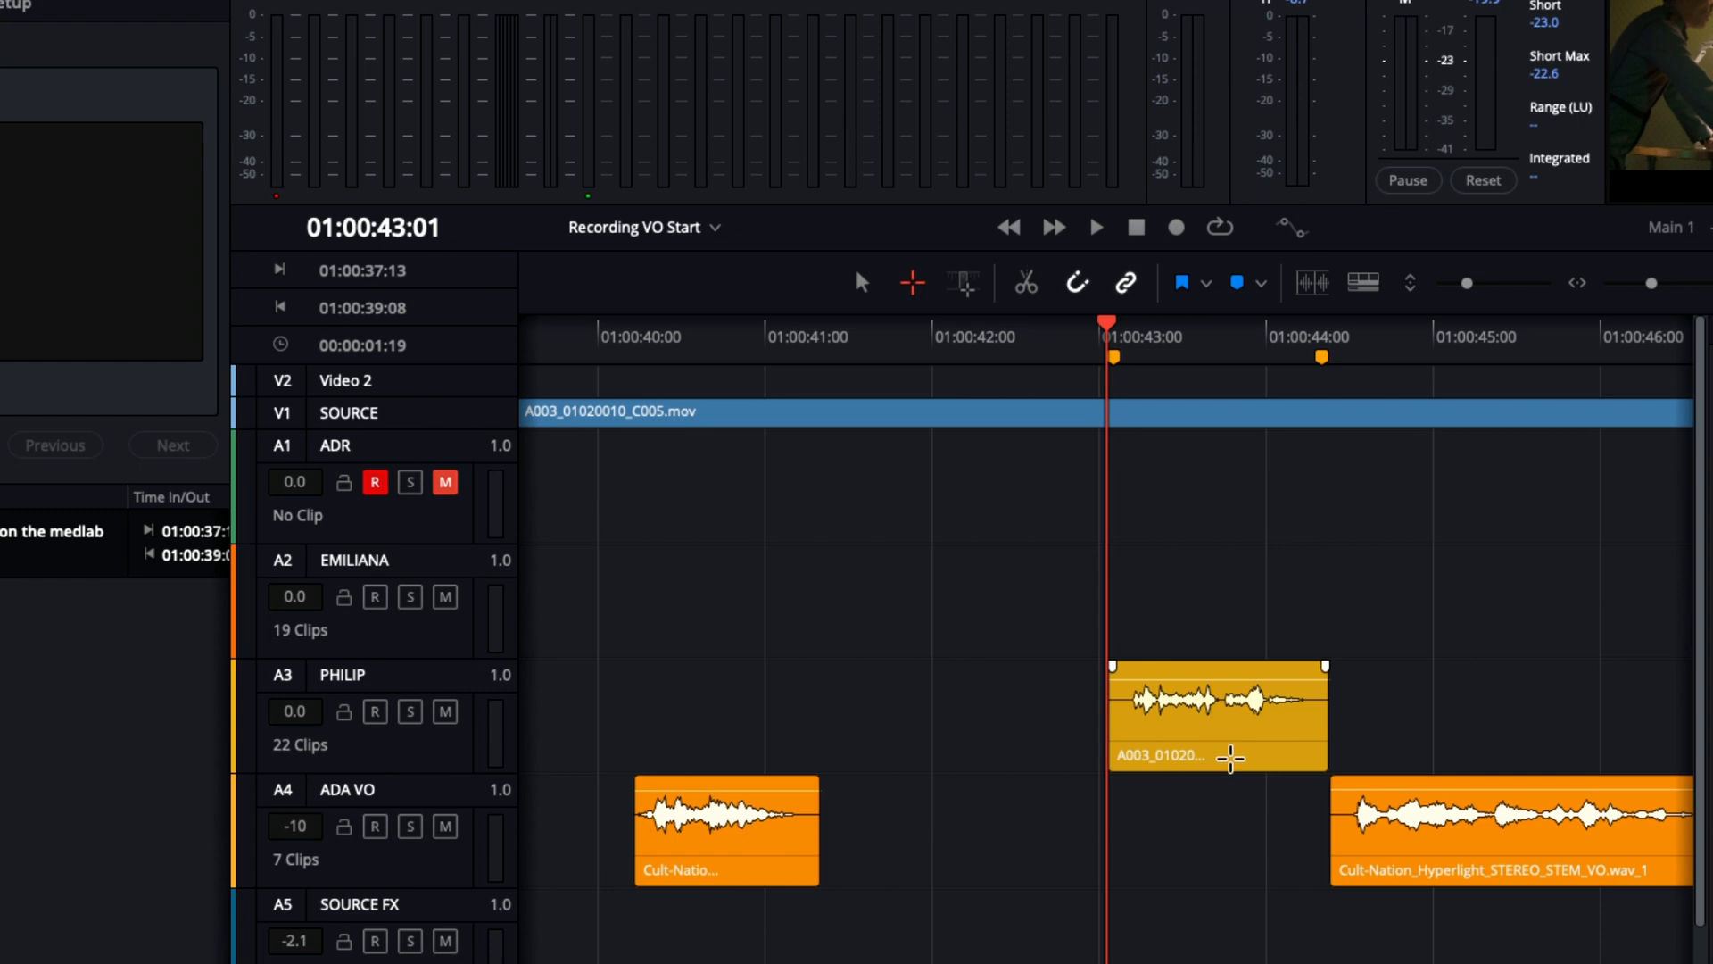
{"action": "left_click", "coordinate": [1231, 756]}
{"action": "key", "text": "x"}
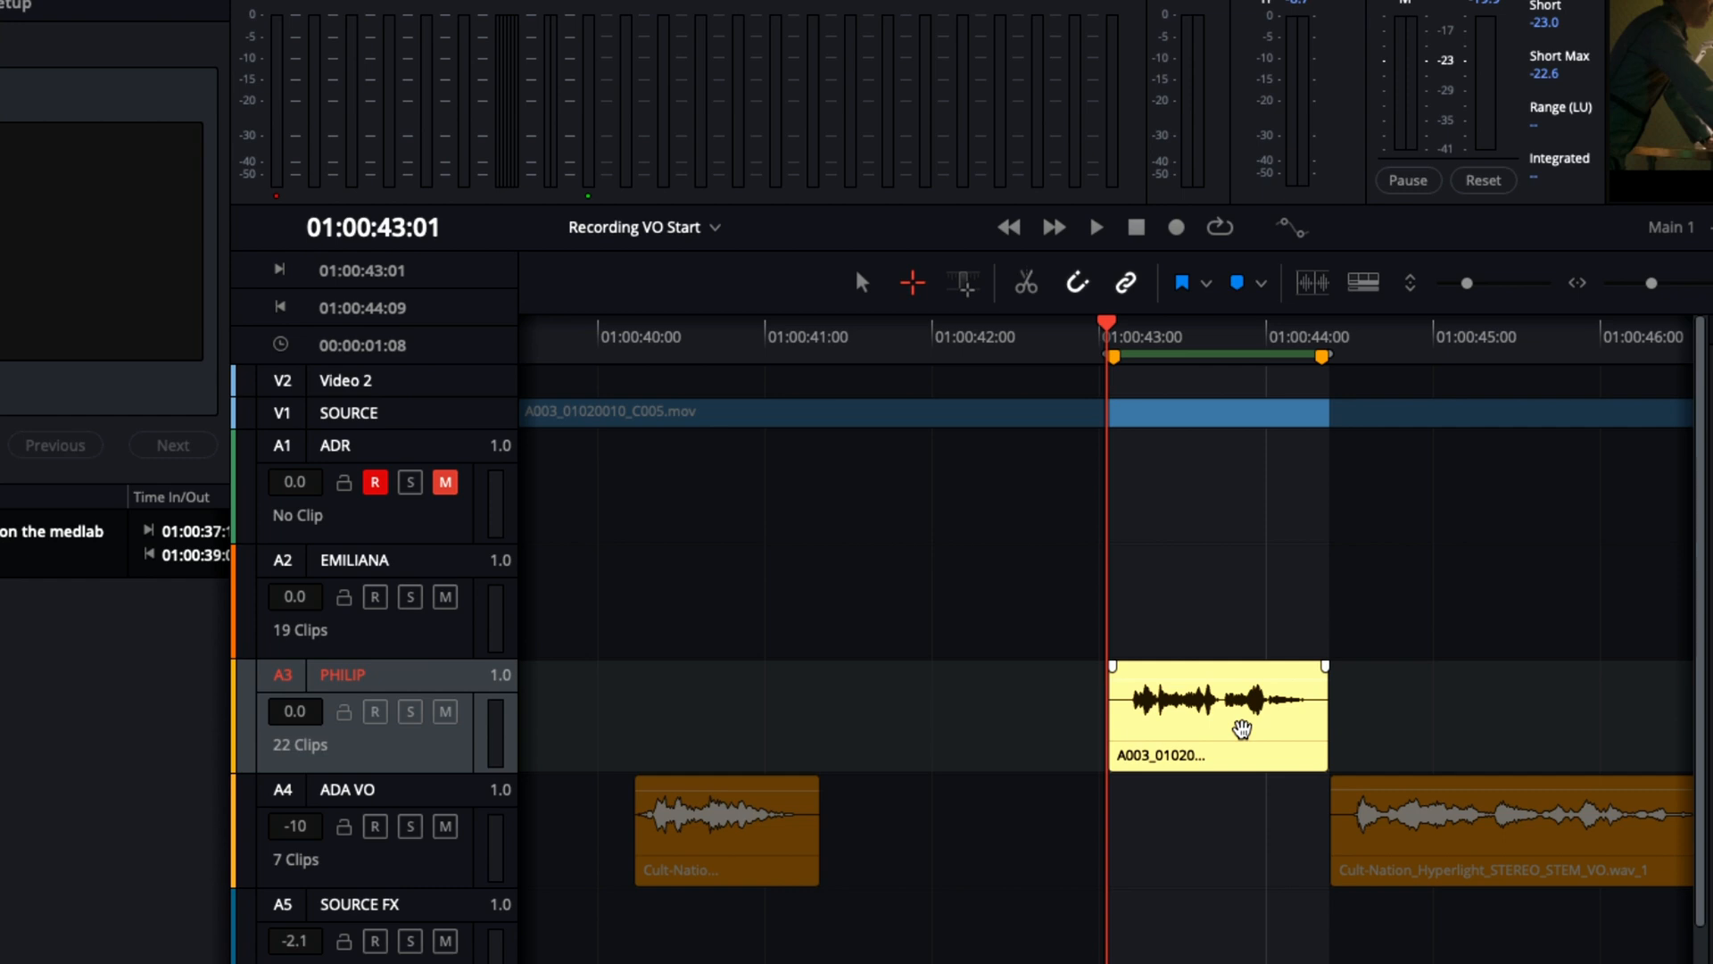
- Return to the selection tool and play the marked PHILIP clip to hear its line
{"action": "key", "text": "a"}
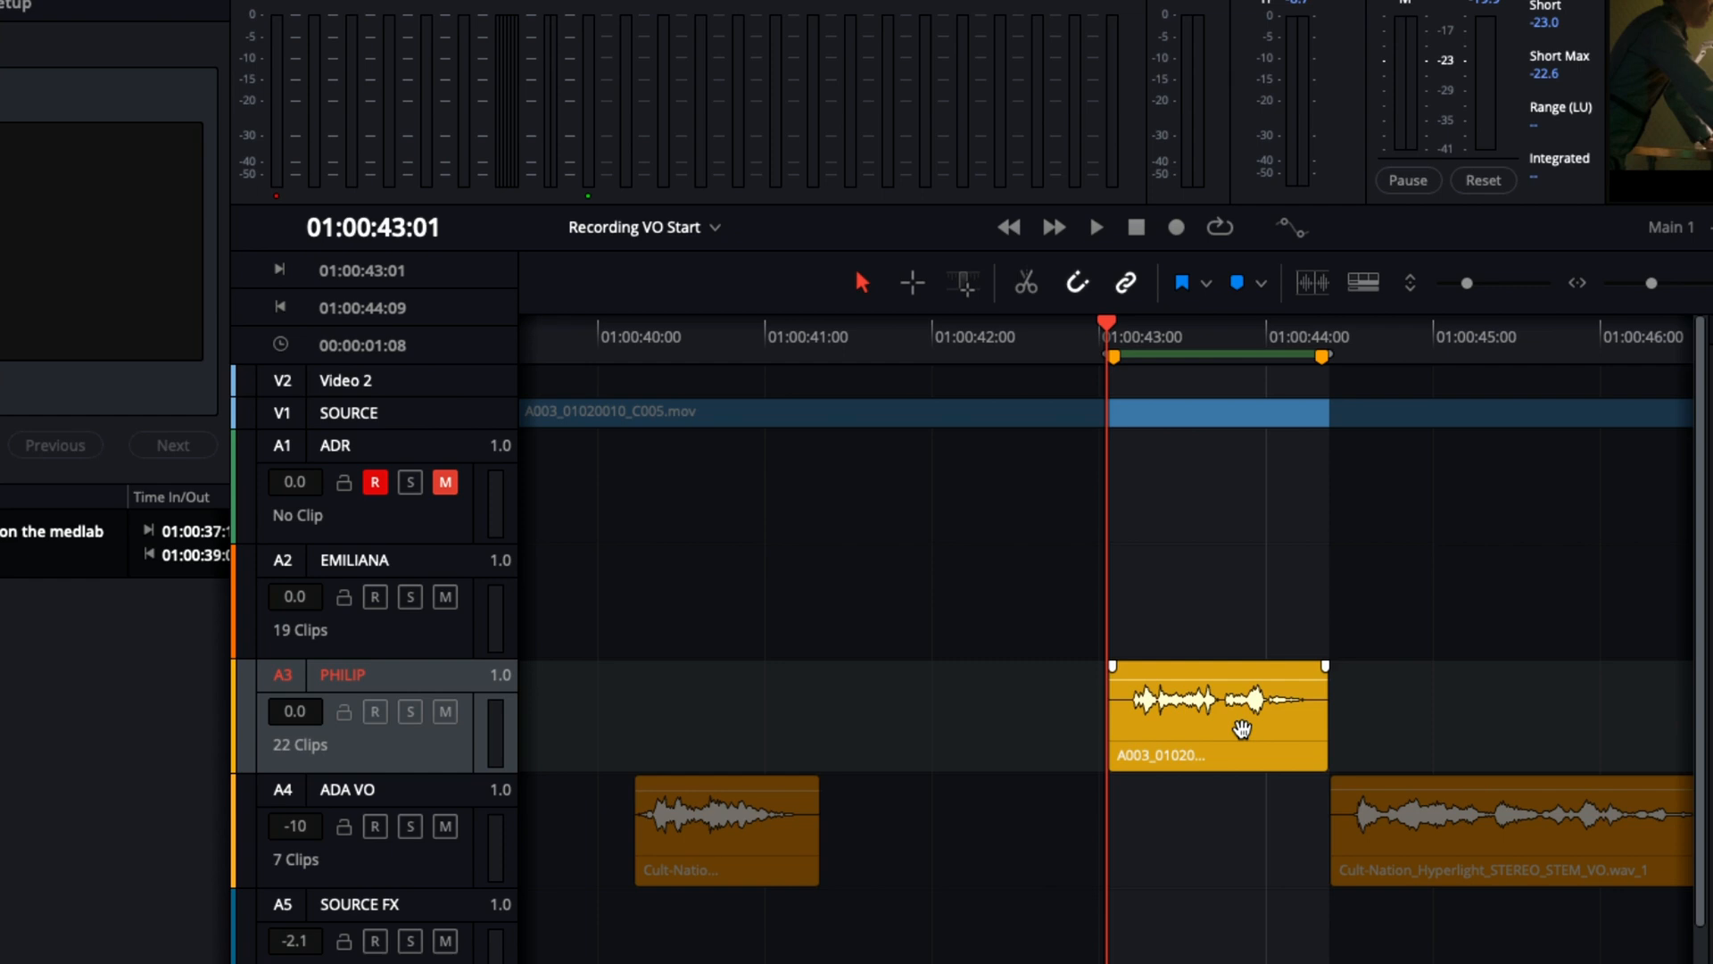
{"action": "key", "text": "space"}
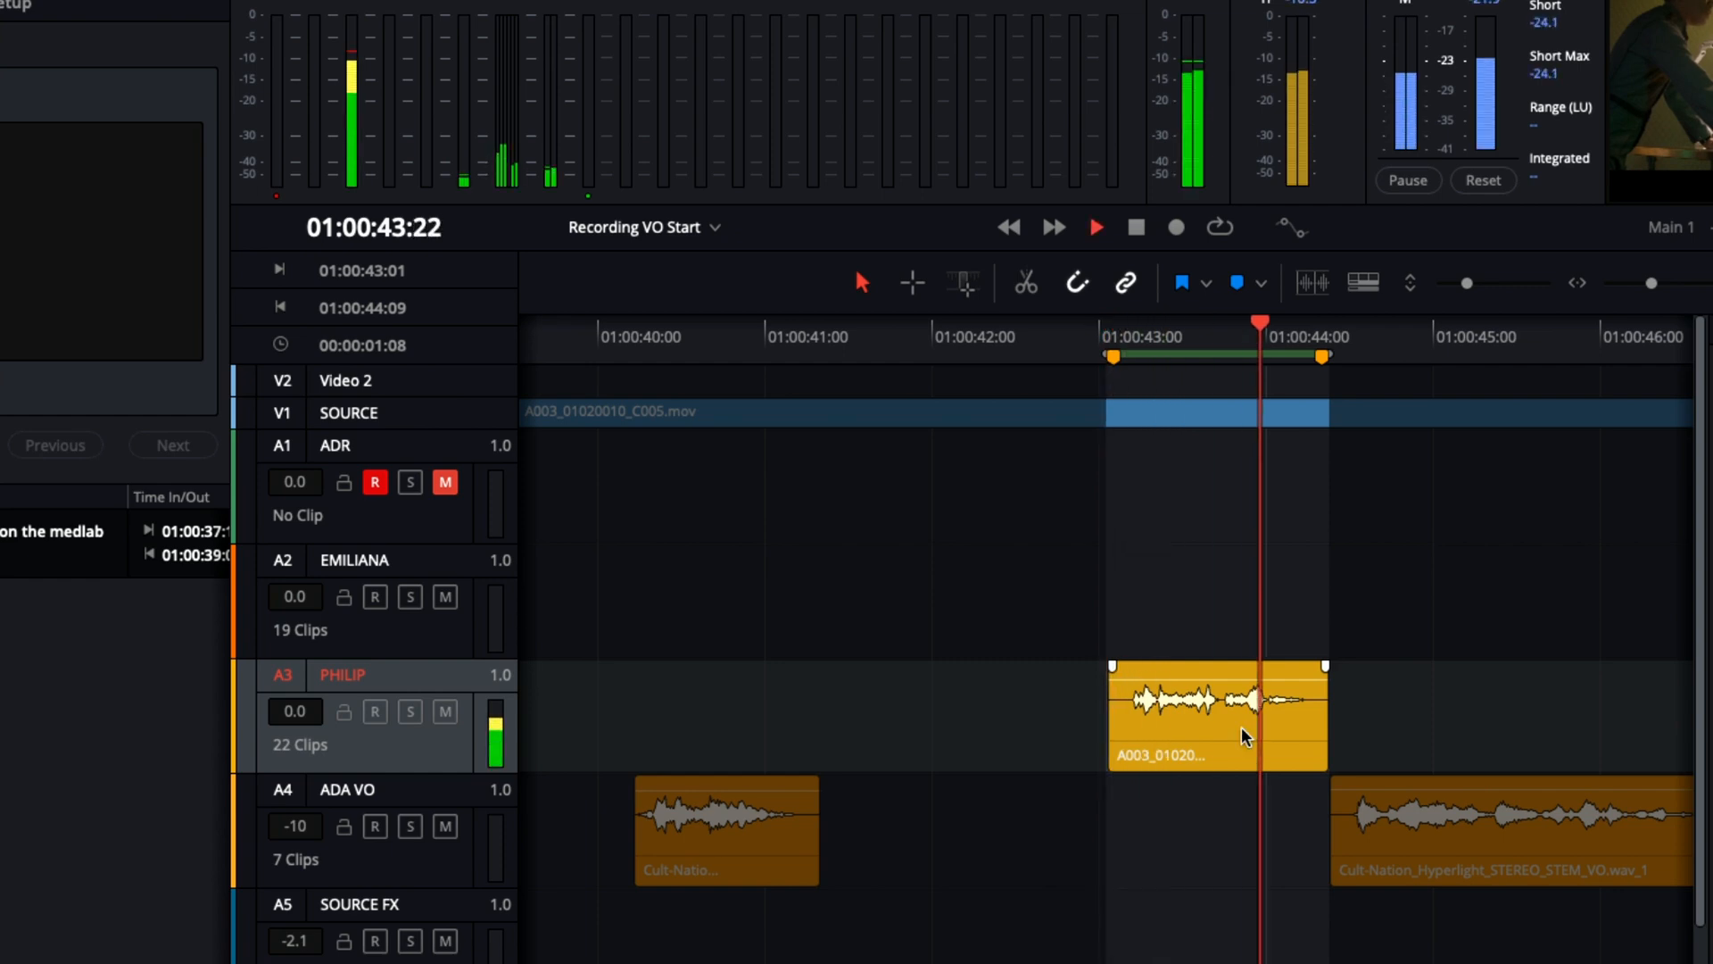
{"action": "key", "text": "space"}
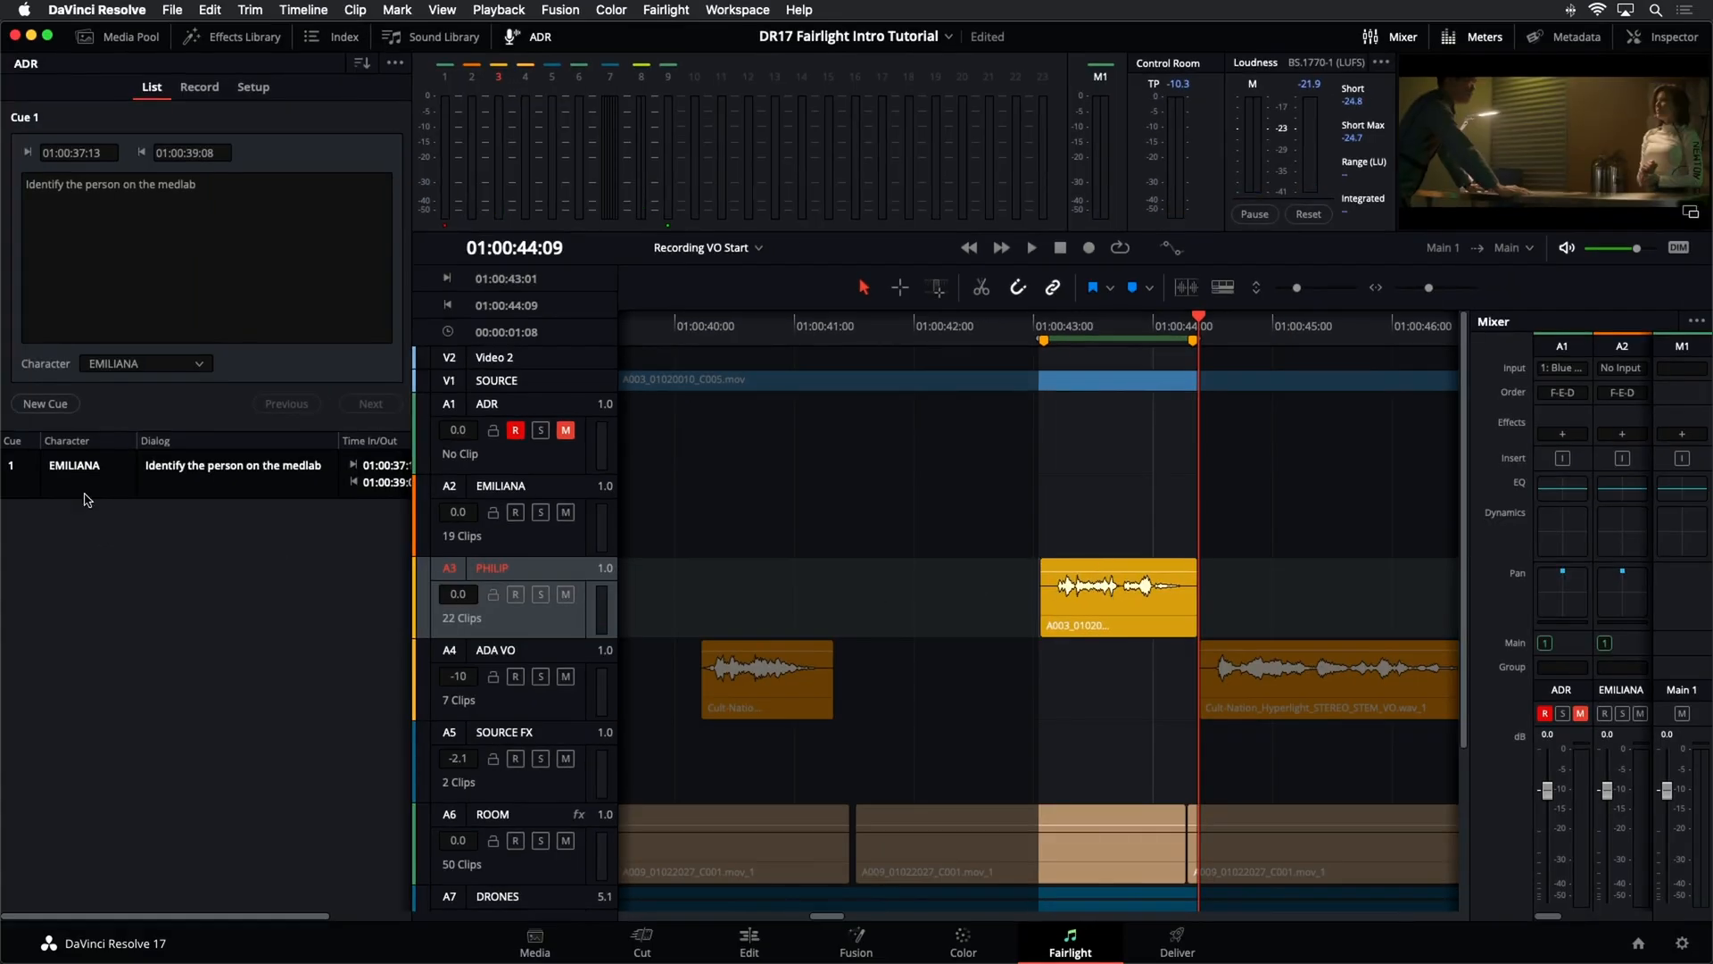
- Create a second ADR cue from the marked PHILIP range and set its character to PHILIP
{"action": "left_click", "coordinate": [64, 406]}
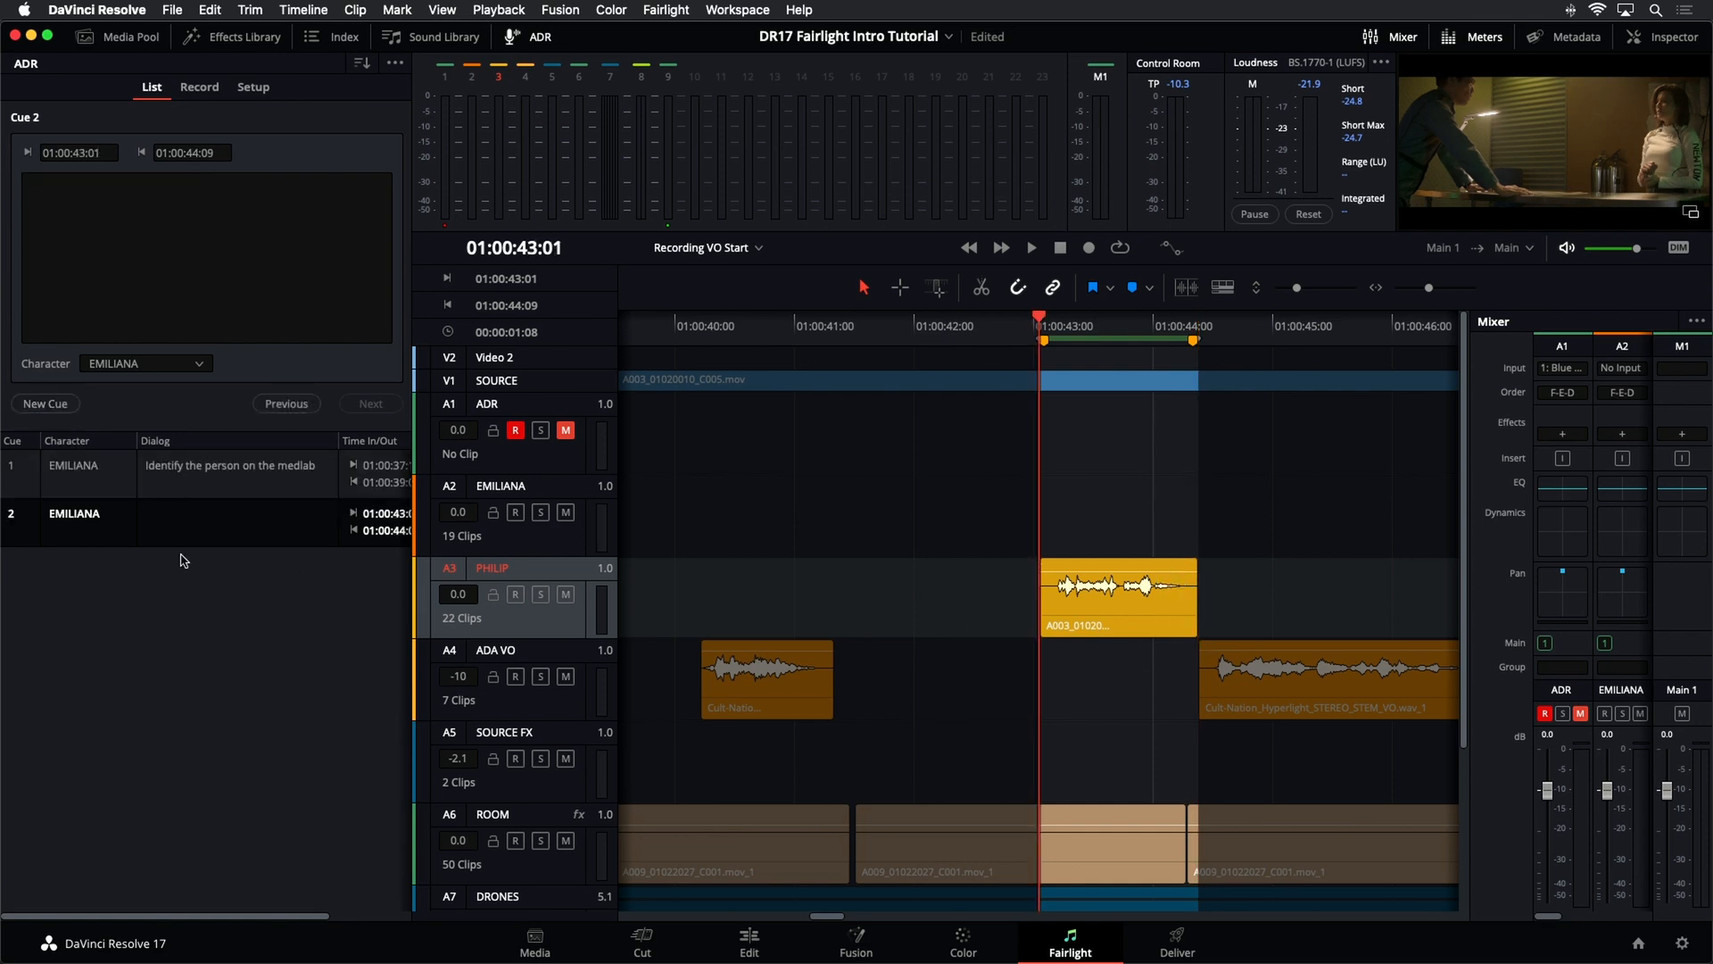
{"action": "left_click", "coordinate": [178, 365]}
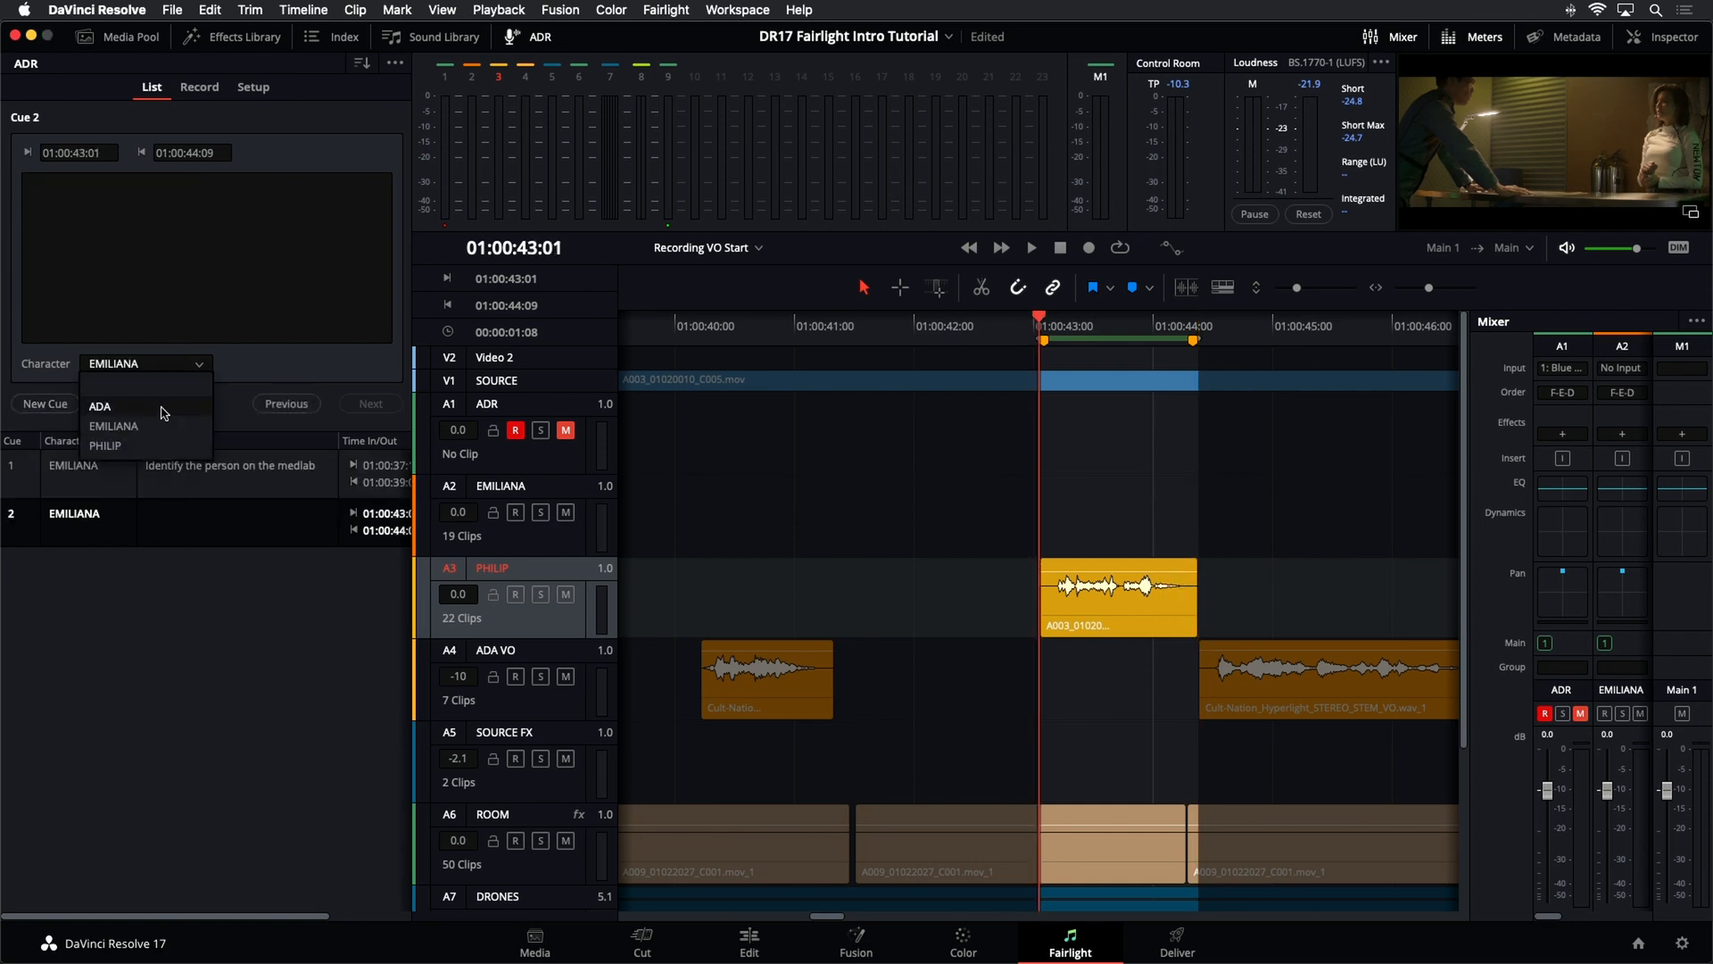
{"action": "left_click", "coordinate": [162, 445]}
- Enter "ADA, how is that possible?" as the dialog of cue 2
{"action": "left_click", "coordinate": [169, 257]}
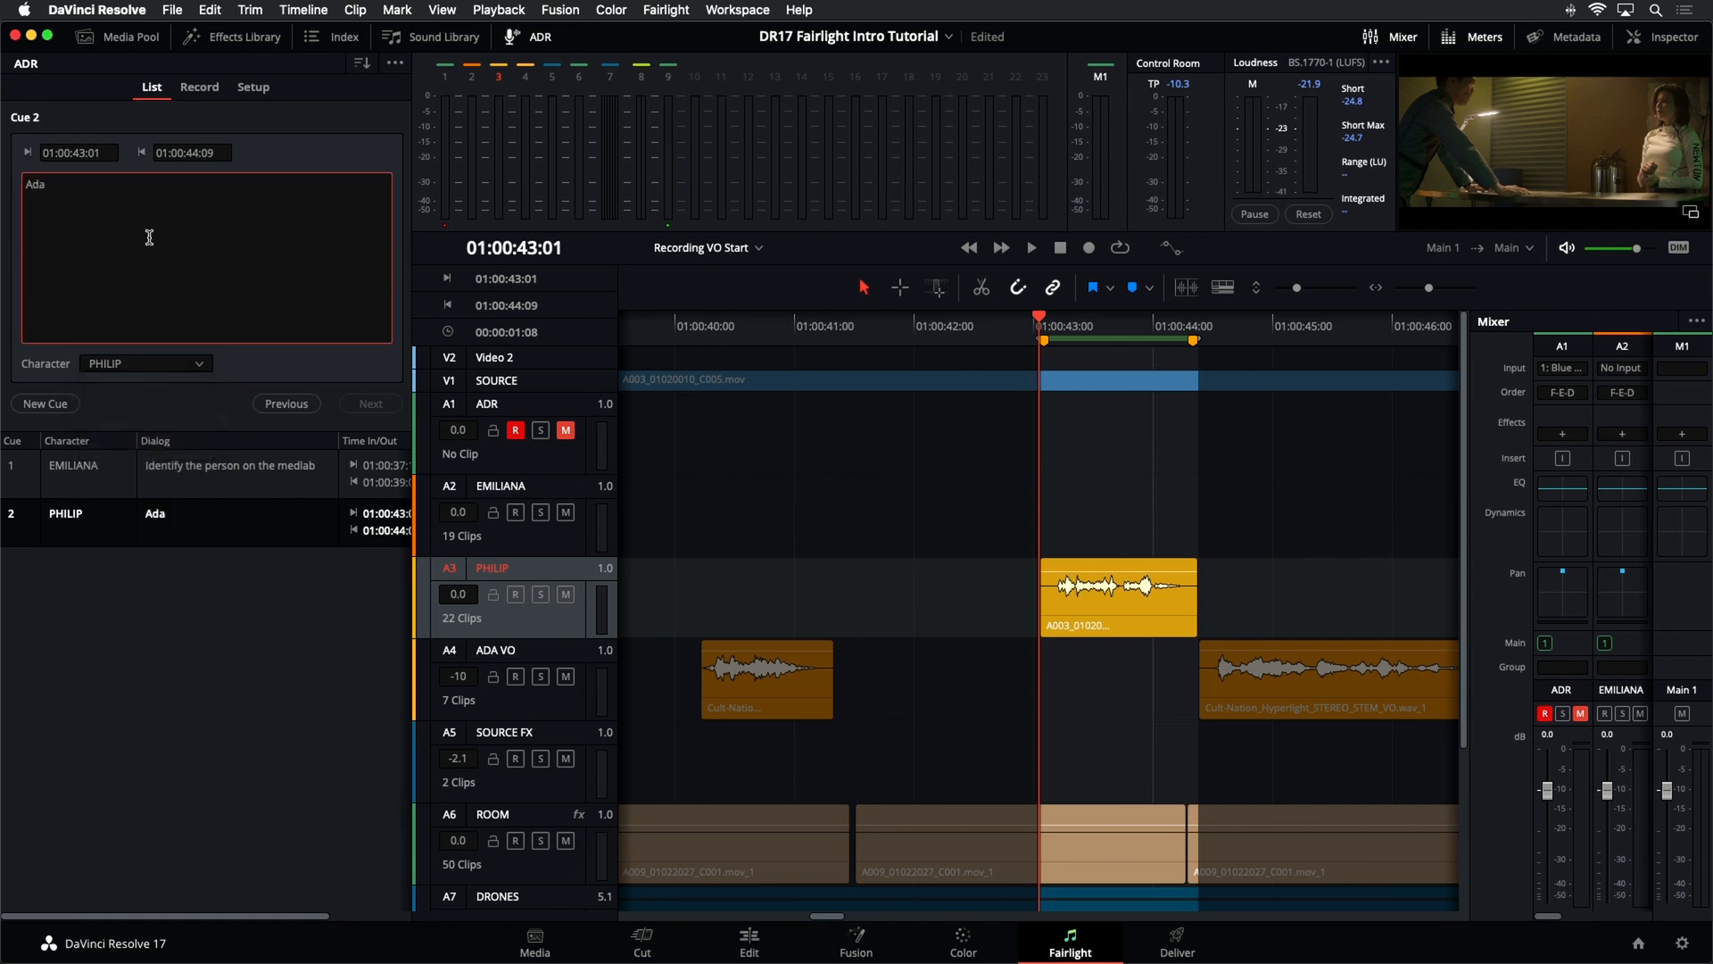
{"action": "type", "text": "Ada"}
{"action": "key", "text": "BackSpace"}
{"action": "key", "text": "BackSpace"}
{"action": "type", "text": "DA, how is that possible?"}
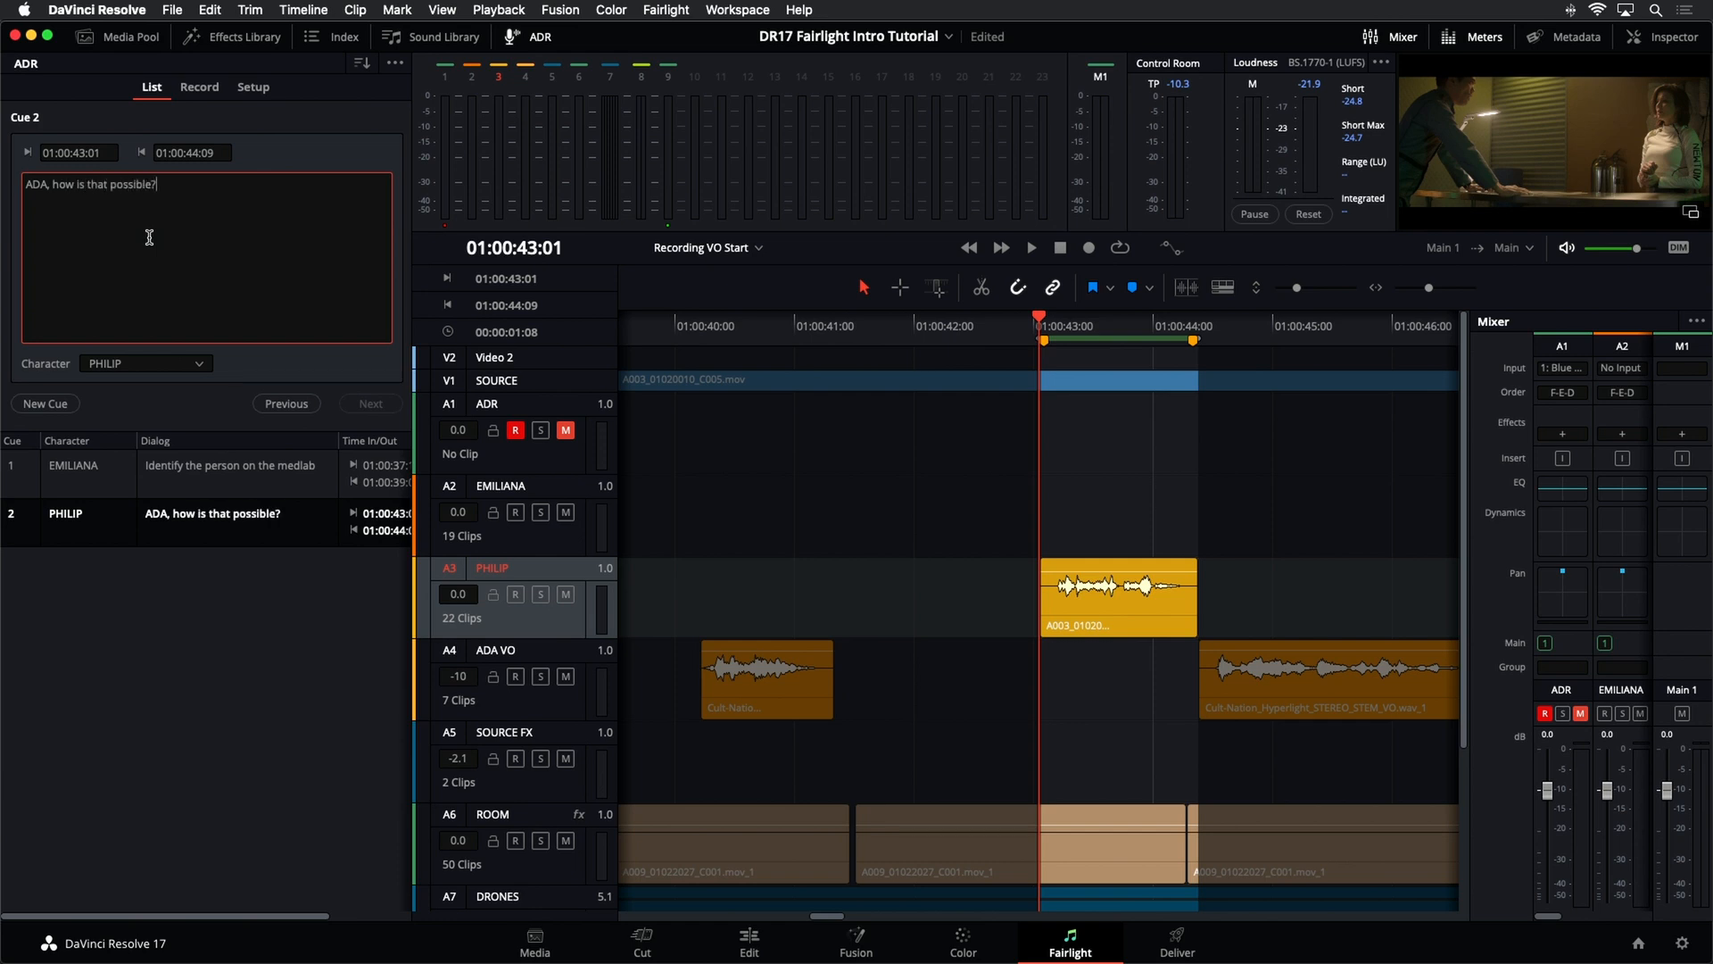
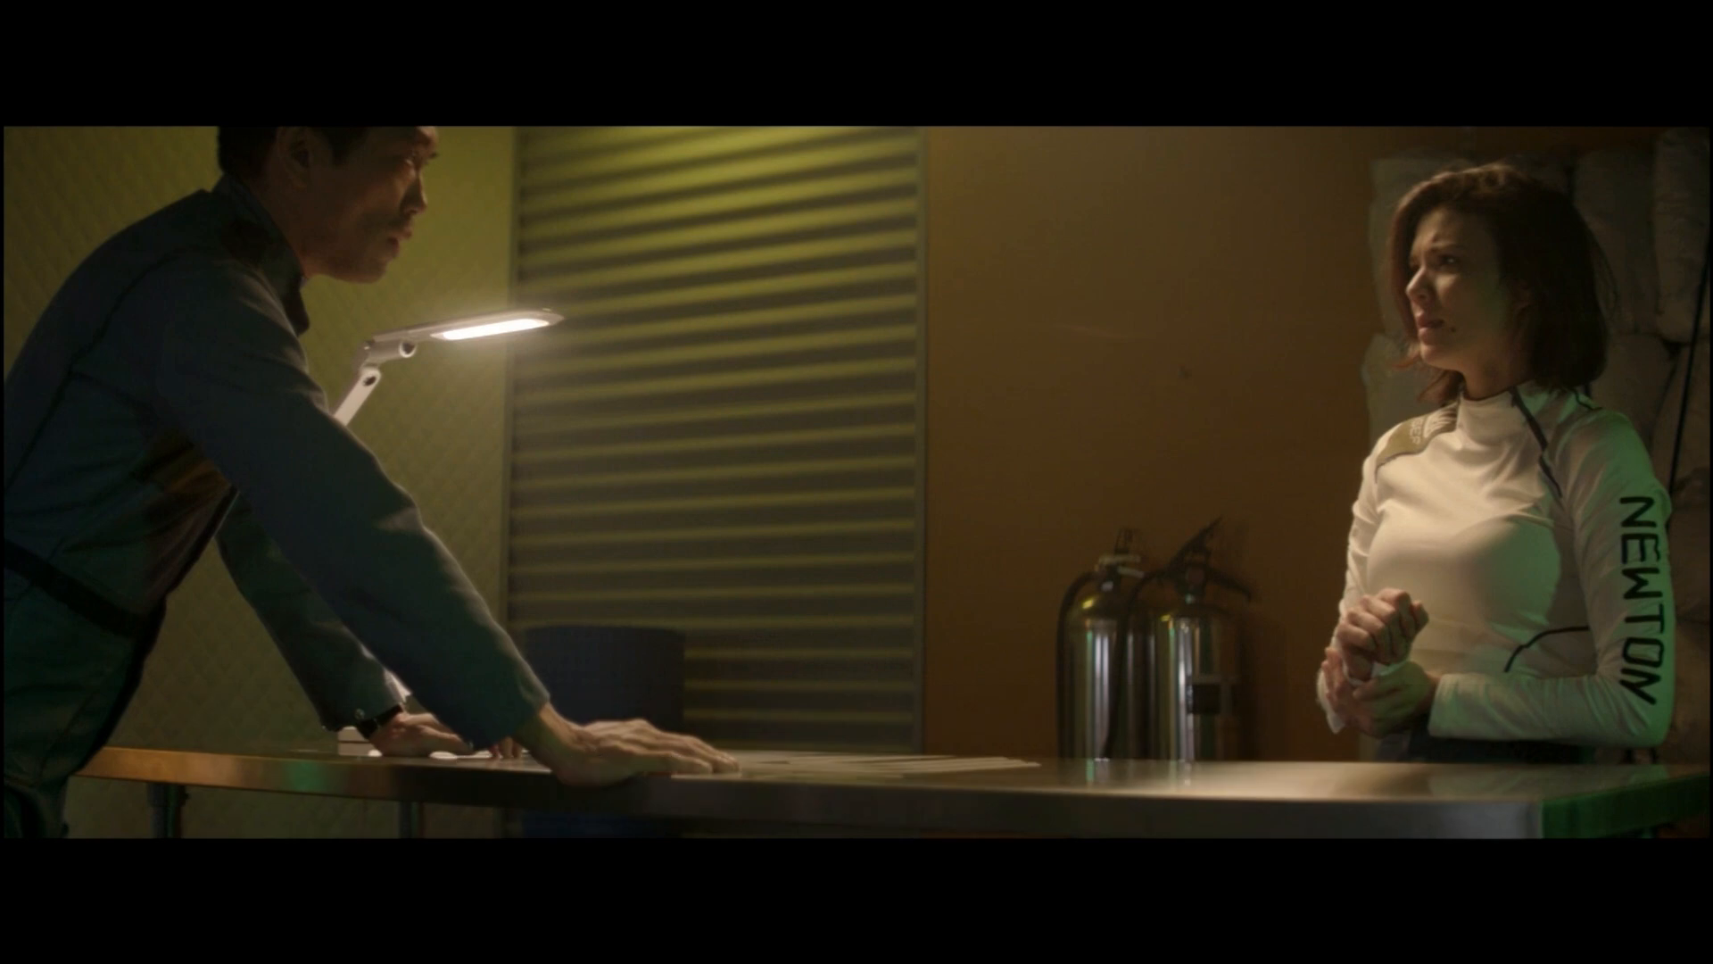
- Exit the full-screen viewer and rehearse the EMILIANA cue
{"action": "key", "text": "Escape"}
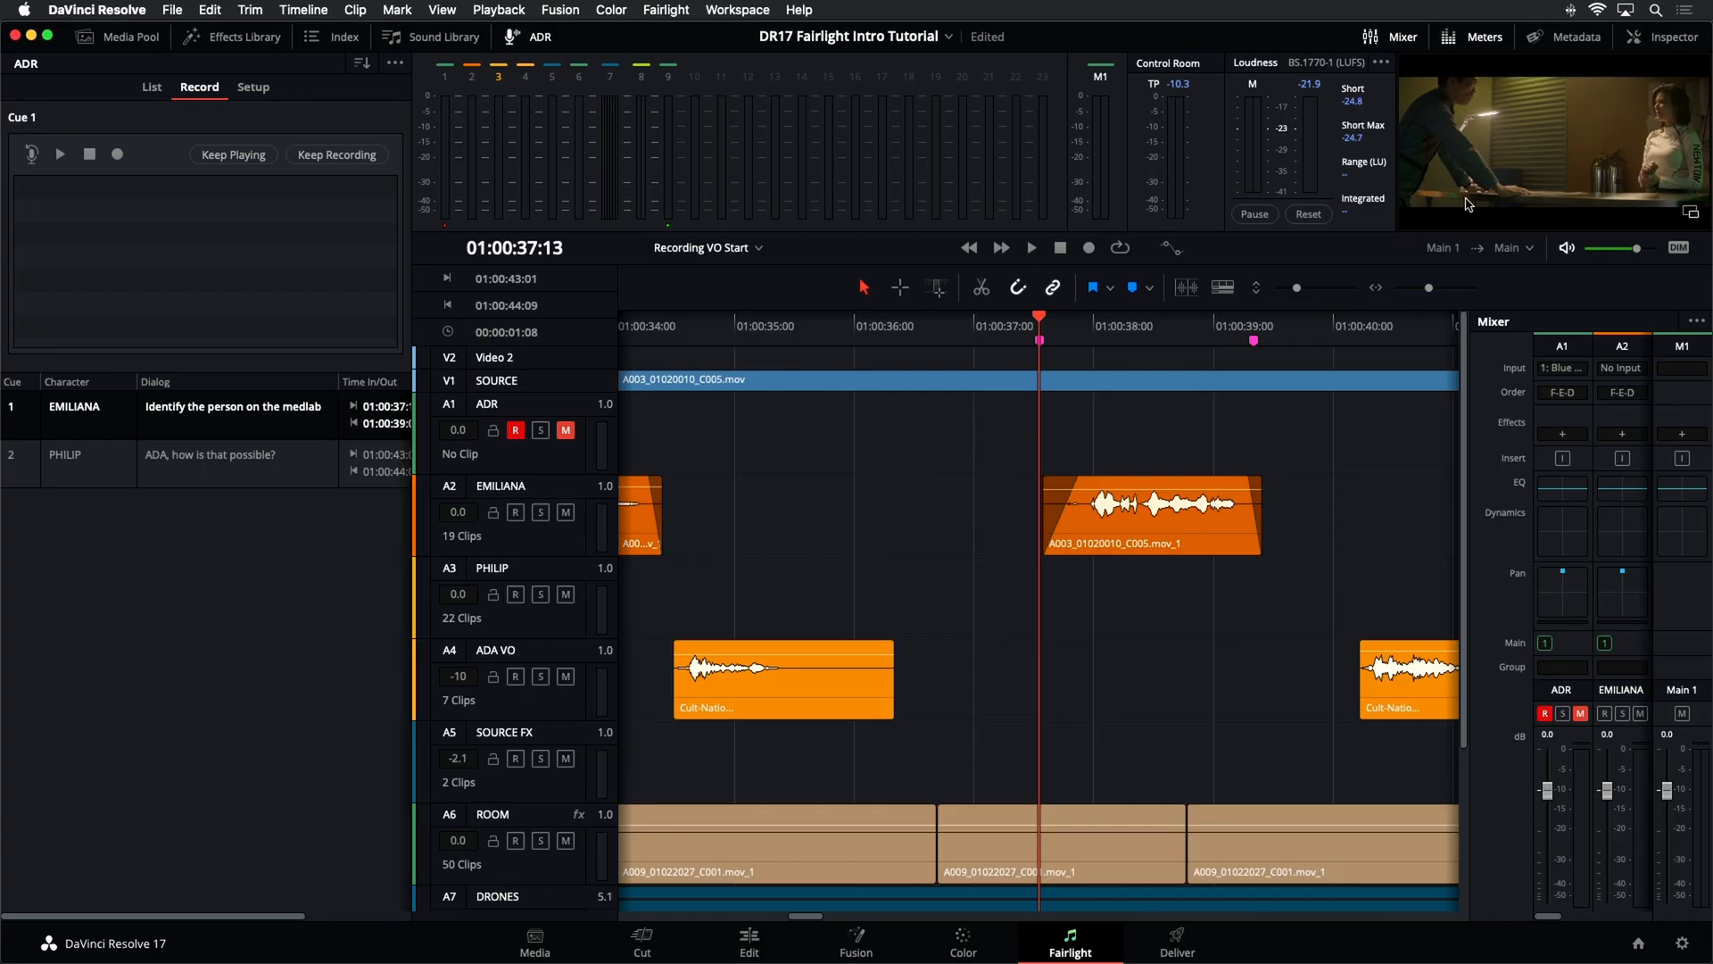
{"action": "left_click", "coordinate": [31, 155]}
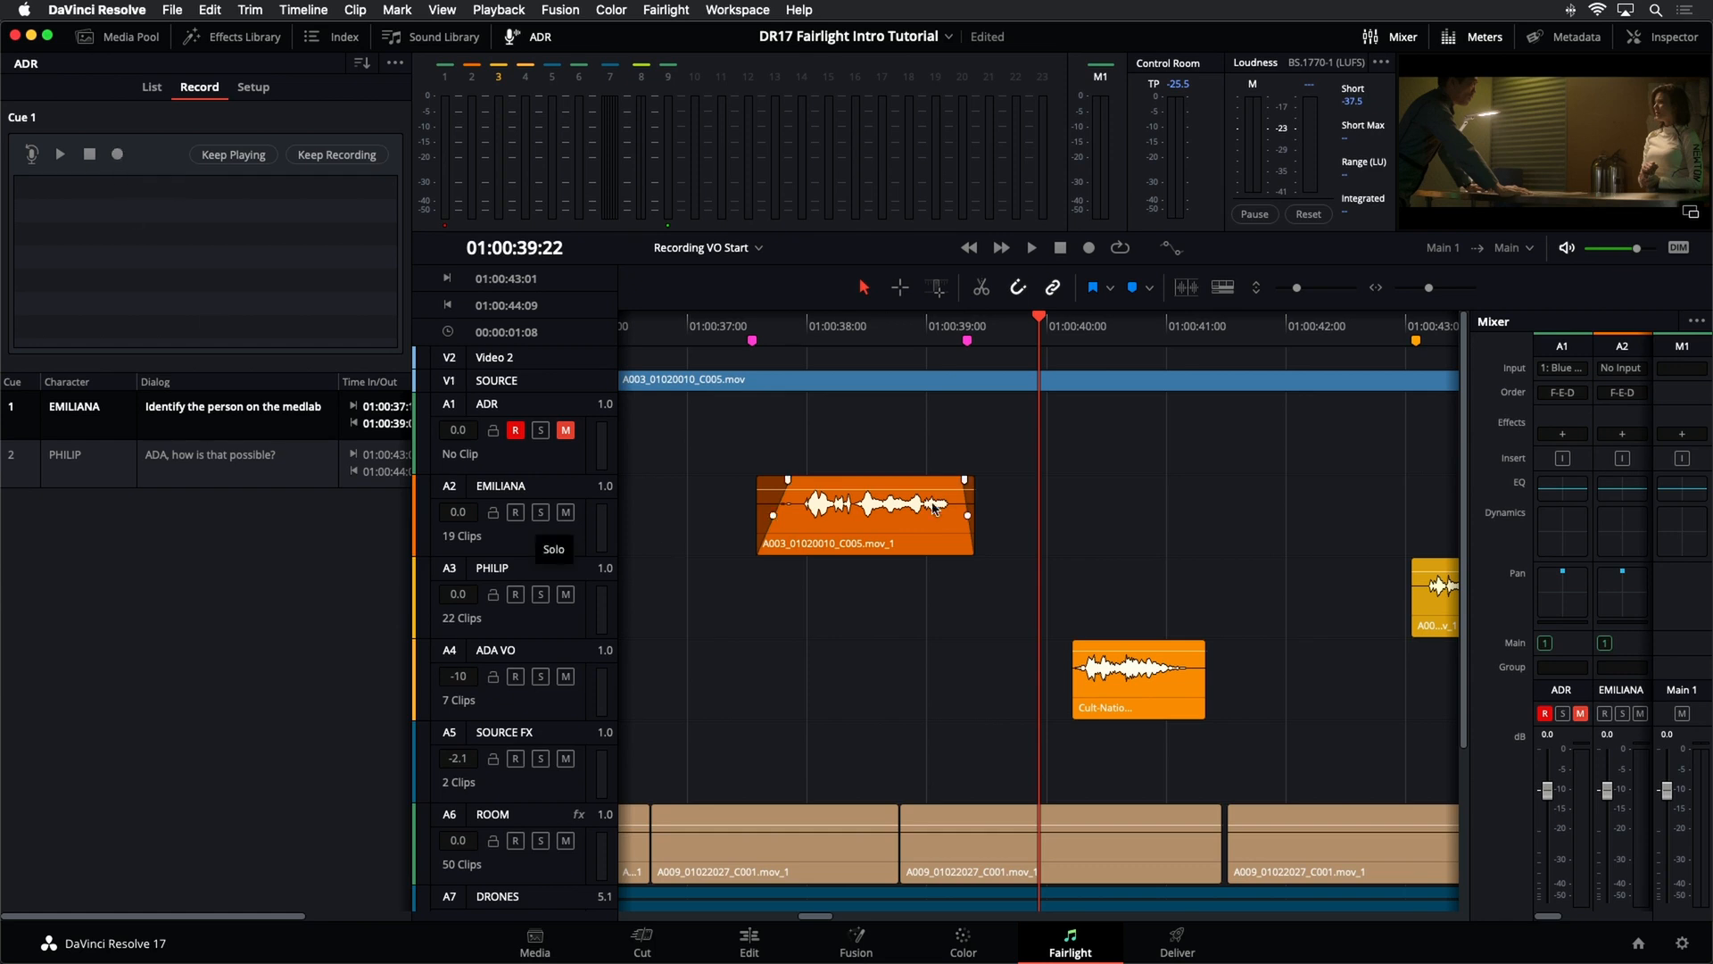
- Float the video viewer as a separate window near the mixer and hide the meters
{"action": "left_click", "coordinate": [1691, 212]}
{"action": "left_click_drag", "start_coordinate": [1206, 428], "coordinate": [1282, 84]}
{"action": "left_click", "coordinate": [1481, 36]}
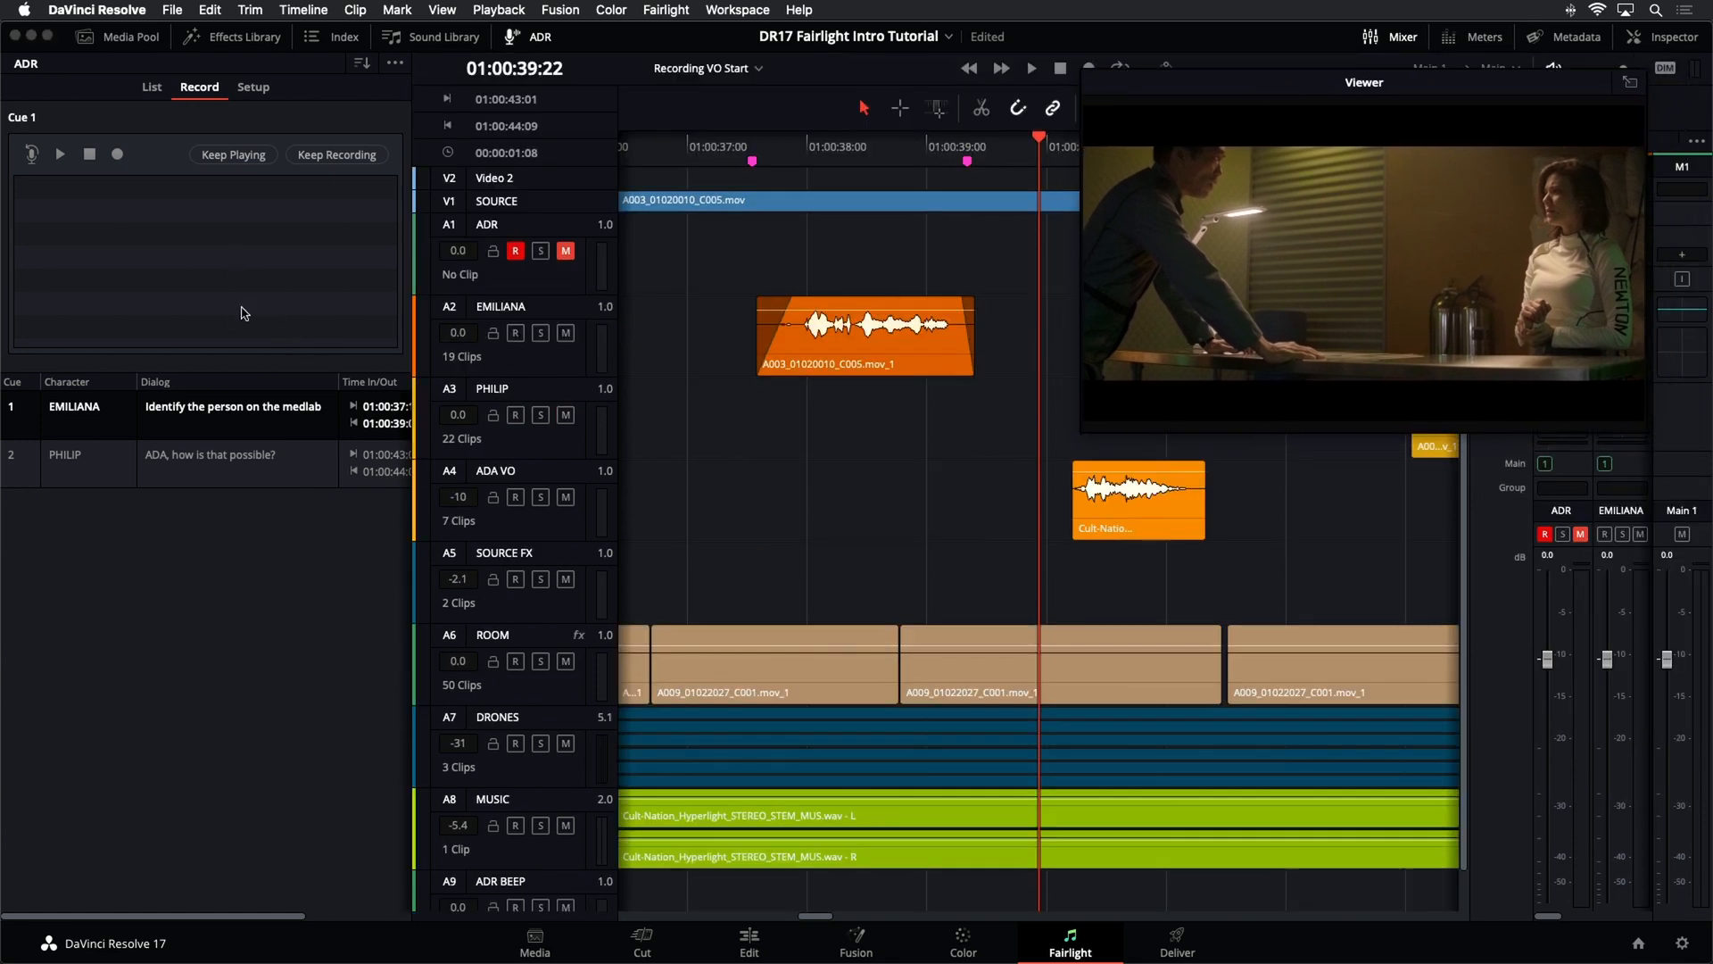
- Record a first take of cue 1 and raise the recorded clip's volume on the ADR track
{"action": "left_click", "coordinate": [117, 155]}
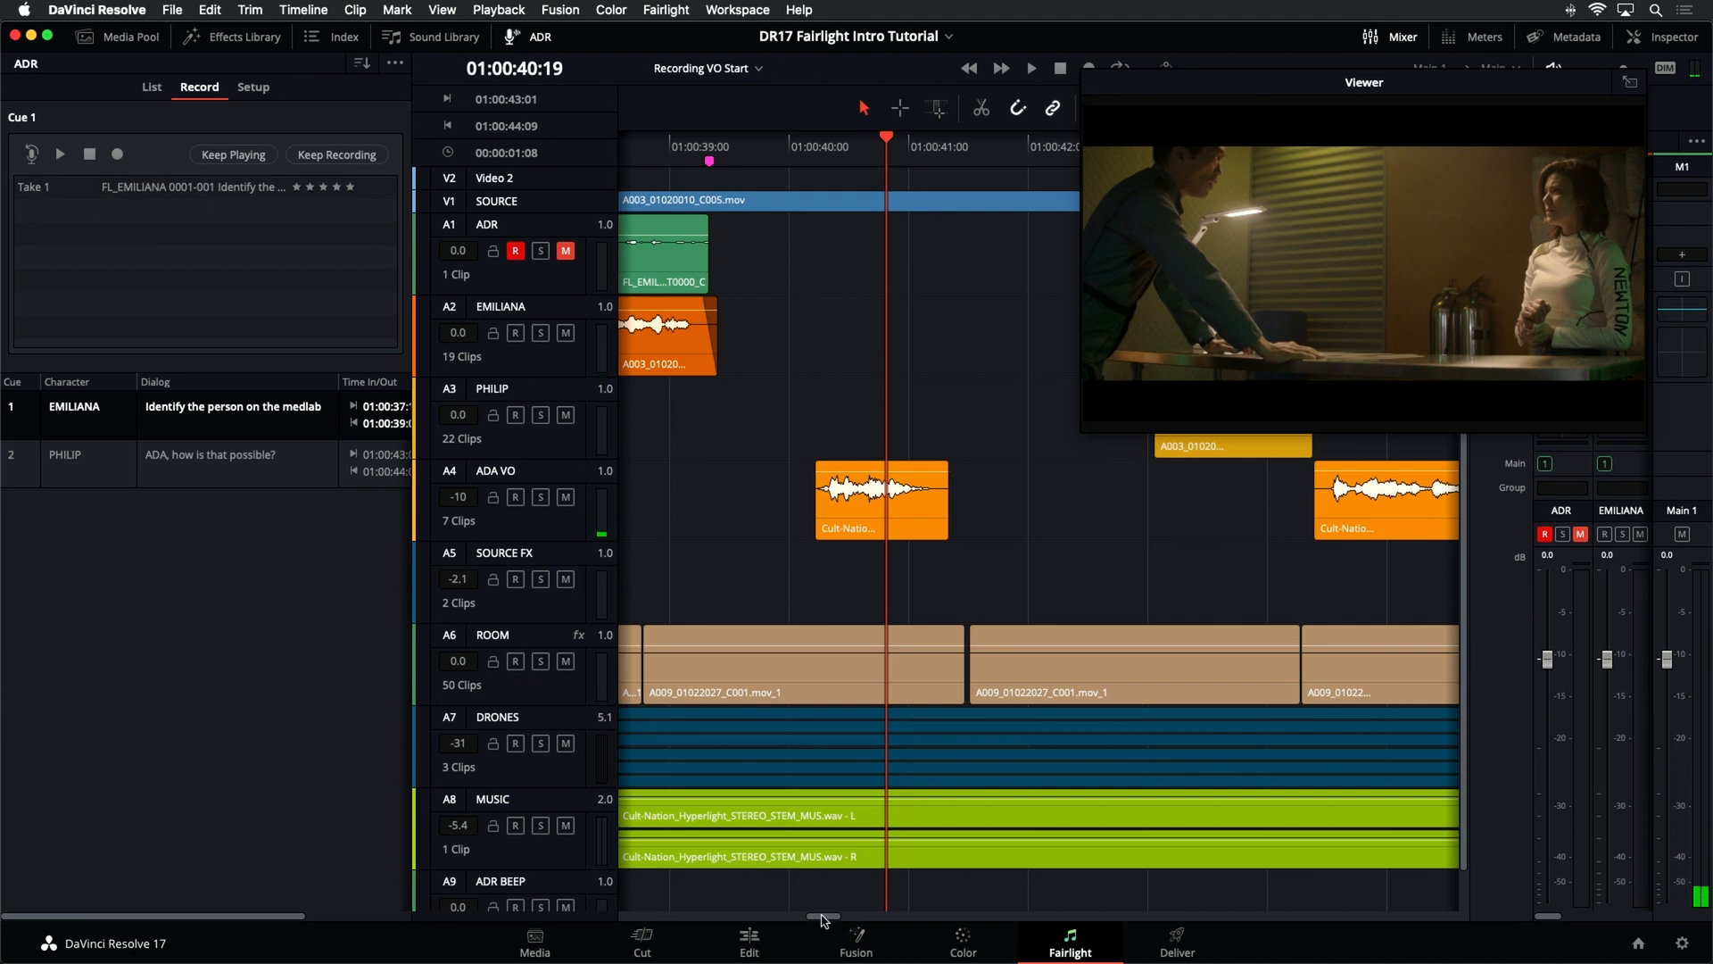
{"action": "left_click_drag", "start_coordinate": [822, 921], "coordinate": [812, 923]}
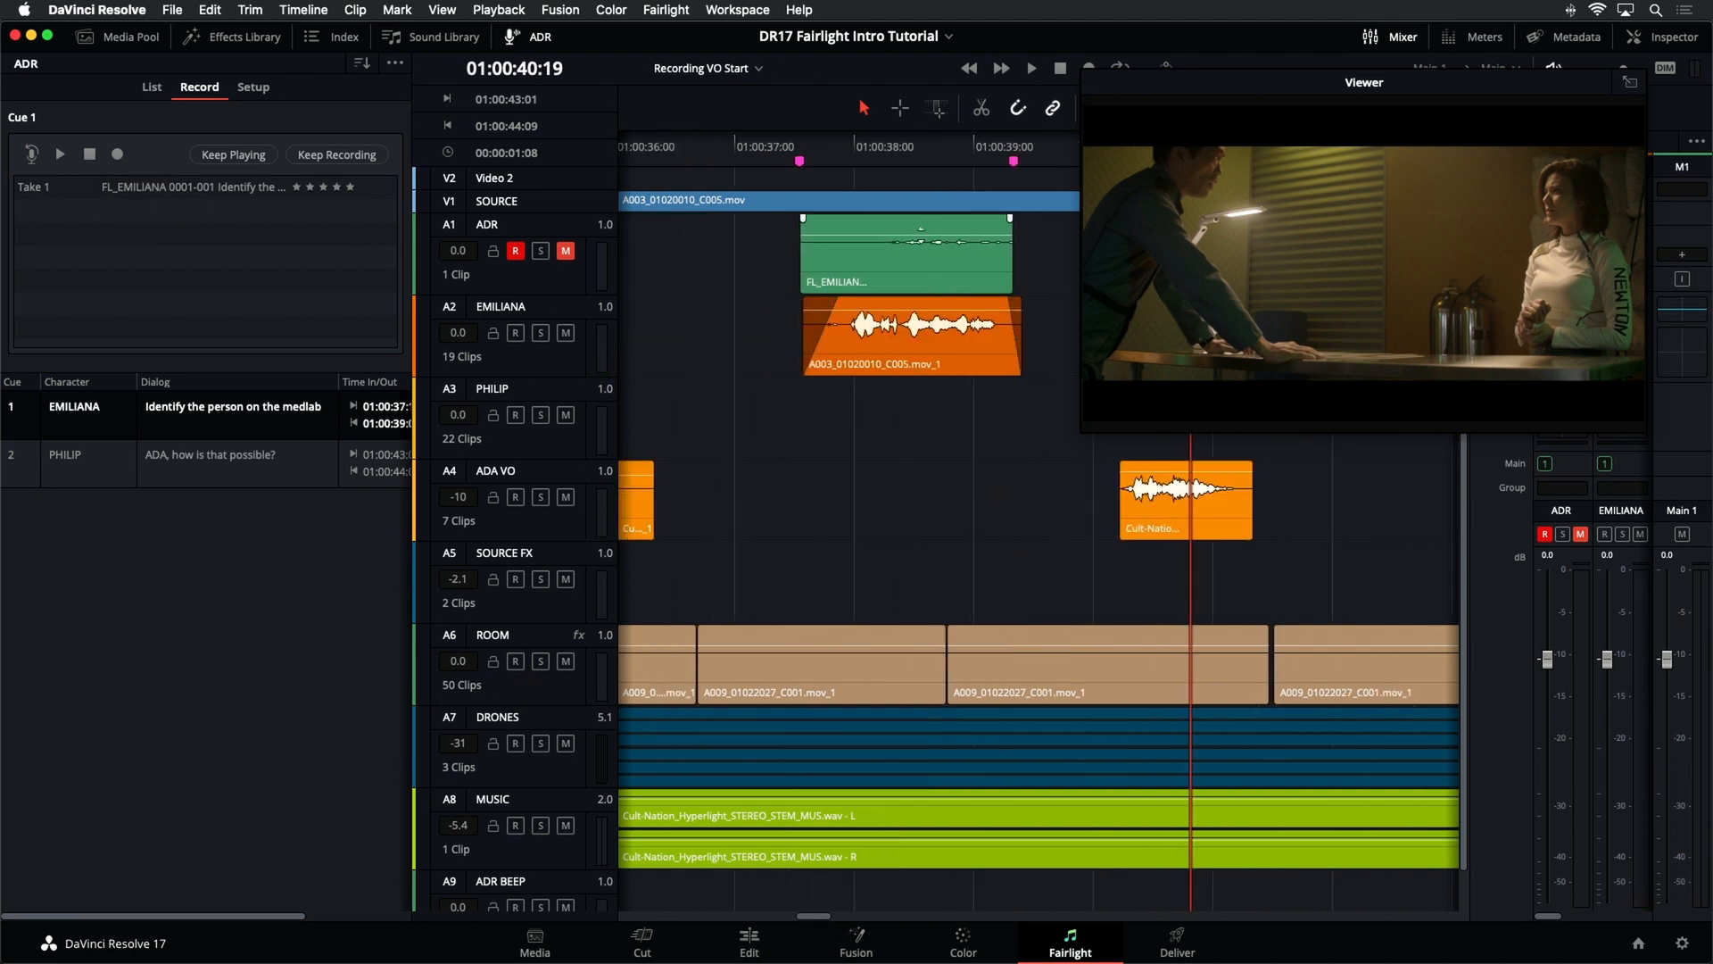
{"action": "left_click_drag", "start_coordinate": [924, 236], "coordinate": [919, 220]}
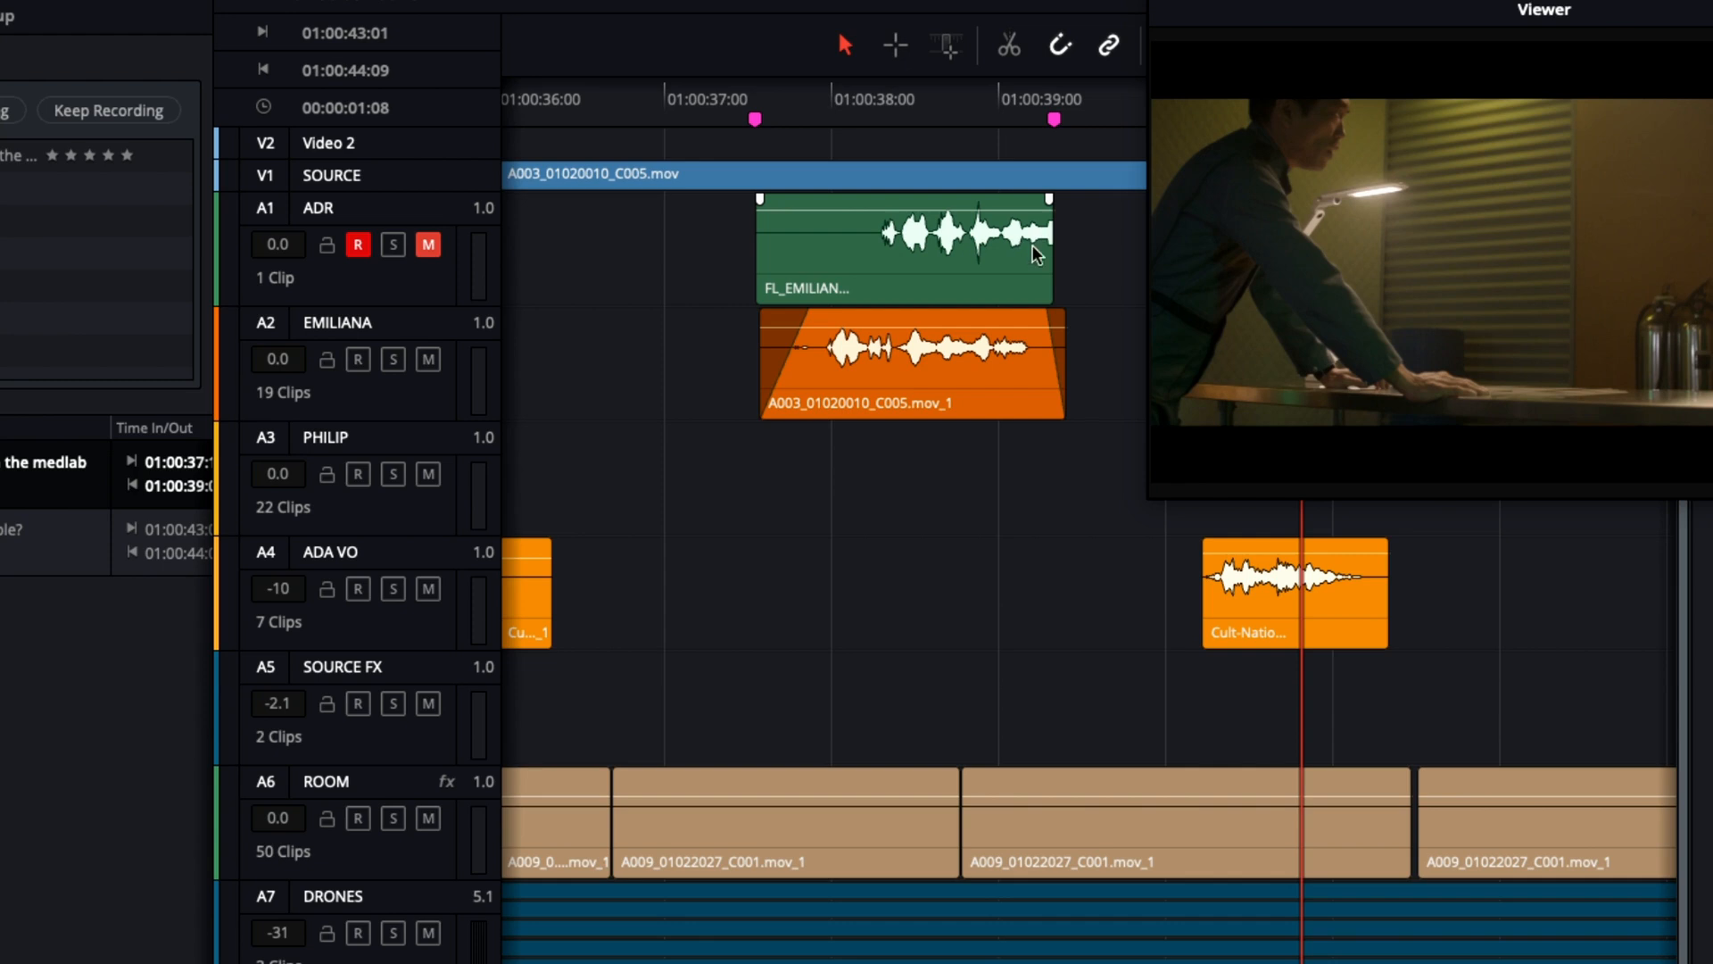
{"action": "left_click", "coordinate": [1051, 259]}
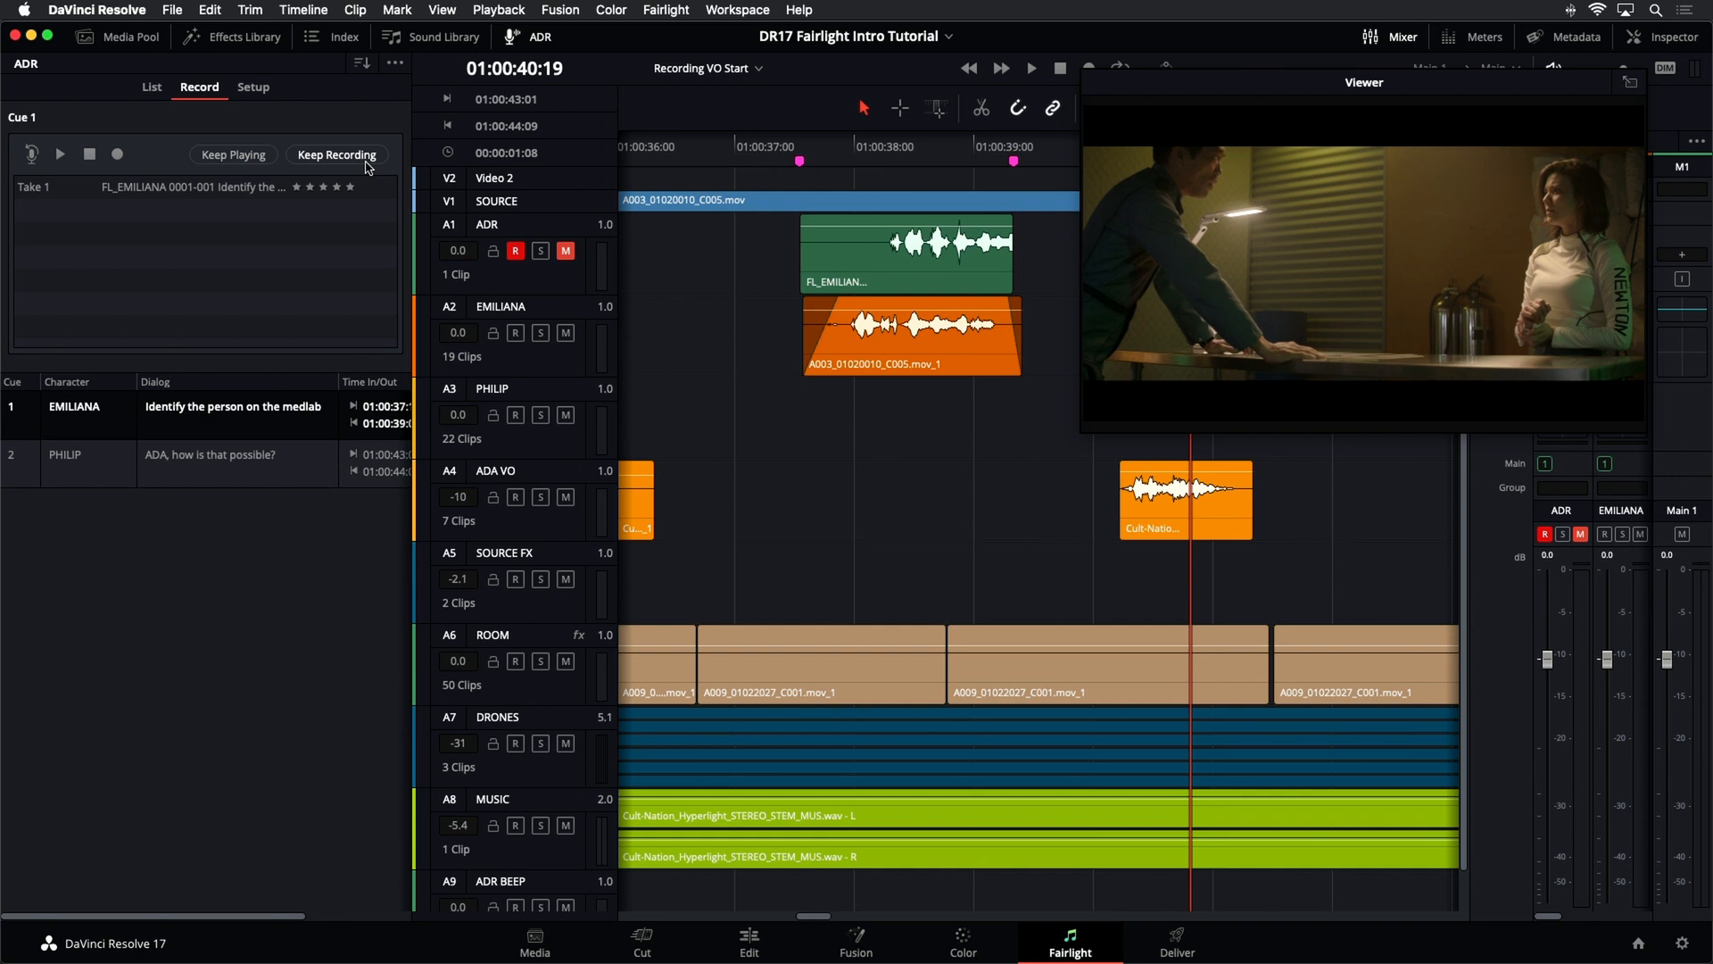
- Record a second take of cue 1 with Keep Recording enabled and raise the new clip's volume
{"action": "left_click", "coordinate": [365, 160]}
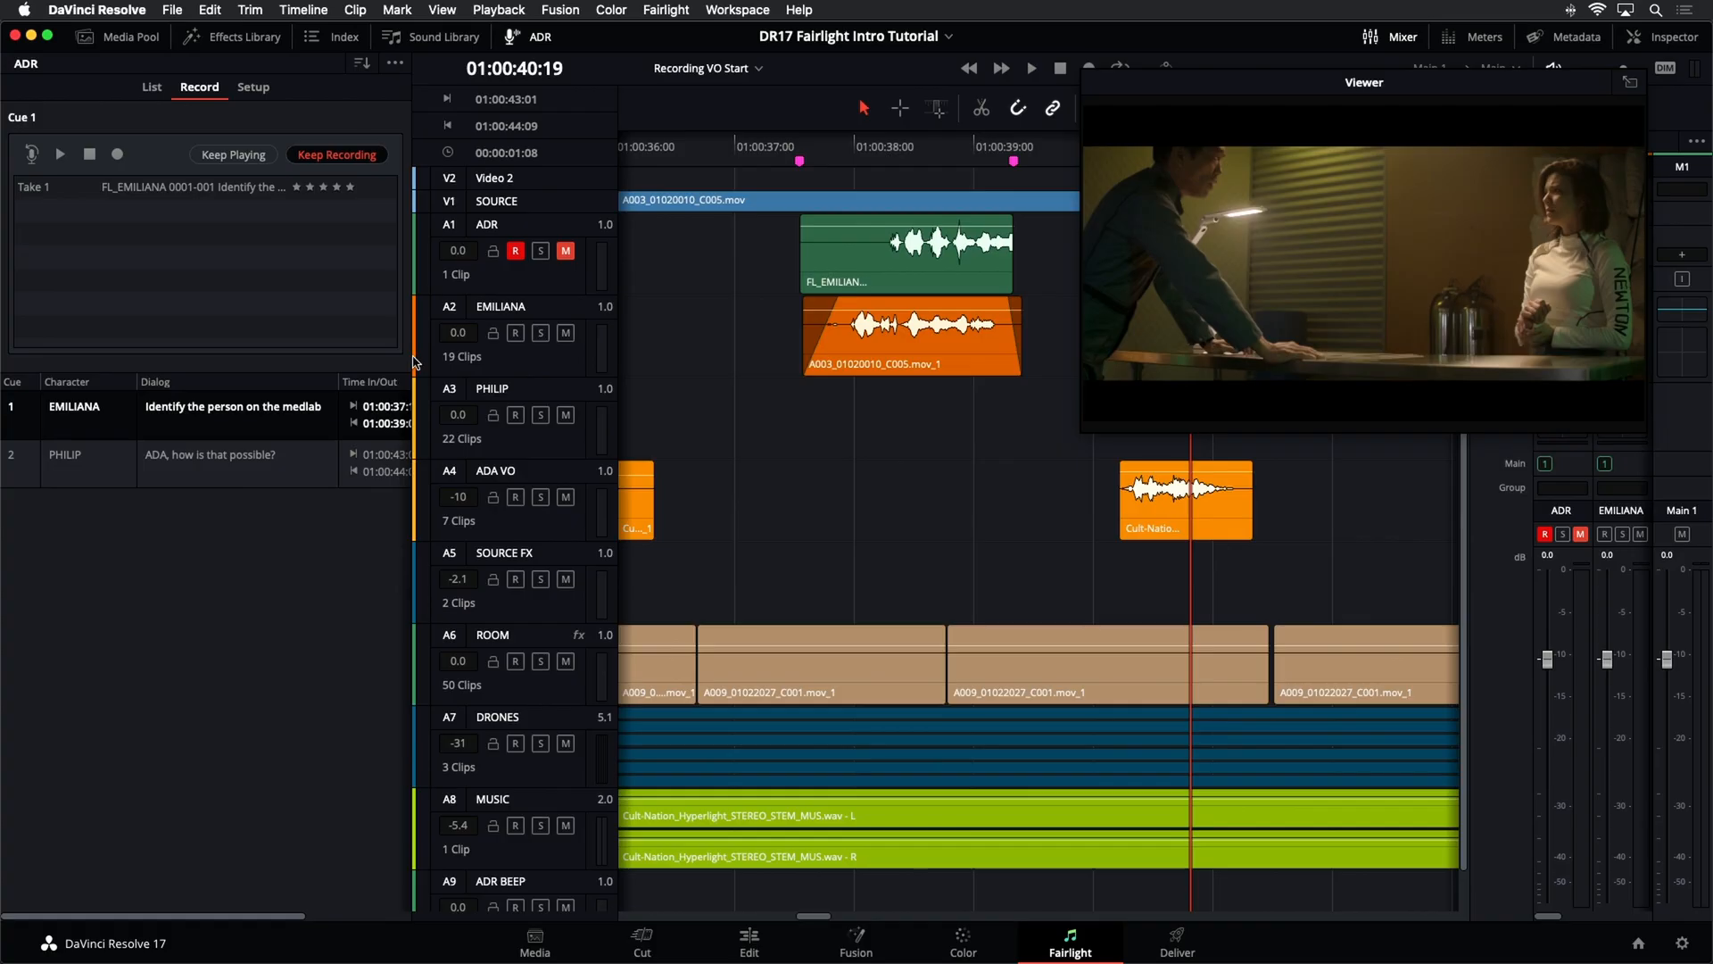
{"action": "left_click", "coordinate": [116, 157]}
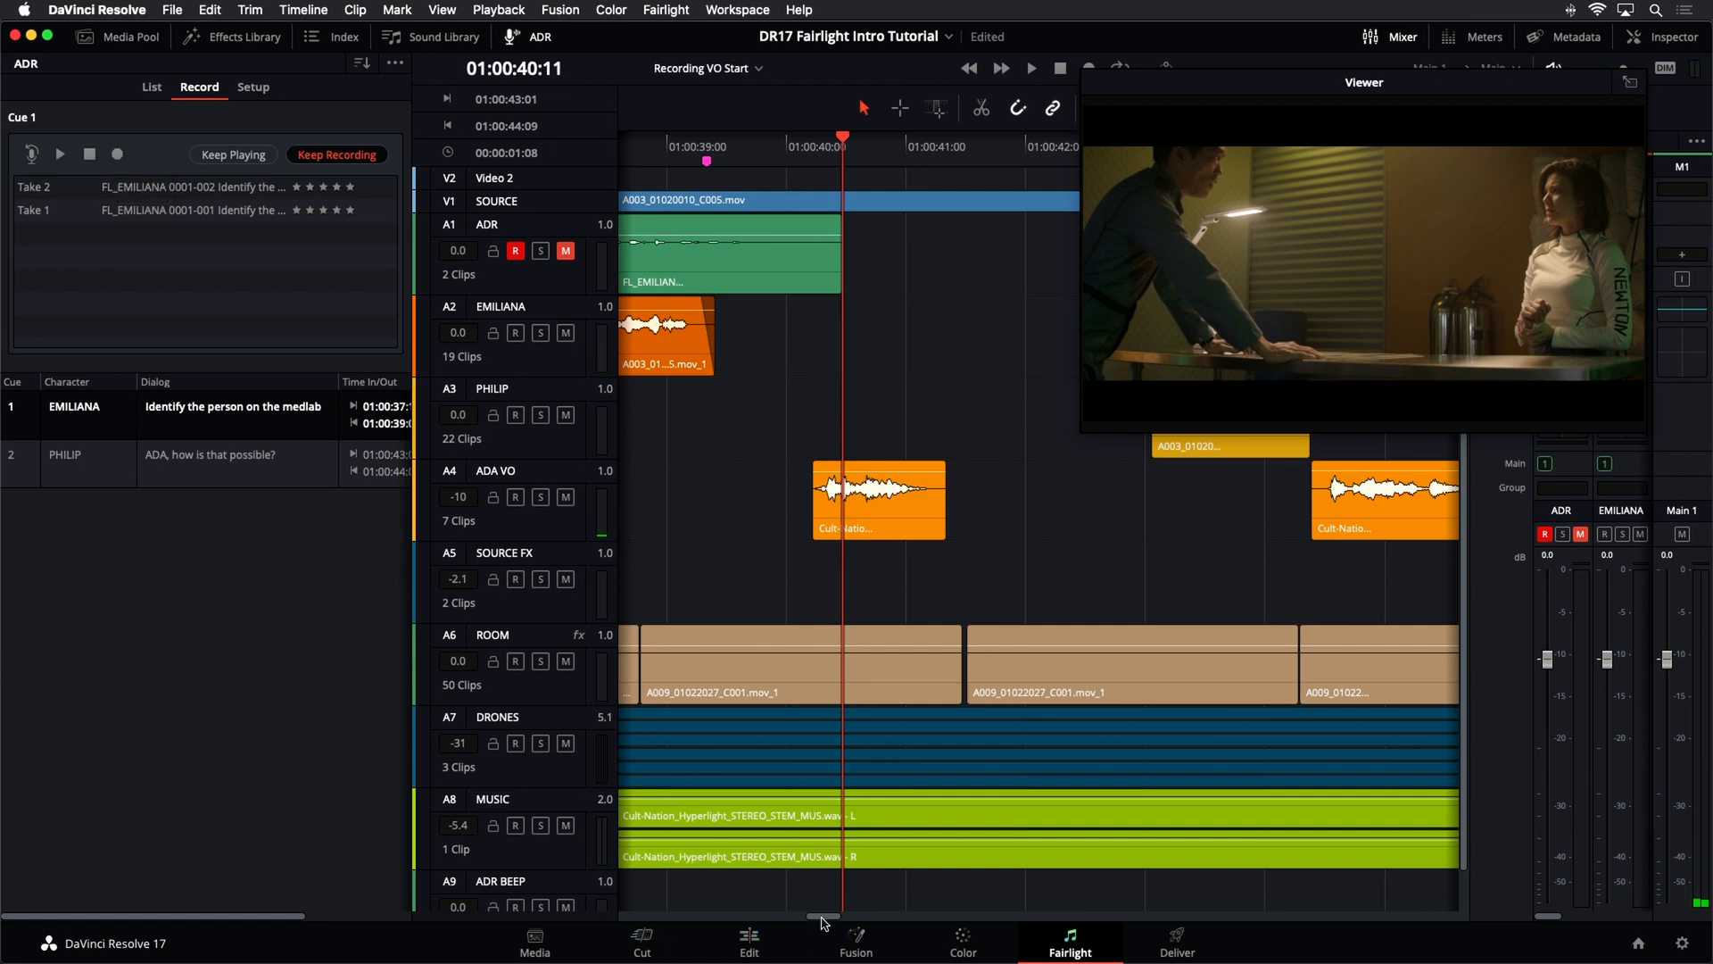
{"action": "left_click_drag", "start_coordinate": [821, 917], "coordinate": [814, 917]}
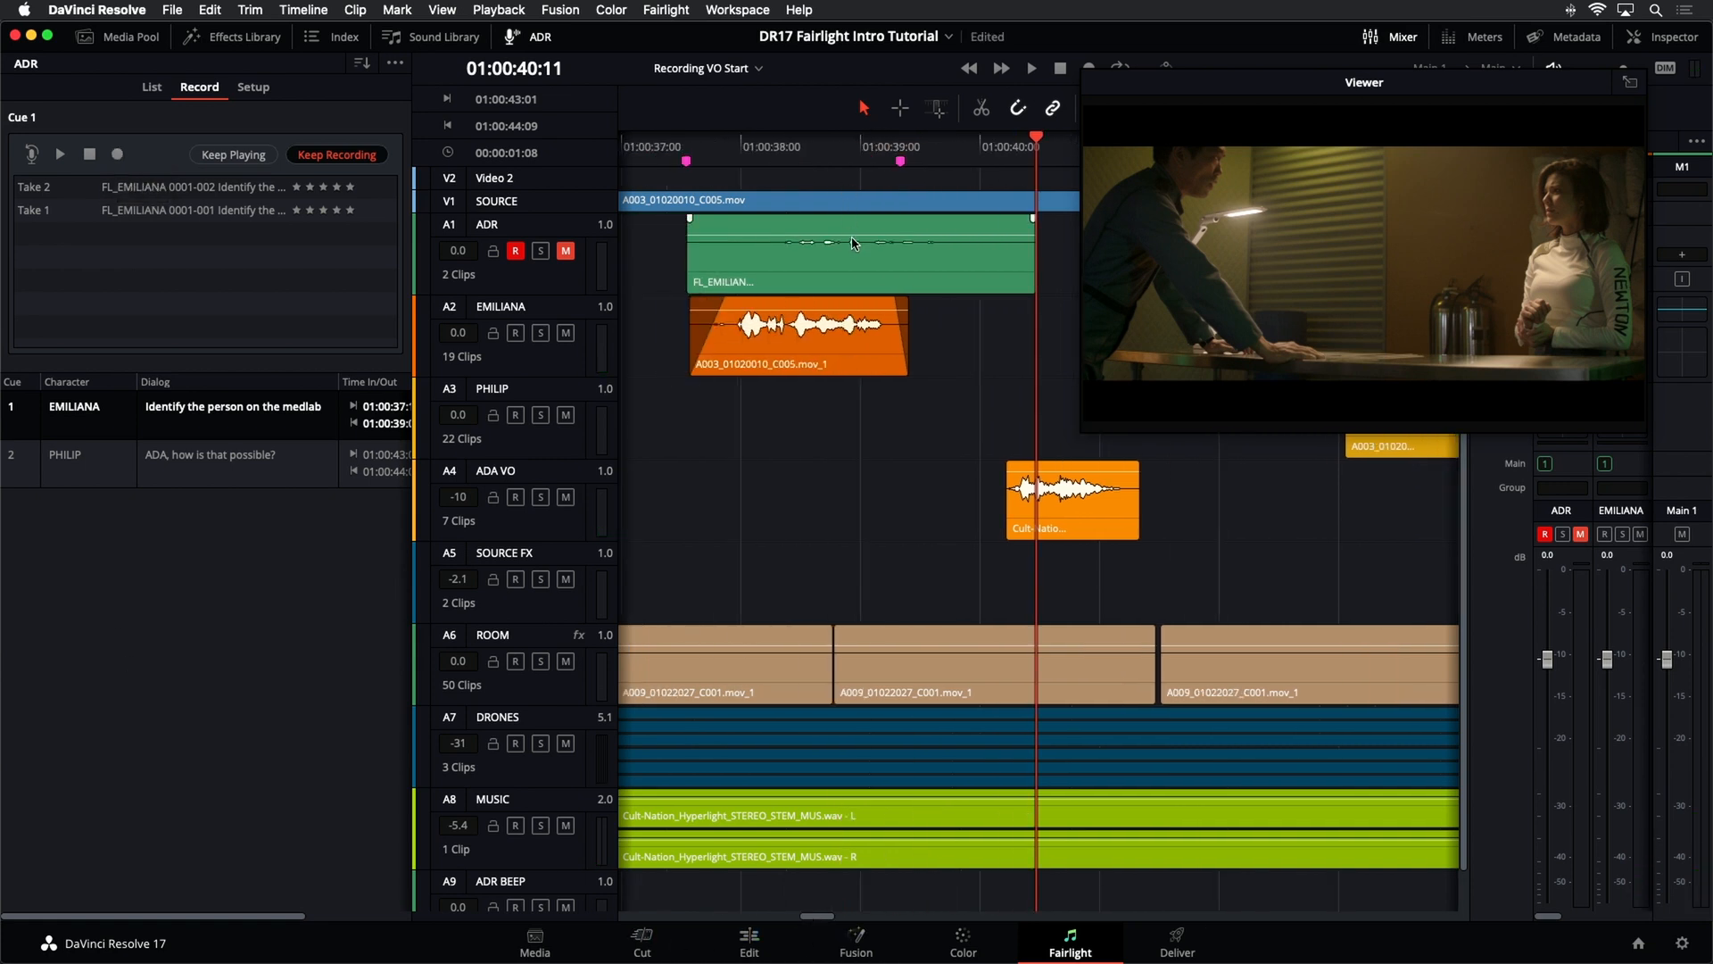
{"action": "left_click_drag", "start_coordinate": [852, 236], "coordinate": [853, 226]}
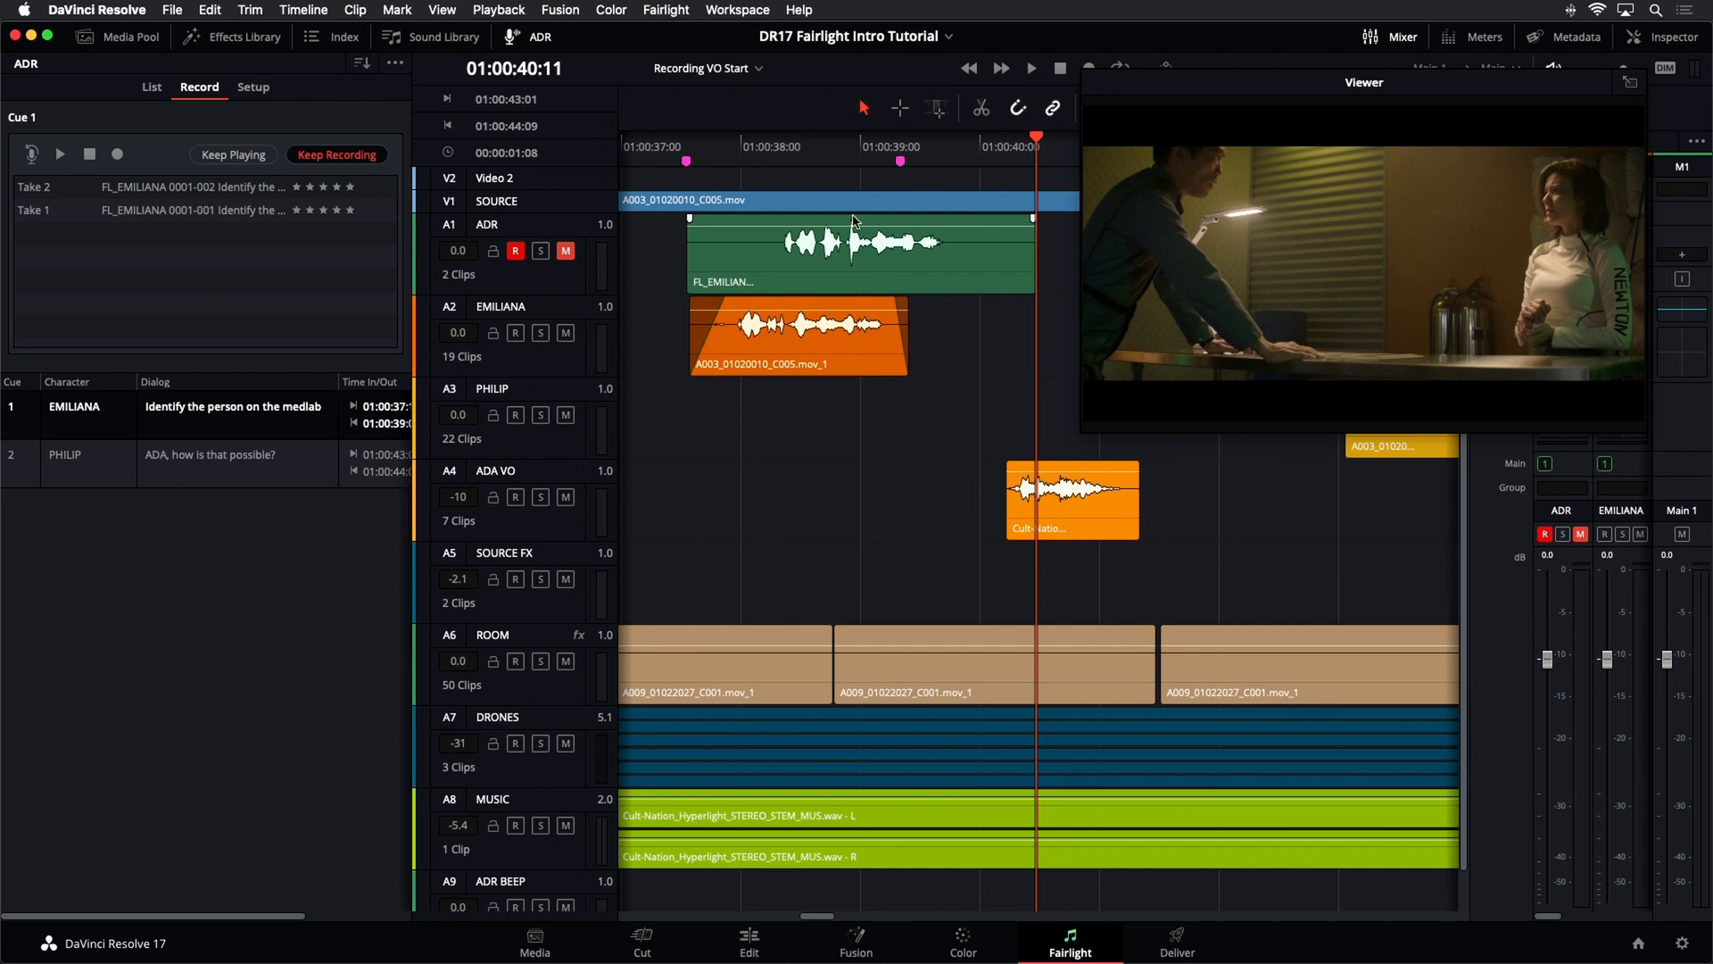
{"action": "left_click_drag", "start_coordinate": [853, 224], "coordinate": [853, 224]}
- Move the second take earlier on the ADR track and trim its start to the first pink marker
{"action": "left_click_drag", "start_coordinate": [882, 293], "coordinate": [814, 296]}
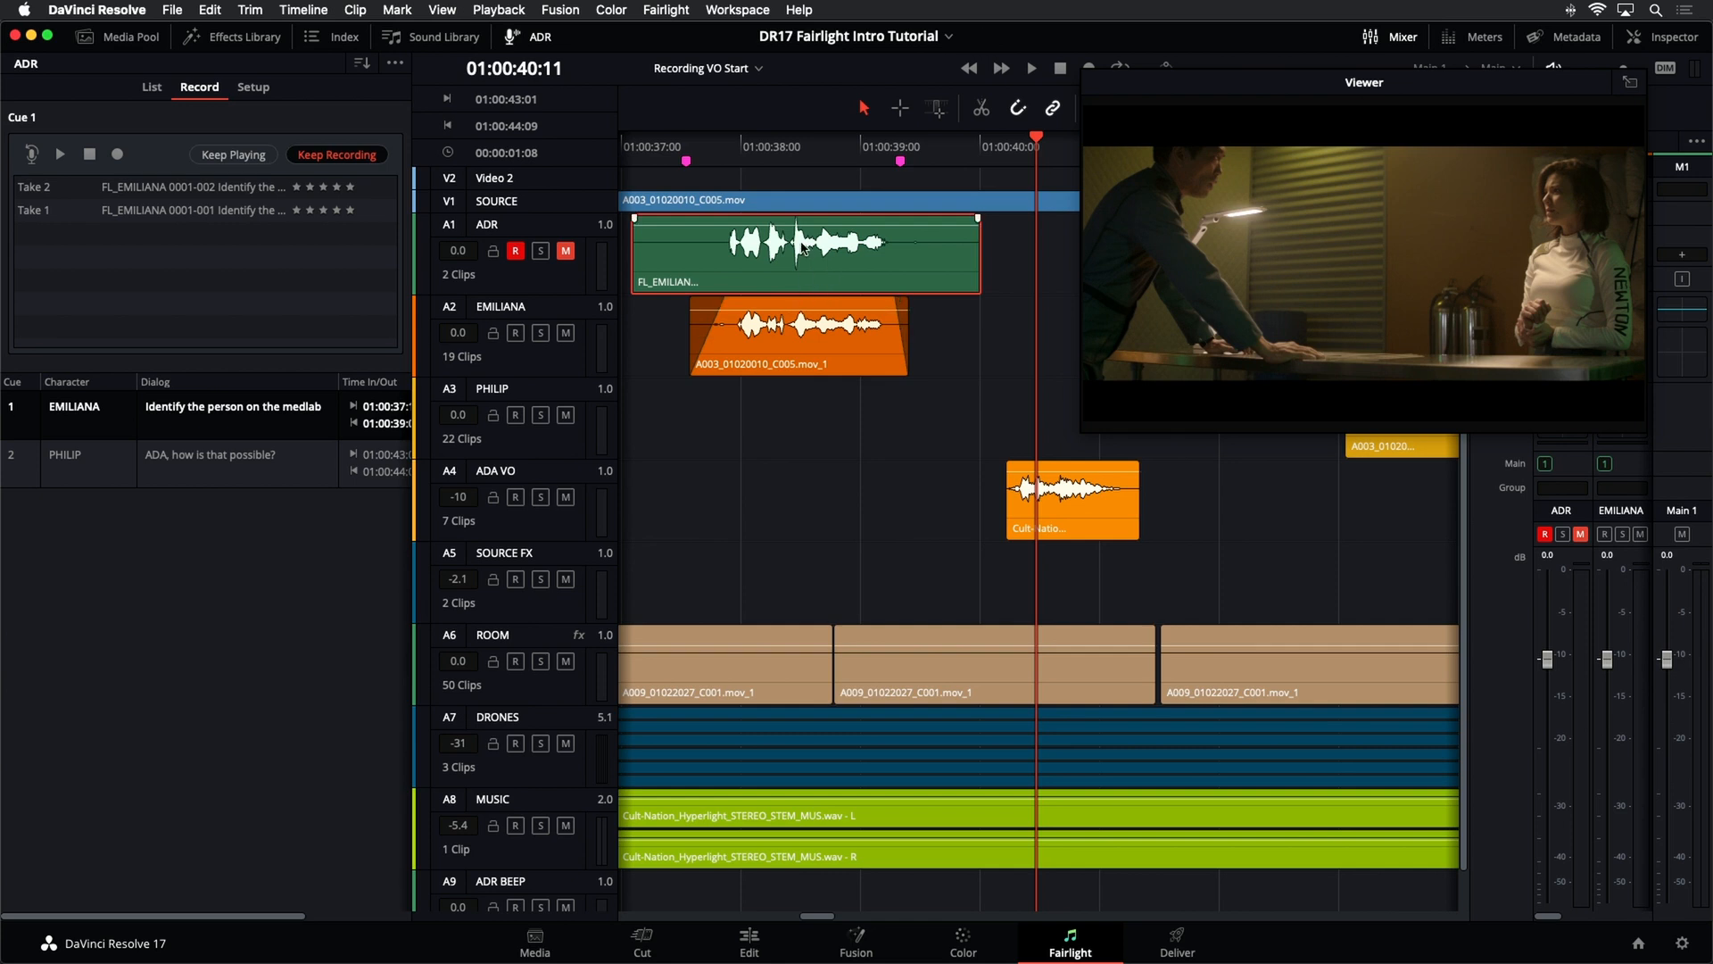
{"action": "left_click_drag", "start_coordinate": [627, 271], "coordinate": [687, 272]}
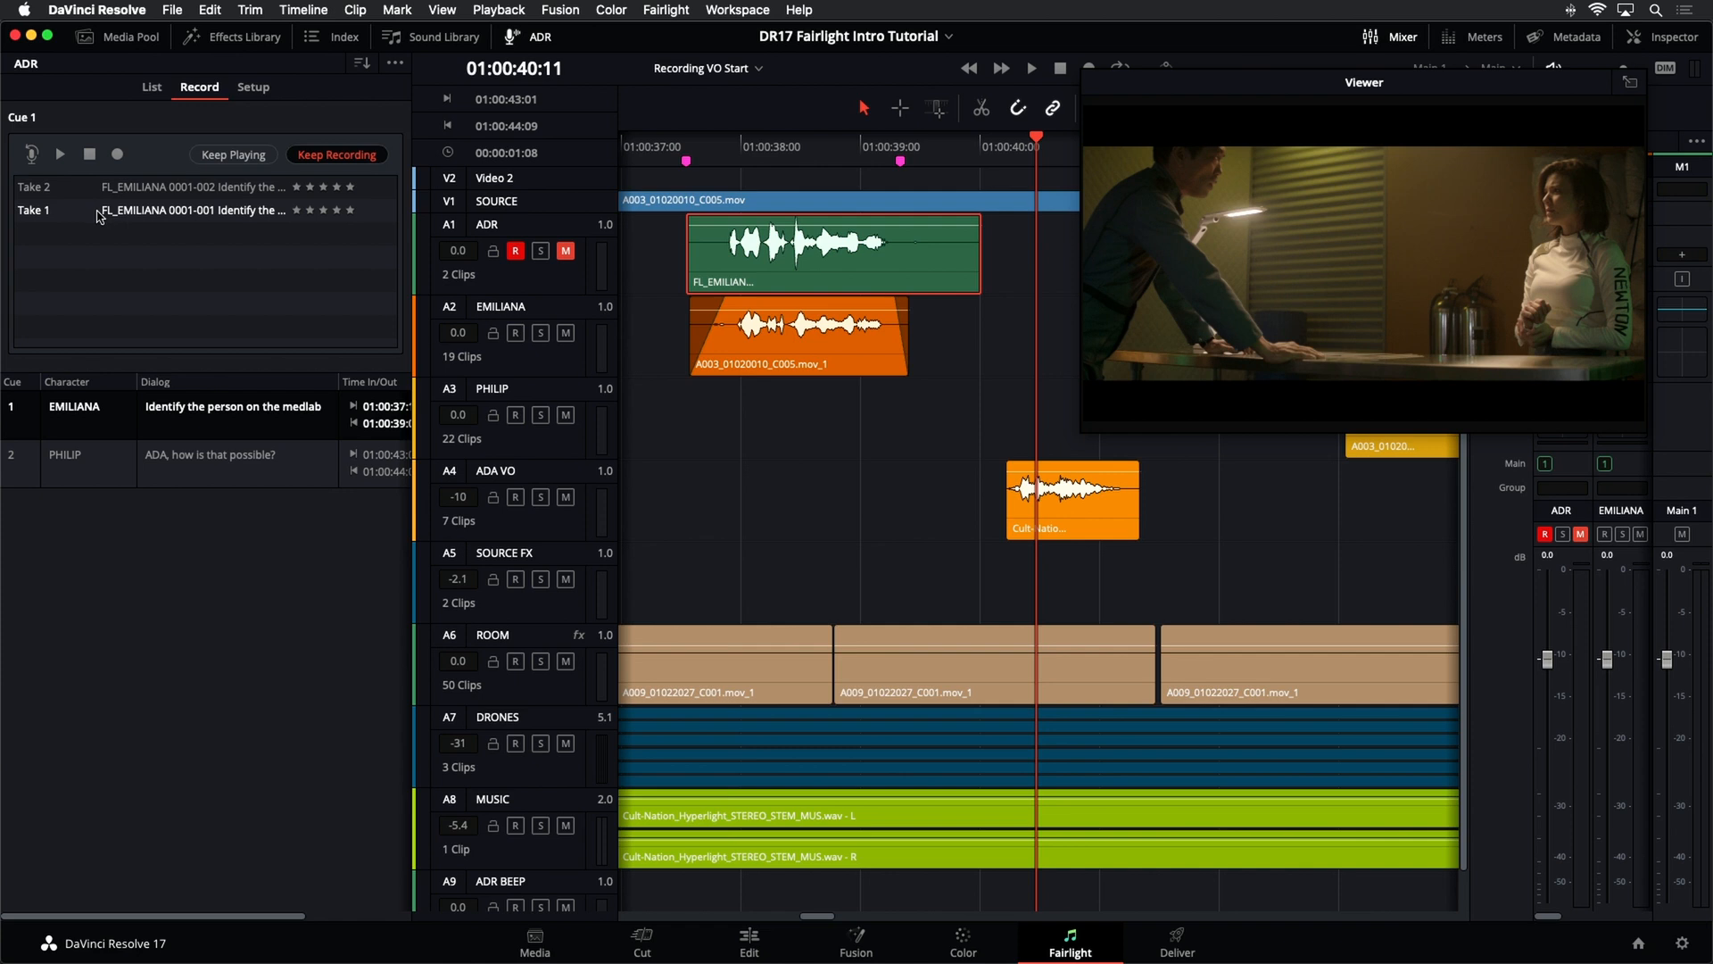
- Show the audio track layers and enlarge the ADR track's height to display both takes separately
{"action": "left_click", "coordinate": [444, 9]}
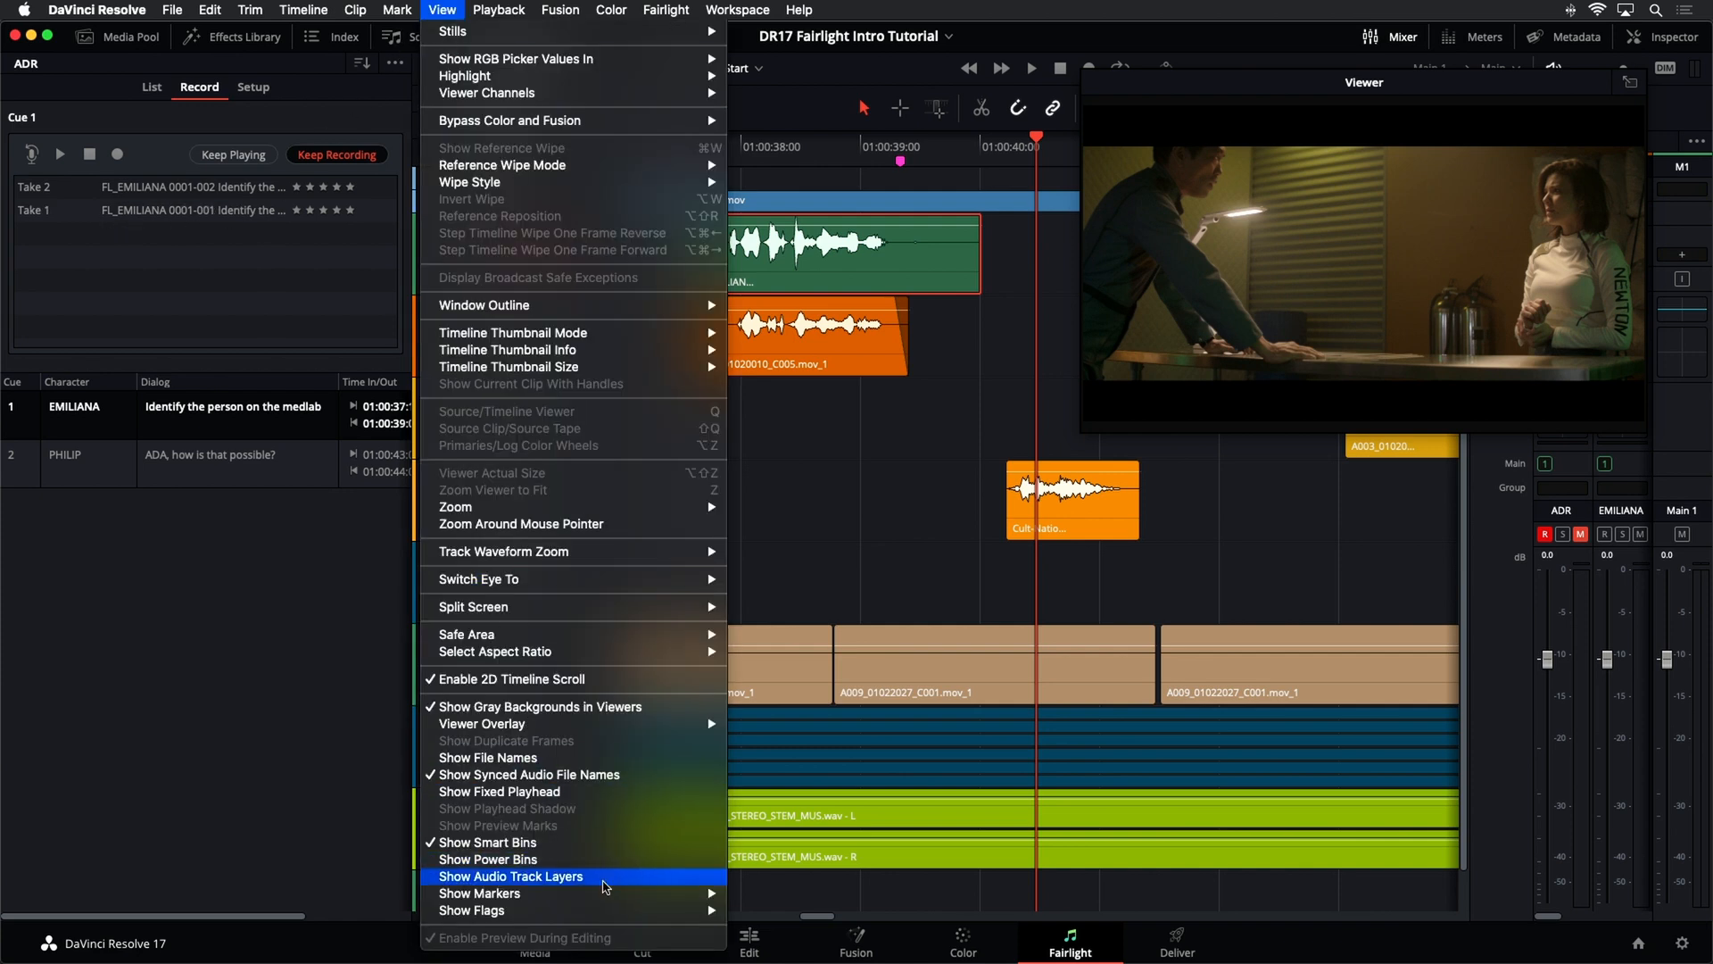
{"action": "left_click", "coordinate": [605, 877]}
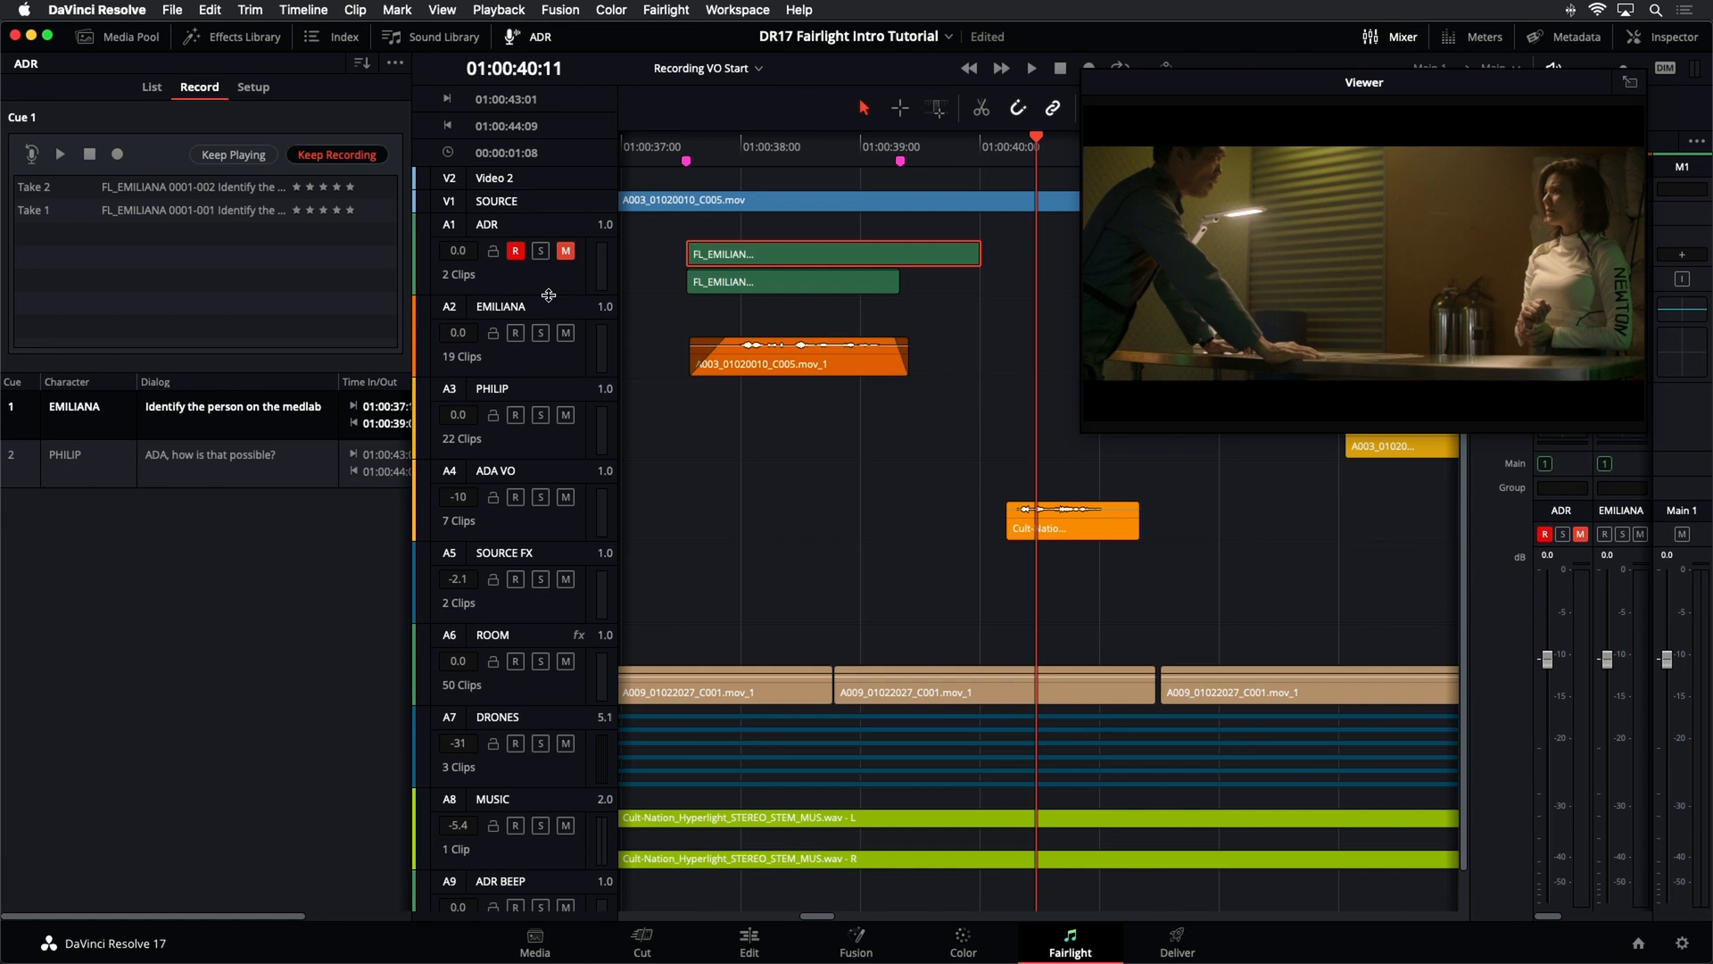
{"action": "left_click_drag", "start_coordinate": [550, 295], "coordinate": [552, 563]}
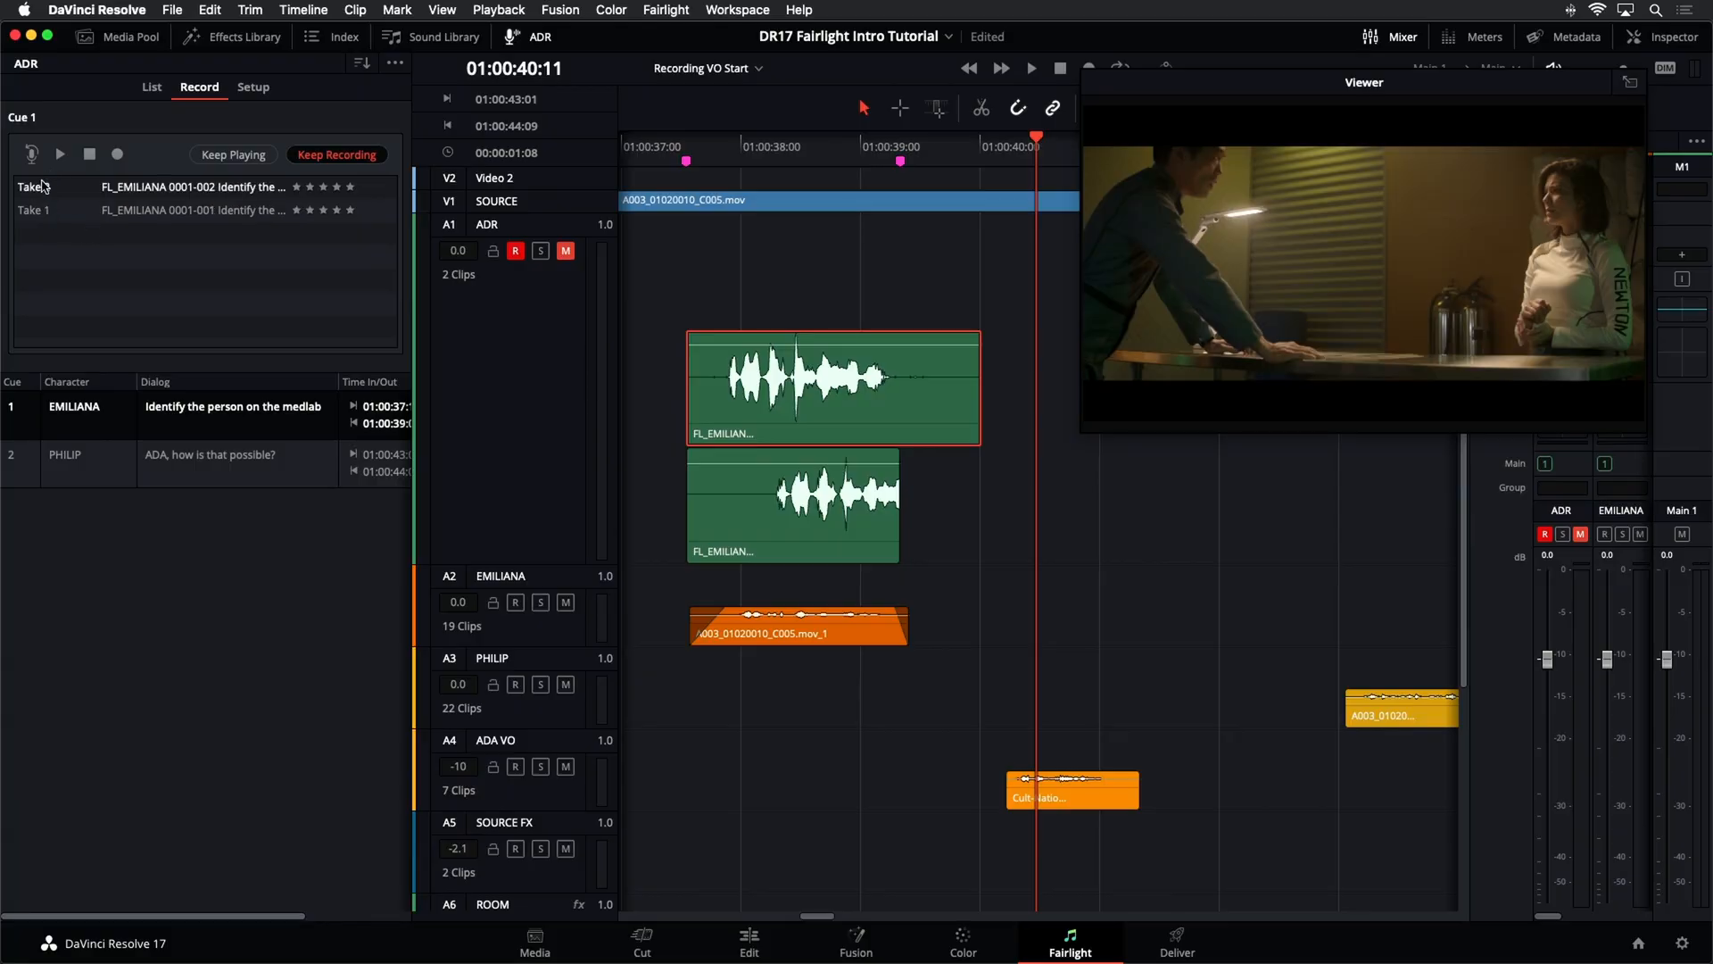
- Choose Take 1 for cue 1, play it briefly, and dock the floating video viewer
{"action": "left_click", "coordinate": [49, 209]}
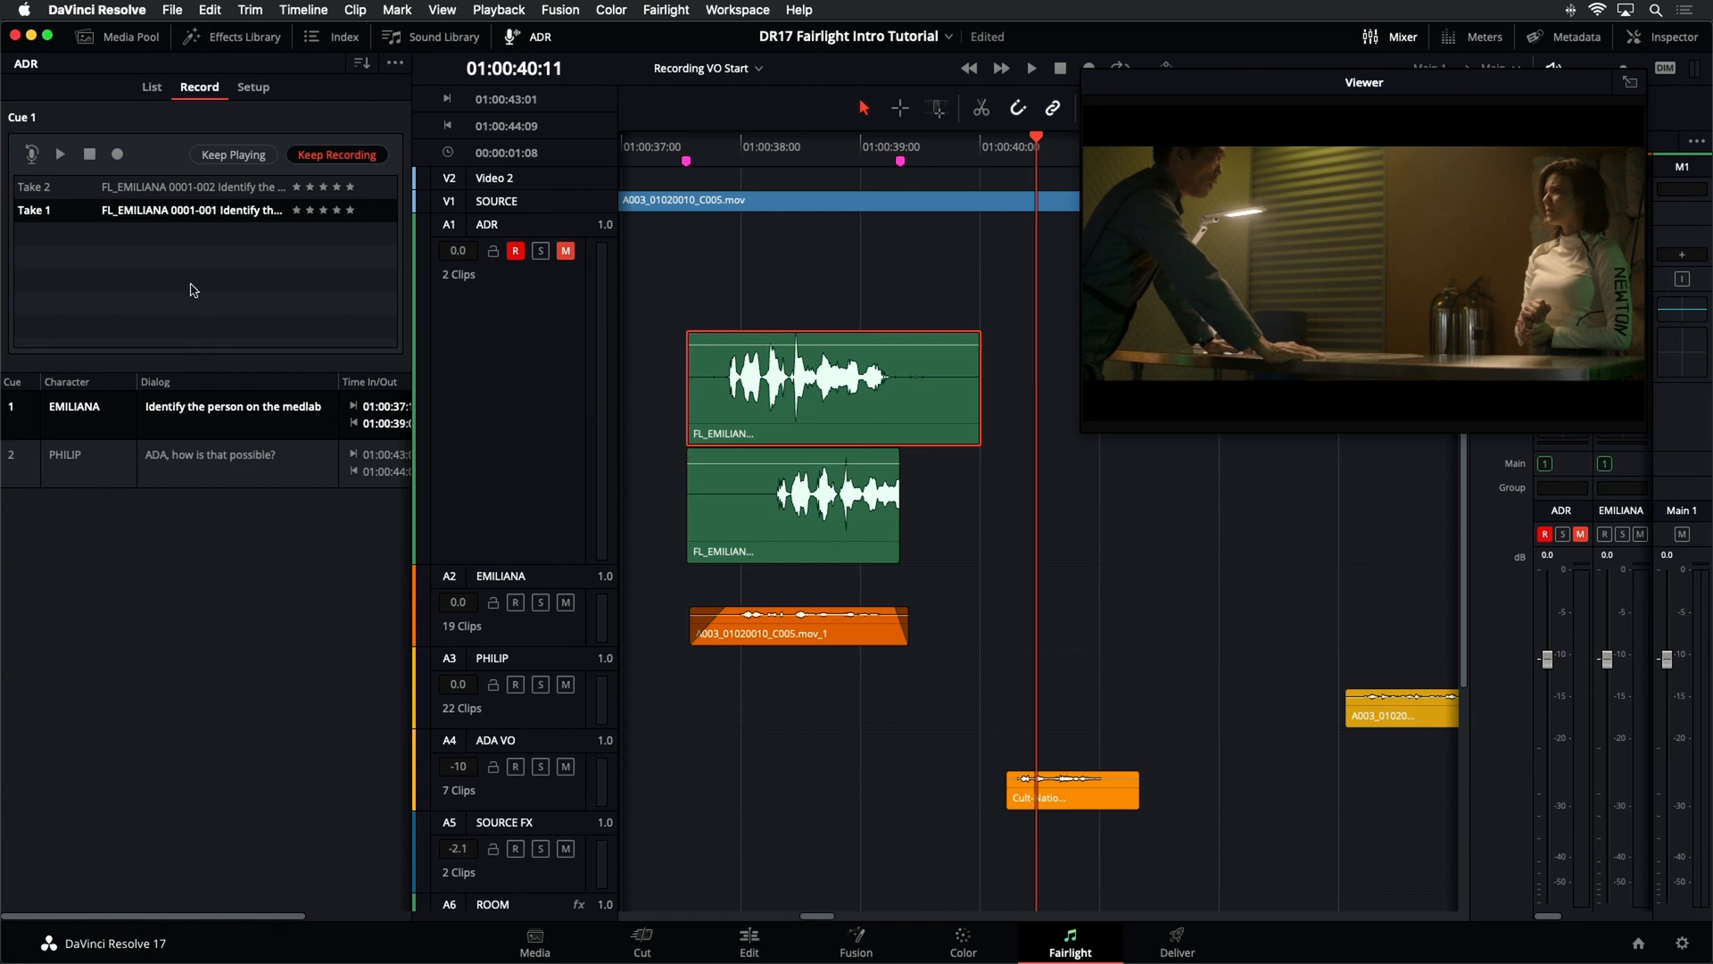
{"action": "left_click", "coordinate": [60, 156]}
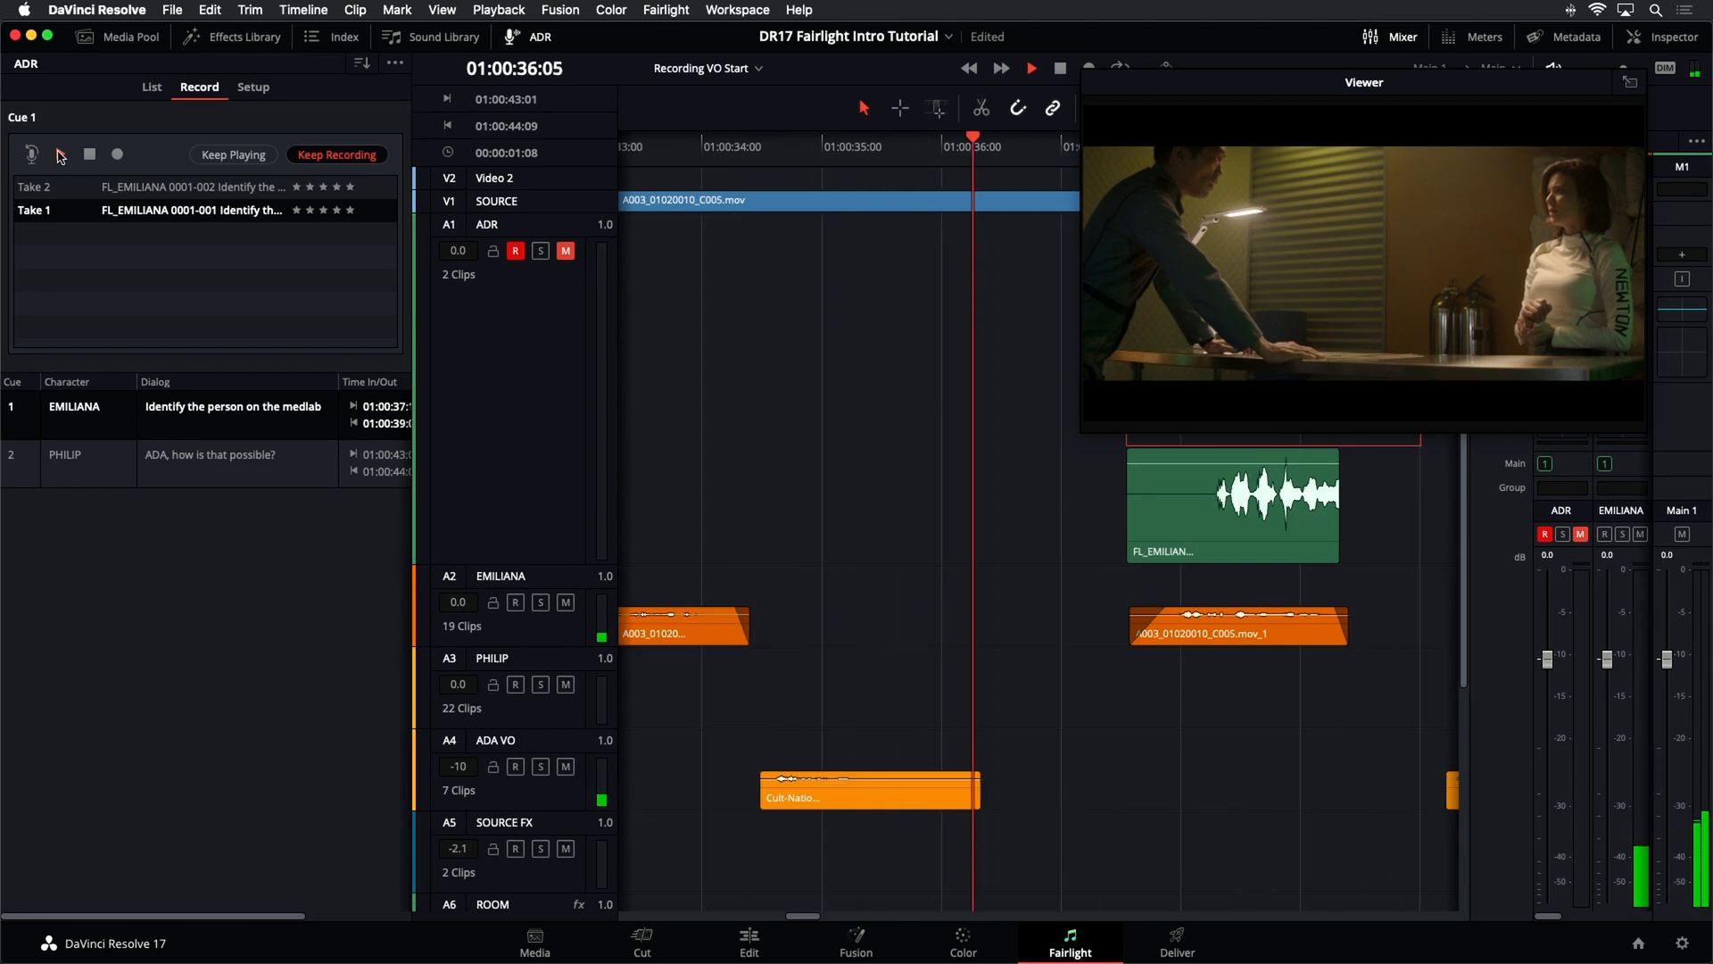
{"action": "key", "text": "space"}
{"action": "left_click", "coordinate": [1634, 82]}
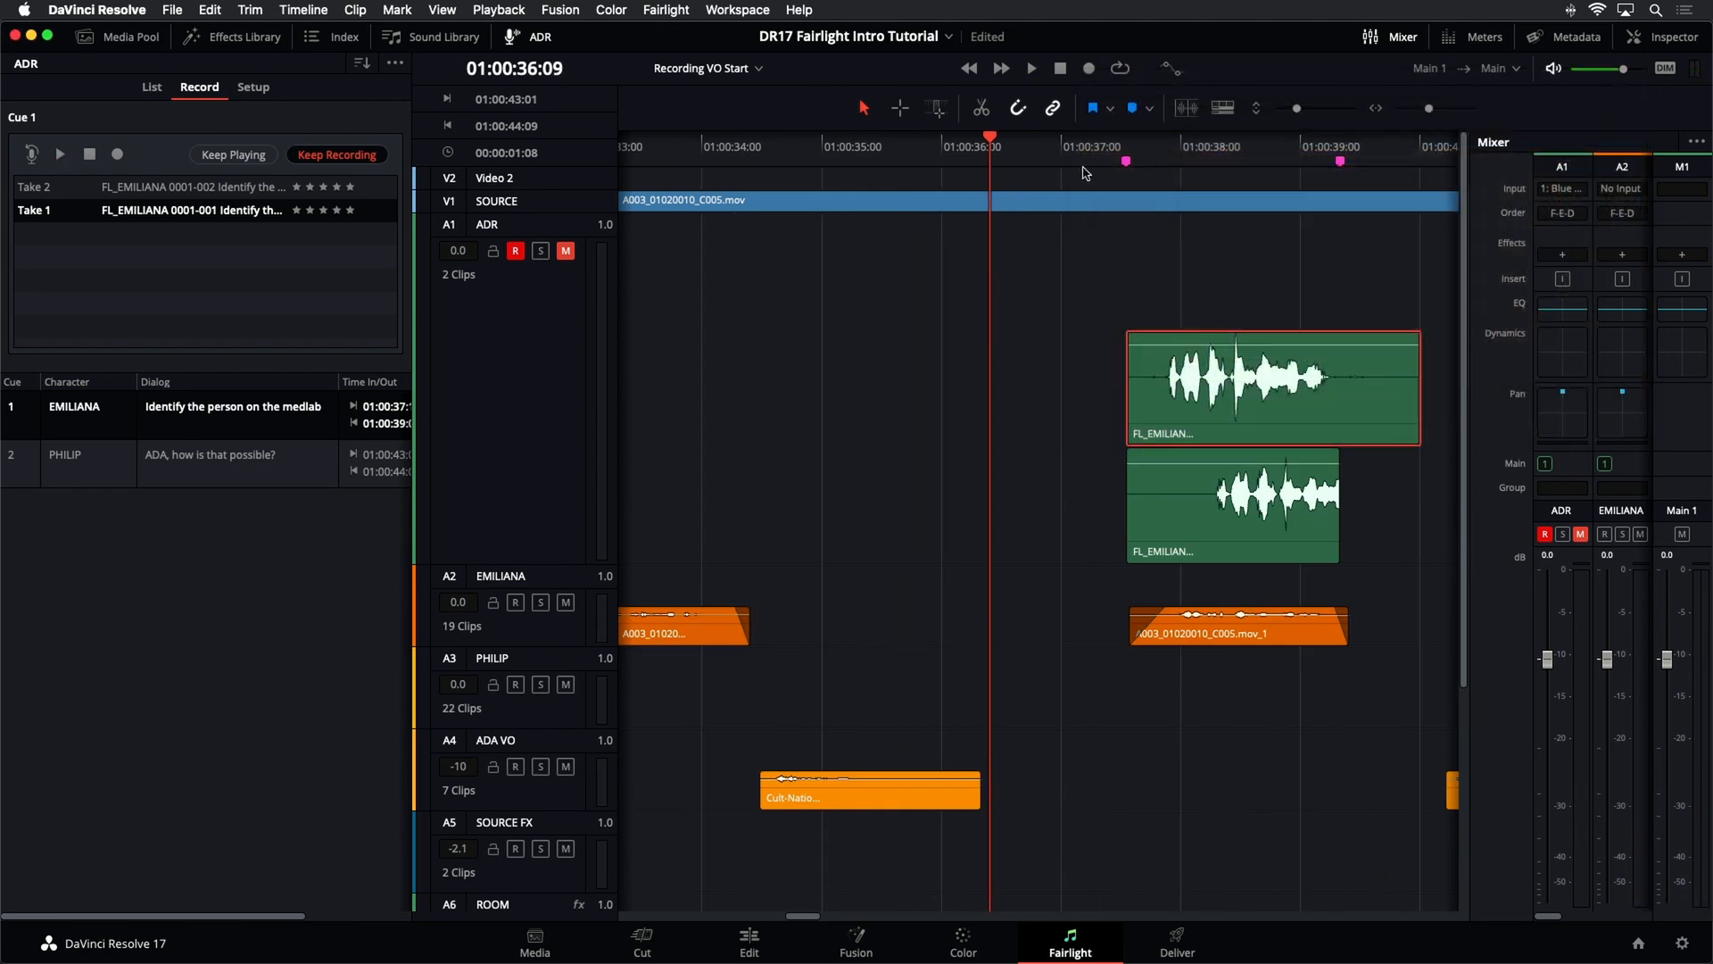
- Move the playhead ahead of cue 1 and play Take 1 partway through the line
{"action": "left_click", "coordinate": [1219, 109]}
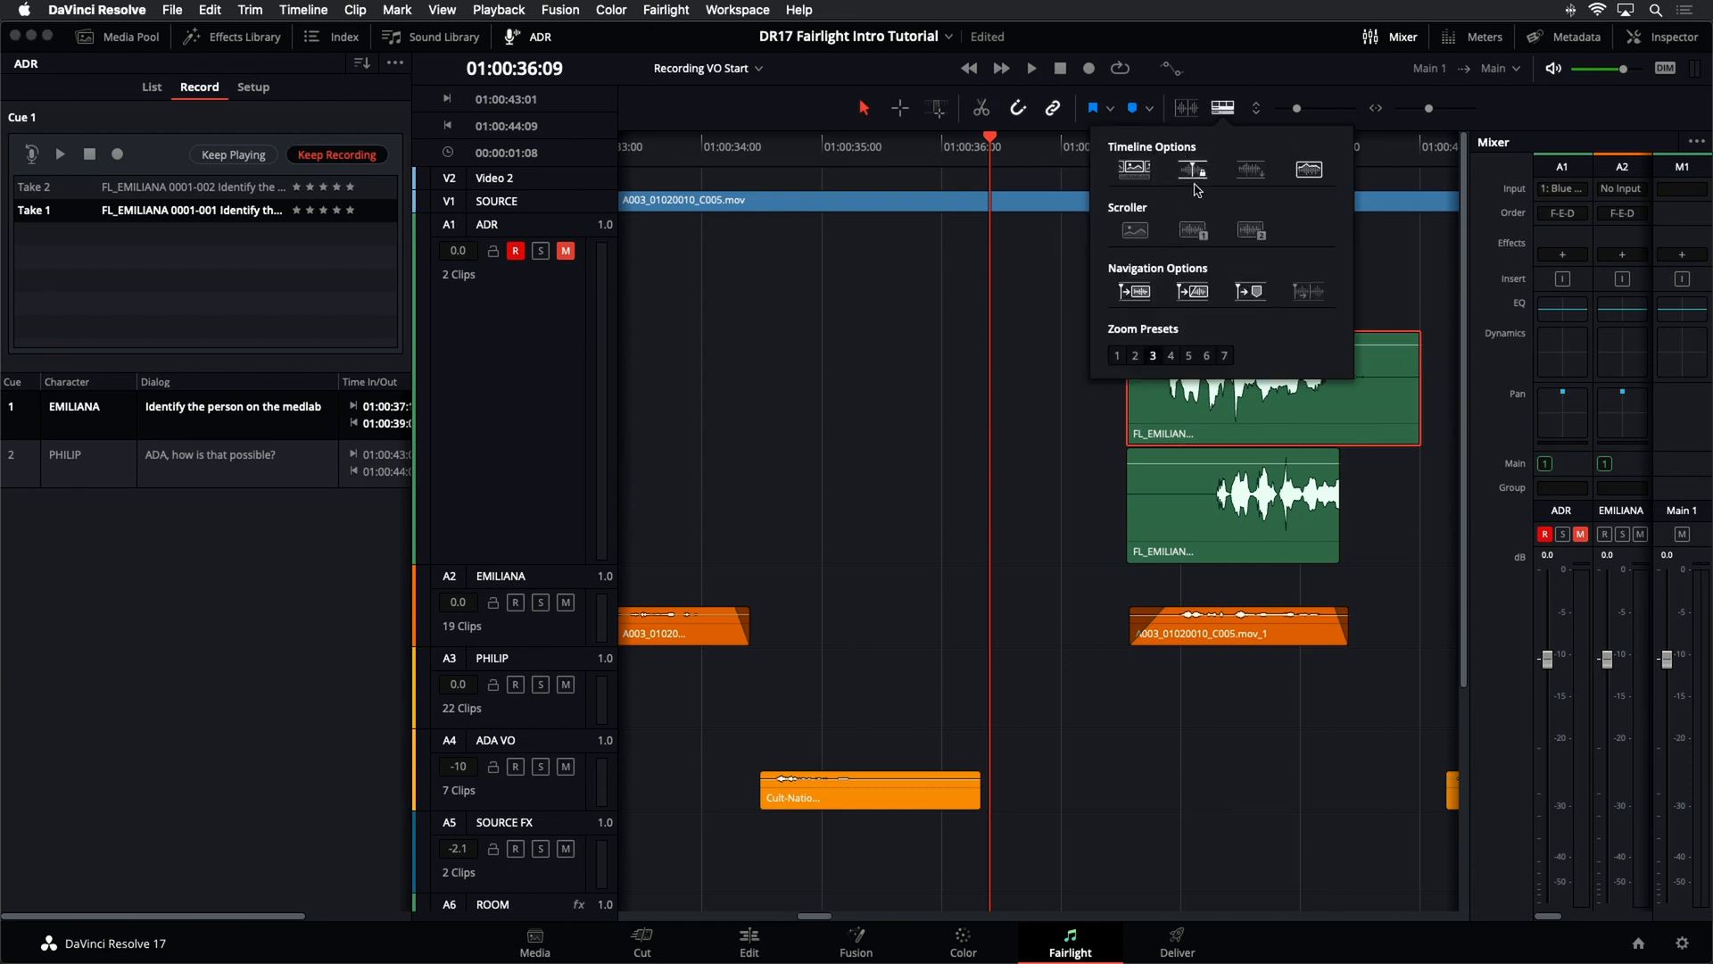
{"action": "left_click", "coordinate": [974, 342]}
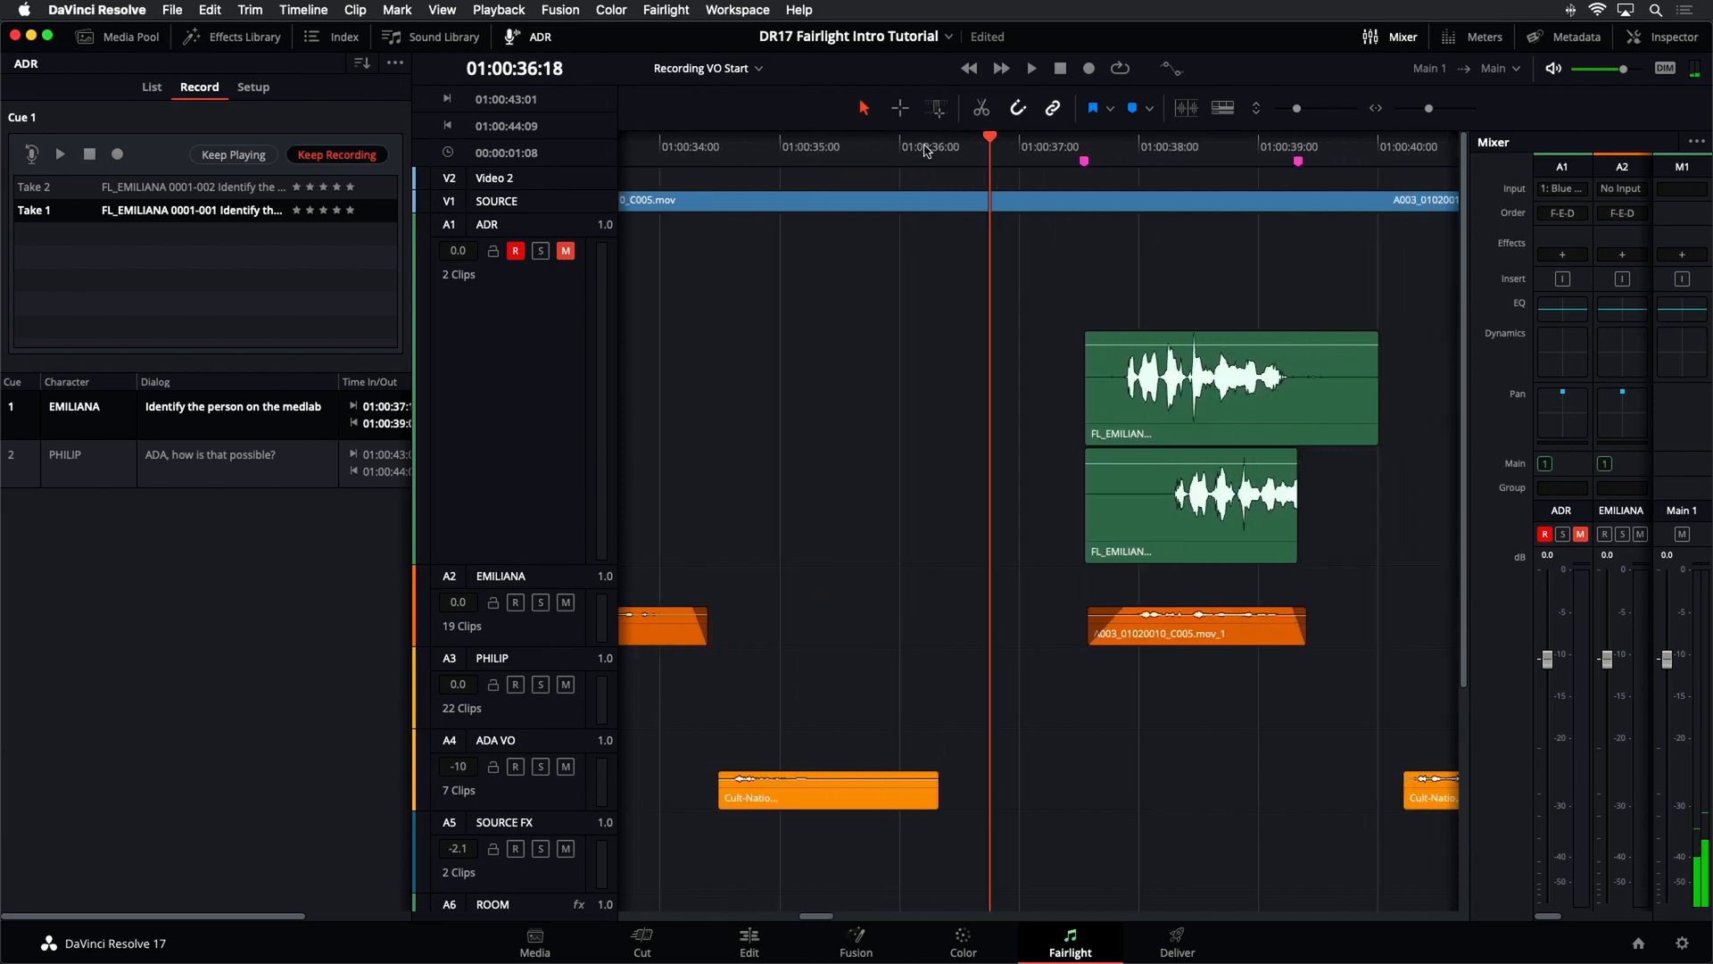
{"action": "left_click_drag", "start_coordinate": [988, 137], "coordinate": [833, 156]}
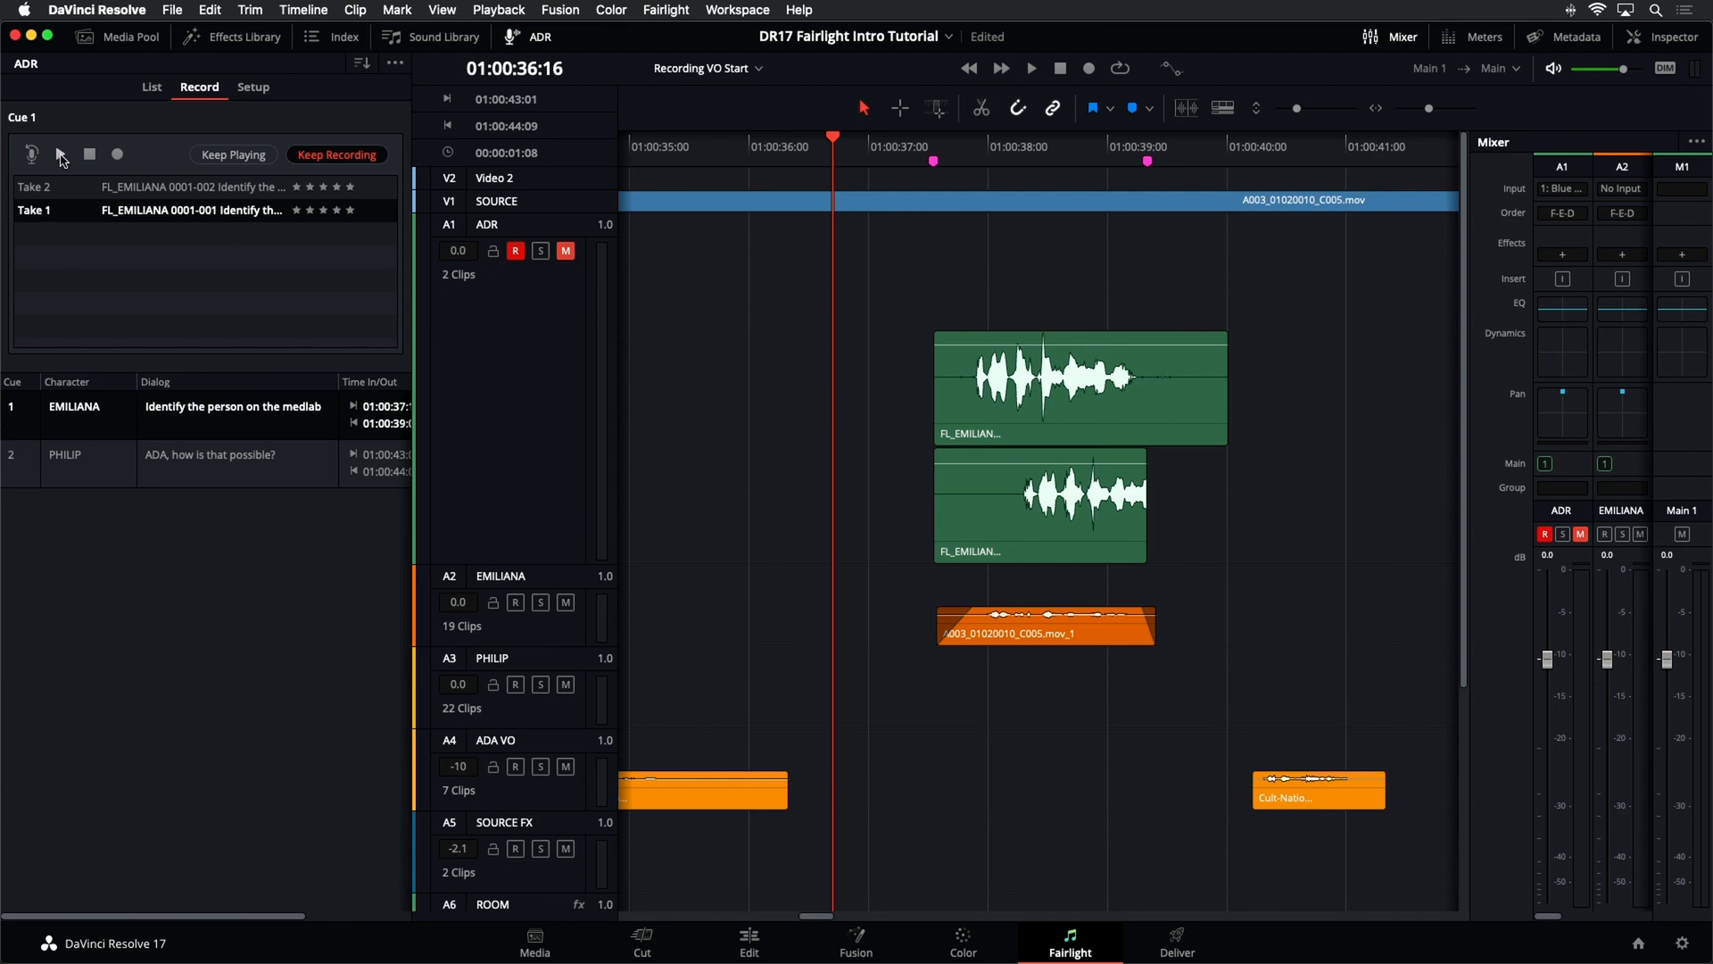
{"action": "left_click", "coordinate": [62, 158]}
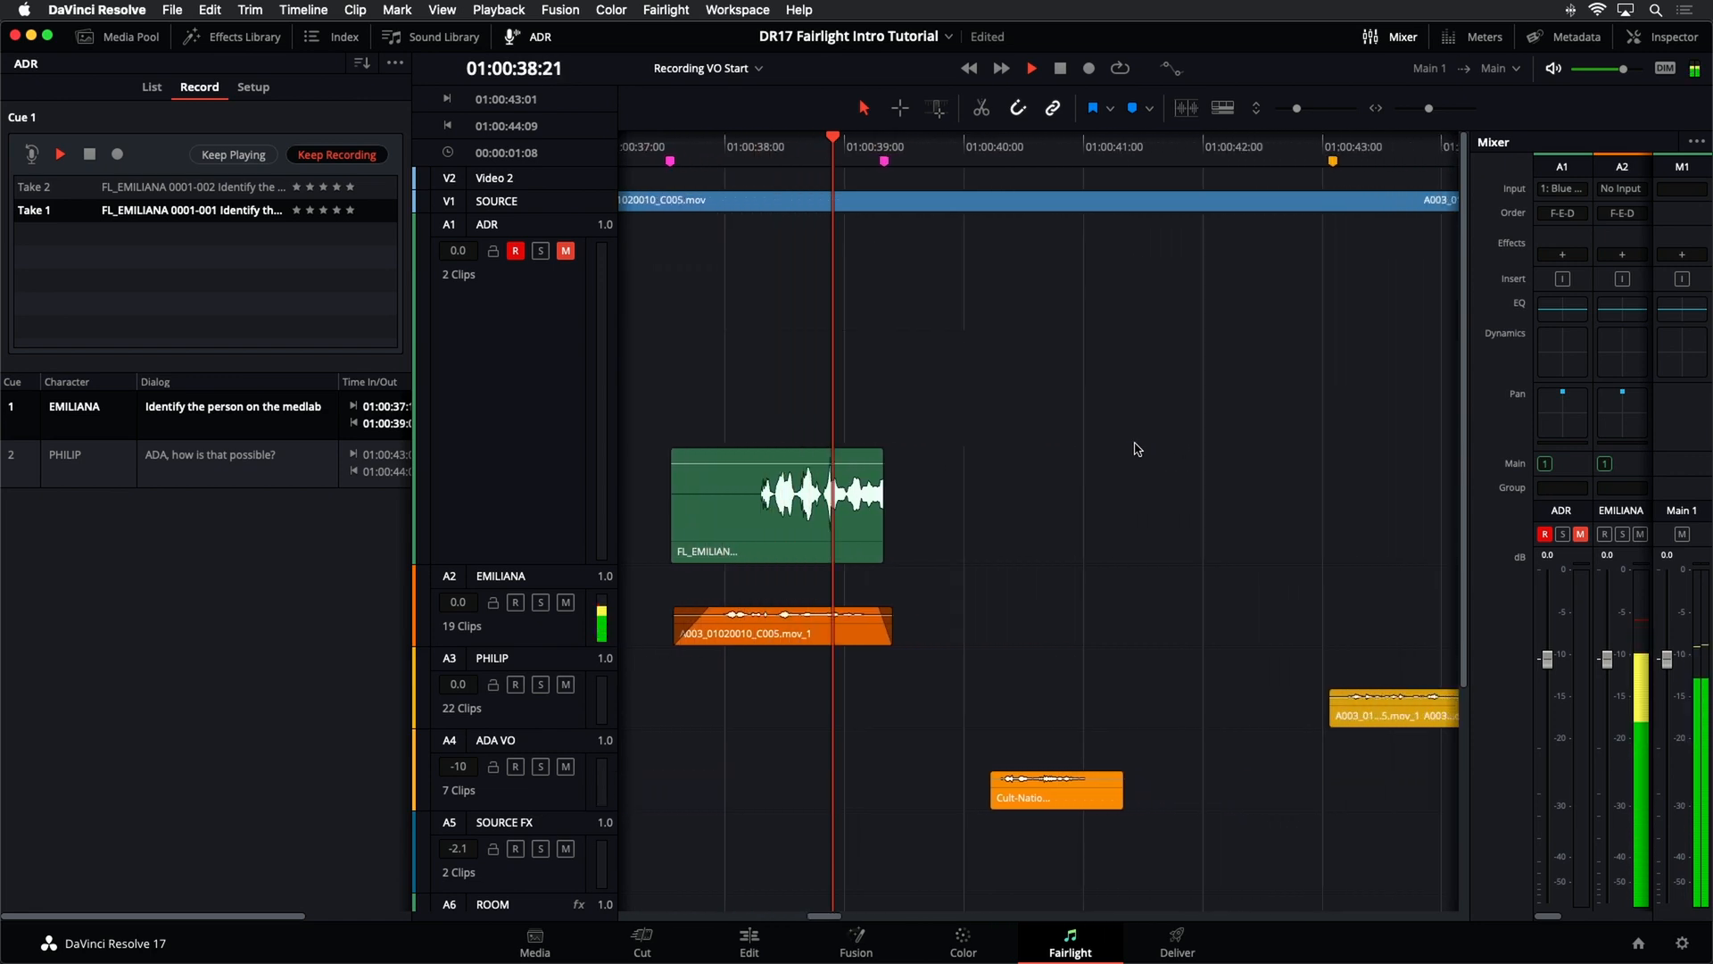
{"action": "key", "text": "space"}
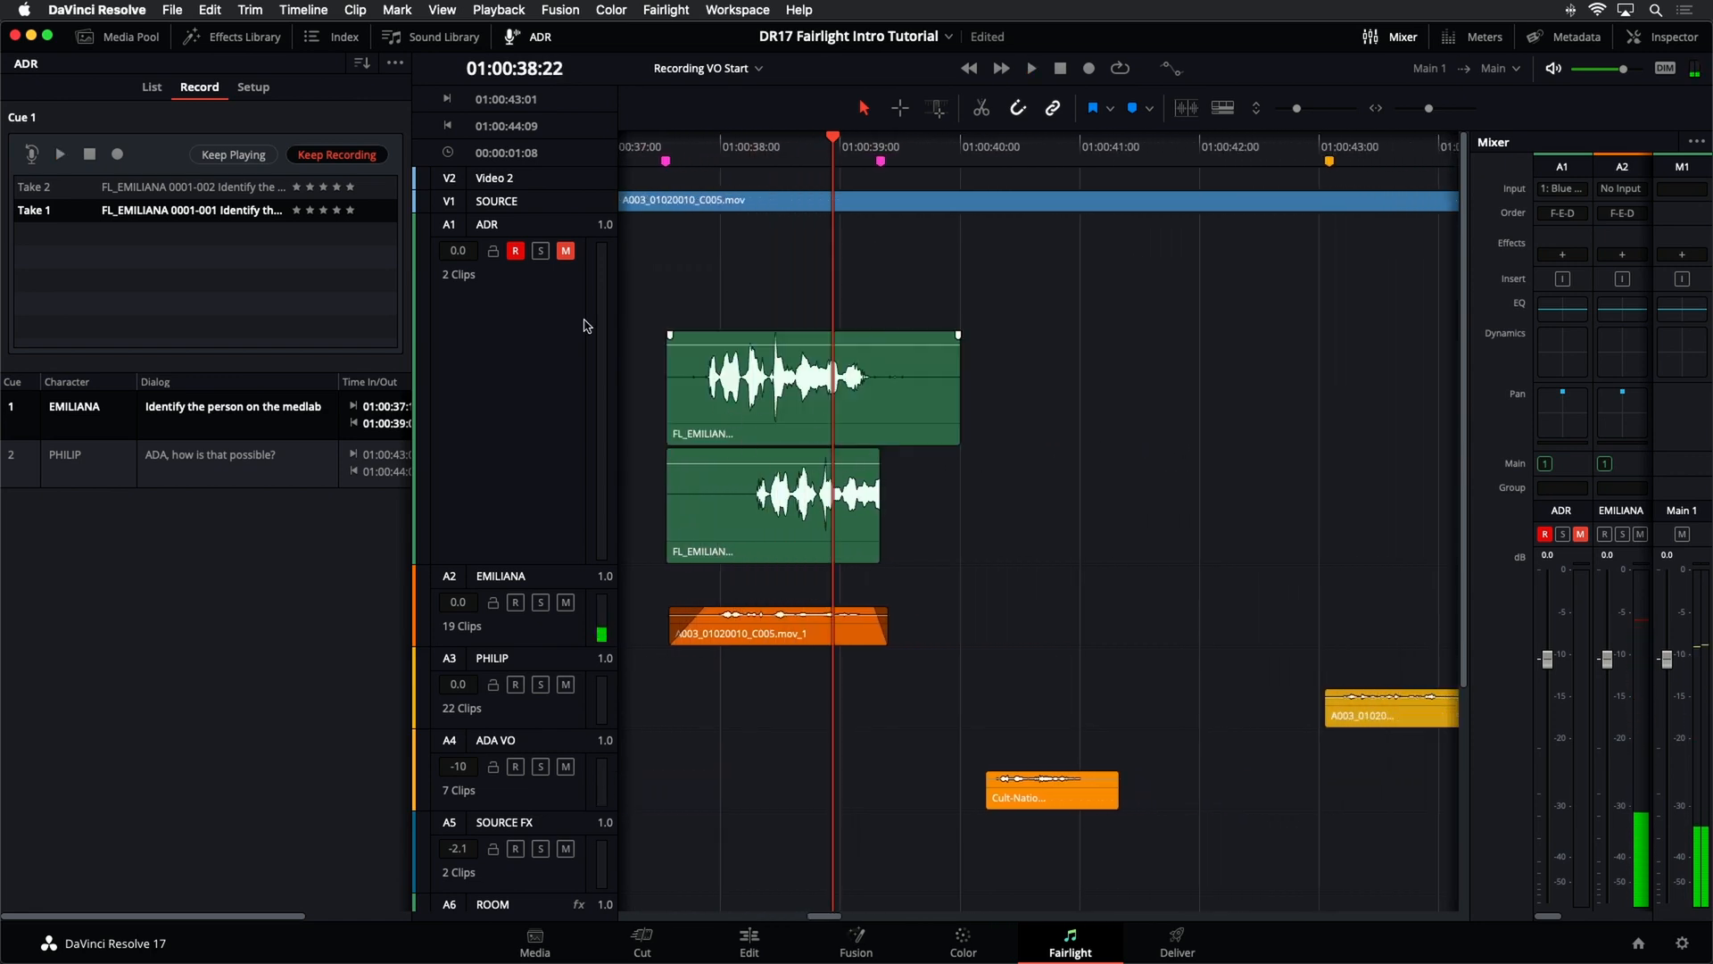
- Unmute the ADR track and play Take 2 of cue 1
{"action": "left_click", "coordinate": [567, 252]}
{"action": "left_click", "coordinate": [83, 193]}
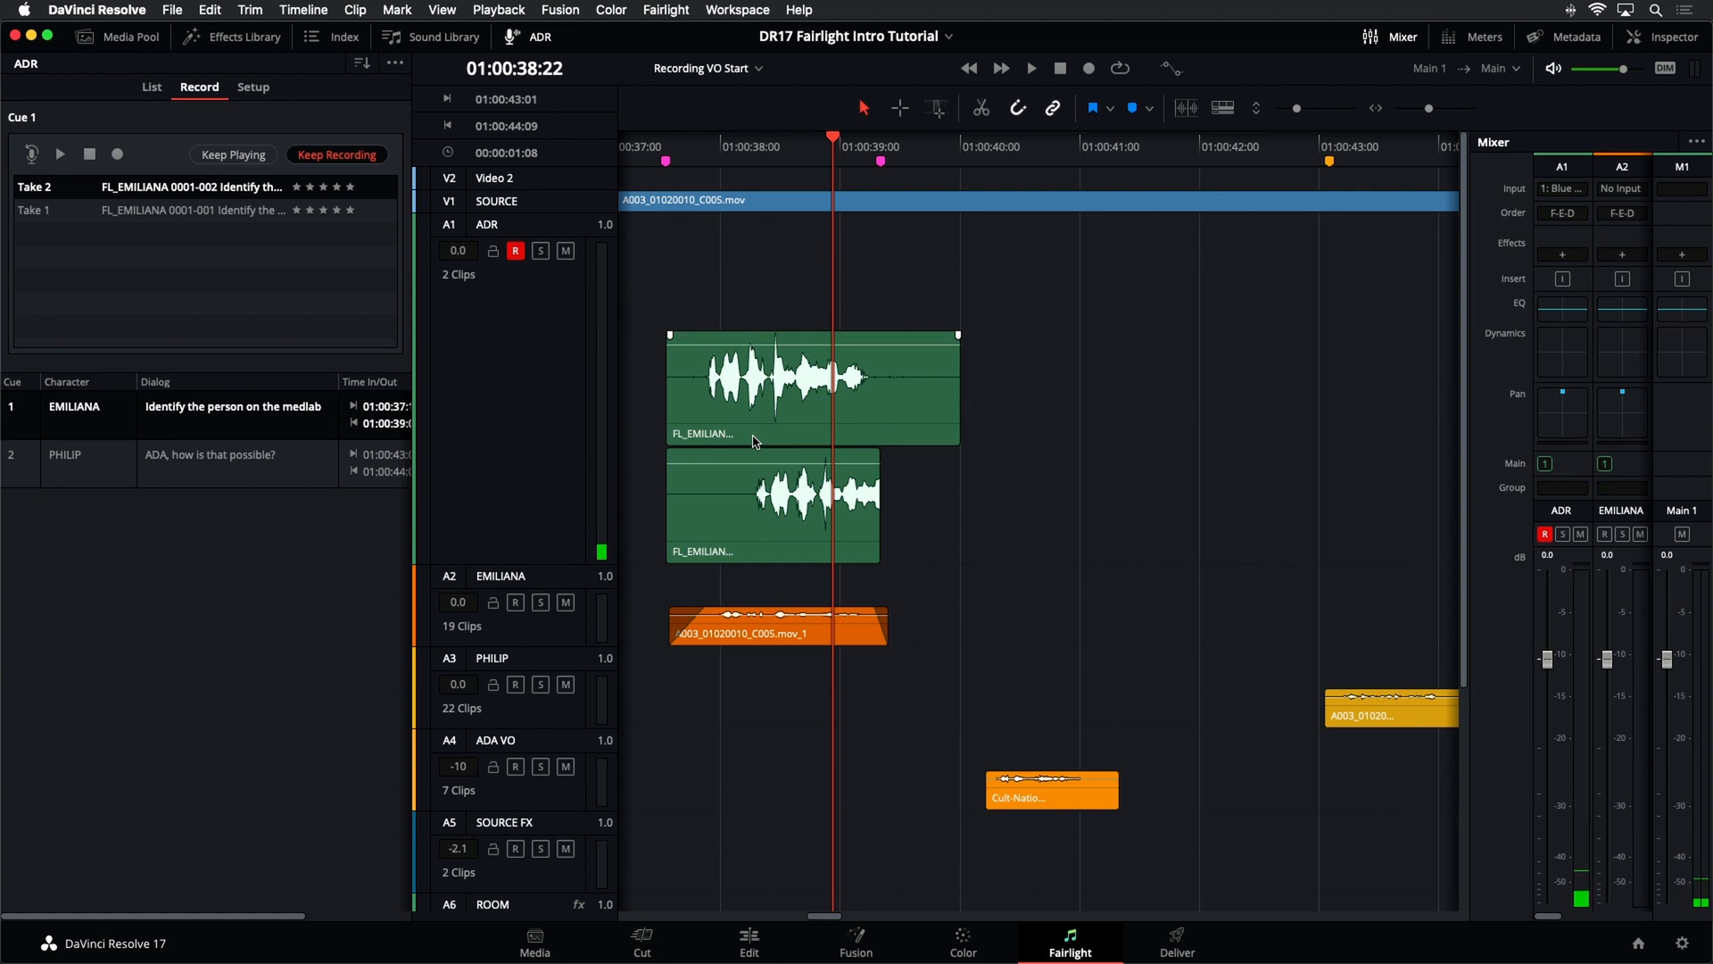
{"action": "key", "text": "super+minus"}
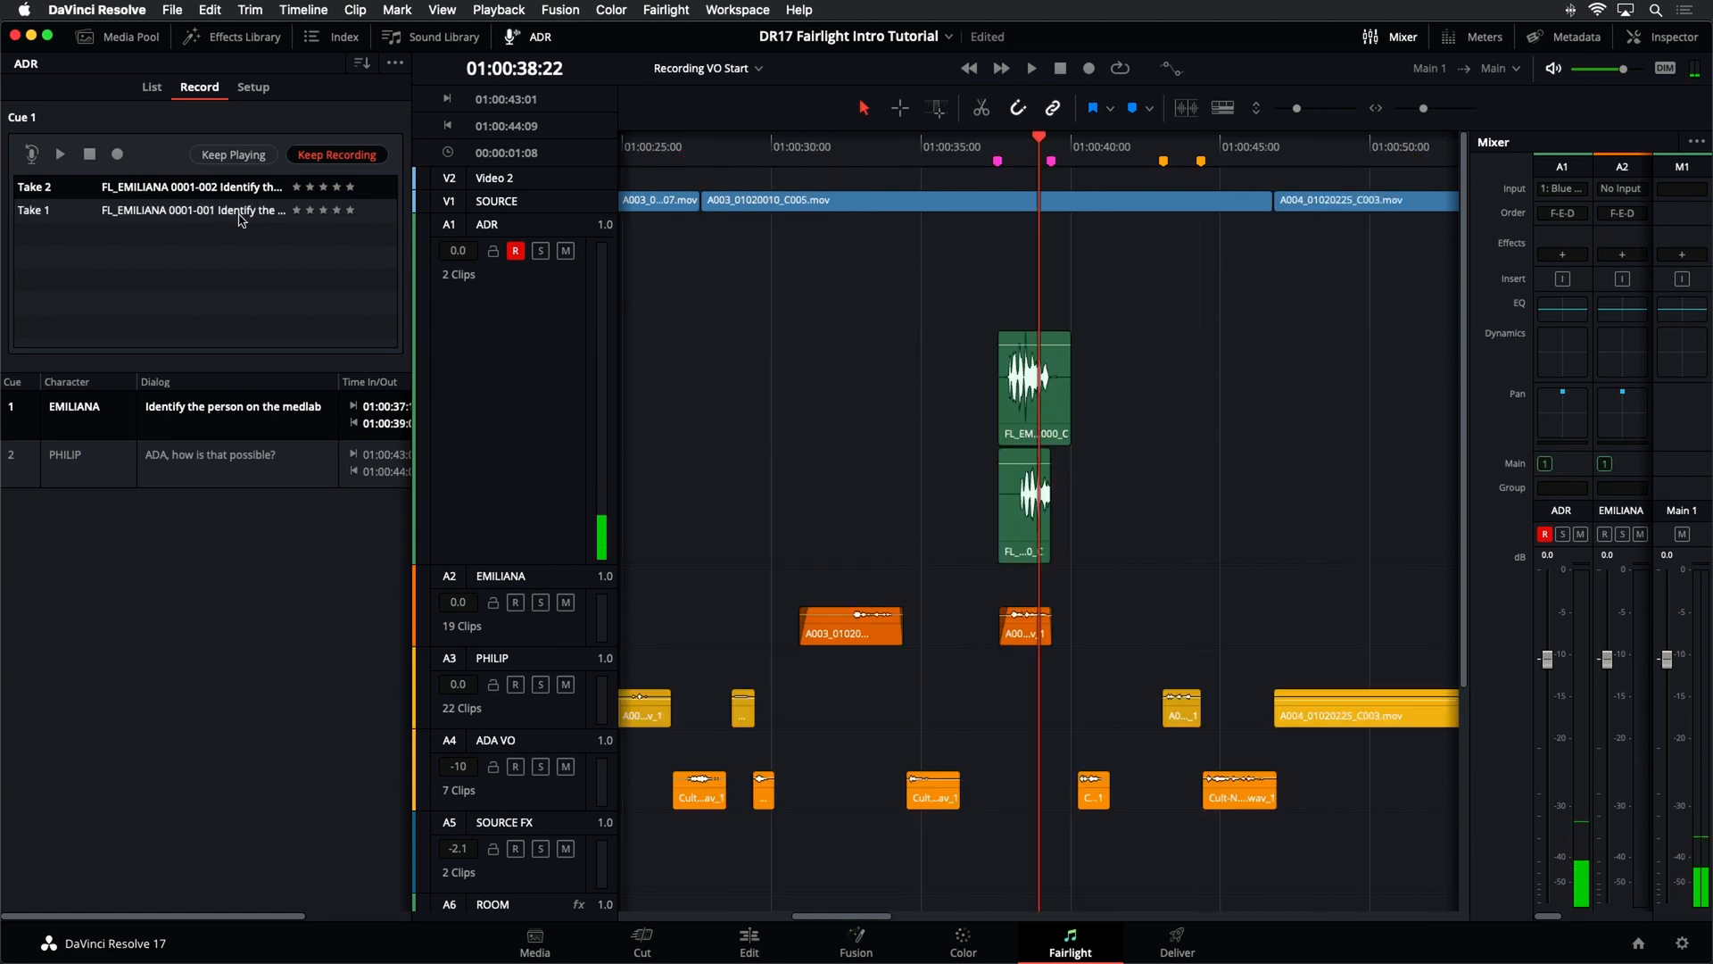
{"action": "left_click", "coordinate": [60, 155]}
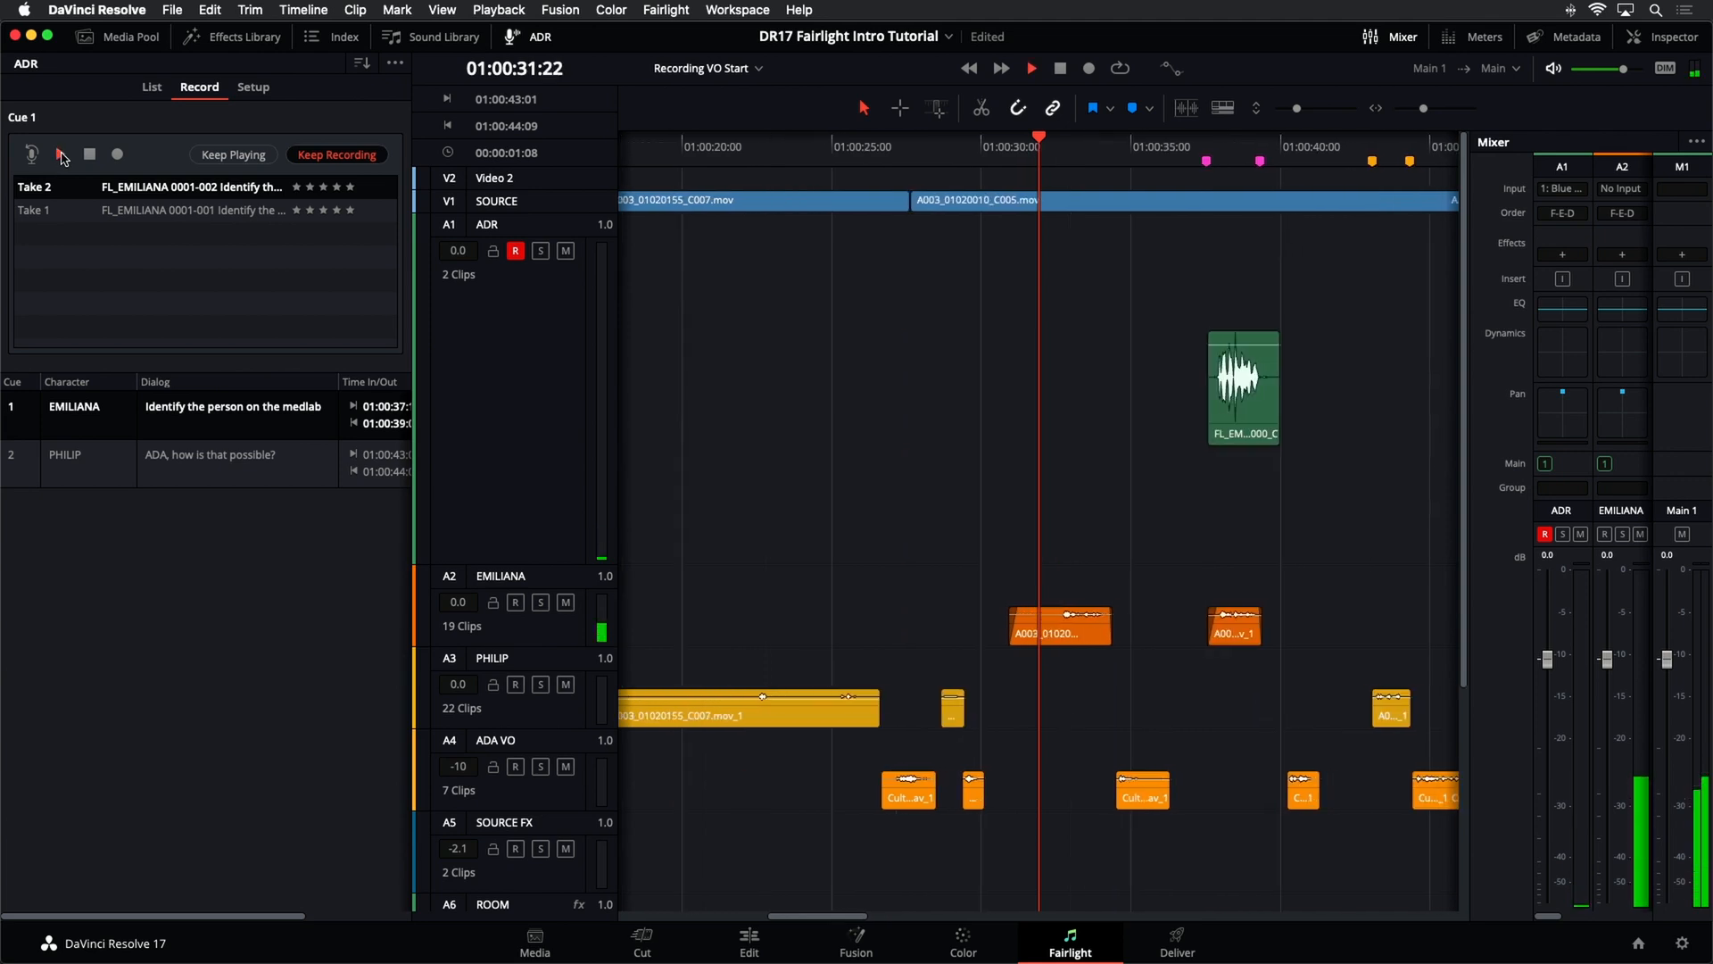
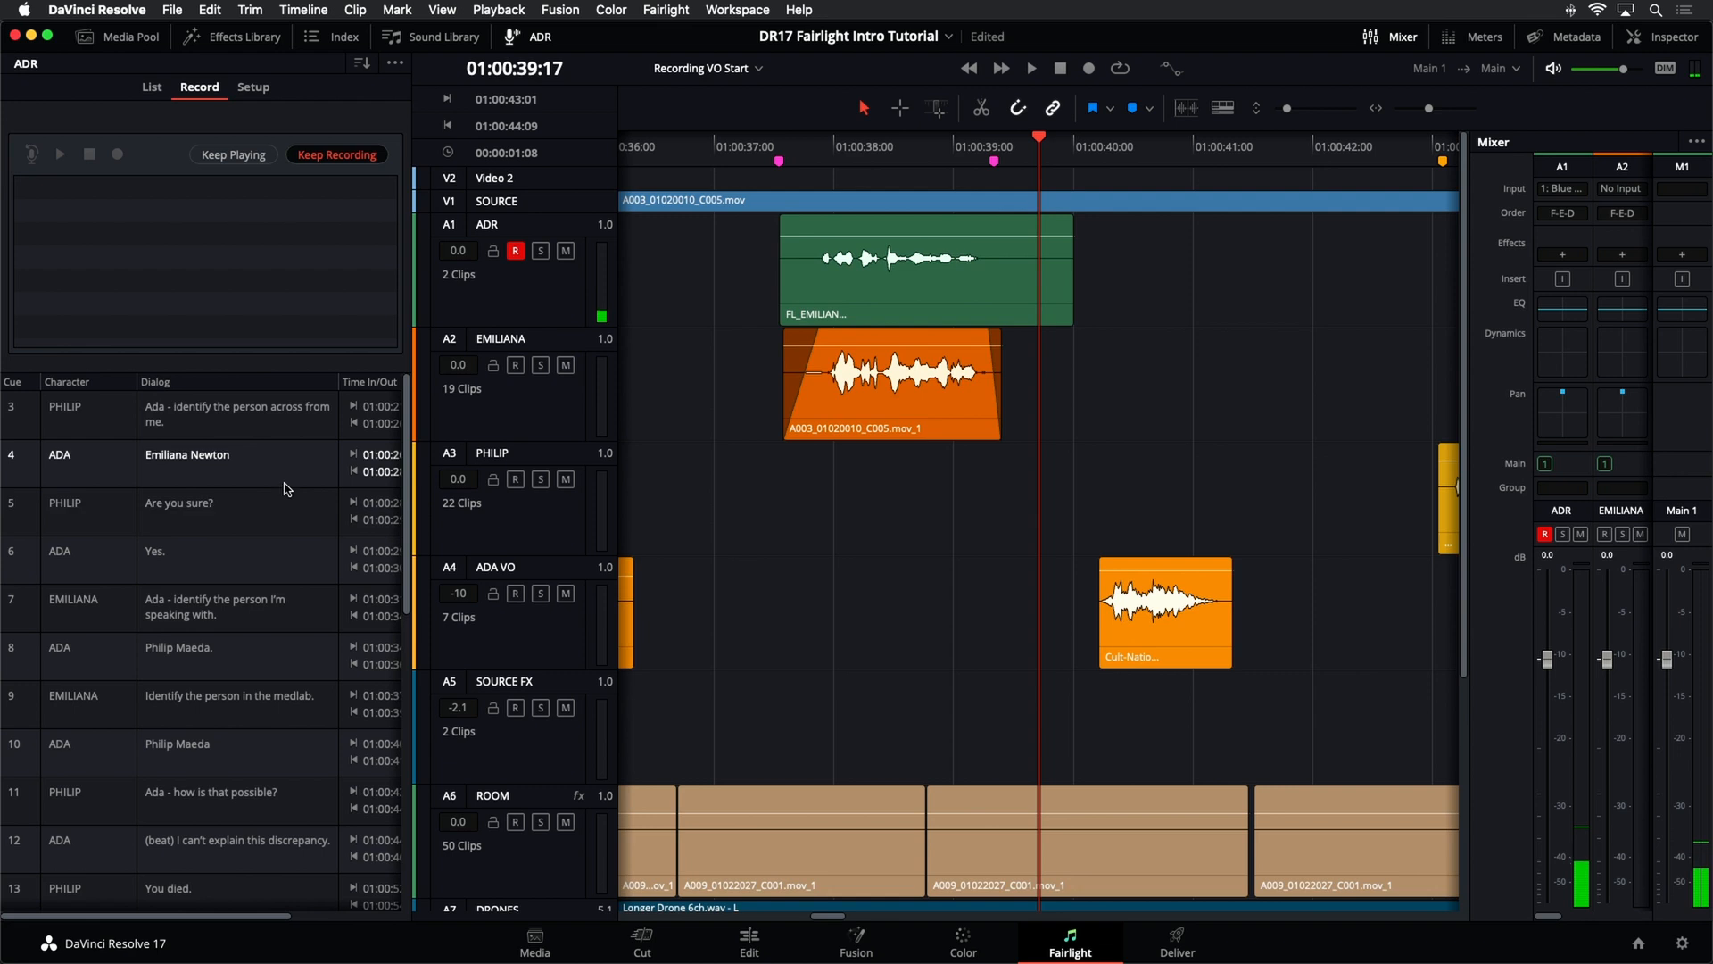
- Jump to cues 3, 6 and 4 on the timeline and look through the full cue list
{"action": "left_click", "coordinate": [73, 418]}
{"action": "left_click", "coordinate": [90, 557]}
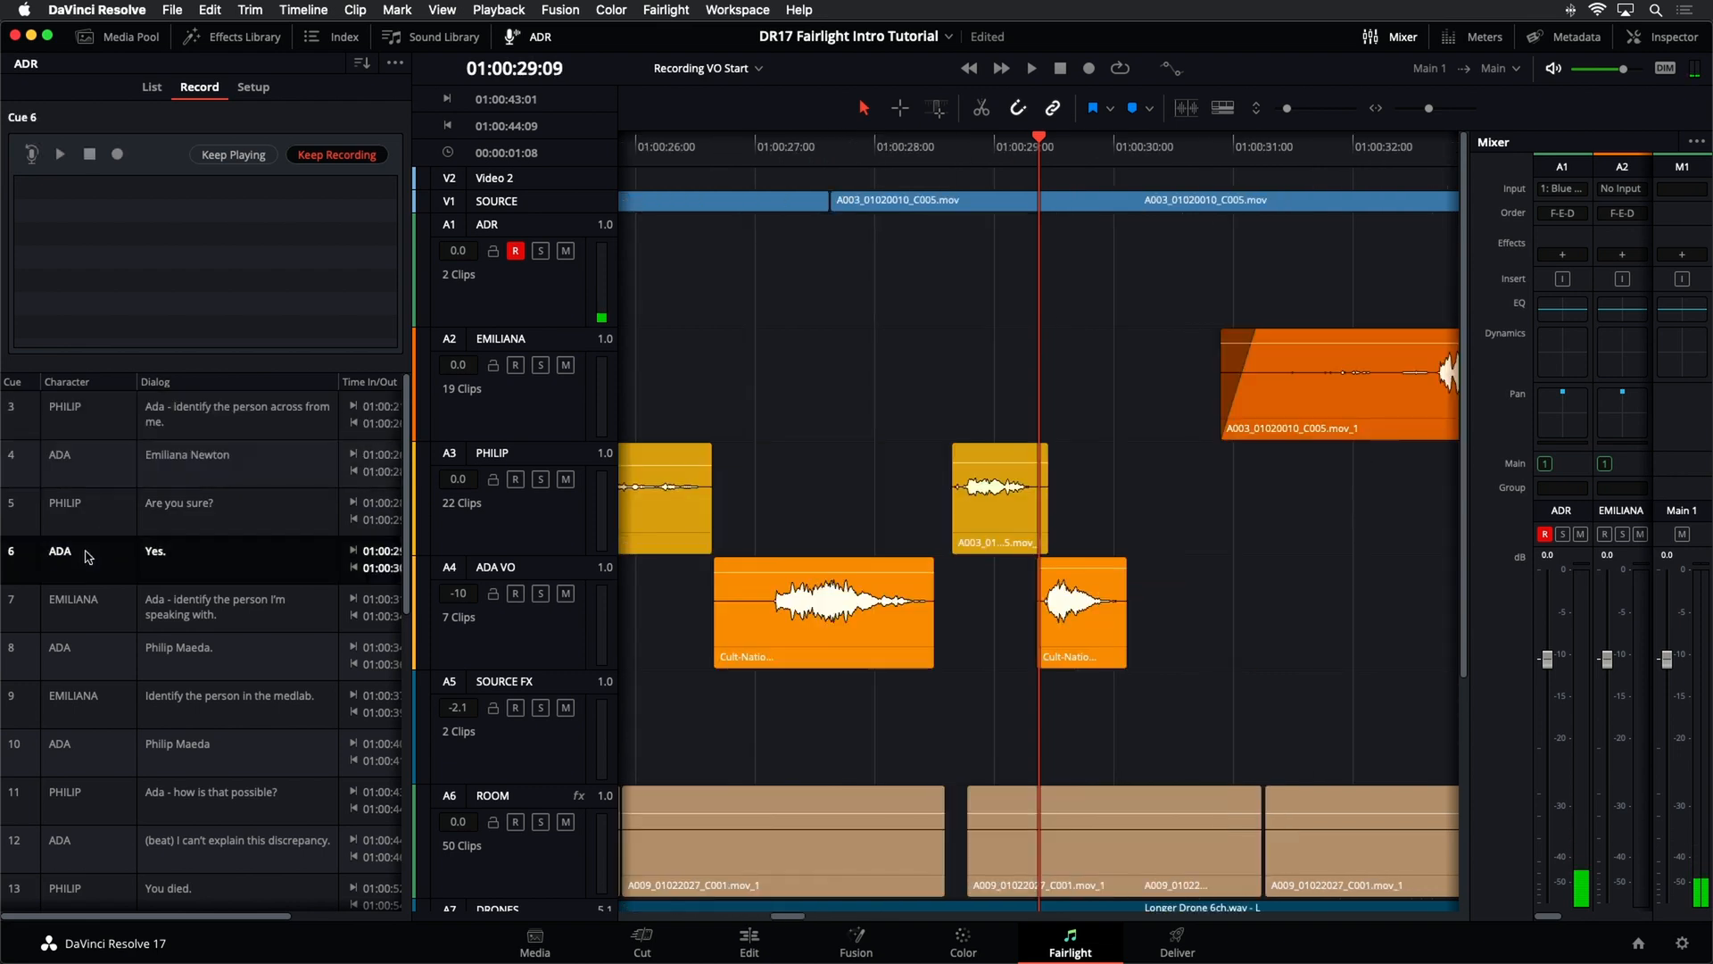
{"action": "left_click", "coordinate": [89, 484]}
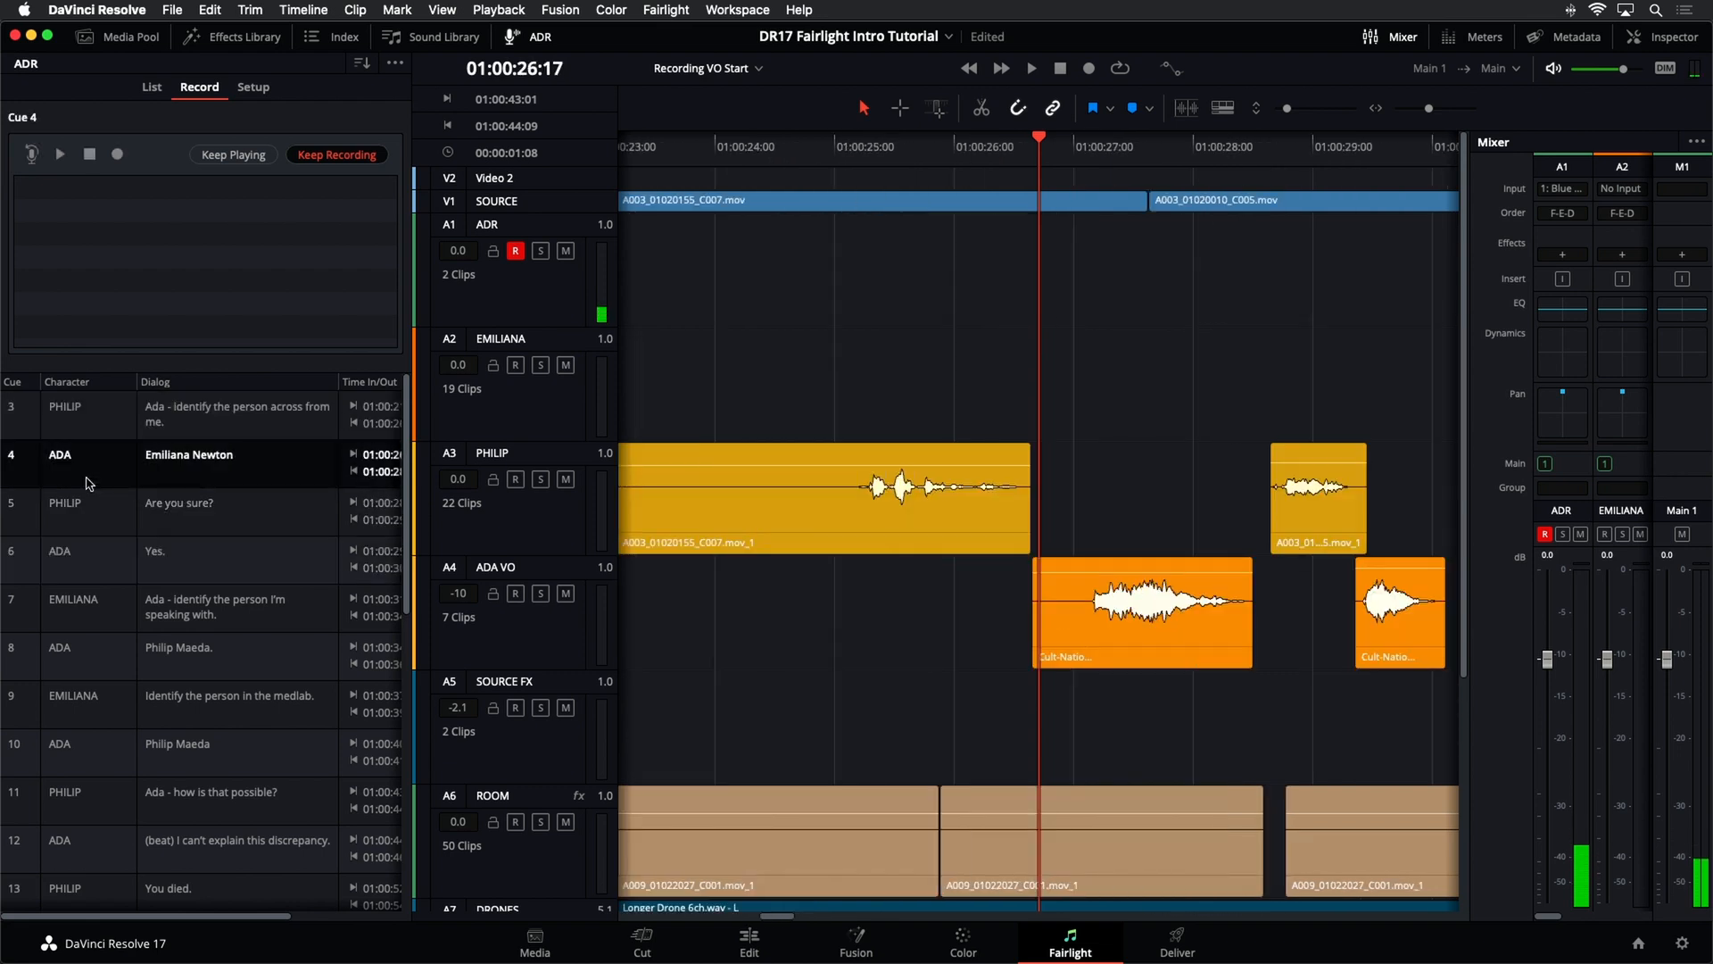
{"action": "left_click", "coordinate": [152, 88]}
{"action": "scroll", "coordinate": [182, 625], "scroll_direction": "down", "scroll_amount": 10}
{"action": "scroll", "coordinate": [180, 631], "scroll_direction": "up", "scroll_amount": 10}
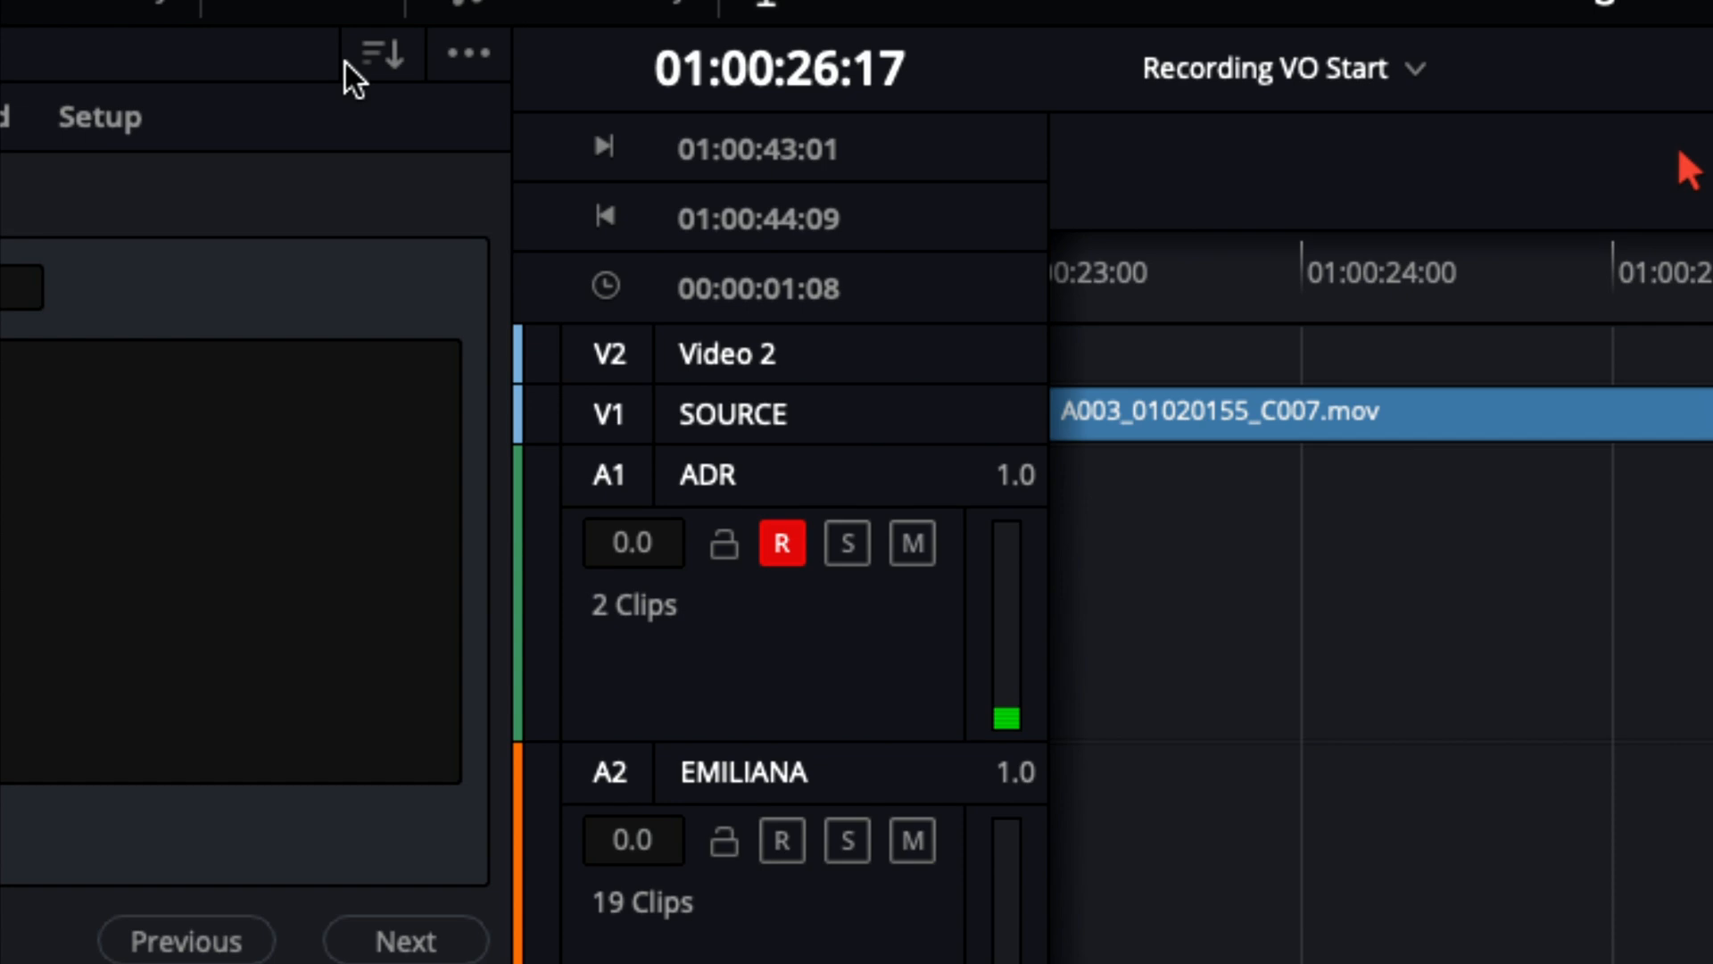
- Filter the cue list to PHILIP's lines by hiding the ADA and EMILIANA characters
{"action": "left_click", "coordinate": [384, 51]}
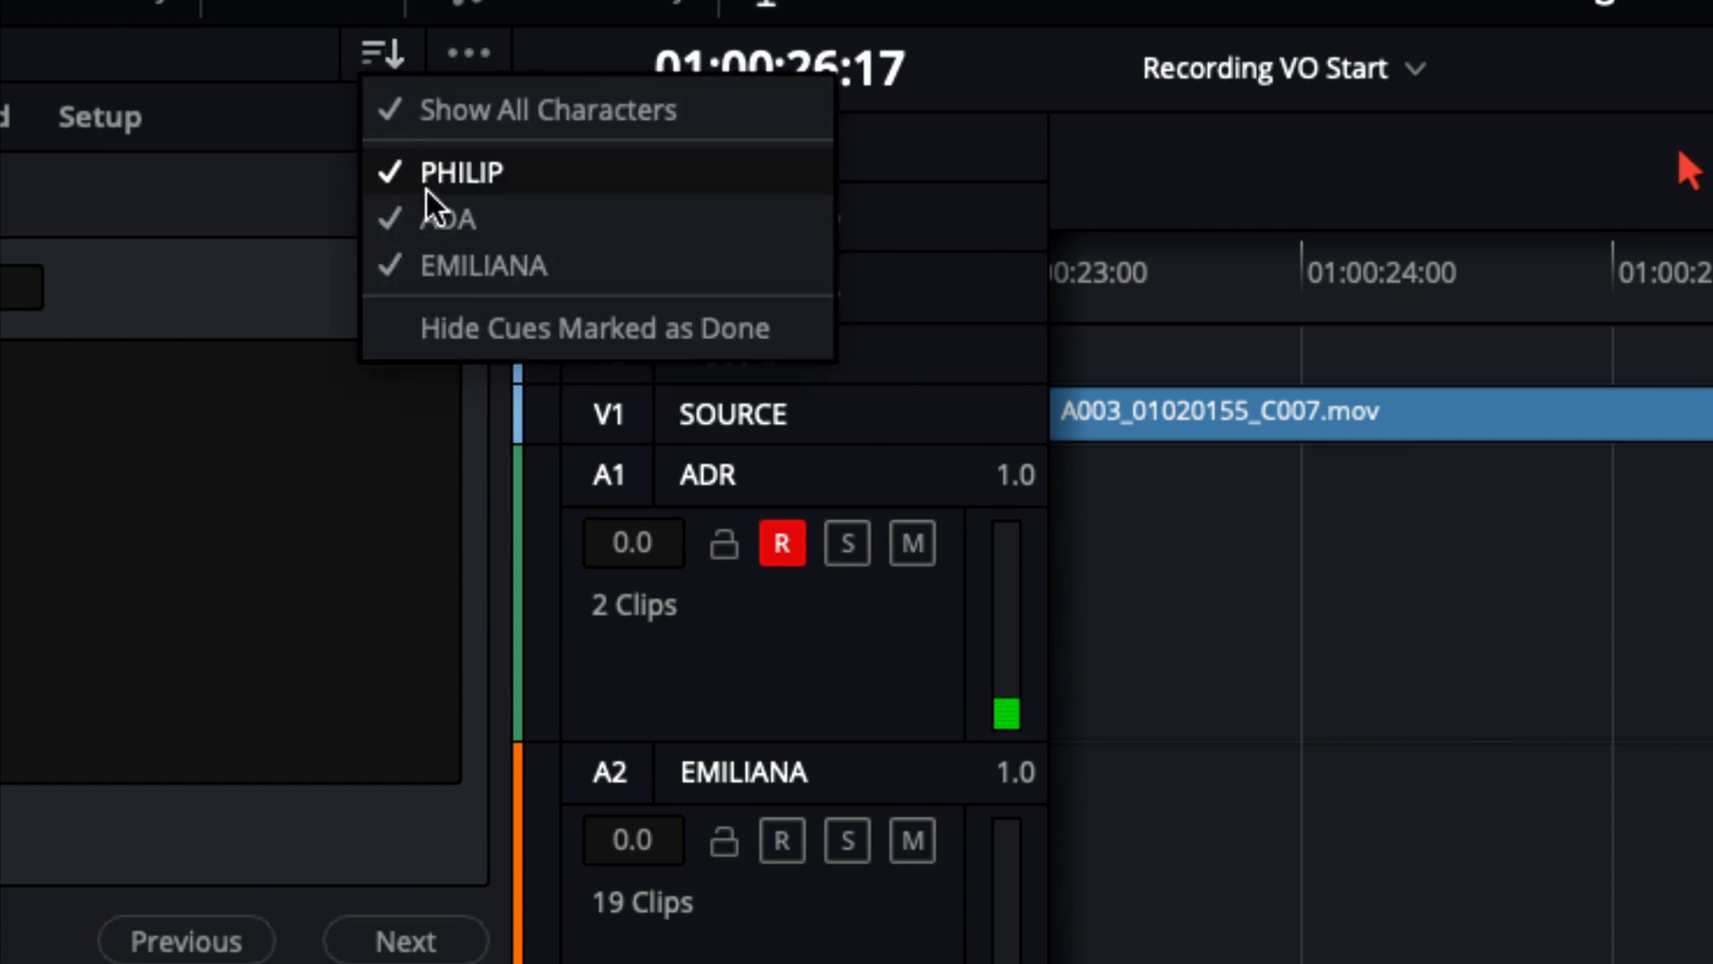
{"action": "left_click", "coordinate": [435, 216]}
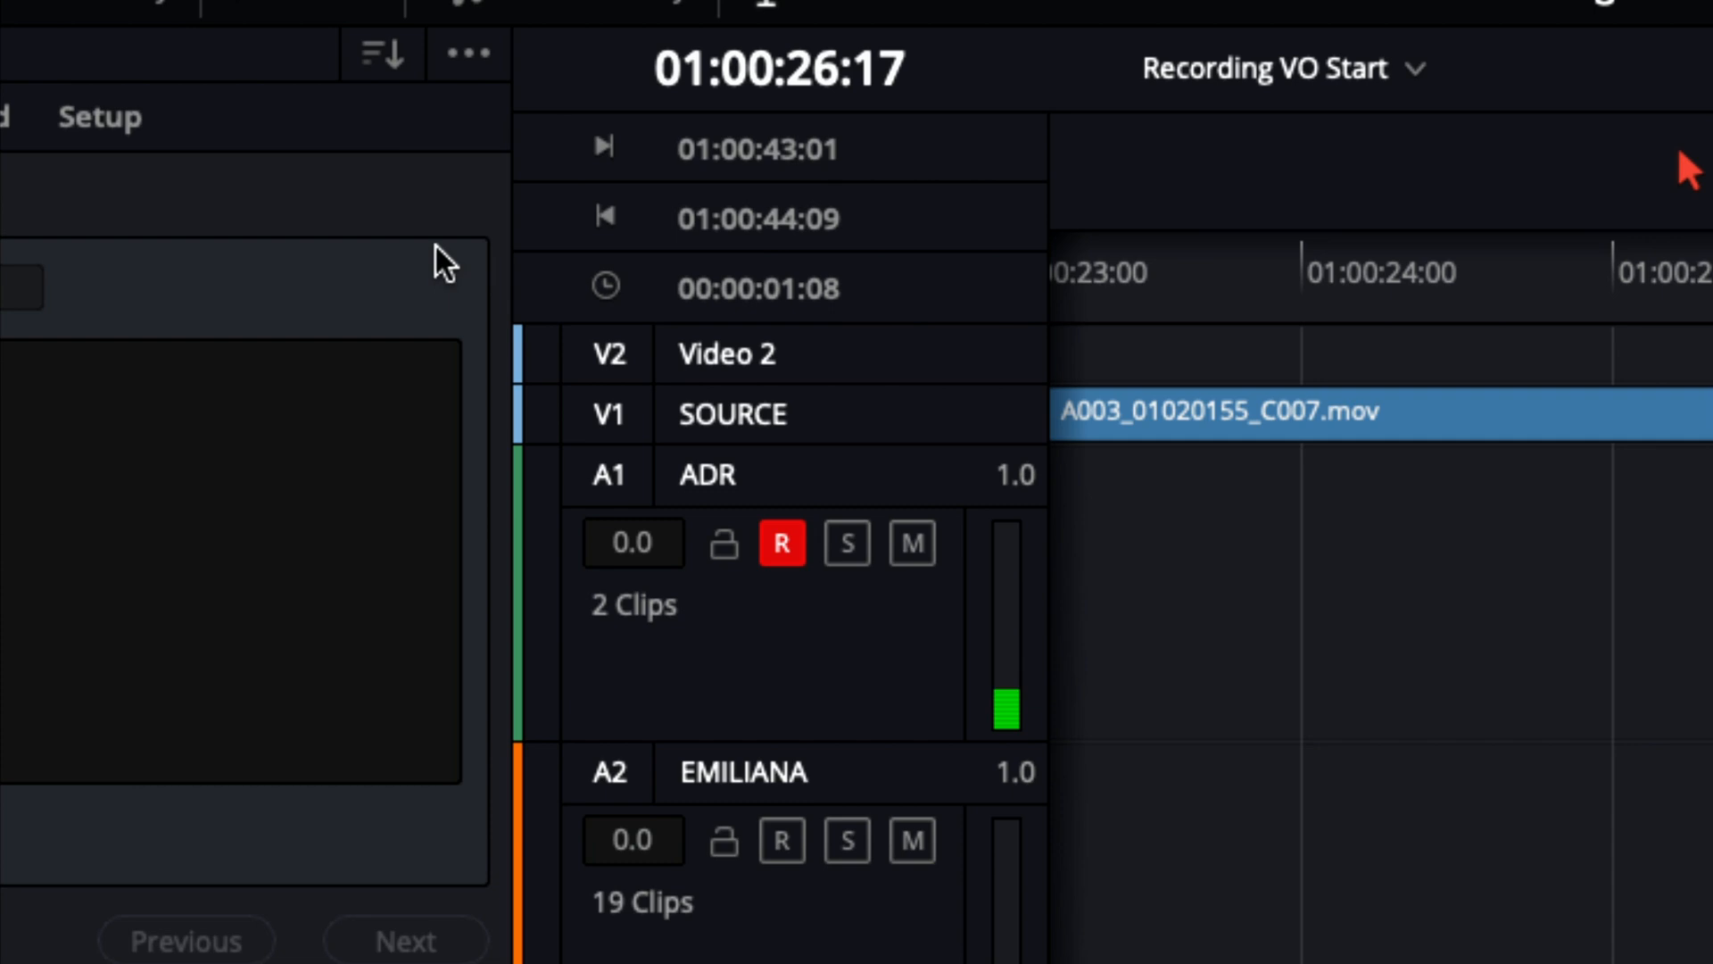
{"action": "left_click", "coordinate": [400, 67]}
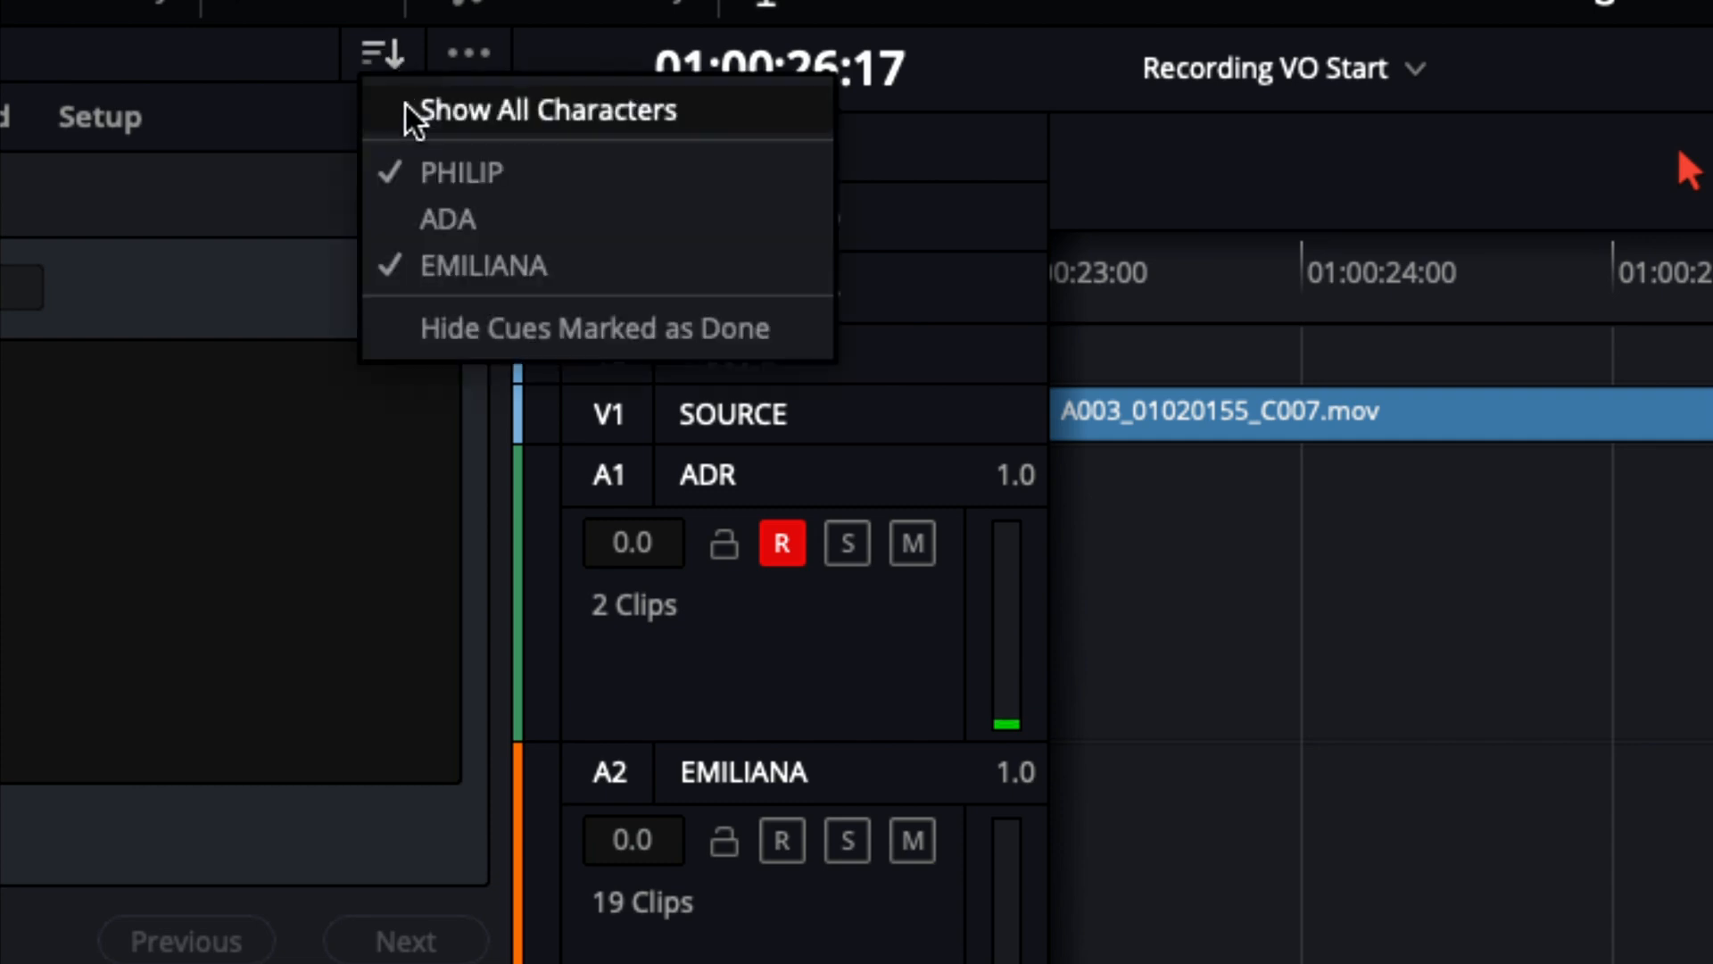
{"action": "left_click", "coordinate": [434, 266]}
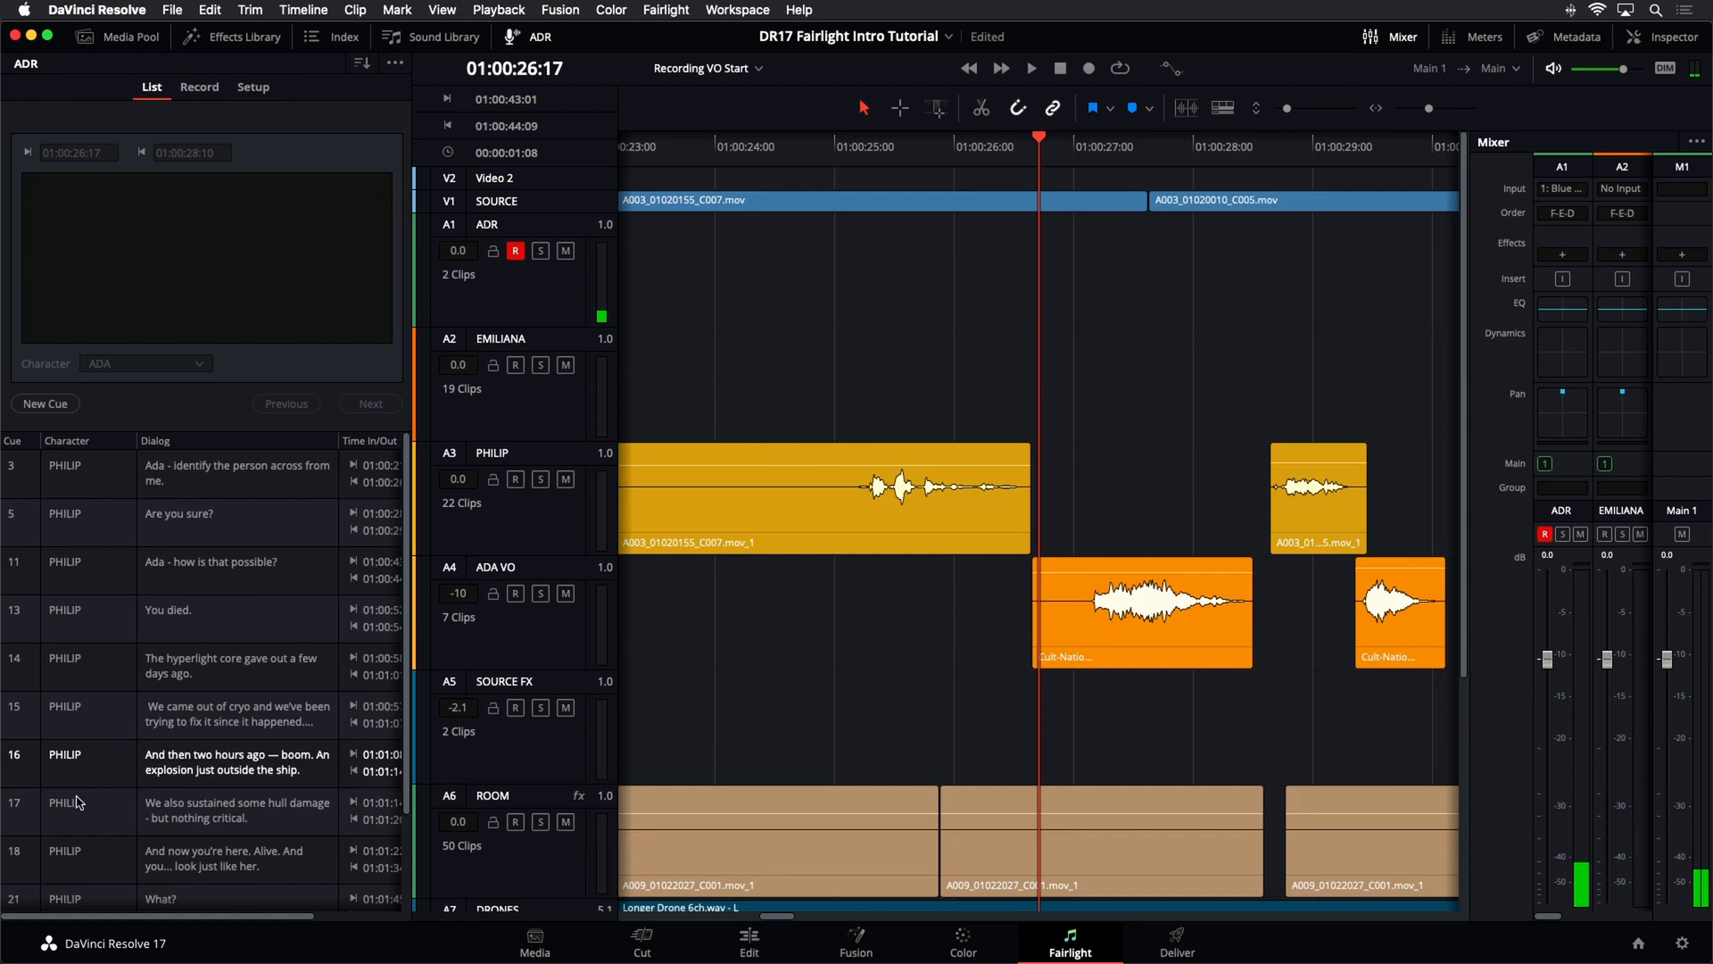
- Step through PHILIP's cues 15, 13 and 5 in the filtered list
{"action": "left_click", "coordinate": [215, 714]}
{"action": "left_click", "coordinate": [98, 615]}
{"action": "left_click", "coordinate": [98, 520]}
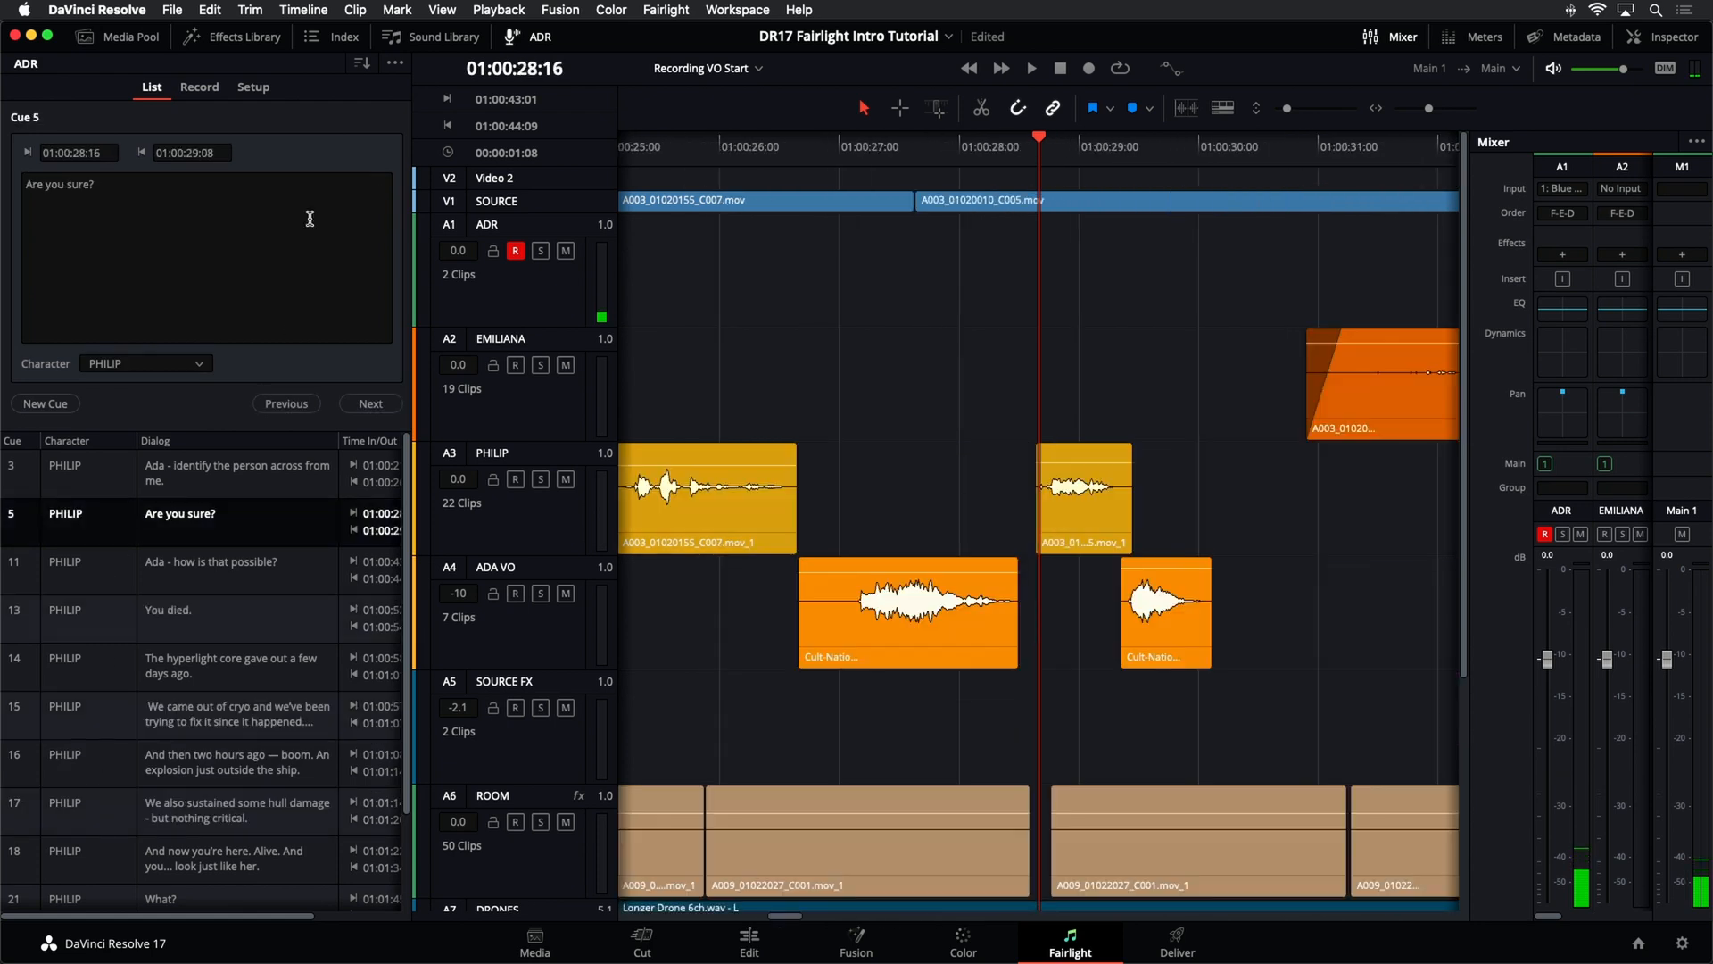
- Show the cues of all characters in the list and fit the whole timeline in view
{"action": "left_click", "coordinate": [362, 65]}
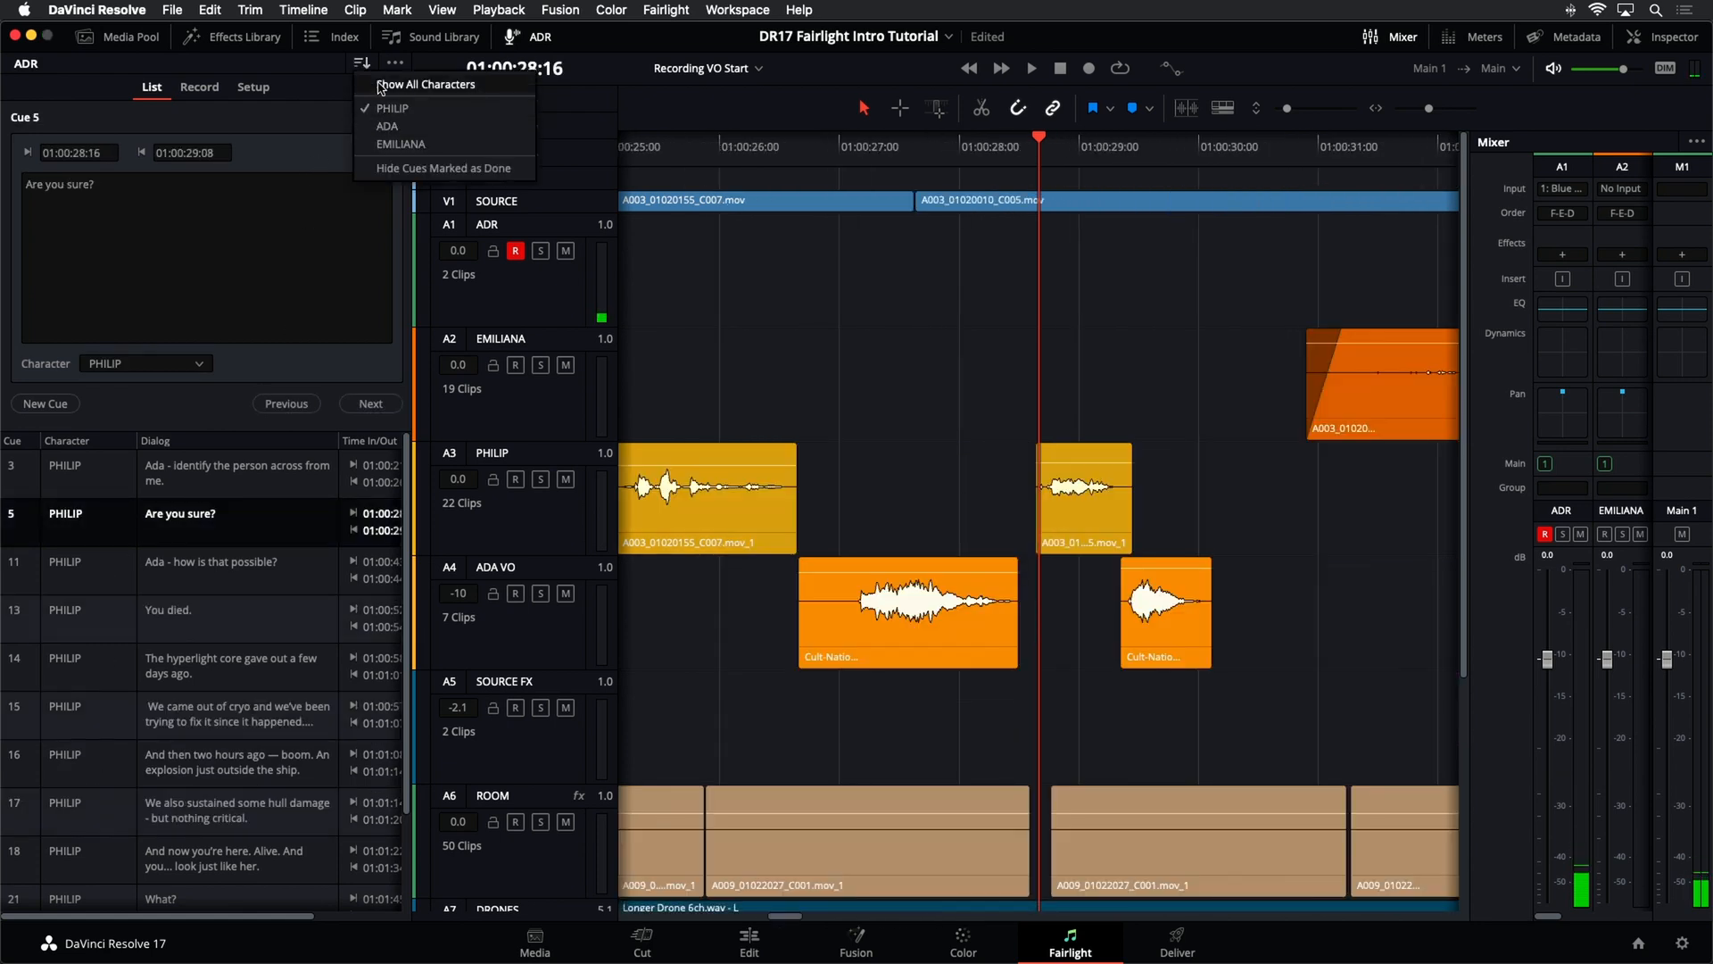
{"action": "left_click", "coordinate": [383, 84]}
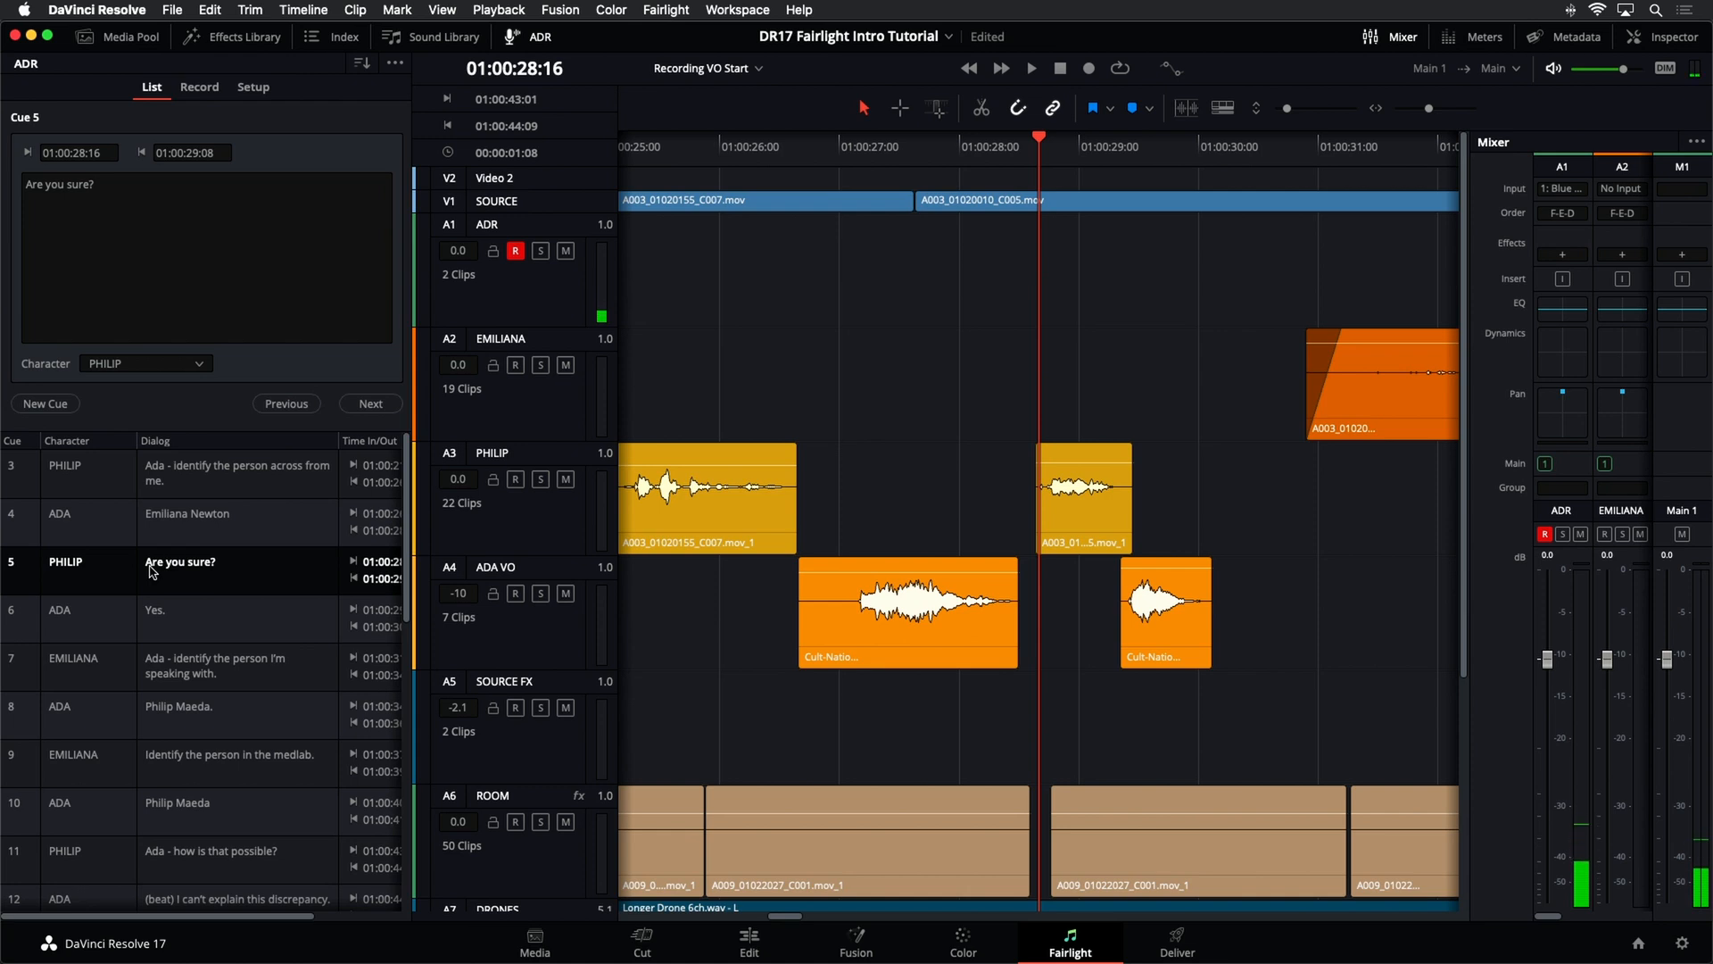
{"action": "key", "text": "shift+z"}
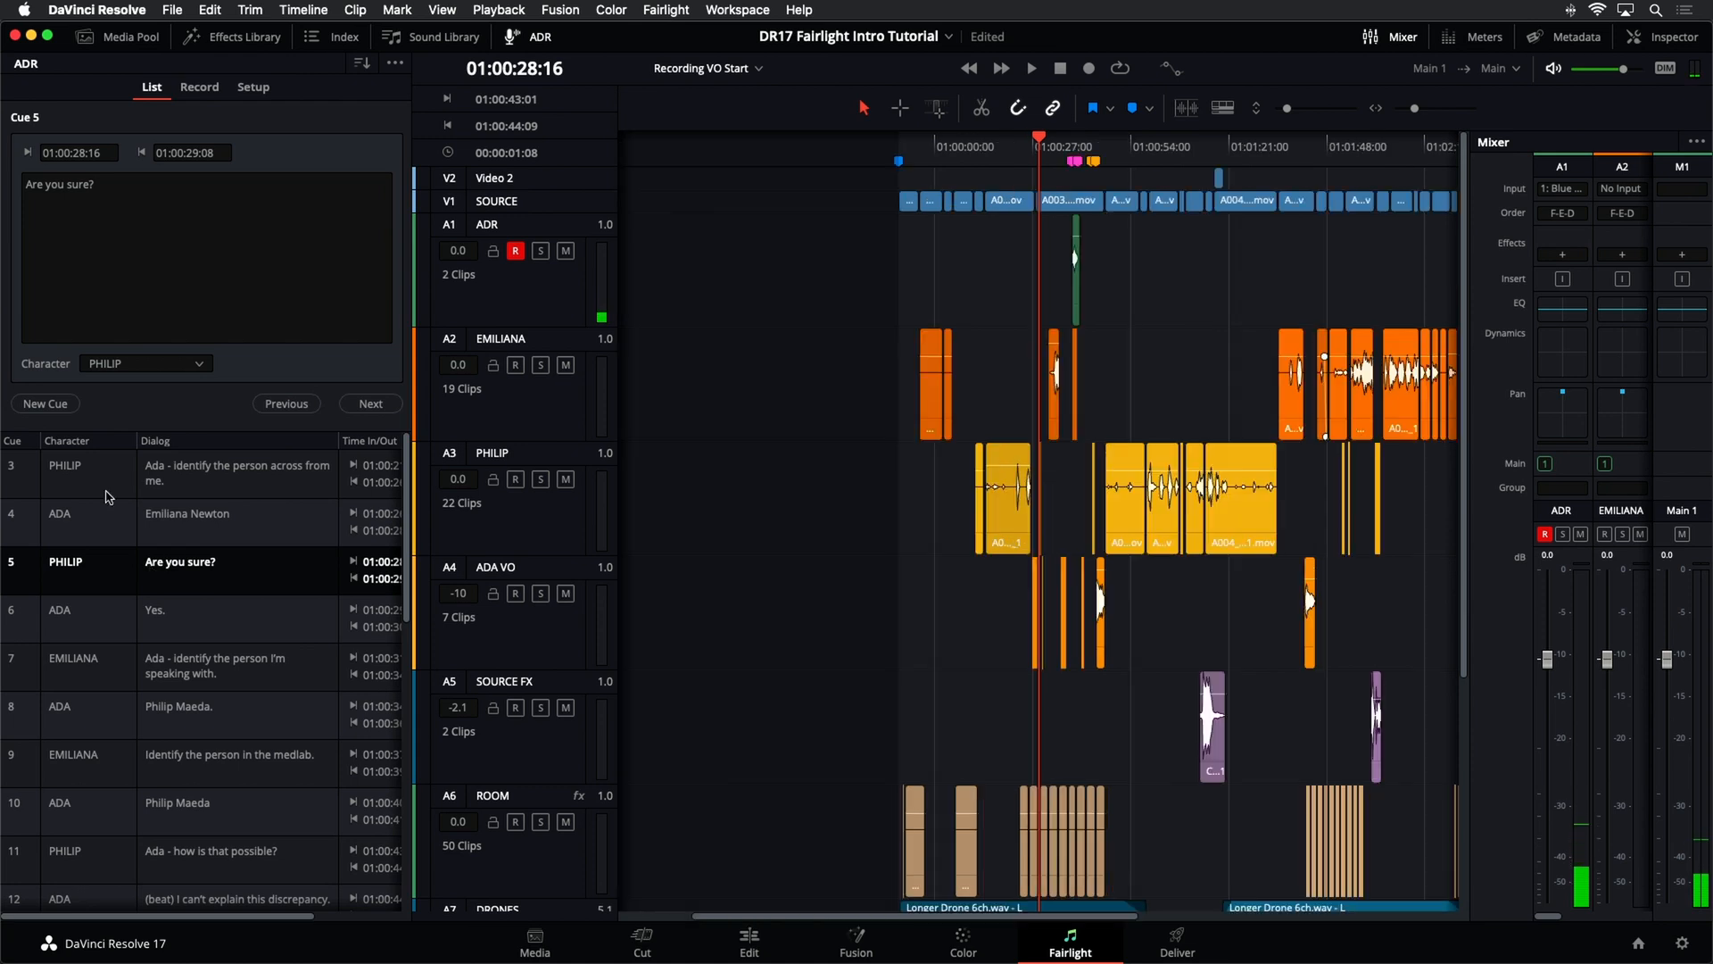
- Play from before the first pink marker and stop the playhead near the start of the recorded ADR clip
{"action": "left_click_drag", "start_coordinate": [1046, 146], "coordinate": [1007, 147]}
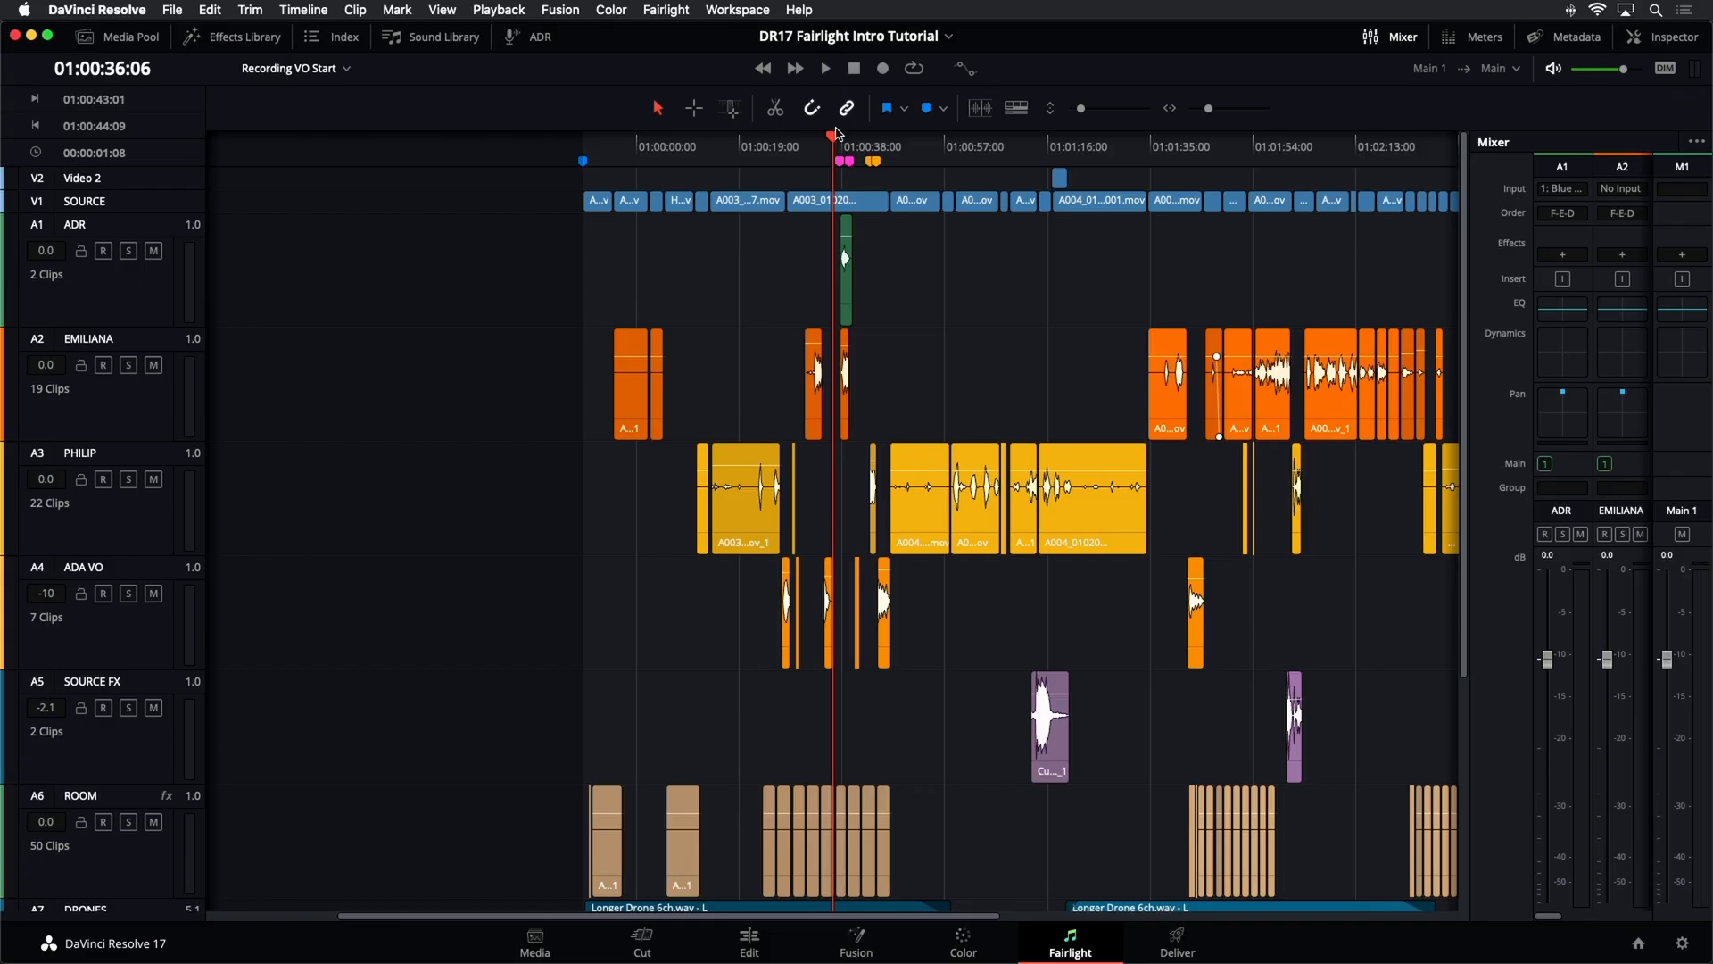
{"action": "scroll", "coordinate": [837, 134], "scroll_direction": "up", "scroll_amount": 3}
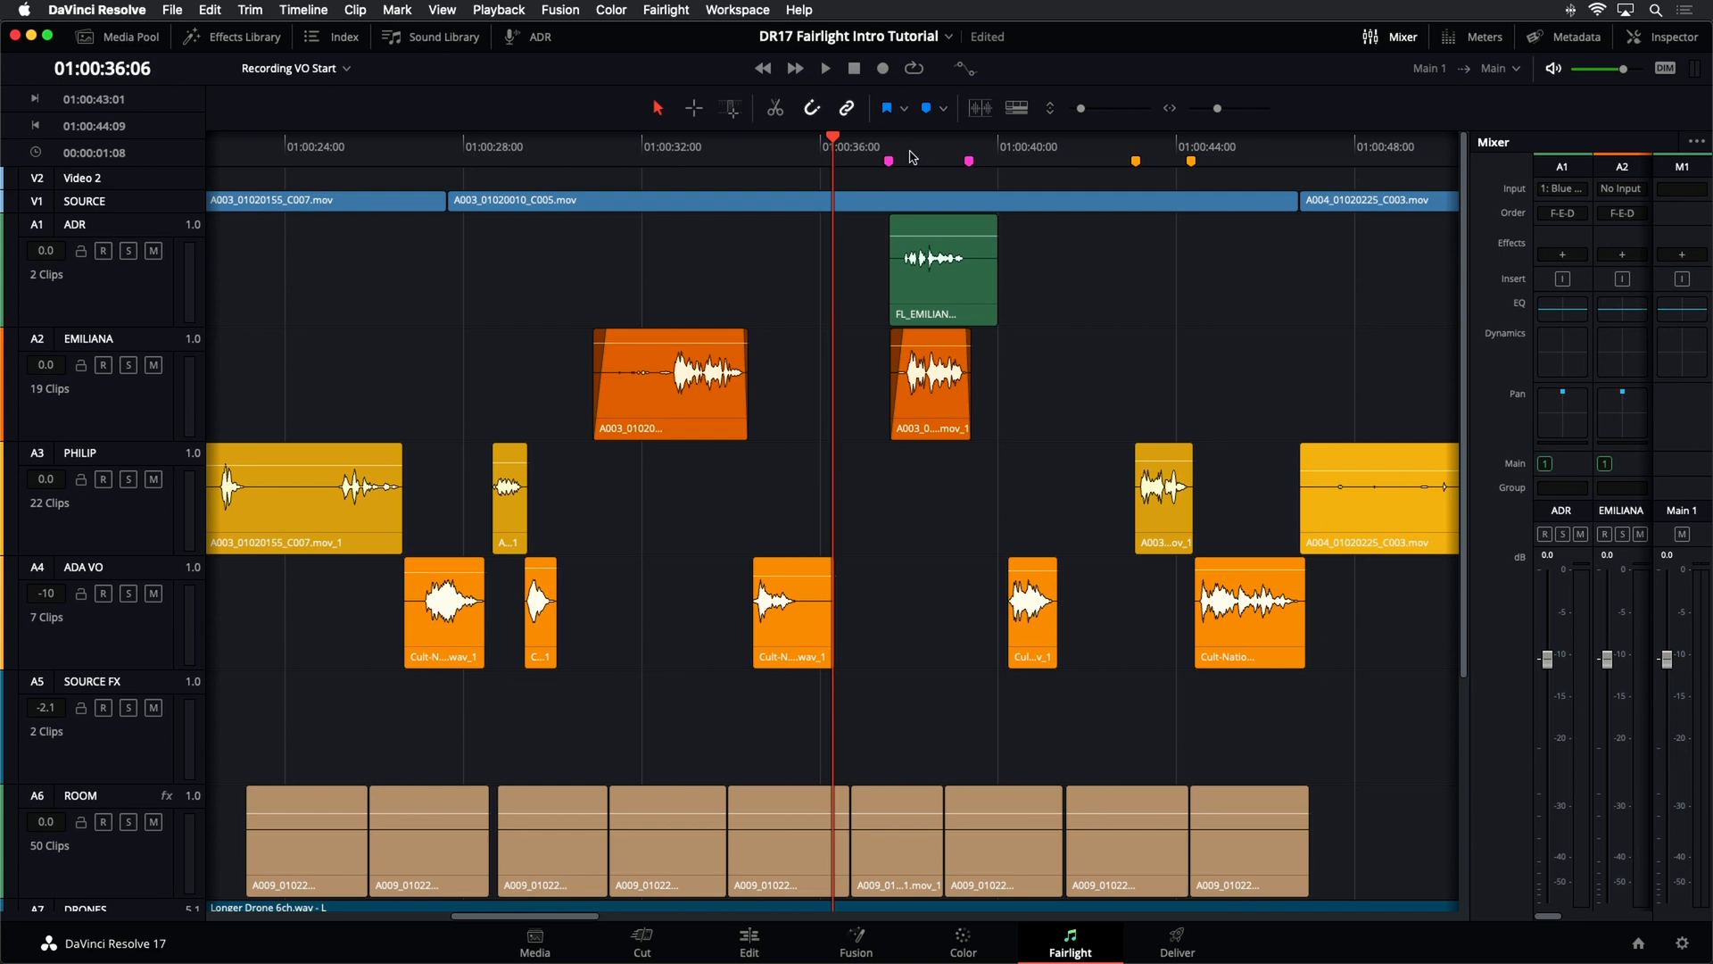
{"action": "scroll", "coordinate": [912, 157], "scroll_direction": "up", "scroll_amount": 4}
{"action": "scroll", "coordinate": [912, 157], "scroll_direction": "down", "scroll_amount": 3}
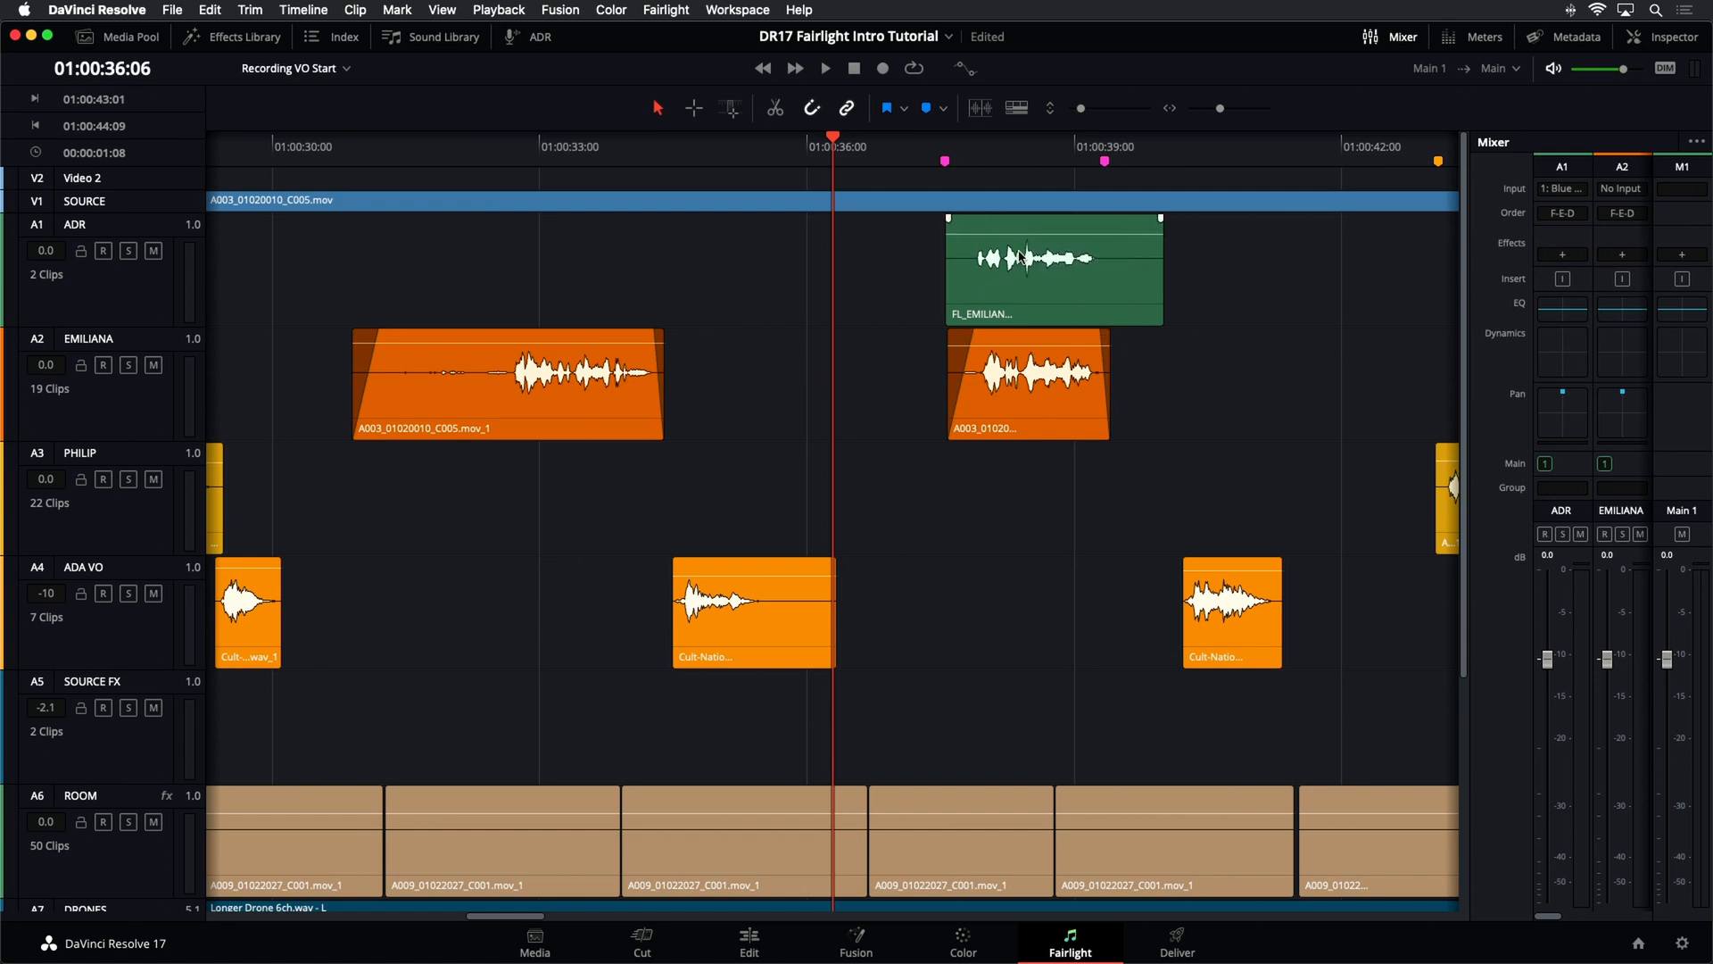
{"action": "key", "text": "space"}
{"action": "key", "text": "space"}
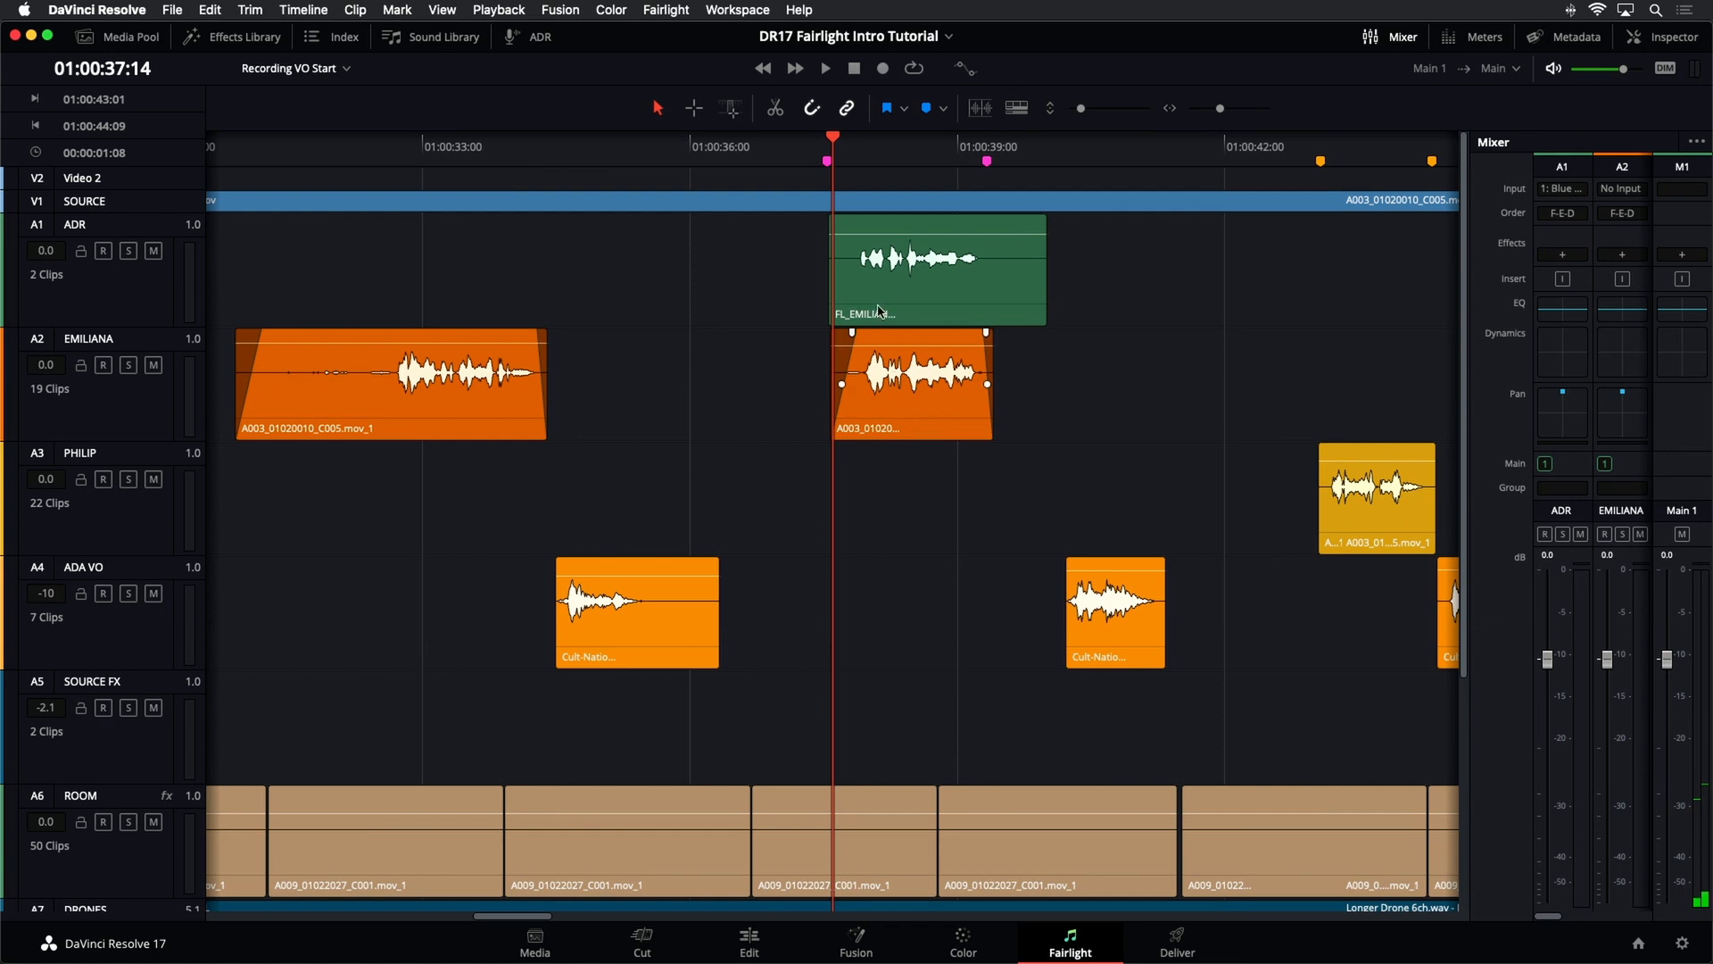
- Enable Elastic Wave on the recorded ADR clip and enlarge the ADR and EMILIANA tracks to compare both waveforms
{"action": "right_click", "coordinate": [988, 287]}
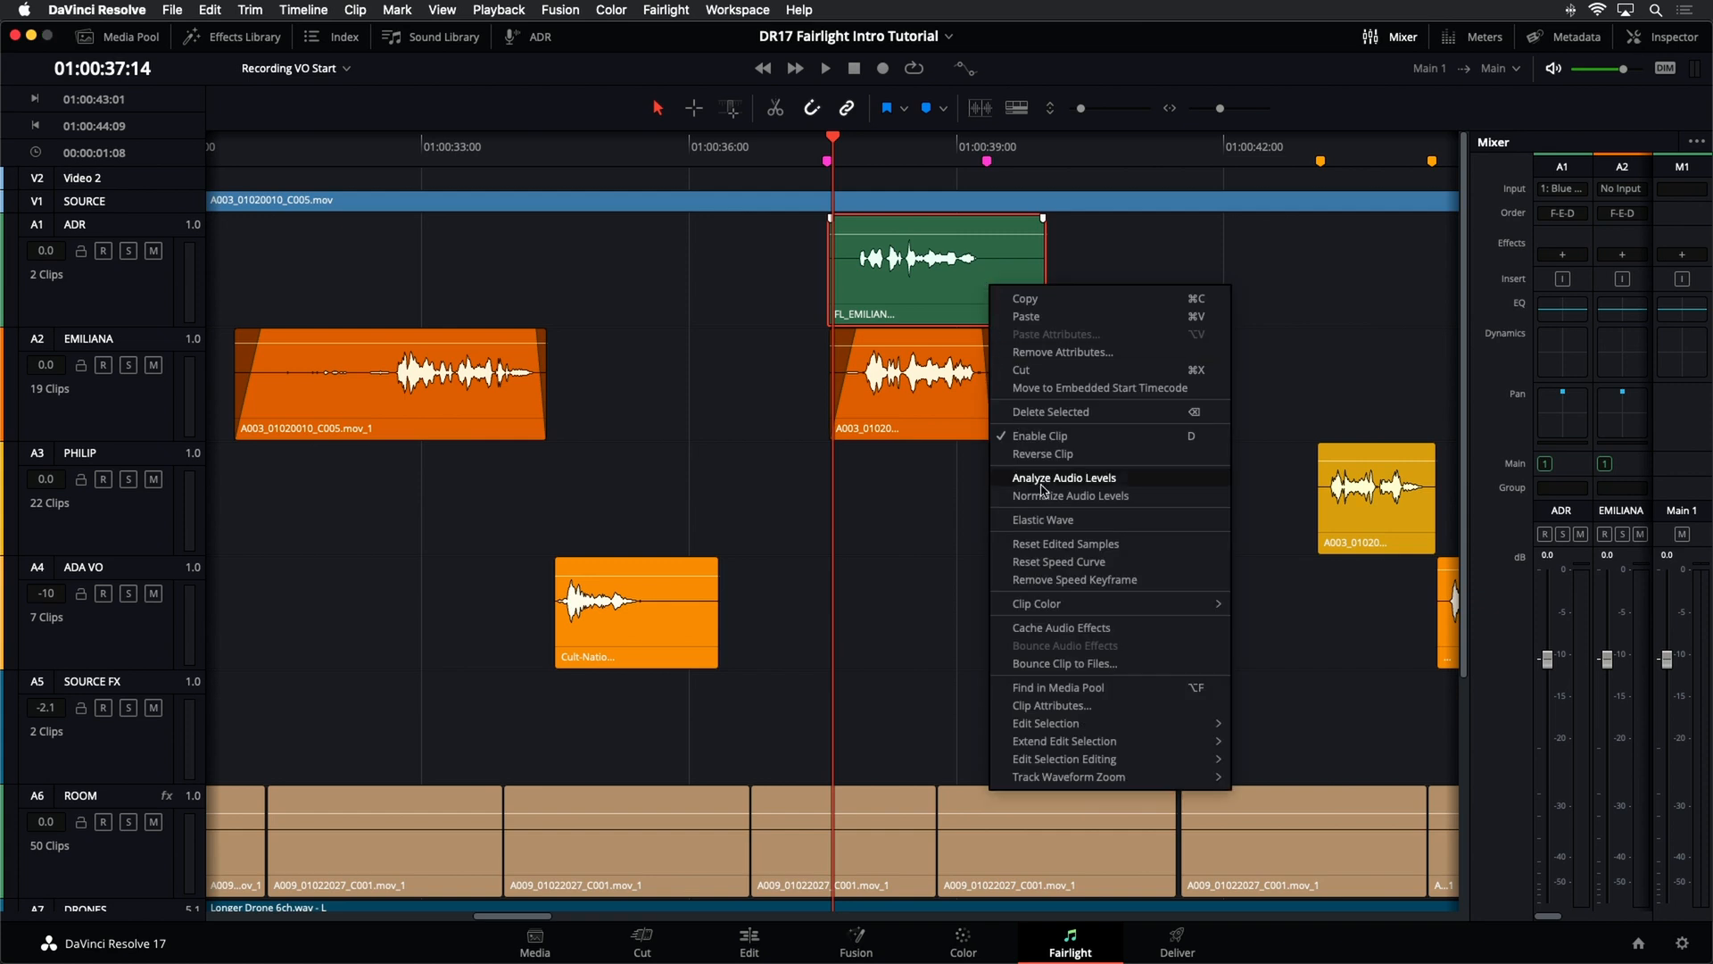
{"action": "left_click", "coordinate": [1095, 524]}
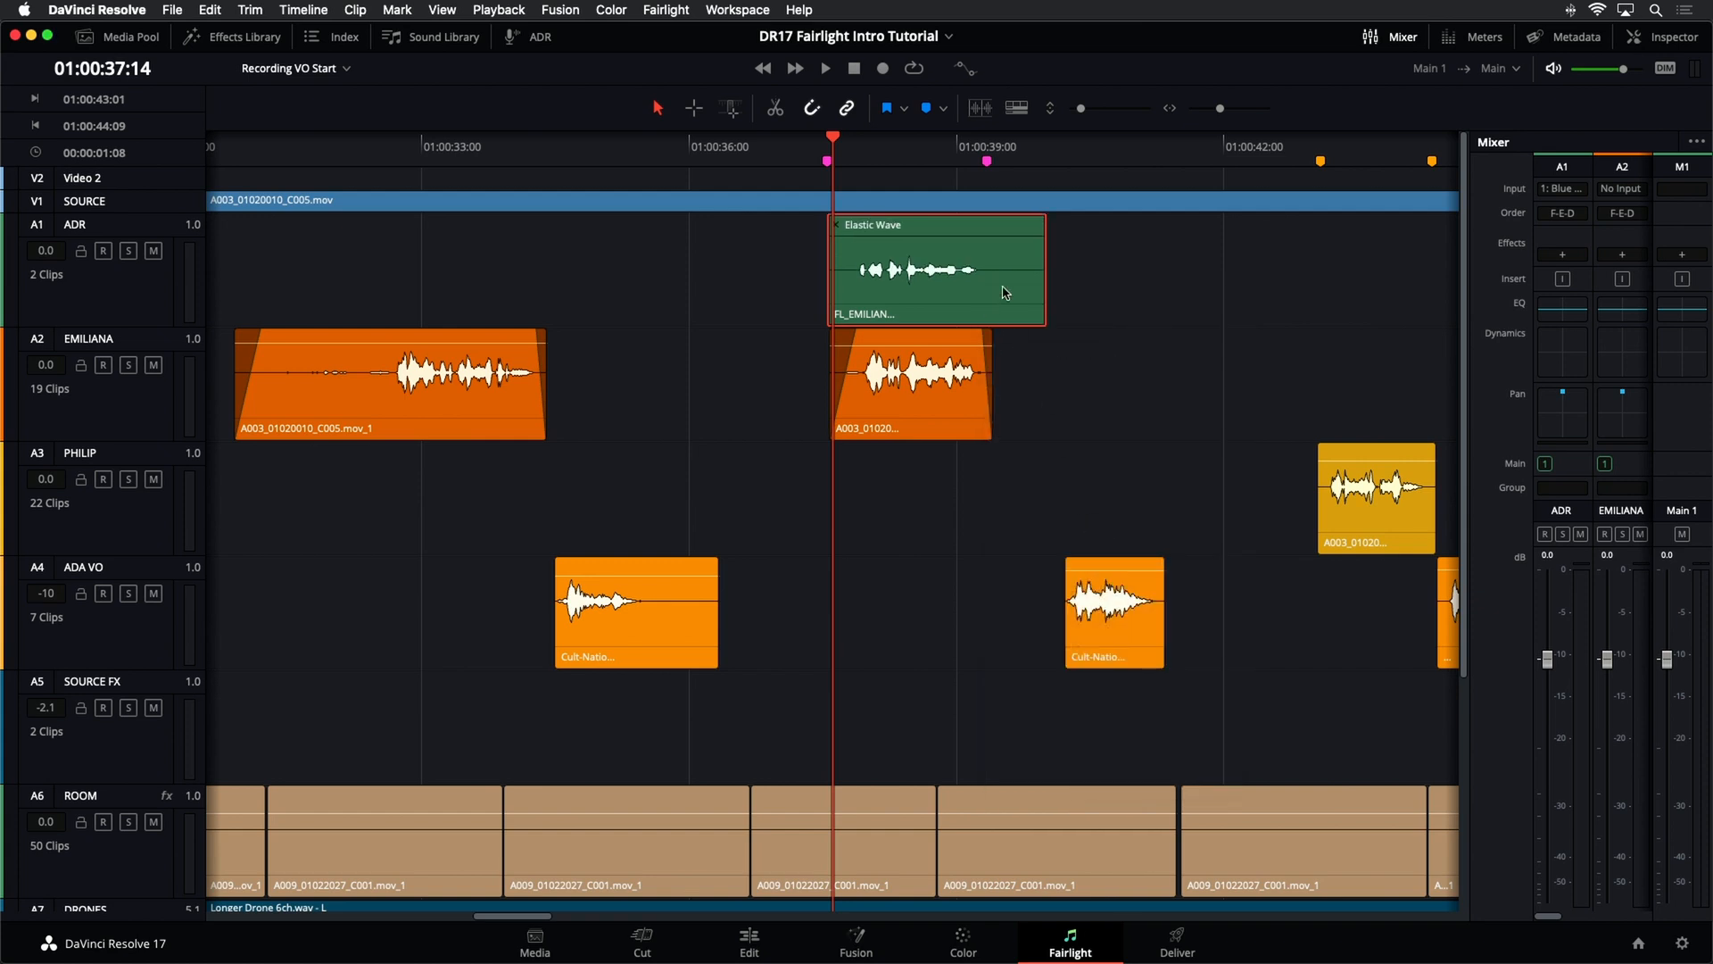
{"action": "left_click_drag", "start_coordinate": [162, 272], "coordinate": [144, 381]}
{"action": "scroll", "coordinate": [1160, 291], "scroll_direction": "up", "scroll_amount": 5}
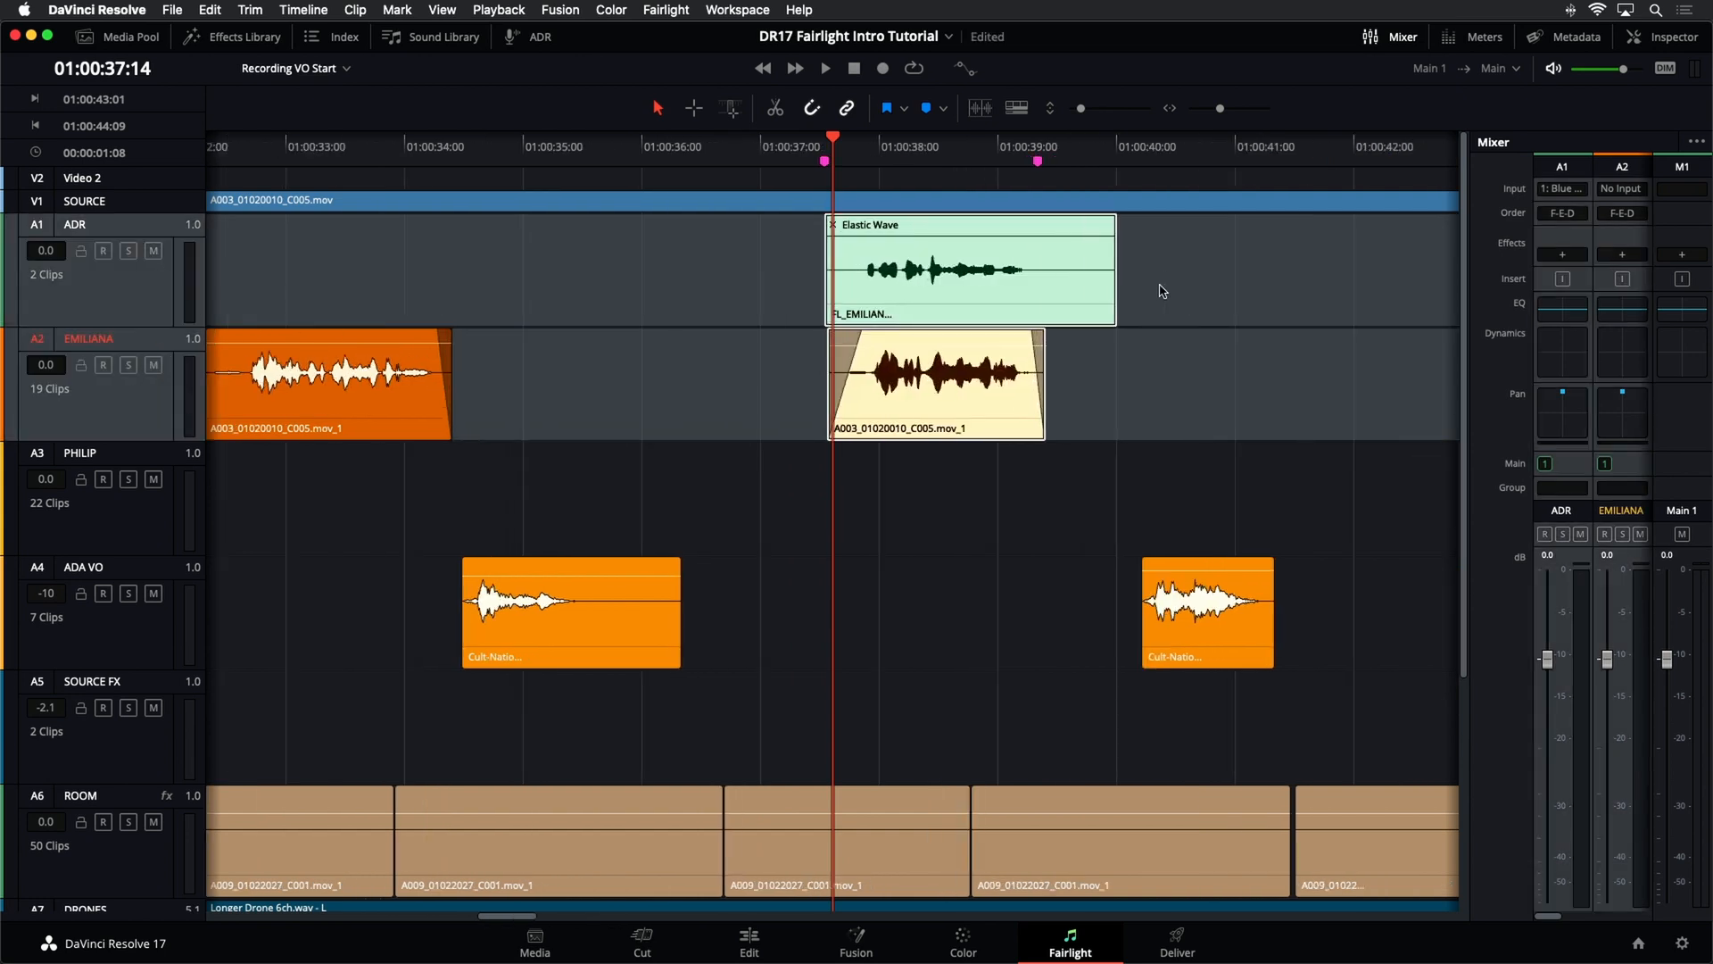
{"action": "scroll", "coordinate": [1158, 276], "scroll_direction": "up", "scroll_amount": 4}
{"action": "scroll", "coordinate": [1160, 281], "scroll_direction": "up", "scroll_amount": 2}
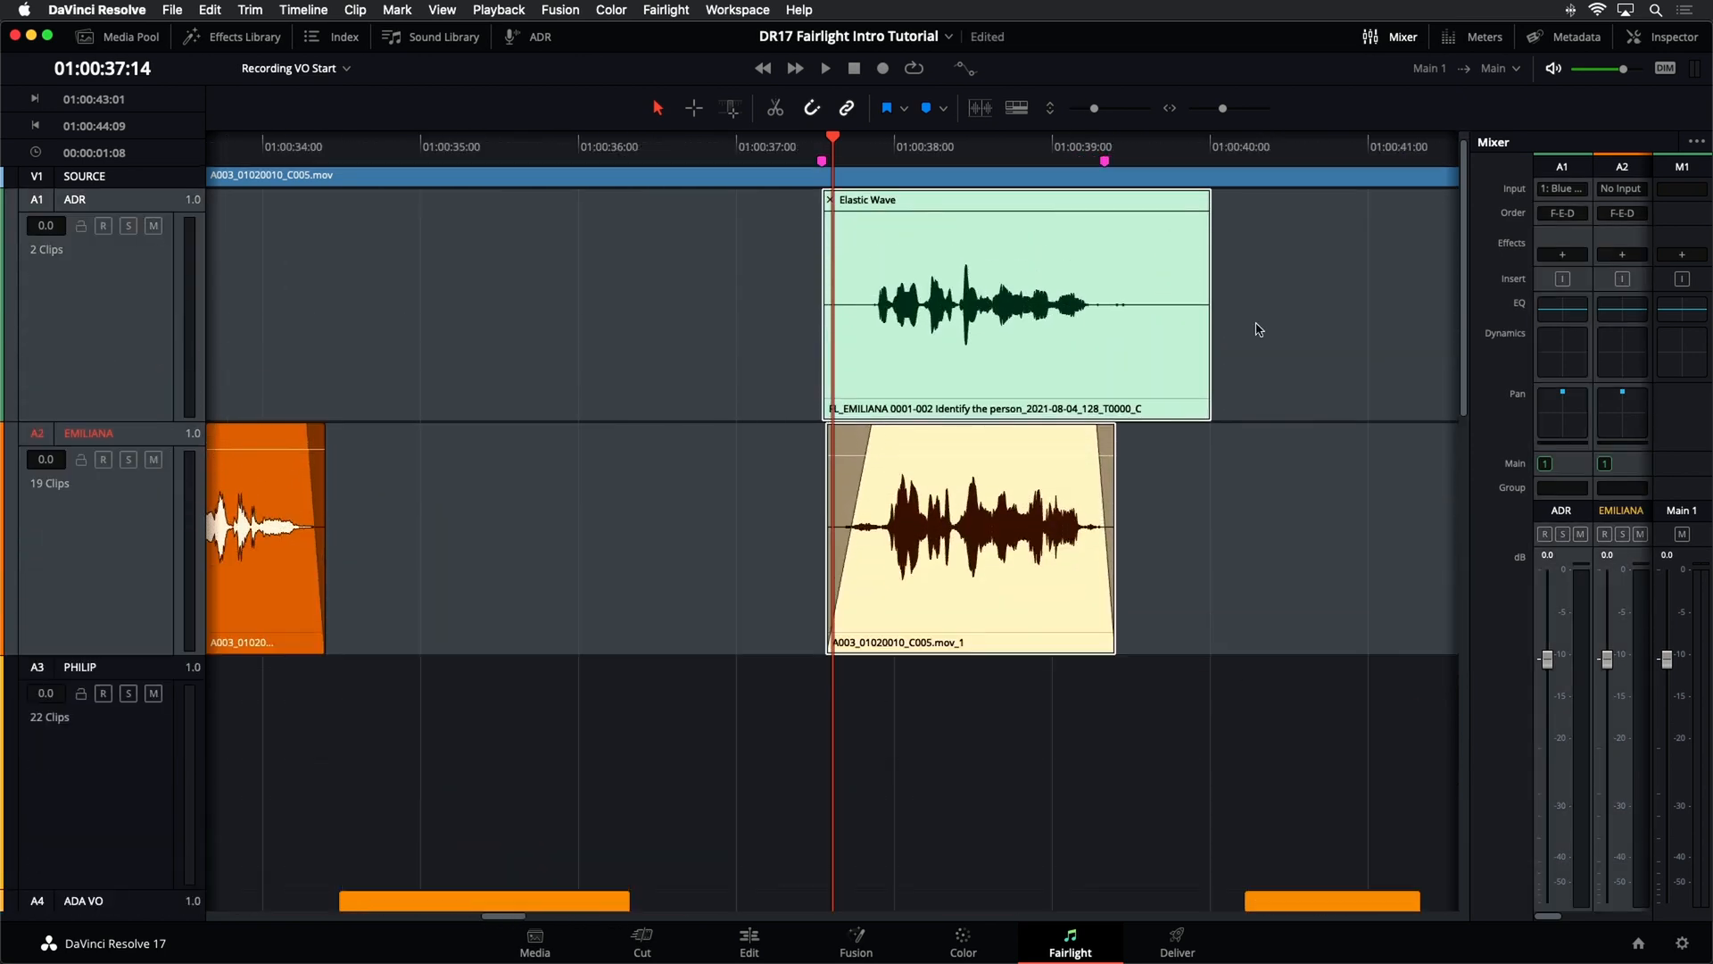
{"action": "scroll", "coordinate": [1254, 347], "scroll_direction": "up", "scroll_amount": 1}
{"action": "left_click", "coordinate": [1132, 334]}
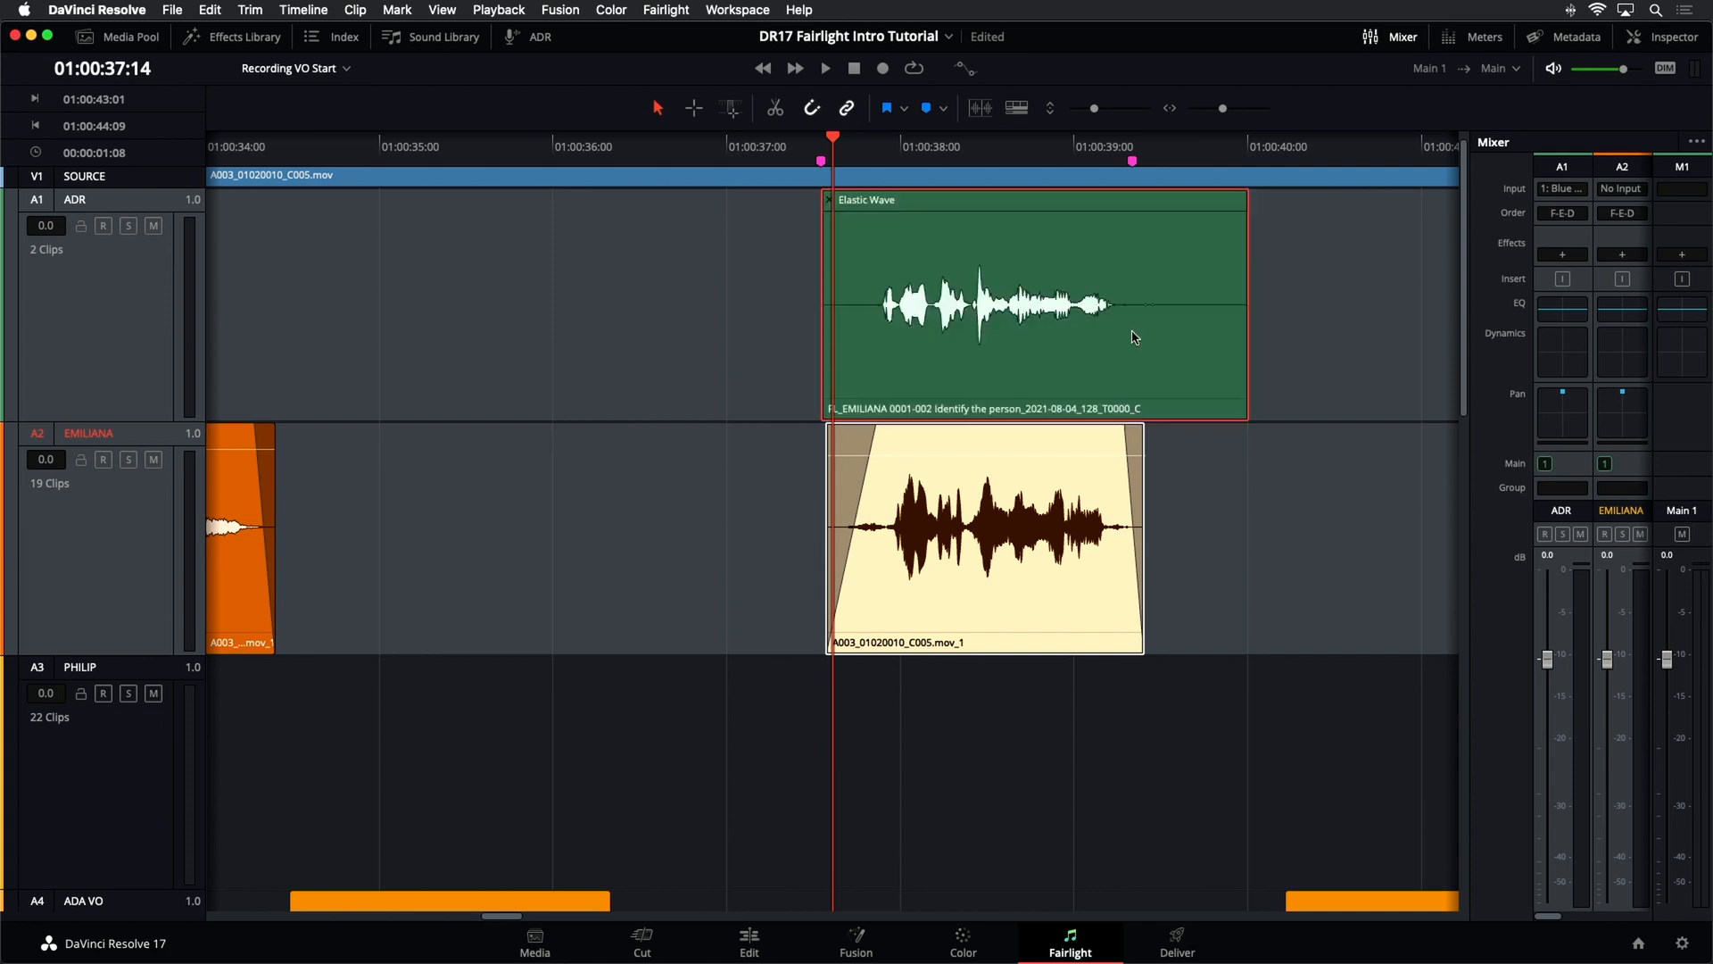
- Time-stretch the end of the recorded ADR clip, nudge the clip one frame later, and compress its end toward the EMILIANA waveform
{"action": "left_click_drag", "start_coordinate": [1239, 253], "coordinate": [1243, 292]}
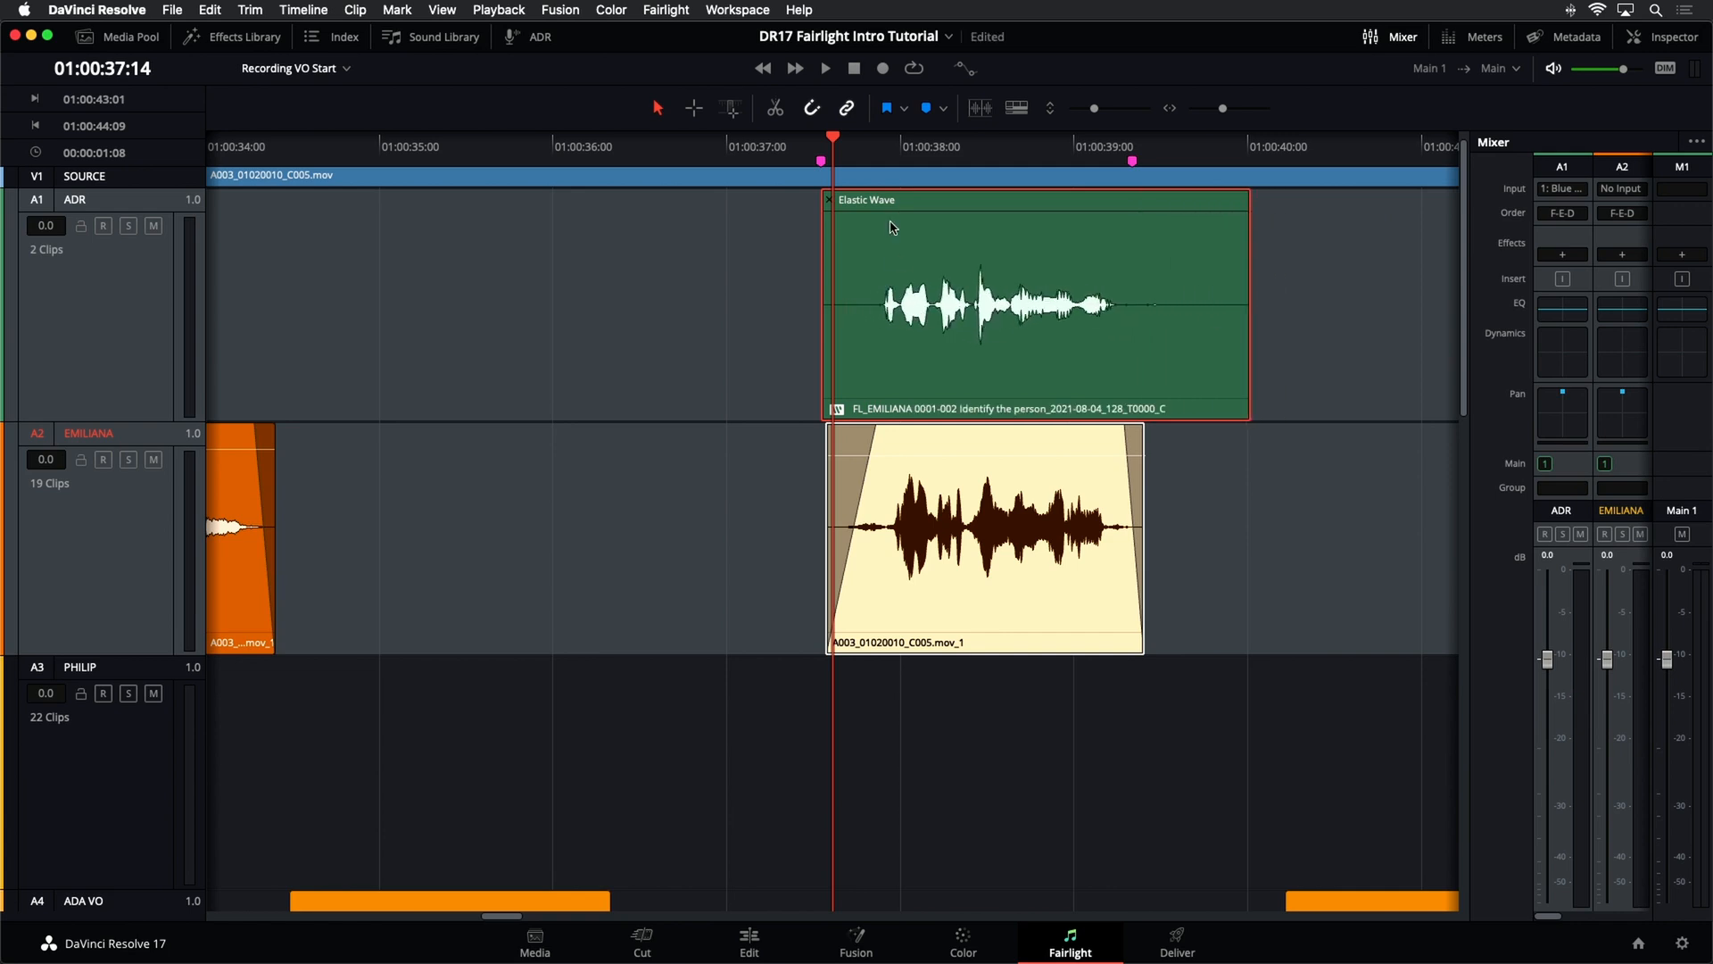
{"action": "key", "text": "period"}
{"action": "key", "text": "period"}
{"action": "key", "text": "comma"}
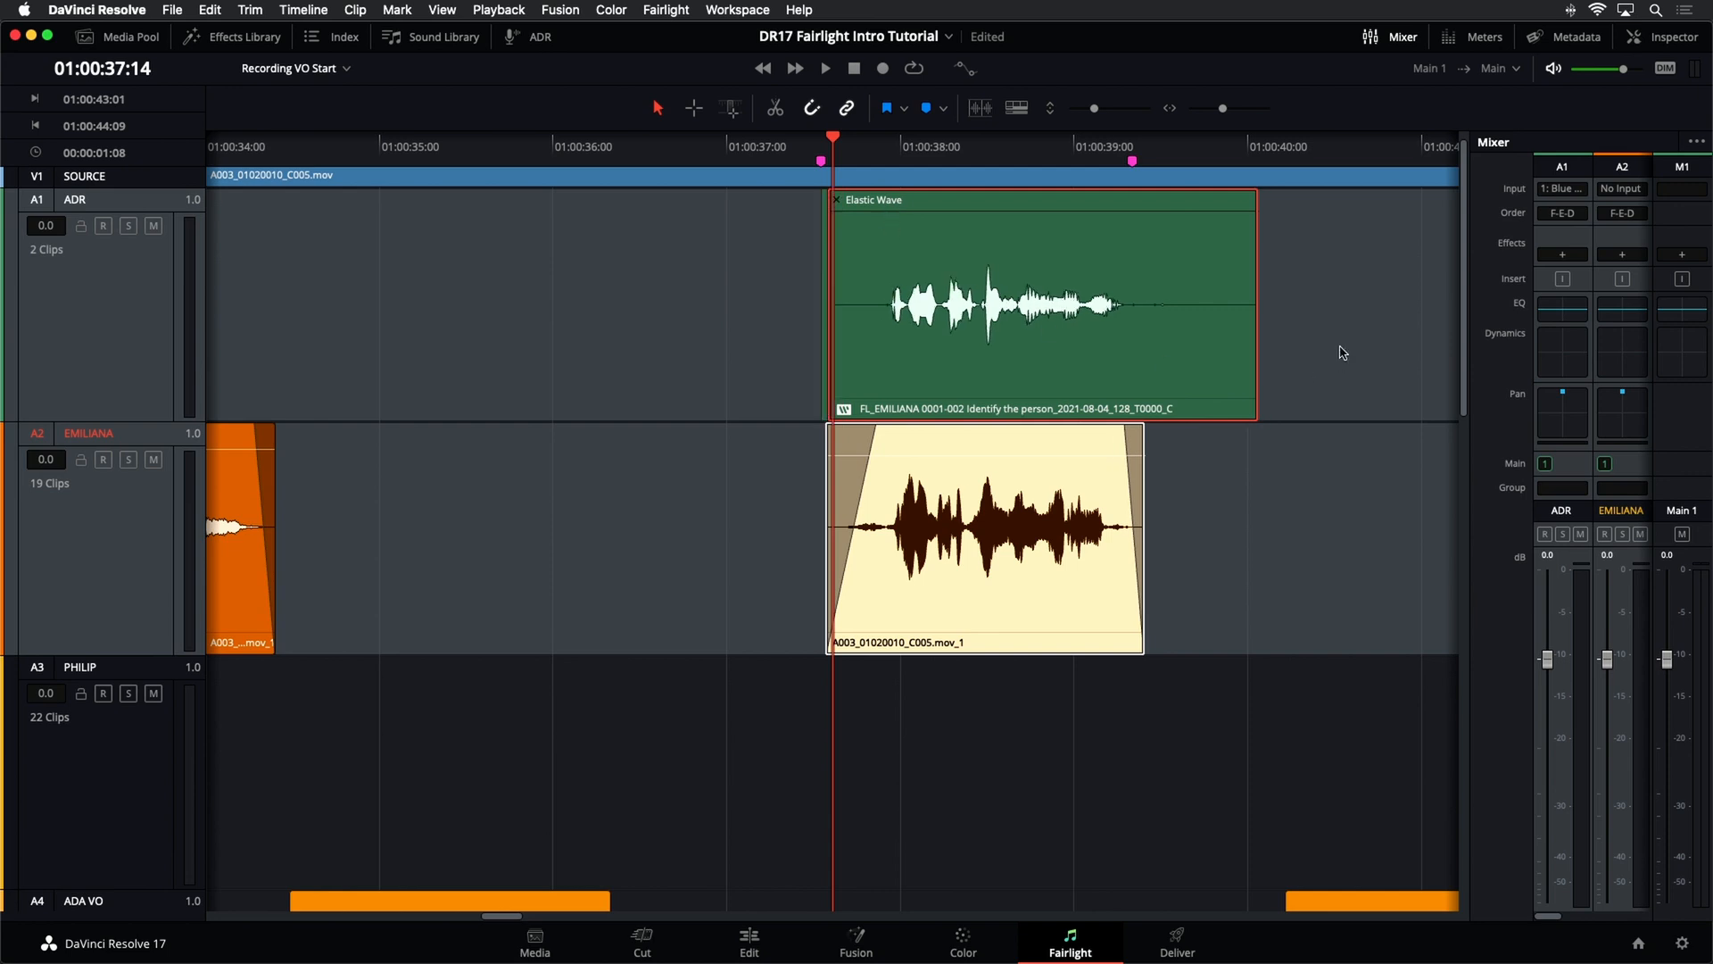
{"action": "left_click_drag", "start_coordinate": [1256, 327], "coordinate": [1236, 287]}
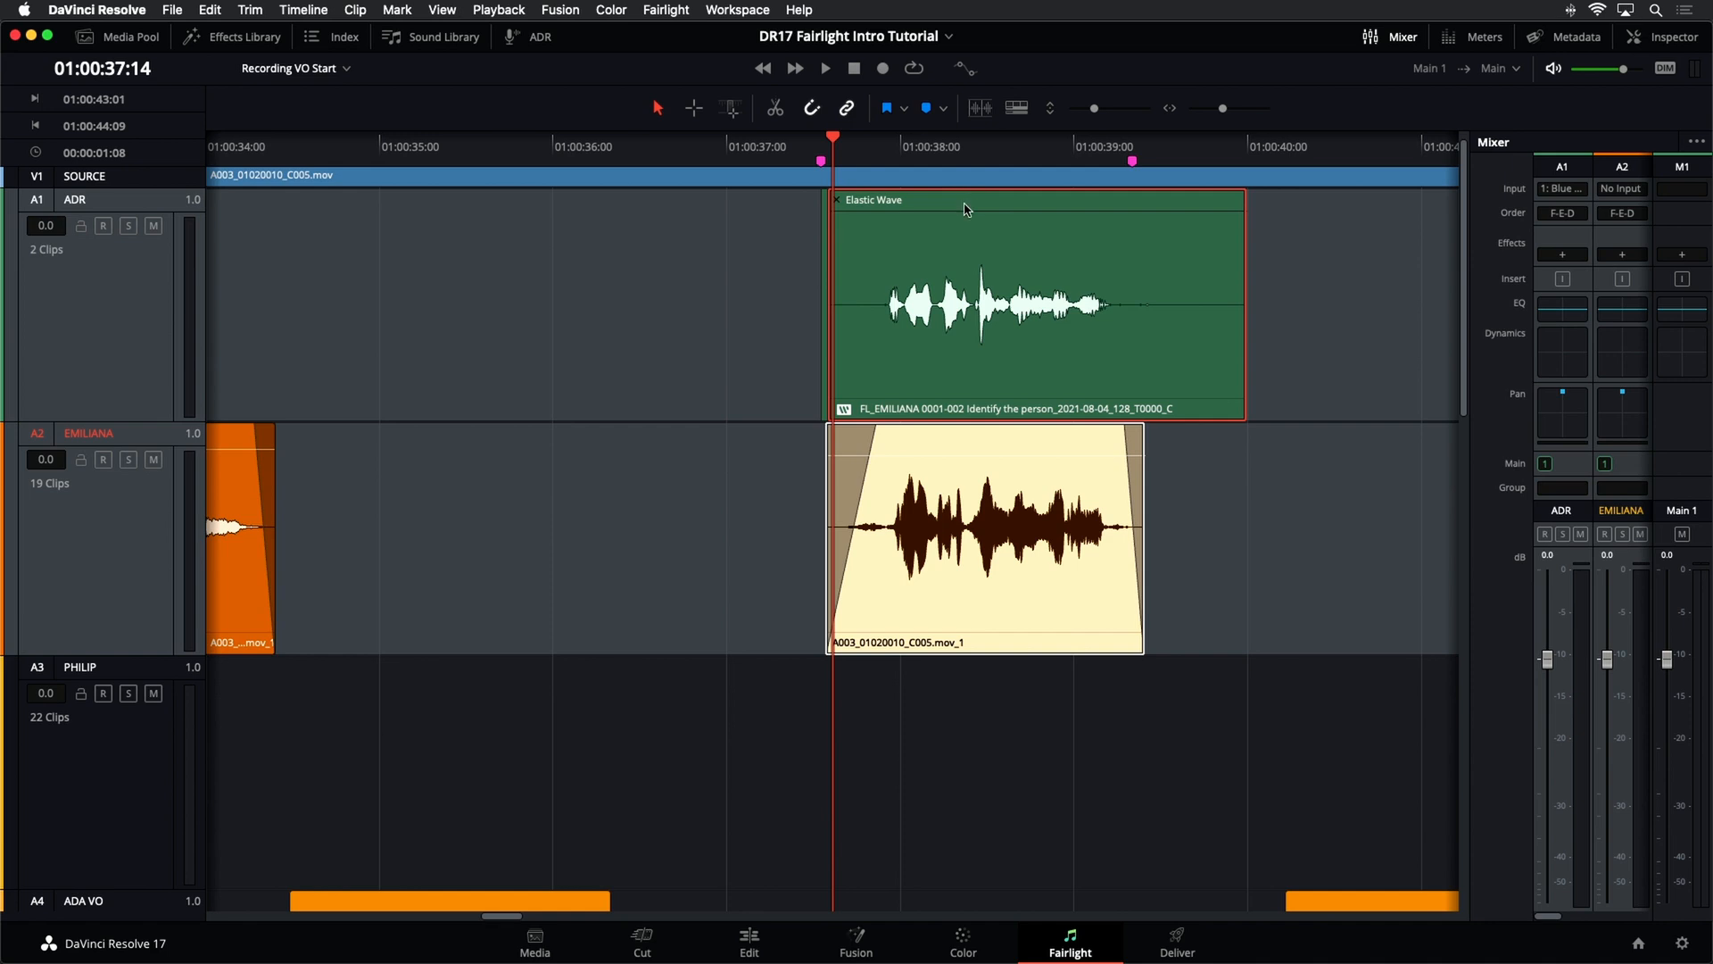
- Add Elastic Wave keyframes before the ADR clip's tallest peak and after its last word, and shift both to match the original dialog
{"action": "left_click", "coordinate": [976, 300]}
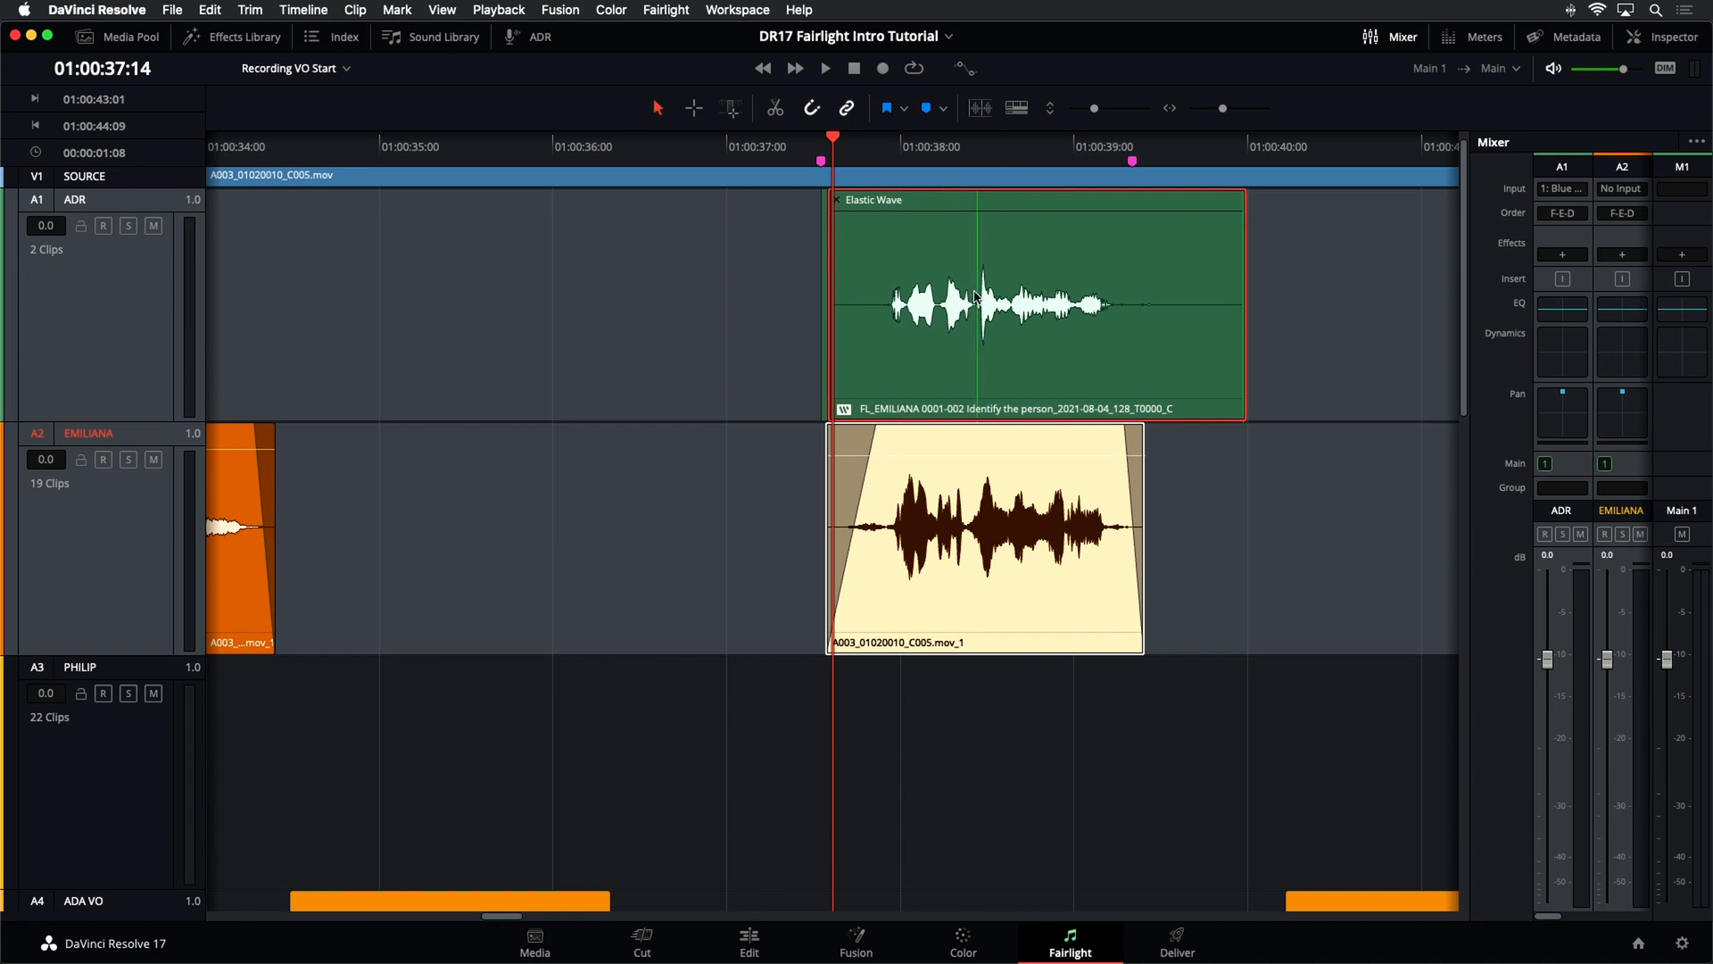
{"action": "mouse_move", "coordinate": [977, 300]}
{"action": "left_mouse_down"}
{"action": "mouse_move", "coordinate": [951, 300]}
{"action": "mouse_move", "coordinate": [1000, 300]}
{"action": "mouse_move", "coordinate": [980, 295]}
{"action": "left_mouse_up"}
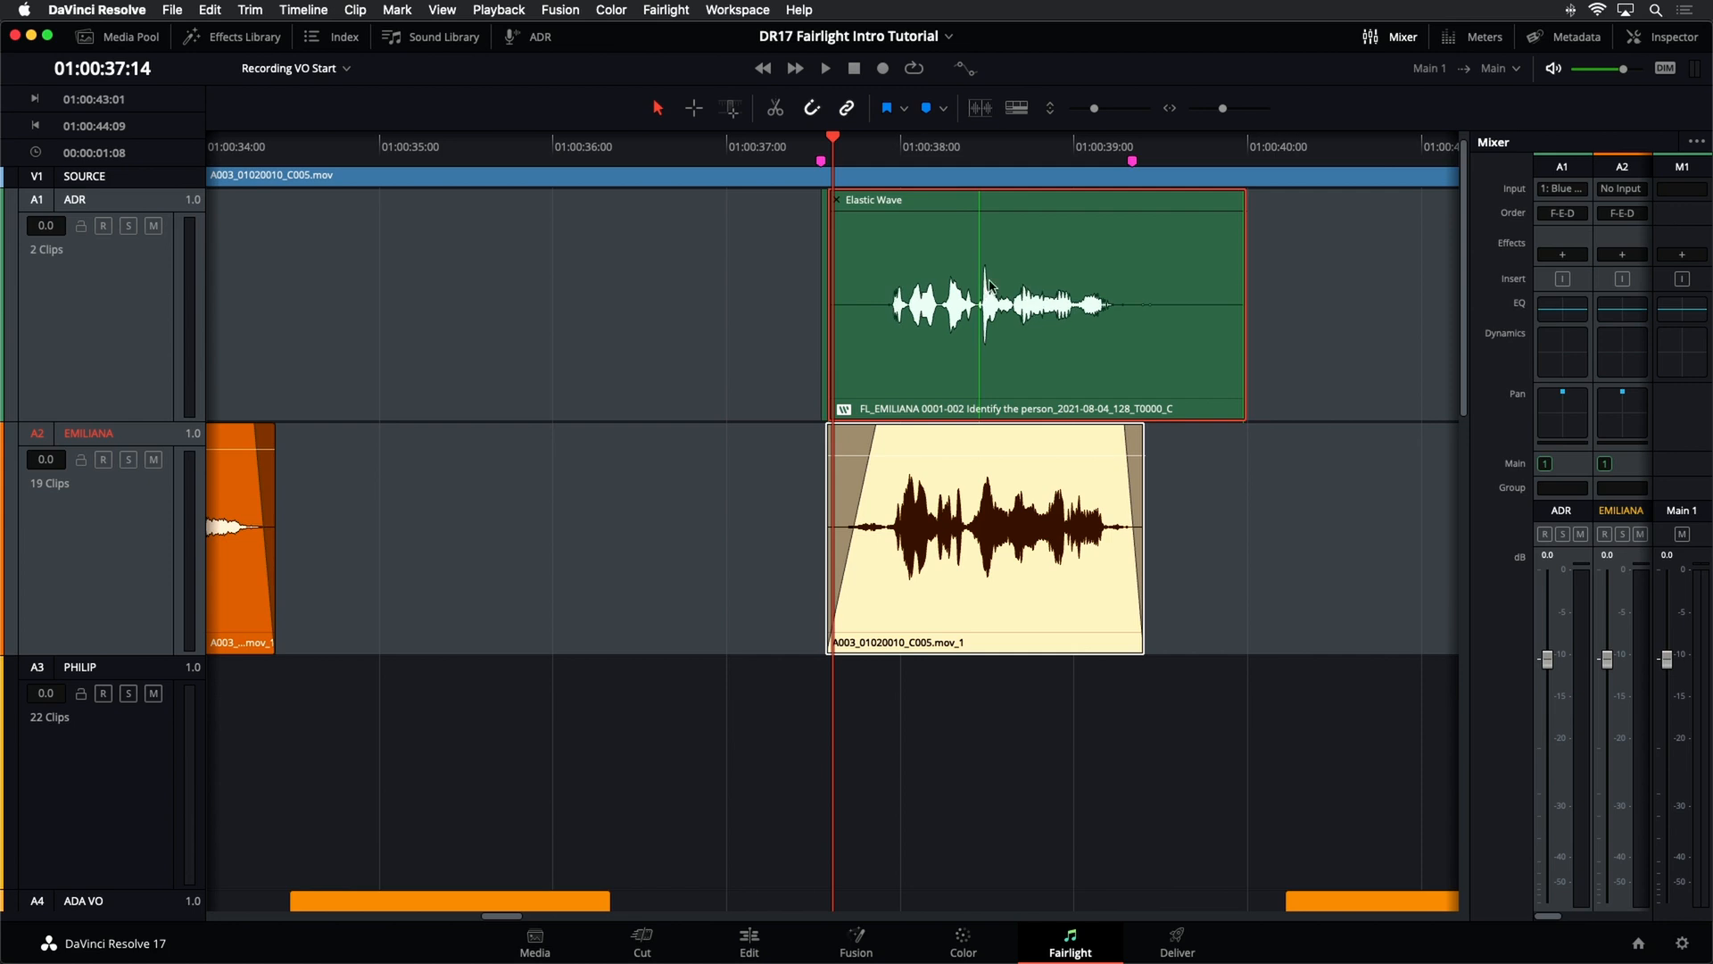
{"action": "left_click", "coordinate": [1135, 257]}
{"action": "left_click_drag", "start_coordinate": [1137, 262], "coordinate": [1138, 274]}
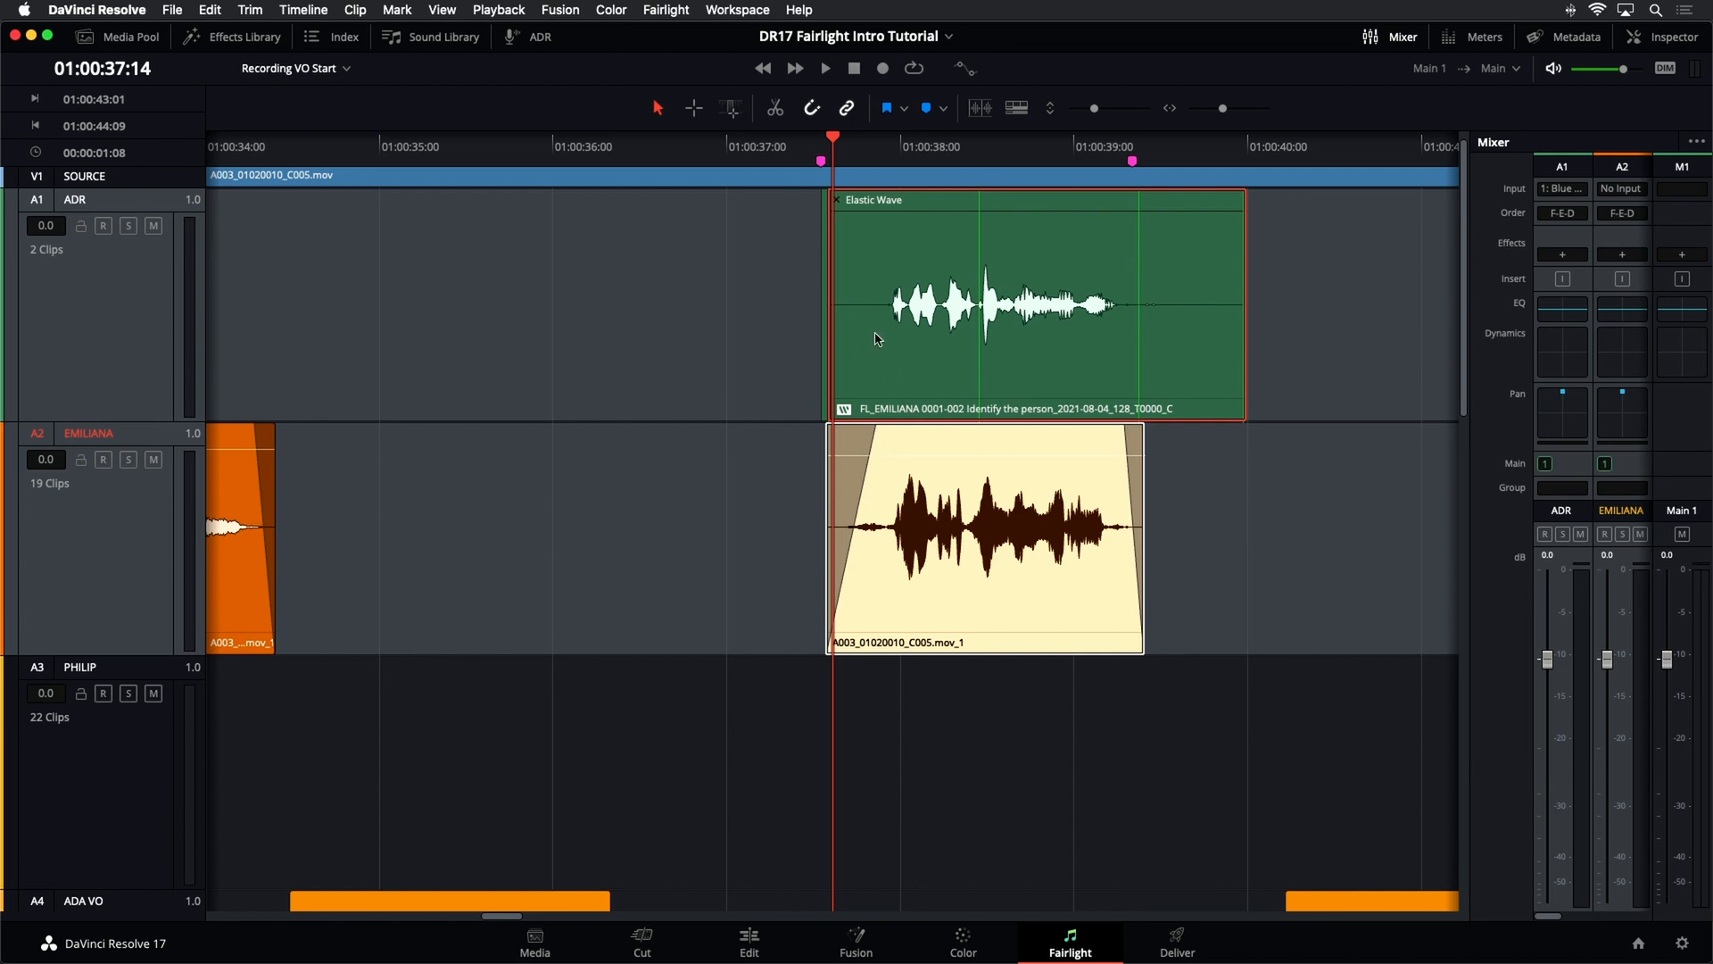
- Solo the ADR and EMILIANA tracks and play the aligned line with both voices together
{"action": "left_click", "coordinate": [128, 226]}
{"action": "left_click", "coordinate": [127, 459]}
{"action": "key", "text": "space"}
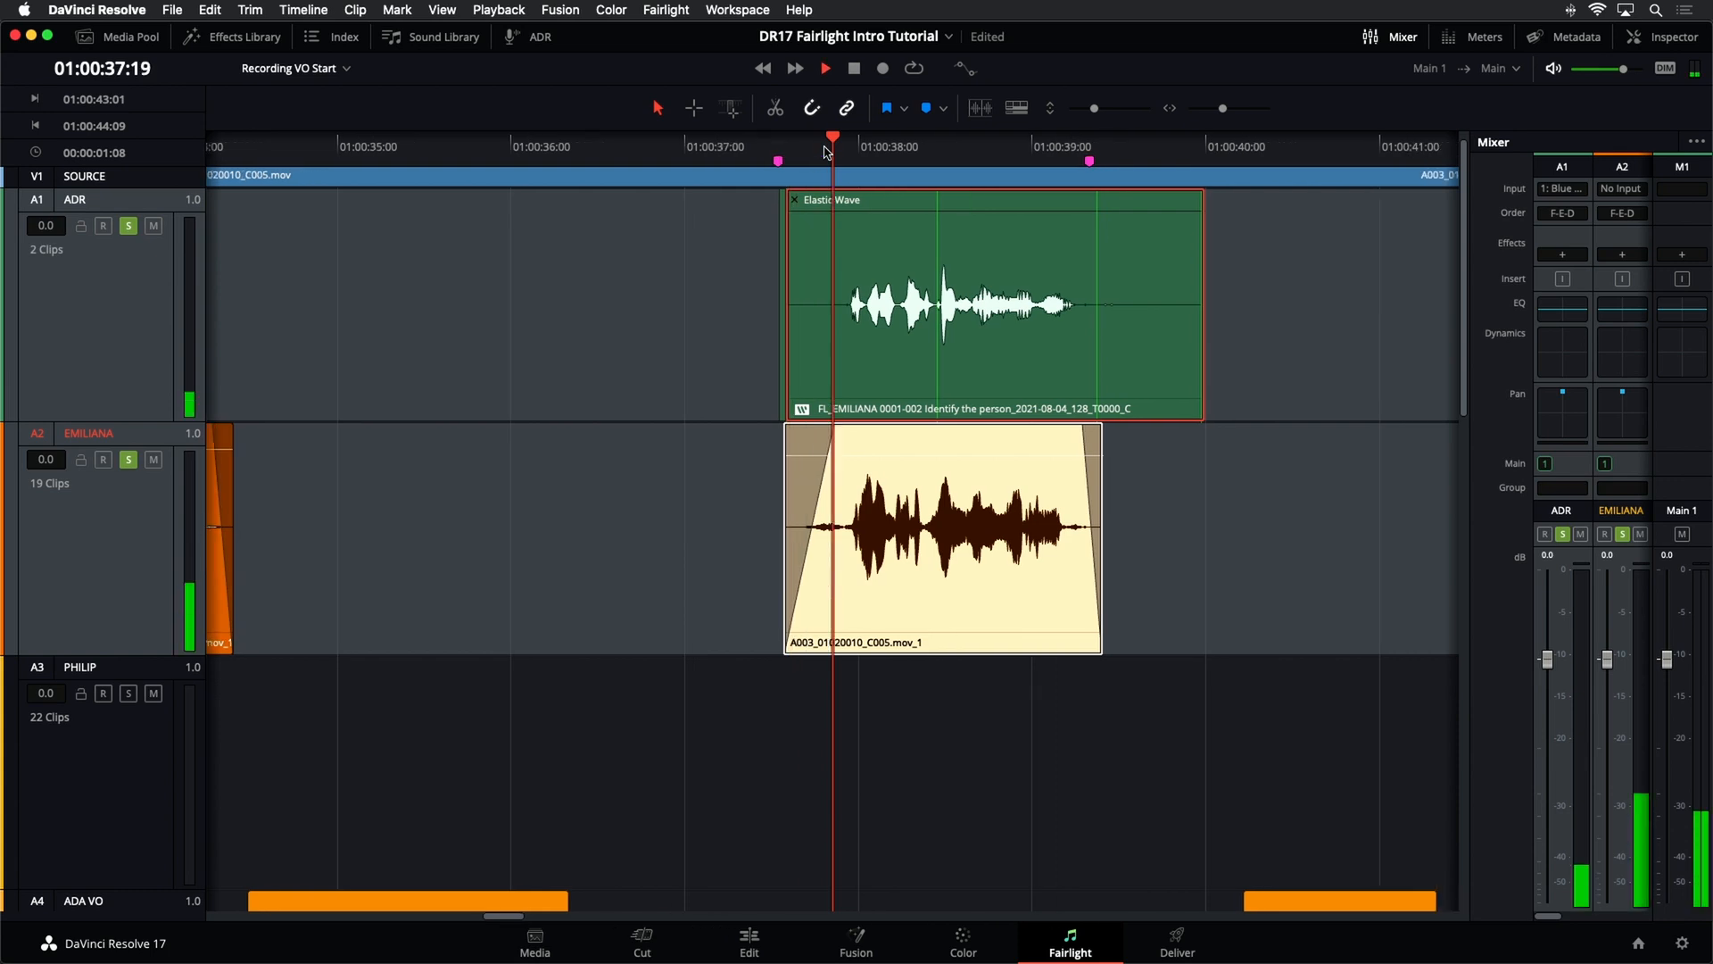
{"action": "key", "text": "space"}
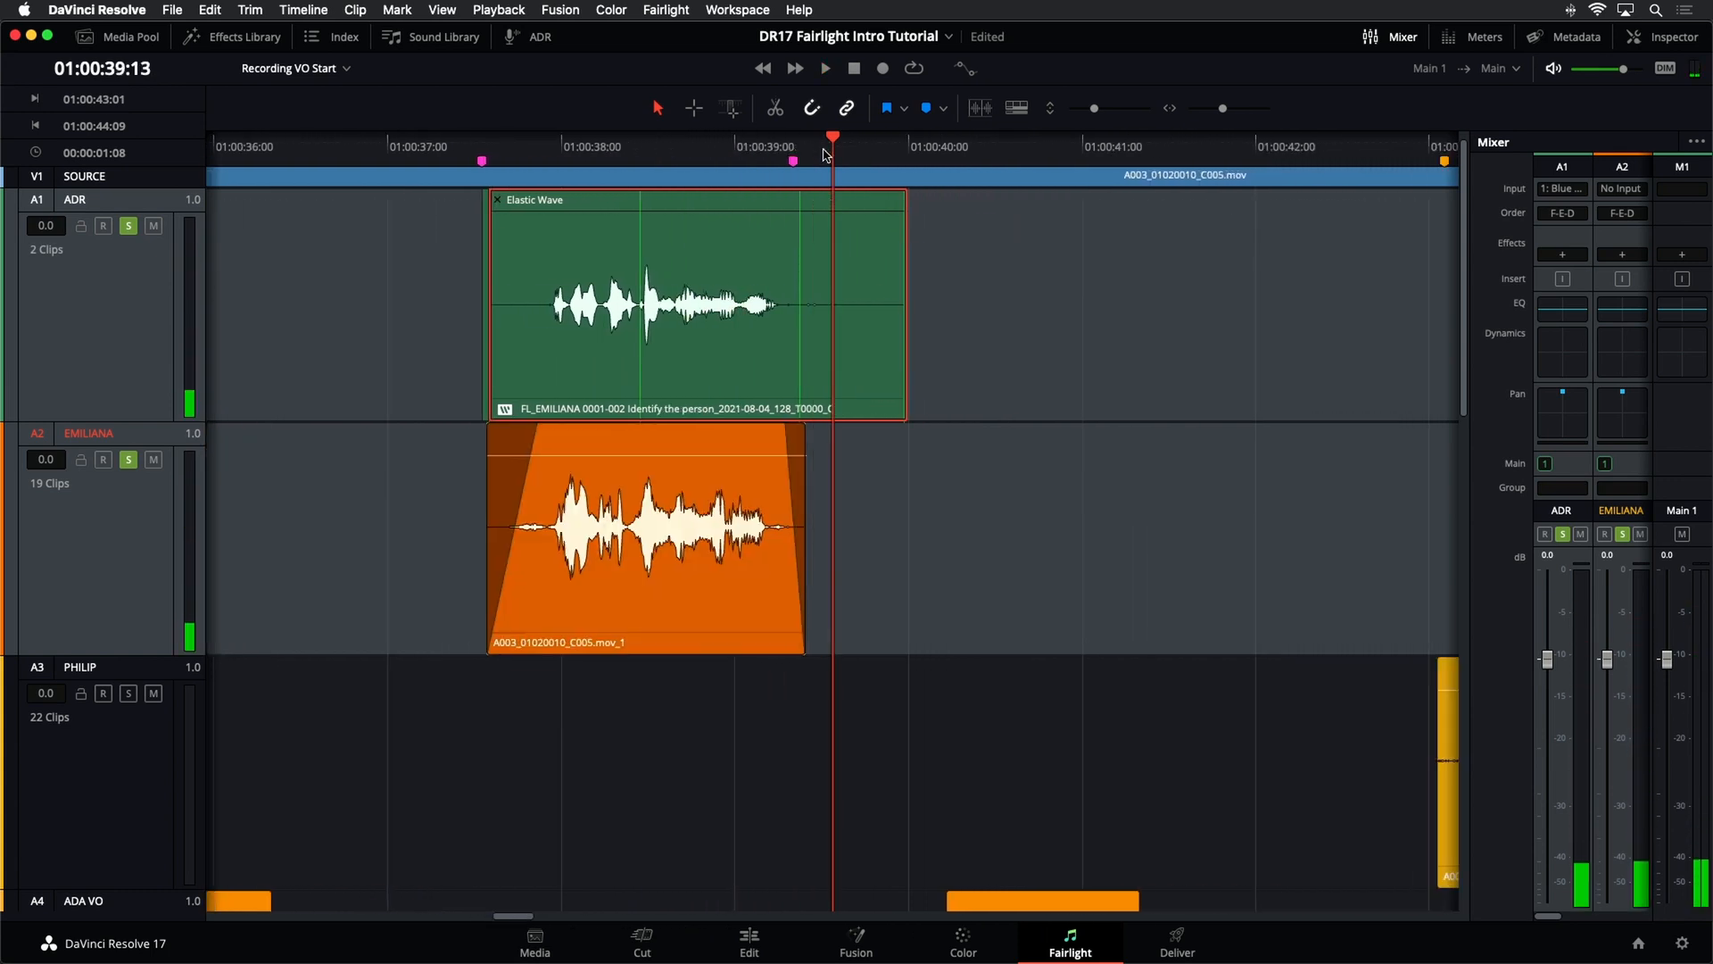
- Select the ADR BEEP track and widen the mixer to show its channel strip
{"action": "key", "text": "shift+z"}
{"action": "left_click_drag", "start_coordinate": [1109, 111], "coordinate": [1082, 108]}
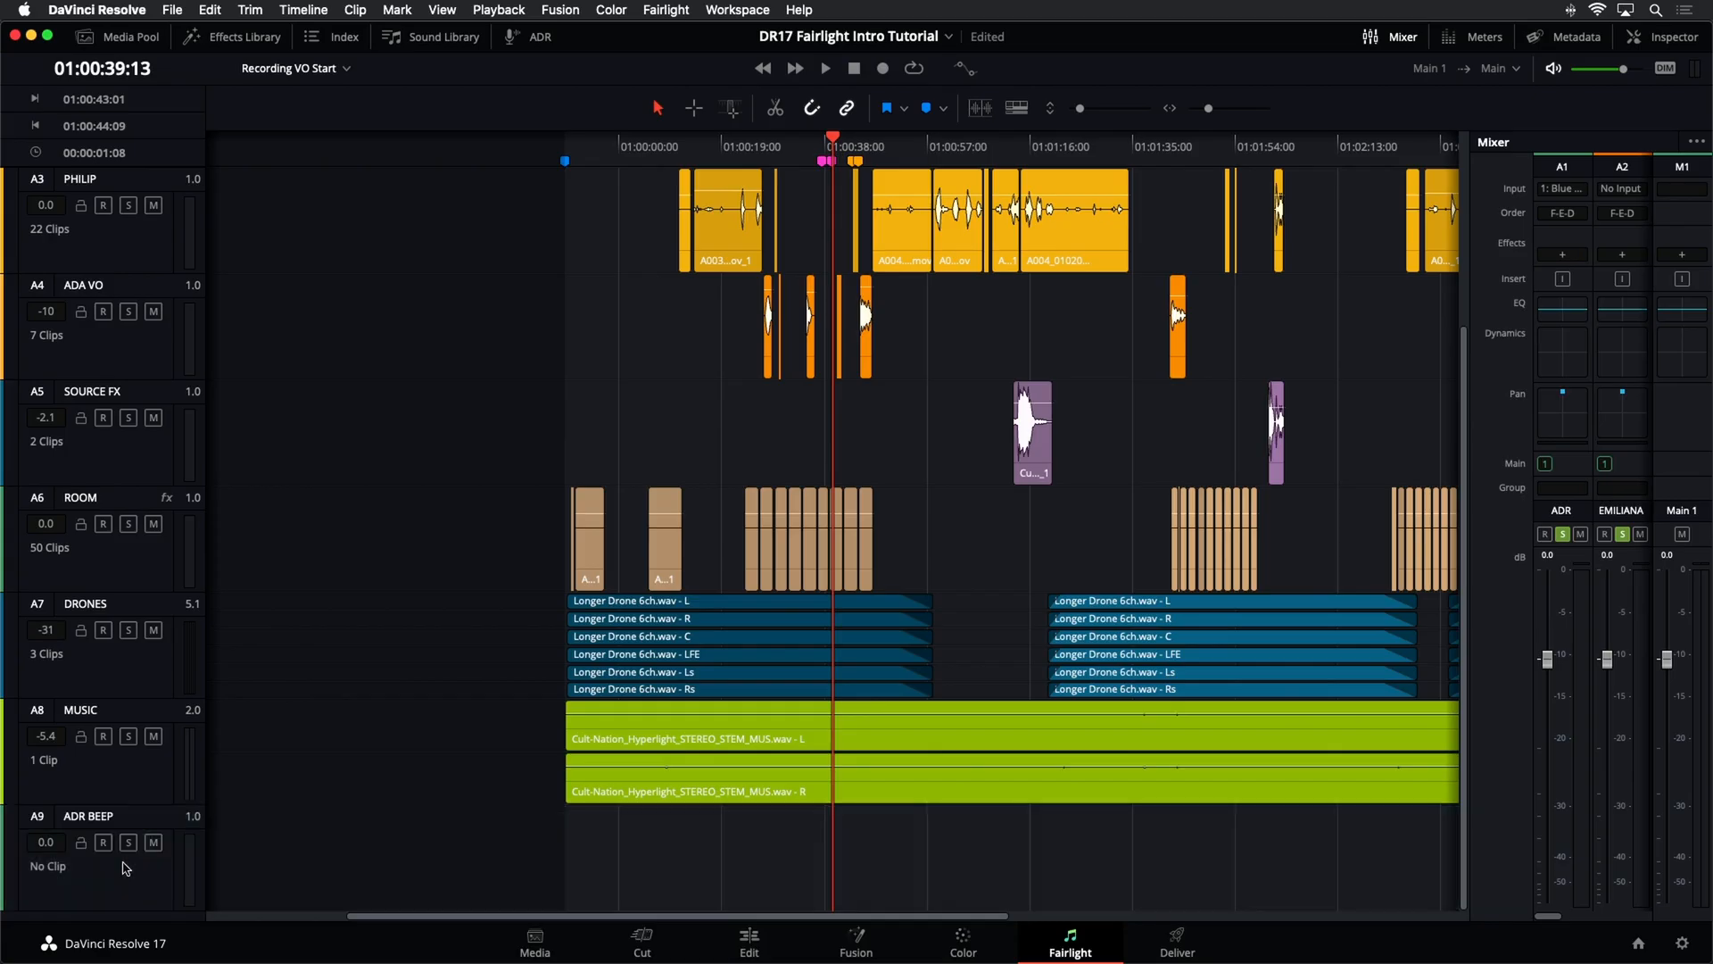
{"action": "left_click", "coordinate": [125, 873]}
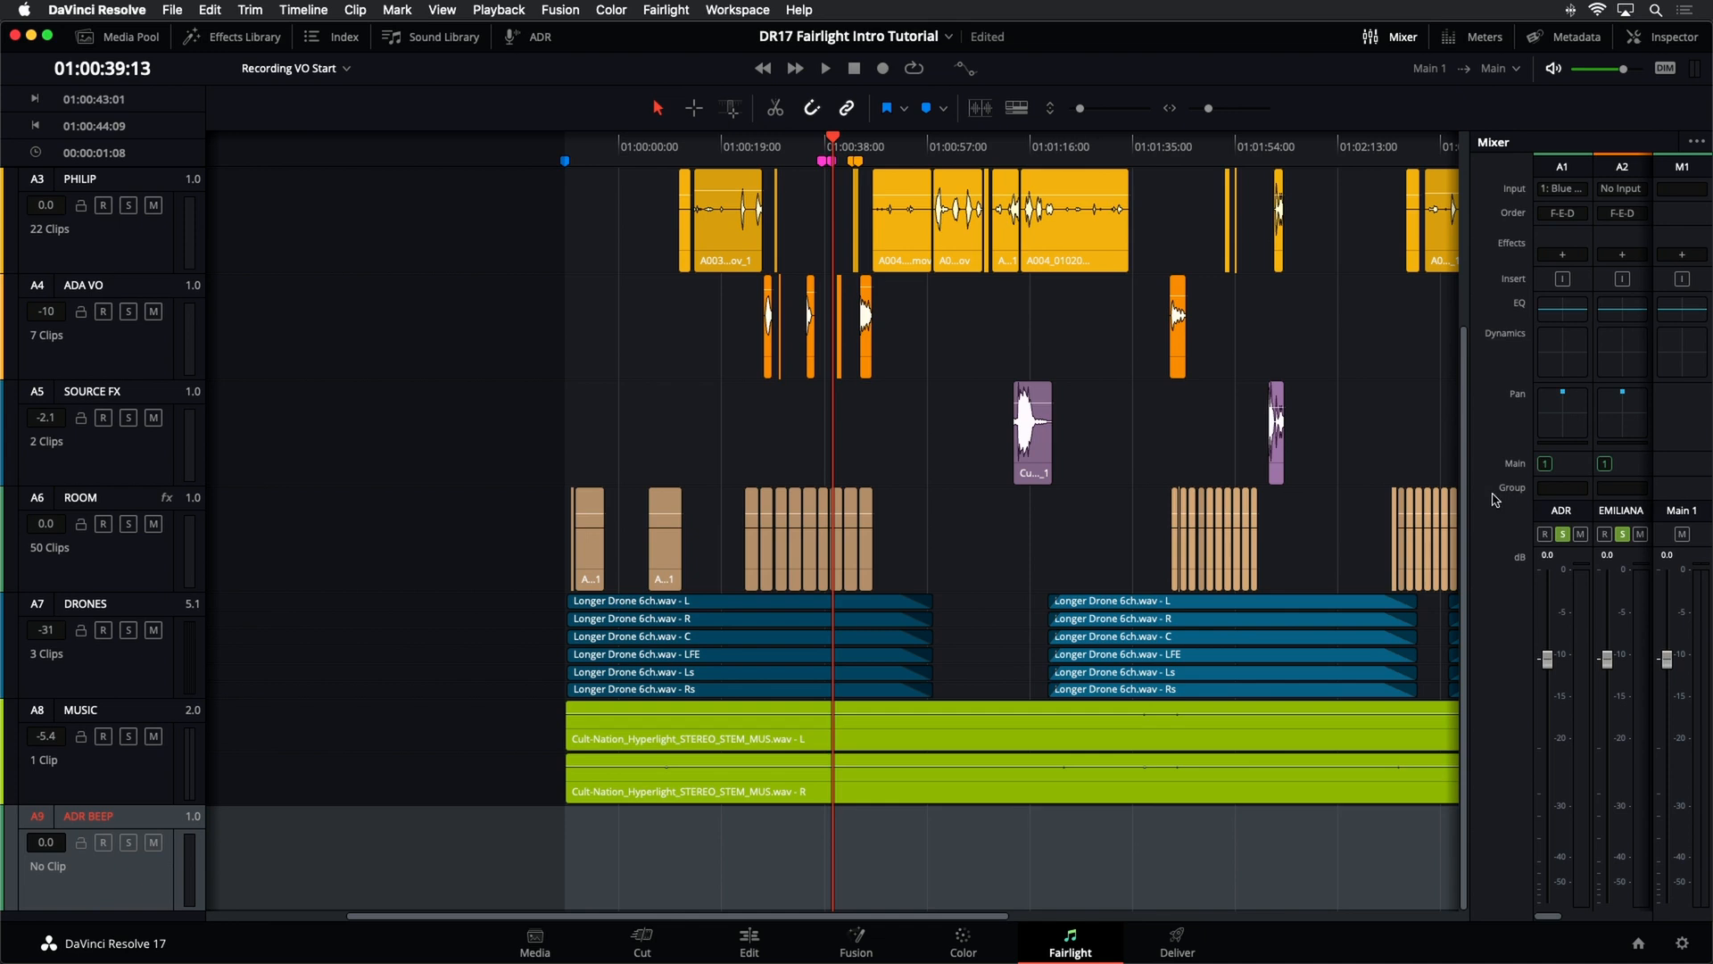
{"action": "left_click_drag", "start_coordinate": [1467, 495], "coordinate": [960, 552]}
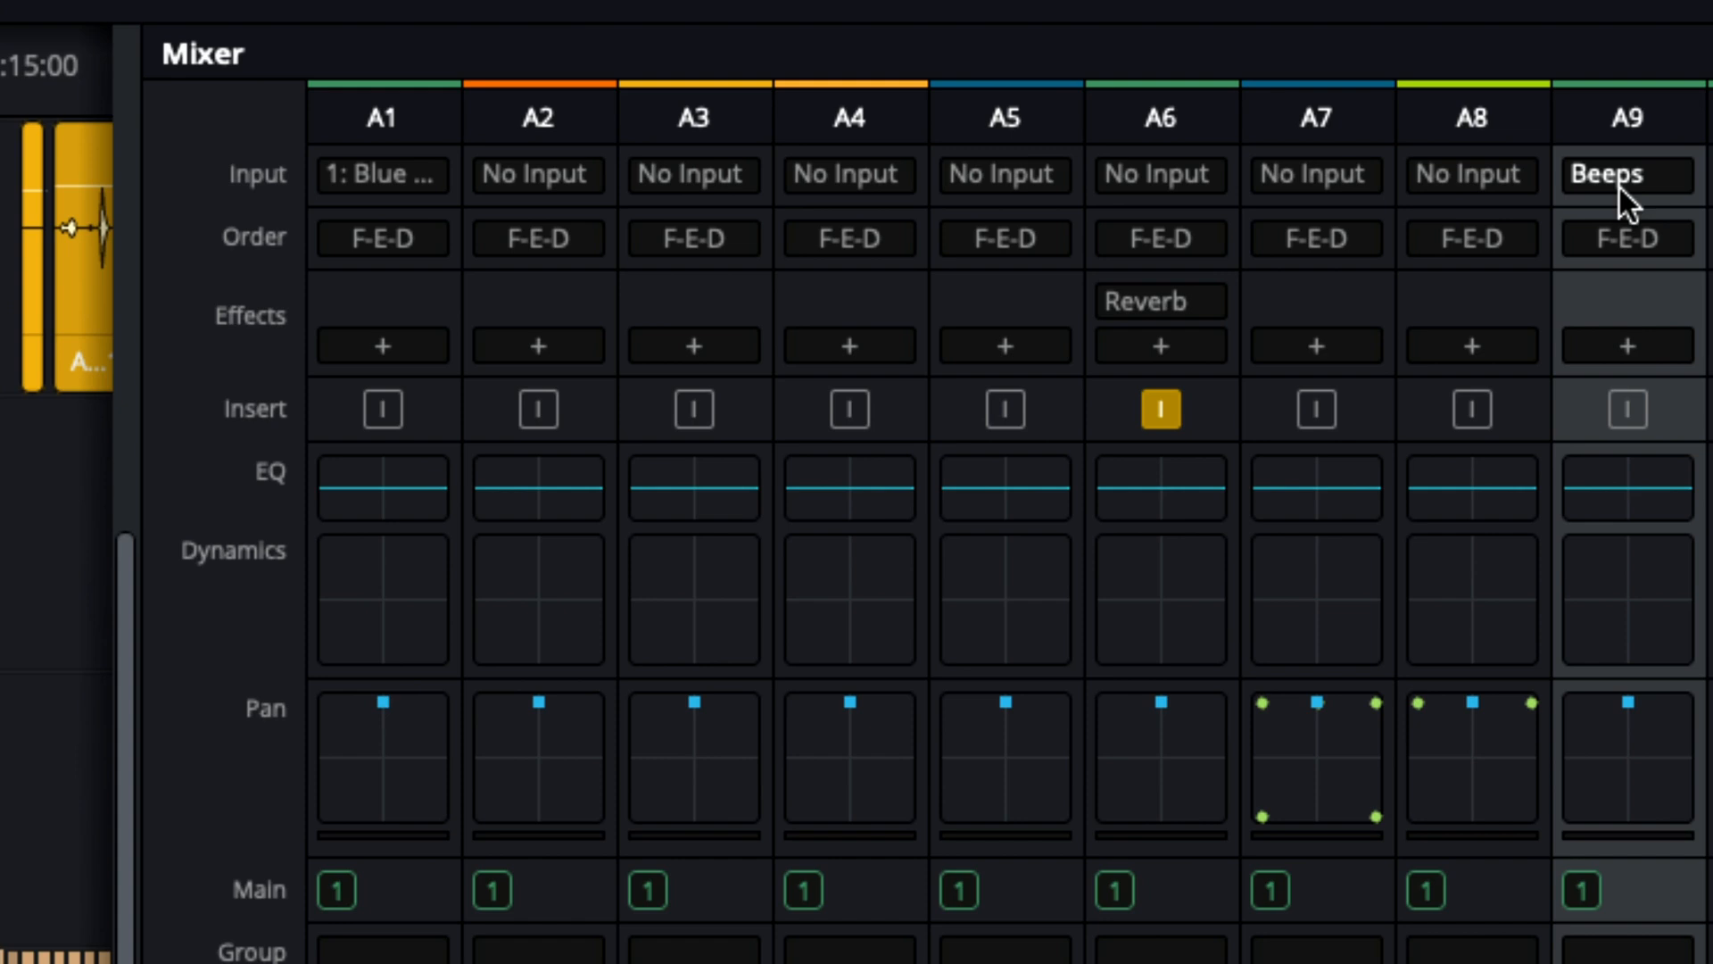
- Examine the ADR BEEP track's input patch with System Generator as the source and Track Input as the destination
{"action": "left_click", "coordinate": [1606, 186]}
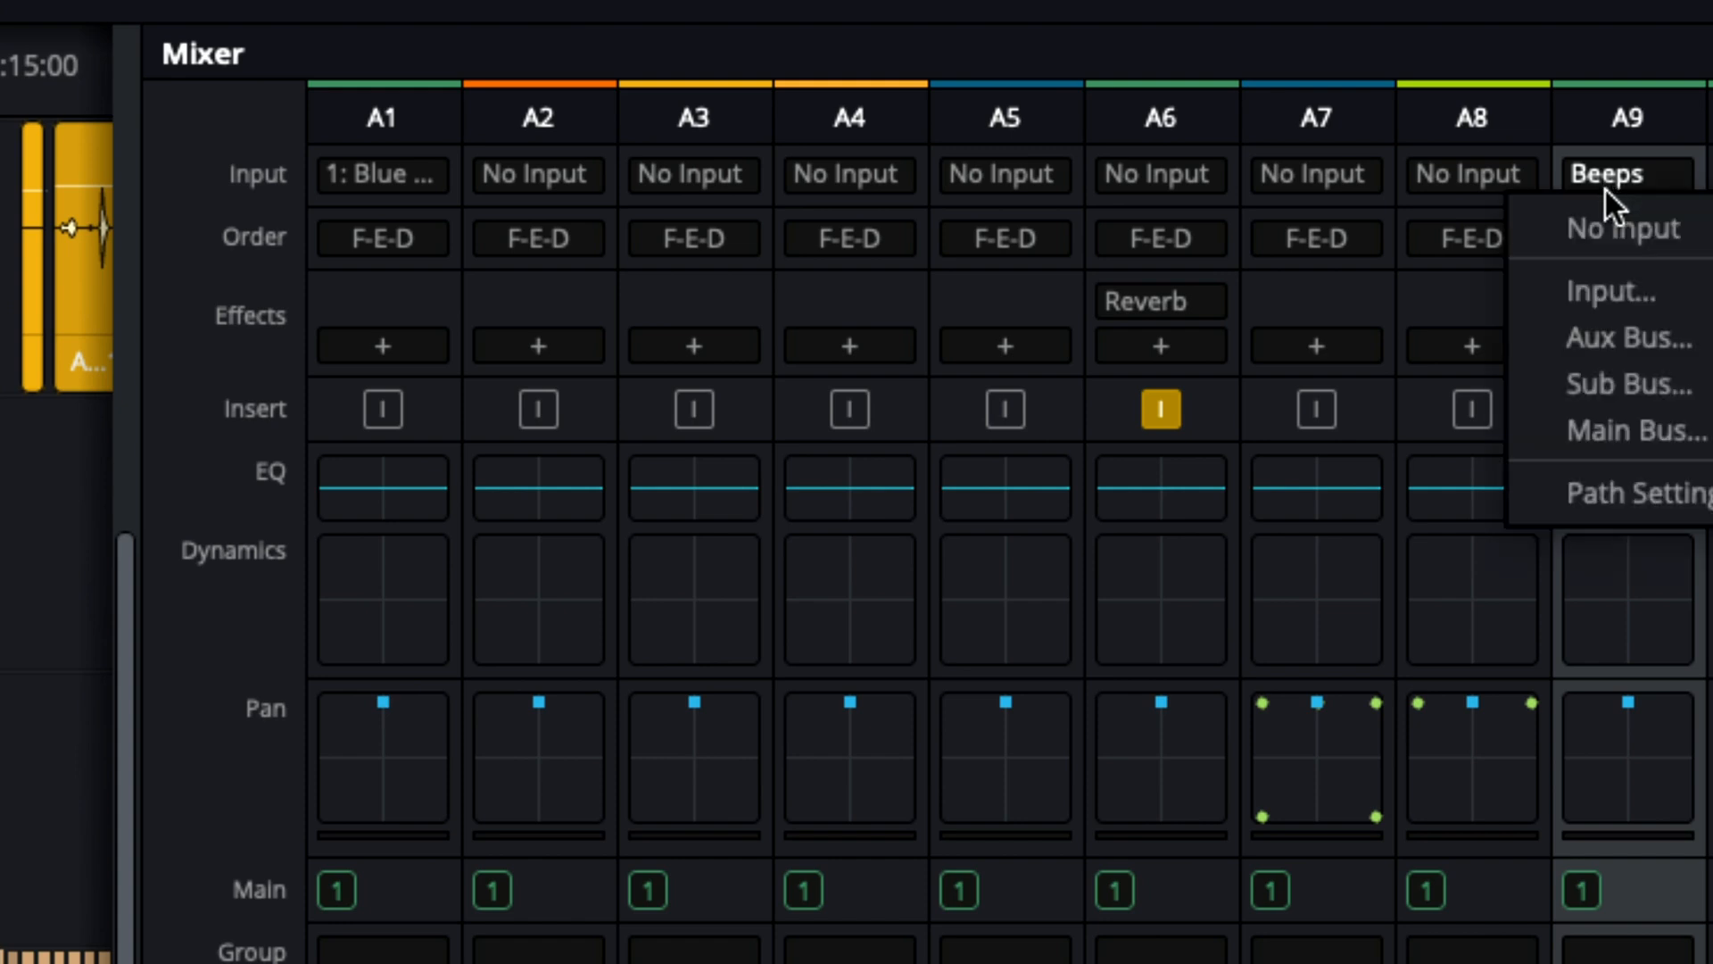
{"action": "left_click", "coordinate": [1601, 288]}
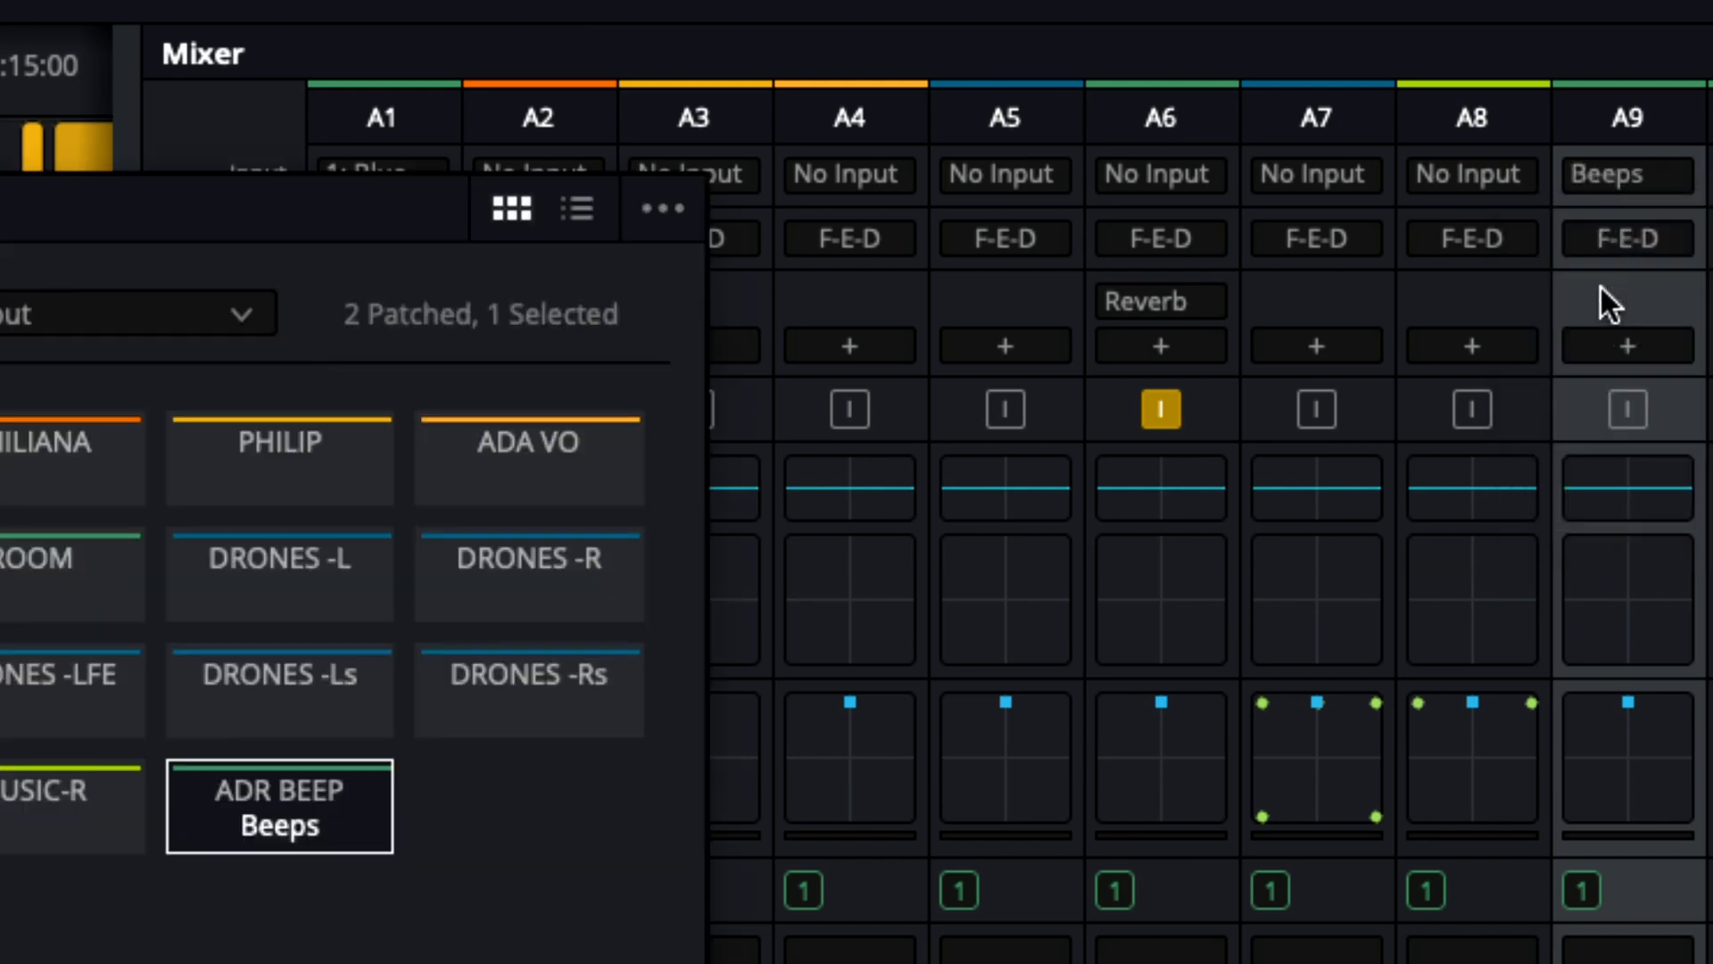
{"action": "left_click", "coordinate": [1226, 404]}
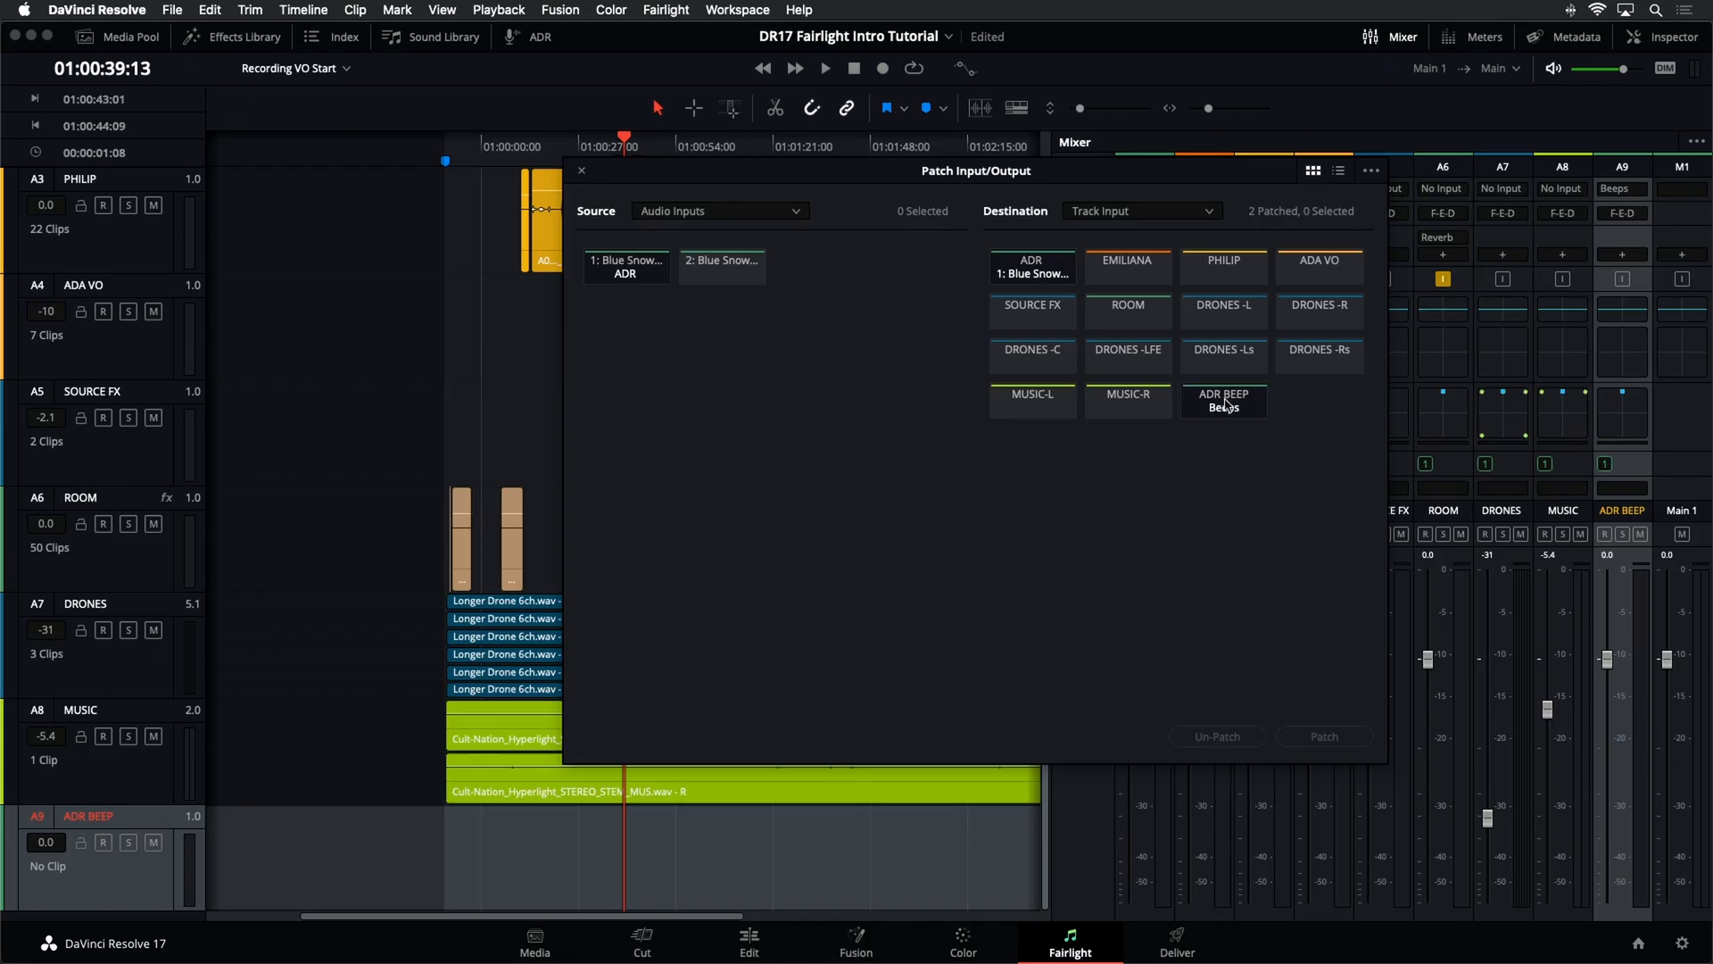
{"action": "left_click", "coordinate": [755, 214]}
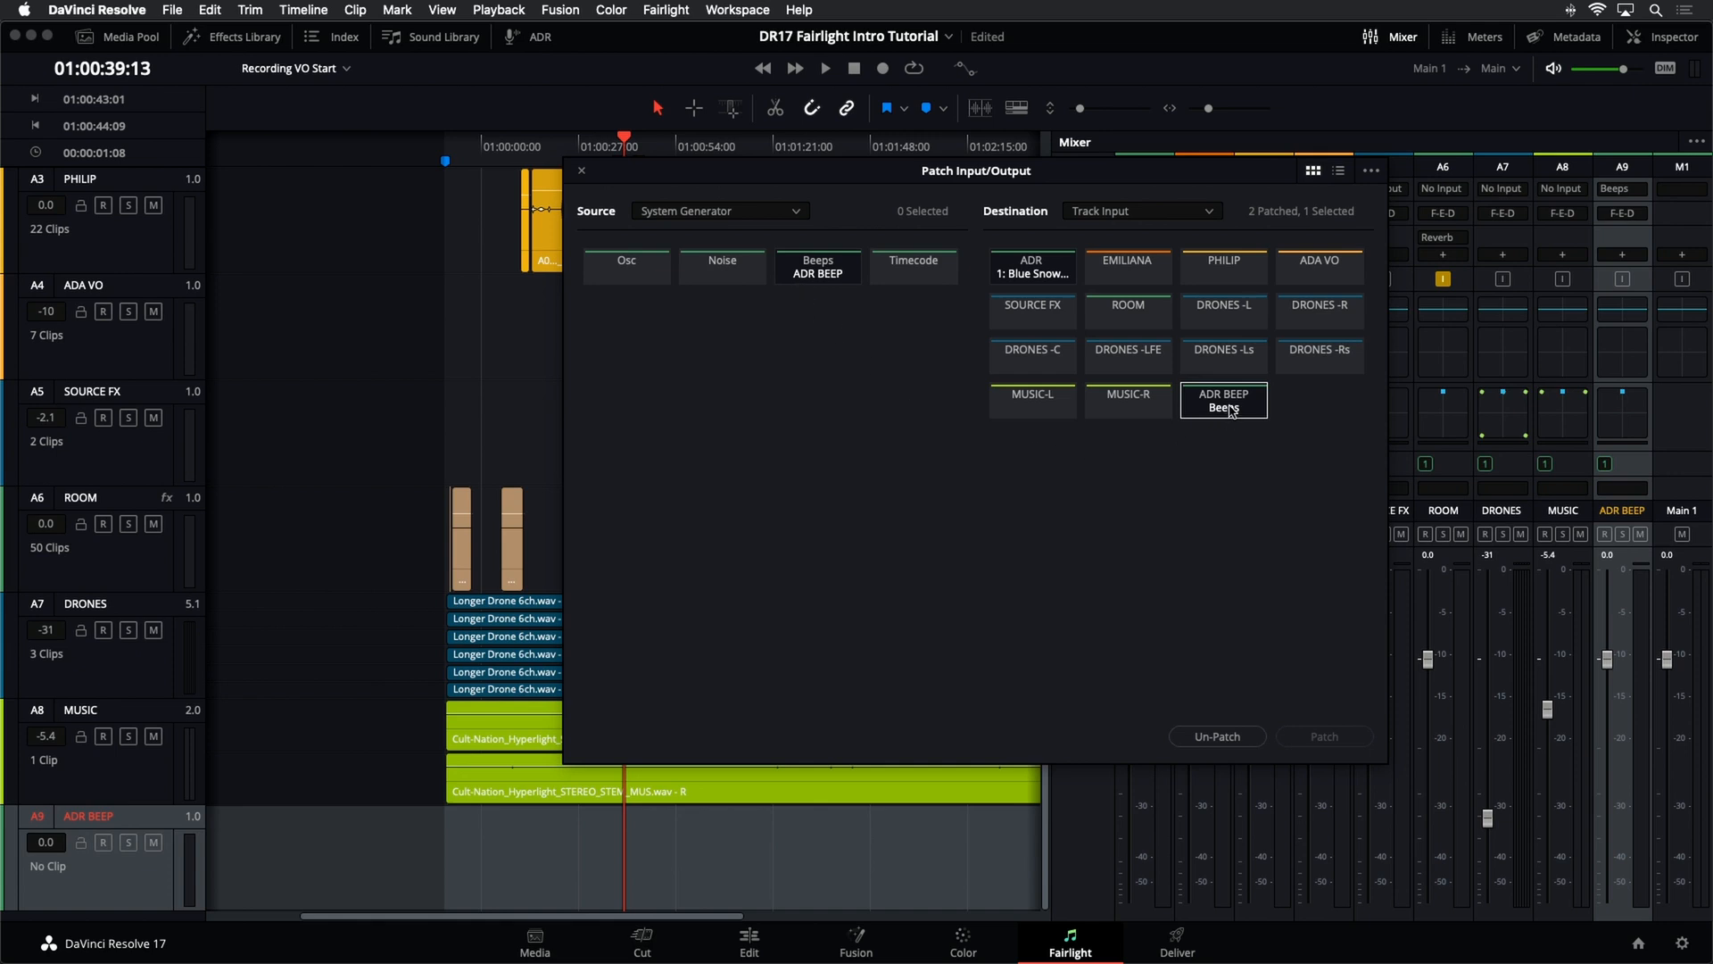
{"action": "left_click", "coordinate": [583, 172]}
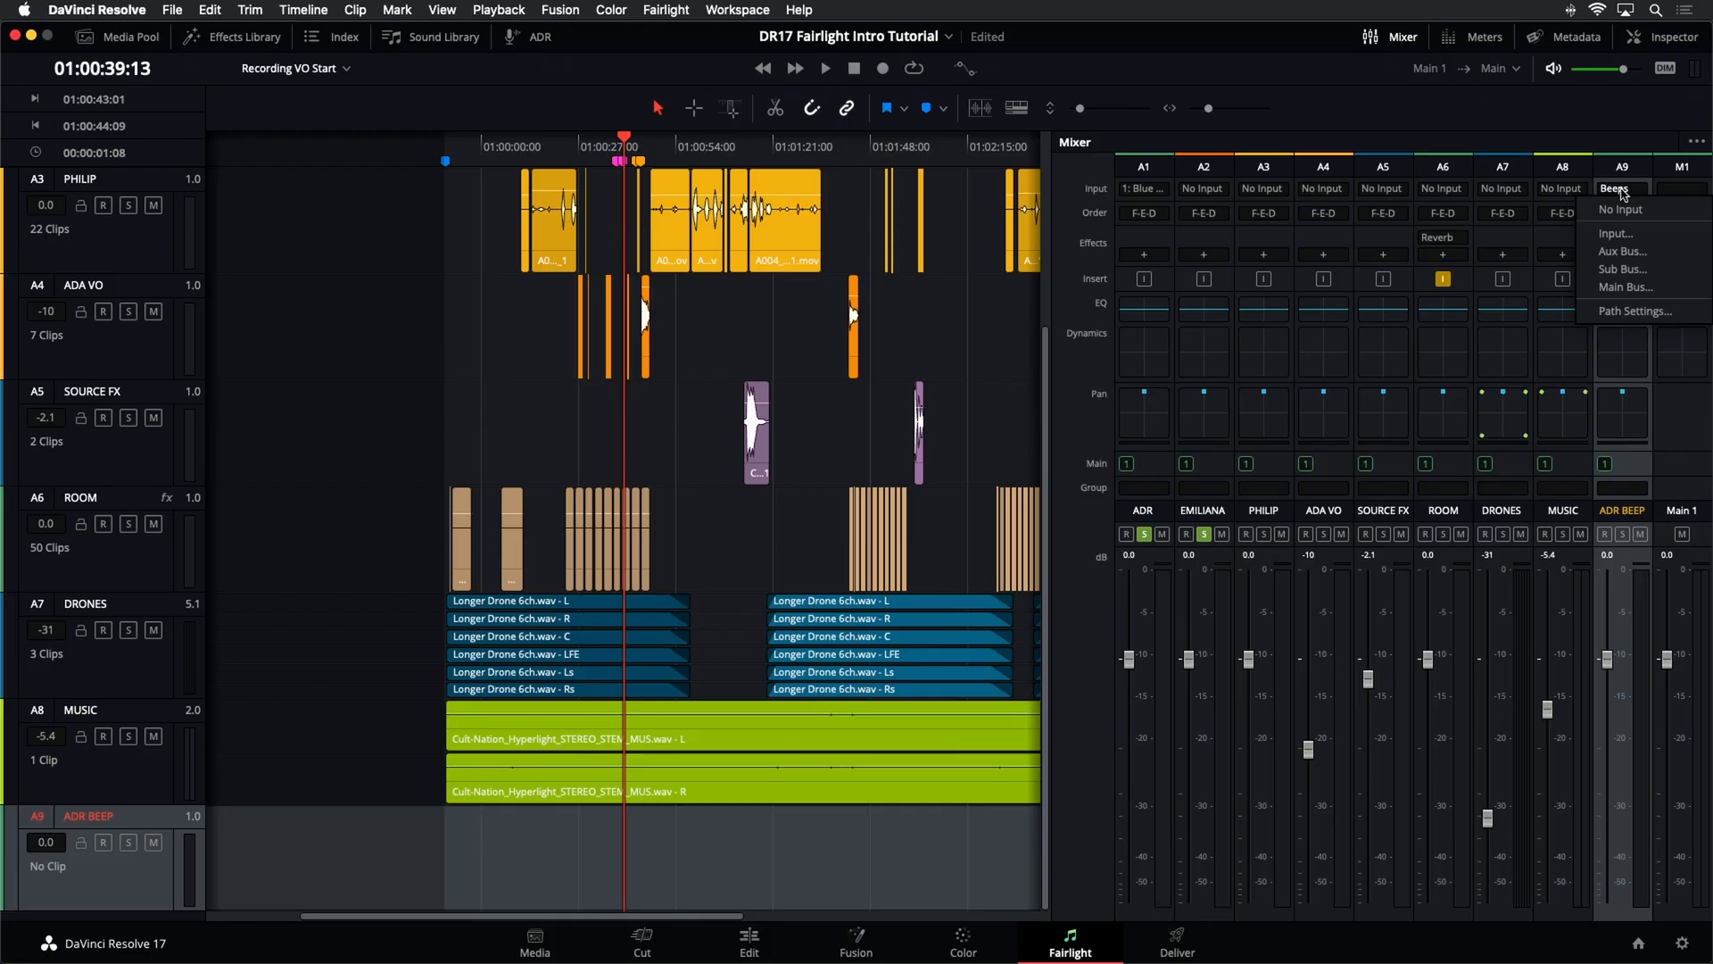
- In the ADR BEEP path settings, switch the track to Rec and back to Thru, and narrow the mixer again
{"action": "left_click", "coordinate": [1626, 311]}
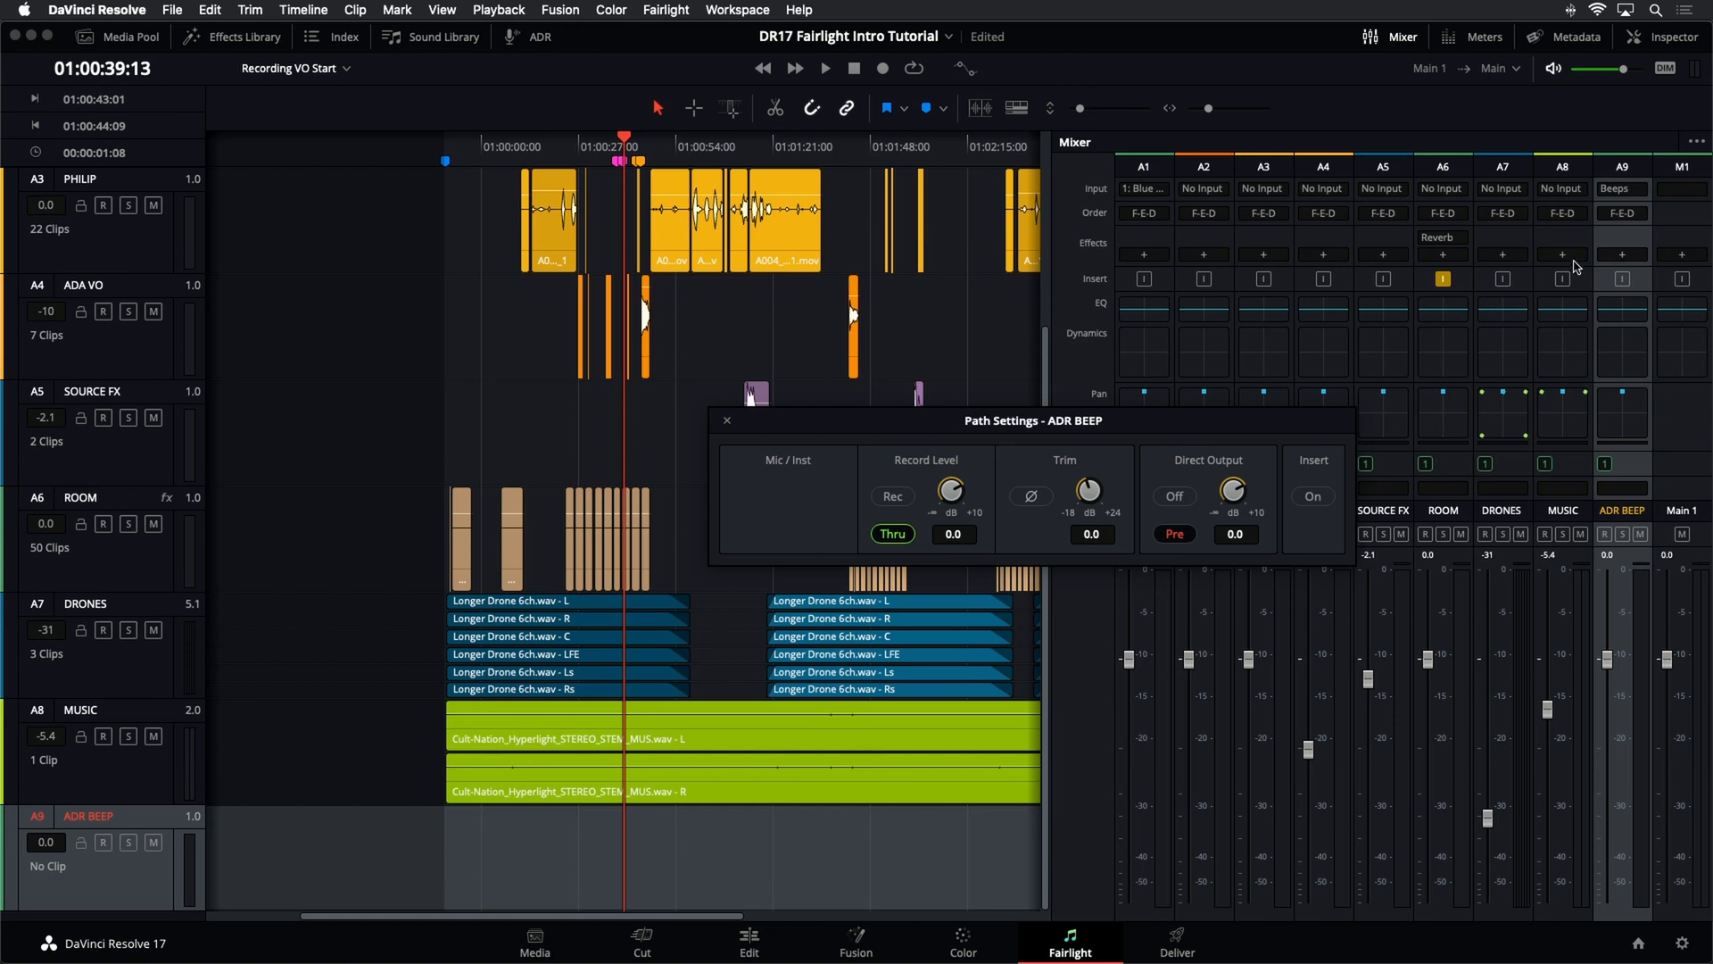
{"action": "left_click", "coordinate": [897, 539]}
{"action": "left_click", "coordinate": [902, 502]}
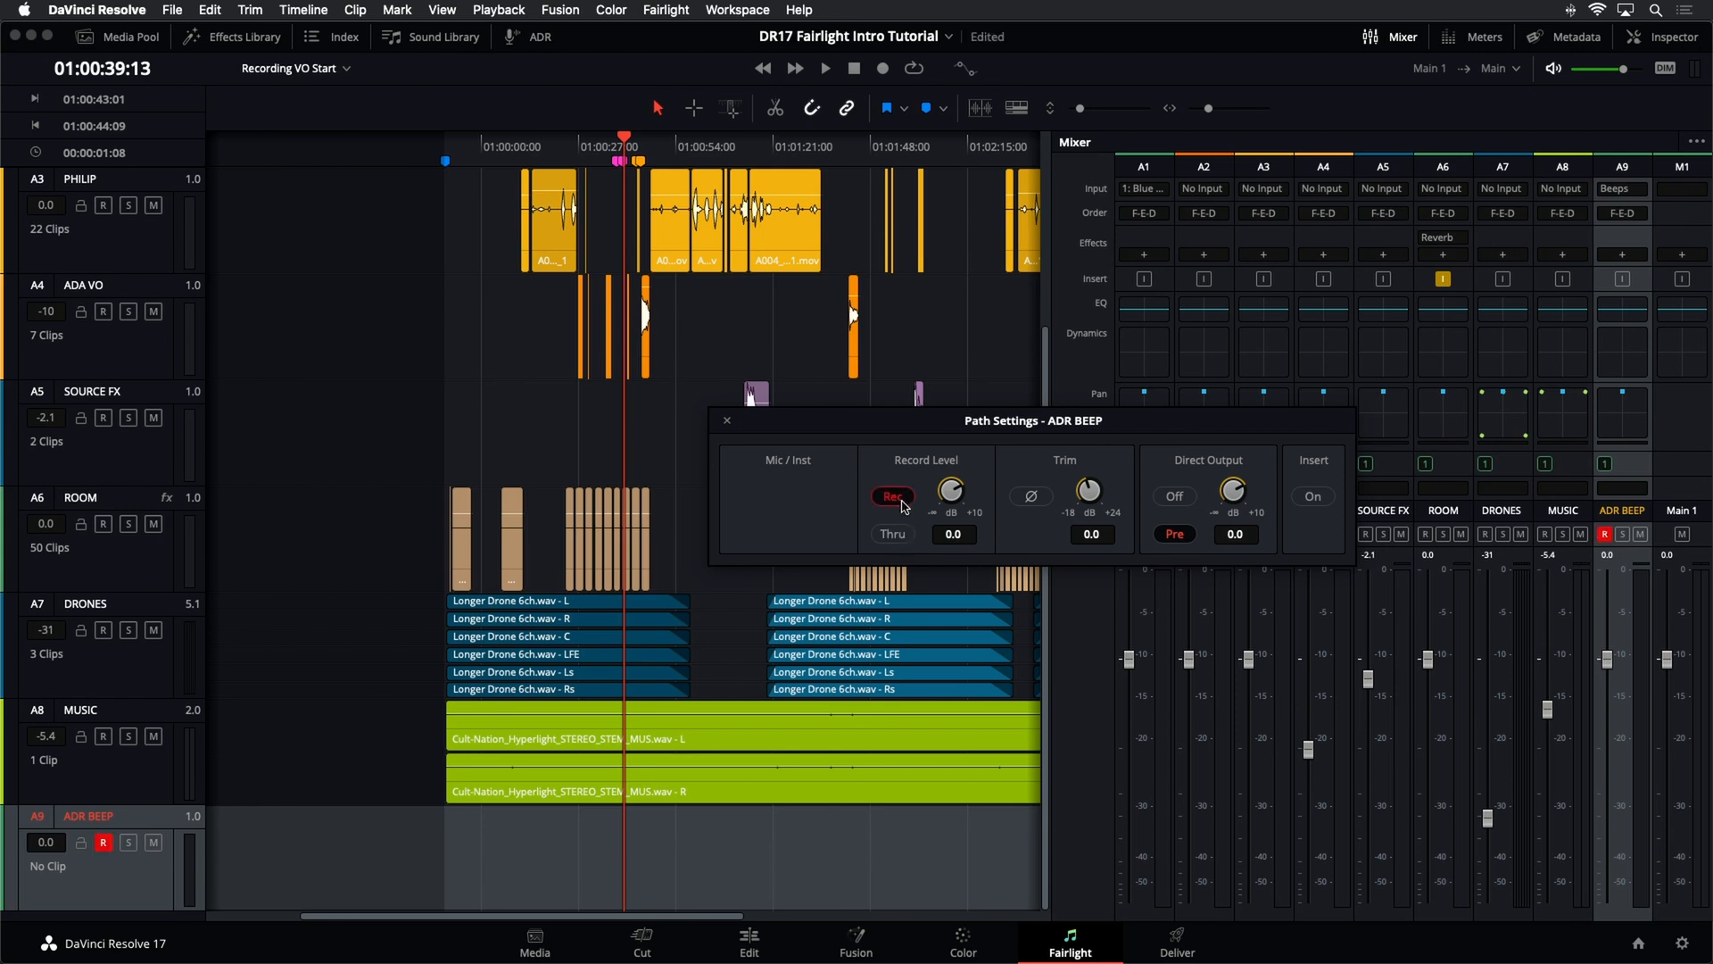
{"action": "left_click", "coordinate": [902, 500]}
{"action": "left_click", "coordinate": [894, 534]}
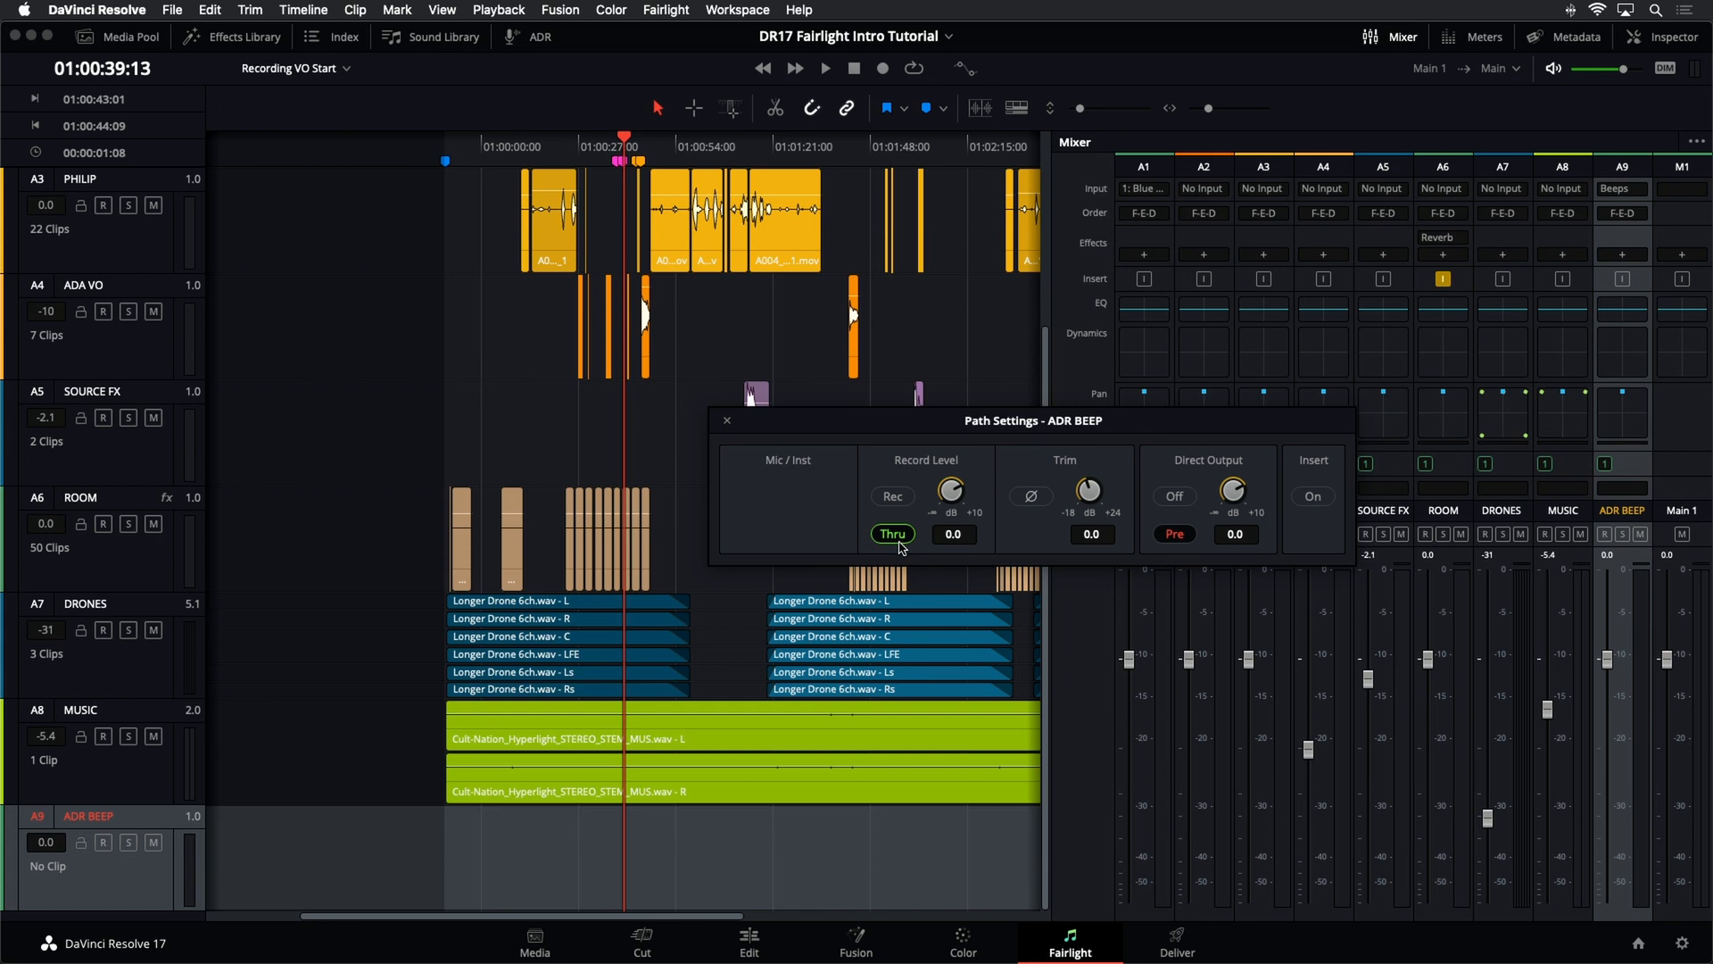
{"action": "left_click", "coordinate": [728, 420]}
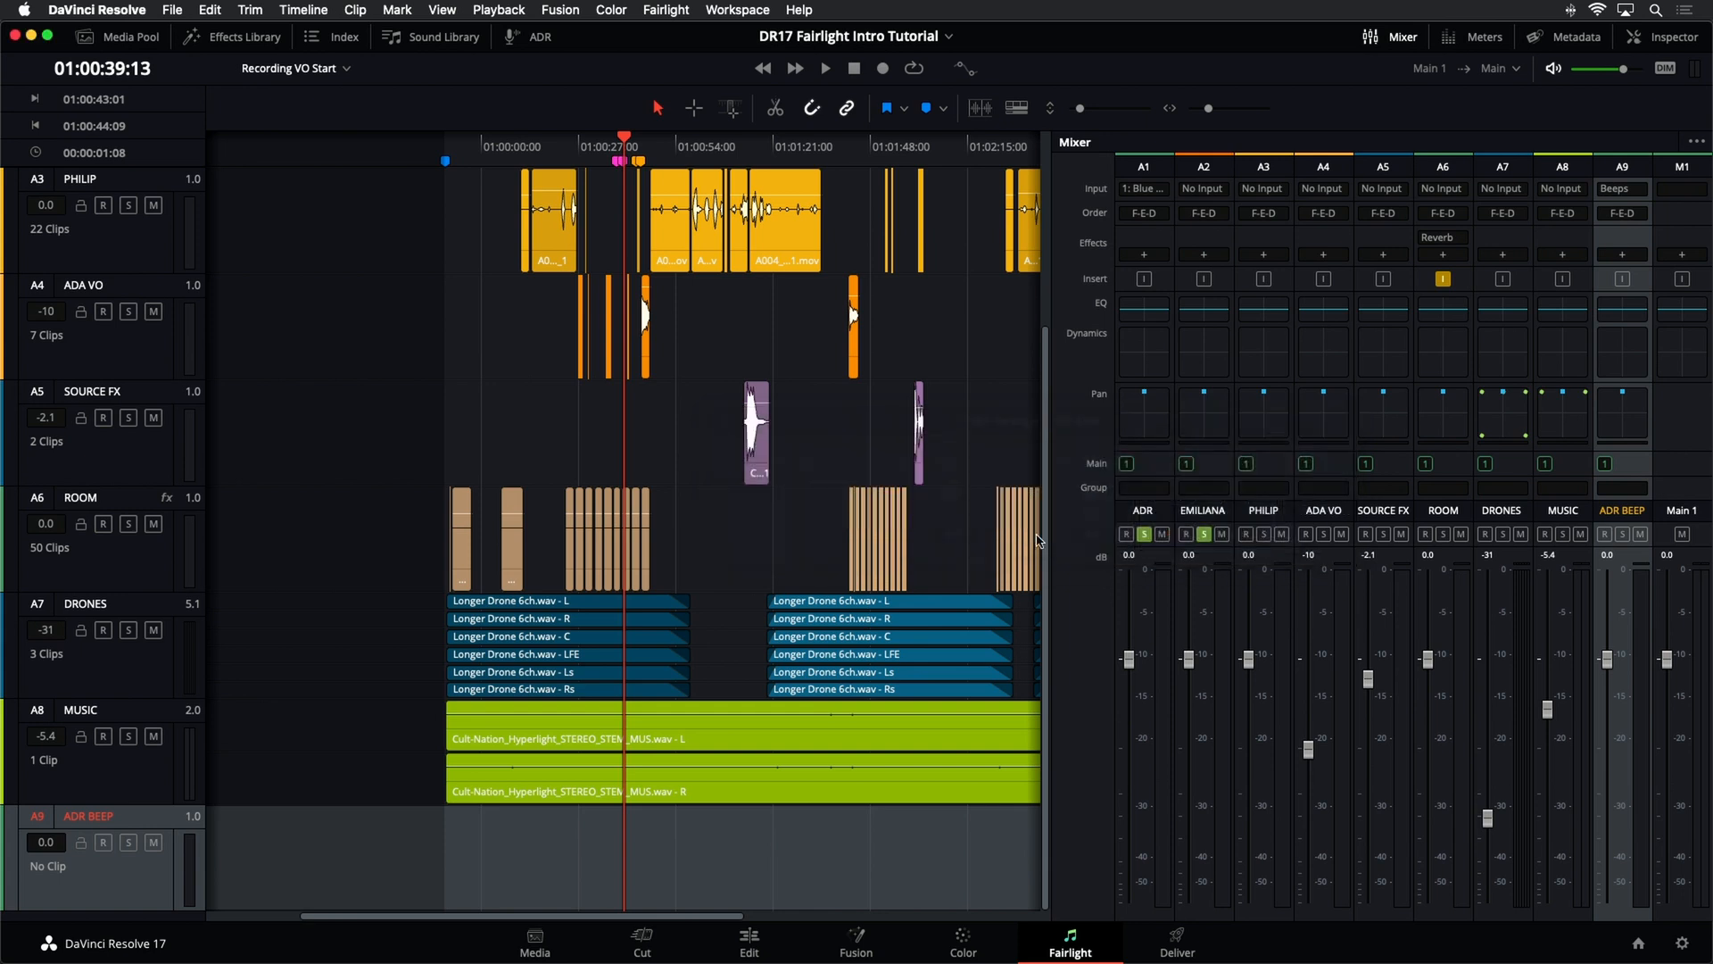
{"action": "left_click_drag", "start_coordinate": [1053, 471], "coordinate": [1102, 474]}
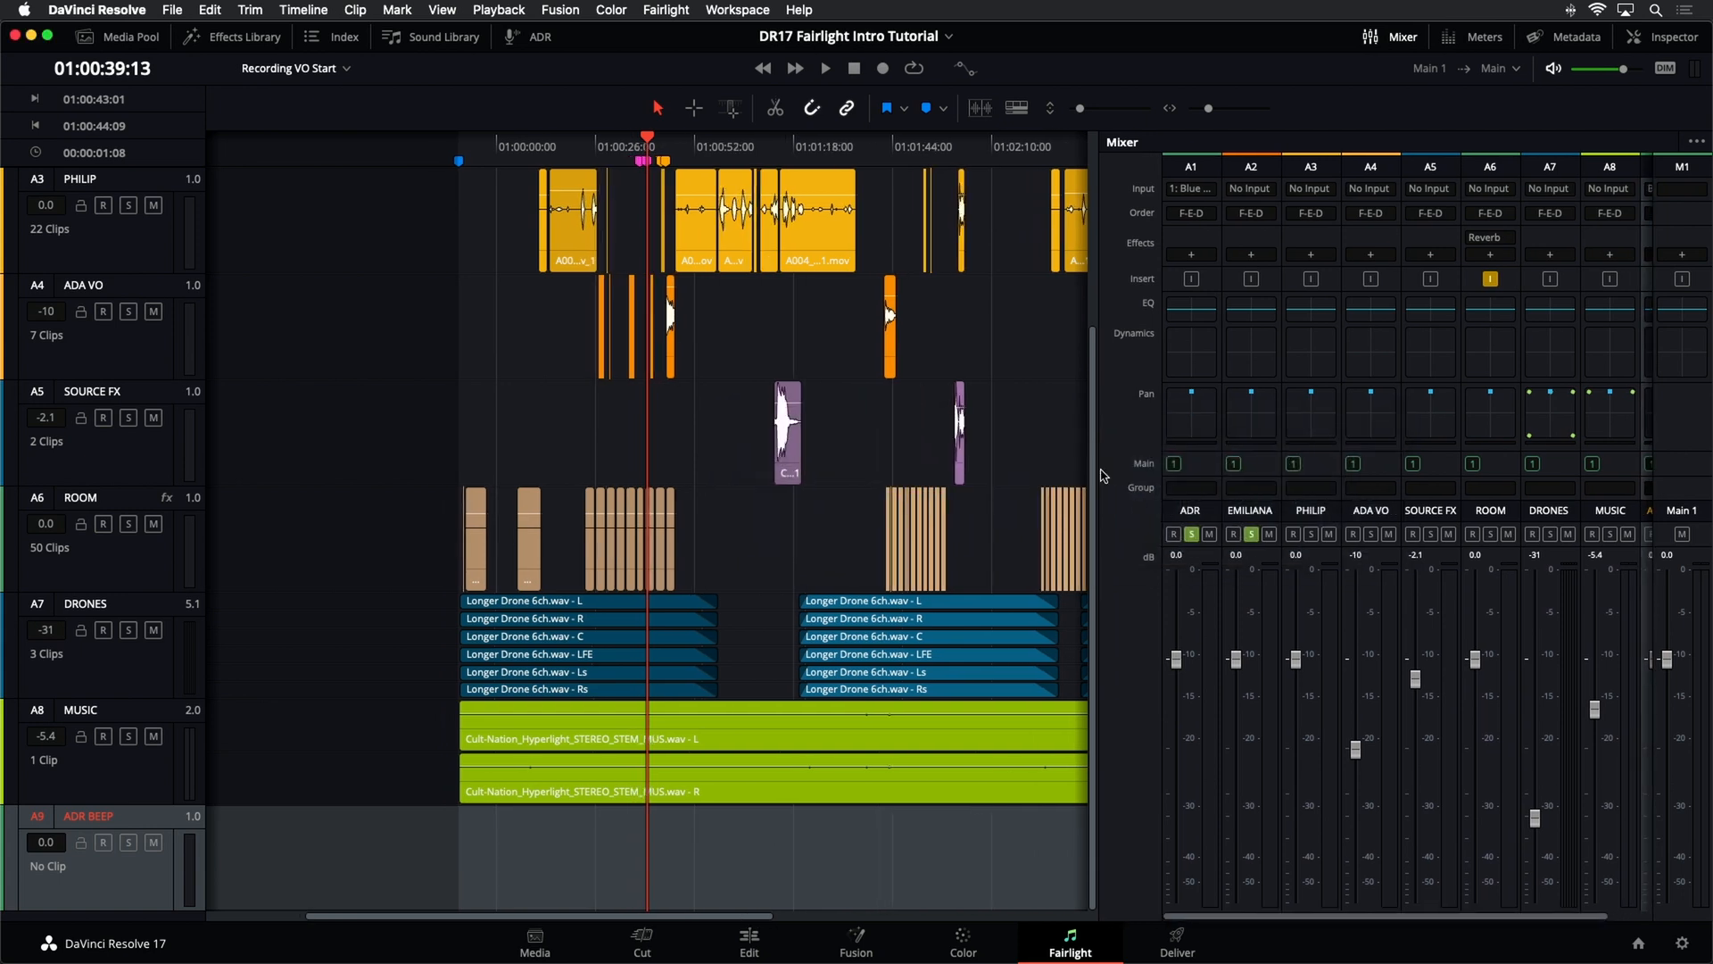